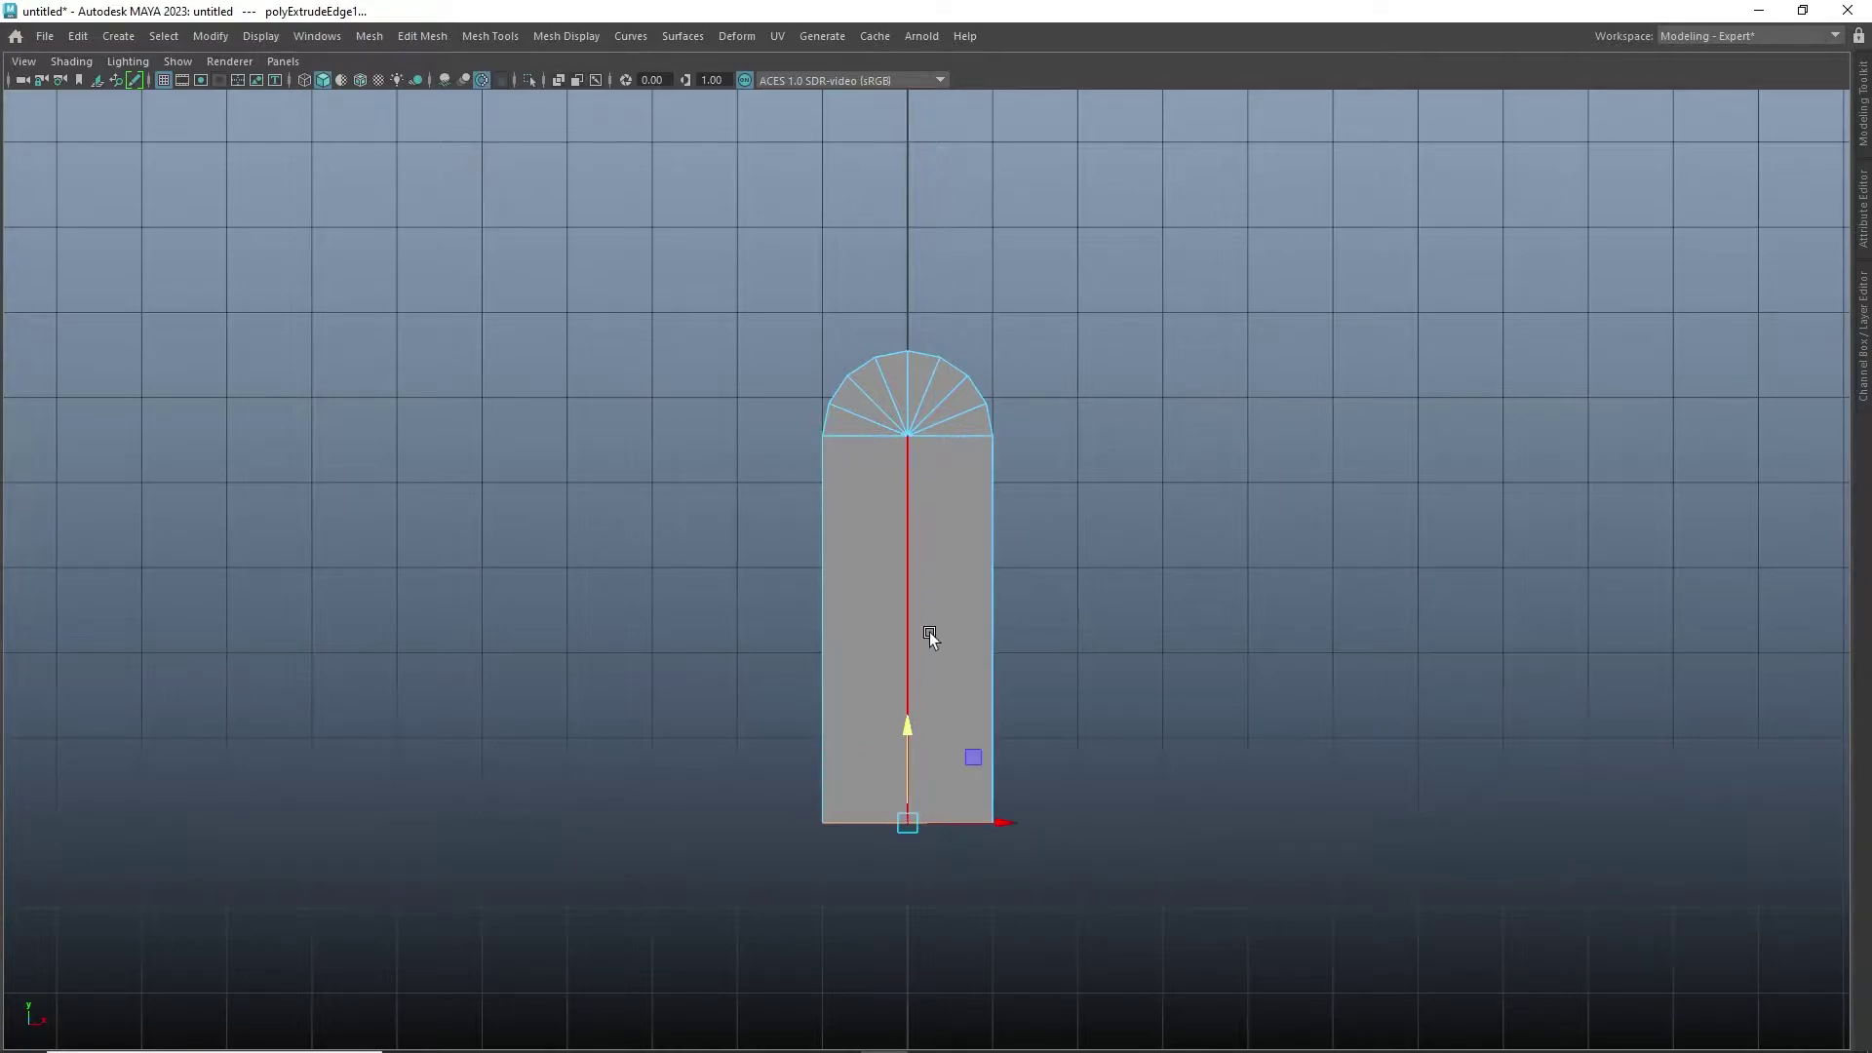
Scale the arched panel narrower across its width
alt+middle_drag(1079, 422, 1091, 402)
key(r)
drag(1007, 416, 965, 413)
Extrude the panel's side and arch border edges outward into a surrounding band, leaving out the bottom edges
right_drag(951, 419, 945, 359)
double_click(870, 495)
ctrl+drag(895, 724, 938, 817)
key(ctrl+e)
drag(1003, 360, 1043, 343)
alt+middle_drag(977, 460, 969, 437)
right_drag(973, 435, 1063, 408)
right_drag(973, 499, 1182, 365)
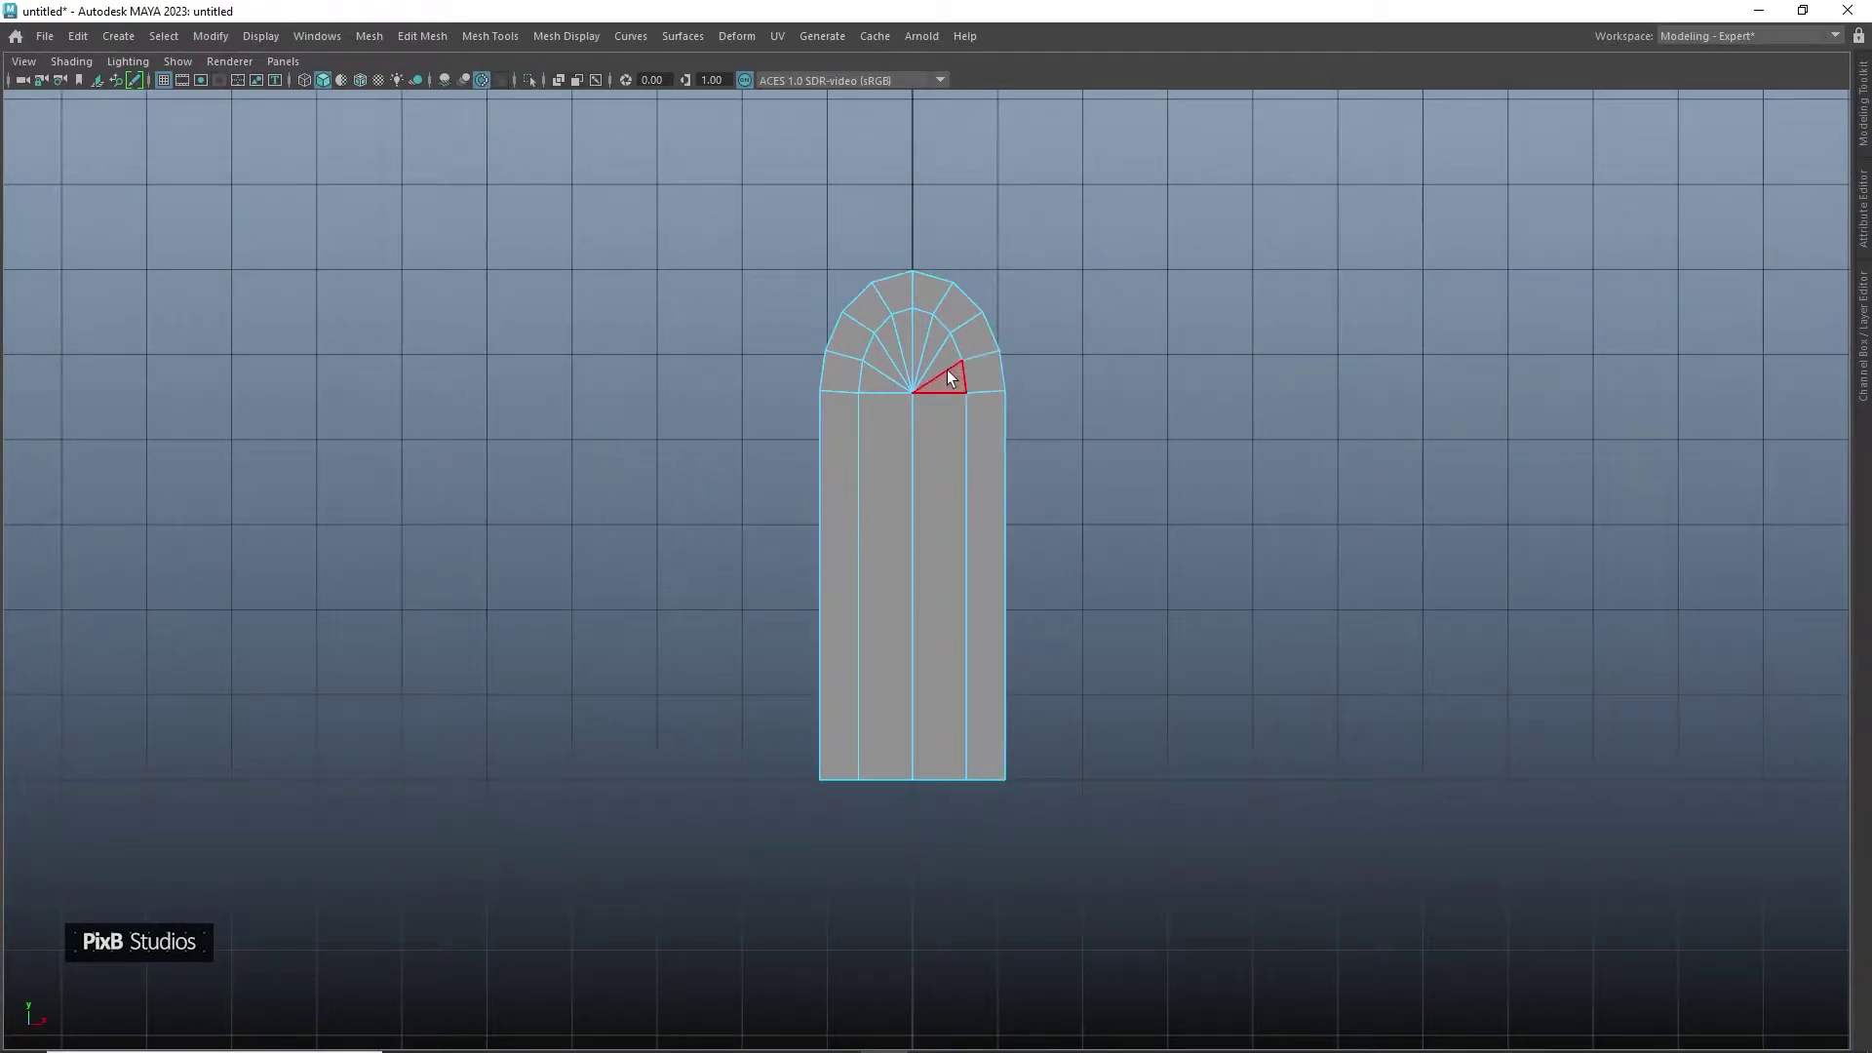
Delete the fan faces inside the inner arch and fill the opening with a single face
click(884, 383)
key(Delete)
alt+middle_drag(884, 297, 876, 455)
alt+right_drag(875, 455, 1003, 618)
click(936, 447)
shift+click(895, 432)
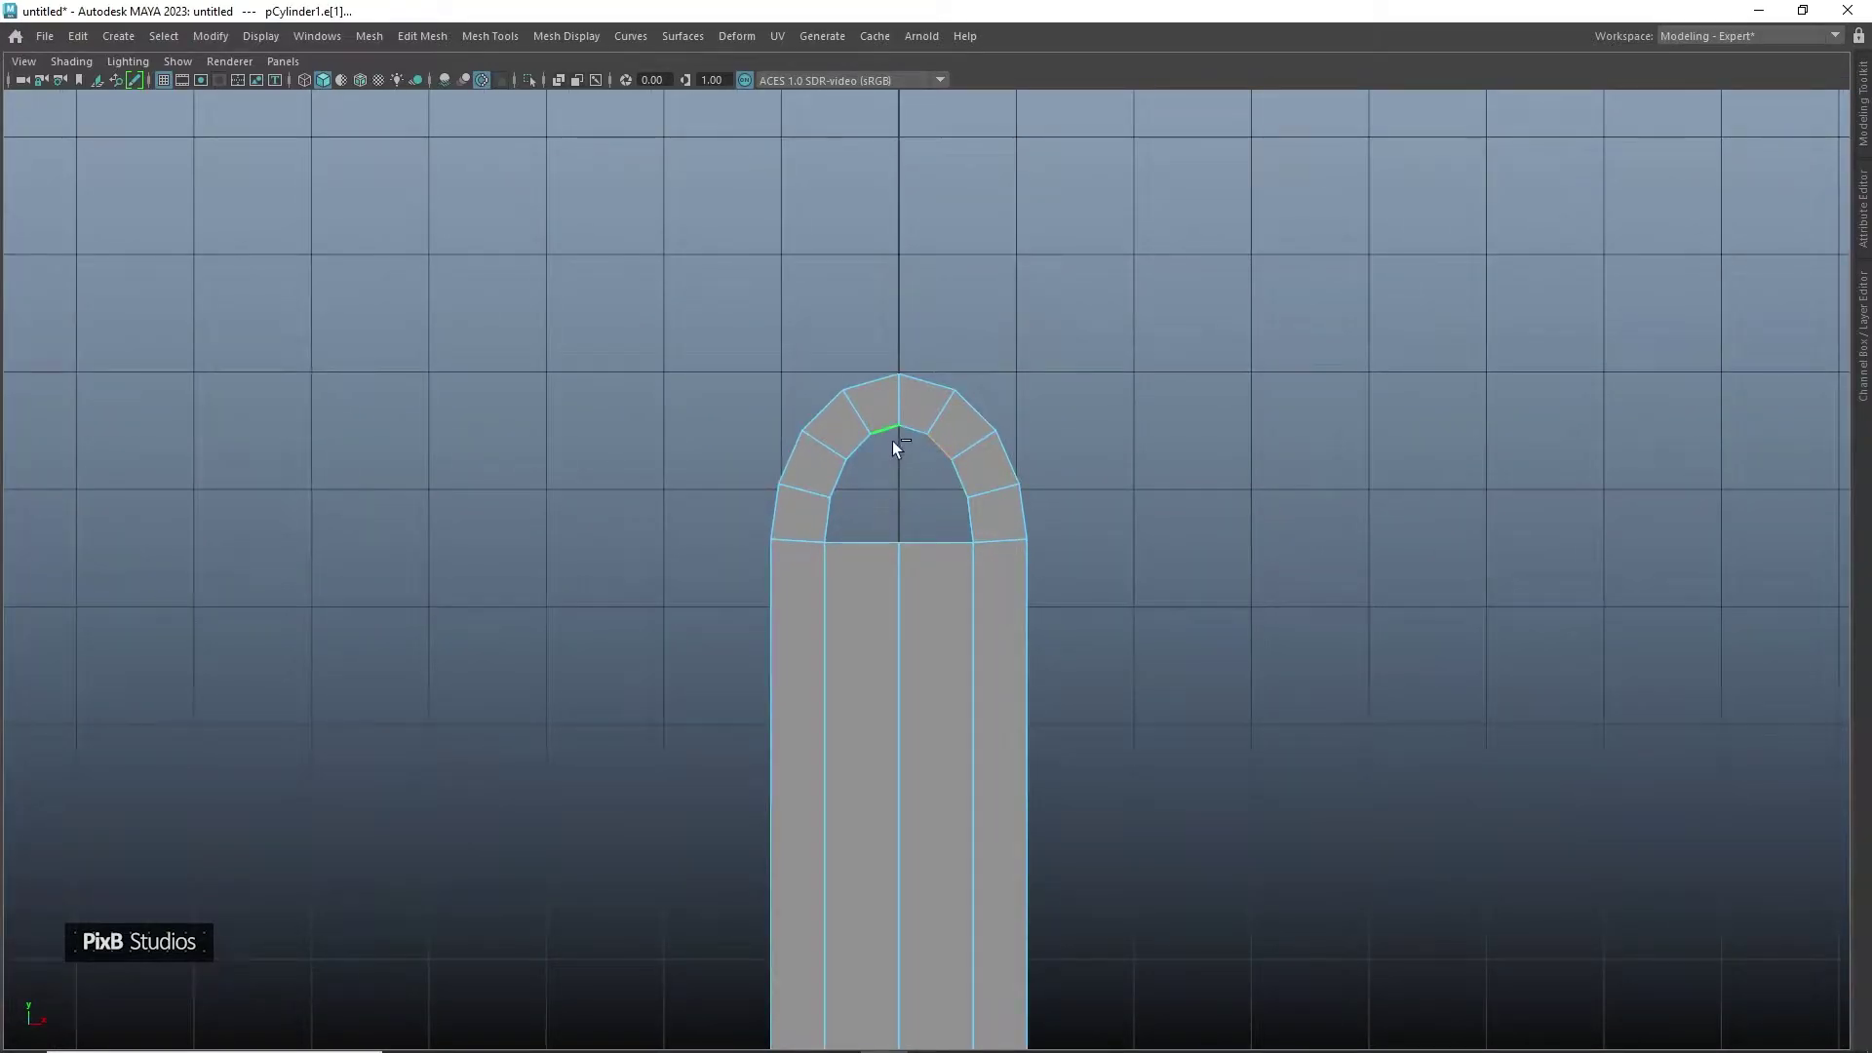
shift+click(888, 433)
right_drag(899, 477, 928, 464)
key(ctrl+z)
key(ctrl+z)
shift+right_drag(973, 362, 951, 606)
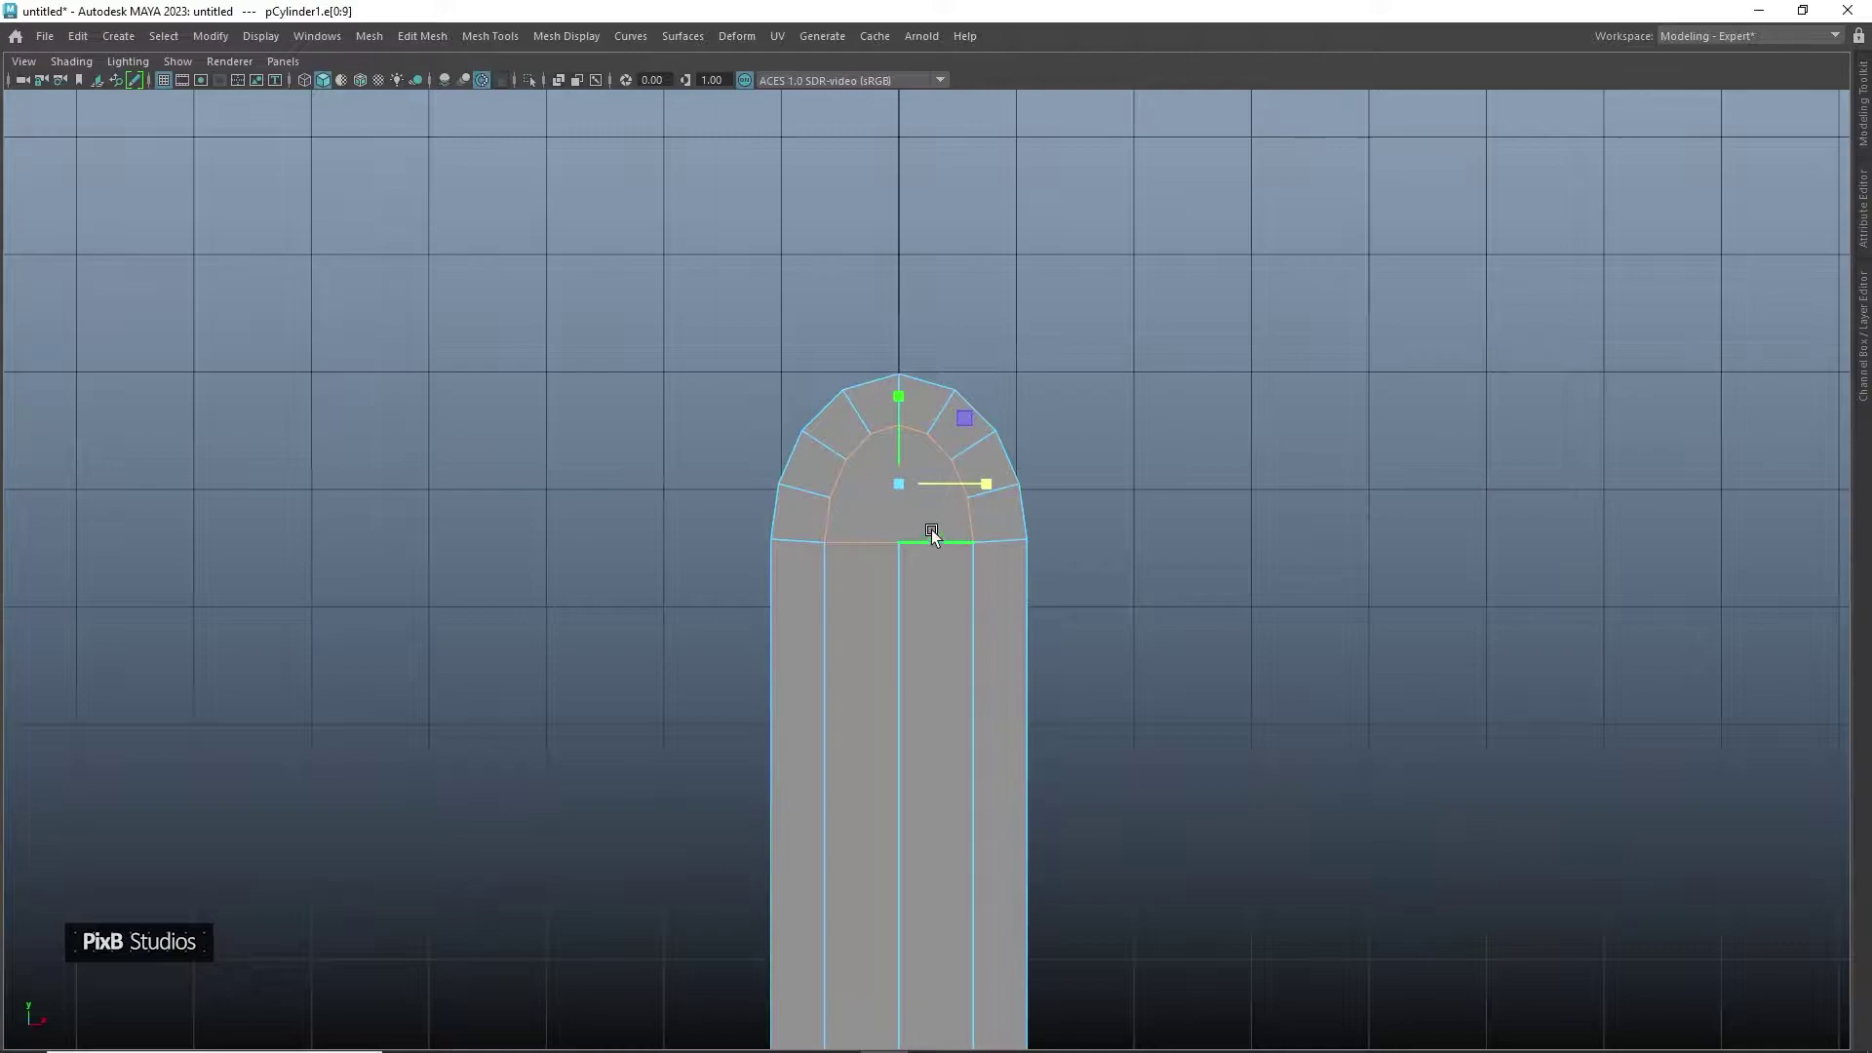
Connect the inner arch's top centre vertex to the middle vertex of the arch's base
key(q)
right_drag(898, 472, 875, 468)
click(893, 405)
shift+click(895, 538)
shift+right_drag(908, 553, 904, 666)
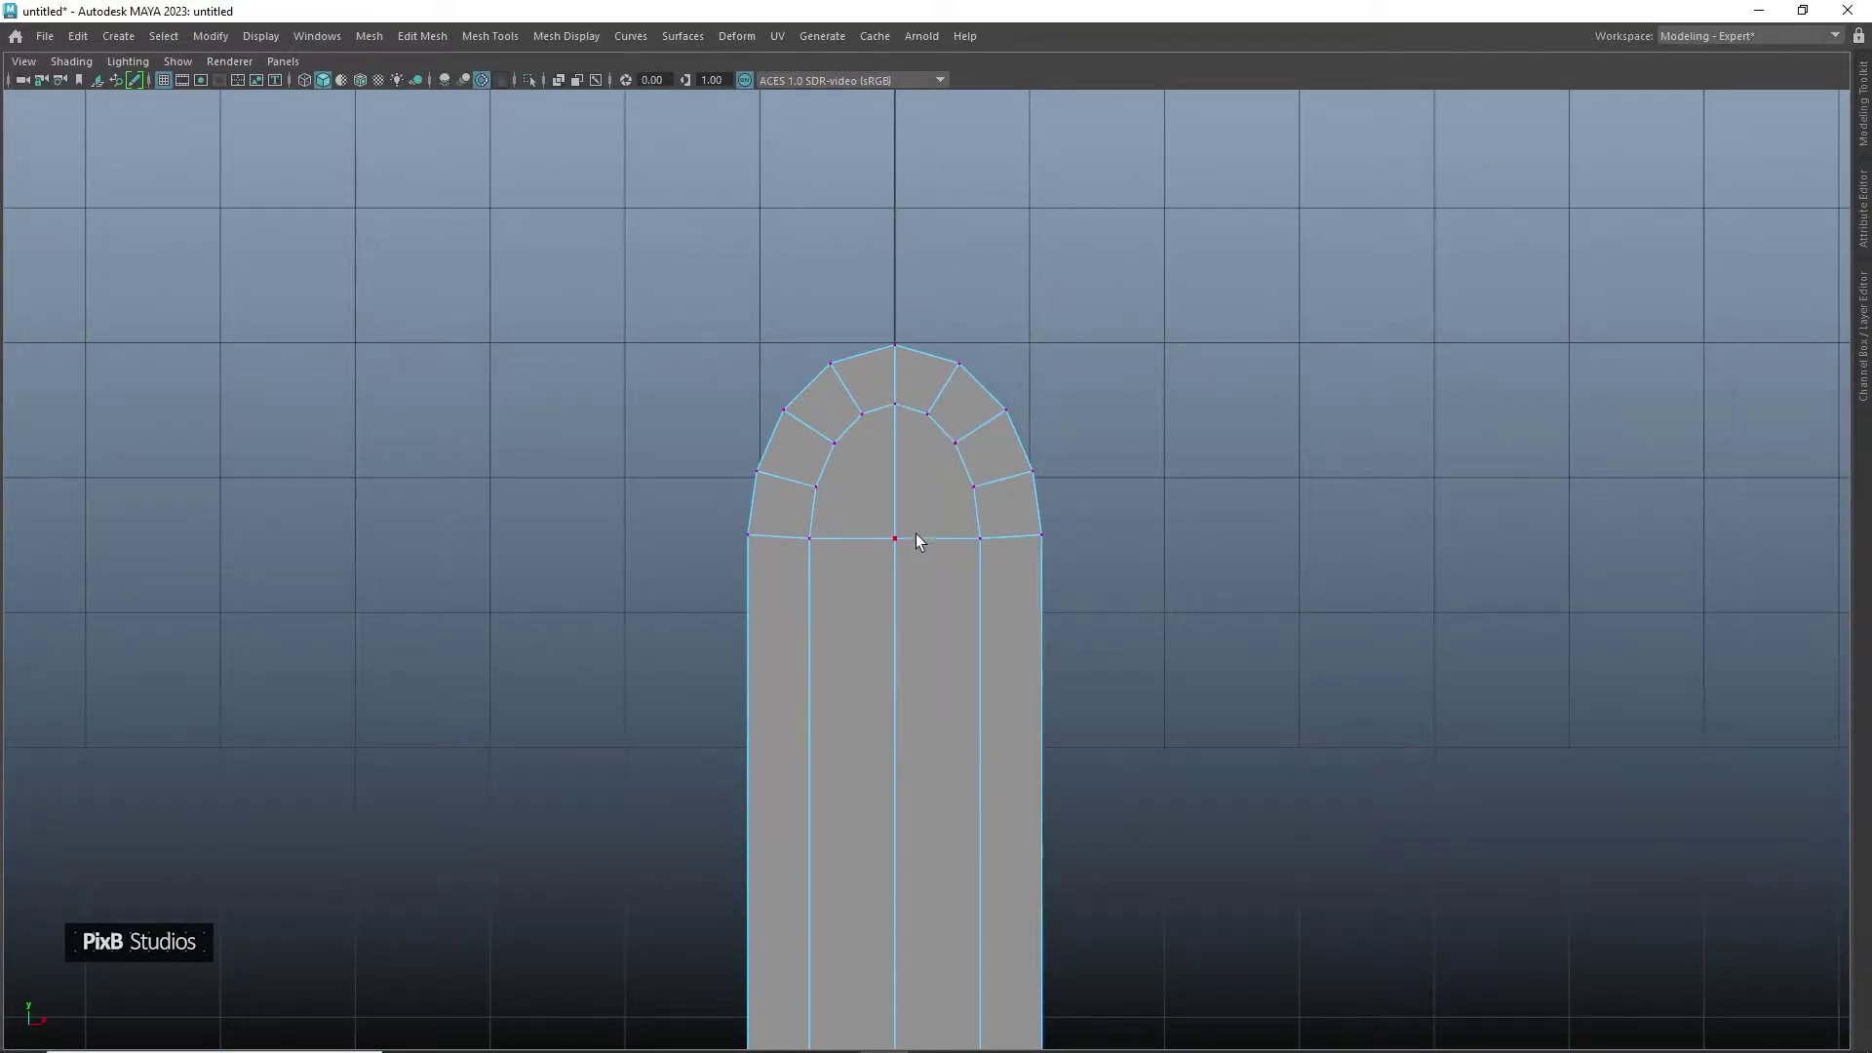
key(F8)
Insert two evenly spaced vertical edge loops in each half of the lower panel and connect them to the inner arch vertices
shift+right_drag(977, 460, 858, 491)
right_drag(989, 420, 861, 435)
shift+right_drag(869, 531, 868, 646)
click(911, 505)
click(921, 531)
shift+click(929, 418)
key(g)
click(956, 446)
shift+click(951, 541)
key(g)
right_drag(917, 523, 969, 486)
Set the panel's pivot at its bottom-left corner, duplicate the panel, and place the copy flush against its right side
scroll(997, 644, down, 1)
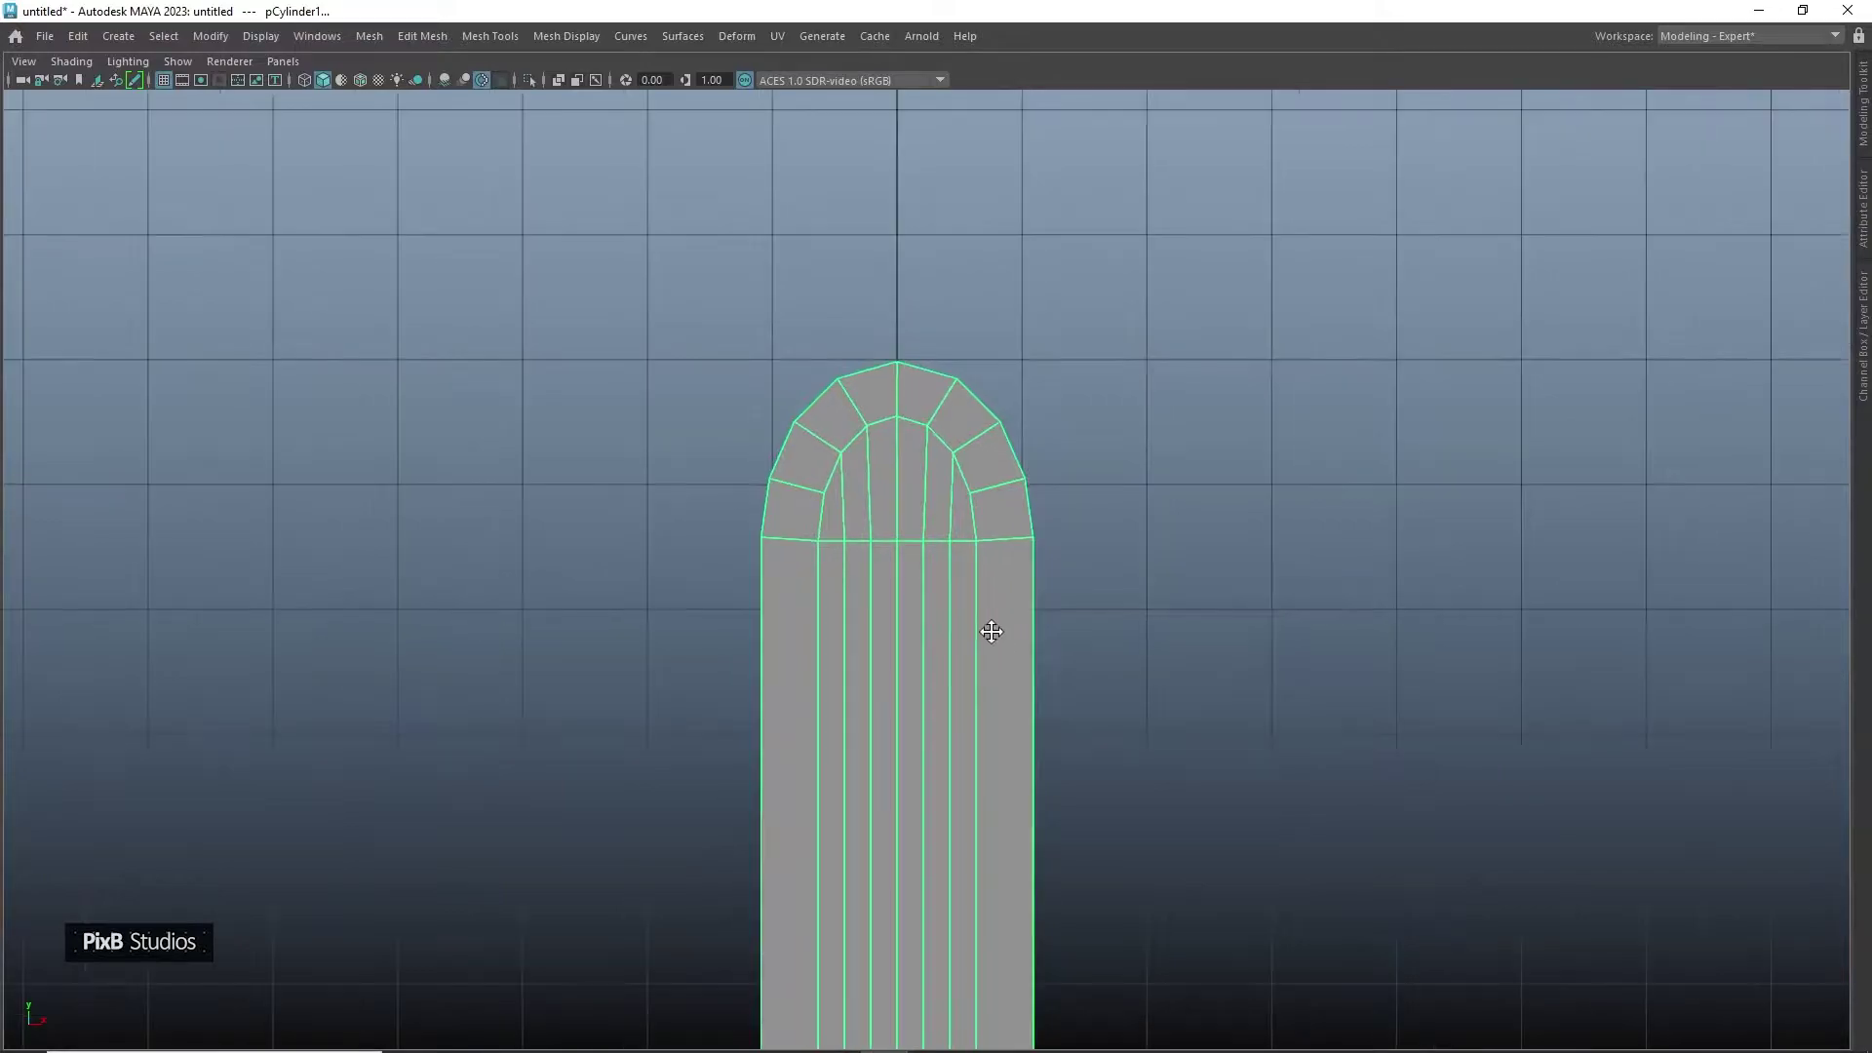
alt+middle_drag(993, 635, 985, 460)
key(w)
key(d)
click(746, 926)
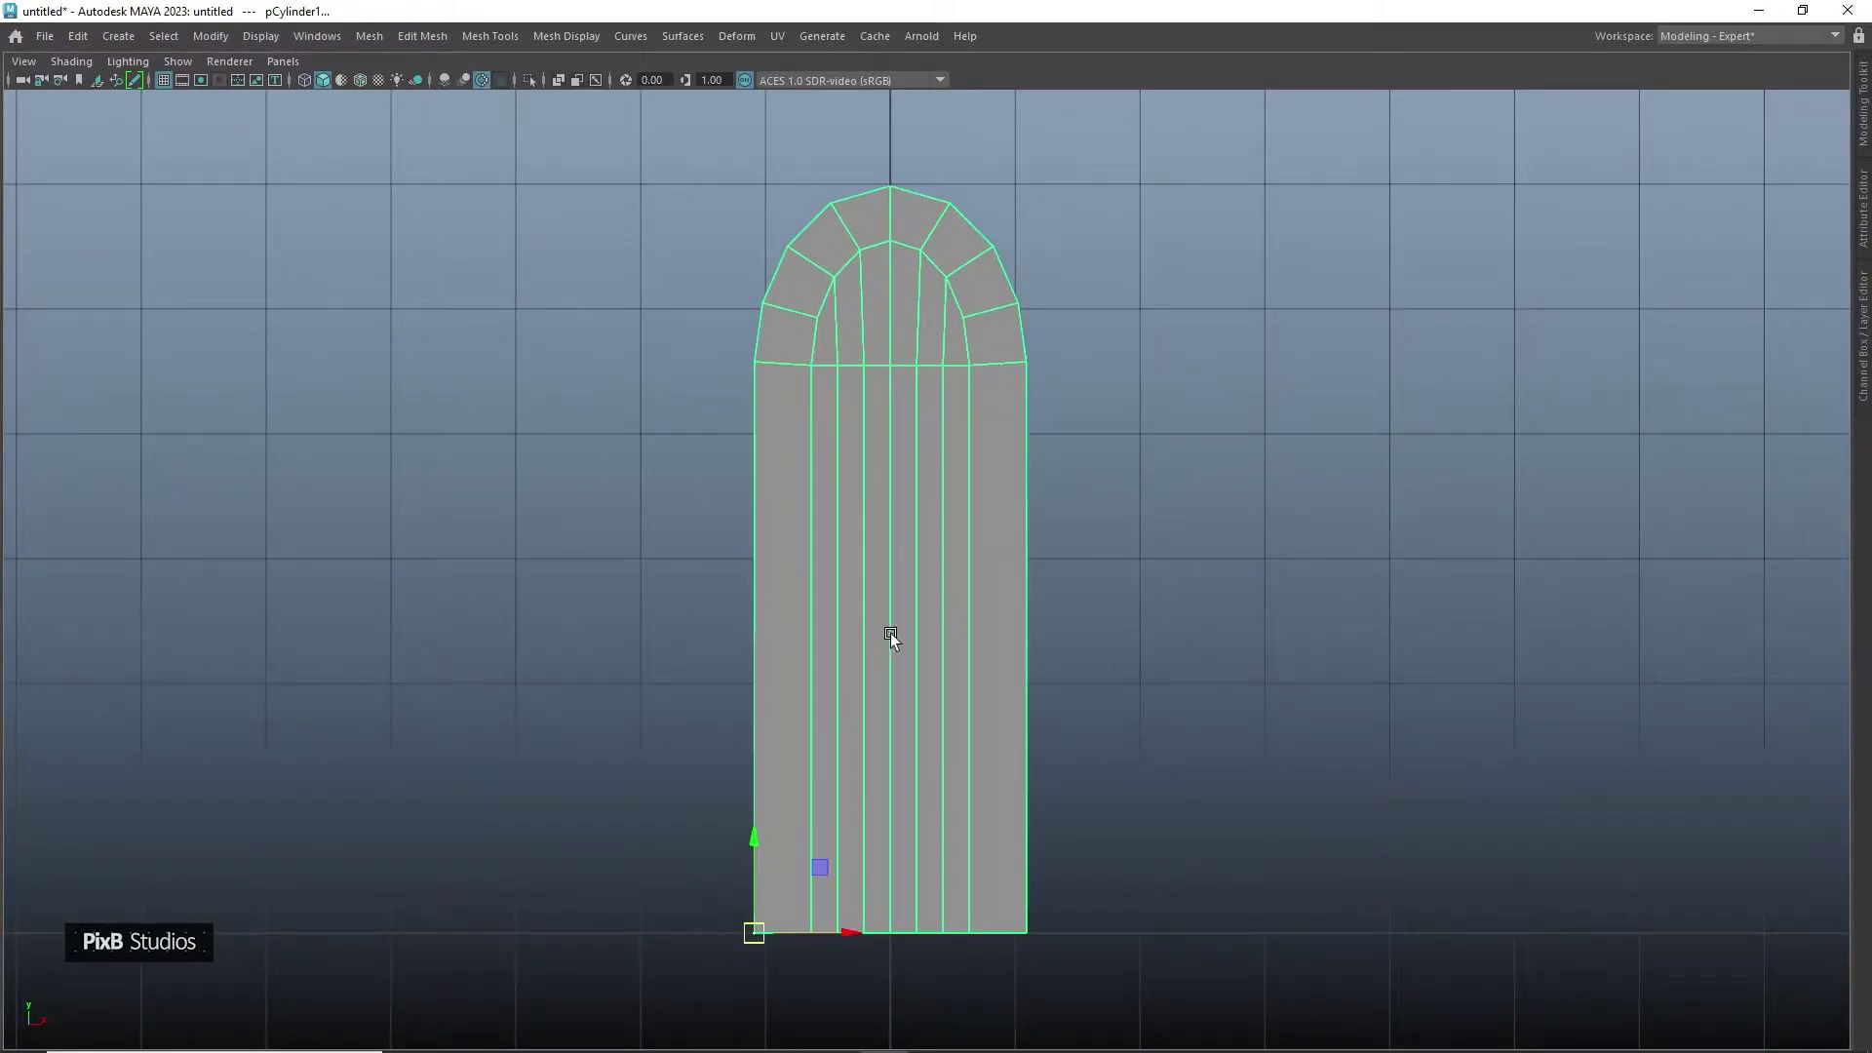
key(ctrl+d)
drag(848, 928, 1101, 921)
alt+middle_drag(1088, 657, 910, 573)
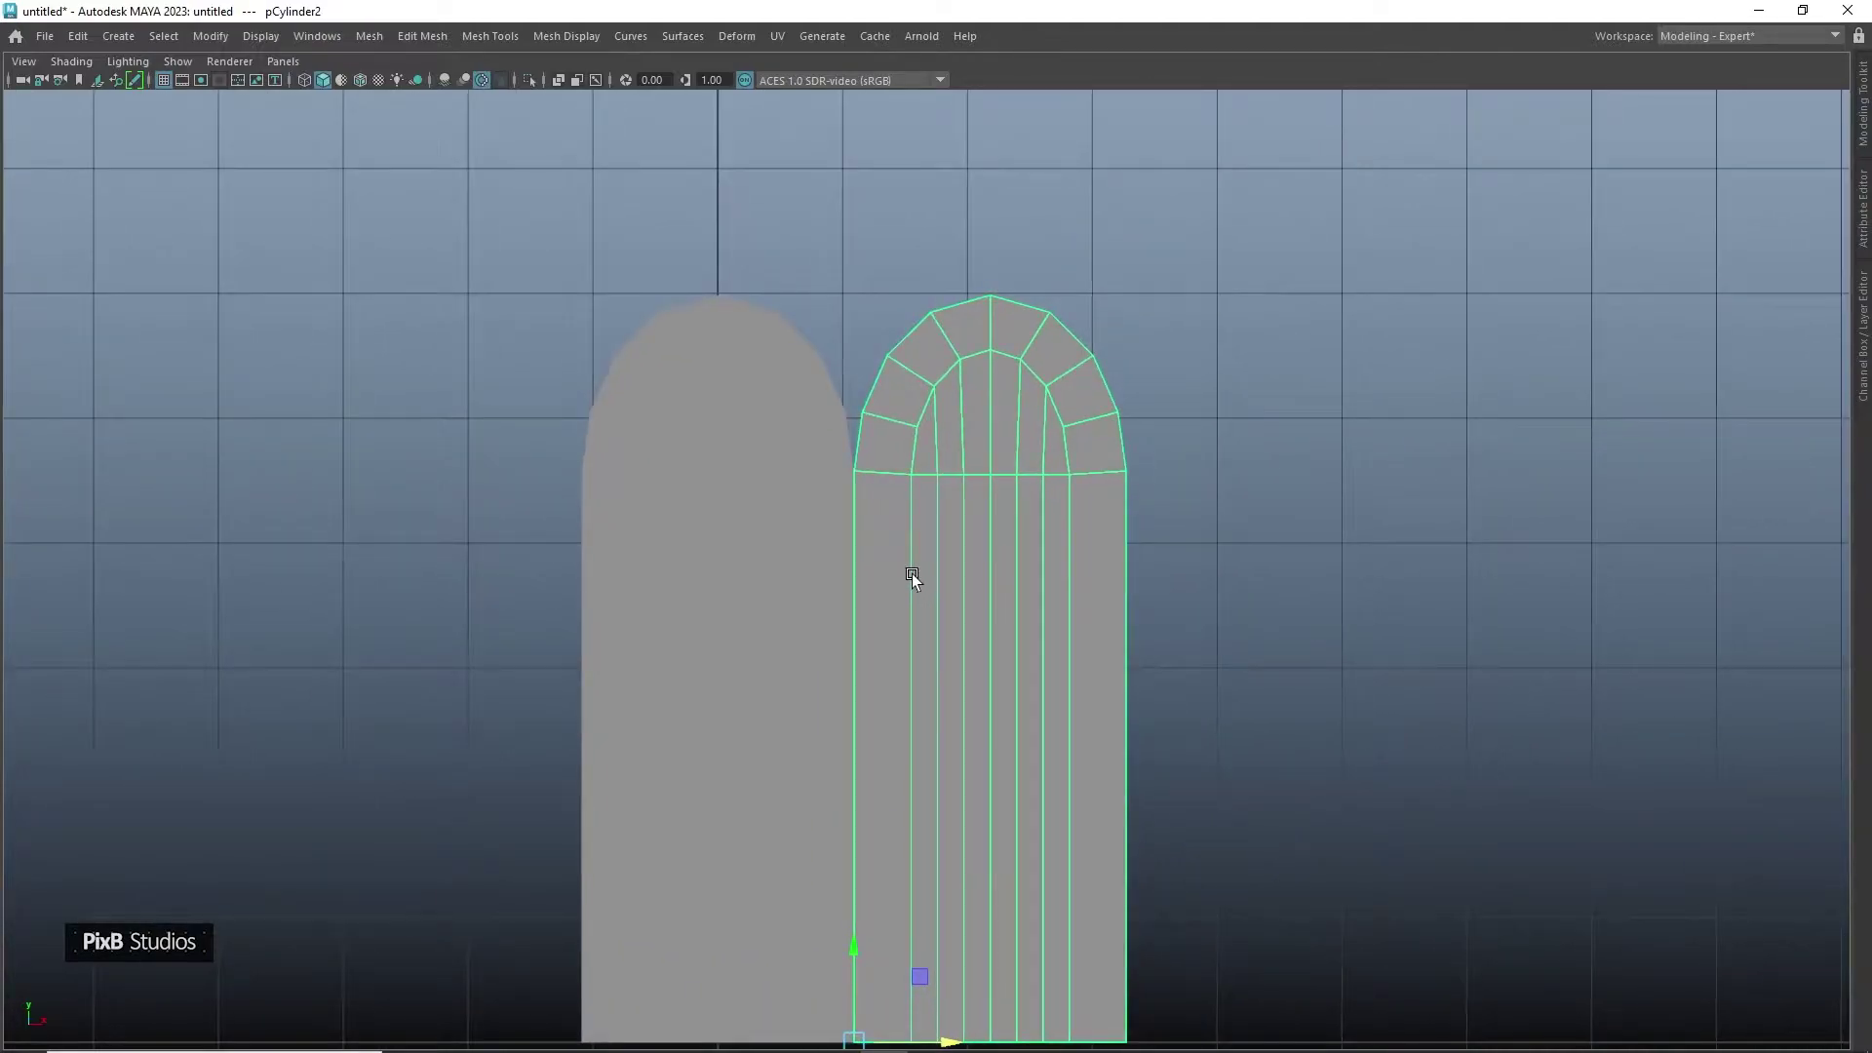
Combine the two adjoining arched panels into one mesh
shift+click(774, 424)
alt+middle_drag(783, 549, 856, 377)
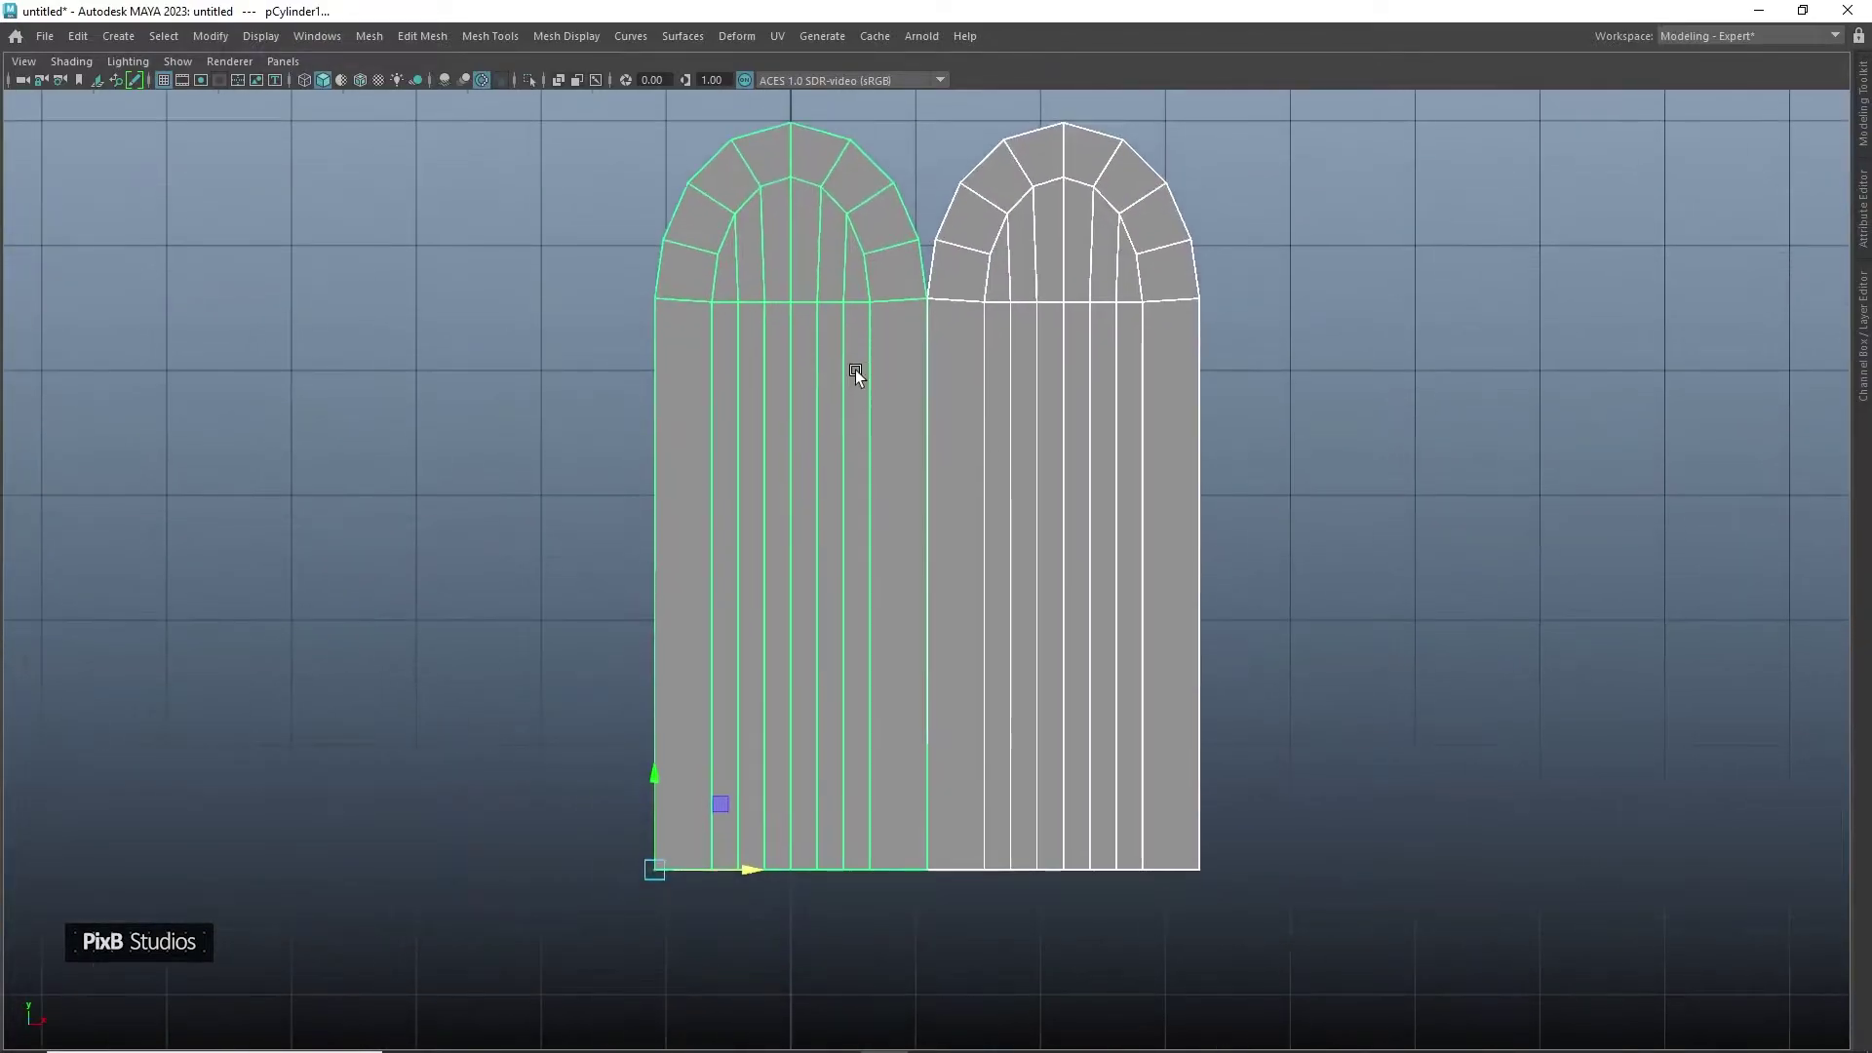
shift+right_drag(862, 326, 839, 729)
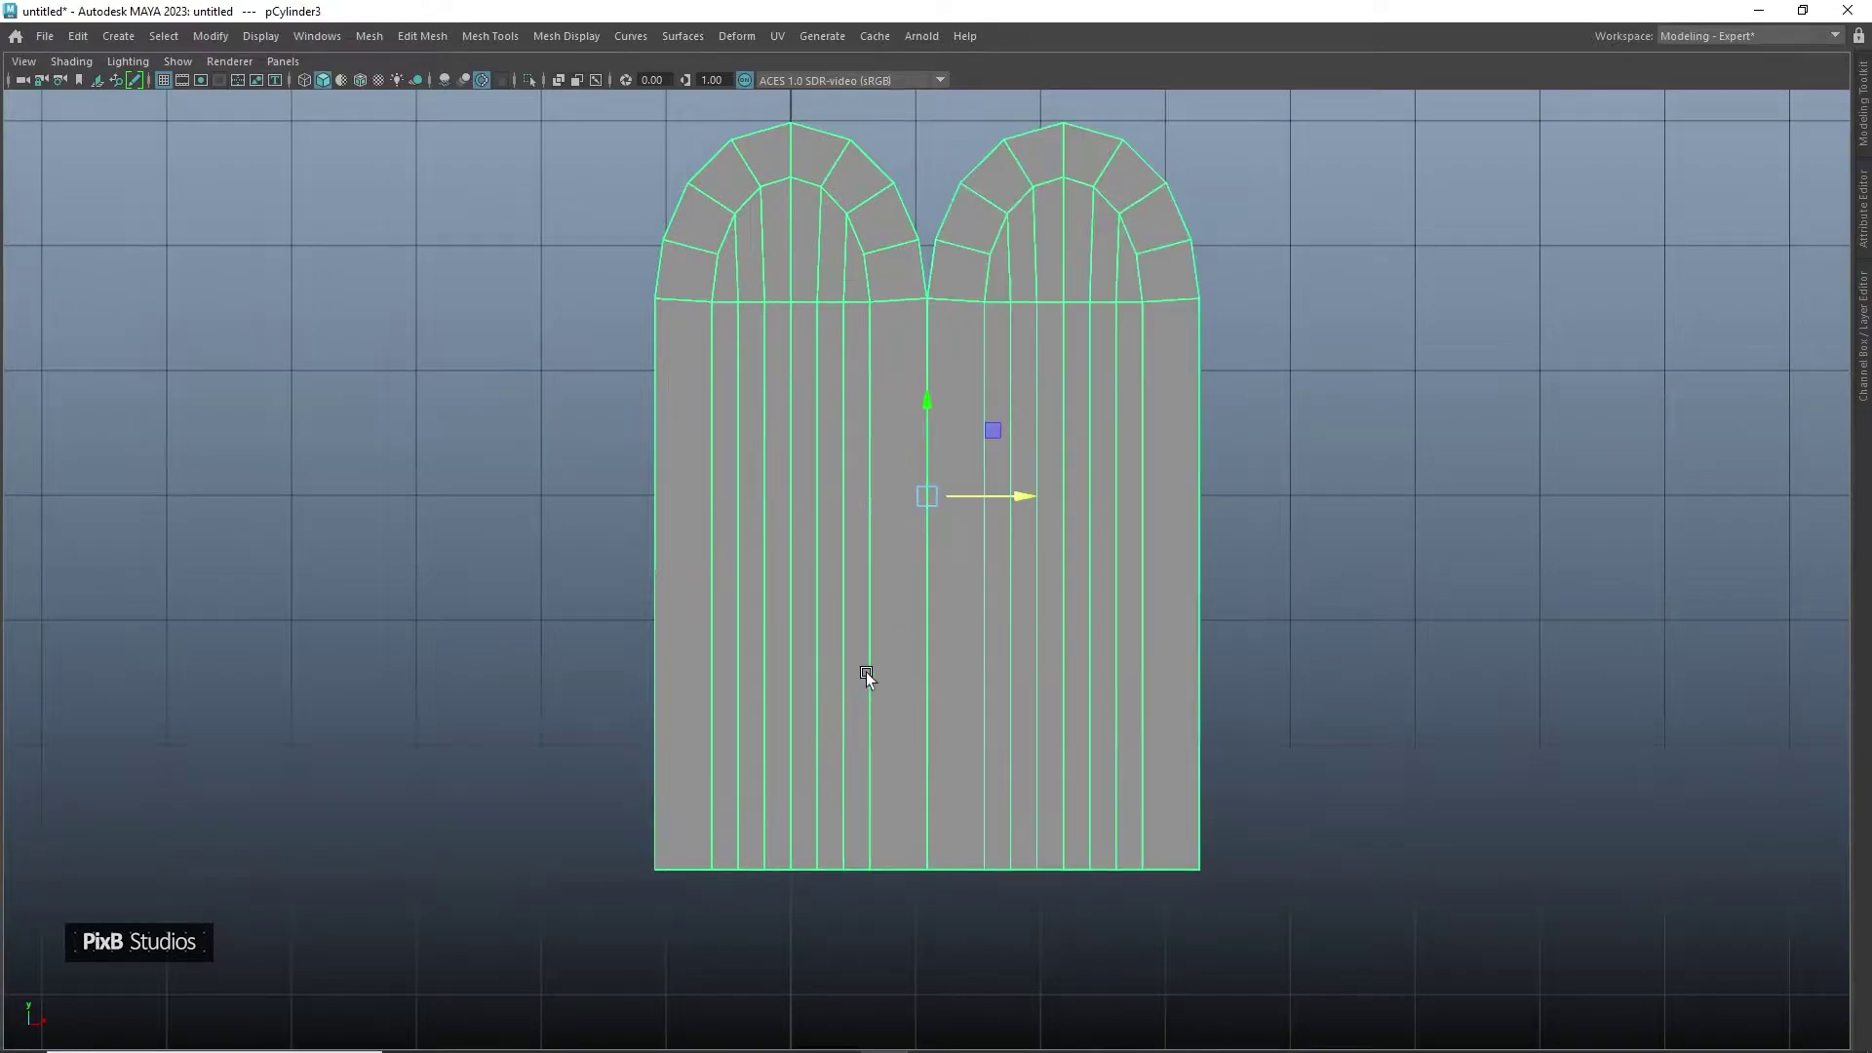
Set the double panel's pivot at its bottom-left corner and duplicate it twice side by side into a row of six arches
key(d)
click(656, 868)
key(ctrl+d)
drag(755, 868, 1380, 836)
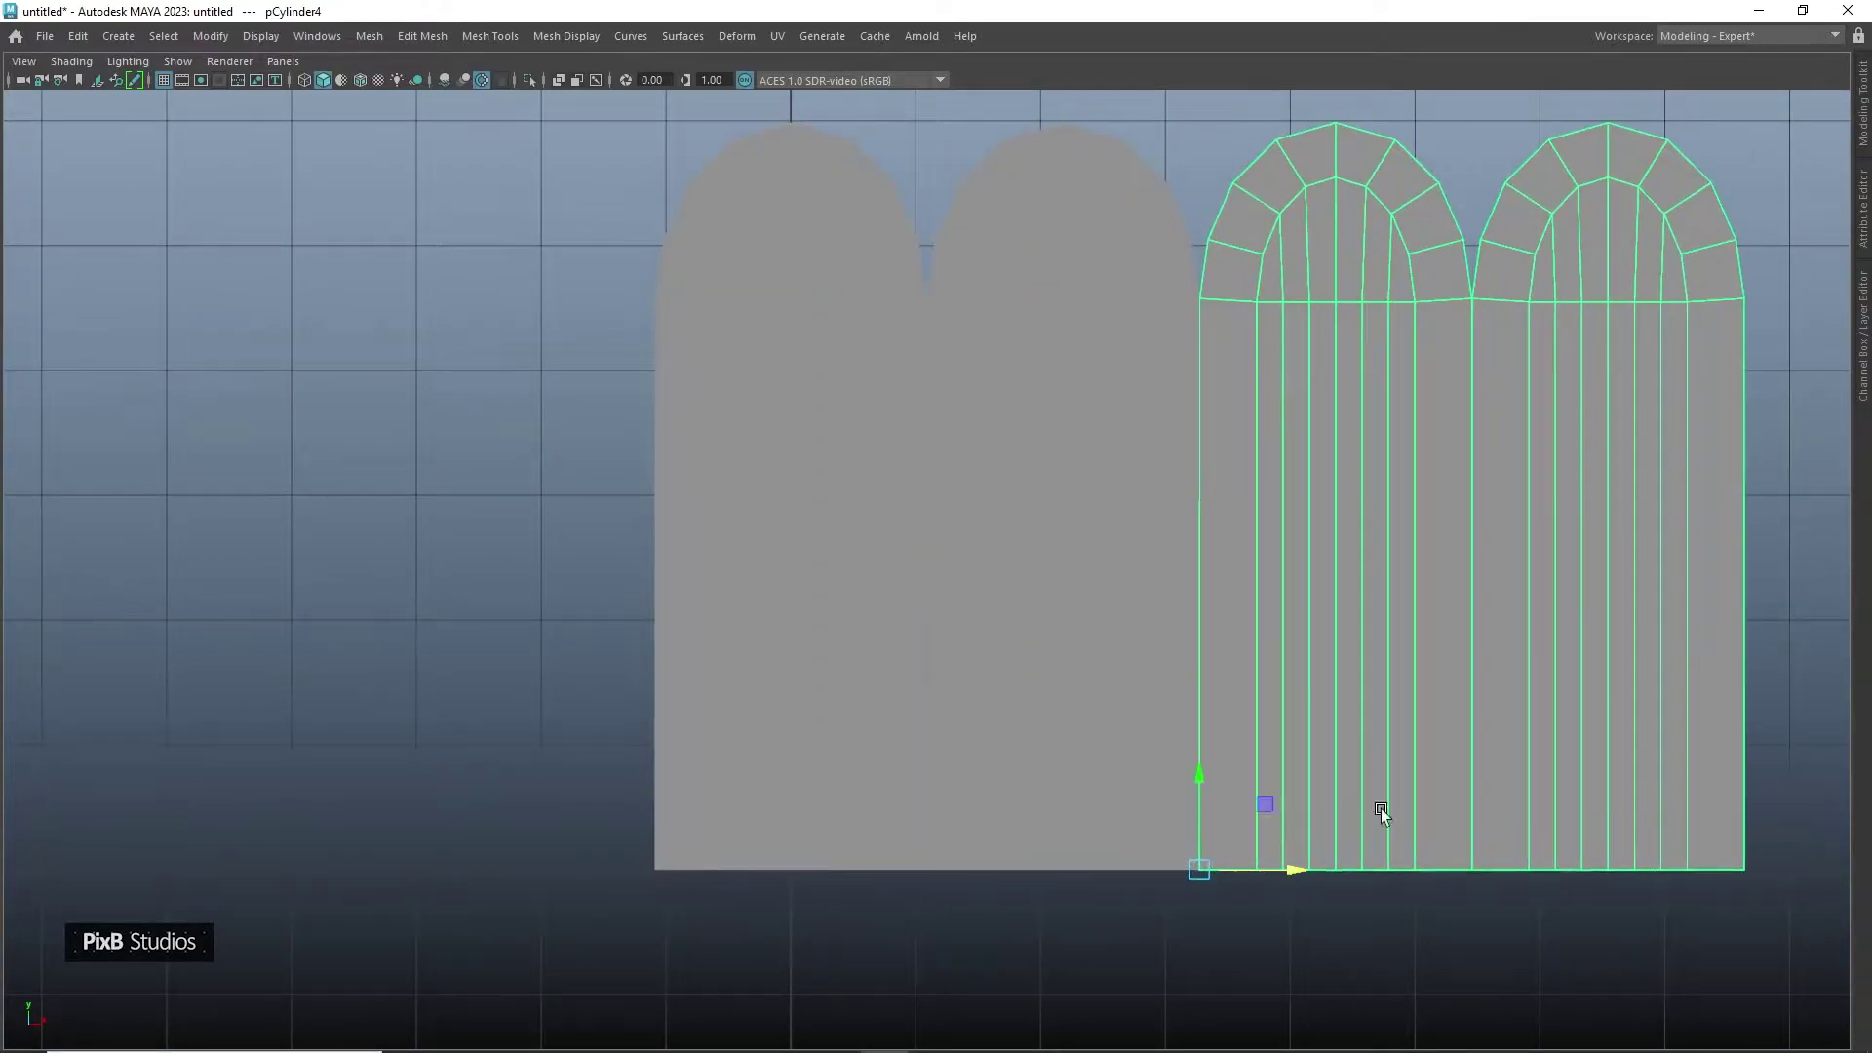
scroll(1223, 665, down, 3)
alt+middle_drag(1223, 665, 1045, 687)
key(shift+d)
Combine all the arched panels into one mesh and merge its overlapping vertices
drag(563, 246, 1635, 567)
shift+right_click(1256, 386)
click(1239, 795)
right_drag(1137, 474, 858, 375)
drag(525, 180, 1697, 810)
alt+middle_drag(1240, 528, 1182, 560)
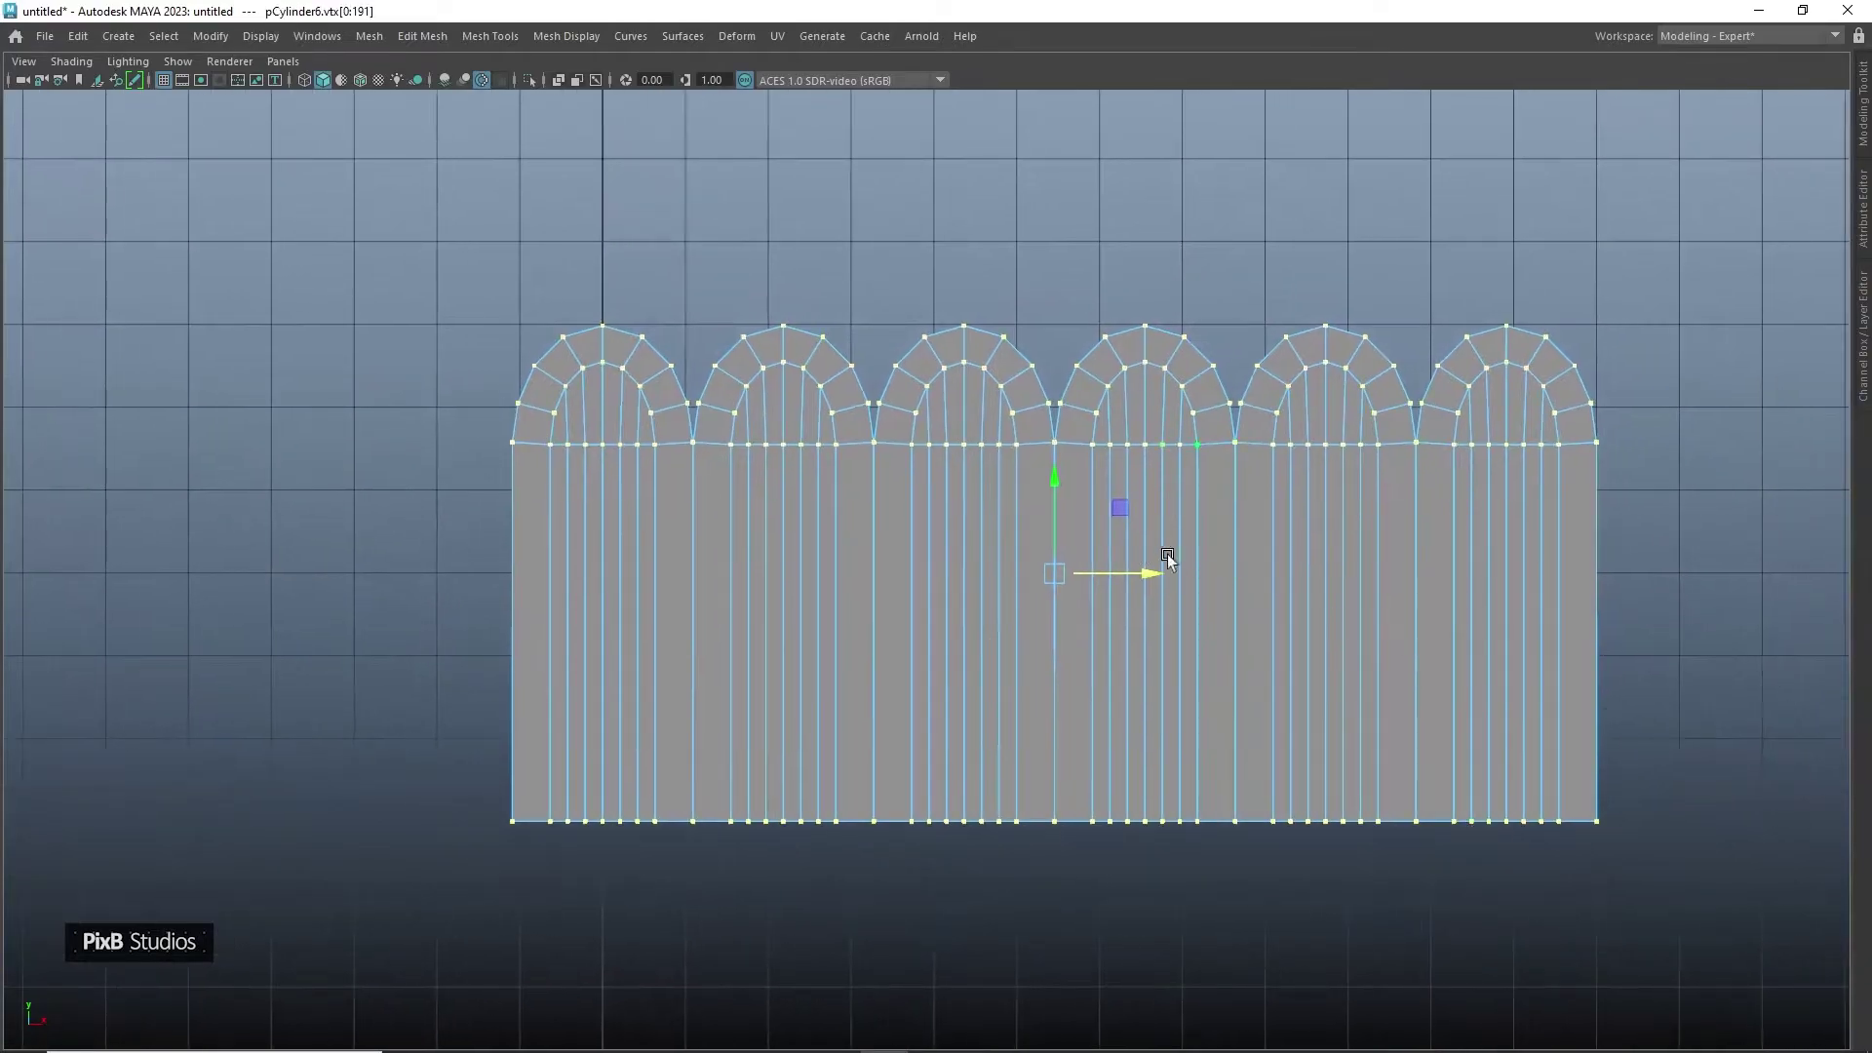
shift+right_drag(1123, 501, 1196, 390)
Merge the pair of facing outer arch vertices in each of the five valleys between neighbouring arches
alt+middle_drag(781, 413, 954, 489)
right_drag(953, 464, 870, 460)
scroll(916, 497, up, 2)
drag(838, 448, 868, 472)
shift+right_drag(868, 472, 854, 339)
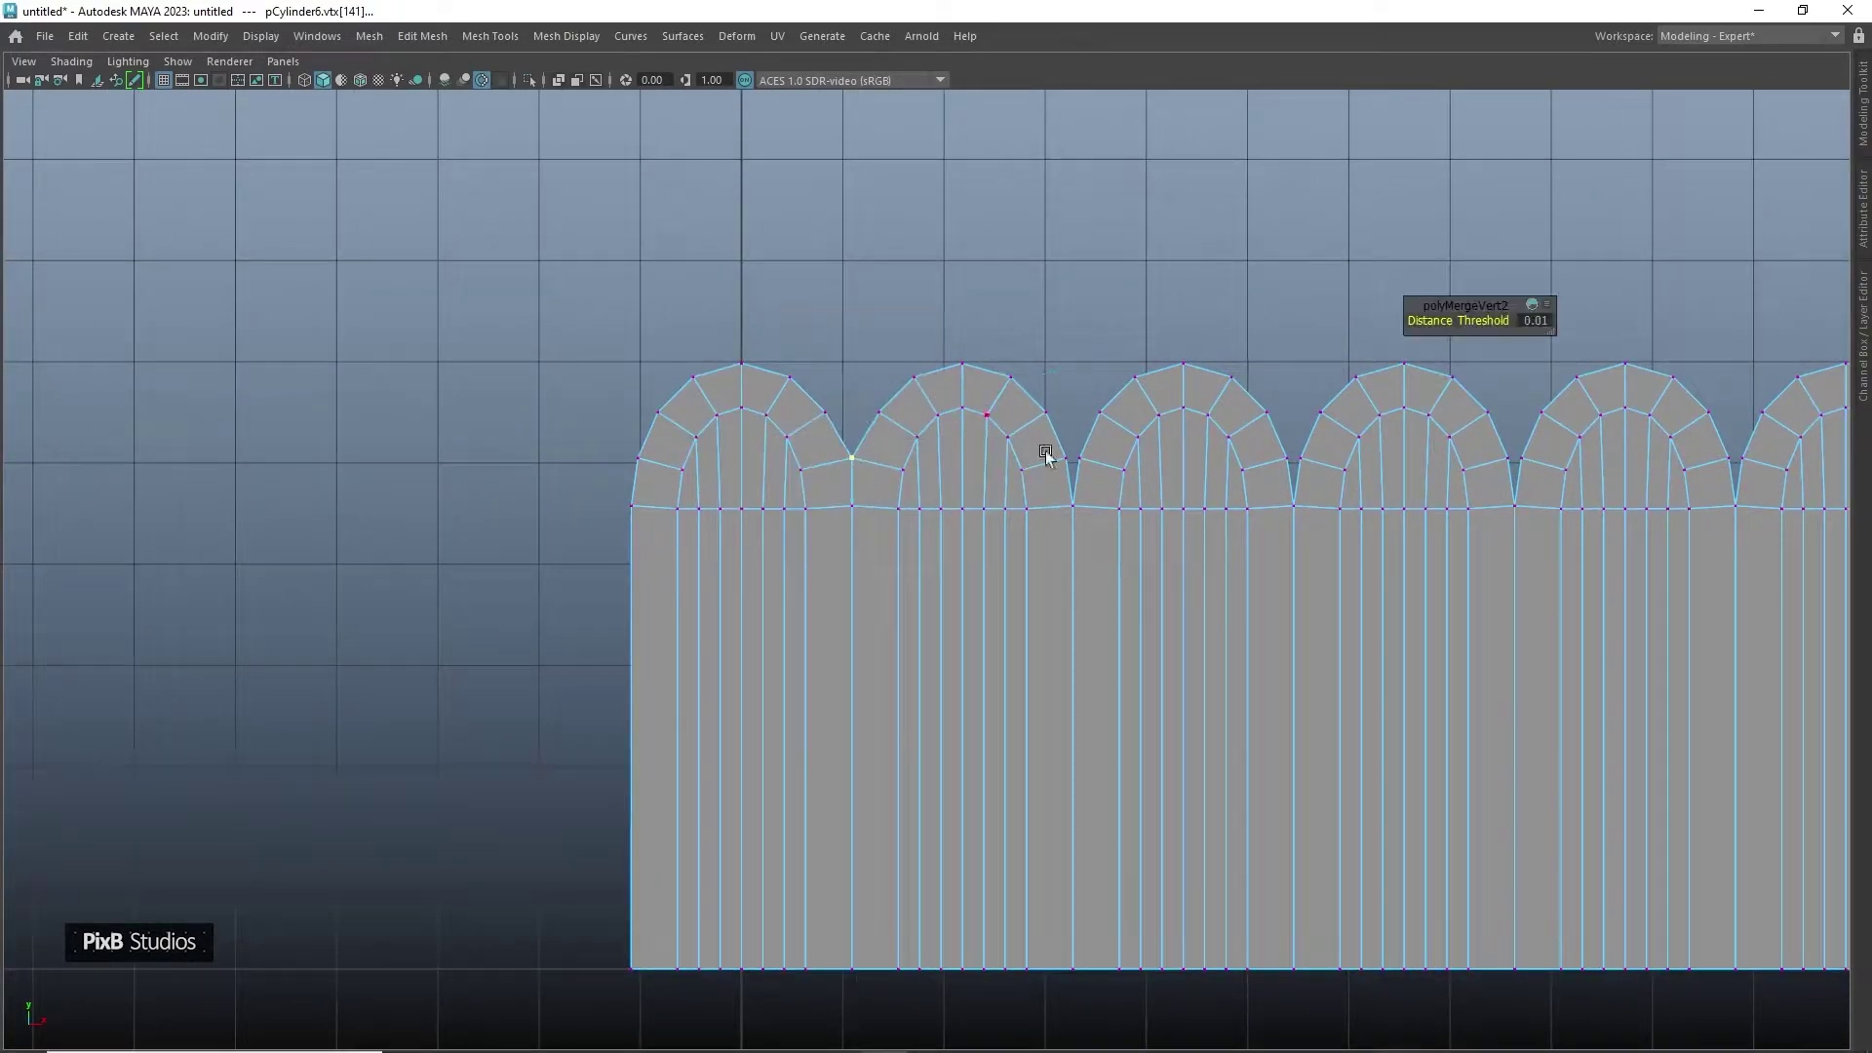
drag(1050, 446, 1093, 479)
key(g)
drag(1264, 447, 1316, 477)
key(g)
drag(1488, 447, 1535, 473)
key(g)
alt+middle_drag(1535, 475, 1001, 570)
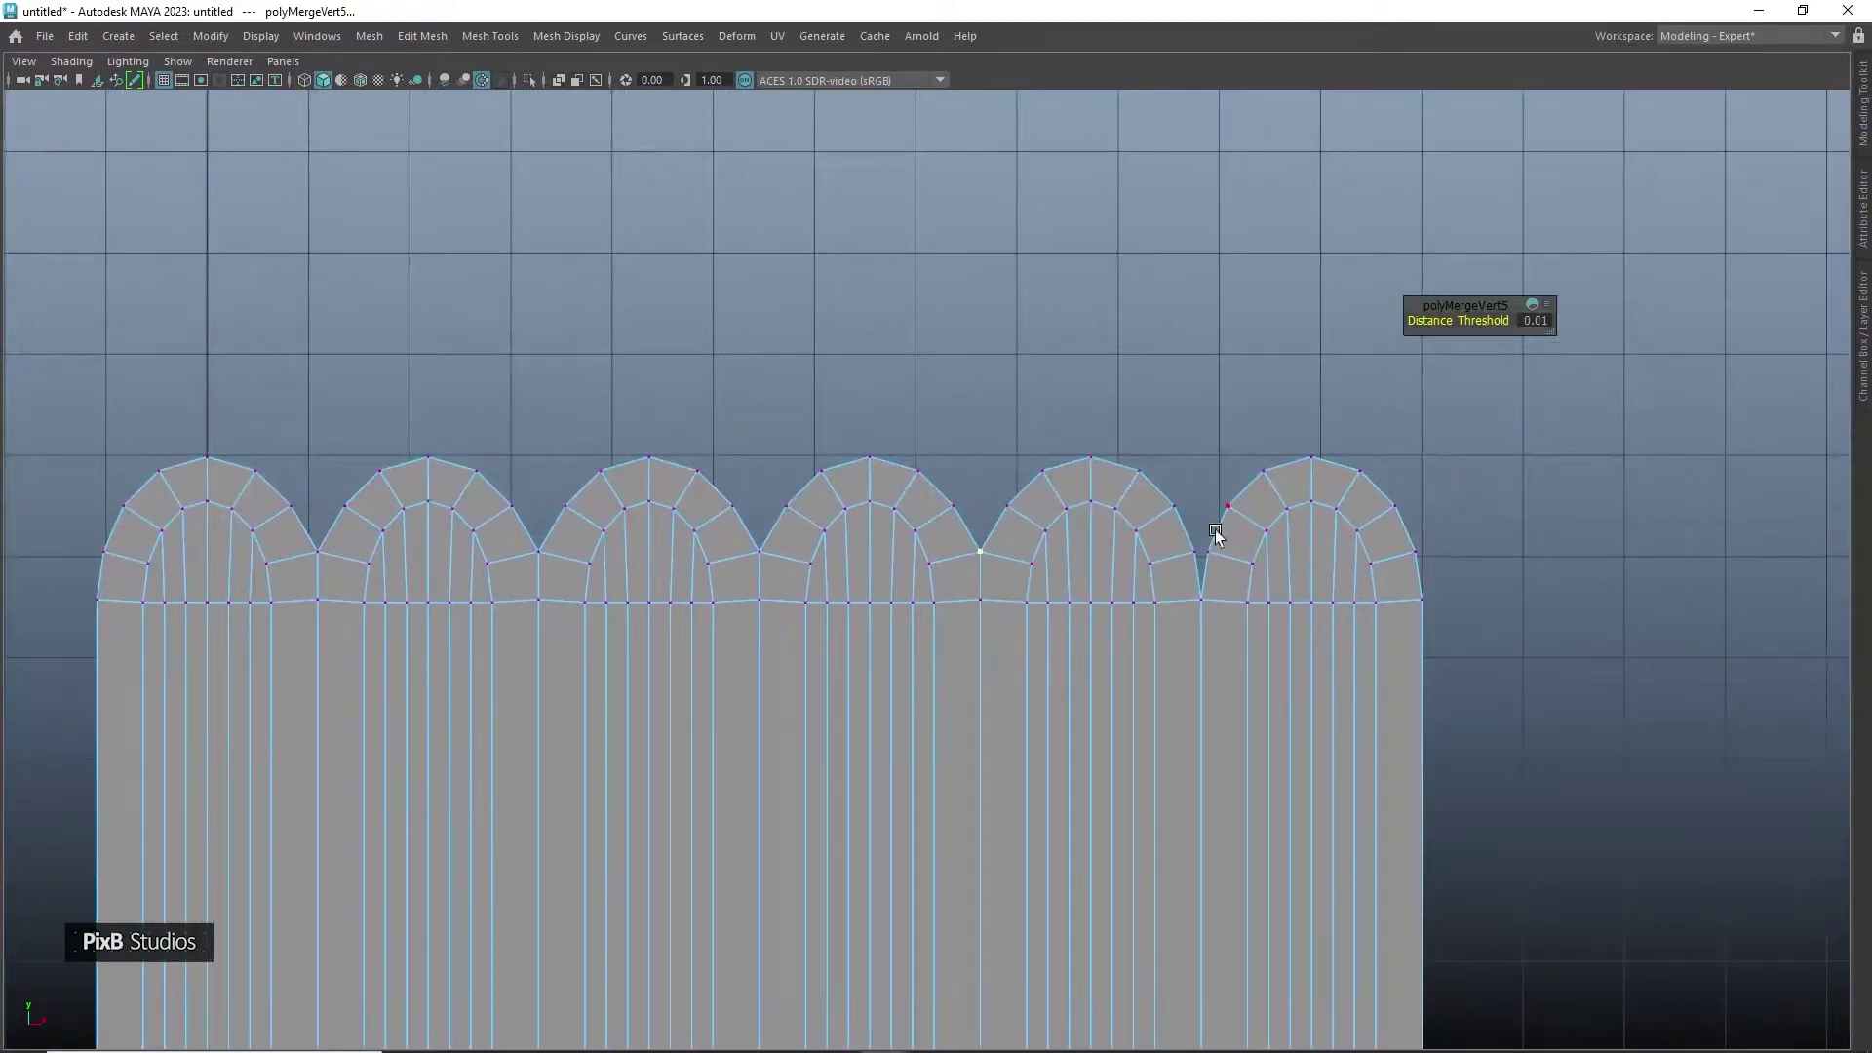
drag(1214, 567, 1232, 567)
key(g)
Move the lowest outer arch vertex at both ends of the row outward to line up with the vertical side edge
click(1414, 552)
key(w)
drag(1454, 553, 1427, 598)
alt+middle_drag(193, 611, 860, 546)
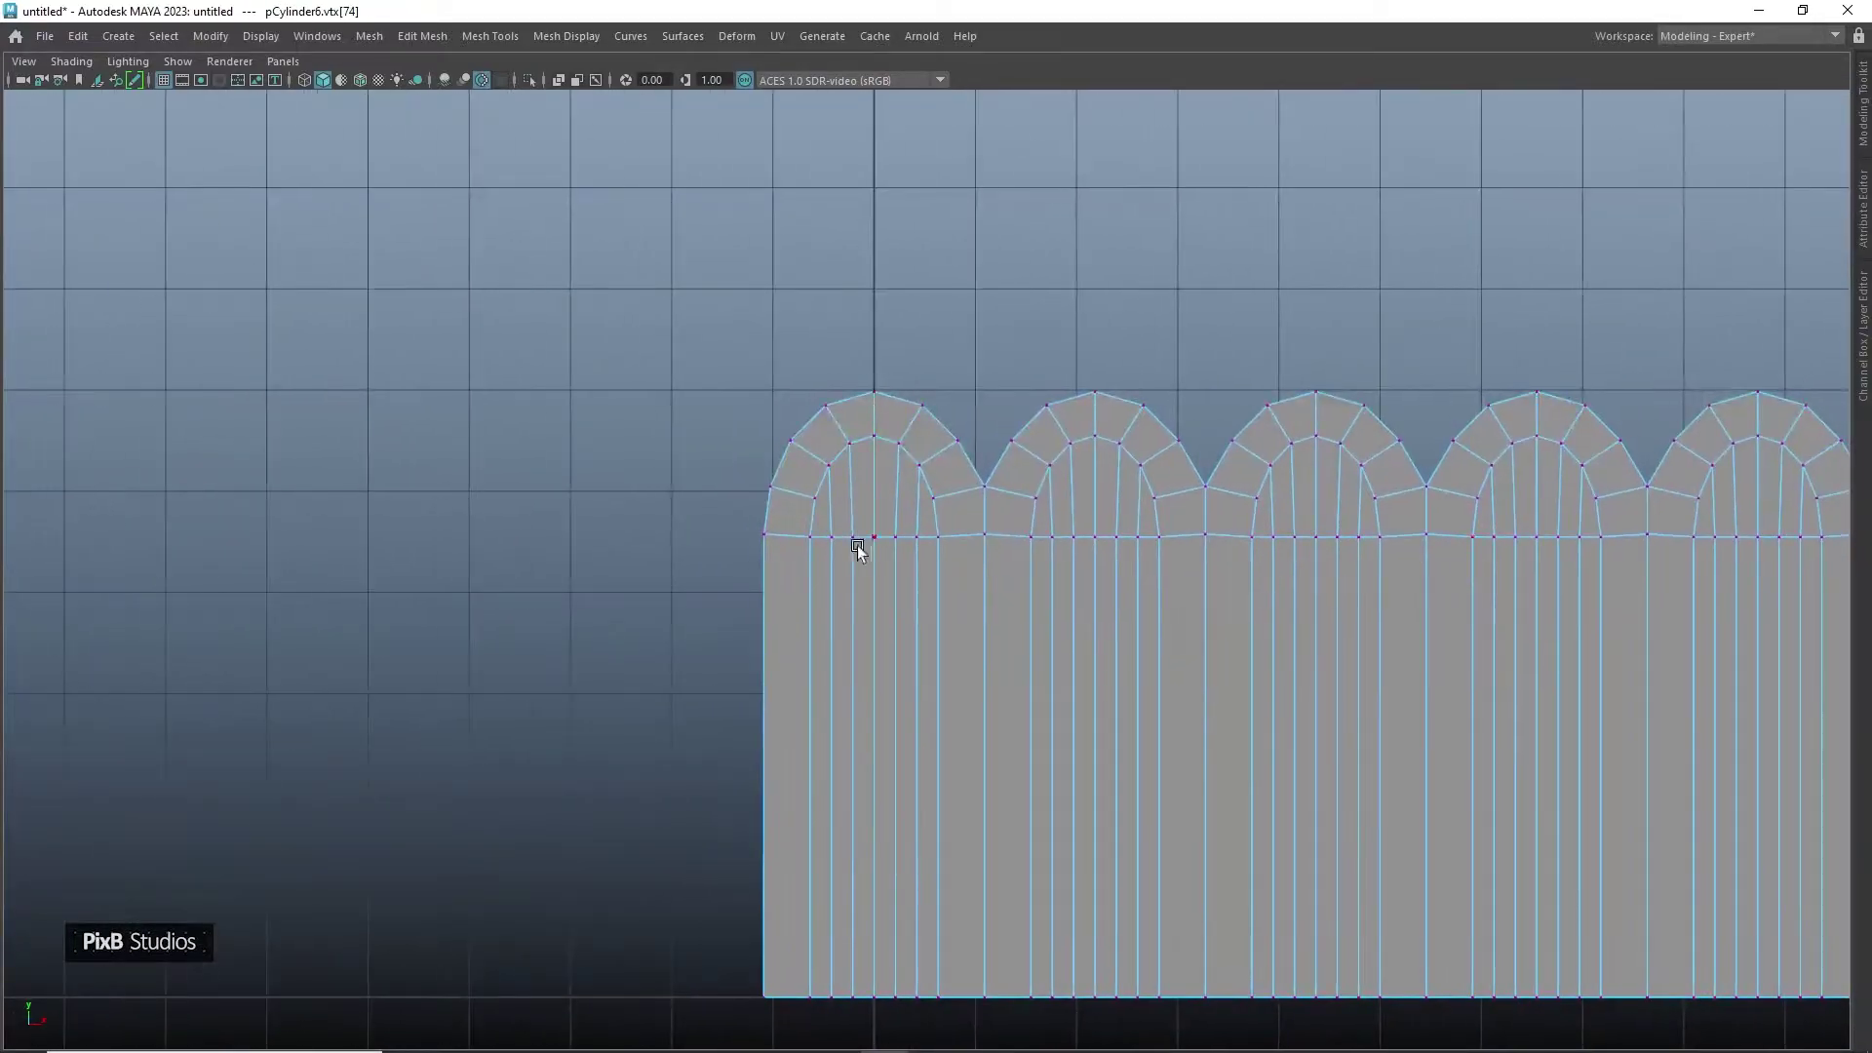
click(763, 487)
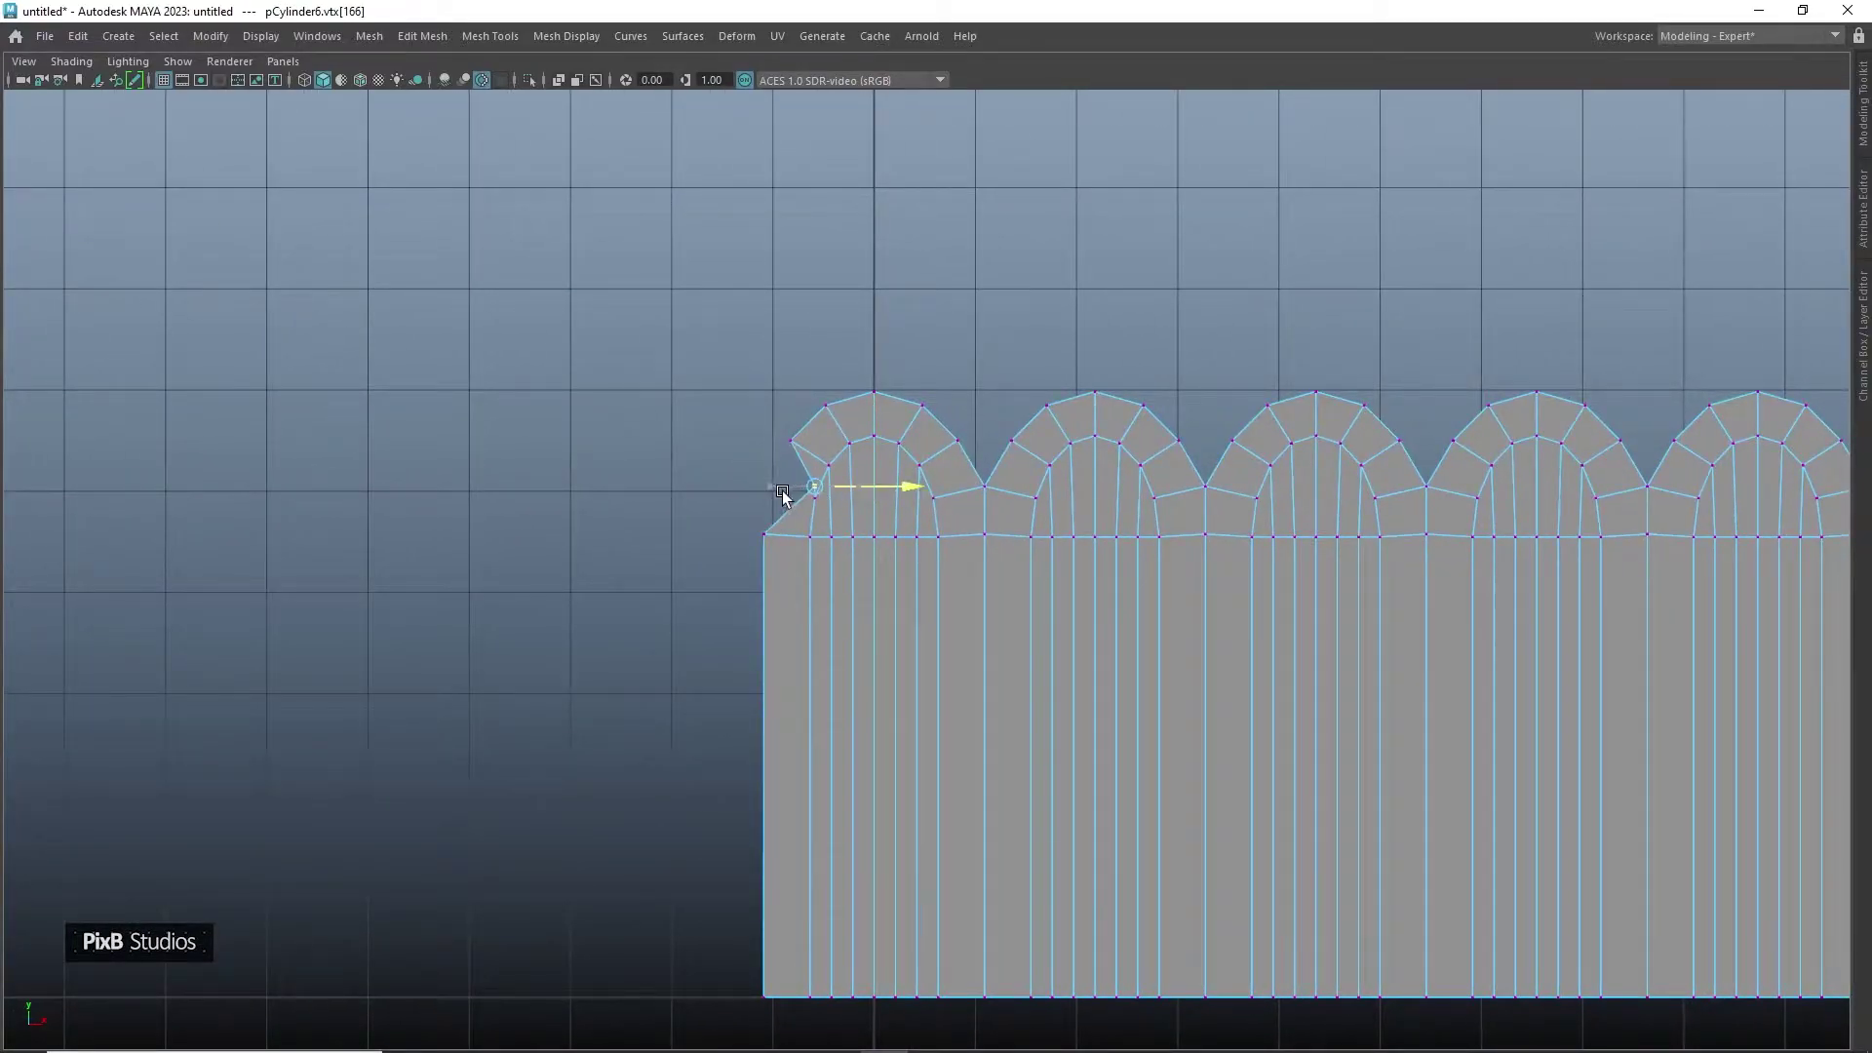
alt+middle_drag(933, 541, 729, 599)
right_drag(729, 599, 885, 528)
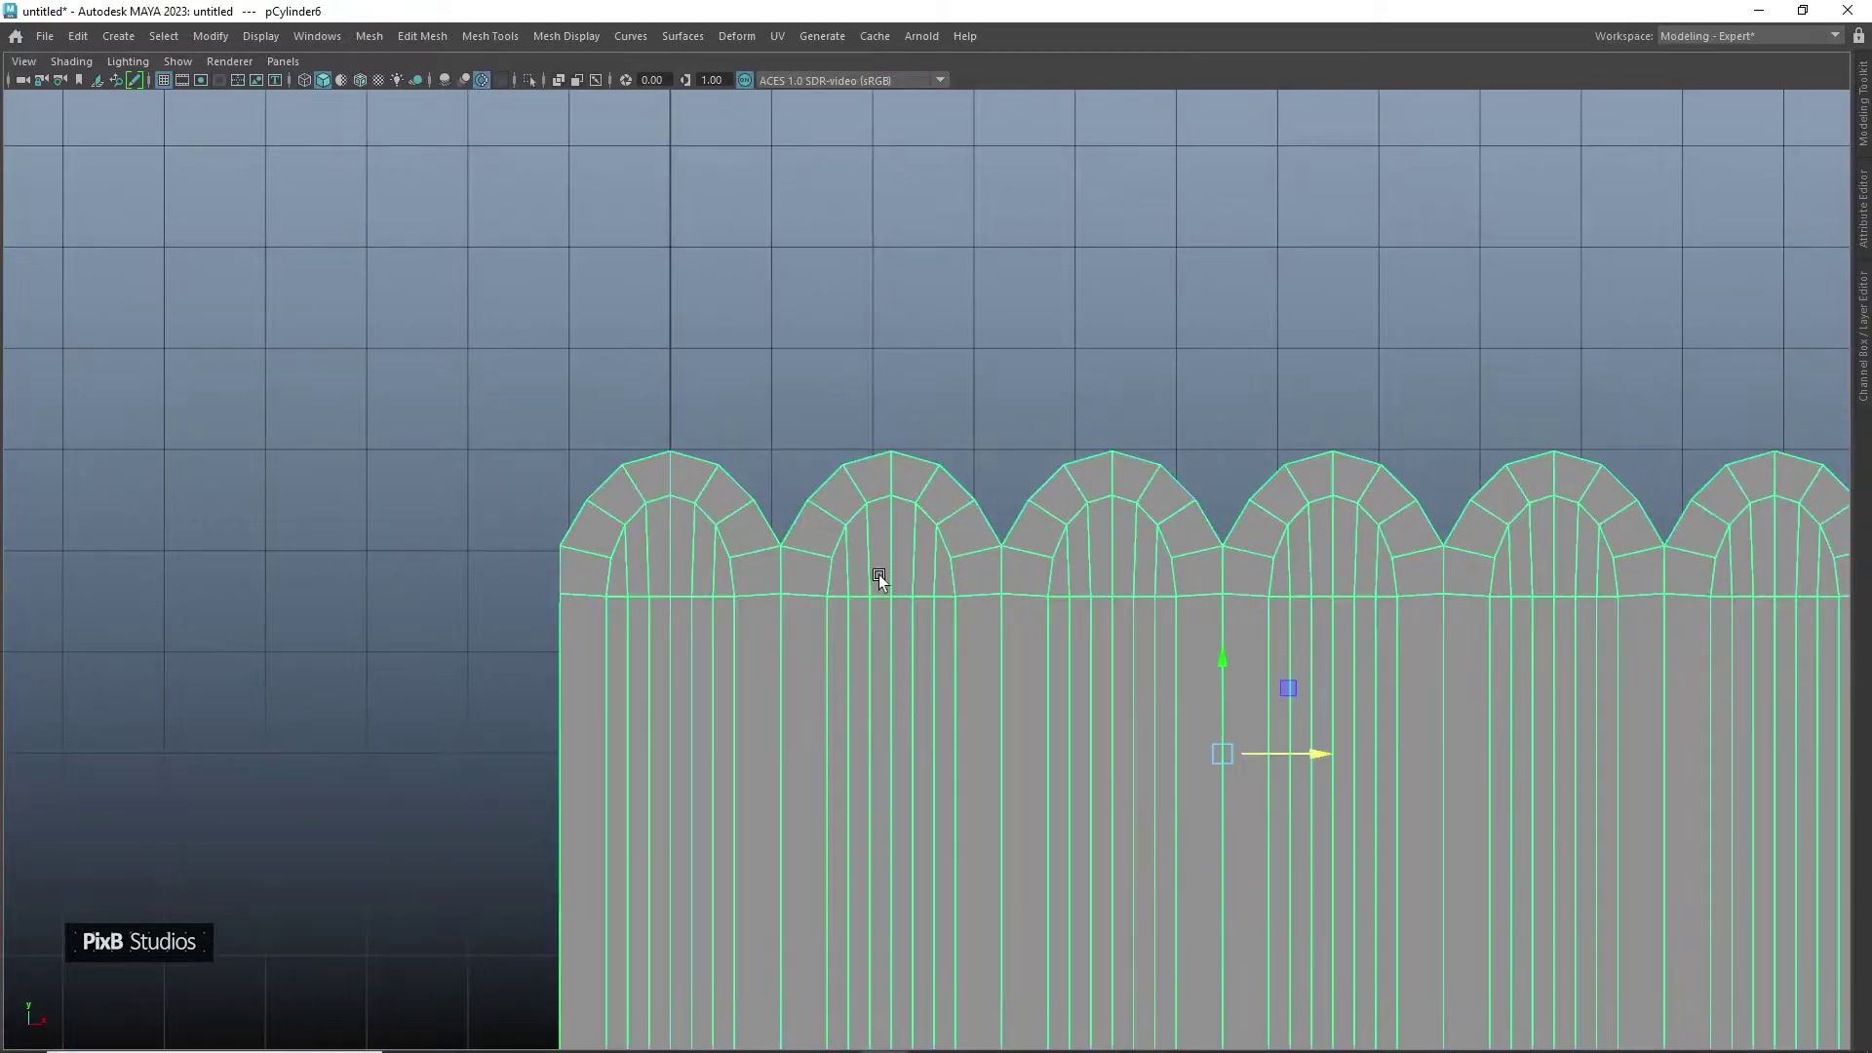
Snap the arched wall to the centre of the grid in the perspective view
alt+middle_drag(863, 649, 741, 424)
key(space)
drag(830, 505, 870, 271)
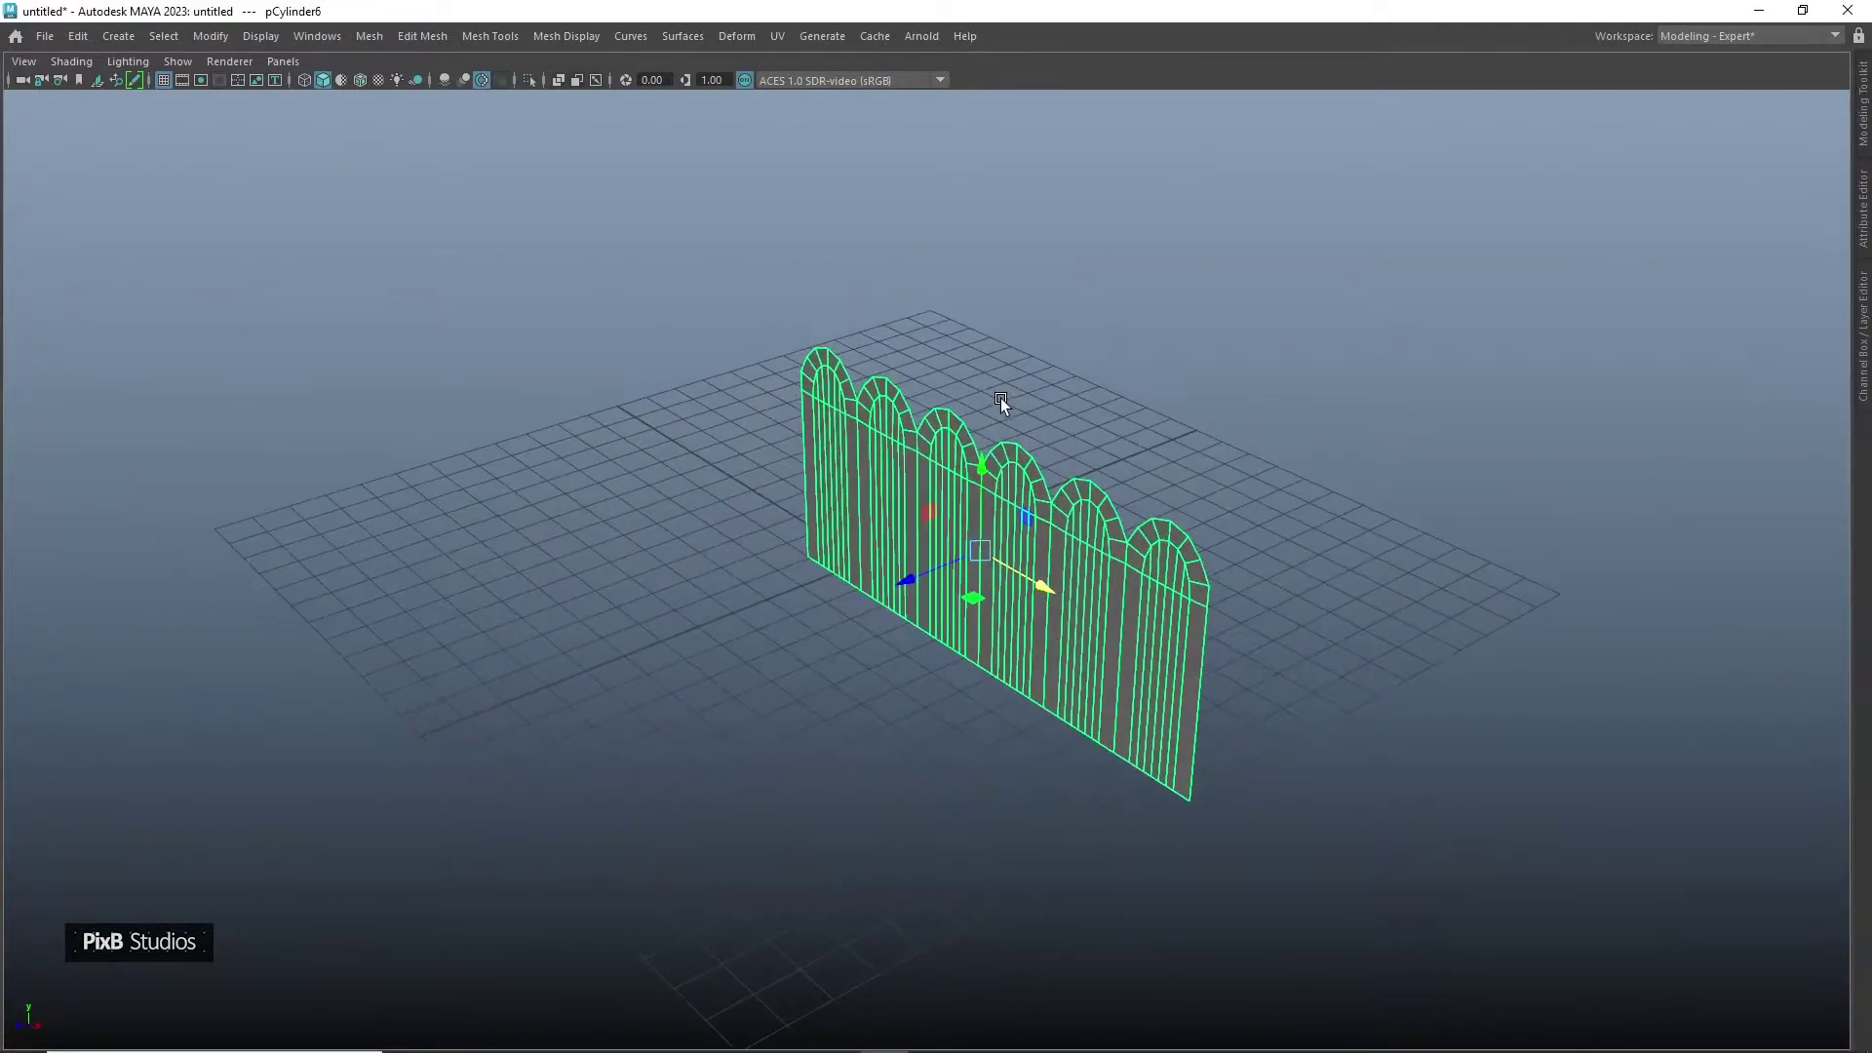
key(x)
drag(991, 557, 865, 393)
alt+middle_drag(872, 408, 885, 435)
alt+drag(885, 434, 795, 104)
Add a nonlinear Bend deformer to the wall and rotate its handle to -90 in X and -90 in Y
click(737, 36)
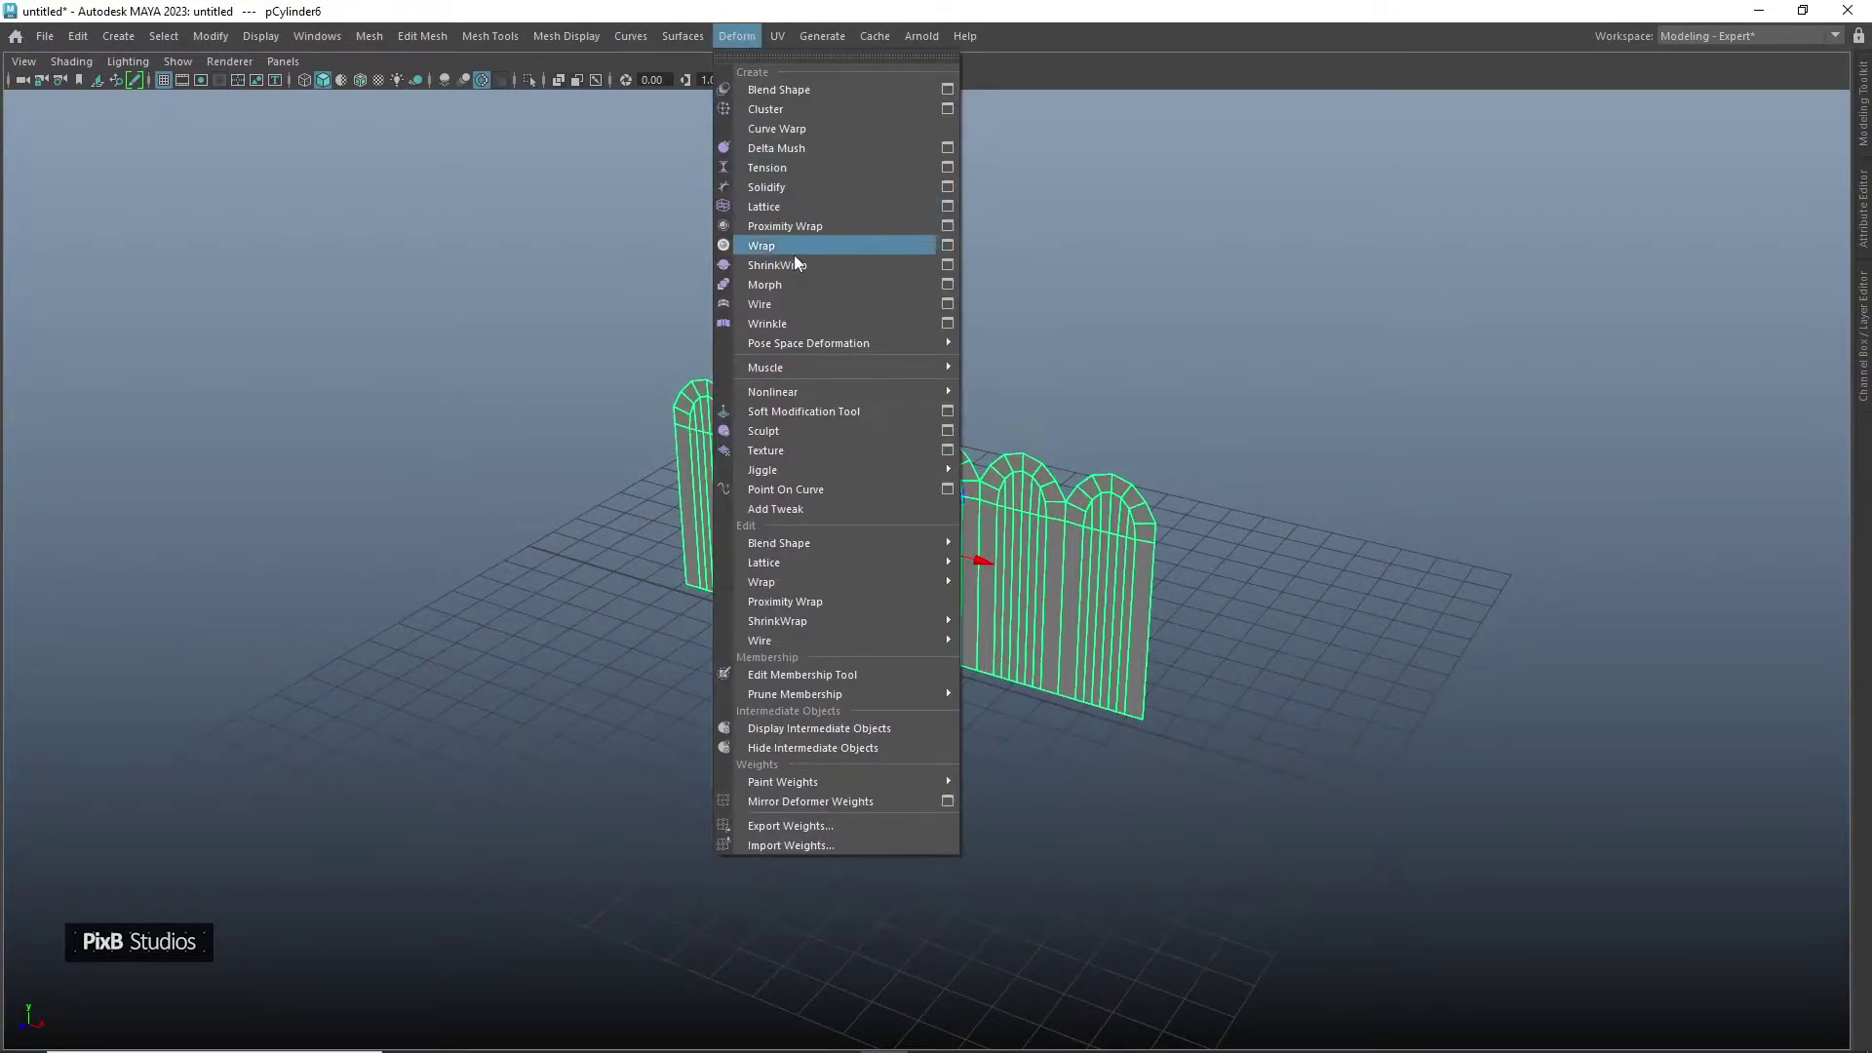
mouse_move(817, 392)
click(1038, 389)
key(e)
drag(922, 507, 981, 577)
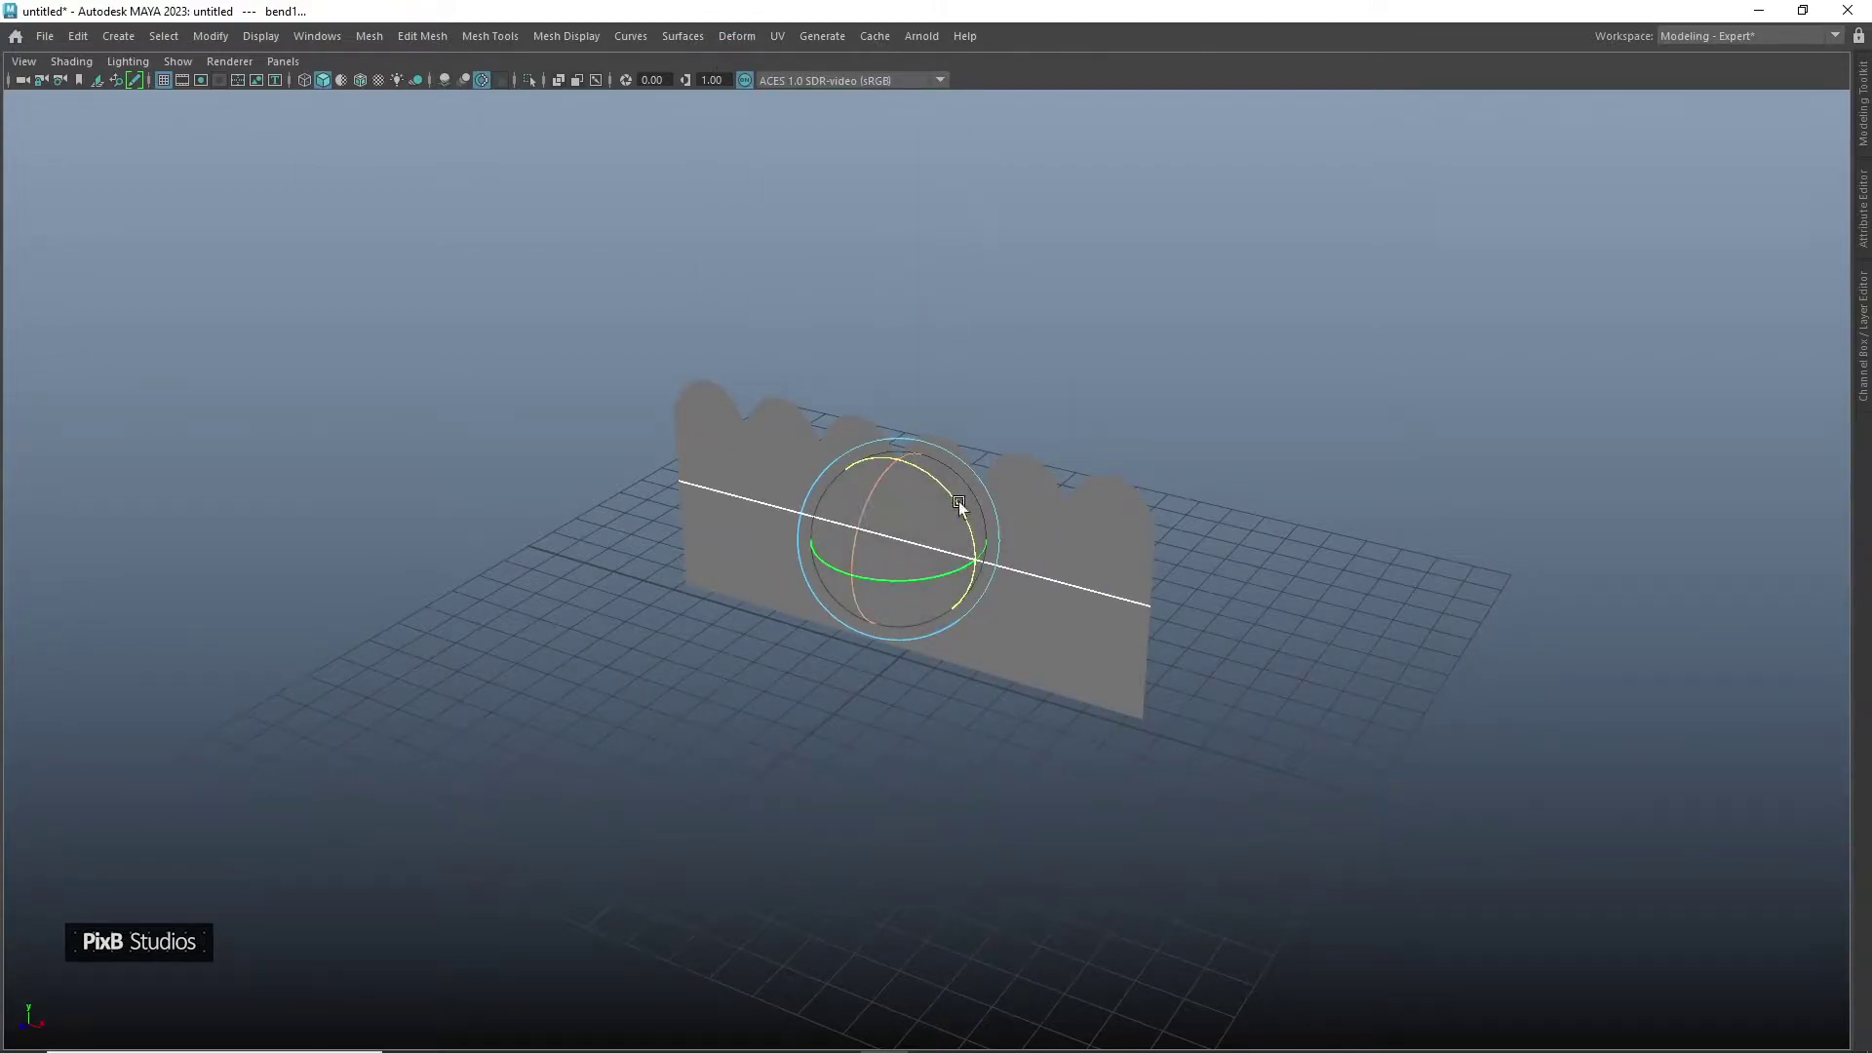
click(1863, 337)
drag(733, 533, 770, 411)
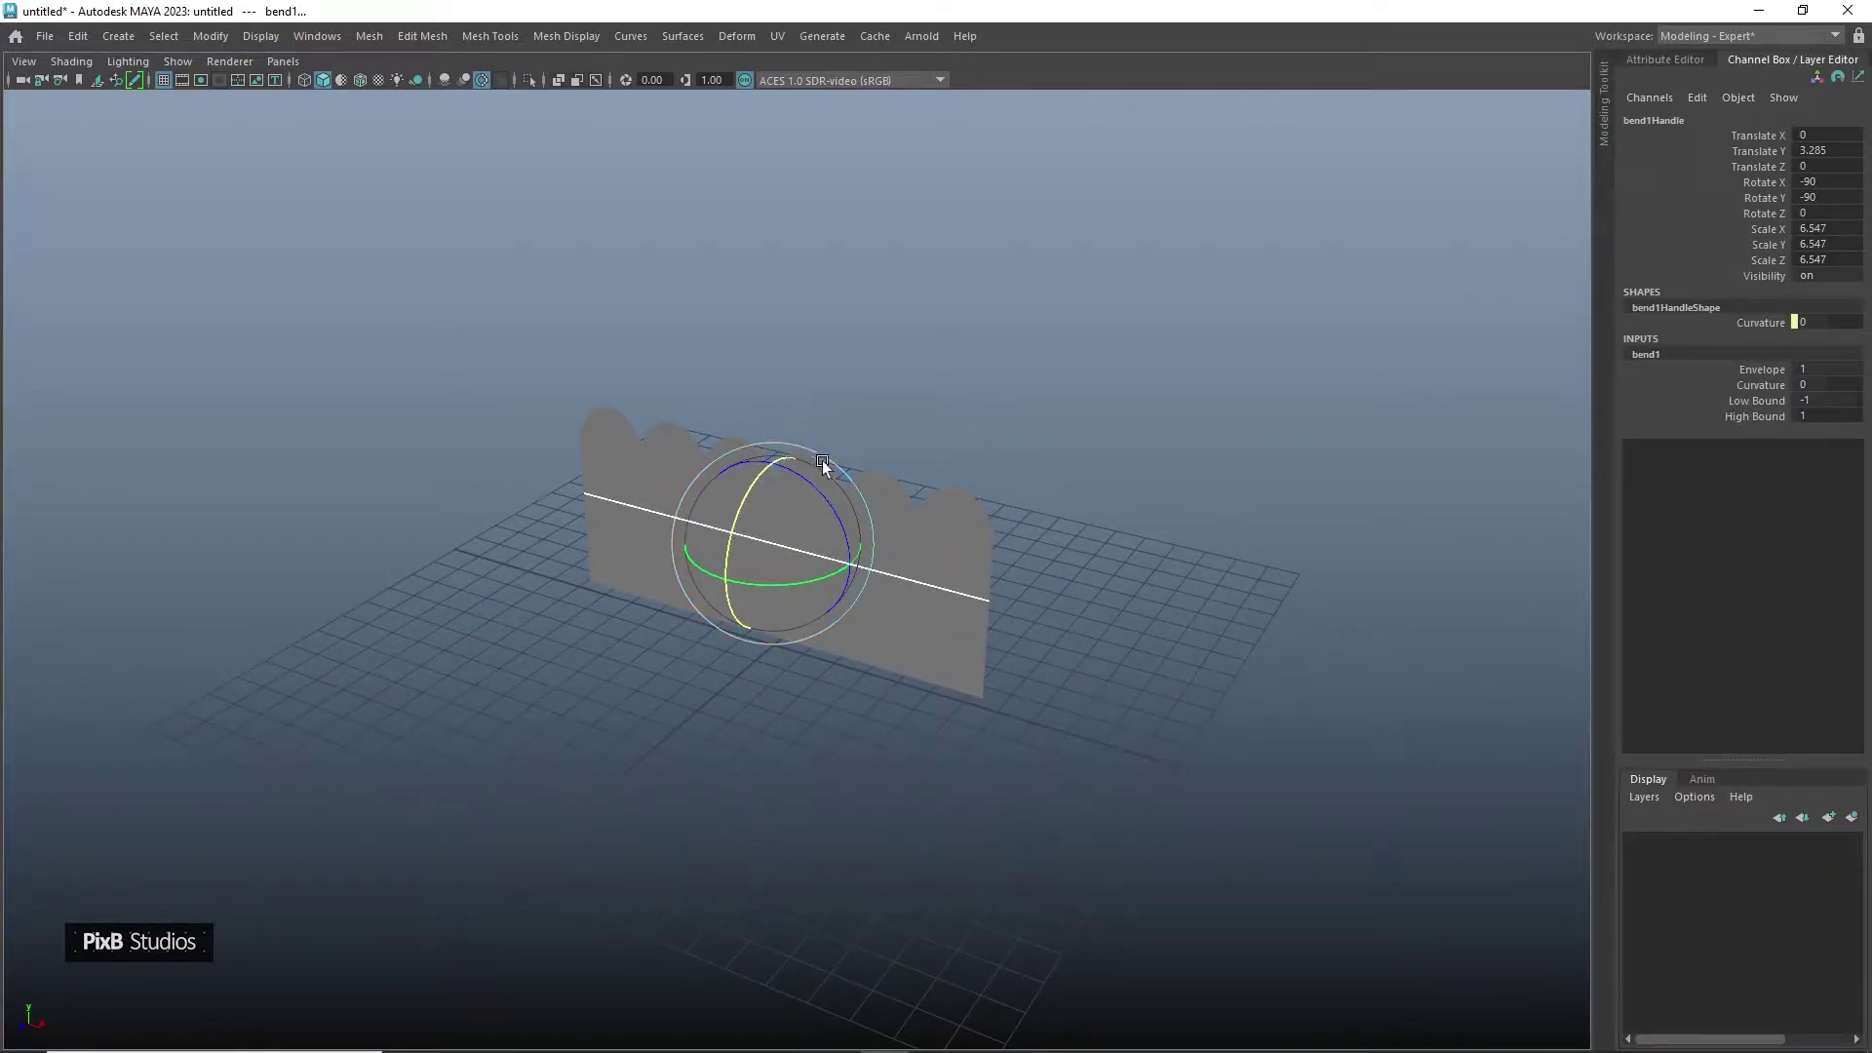
Set the bend's curvature to -180 to close the wall into a cylinder, and delete the mesh's history
click(952, 533)
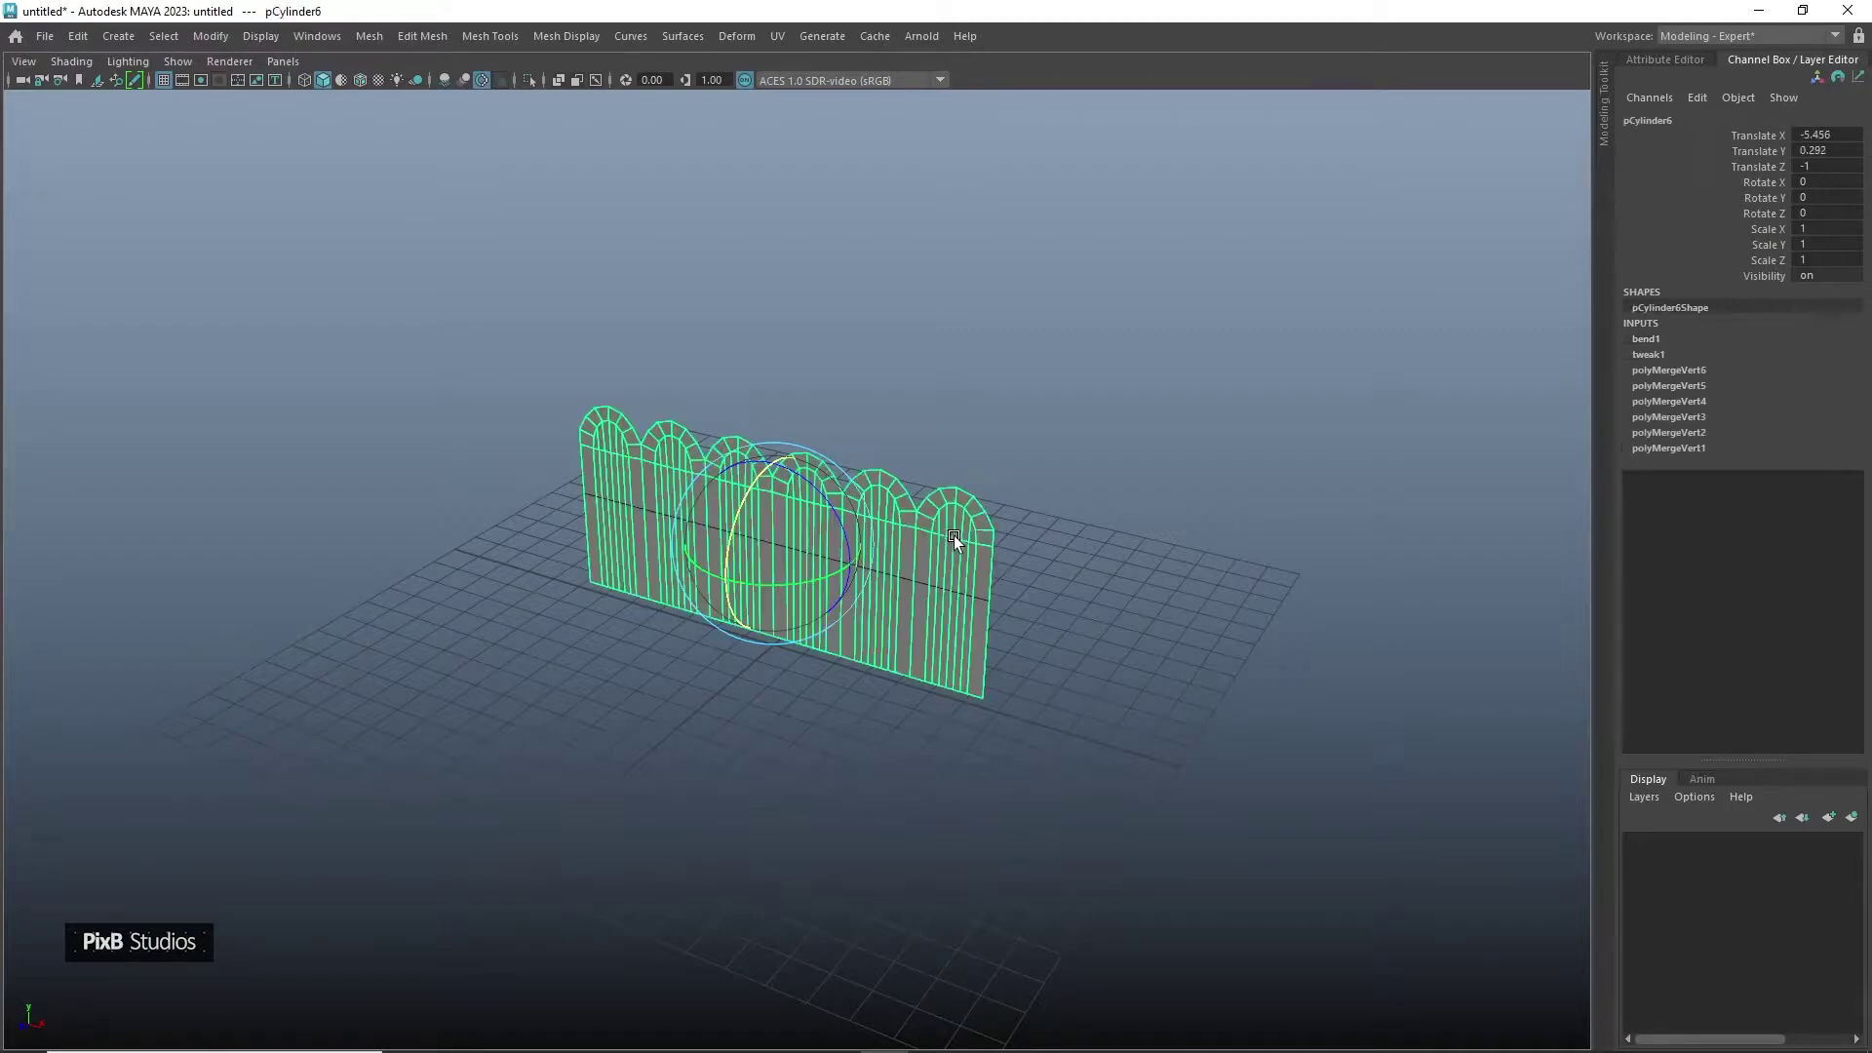
click(967, 594)
click(1677, 353)
click(1761, 384)
middle_drag(1170, 411, 264, 411)
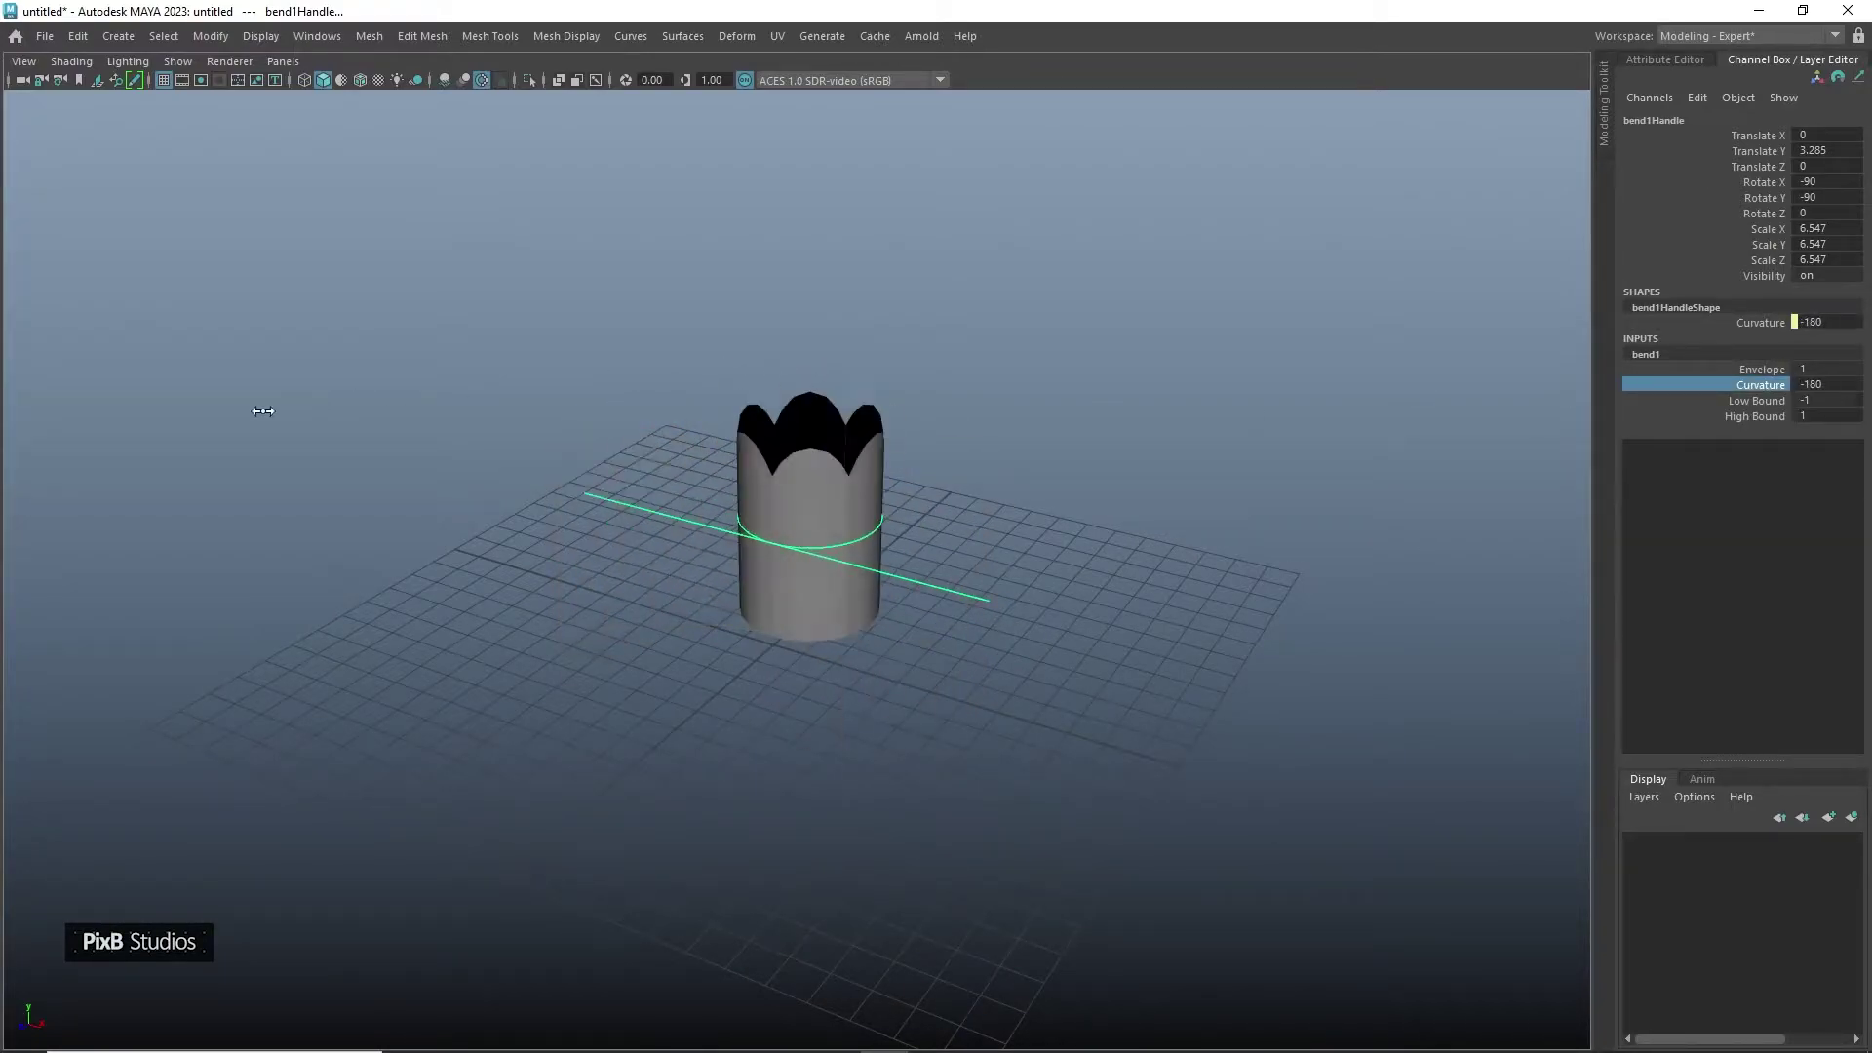
click(779, 435)
key(alt+shift+d)
click(1753, 56)
Select all vertices of the bent cylinder in the front view and merge them to close the seam
alt+right_drag(916, 395, 1127, 529)
alt+drag(1058, 548, 1097, 507)
key(space)
drag(1055, 405, 1055, 419)
alt+middle_drag(506, 291, 810, 304)
key(ctrl+F9)
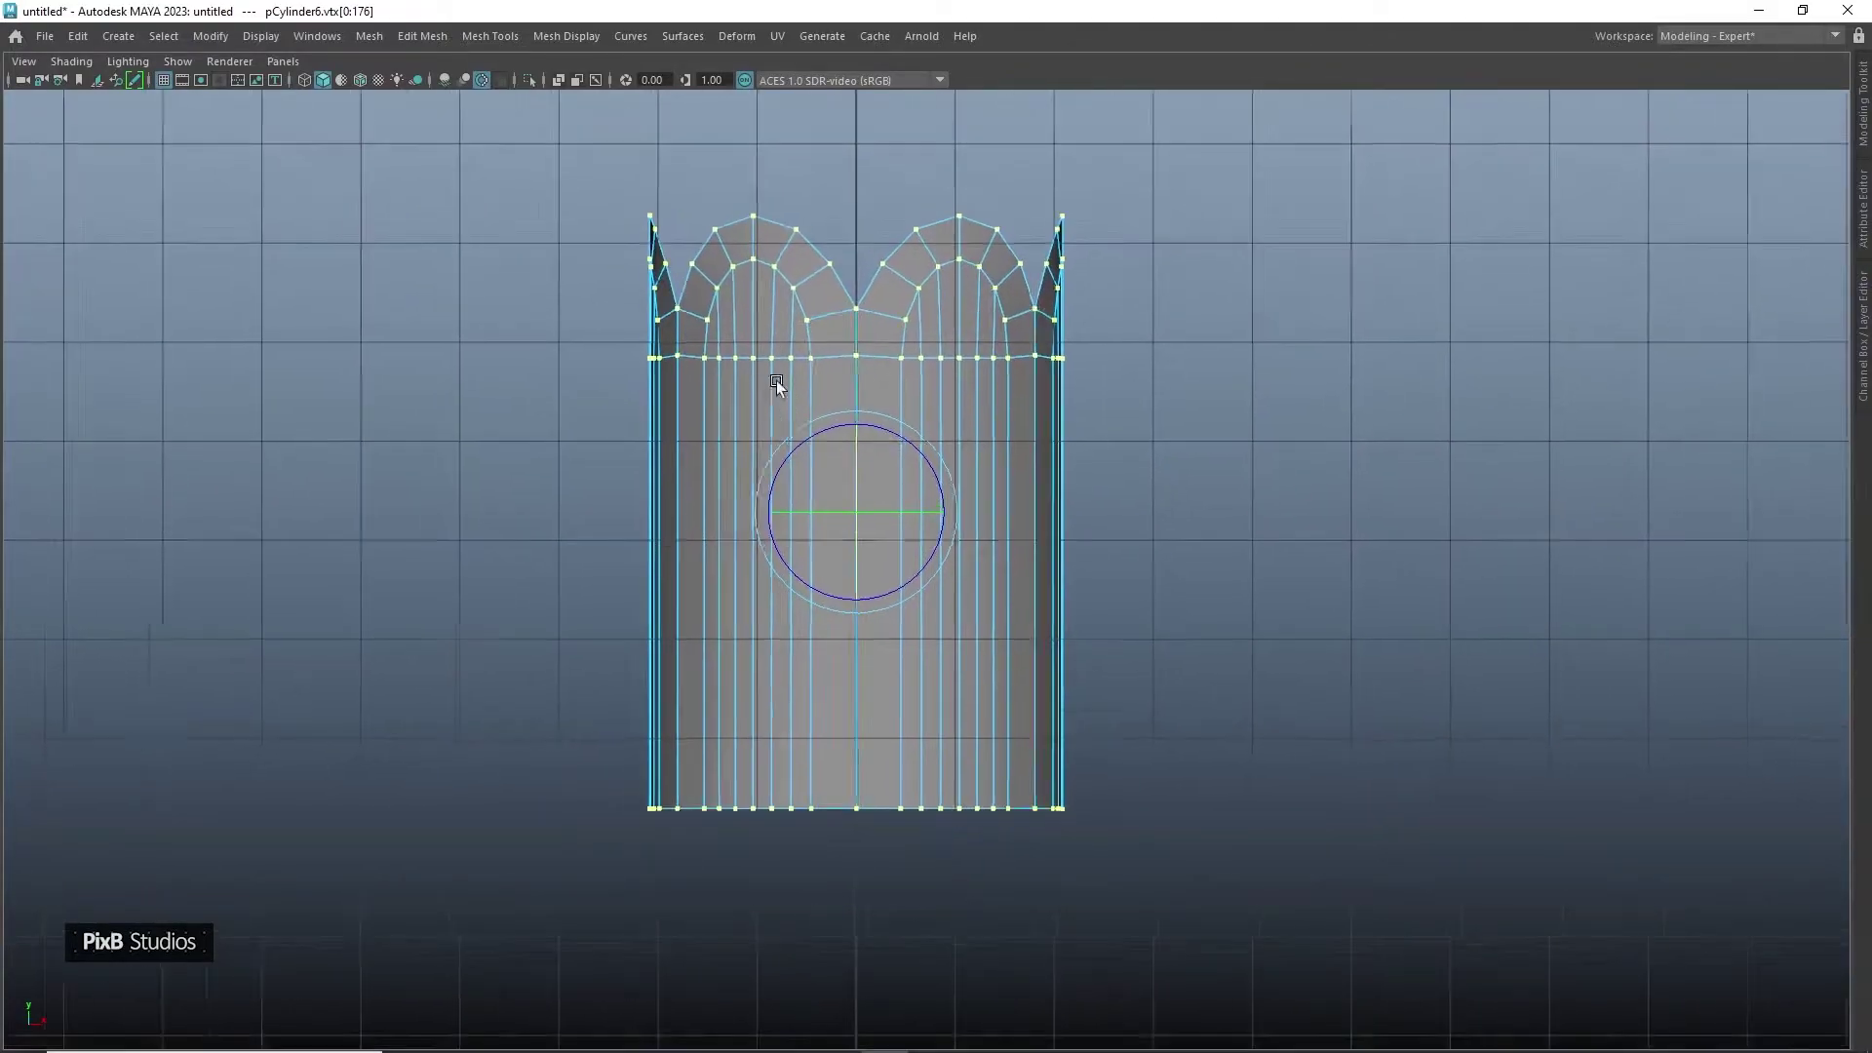
alt+right_drag(786, 396, 717, 356)
shift+drag(592, 272, 493, 193)
shift+right_drag(888, 503, 870, 357)
key(q)
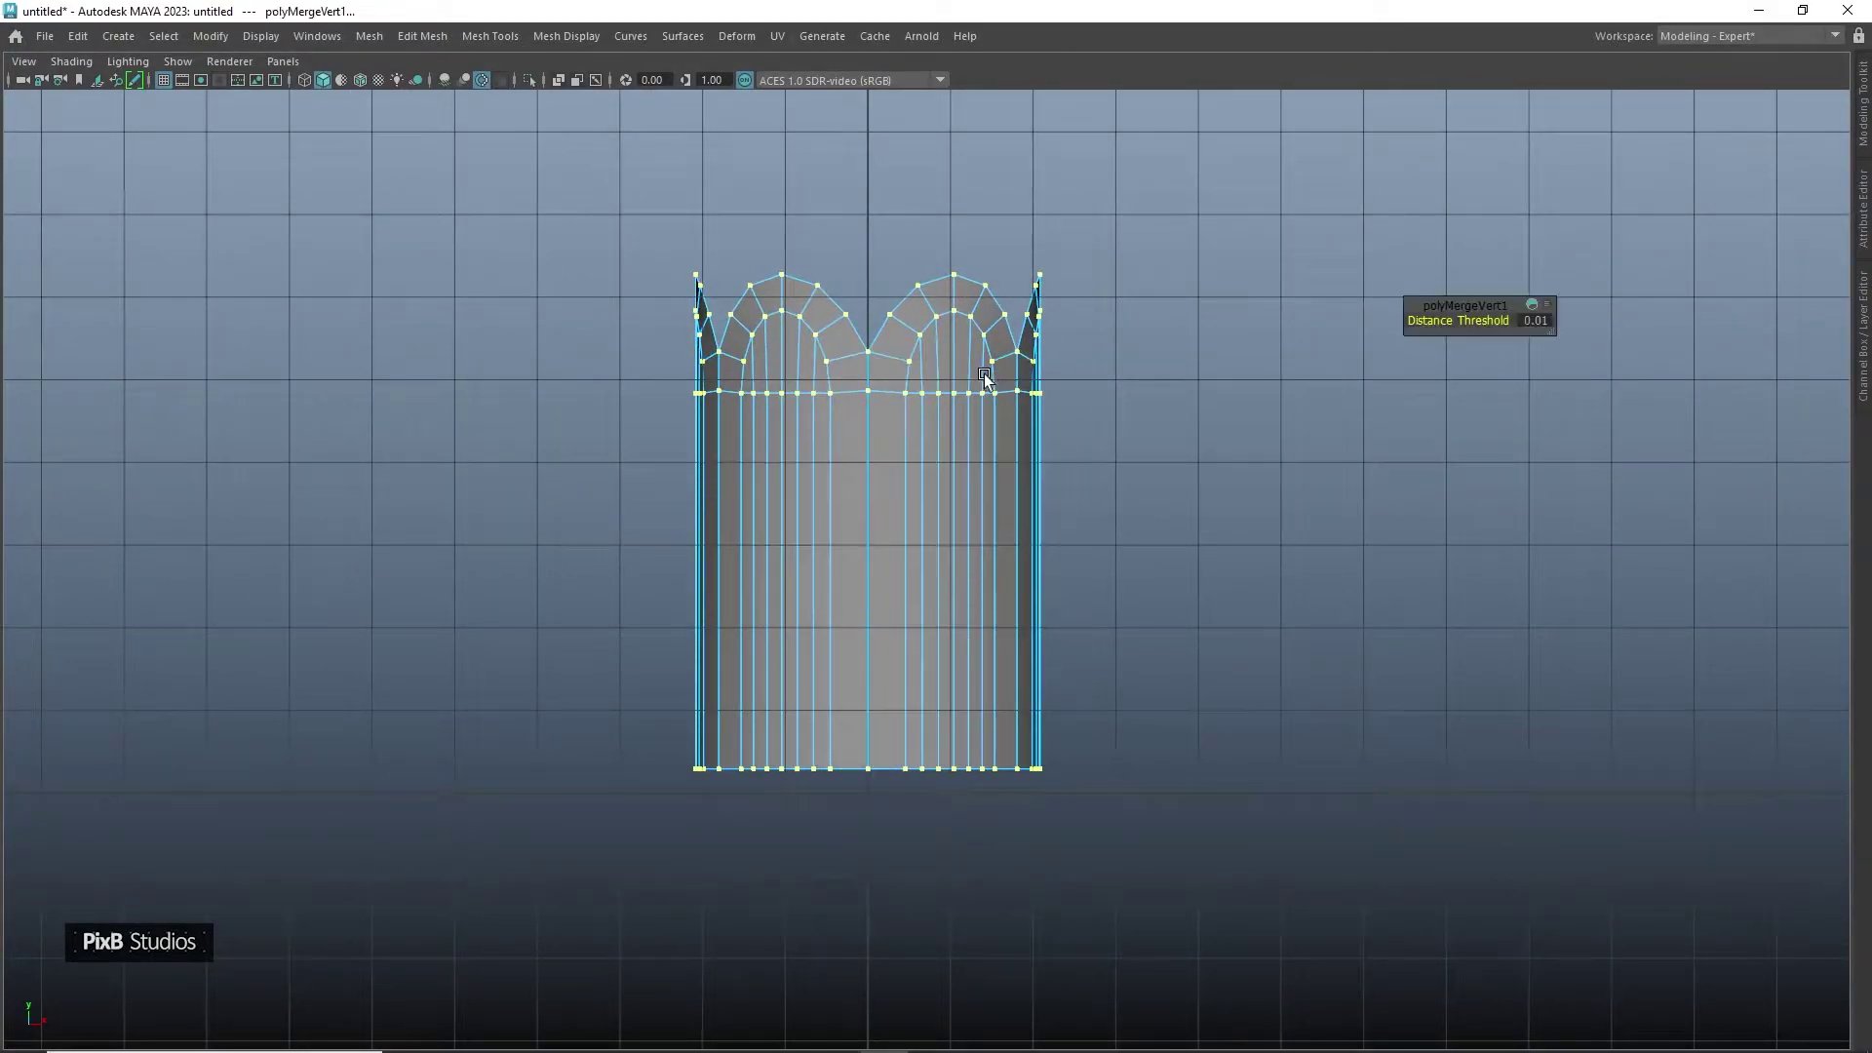
Extrude the scalloped top border edges, flatten them into a level rim, and raise the rim above the arches
right_drag(910, 417, 899, 362)
double_click(882, 326)
alt+middle_drag(877, 279, 899, 446)
key(ctrl+e)
mouse_move(887, 419)
mouse_down()
mouse_move(883, 310)
mouse_move(888, 431)
mouse_up()
key(w)
drag(888, 309, 890, 358)
Circularize the cylinder's flattened top rim in the perspective view
key(space)
drag(898, 501, 997, 361)
shift+right_drag(997, 360, 987, 539)
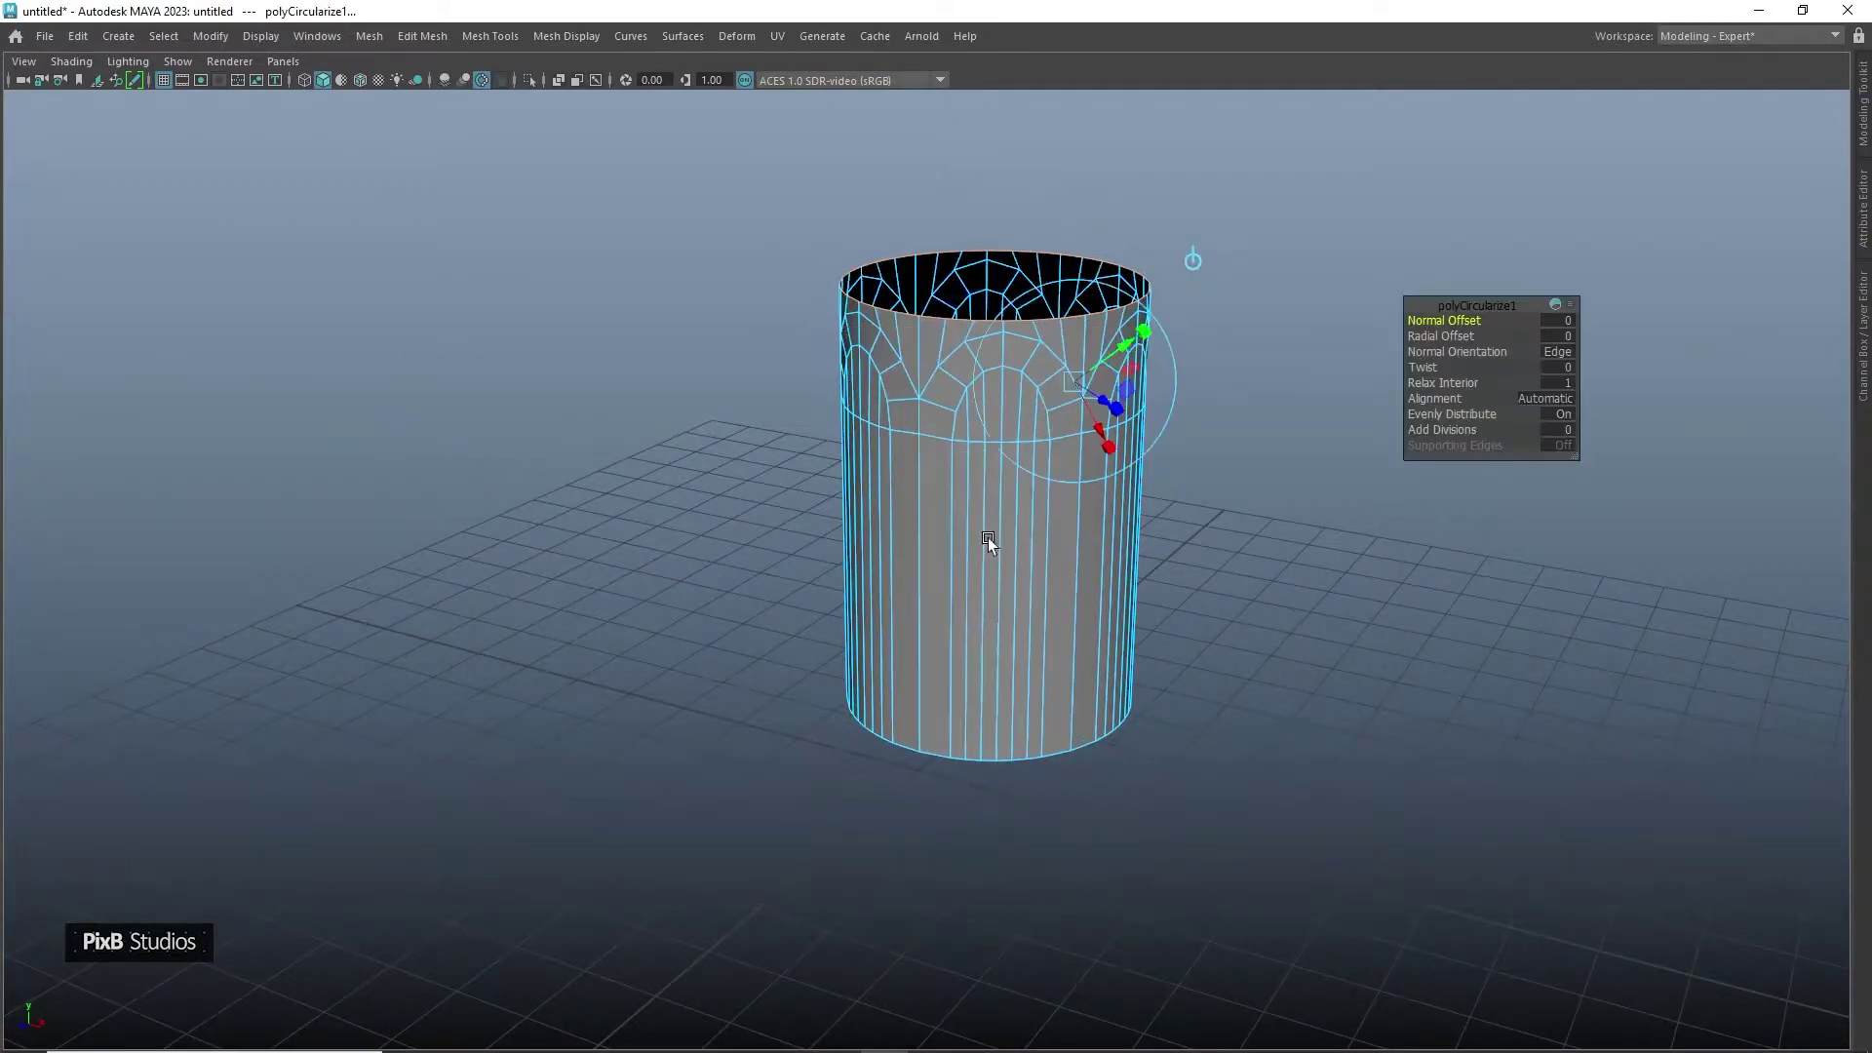
alt+middle_drag(986, 538, 1003, 590)
scroll(1002, 591, up, 5)
alt+drag(1038, 429, 1069, 390)
alt+middle_drag(1068, 390, 952, 447)
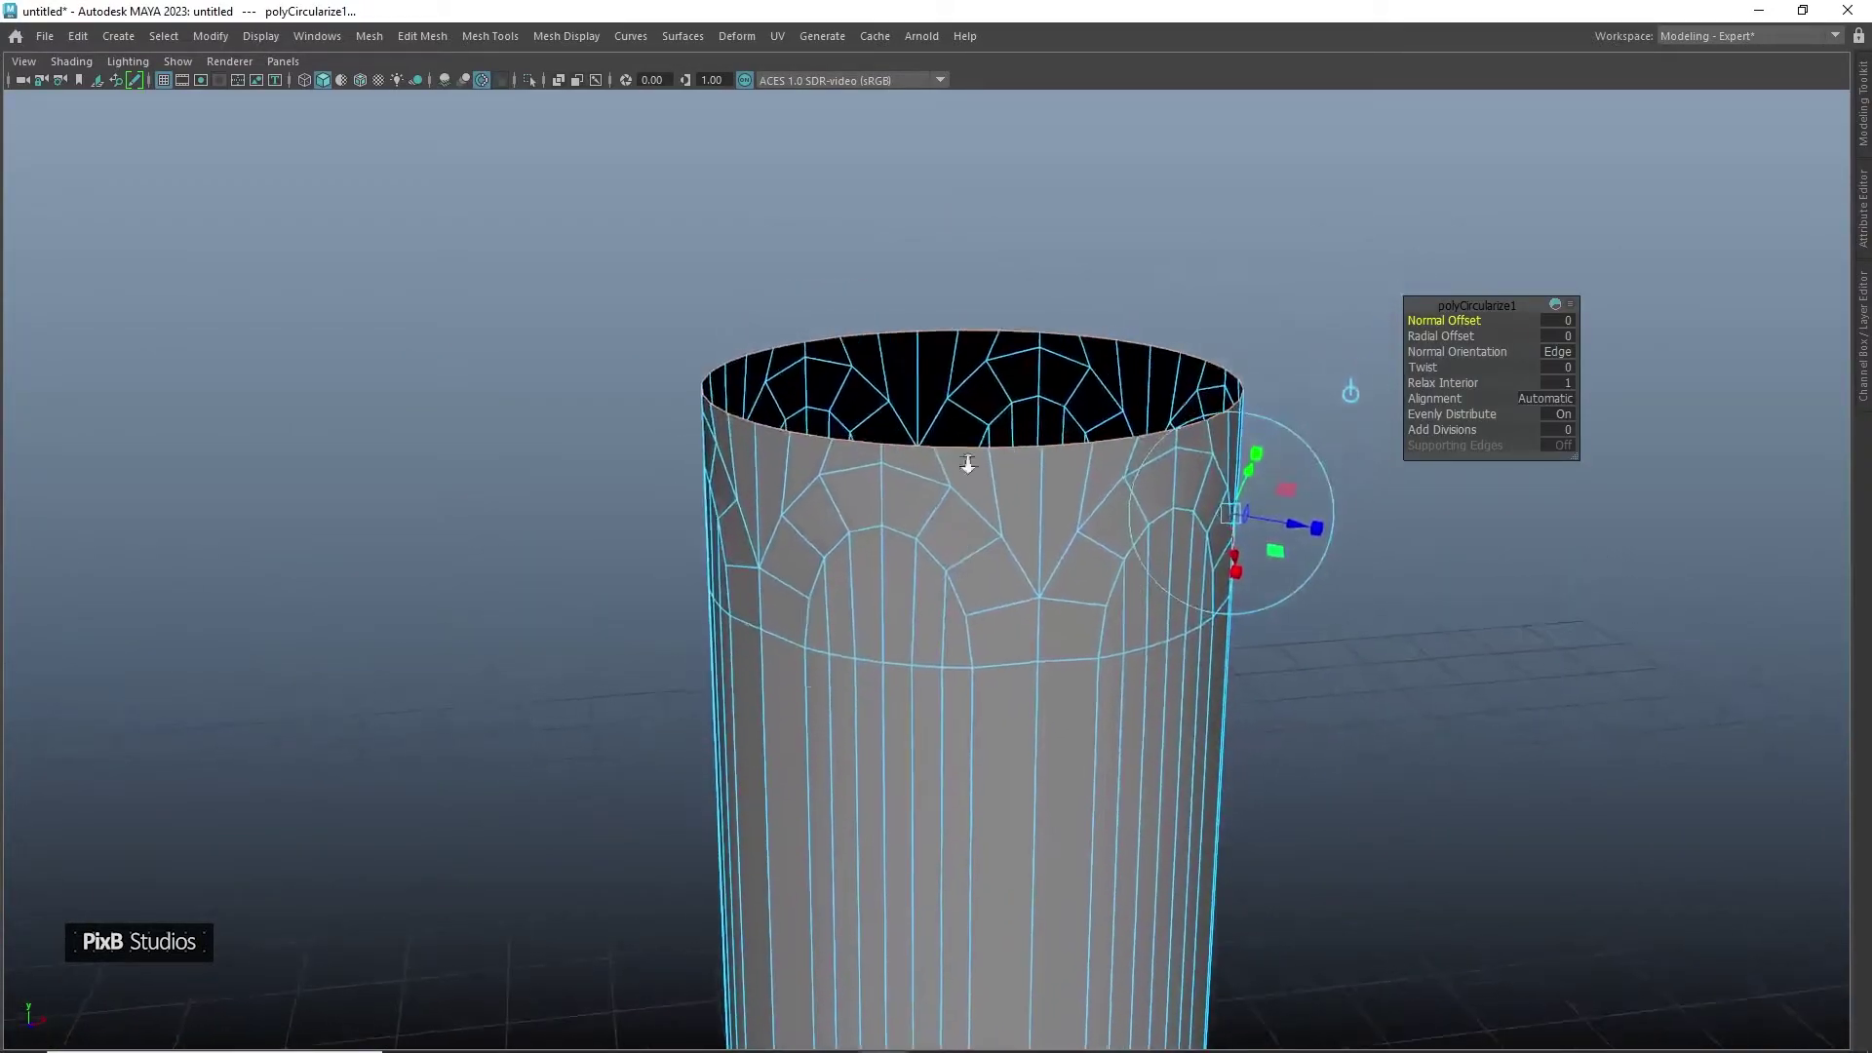
scroll(952, 447, up, 3)
right_drag(1106, 507, 1219, 455)
mouse_move(1219, 455)
alt+mouse_down()
mouse_move(1192, 432)
mouse_move(1213, 441)
alt+mouse_up()
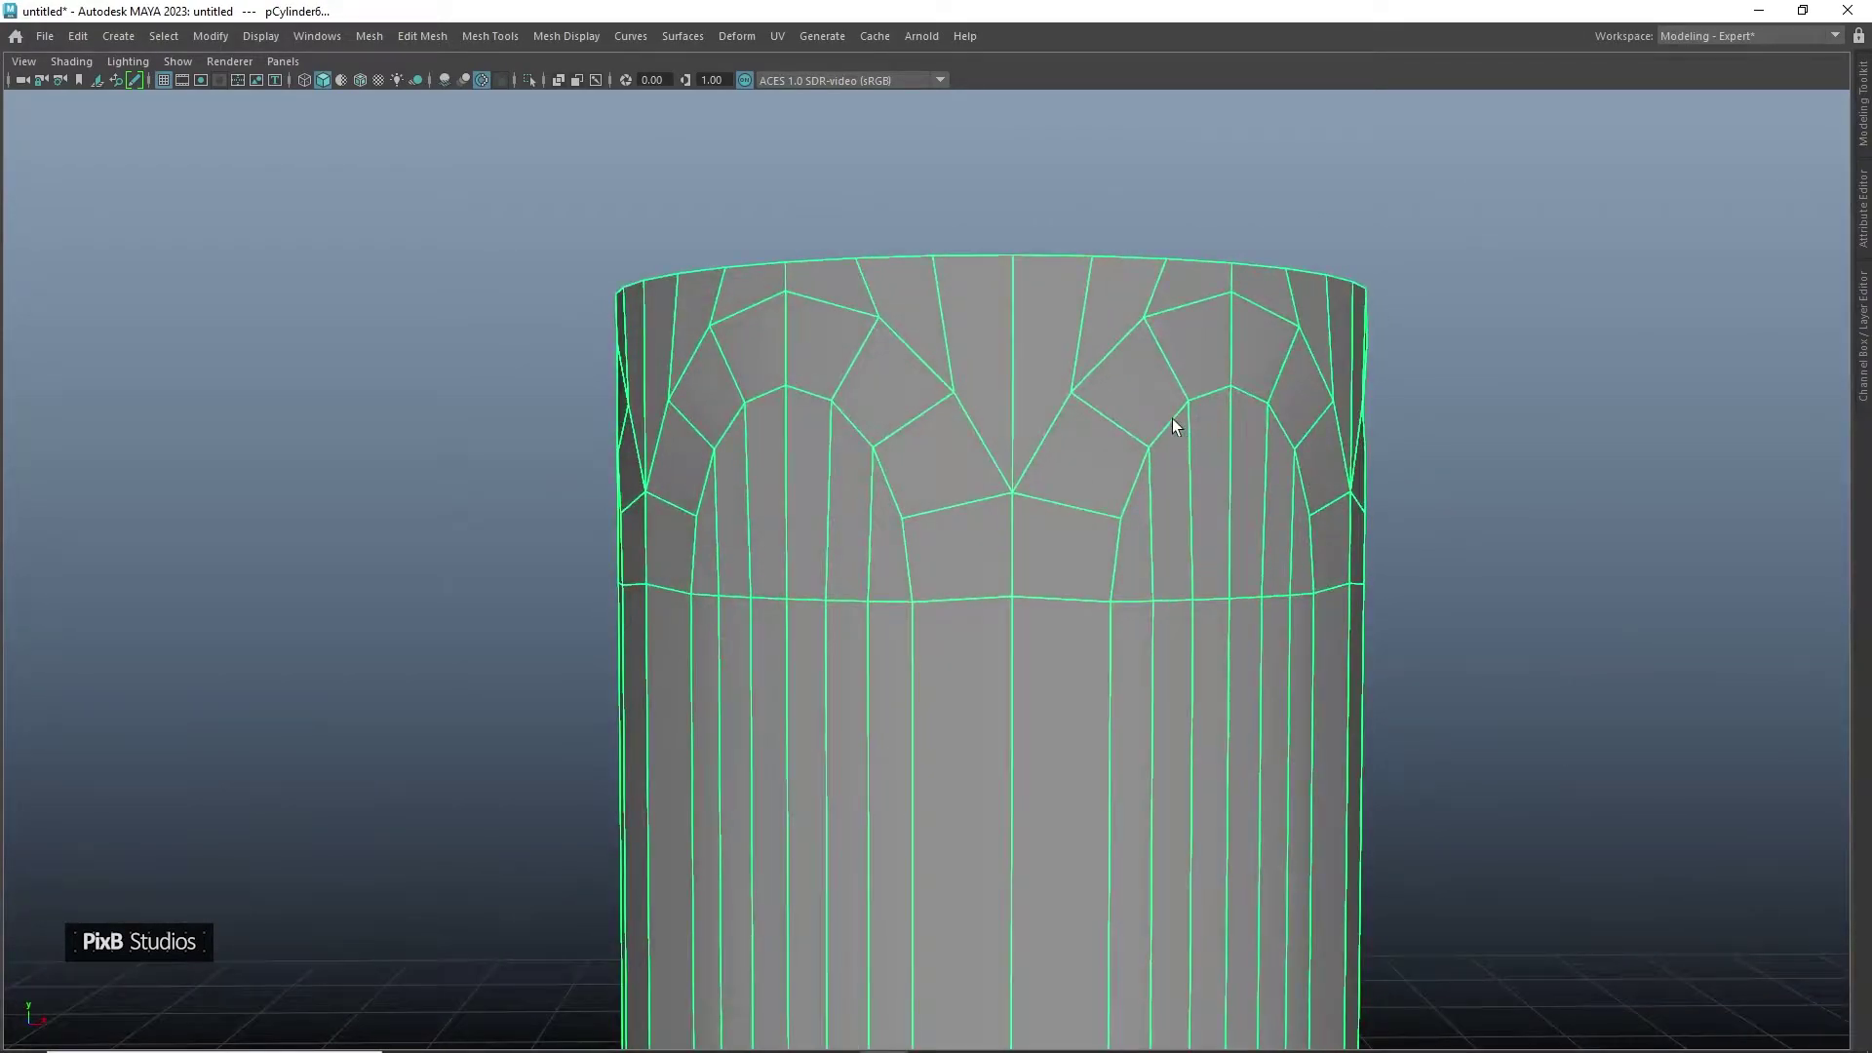
Extrude the top rim edges straight upward in the front view to lengthen the cylinder wall
alt+drag(1089, 441, 1044, 351)
right_click(1049, 314)
right_drag(1049, 314, 1049, 261)
key(space)
drag(1029, 313, 1016, 373)
alt+middle_drag(694, 342, 715, 365)
alt+right_drag(715, 366, 978, 380)
key(ctrl+e)
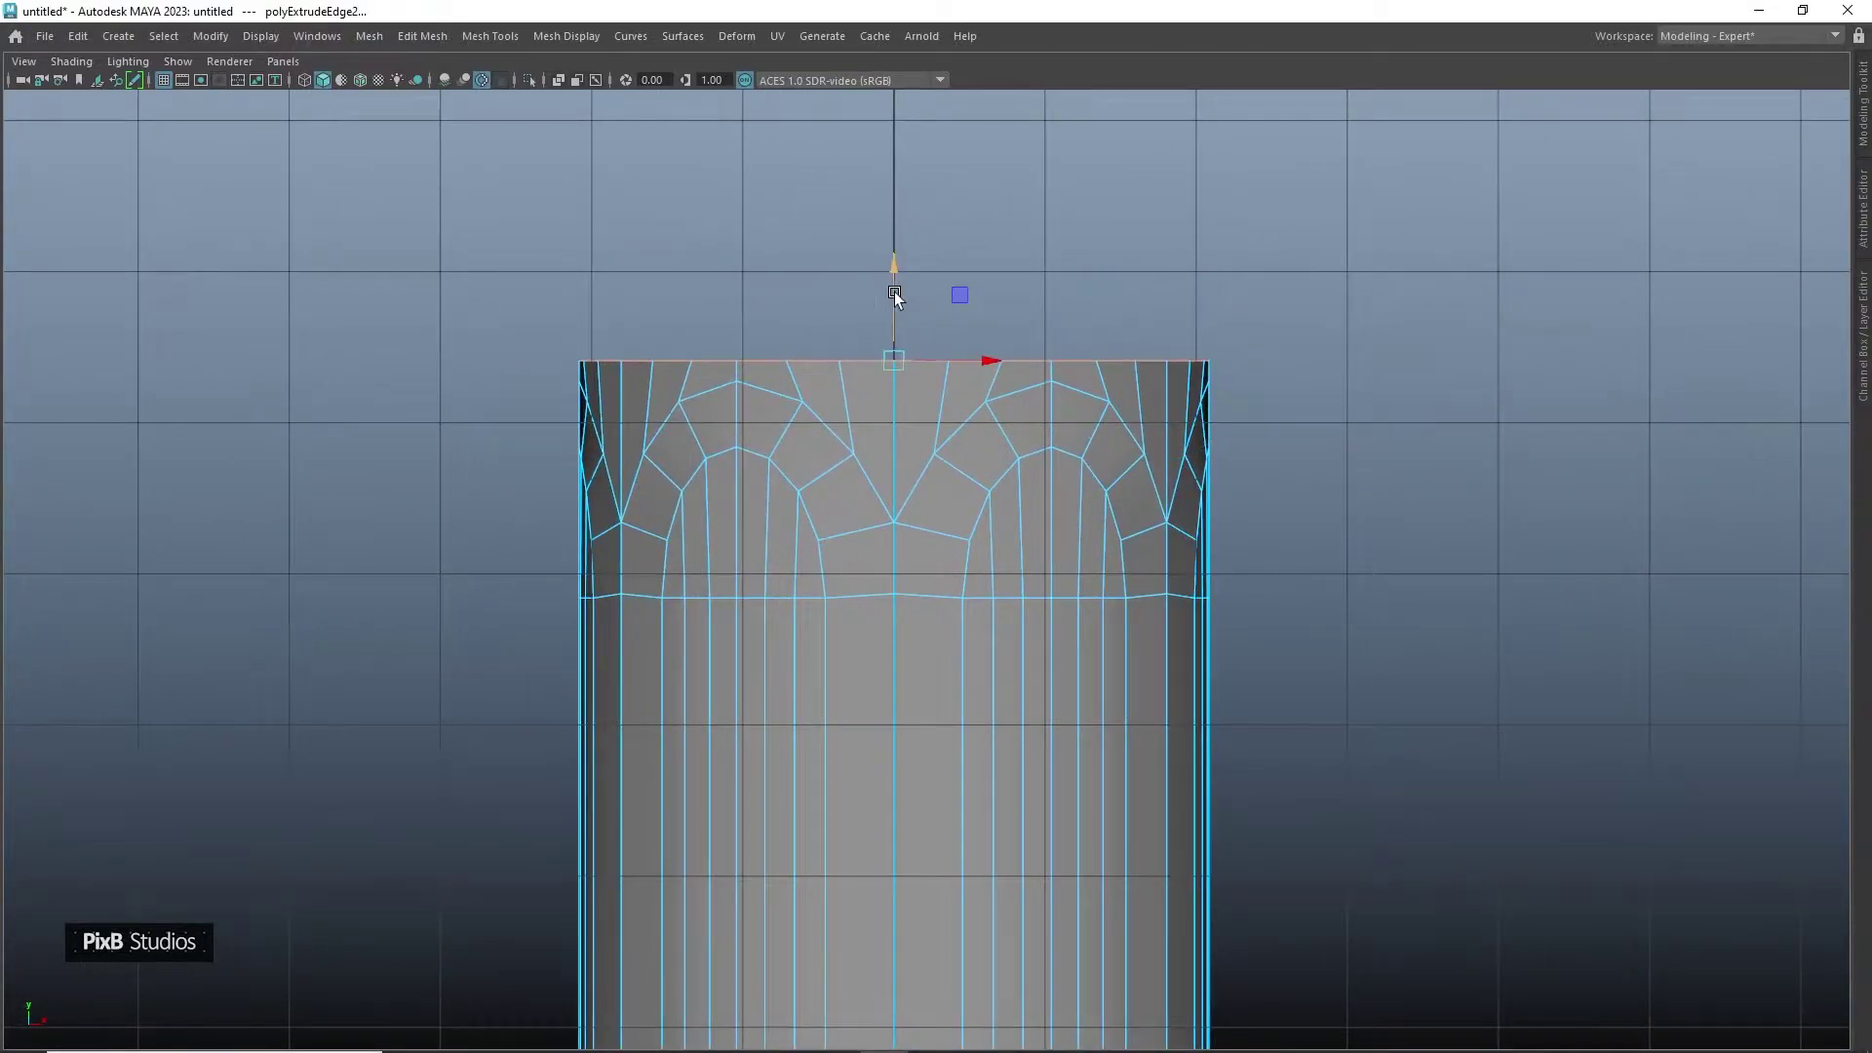
drag(889, 288, 881, 154)
alt+middle_drag(899, 236, 933, 482)
Extrude the raised rim again, scaling it slightly inward and moving it up to form a sloped edge
key(ctrl+e)
drag(933, 462, 827, 386)
key(w)
drag(921, 324, 920, 329)
Check the smoothed preview in perspective, and extrude the top rim inward three times towards the centre to cap the cylinder
key(space)
drag(928, 448, 947, 541)
scroll(928, 451, down, 3)
key(3)
scroll(838, 428, down, 3)
alt+drag(875, 624, 774, 424)
key(1)
key(ctrl+e)
key(ctrl+e)
key(r)
key(ctrl+e)
middle_drag(891, 446, 705, 337)
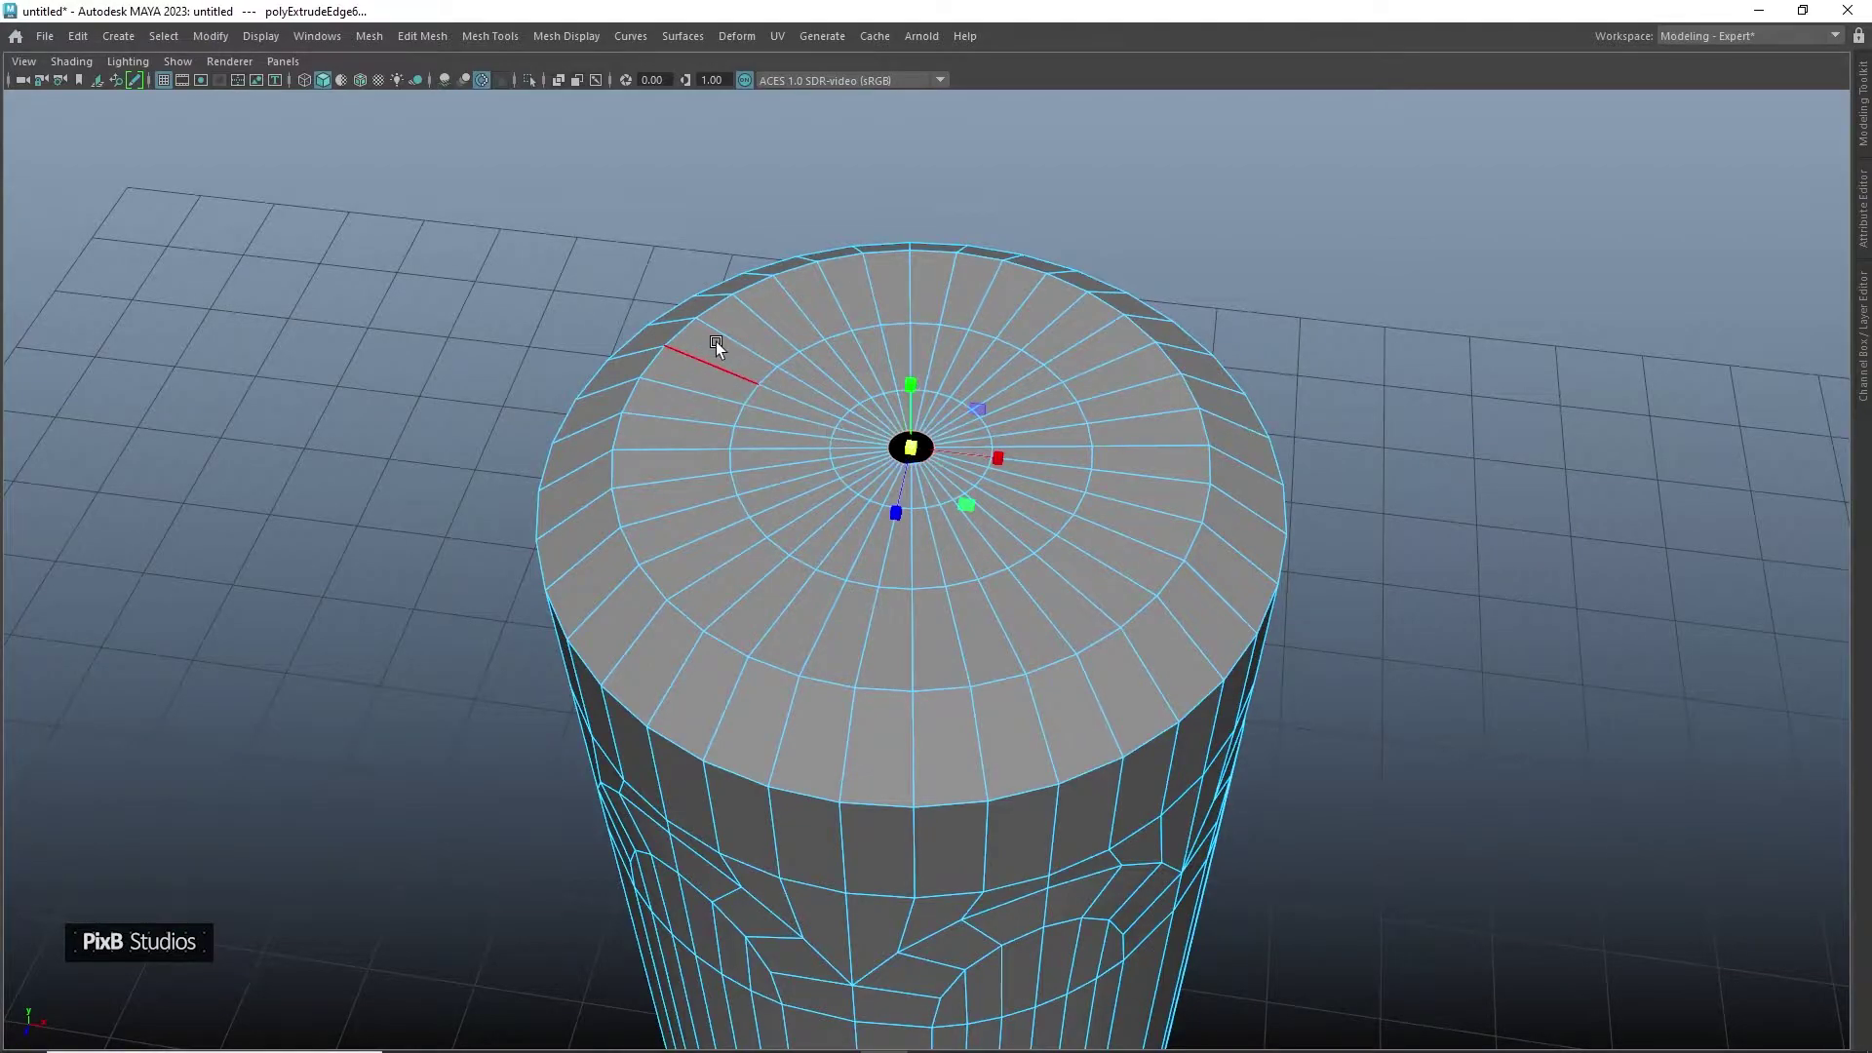
Extrude the edges of the cap's central hole inward and merge them at the centre to close the cap
alt+right_drag(705, 338, 968, 489)
shift+drag(914, 391, 876, 385)
shift+right_drag(1052, 419, 1045, 269)
Insert an edge loop around the cylinder near the top rim with Multi-Cut
alt+right_drag(1055, 577, 950, 577)
alt+drag(951, 577, 880, 501)
right_drag(880, 501, 1023, 463)
alt+middle_drag(1096, 459, 1096, 355)
key(ctrl+shift+x)
ctrl+shift+right_click(952, 429)
ctrl+shift+right_drag(953, 429, 1053, 432)
ctrl+click(984, 419)
Bevel the edge loop at the cylinder's top rim with 3 segments
alt+drag(1014, 500, 990, 422)
double_click(979, 379)
key(ctrl+b)
drag(1443, 336, 1461, 333)
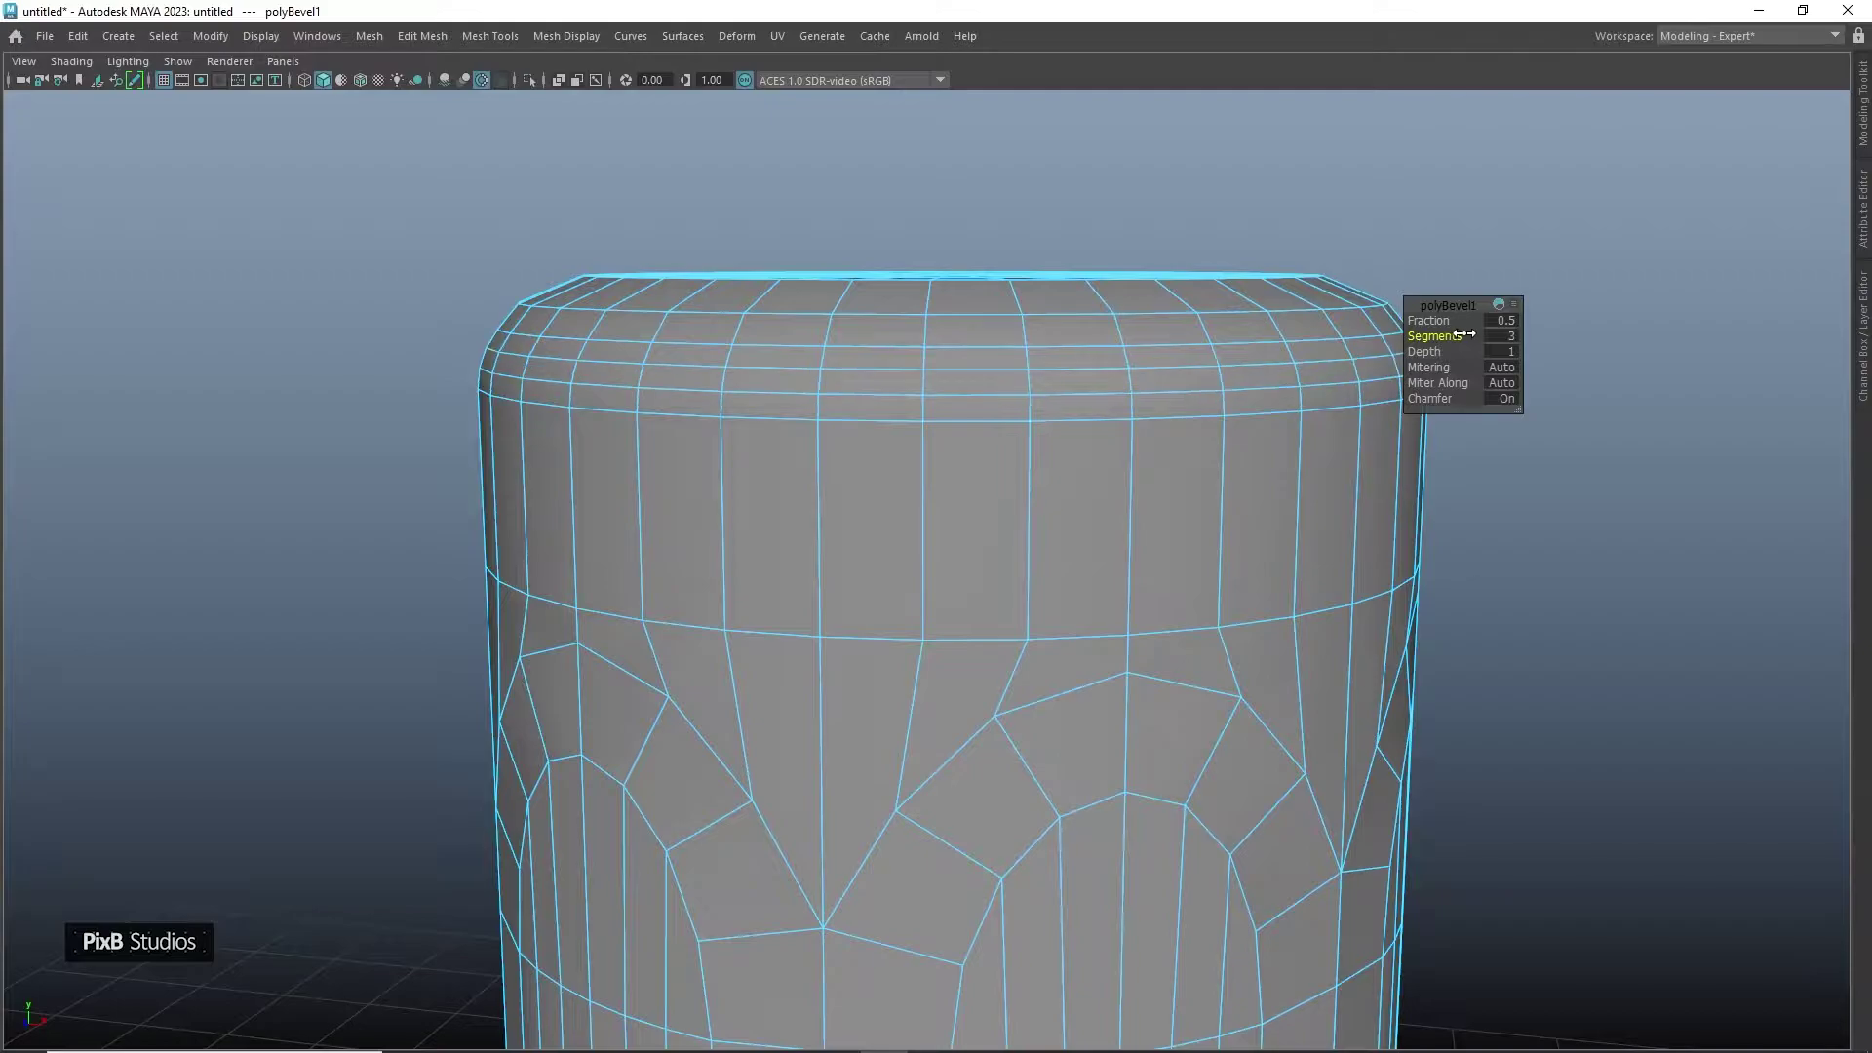
Lower the bevel's two lowest edge loops along the wall to space them out above the arches
double_click(1086, 425)
drag(949, 272, 951, 379)
double_click(869, 398)
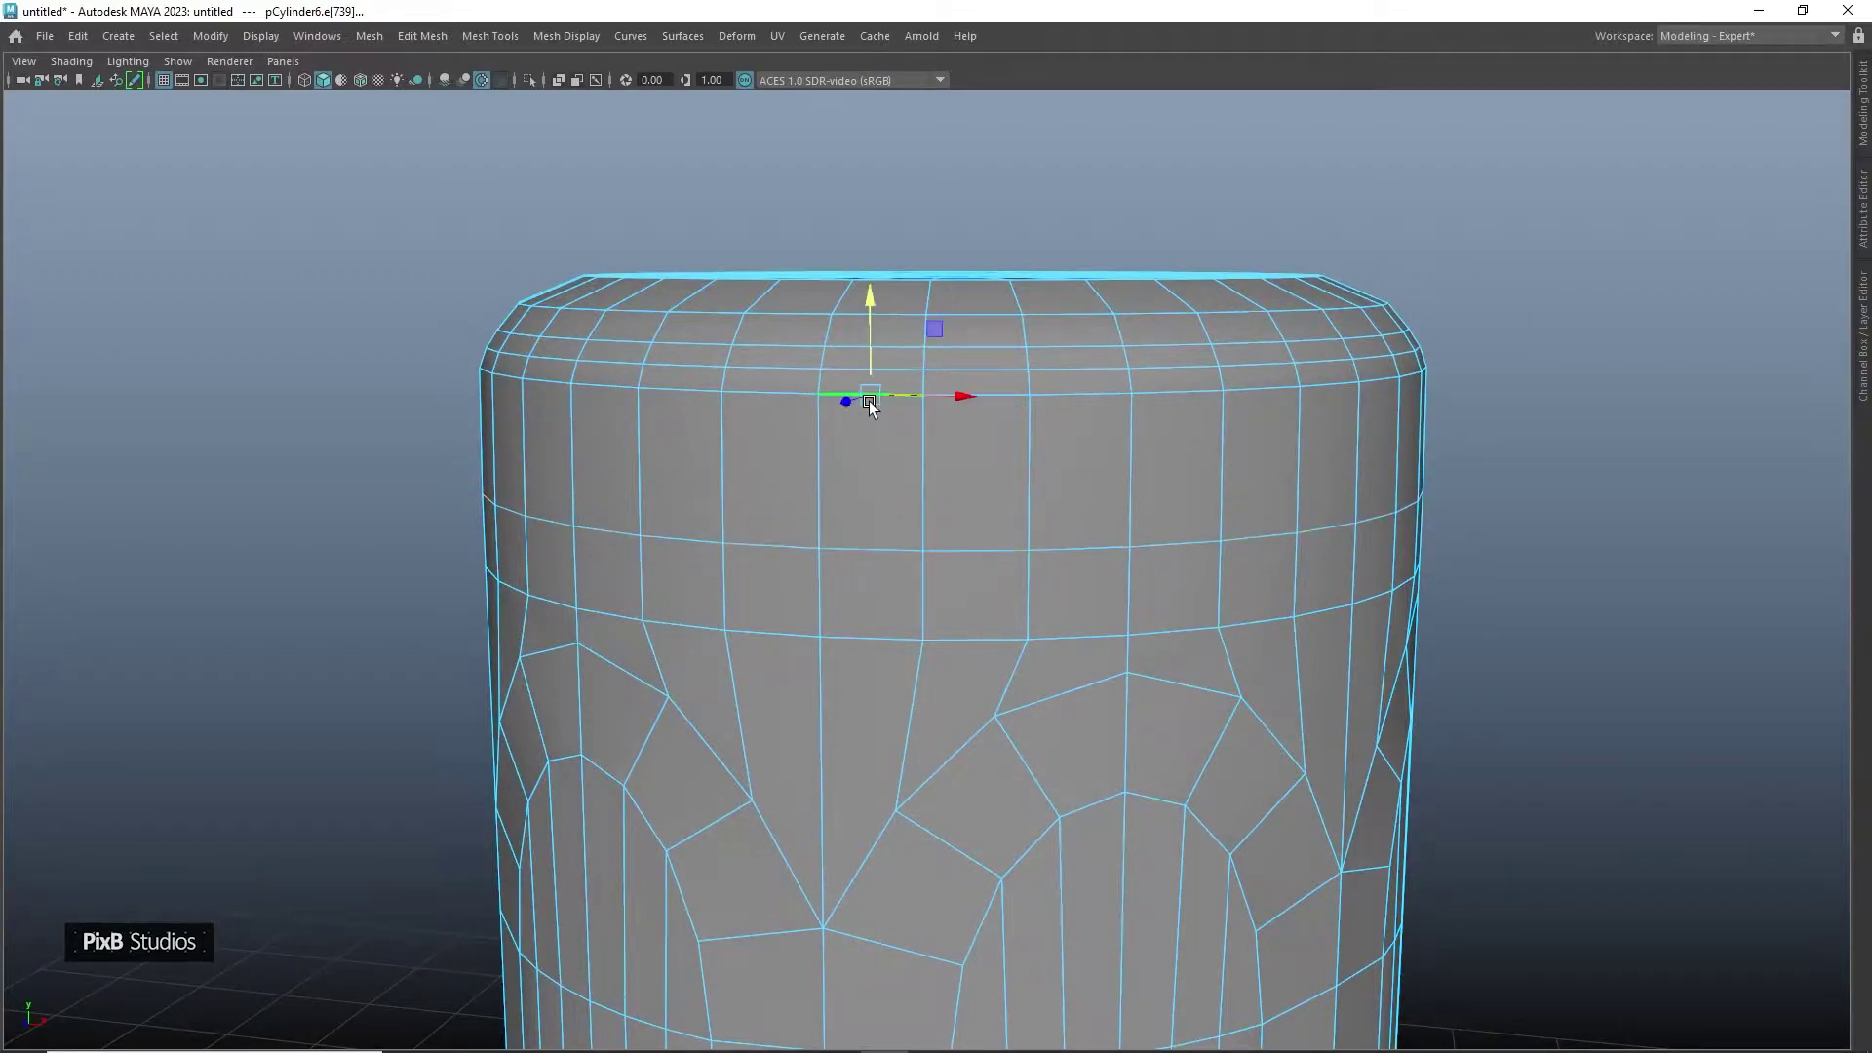
ctrl+shift+drag(947, 277, 947, 323)
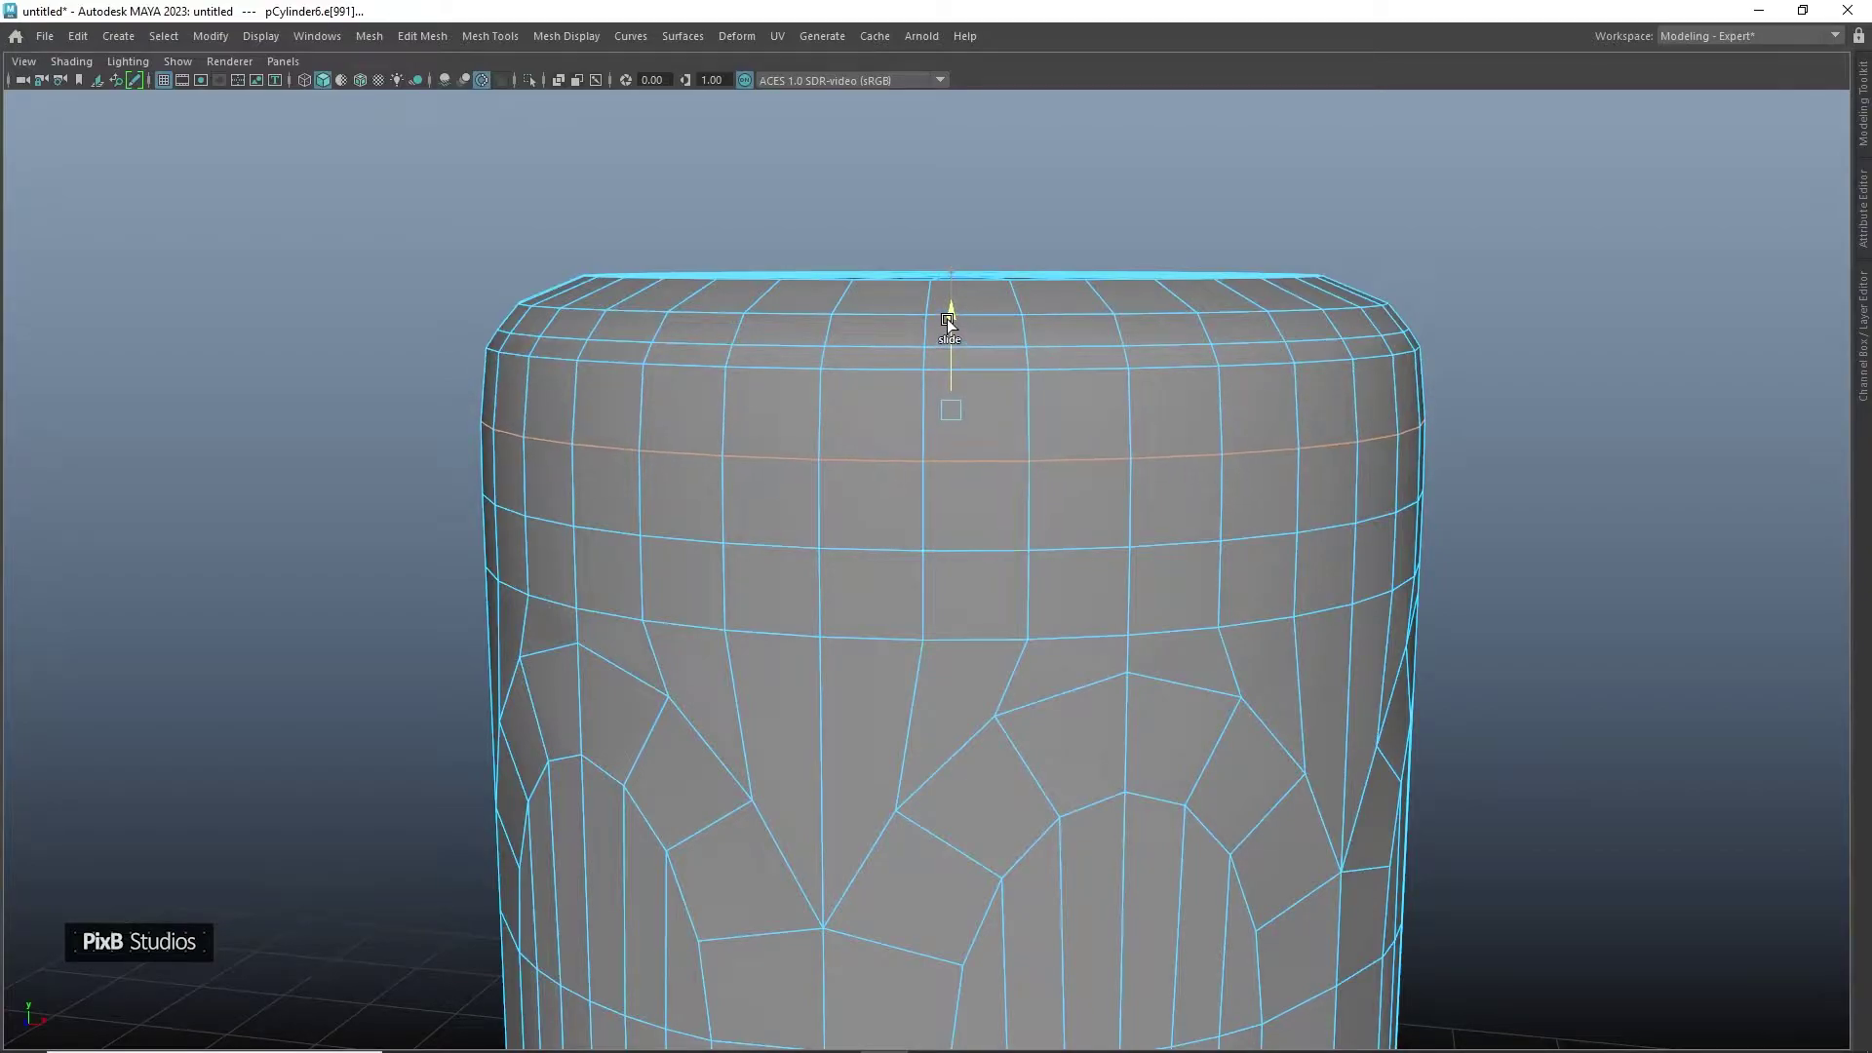
Apply Edit Edge Flow to edge loops at the bevelled shoulder and the upper wall
double_click(878, 361)
shift+right_click(877, 354)
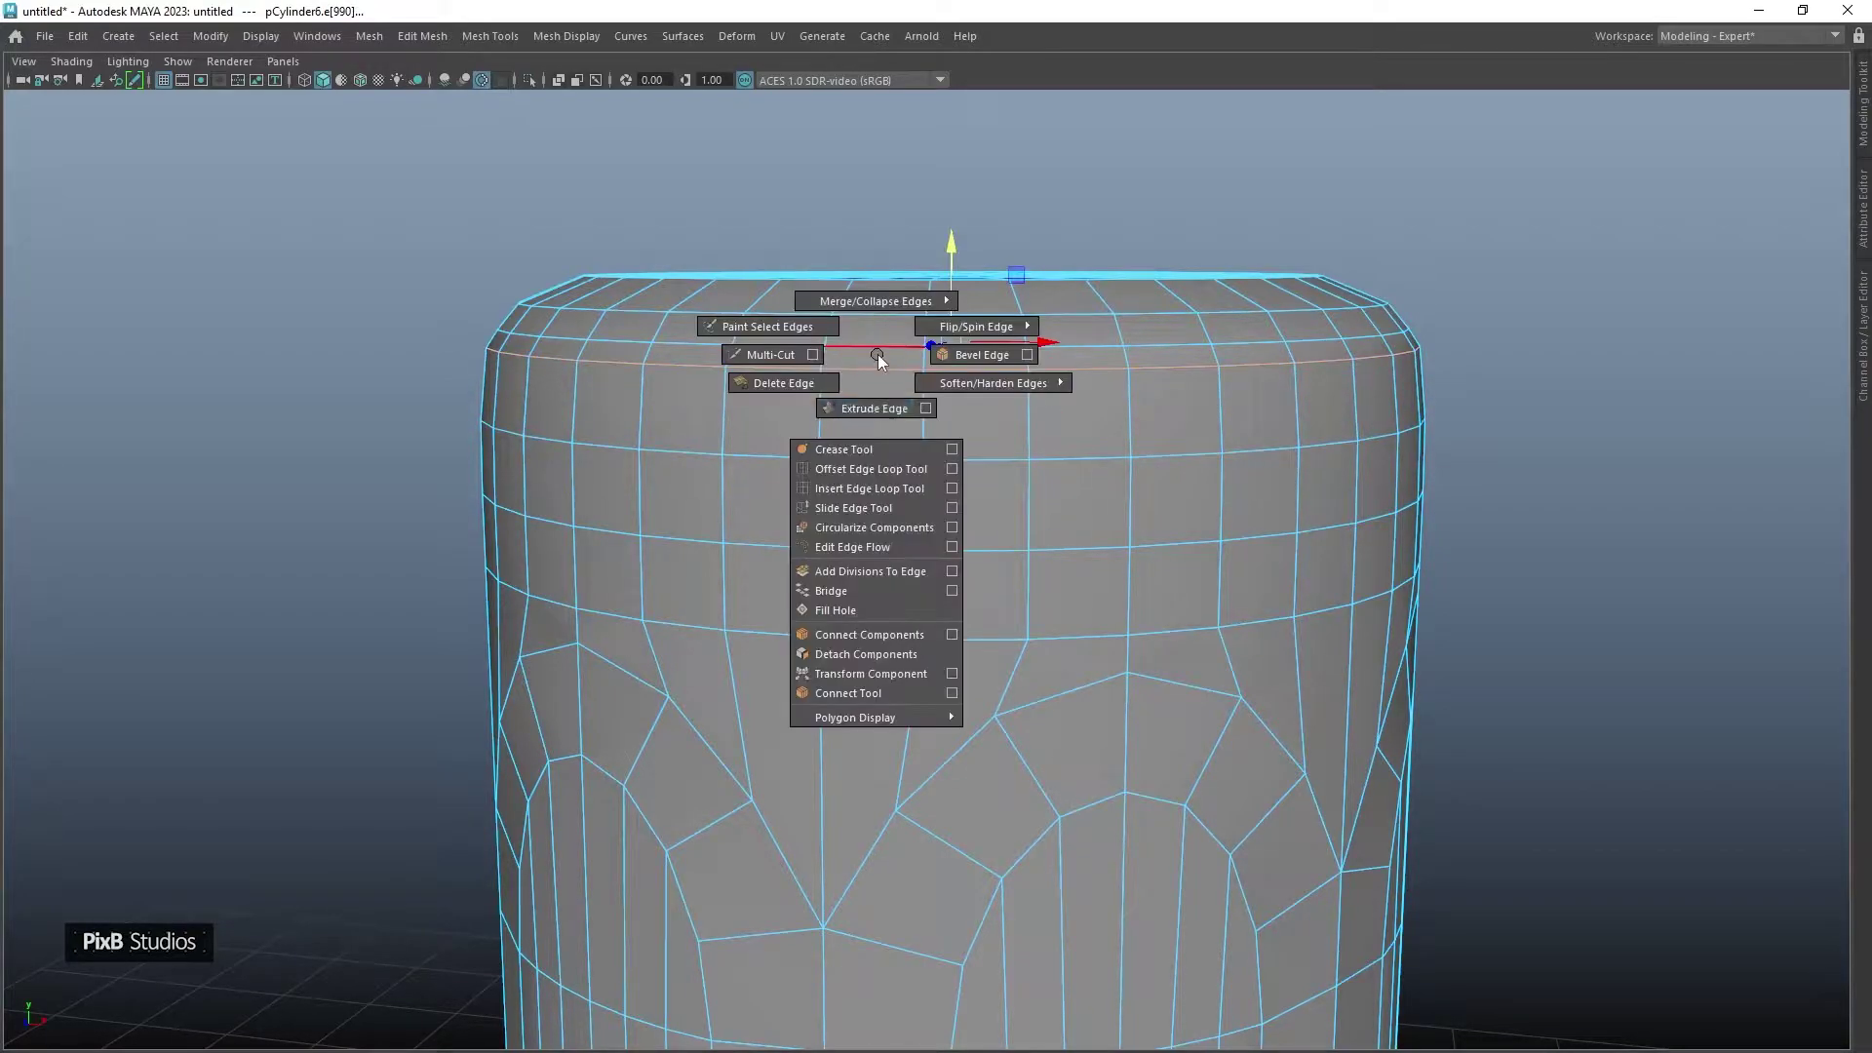
click(867, 546)
alt+middle_drag(882, 464, 885, 543)
alt+drag(816, 423, 752, 559)
double_click(801, 494)
shift+right_click(802, 494)
click(799, 688)
Apply Edit Edge Flow to three successive edge loops going up the shoulder towards the cap
alt+drag(800, 687, 766, 447)
double_click(770, 500)
key(g)
double_click(760, 449)
key(g)
double_click(774, 402)
key(g)
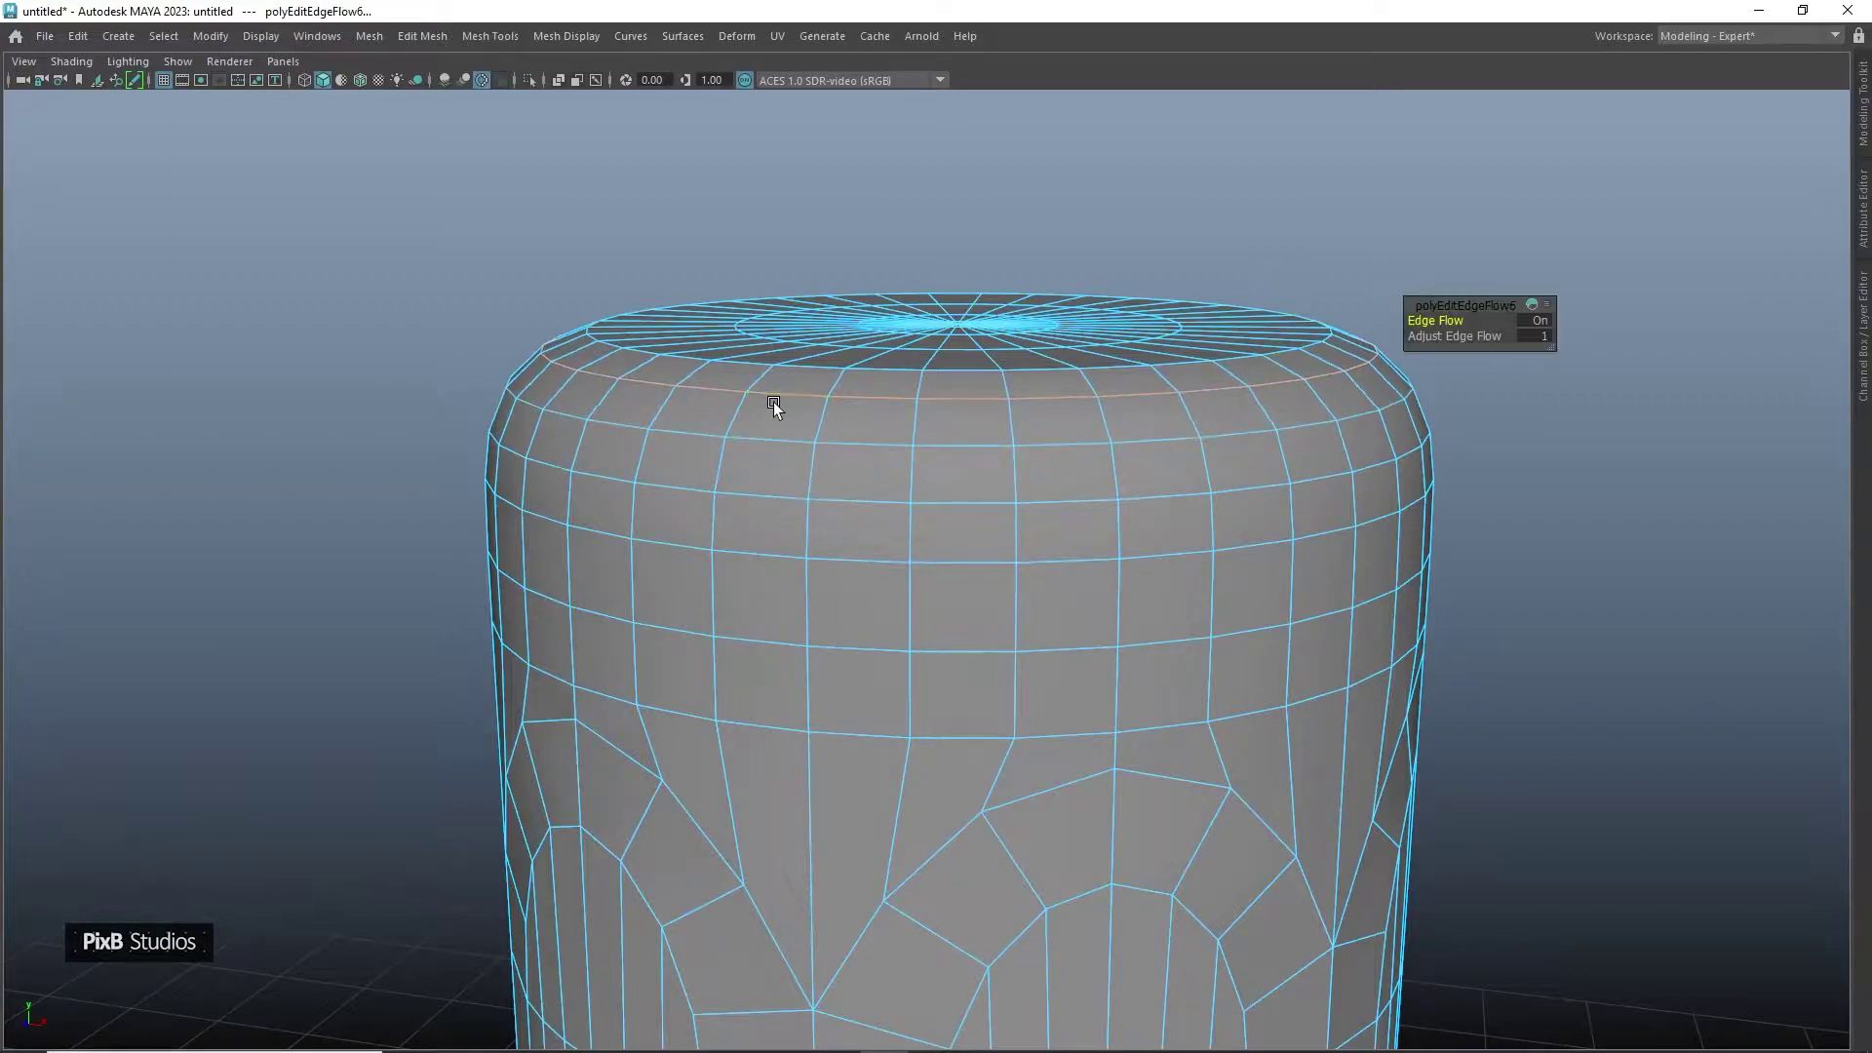
Repeat Edit Edge Flow on the shoulder and upper wall loops to even out the rounded profile
alt+drag(854, 360, 867, 322)
double_click(780, 396)
key(g)
double_click(782, 423)
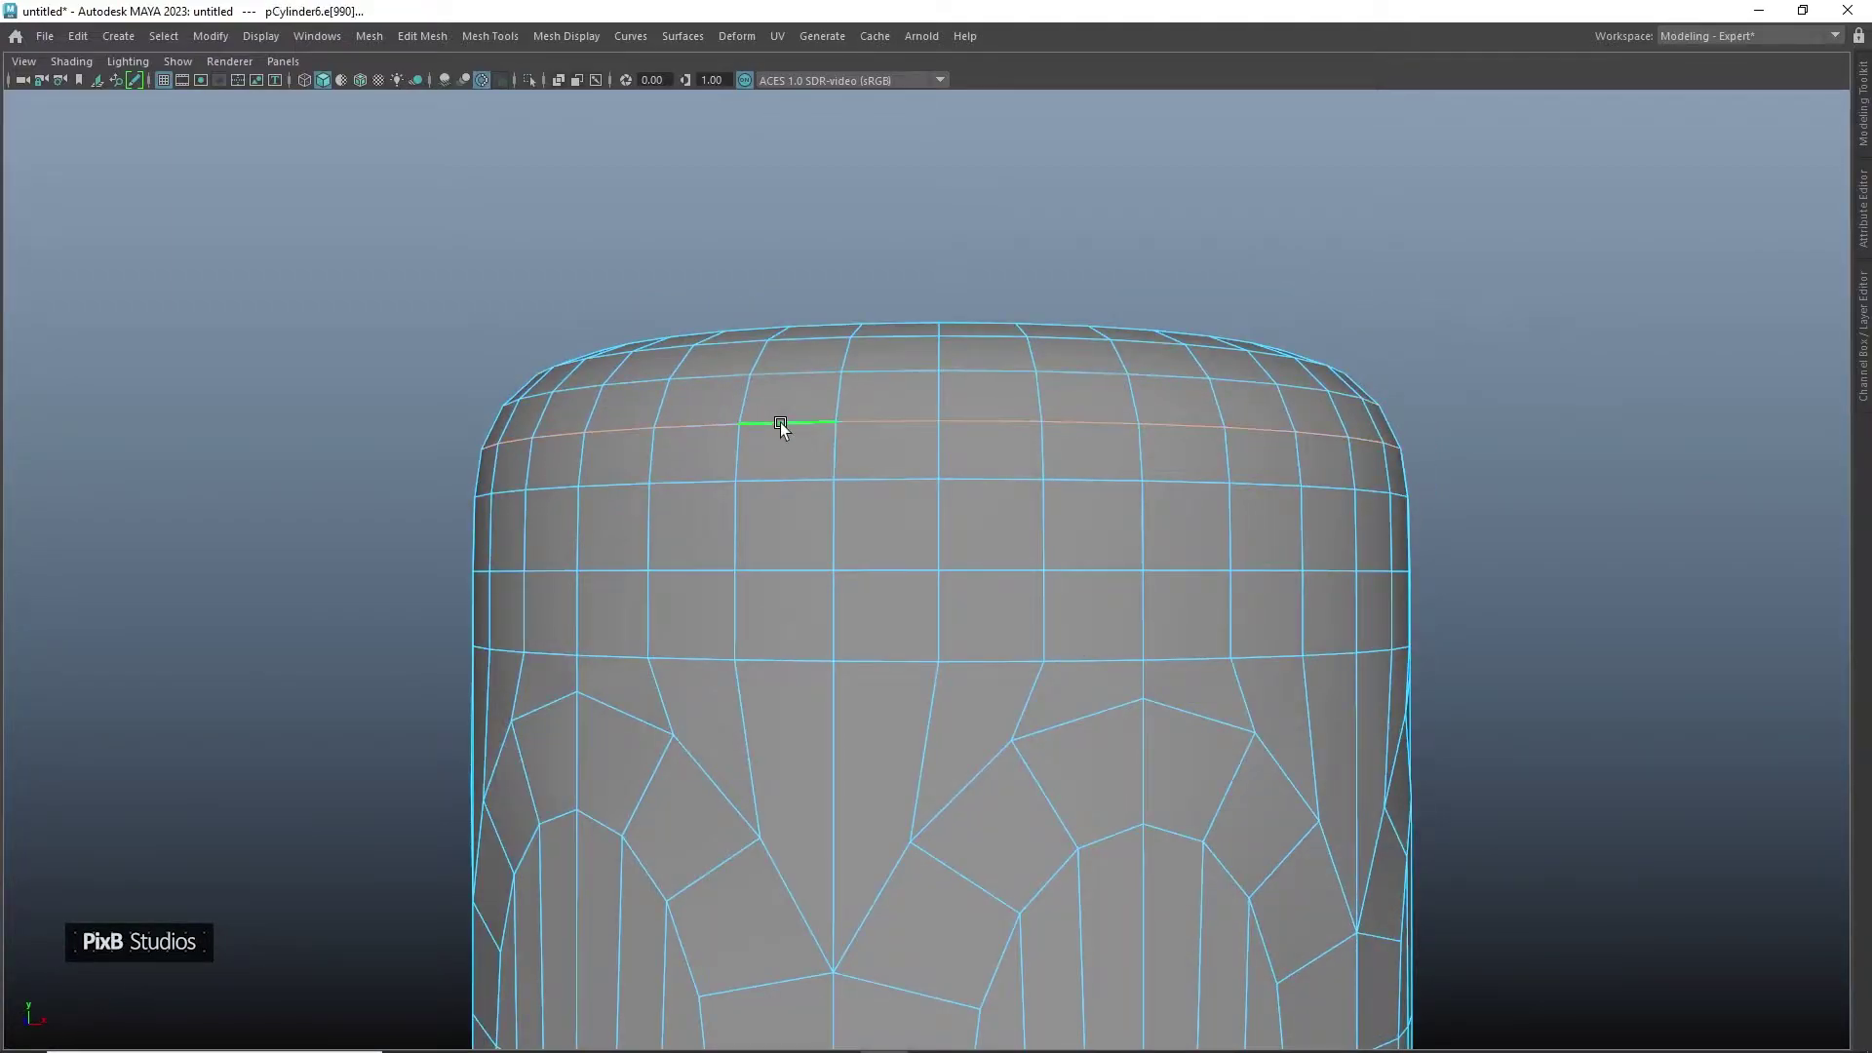
key(g)
double_click(796, 499)
key(g)
double_click(787, 426)
key(g)
key(g)
Run Edit Edge Flow on the remaining shoulder loops and the cap's inner ring, and turn on the smooth preview
alt+drag(787, 390, 782, 459)
double_click(774, 452)
key(g)
double_click(782, 458)
key(g)
alt+drag(877, 419, 858, 383)
double_click(834, 390)
key(g)
alt+drag(934, 316, 1142, 561)
key(3)
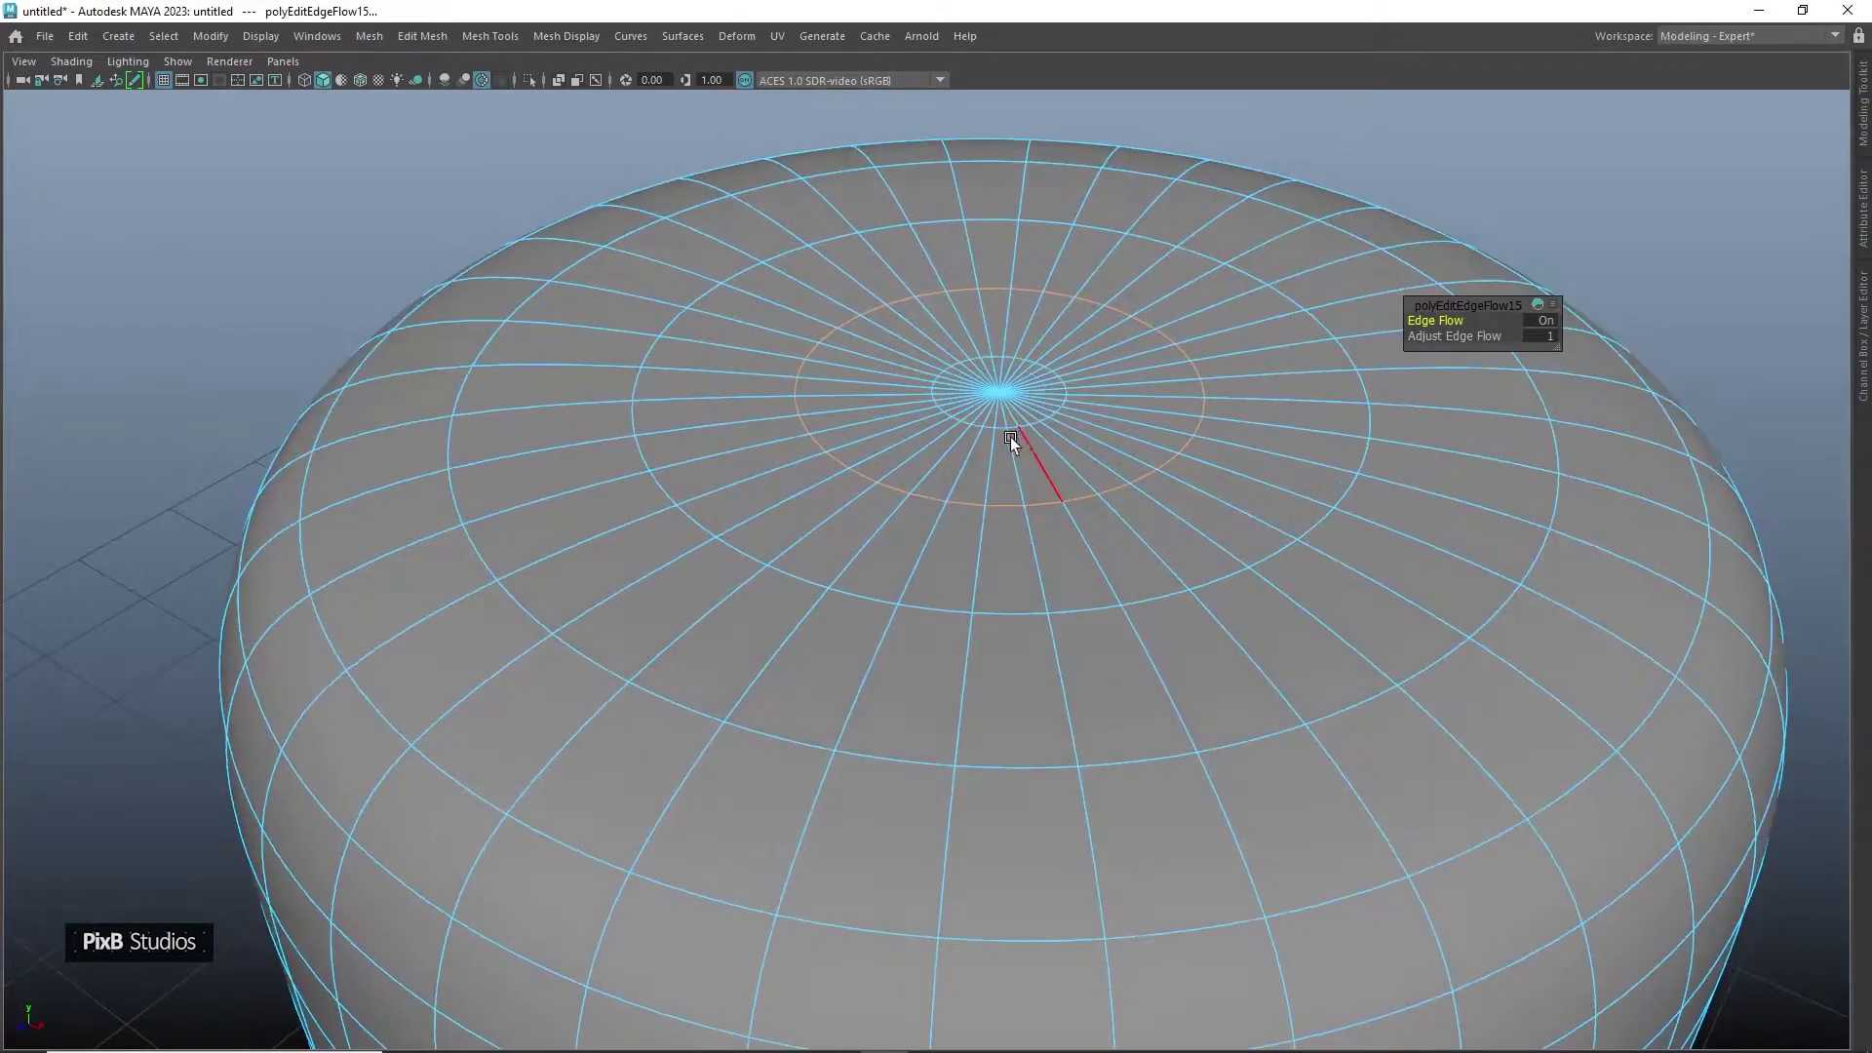
Assign a new Phong material to the cylinder and close the Attribute Editor
right_drag(1014, 437, 1150, 337)
click(1626, 160)
alt+drag(1098, 234, 1084, 271)
click(944, 255)
right_drag(944, 255, 932, 749)
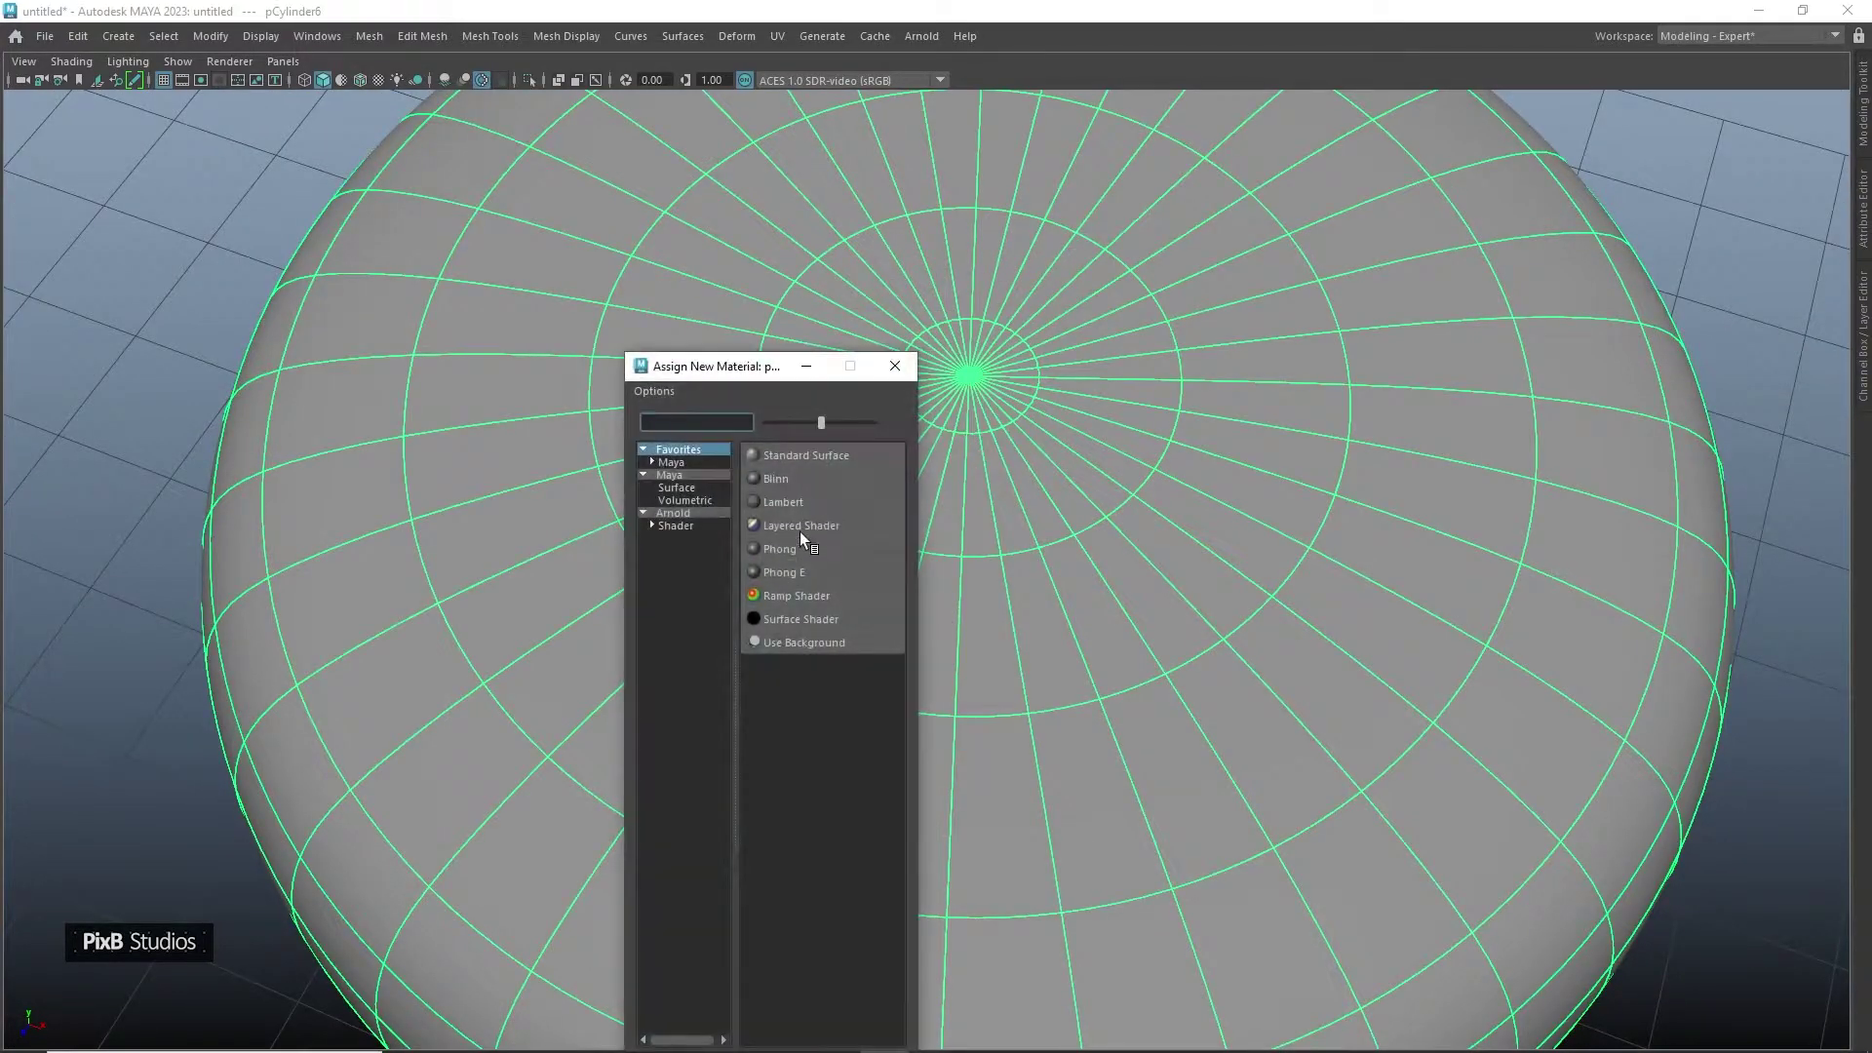
click(797, 548)
right_click(857, 480)
right_drag(857, 480, 1111, 310)
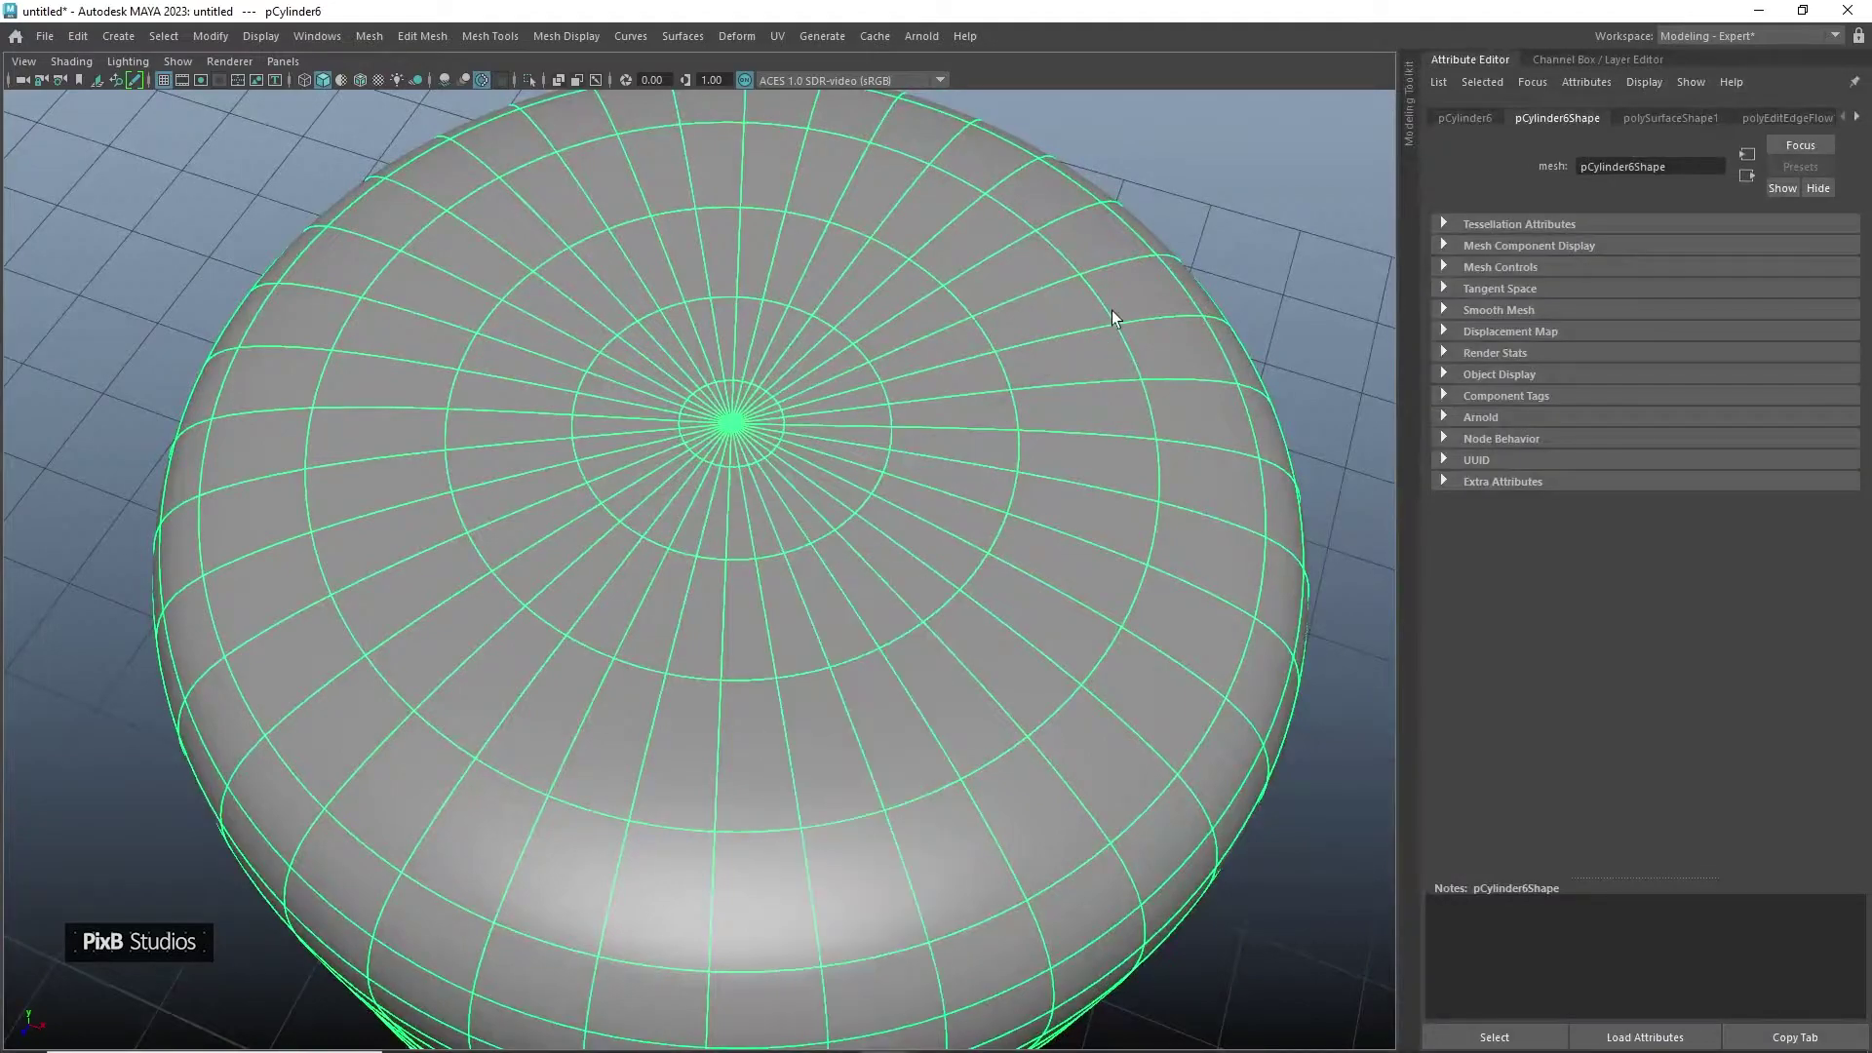
click(1491, 64)
click(1652, 130)
alt+drag(1652, 133, 1627, 158)
Delete every second radial edge inside the cap's innermost ring to turn the central triangles into quads
scroll(1356, 234, up, 5)
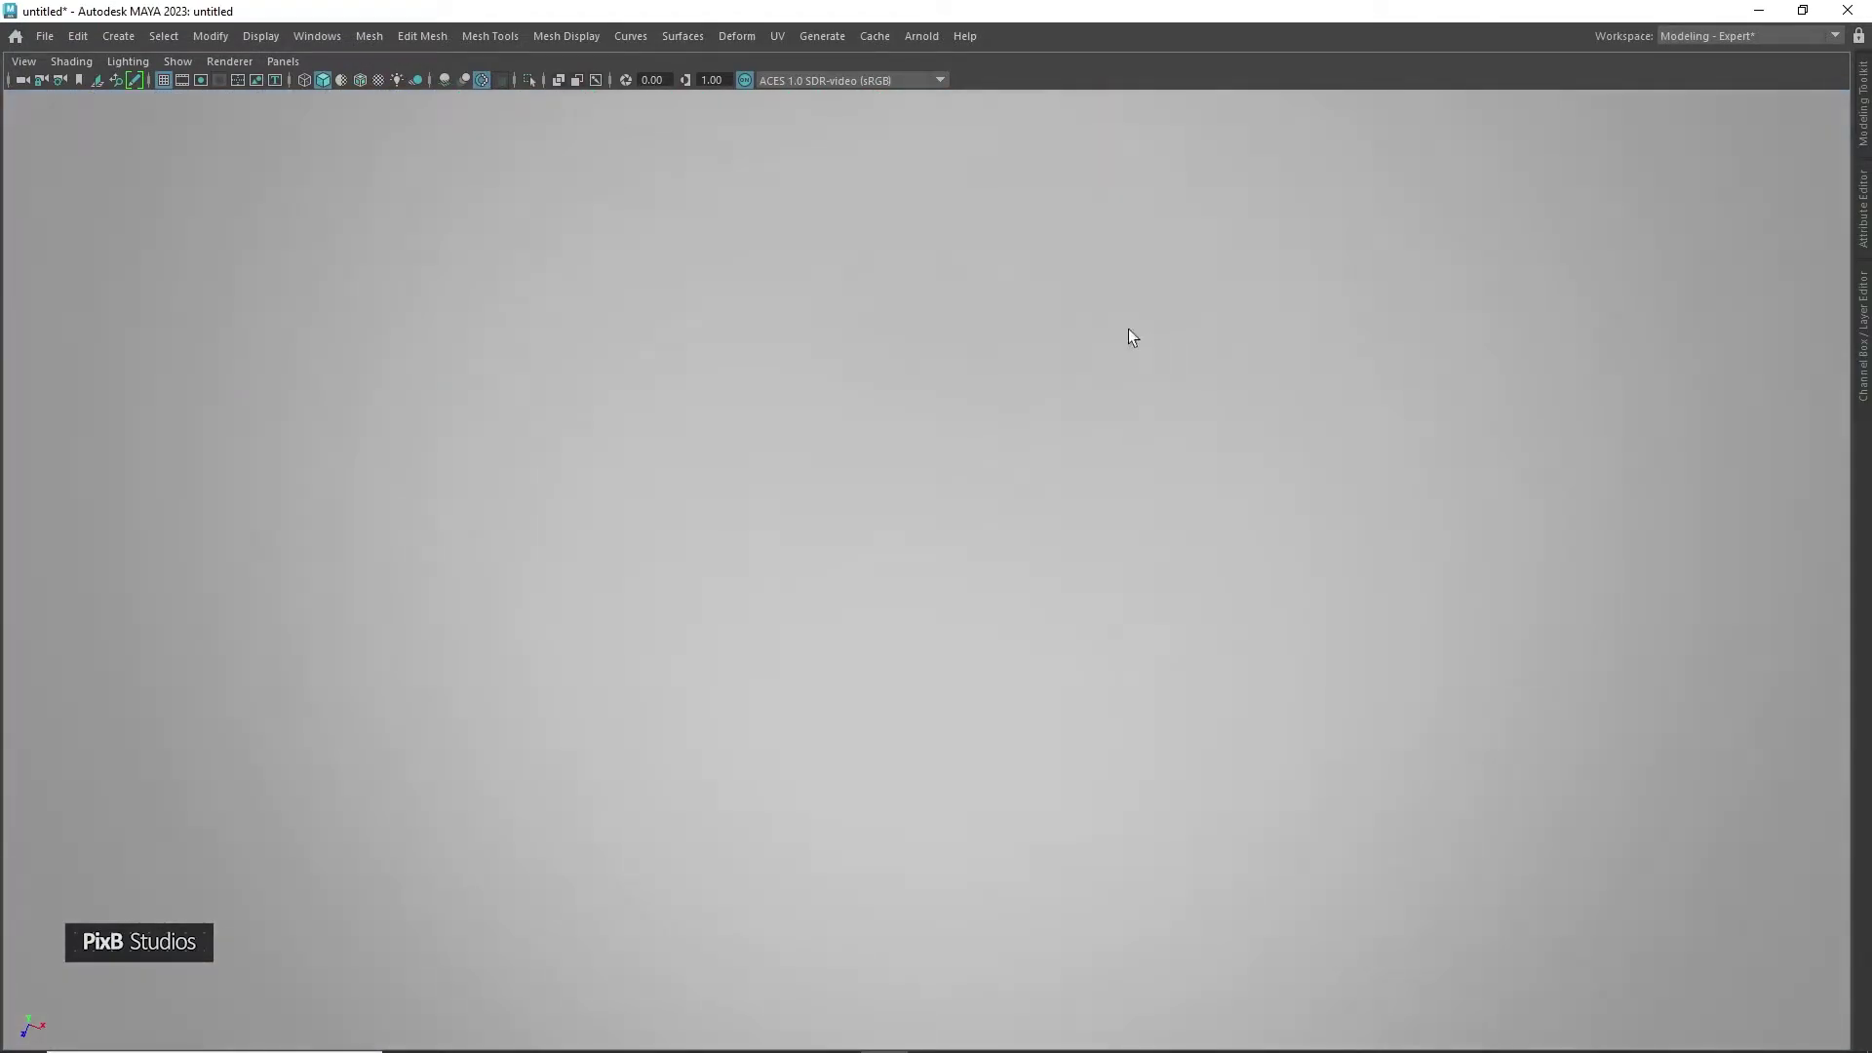
click(1020, 552)
right_drag(1092, 546, 1069, 444)
click(1070, 553)
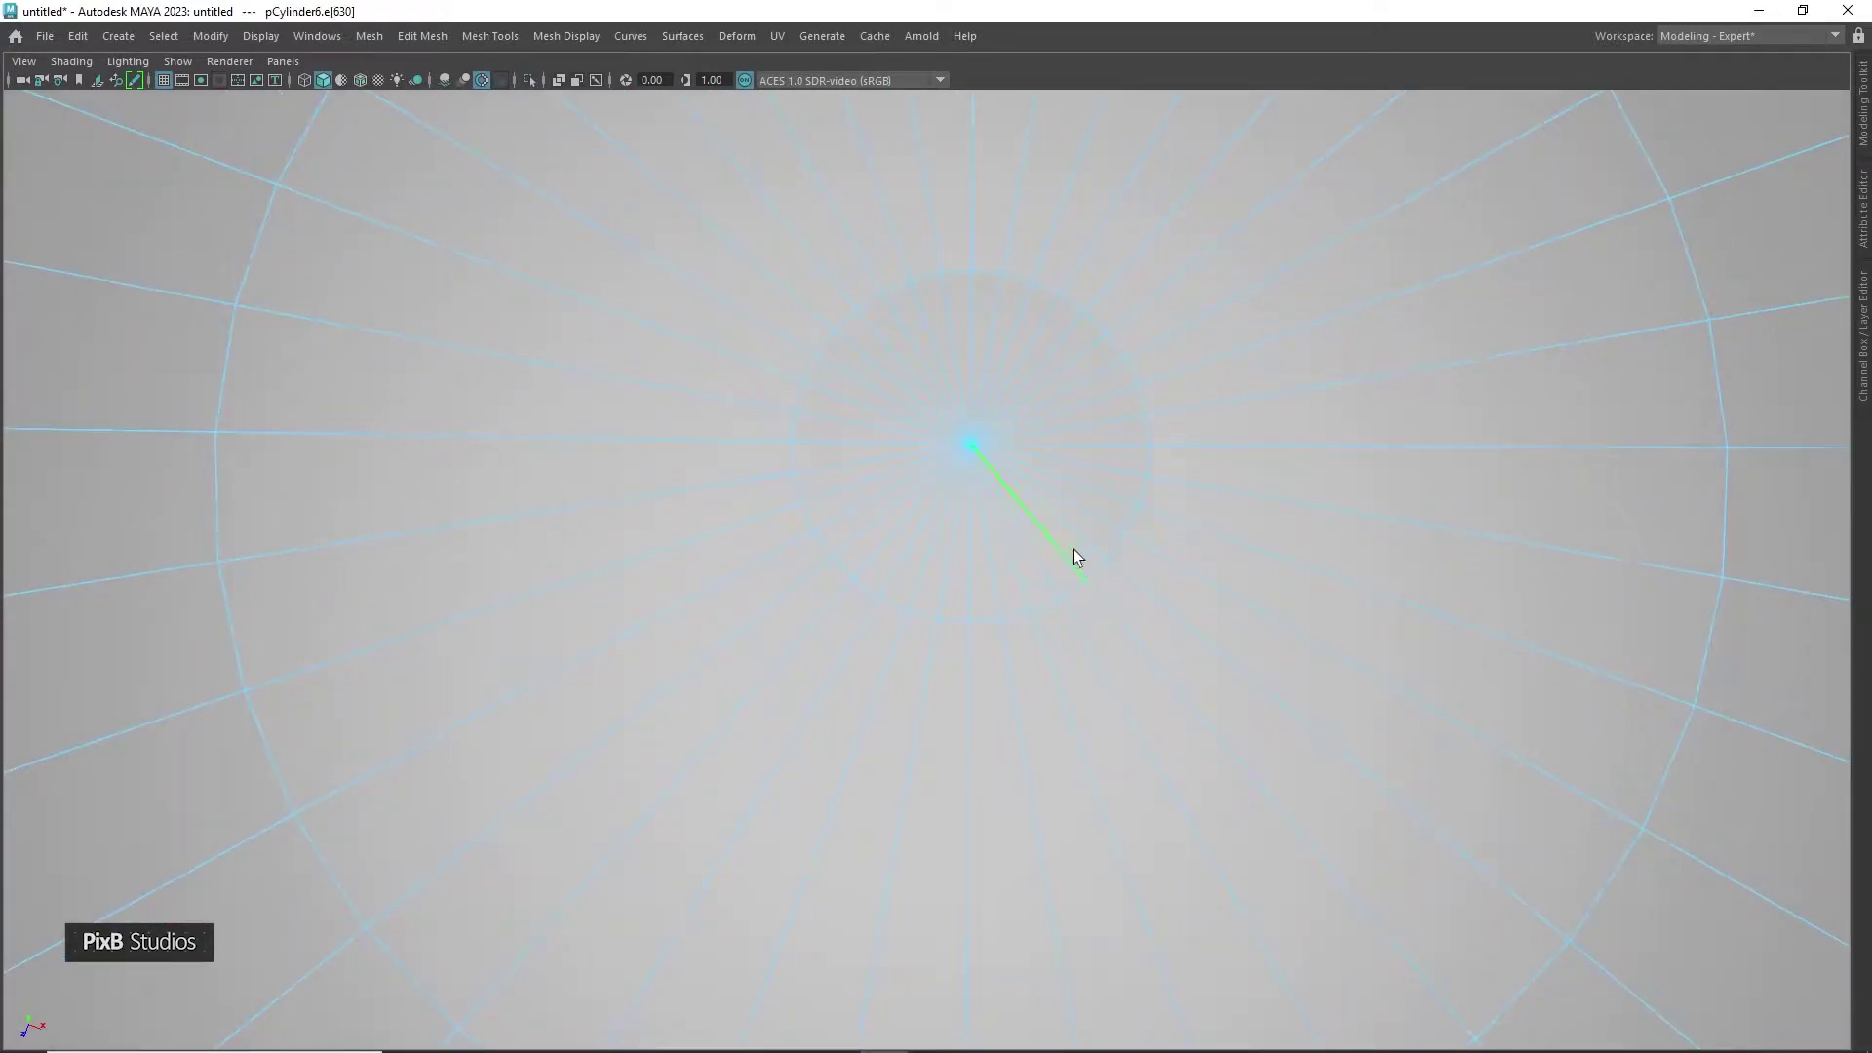
shift+click(1104, 518)
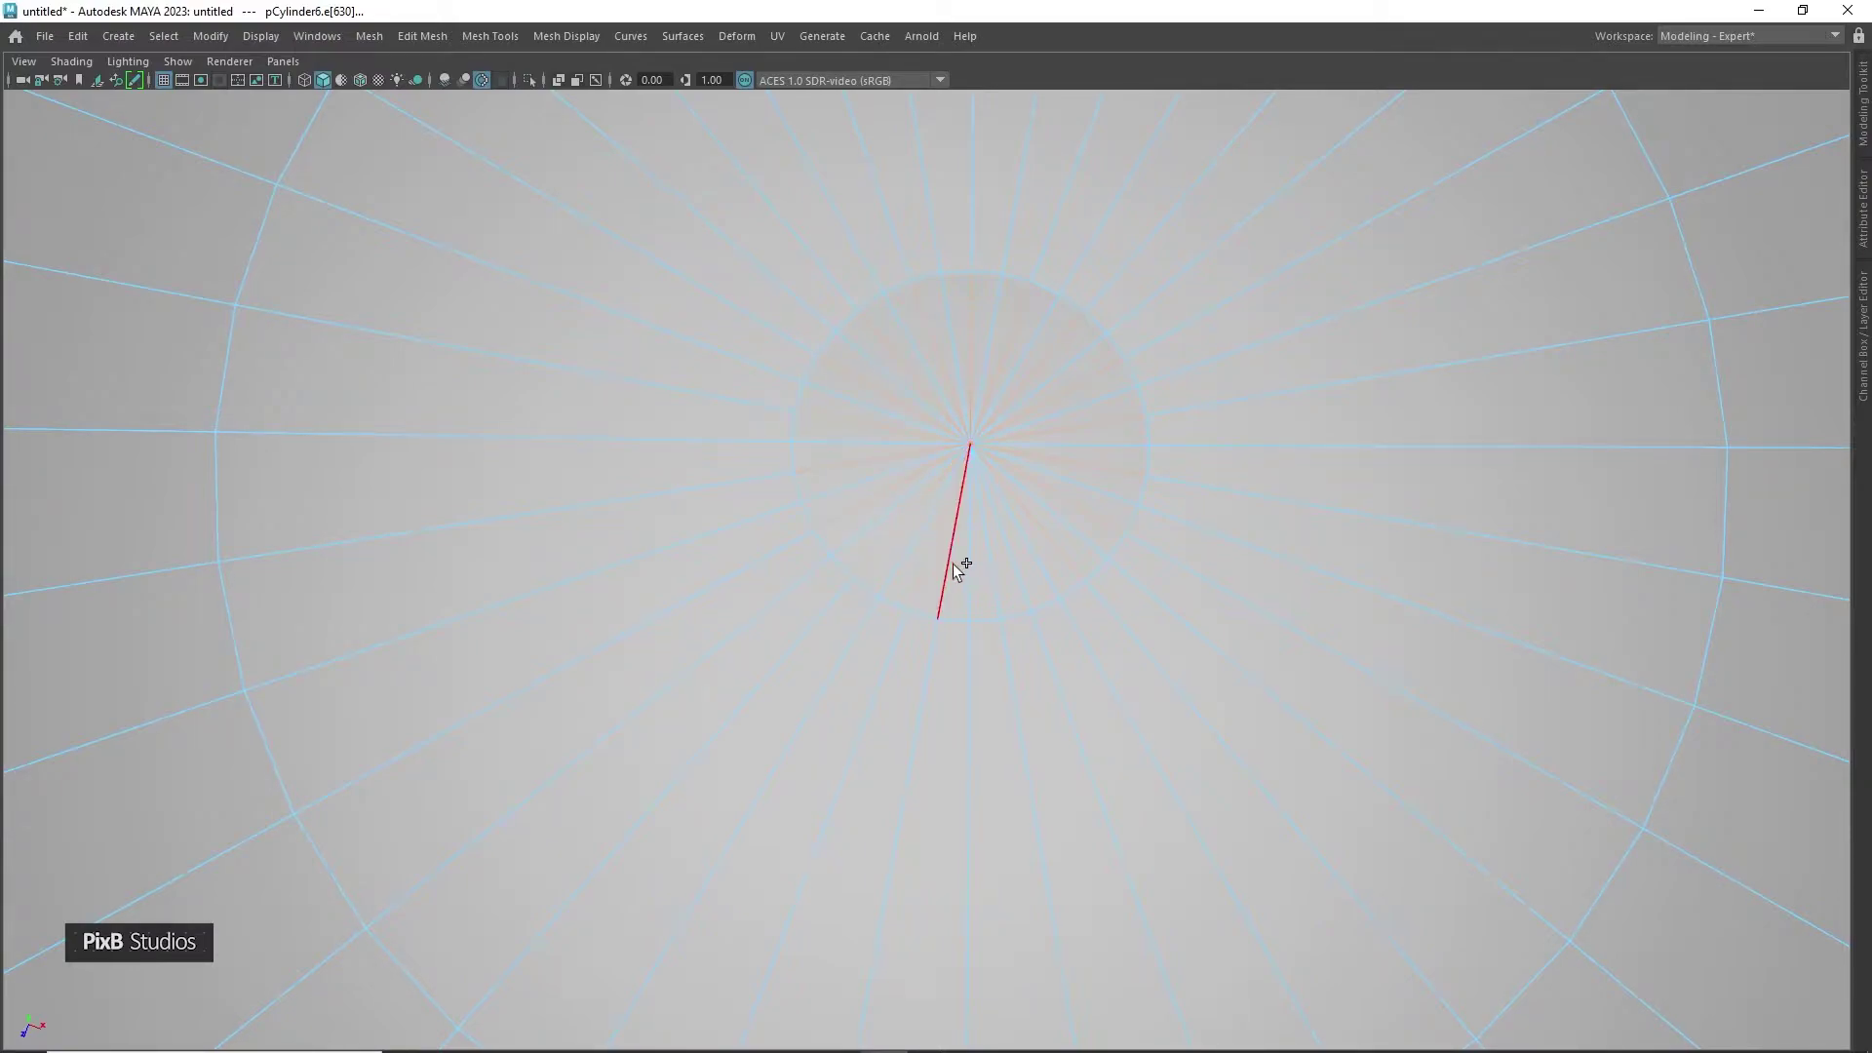
shift+right_drag(1082, 489, 987, 518)
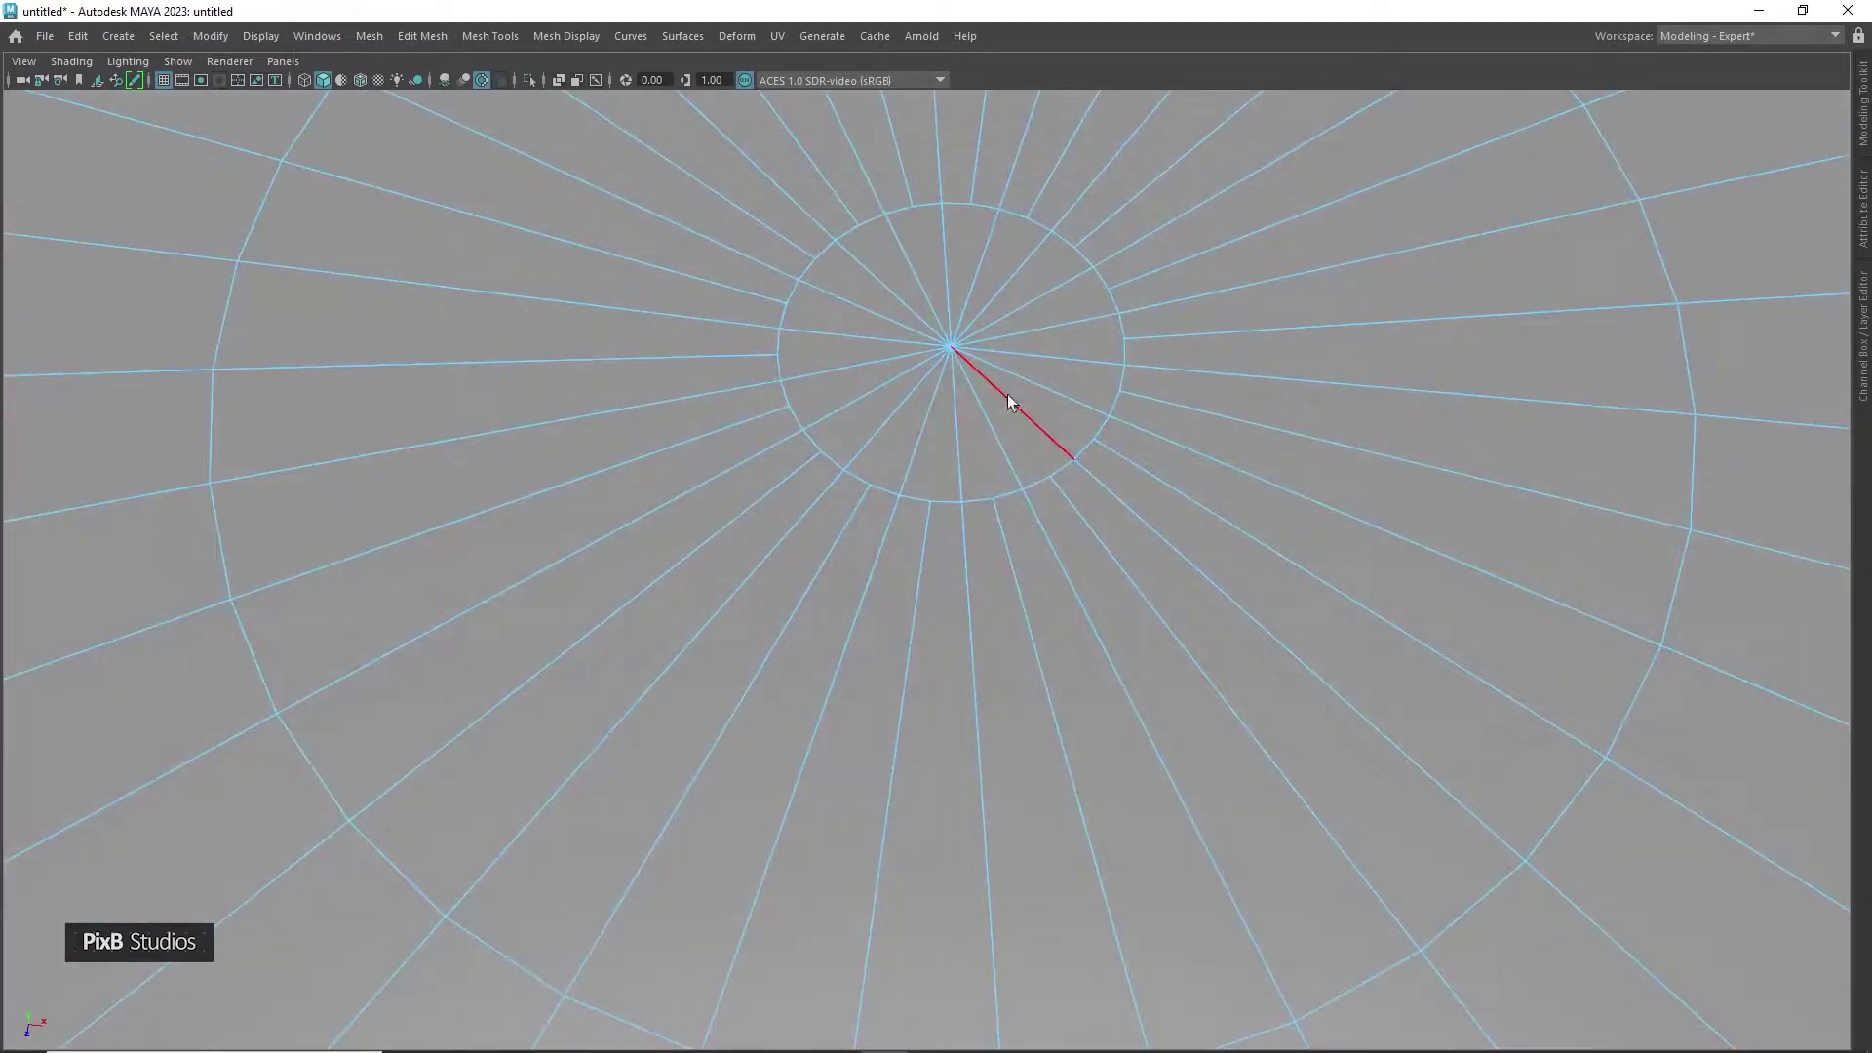
Select the central cap faces, grow the selection by one ring, and flatten it vertically by scaling
click(950, 322)
key(r)
drag(950, 297, 979, 489)
key(shift+period)
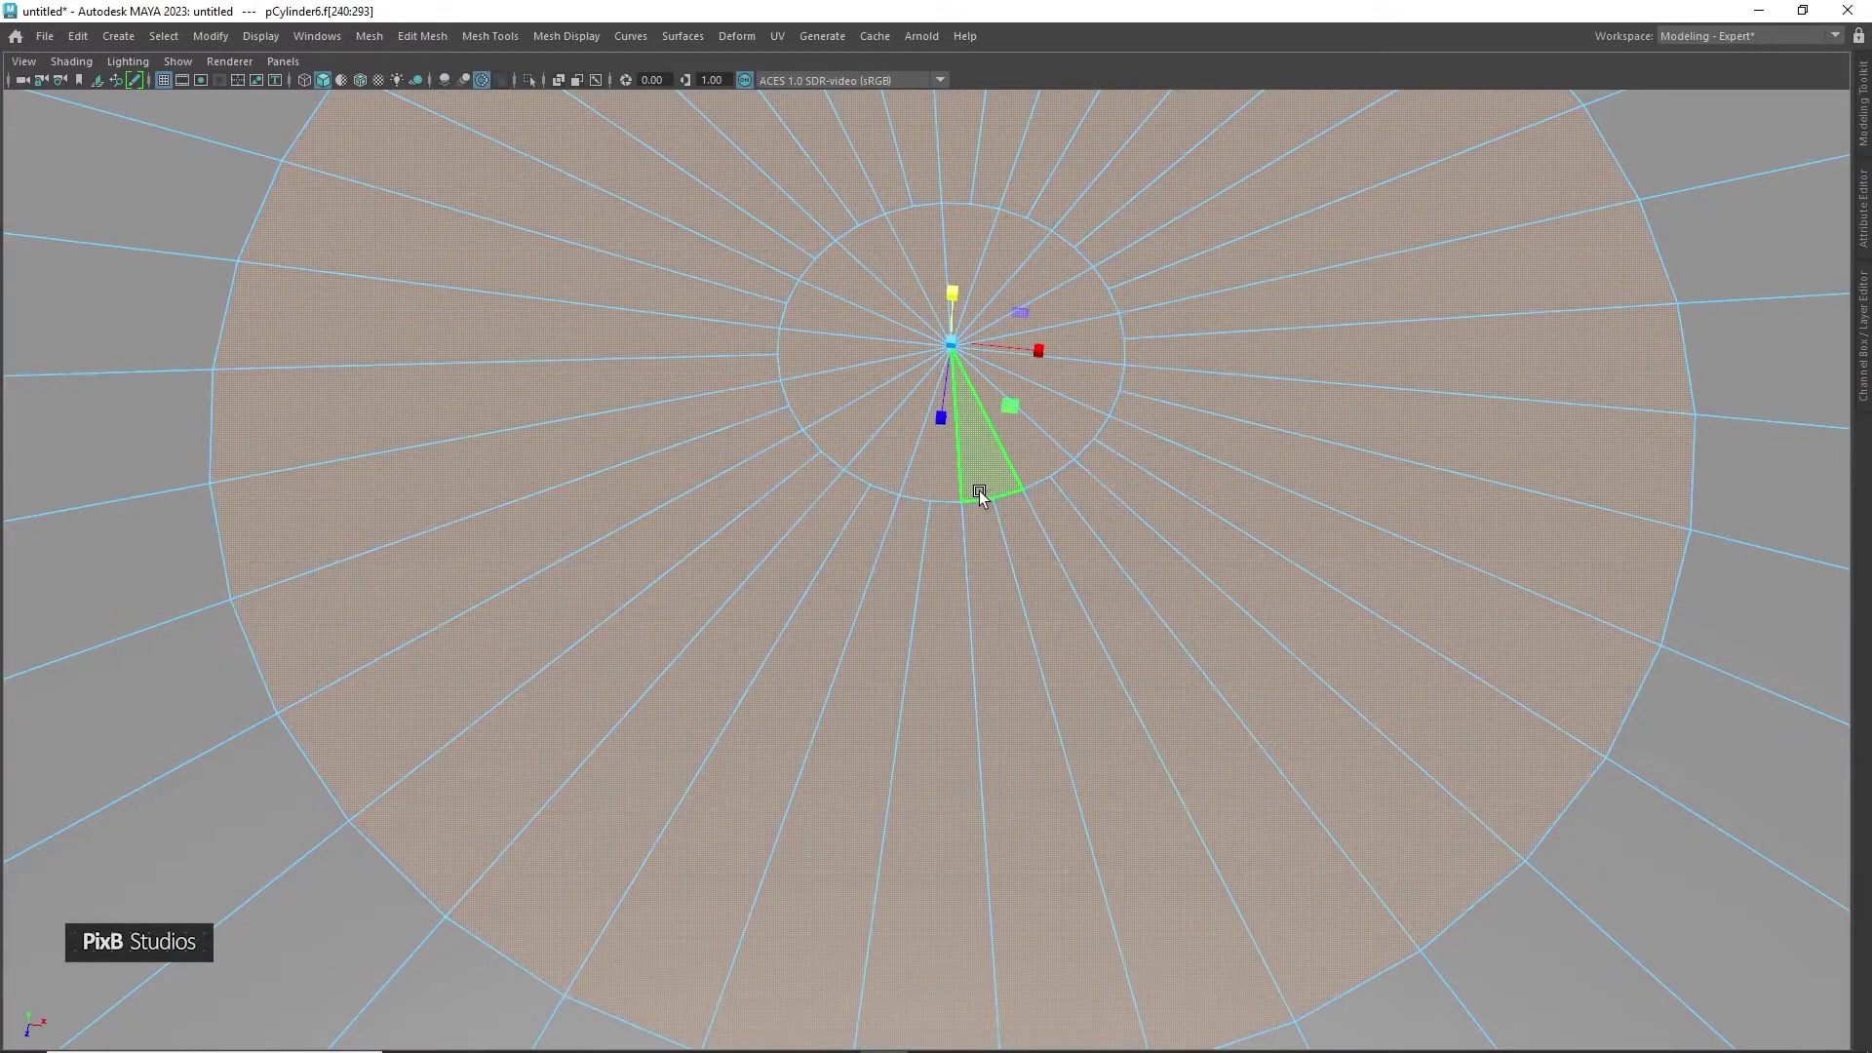
drag(945, 296, 945, 495)
scroll(954, 558, down, 5)
Examine the cap of the cylinder with the smooth preview on
right_drag(945, 494, 1126, 320)
scroll(1126, 320, down, 8)
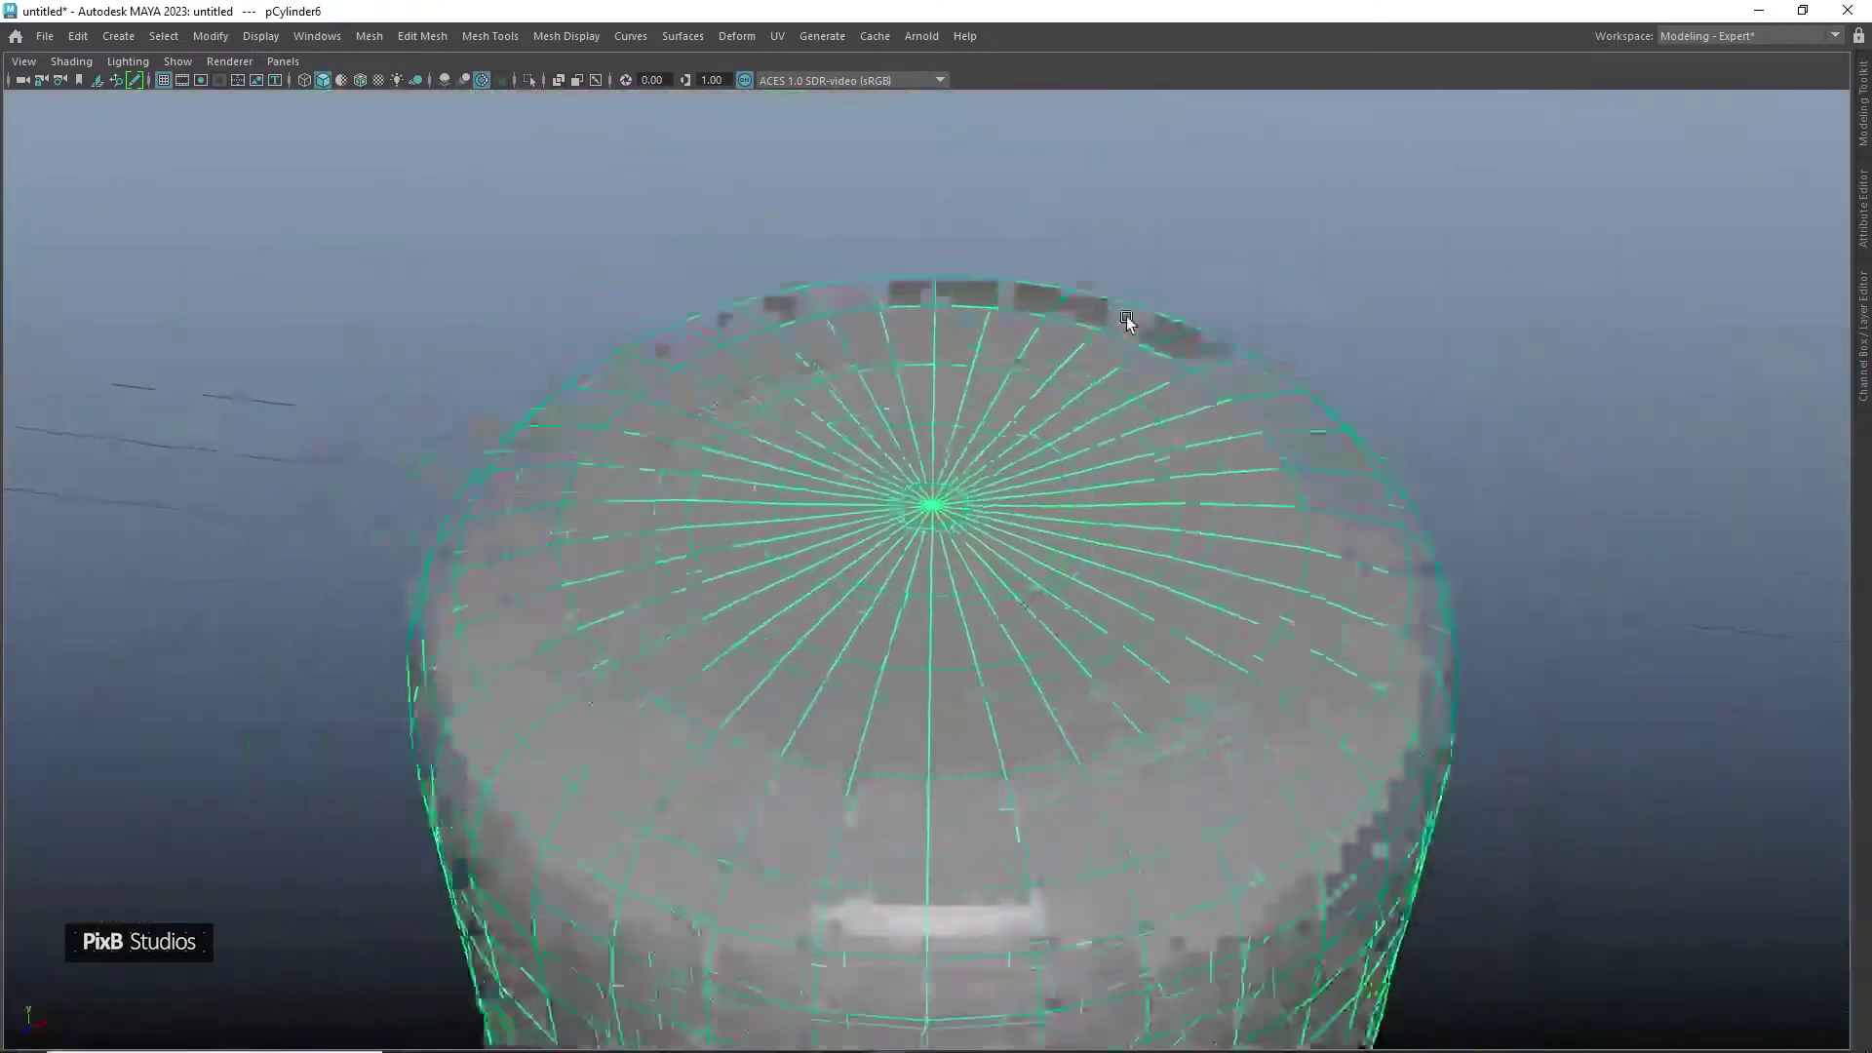
key(3)
click(1192, 319)
alt+drag(1152, 239, 1137, 314)
alt+right_drag(1138, 314, 1414, 652)
alt+right_drag(1114, 519, 1080, 505)
alt+drag(1080, 505, 1022, 551)
alt+right_drag(1022, 551, 977, 388)
Select the cap's central faces, grow the selection by two rings, and raise them slightly
click(977, 388)
alt+drag(977, 388, 928, 424)
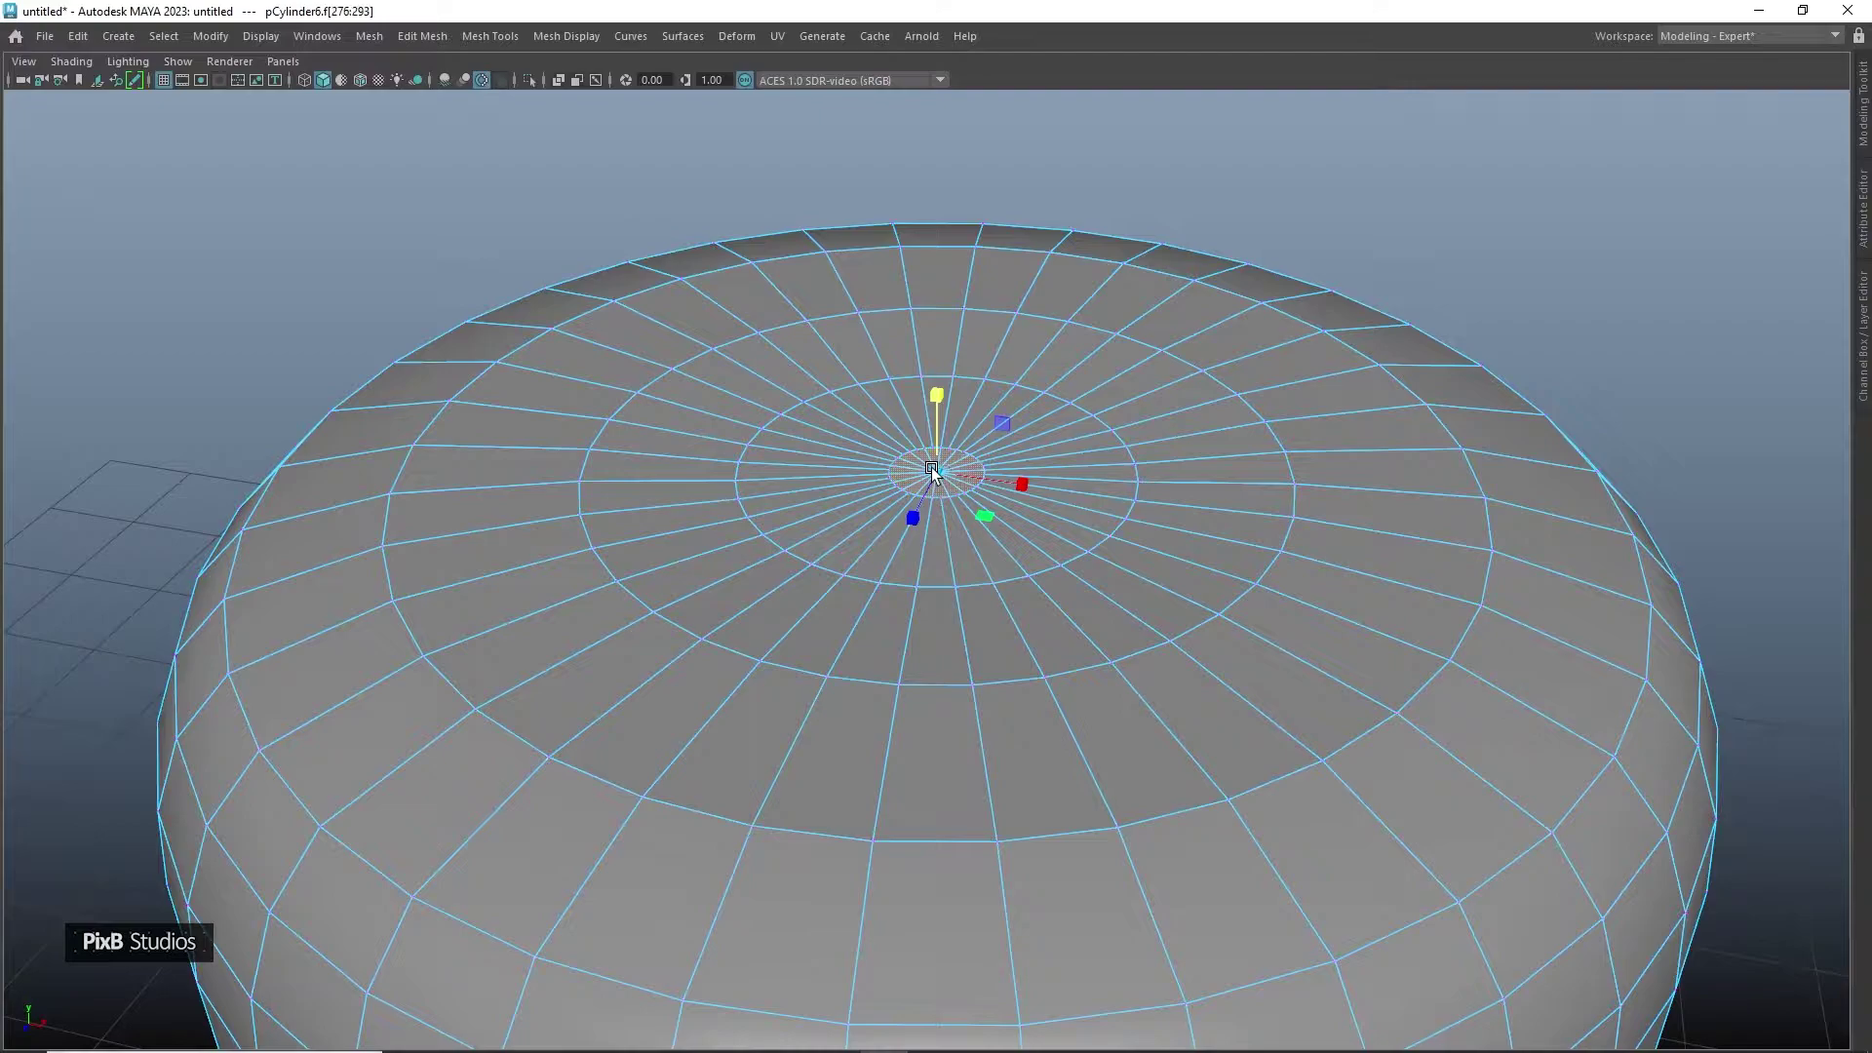
key(shift+period)
key(shift+period)
alt+drag(933, 466, 955, 630)
key(w)
drag(930, 401, 933, 389)
alt+middle_drag(927, 465, 959, 319)
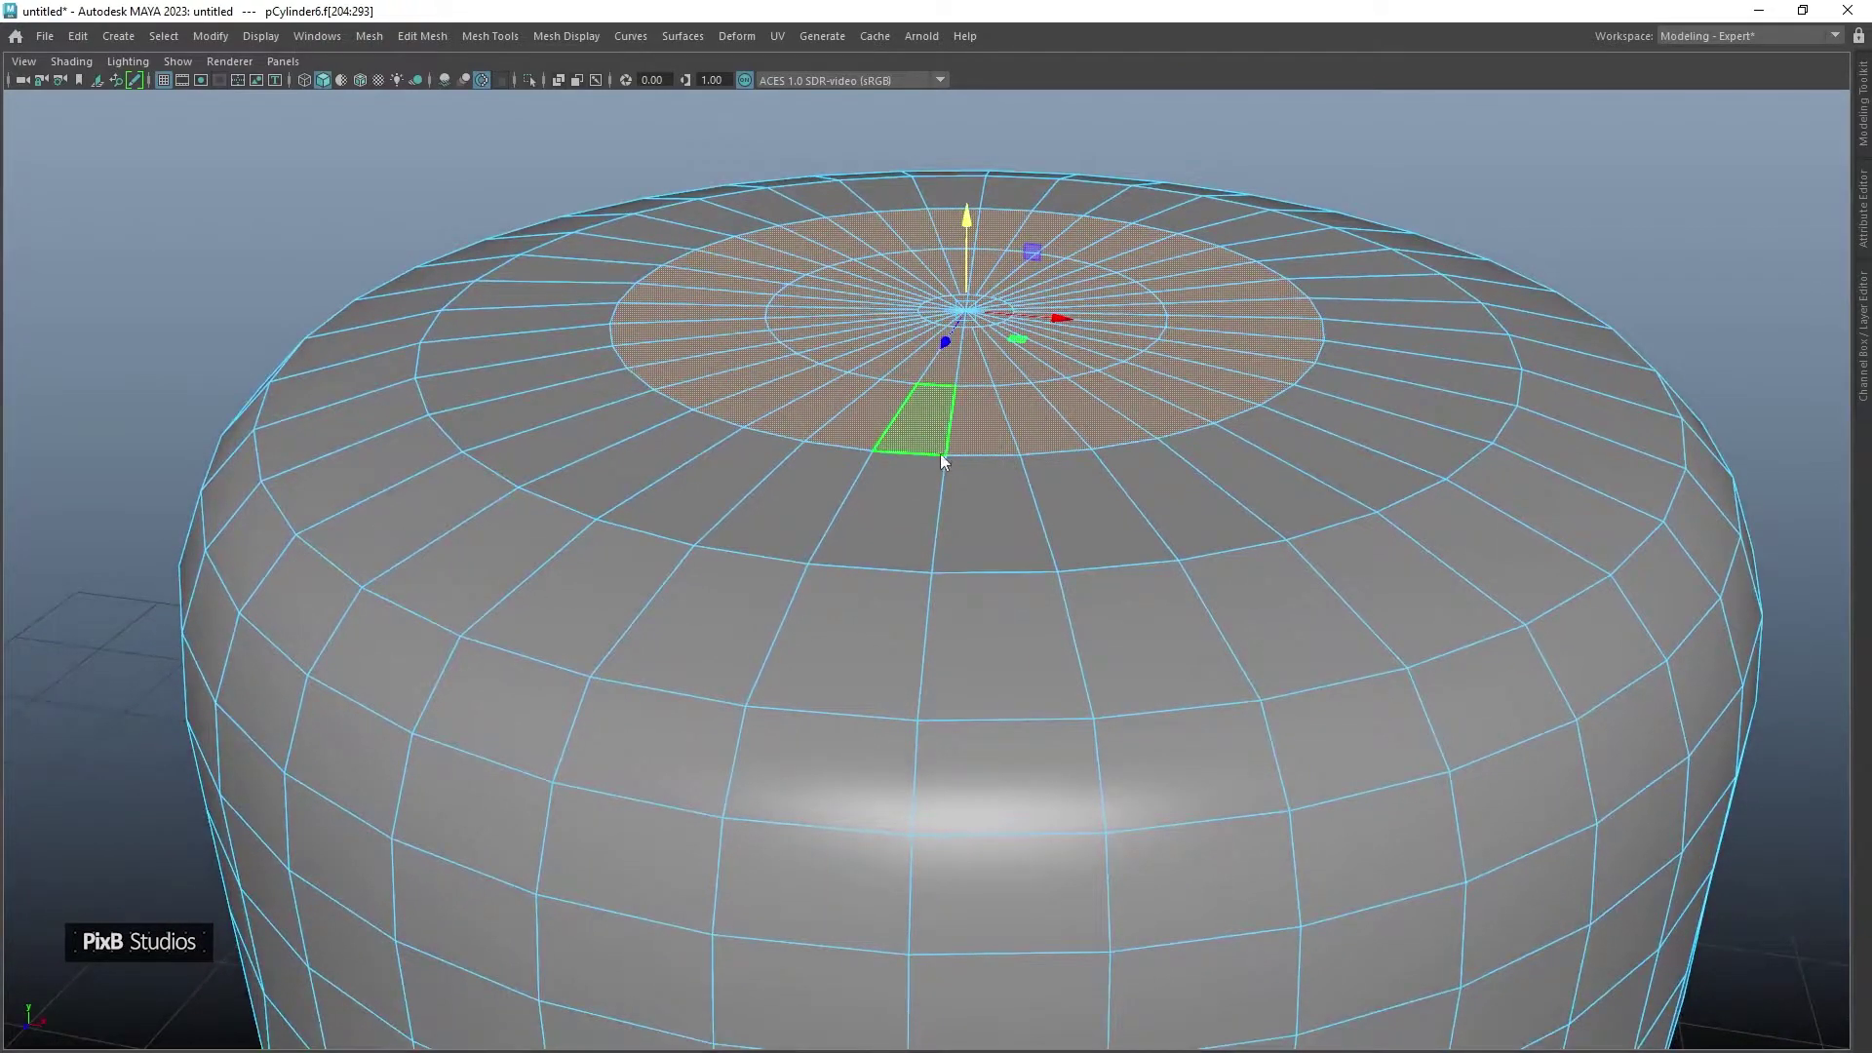
Insert two centred edge loops in the cap's outer rings with Multi-Cut
right_drag(951, 531, 1018, 501)
scroll(1018, 501, down, 3)
alt+middle_drag(1002, 374, 1020, 319)
key(ctrl+shift+x)
ctrl+shift+right_click(751, 452)
ctrl+shift+right_drag(751, 452, 846, 453)
ctrl+middle_click(747, 438)
ctrl+middle_click(678, 498)
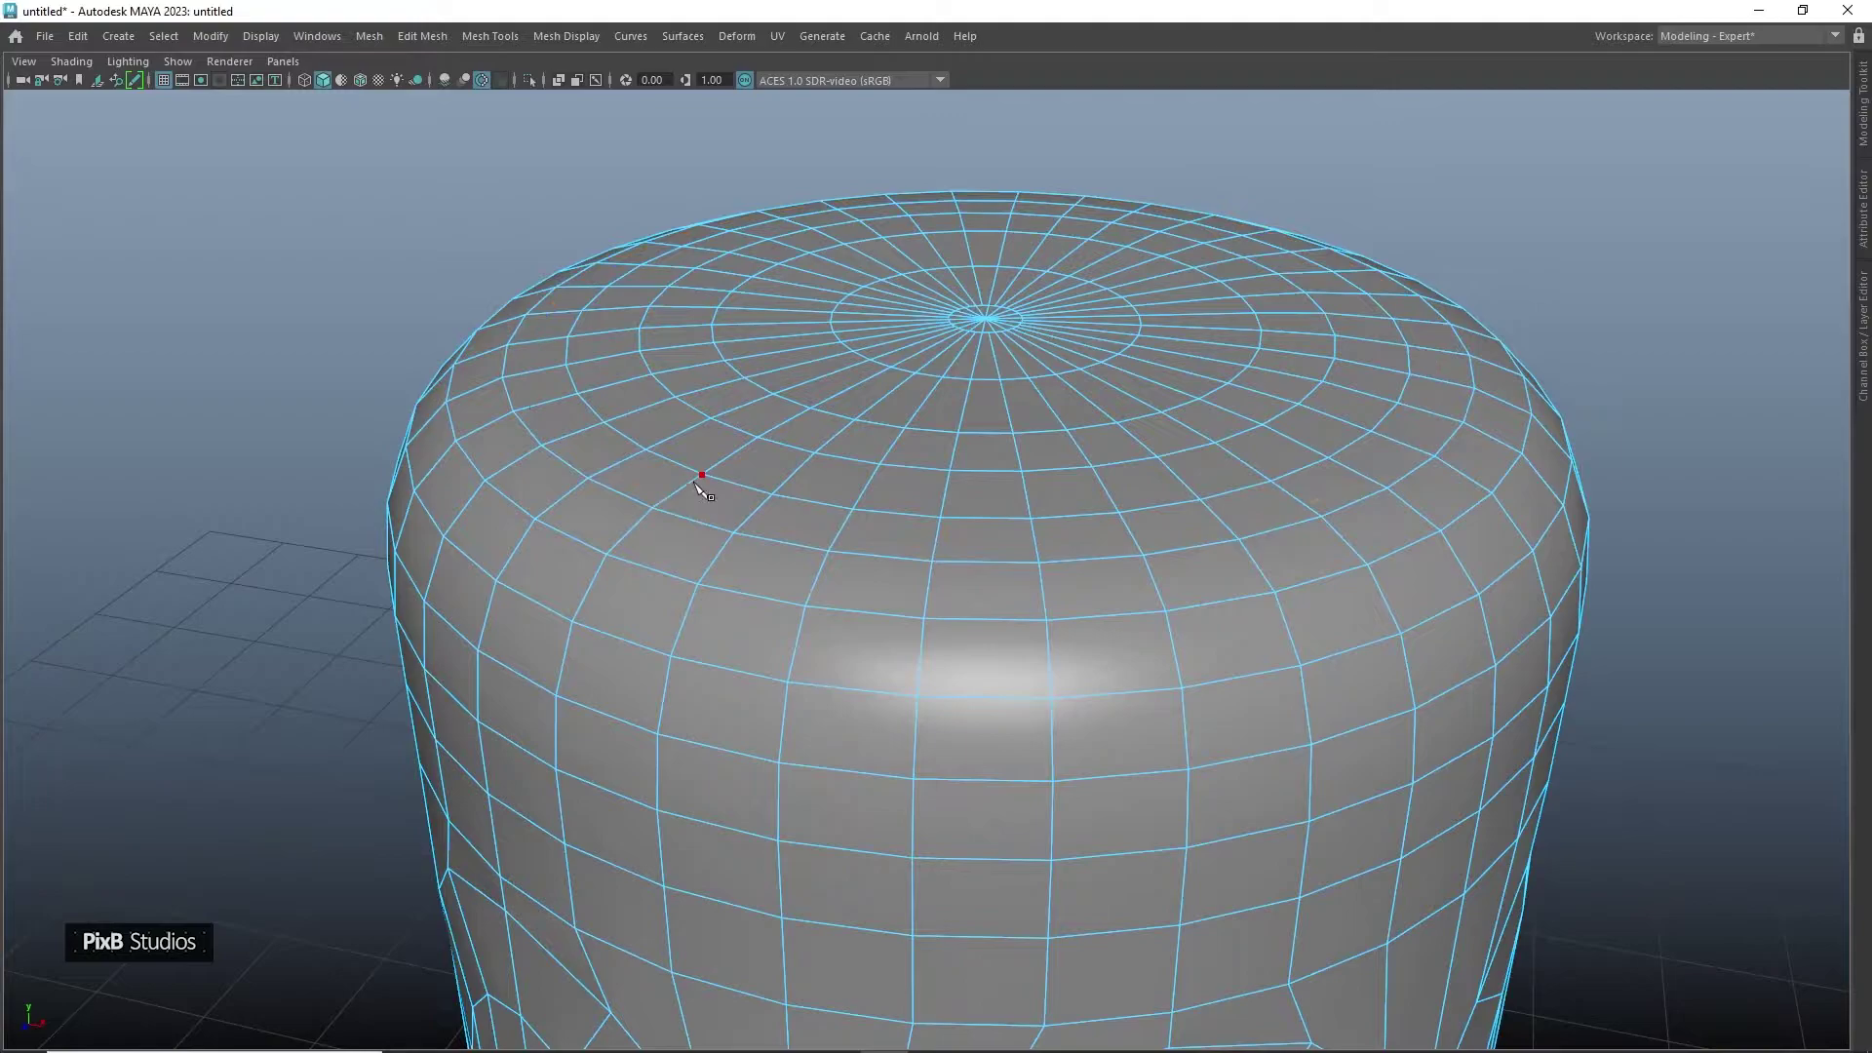
Apply Edit Edge Flow to the new cap loops and their neighbours, and return to object mode
shift+right_click(728, 399)
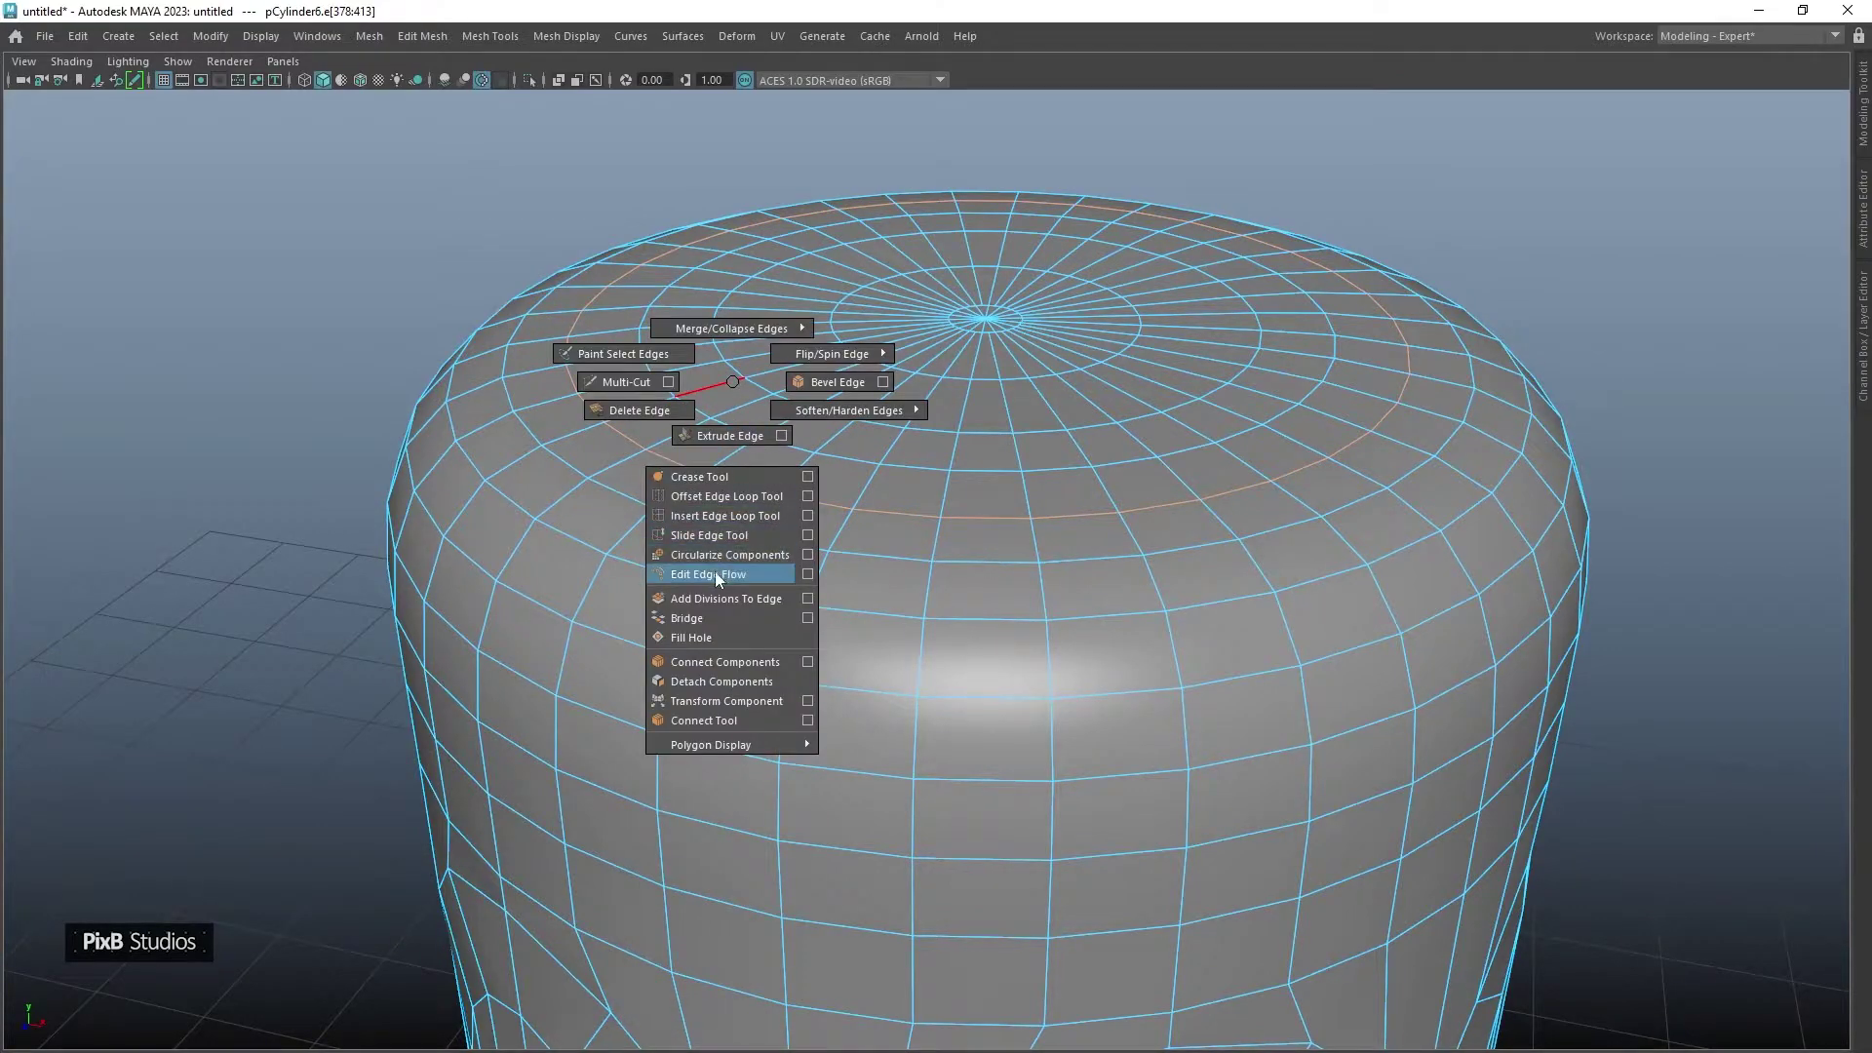
click(716, 572)
key(g)
double_click(758, 481)
key(g)
double_click(776, 443)
key(g)
right_drag(815, 425, 1014, 322)
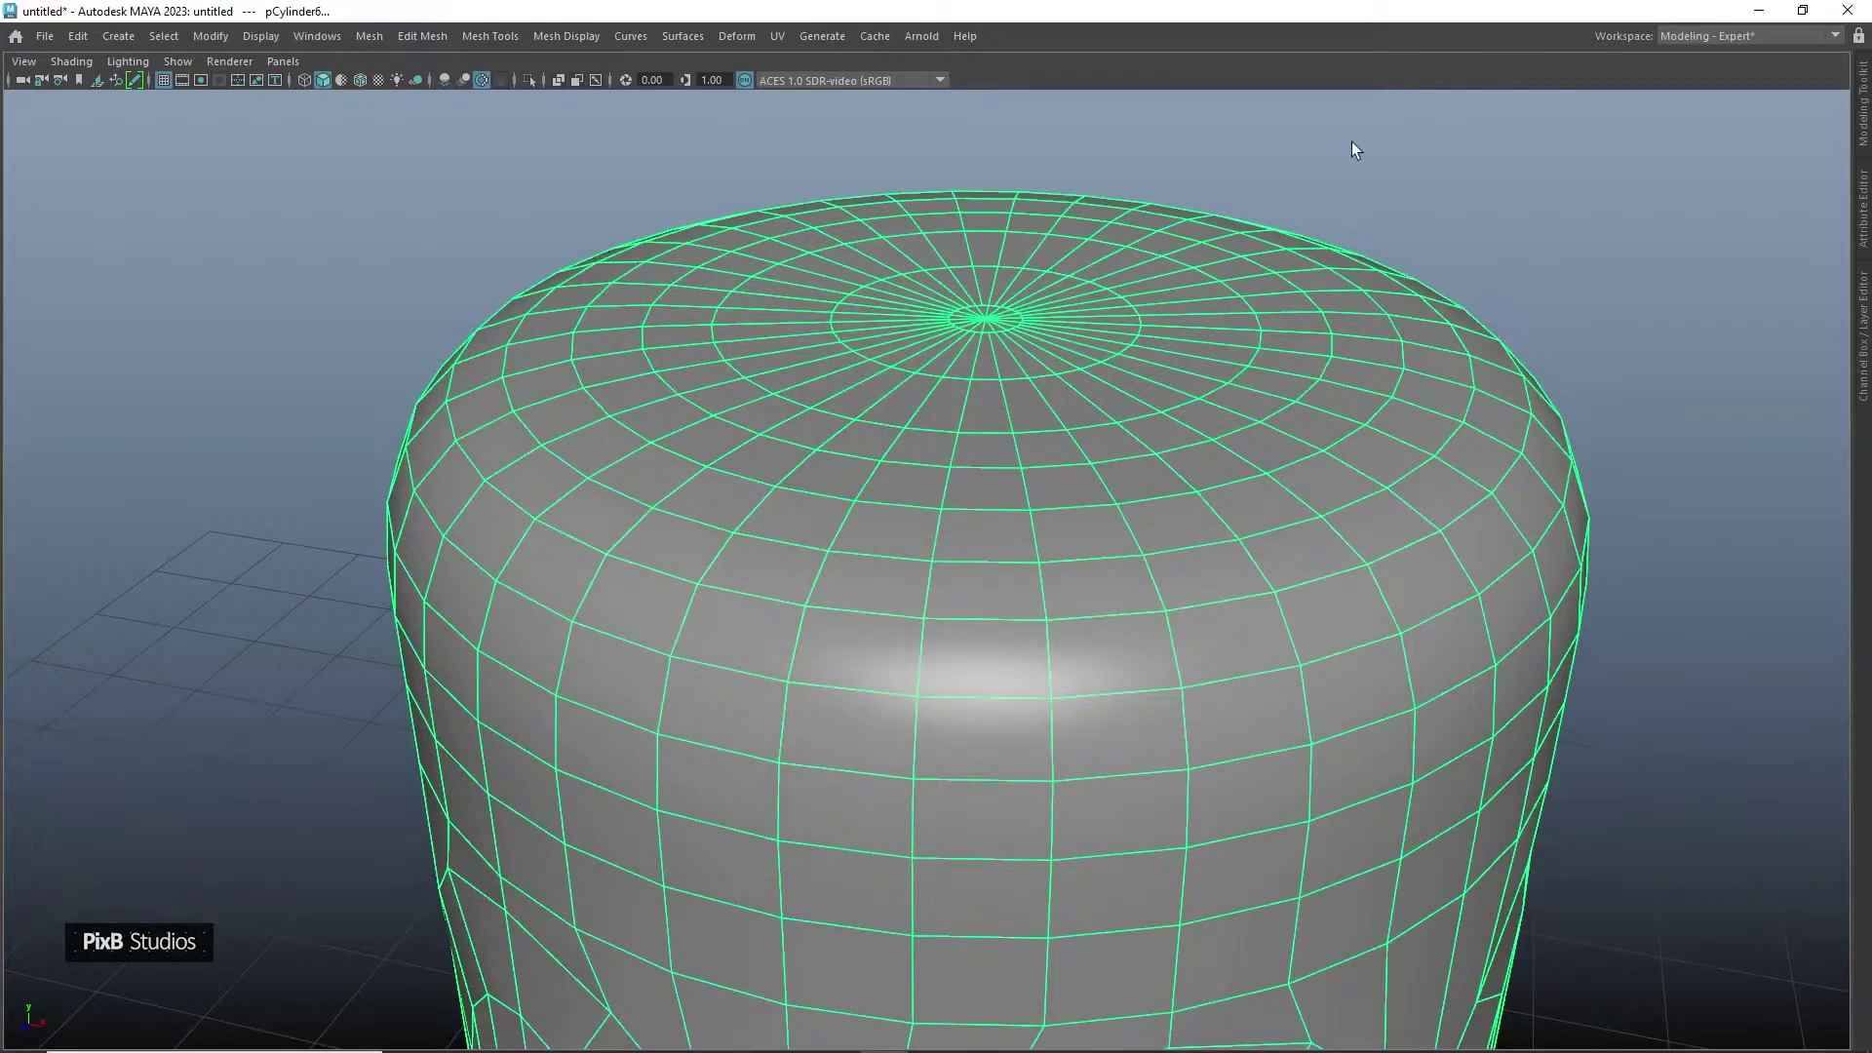
Examine the smoothed cylinder in perspective and its full profile in the front view
key(3)
click(1418, 181)
mouse_move(1420, 183)
alt+mouse_down()
mouse_move(1420, 247)
mouse_move(1420, 180)
alt+mouse_up()
alt+right_drag(1419, 179, 1240, 53)
alt+drag(1240, 51, 1041, 318)
click(1152, 575)
alt+right_drag(1153, 575, 1014, 497)
alt+middle_drag(975, 487, 965, 292)
alt+drag(965, 293, 1028, 351)
alt+middle_drag(1029, 351, 1009, 277)
key(space)
drag(1012, 268, 1003, 290)
alt+middle_drag(994, 466, 967, 234)
alt+right_drag(1004, 321, 946, 423)
alt+middle_drag(946, 422, 939, 347)
scroll(898, 418, up, 2)
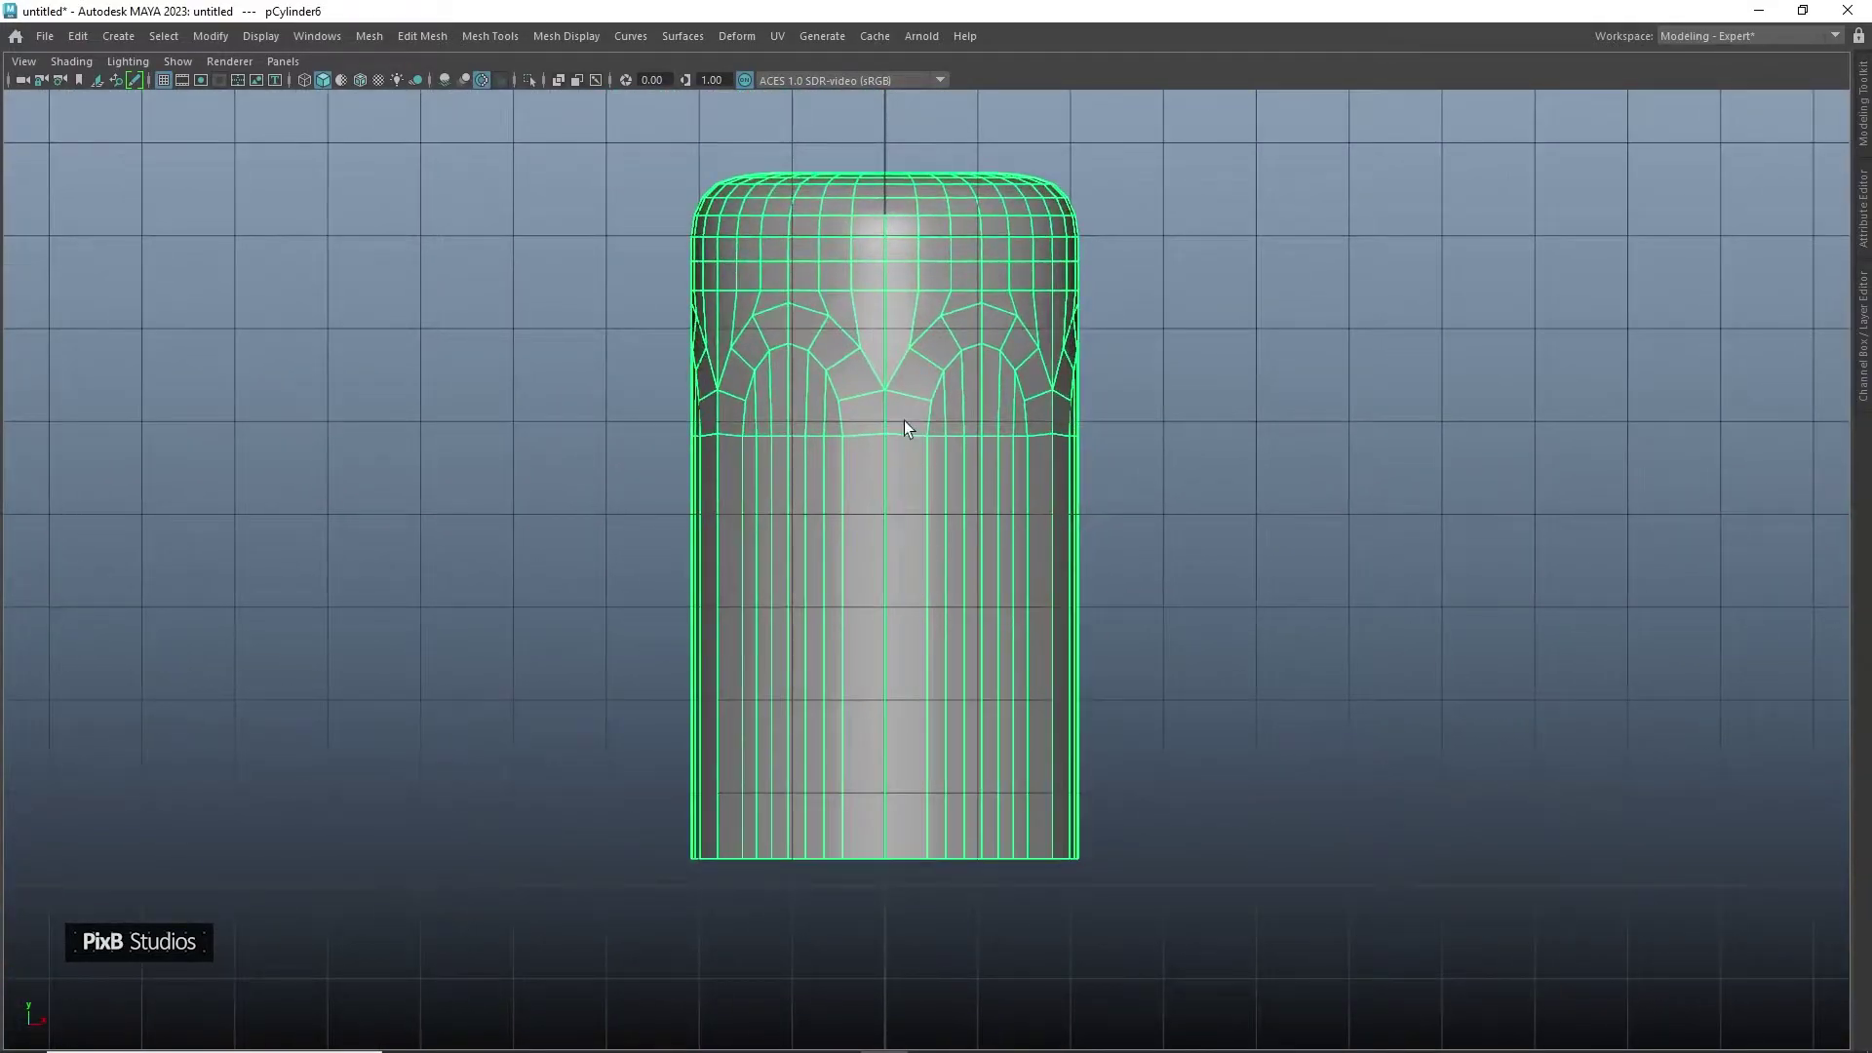
alt+middle_drag(907, 426, 908, 260)
key(ctrl+shift+x)
ctrl+shift+right_drag(892, 273, 939, 279)
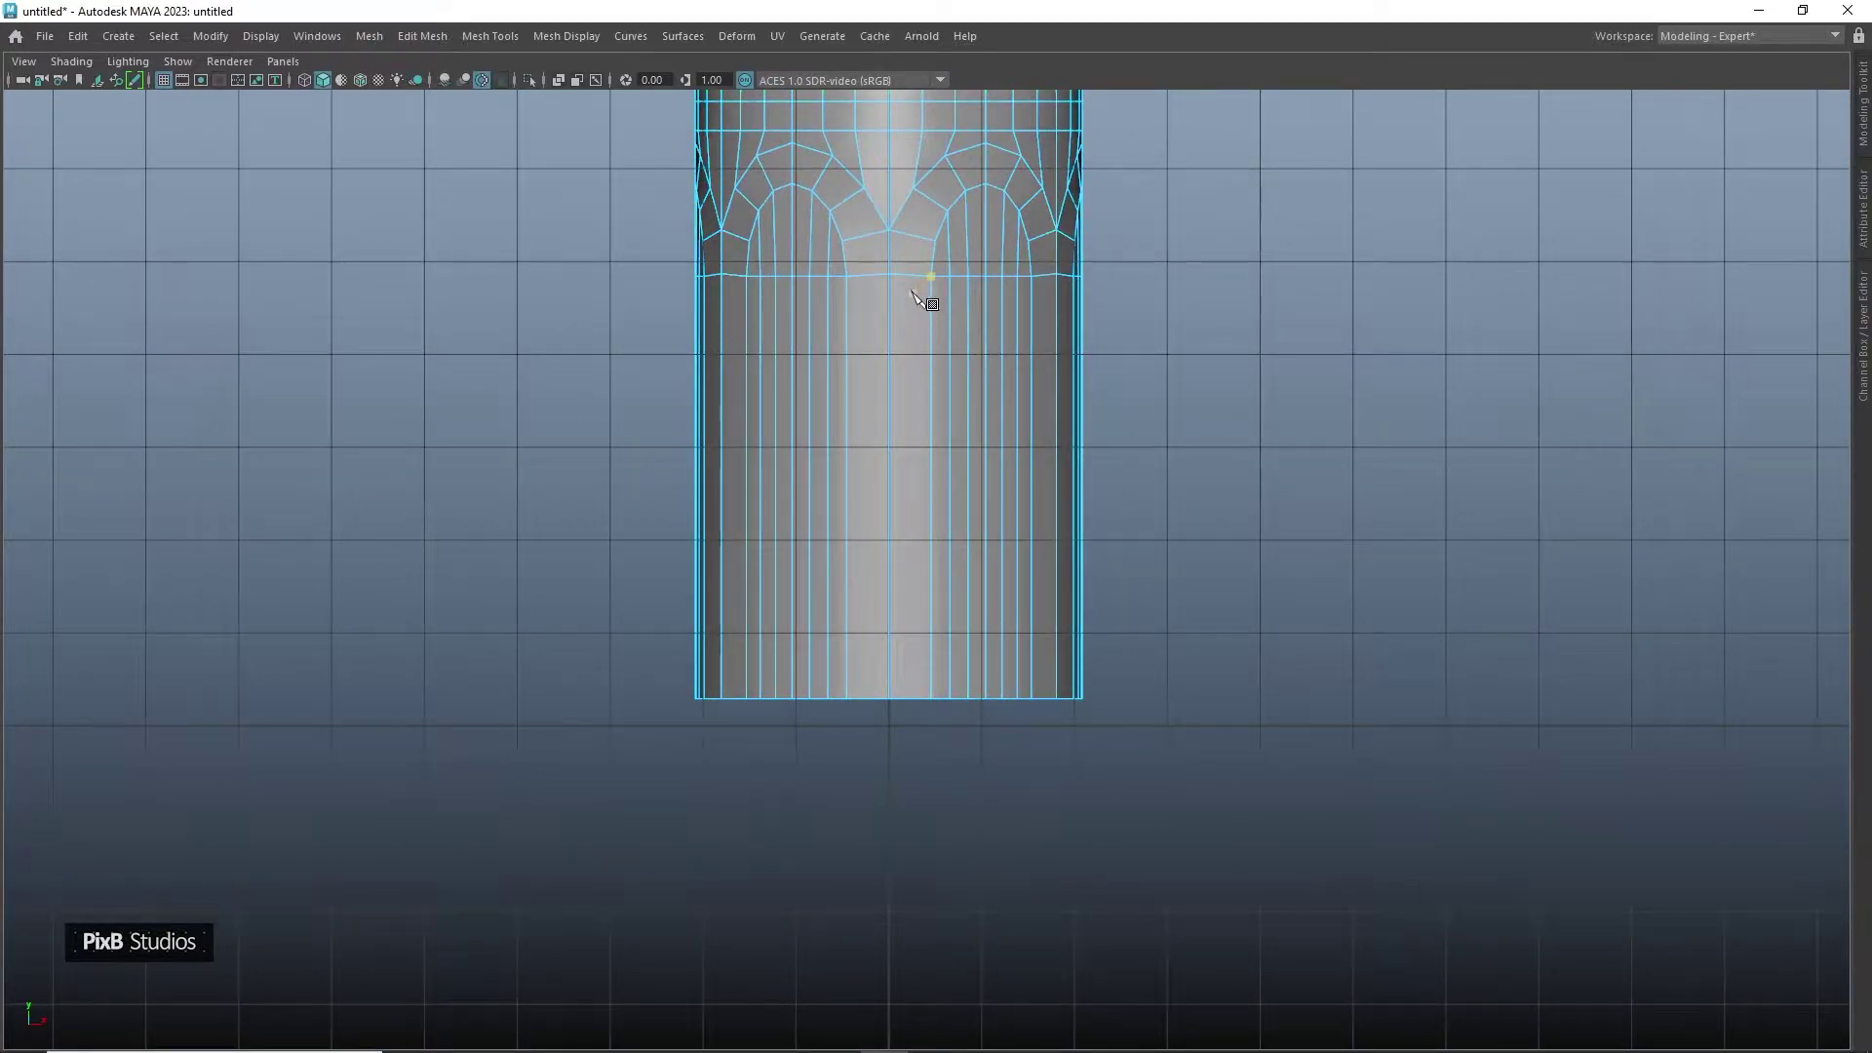
key(Return)
Extrude the cylinder's bottom edge loop, moving it down and scaling it inward to form a sloped edge
alt+middle_drag(901, 575, 910, 361)
double_click(926, 600)
key(ctrl+e)
key(r)
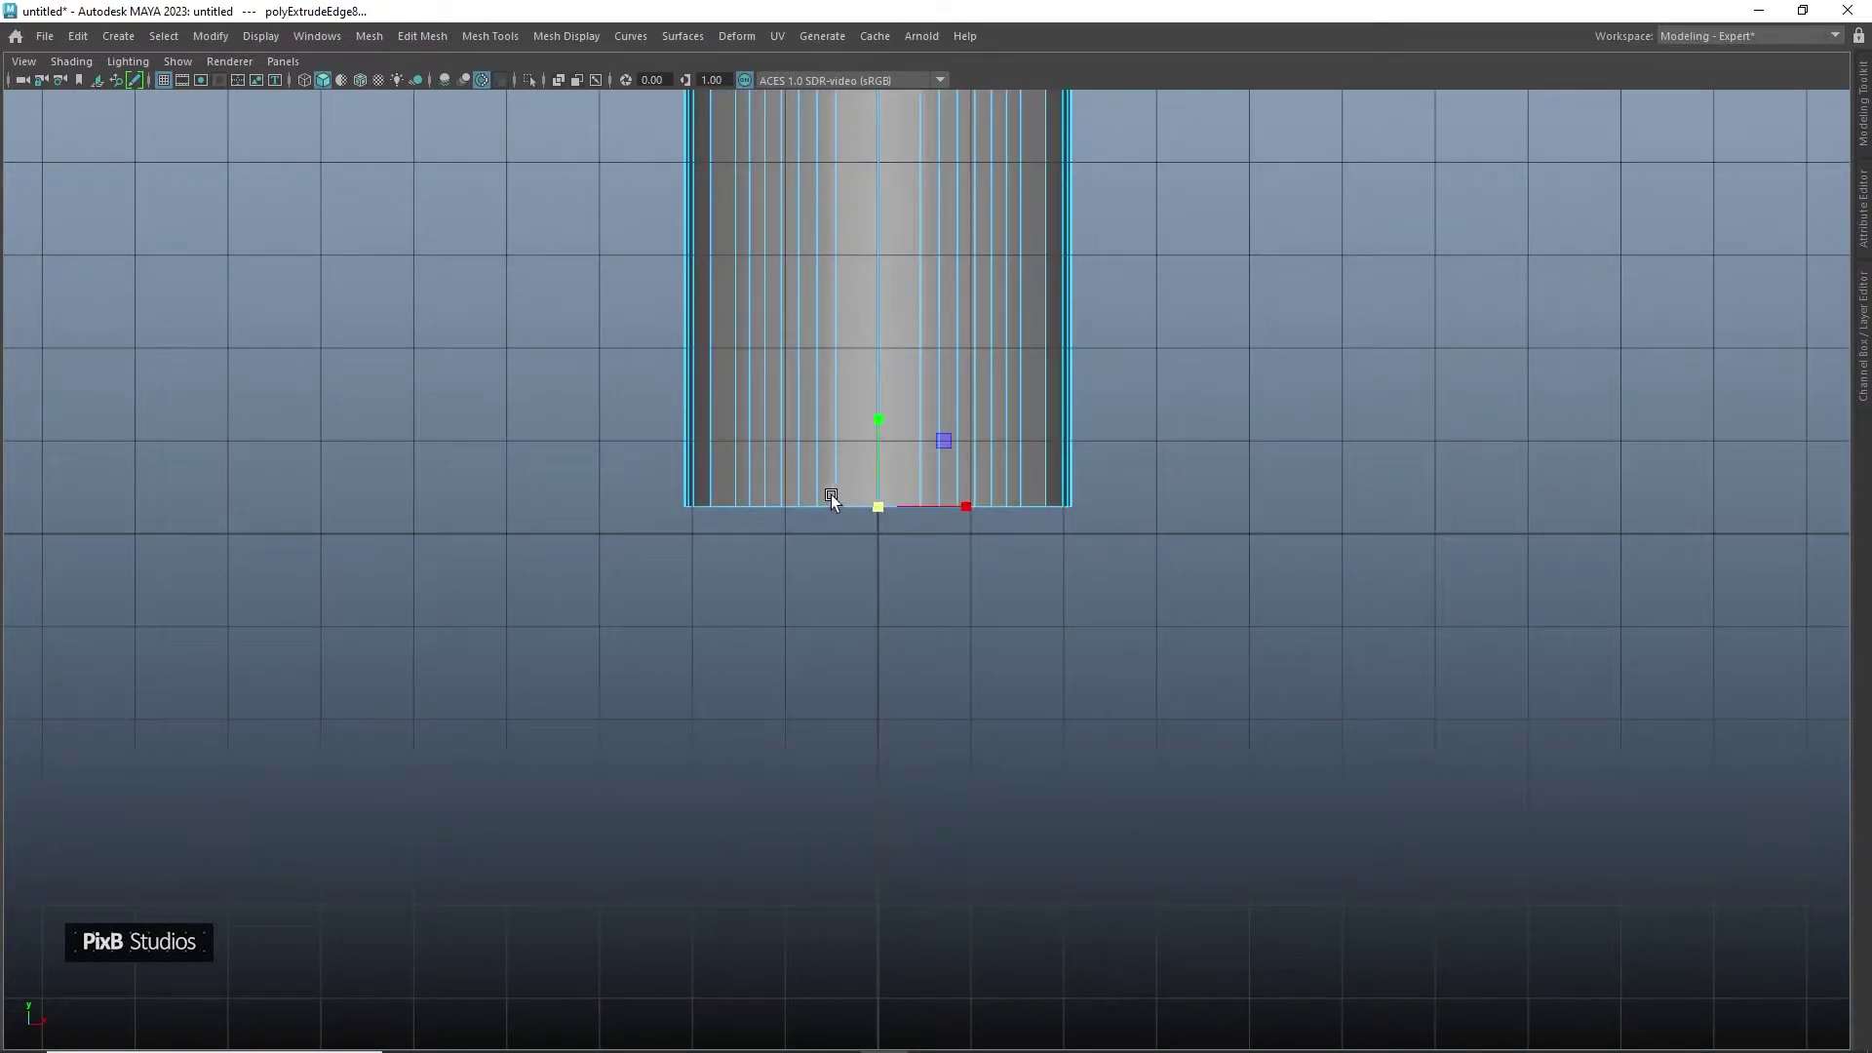
drag(878, 431, 873, 453)
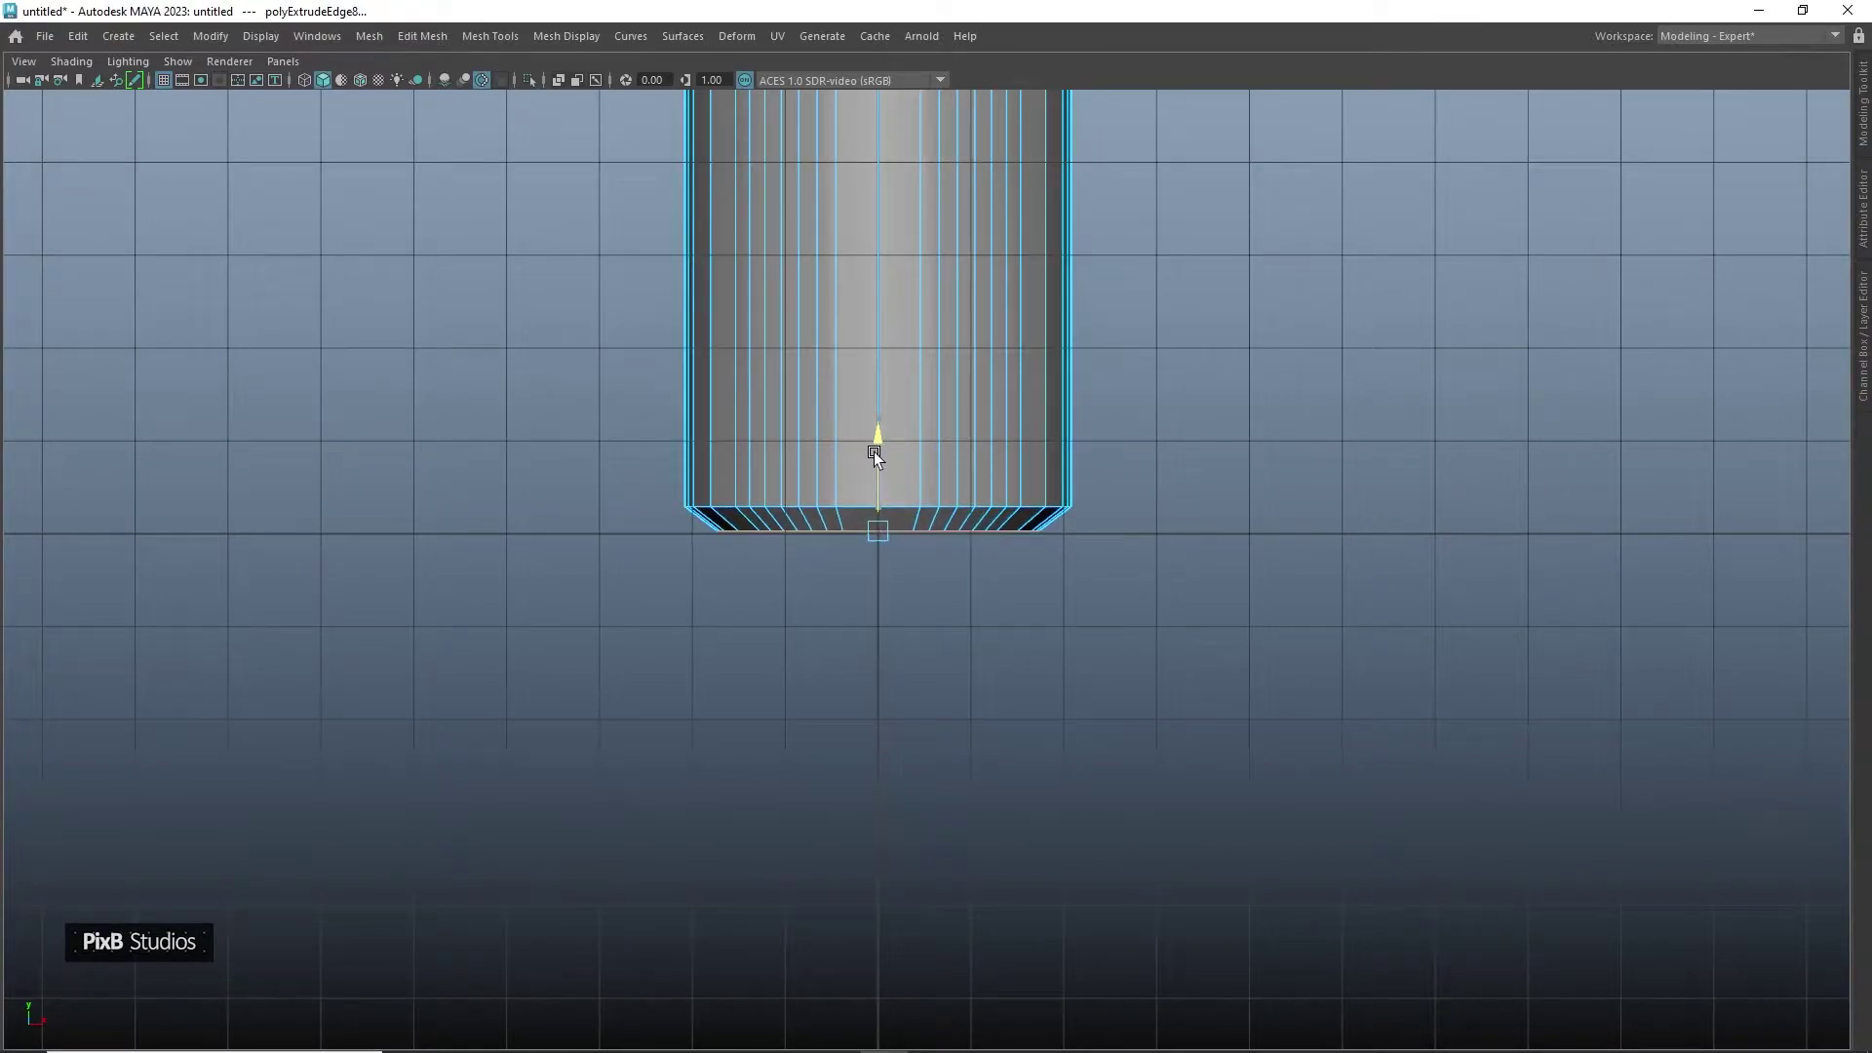
click(878, 531)
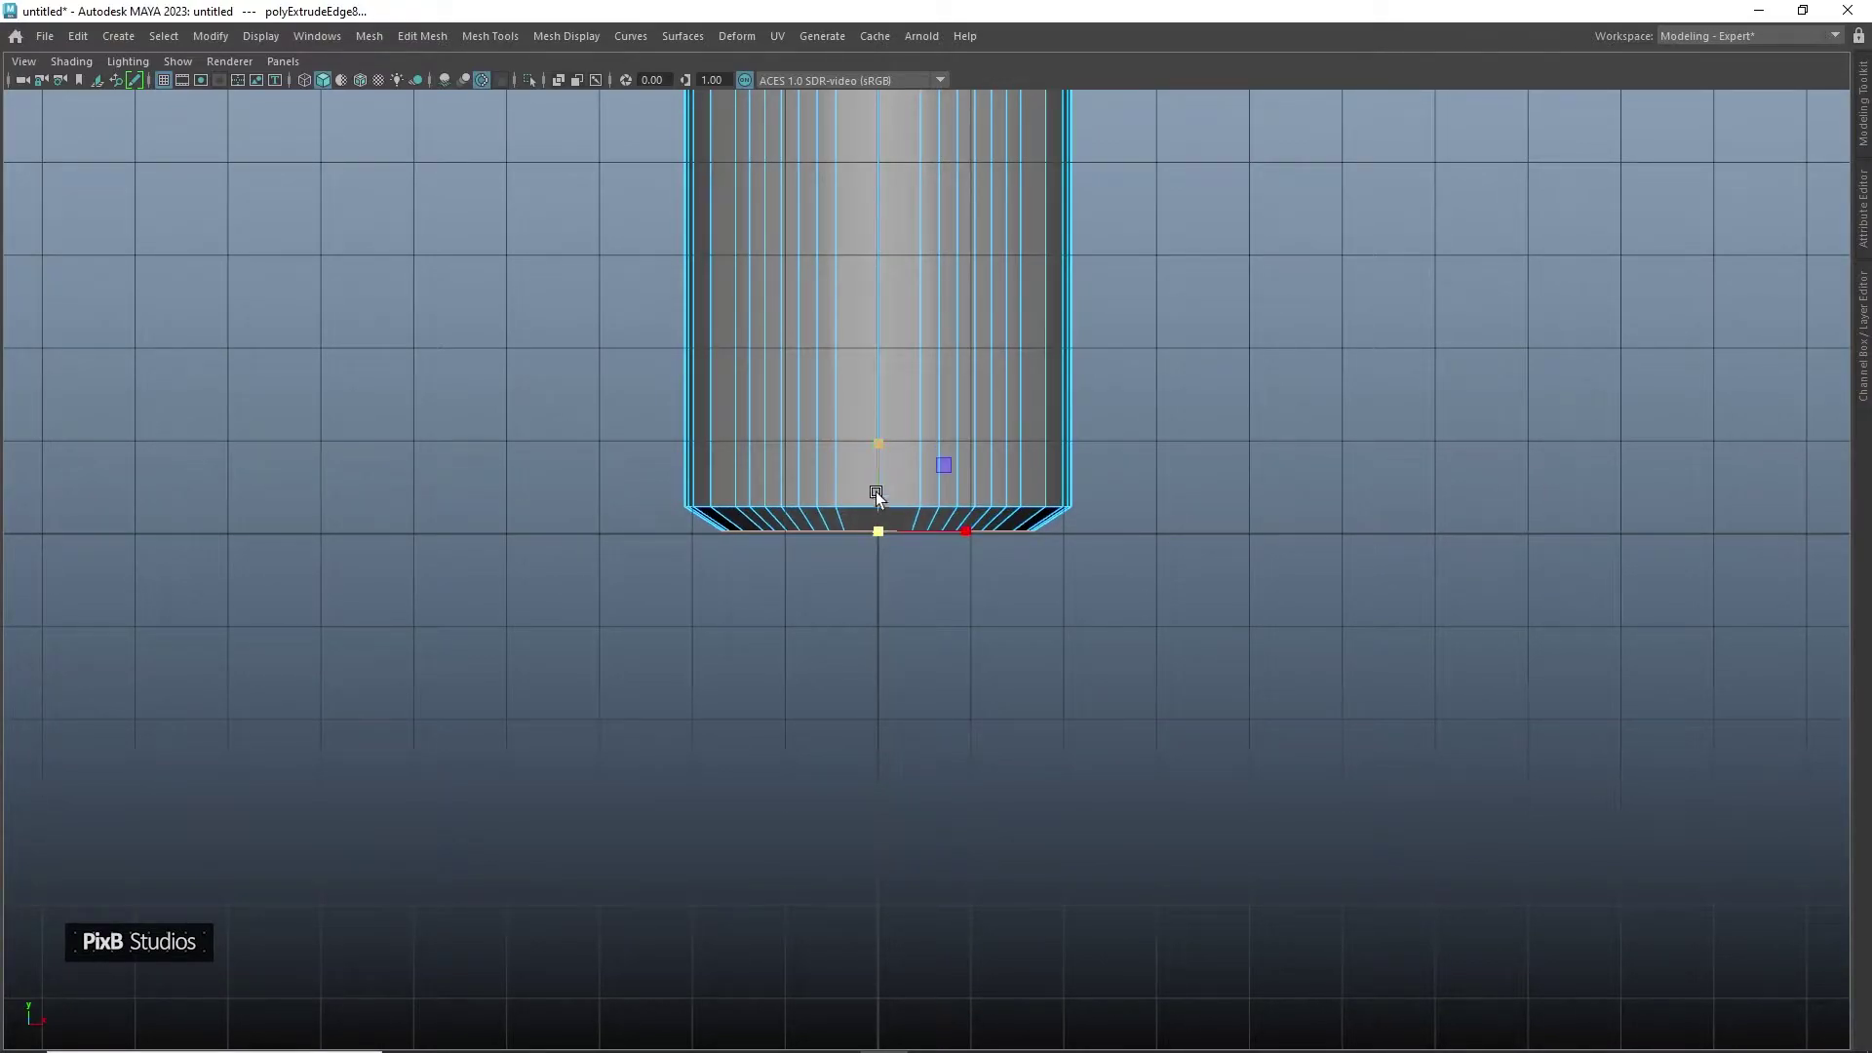
click(878, 532)
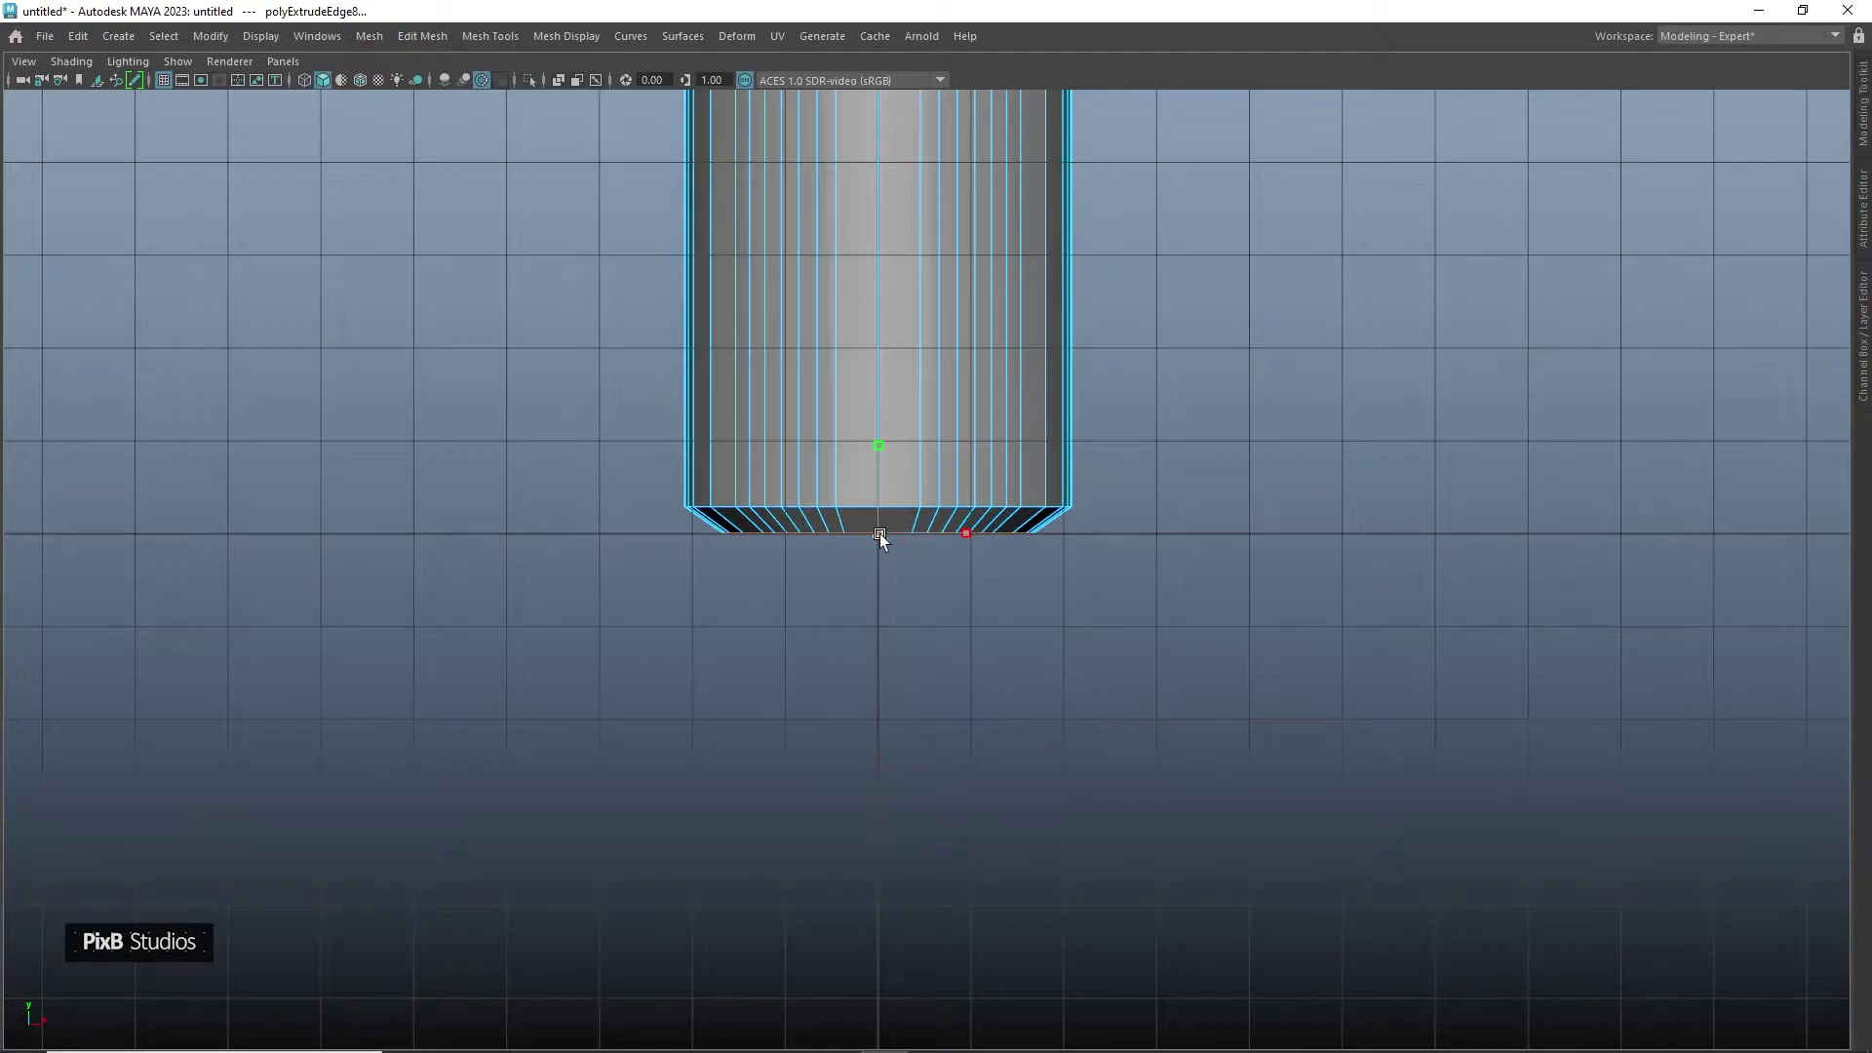
Extrude the narrowed bottom edge loop straight down to form a short neck
alt+middle_drag(891, 555, 875, 435)
key(ctrl+e)
drag(860, 355, 860, 447)
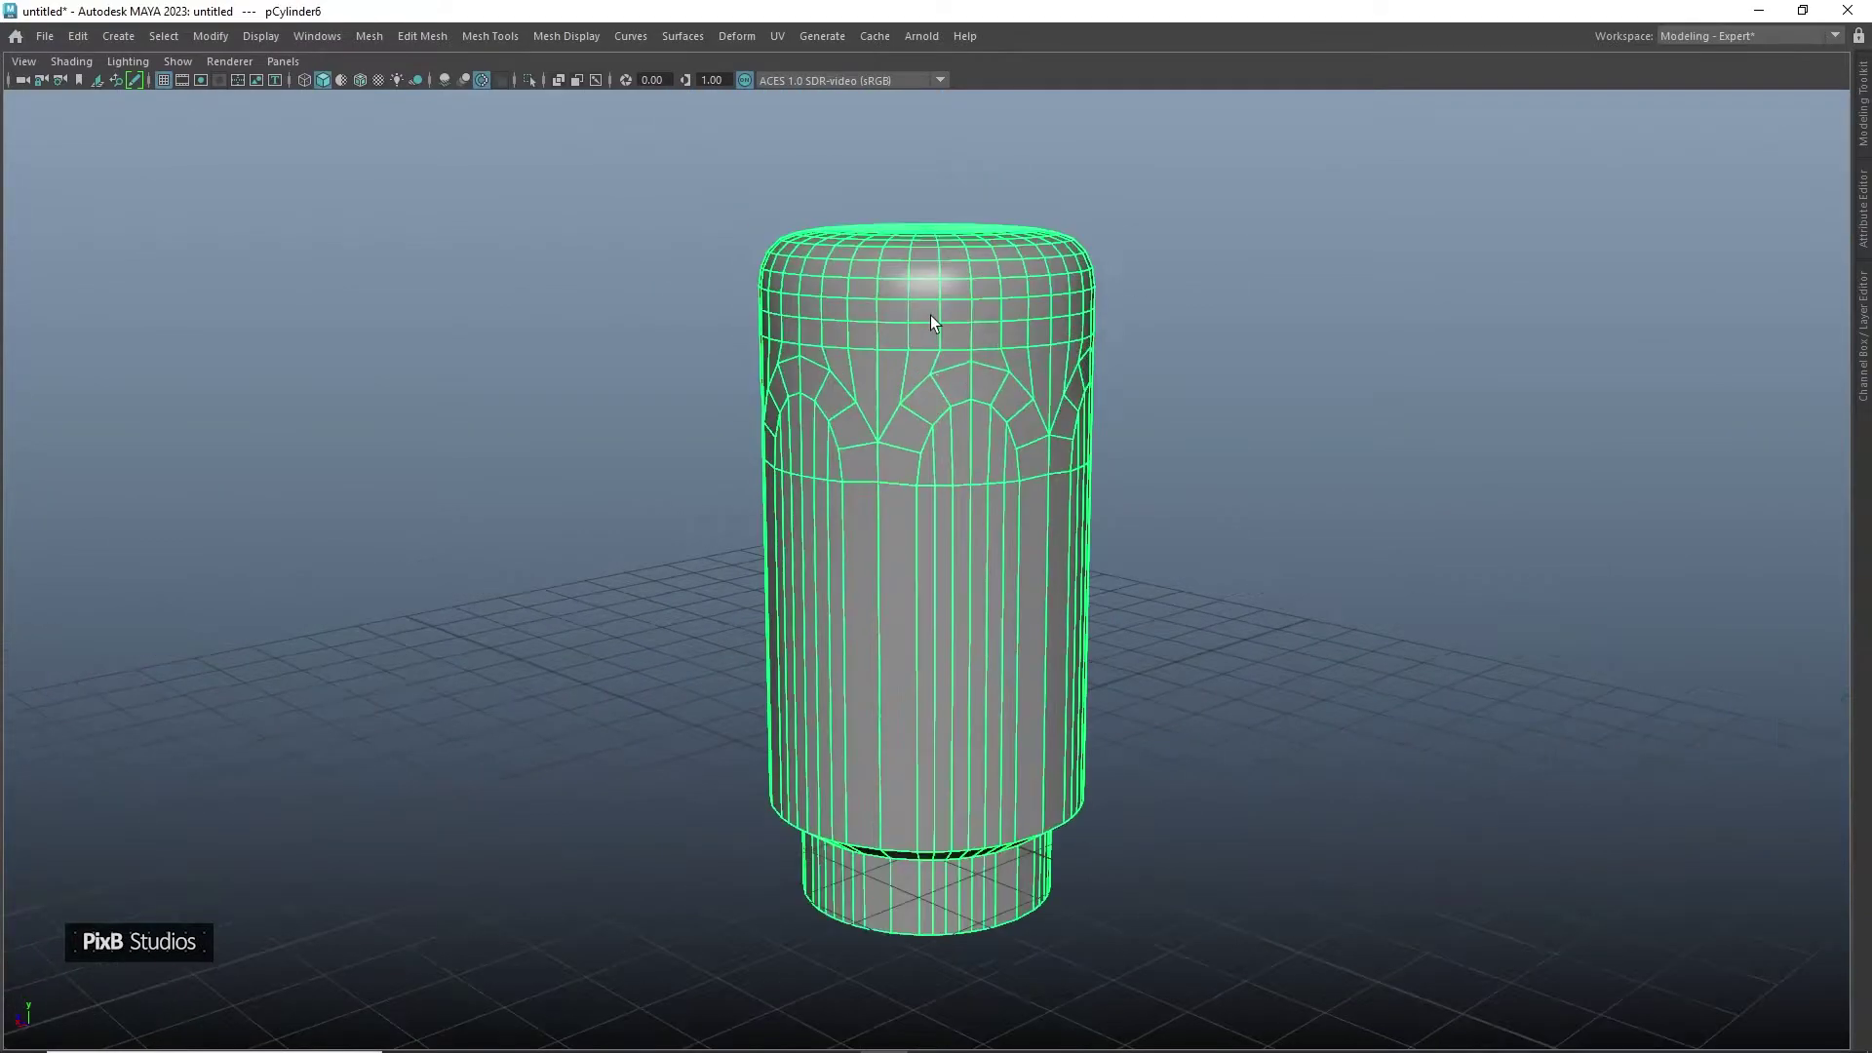
Select the arch band faces and the vertical strips between the arches around the cylinder in the front view
key(space)
drag(956, 376, 963, 417)
right_drag(922, 310, 927, 352)
click(898, 419)
shift+double_click(898, 419)
shift+click(864, 419)
shift+double_click(868, 439)
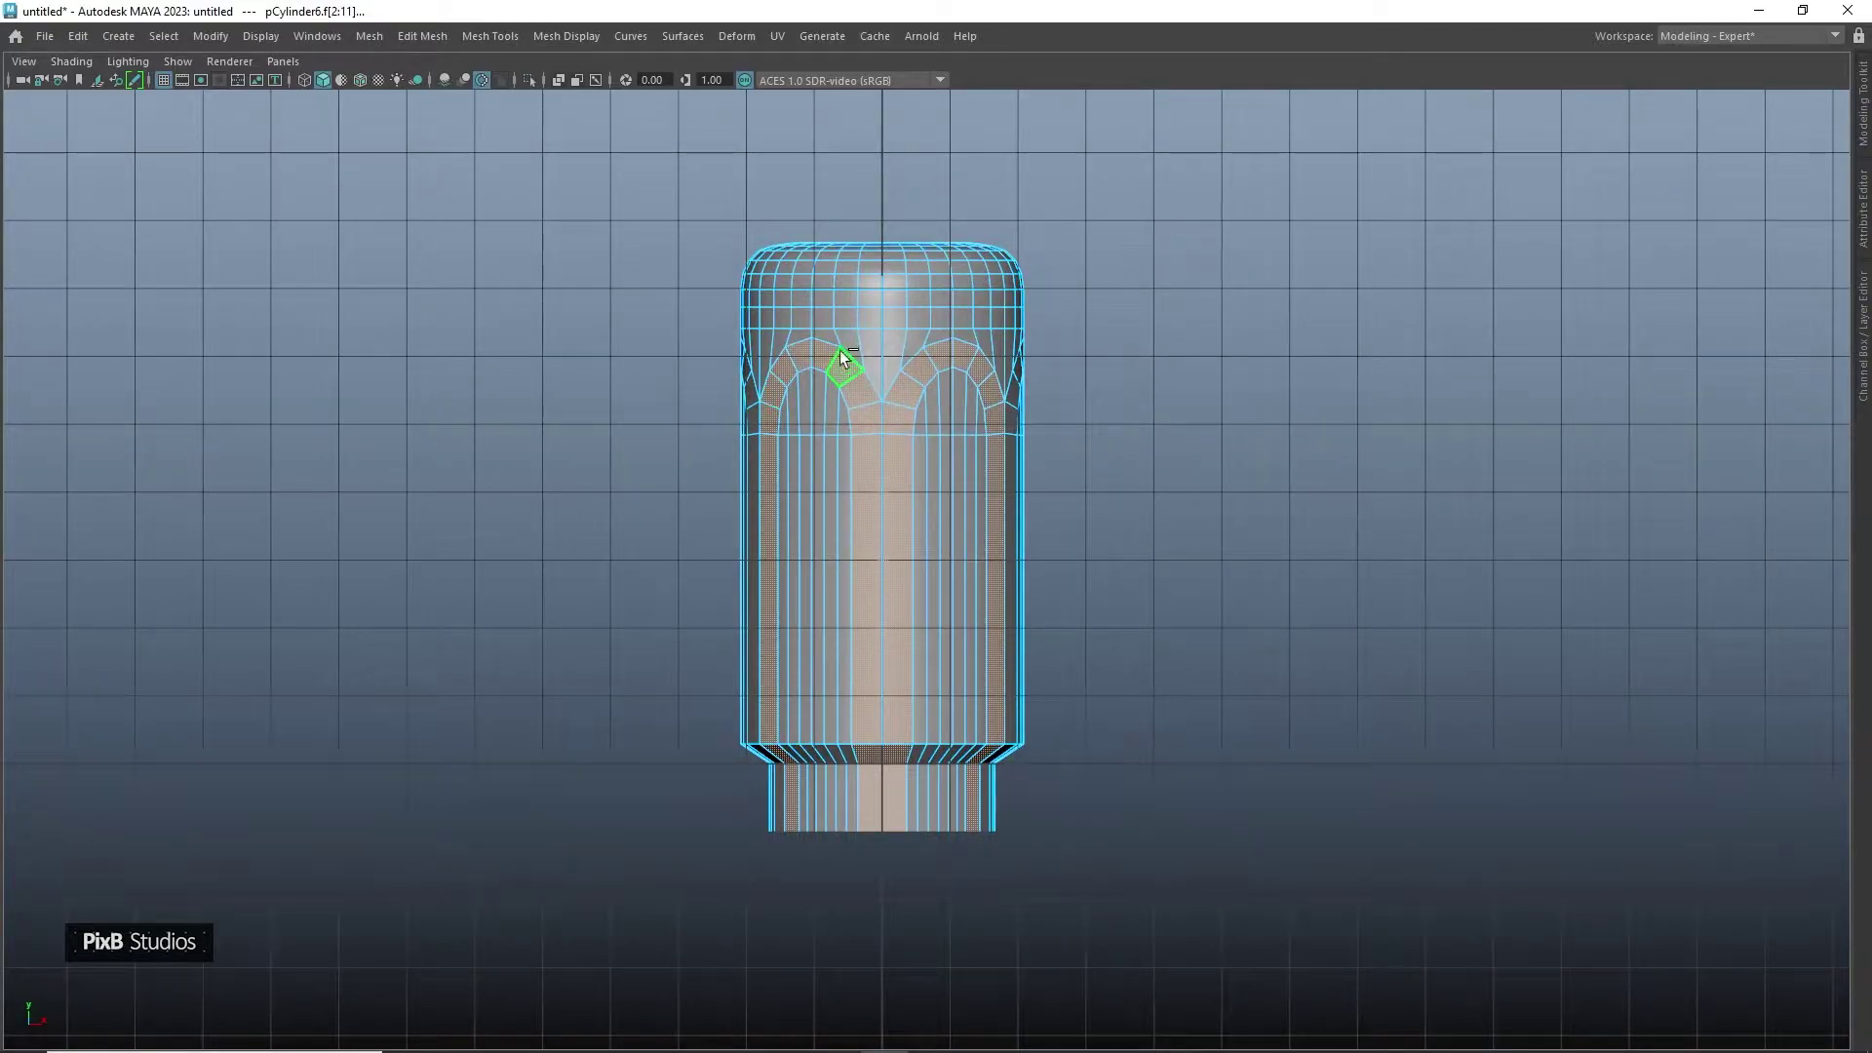
Add the faces of the cap and upper wall to the selection, and deselect the sloped bottom edge and neck faces
key(space)
drag(746, 317, 804, 217)
alt+drag(901, 408, 993, 355)
key(space)
alt+middle_drag(1039, 345, 1036, 387)
ctrl+shift+drag(584, 198, 1163, 392)
alt+middle_drag(1054, 727, 1068, 554)
ctrl+drag(753, 670, 646, 628)
Hide the grid in the perspective view and check the face selection from the cylinder's underside
key(space)
drag(916, 500, 426, 167)
click(161, 78)
alt+drag(795, 344, 995, 378)
alt+right_drag(995, 378, 1207, 525)
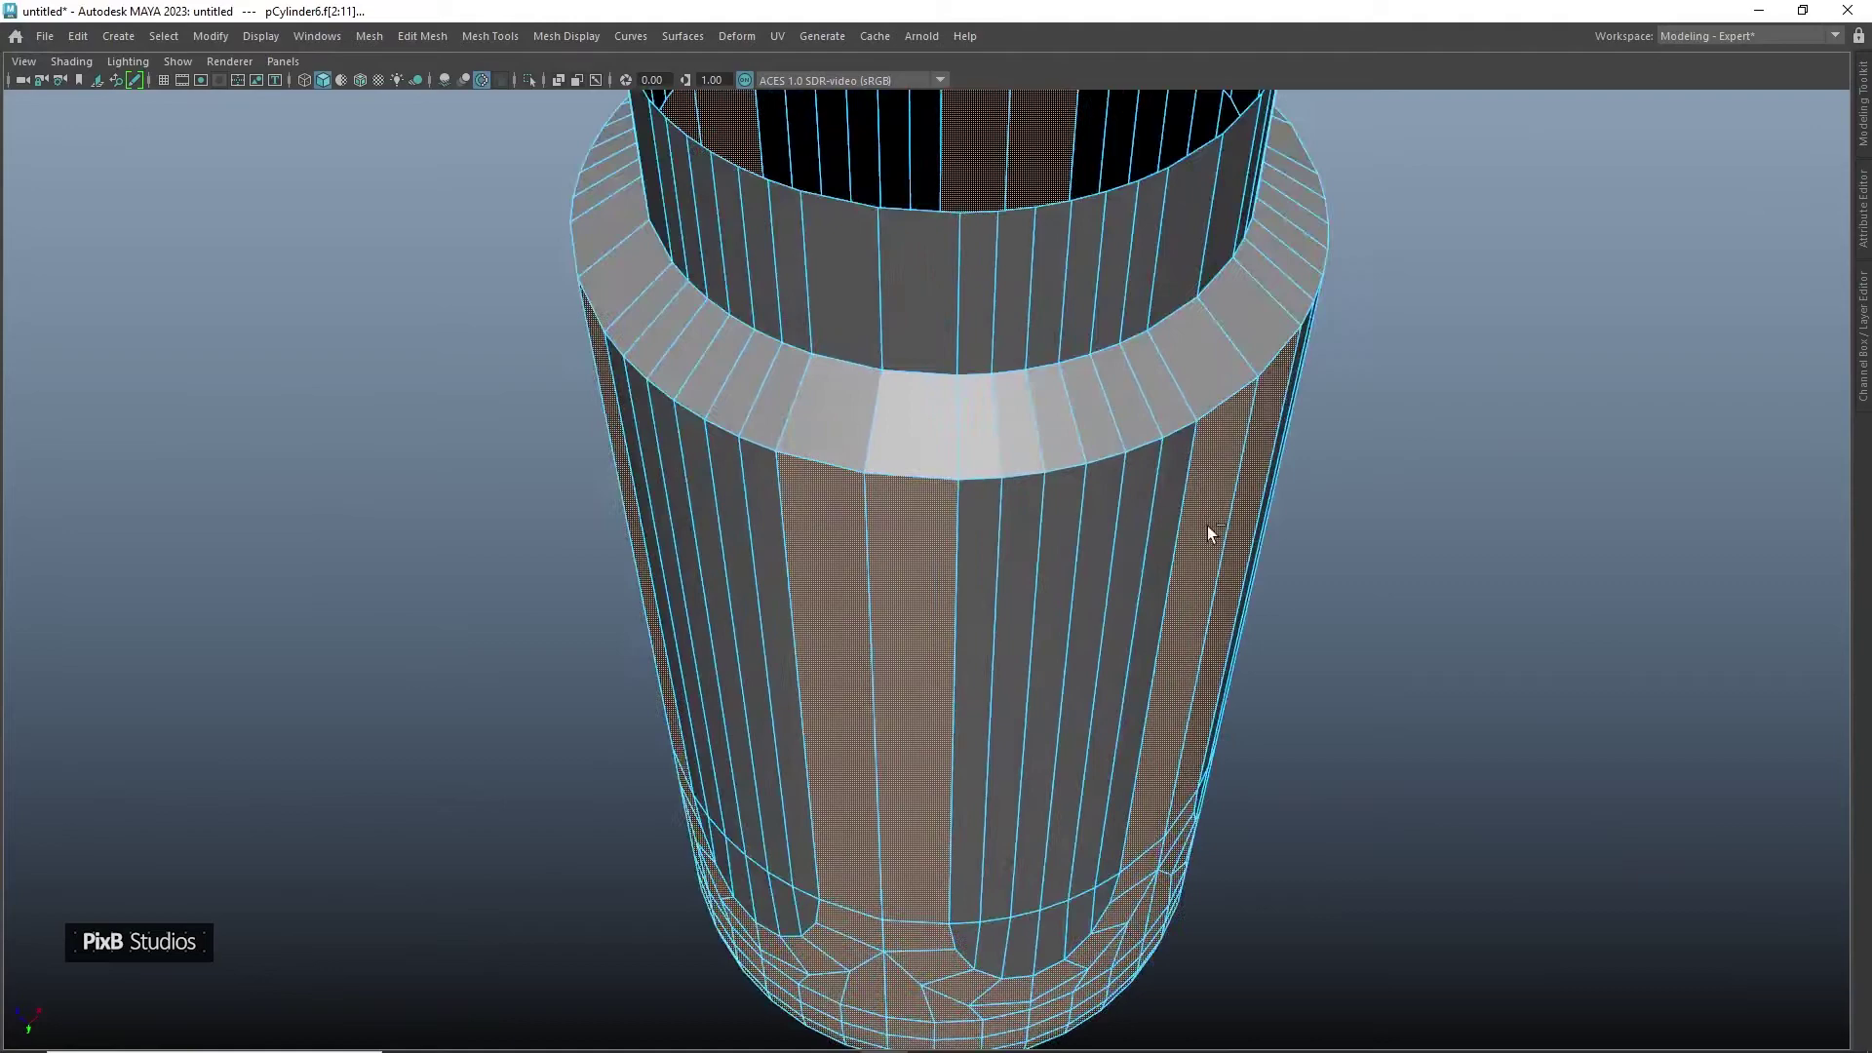
Extrude the selected cap, arch band and strip faces outward with a thickness of 0.525 and an offset of about 0.19
key(ctrl+e)
drag(1422, 320, 795, 392)
alt+drag(795, 392, 921, 347)
drag(1425, 357, 1599, 387)
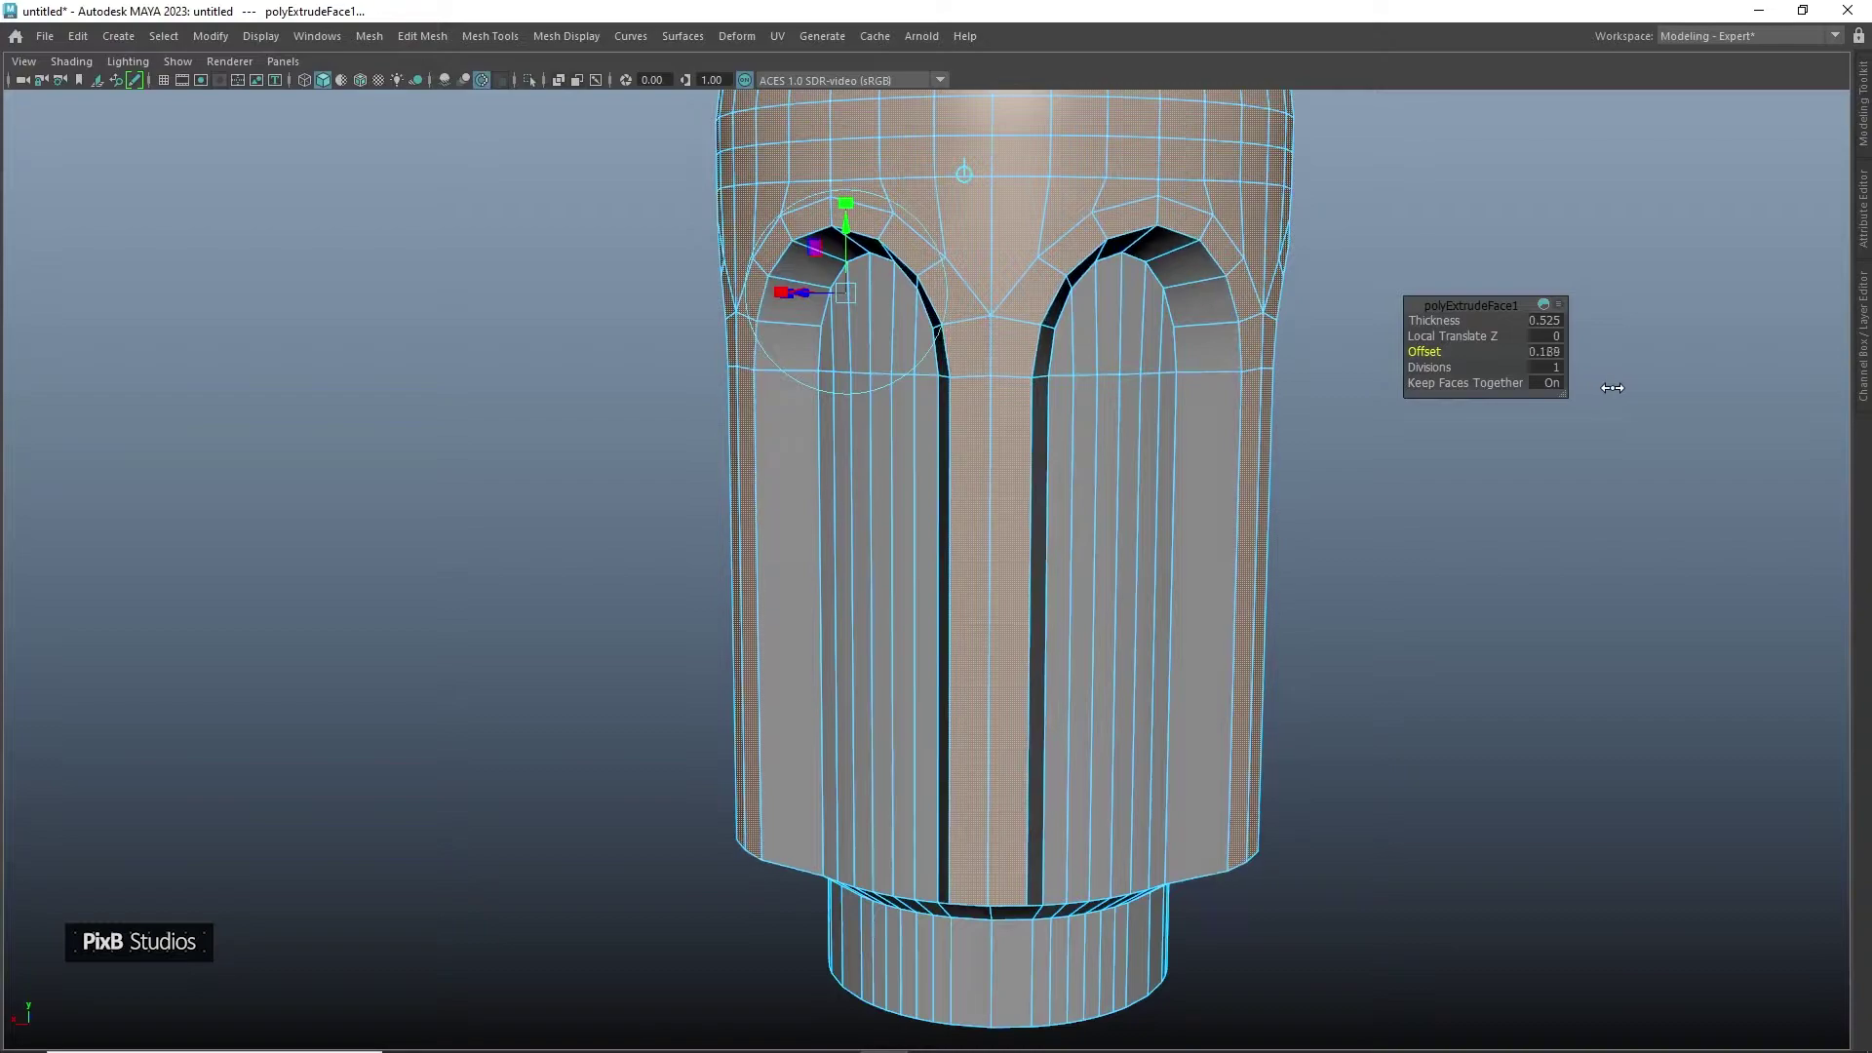
Refine the extrusion to a thickness of about 0.57 and an offset of about 0.2, checking the relief from below
alt+drag(1238, 489, 1123, 371)
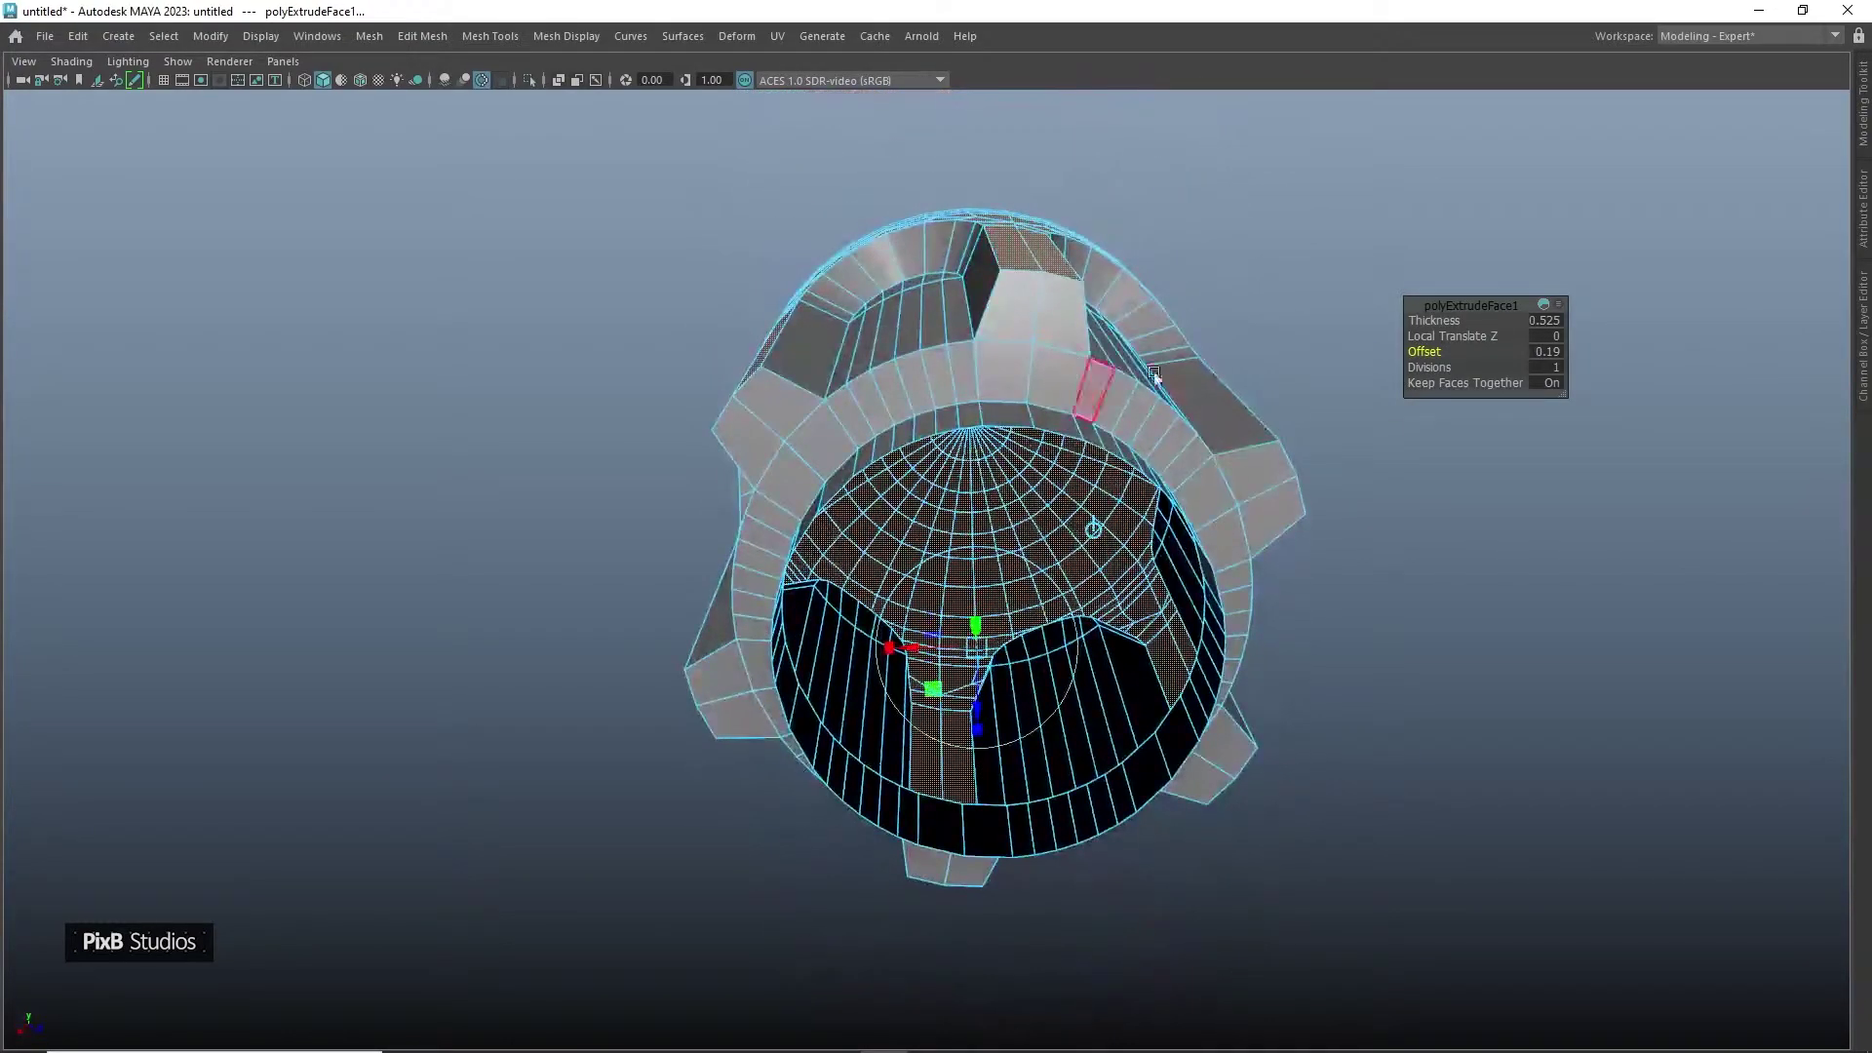
drag(1432, 320, 1473, 322)
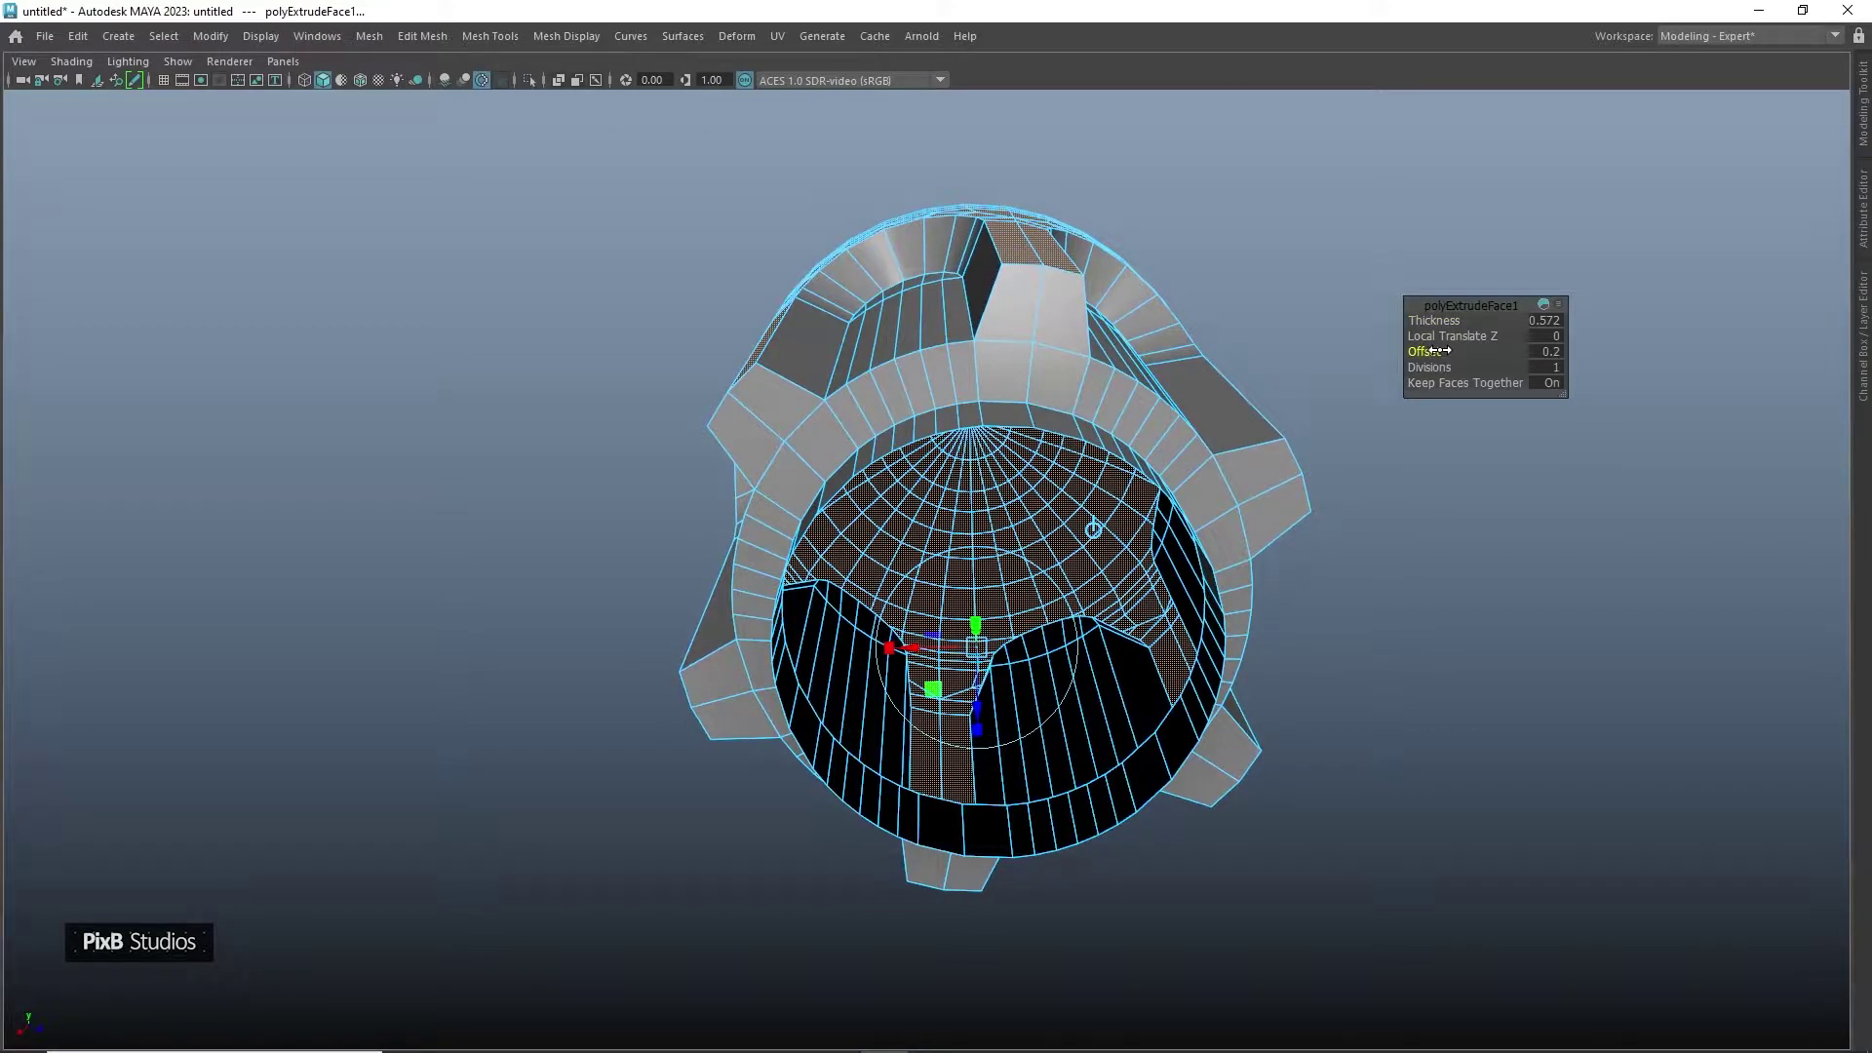
alt+drag(947, 380, 1007, 335)
middle_drag(1007, 334, 945, 348)
drag(1426, 317, 1447, 318)
alt+drag(987, 442, 942, 468)
double_click(1337, 214)
scroll(962, 475, down, 7)
Lengthen the body by moving all vertices of the lower edge, slope and neck straight down in the front view
click(950, 488)
key(space)
right_drag(902, 527, 810, 542)
scroll(804, 536, down, 1)
drag(659, 483, 774, 563)
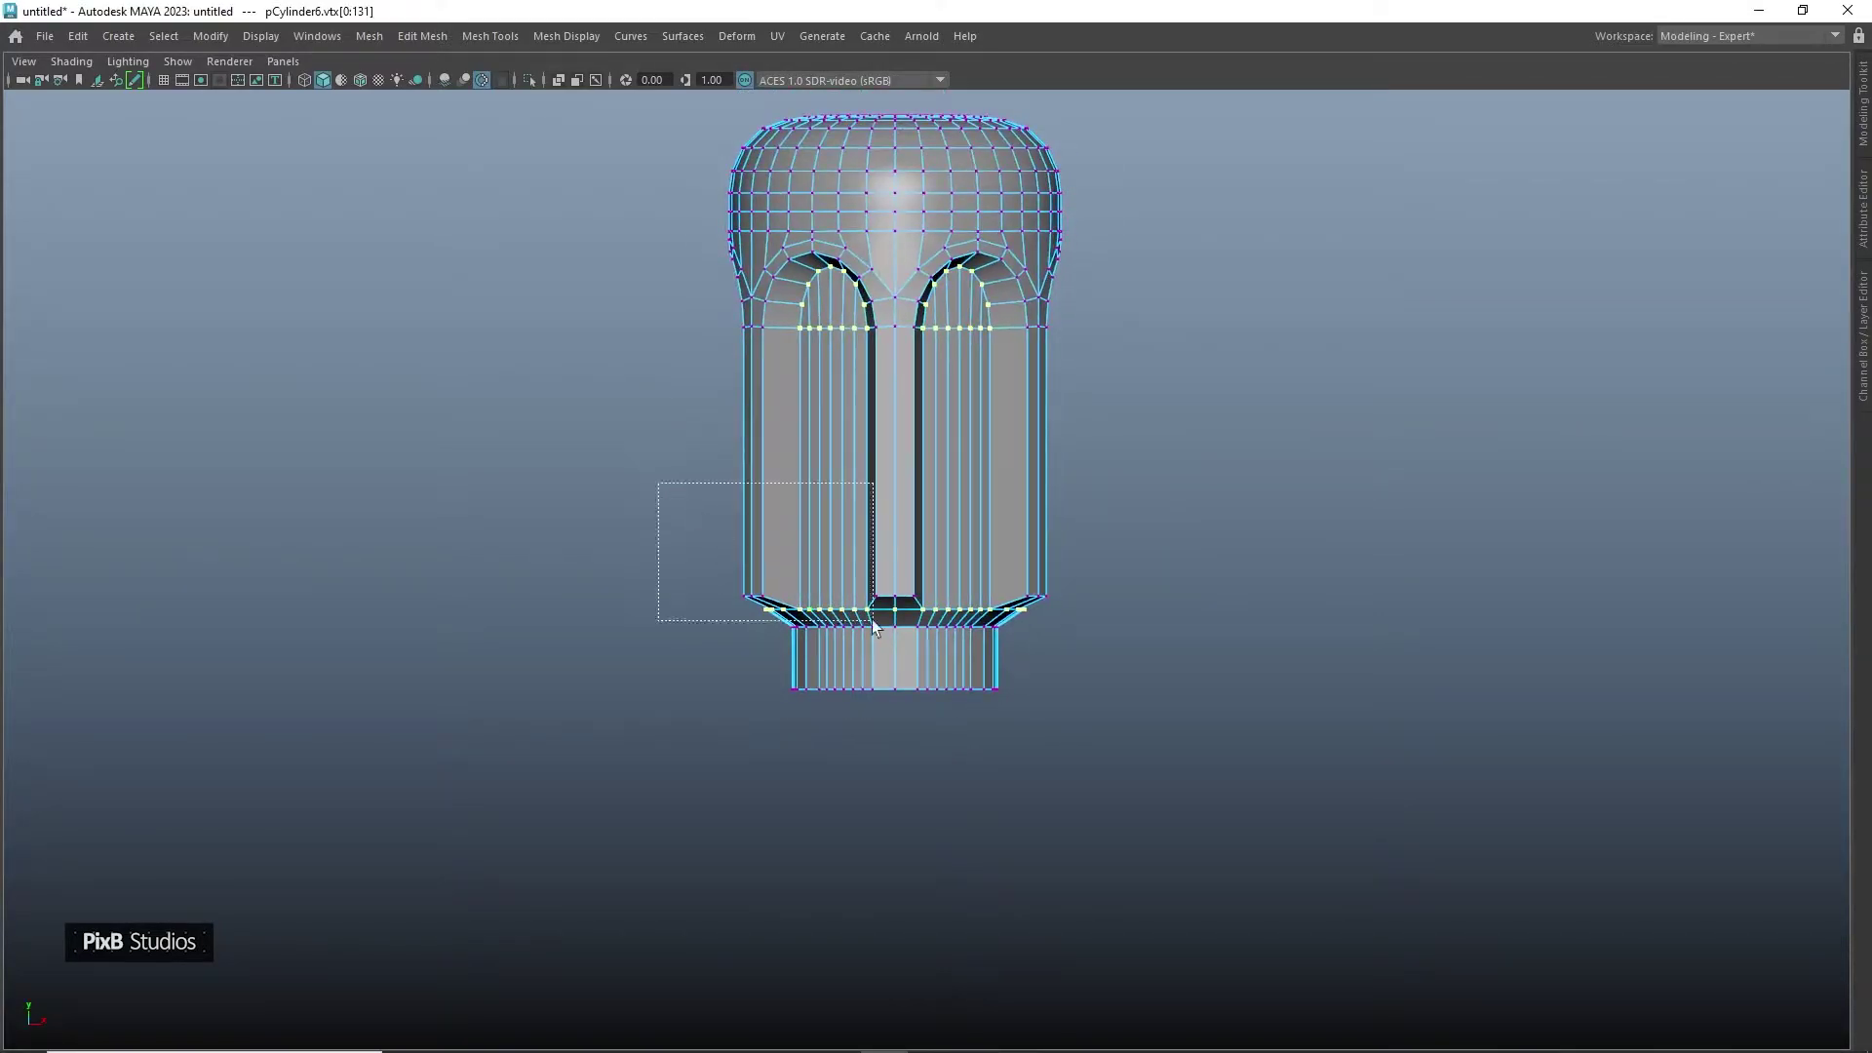
drag(893, 544, 903, 691)
key(F8)
key(3)
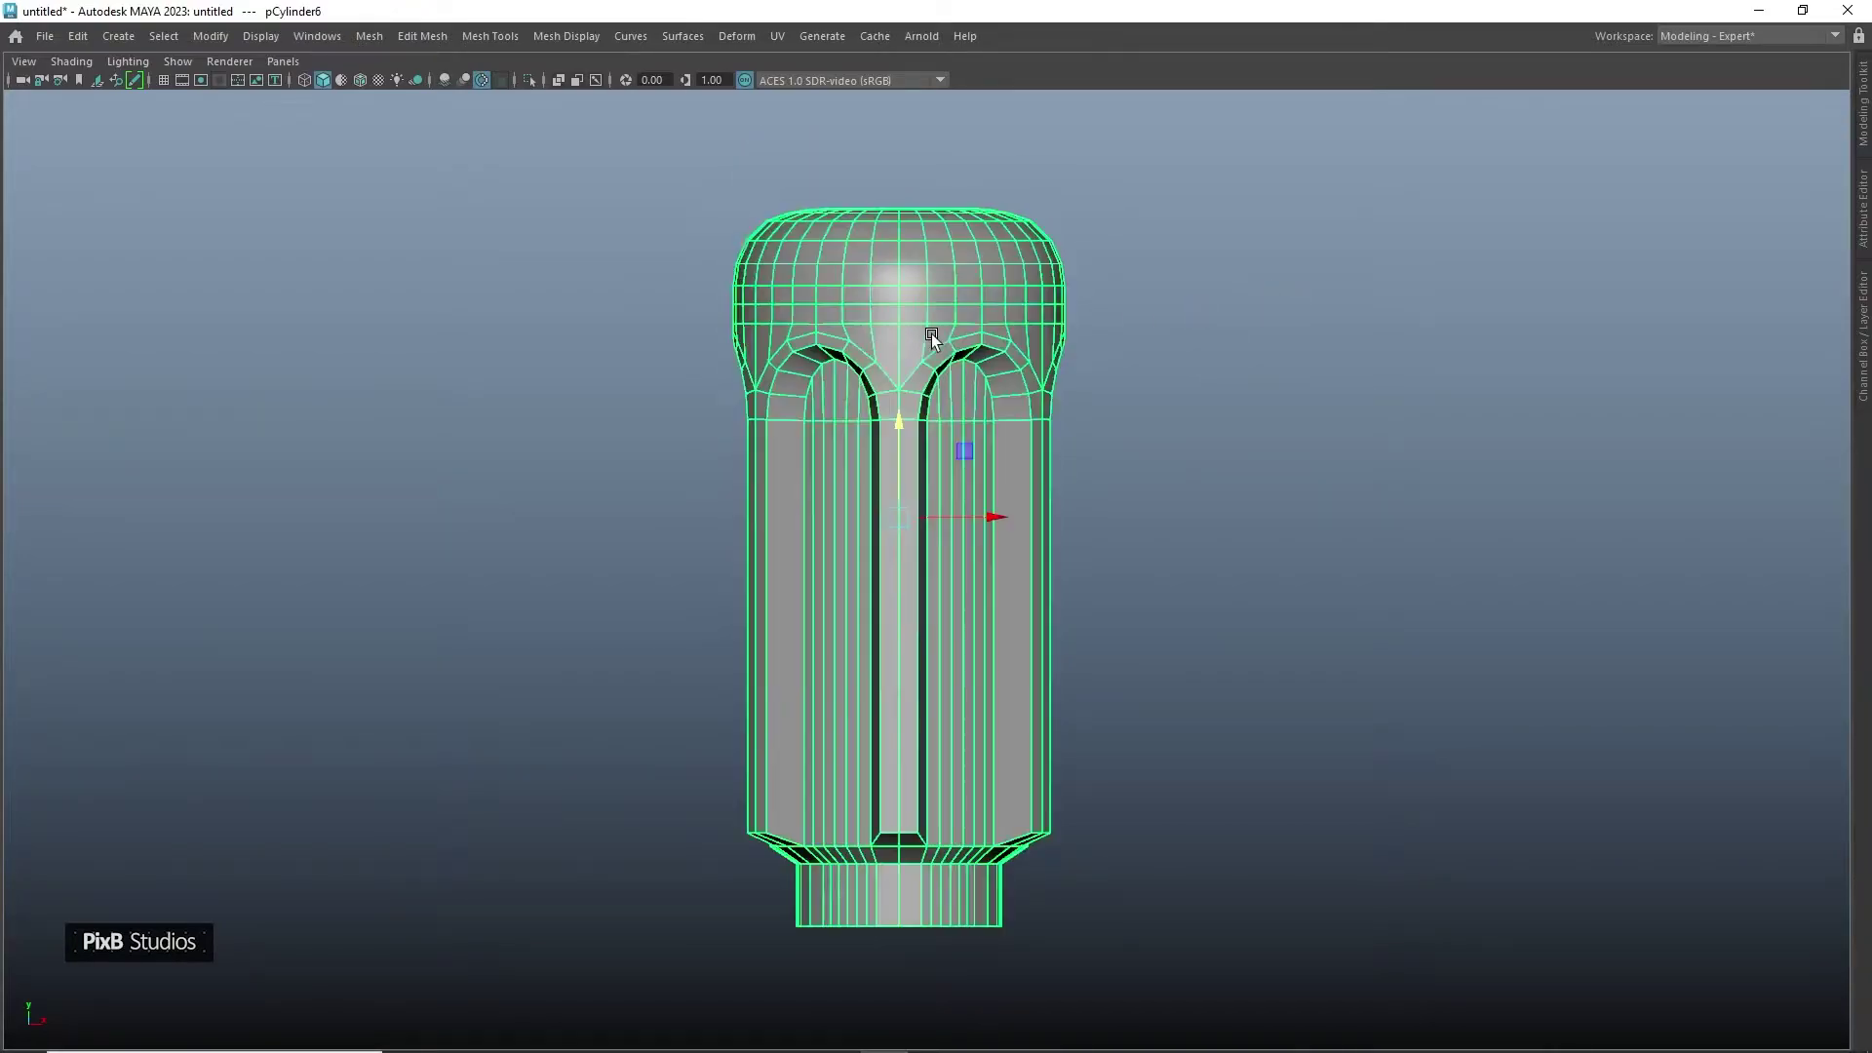
Examine the lengthened model's cap, arches and grooves in the perspective view
click(1149, 306)
click(967, 304)
key(space)
drag(967, 304, 997, 184)
key(f)
alt+drag(1080, 308, 1121, 609)
click(1257, 298)
alt+drag(1252, 297, 1013, 263)
click(1002, 282)
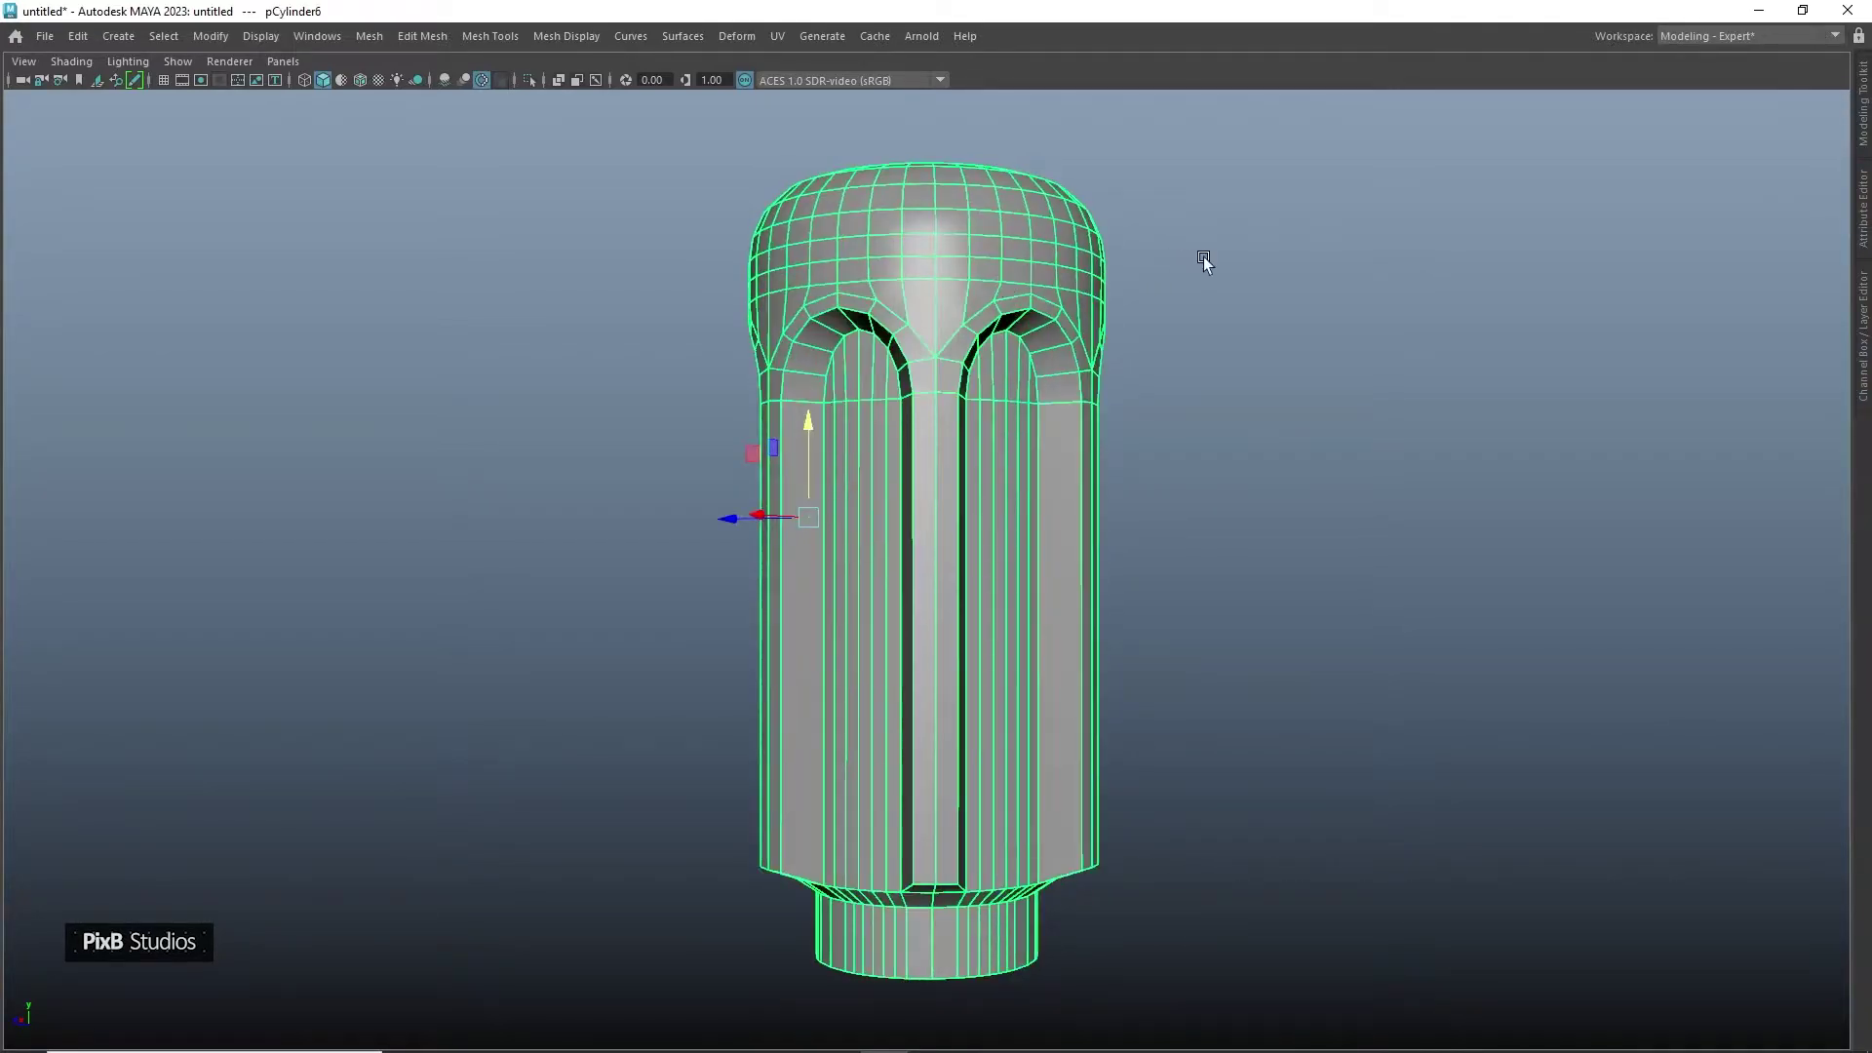
scroll(1018, 304, up, 2)
alt+middle_drag(1018, 305, 1014, 267)
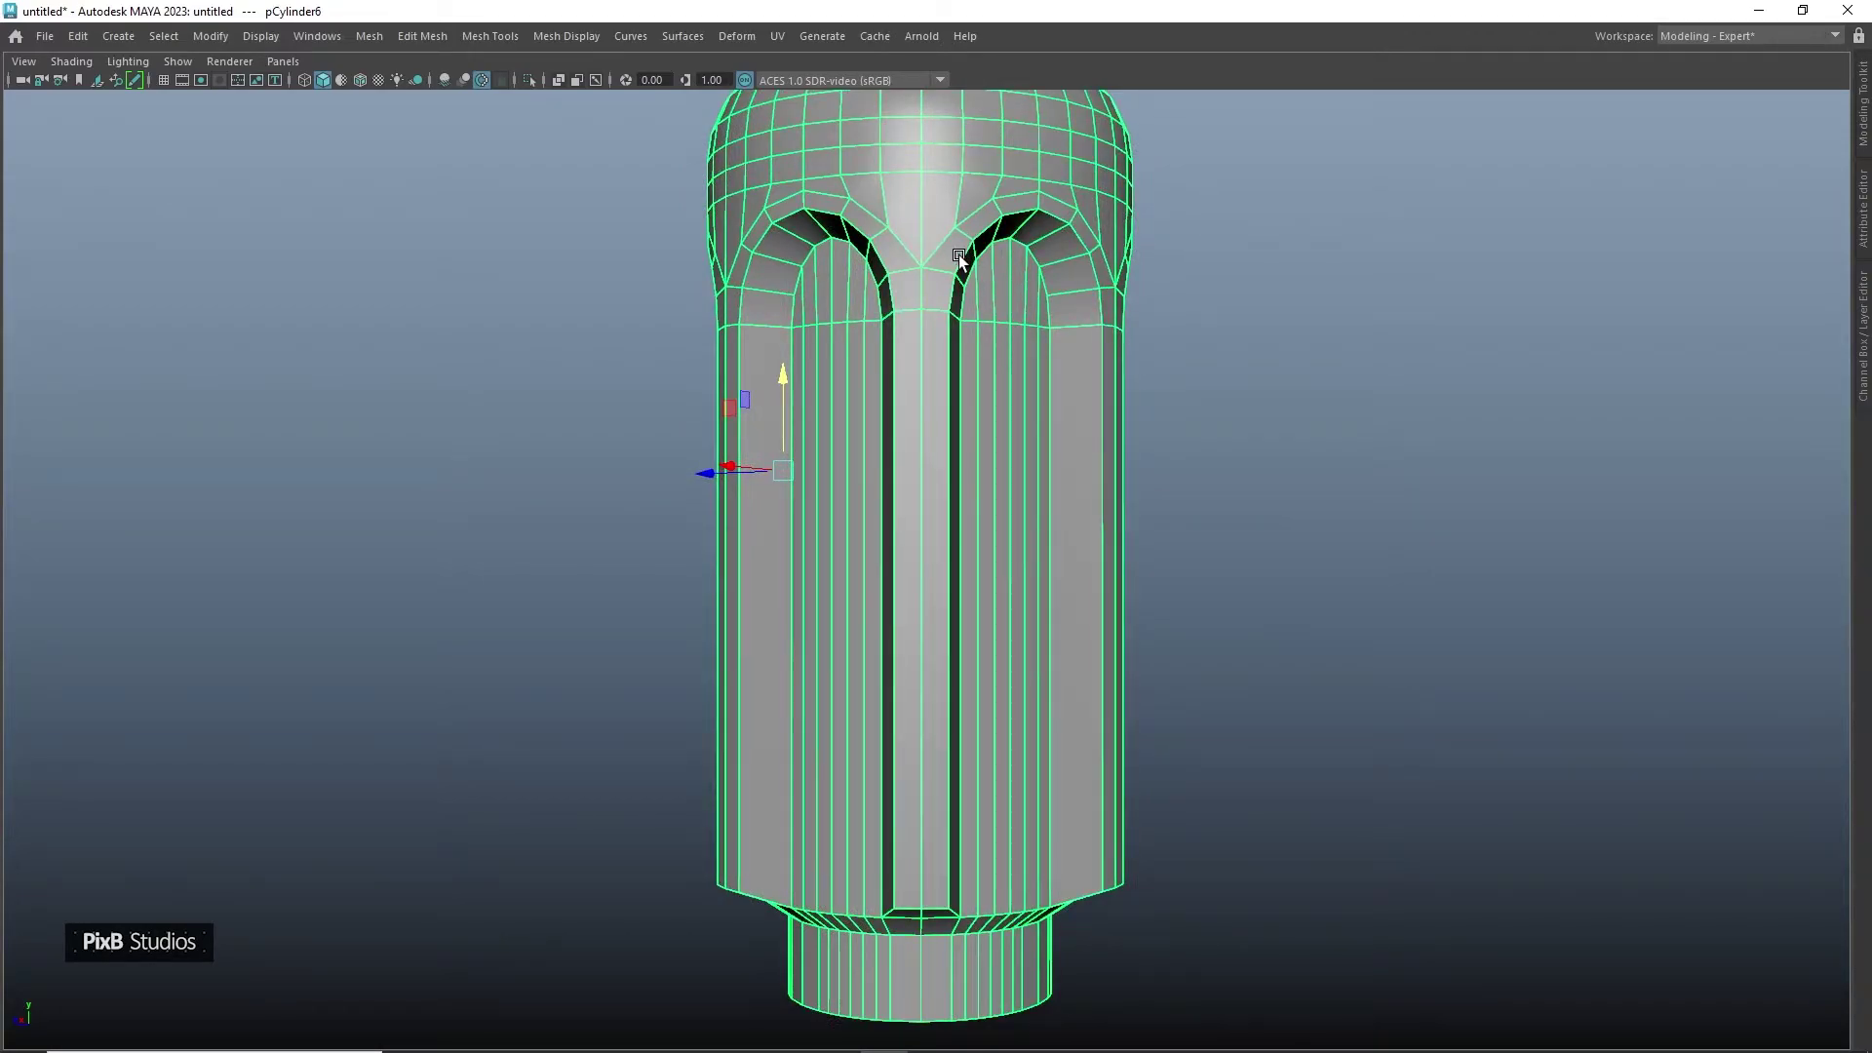
Try to rotate the model about its vertical axis in the front view, and undo the rotation
alt+drag(955, 343, 925, 279)
key(space)
key(f)
alt+right_drag(955, 415, 930, 342)
alt+middle_drag(930, 341, 874, 326)
key(e)
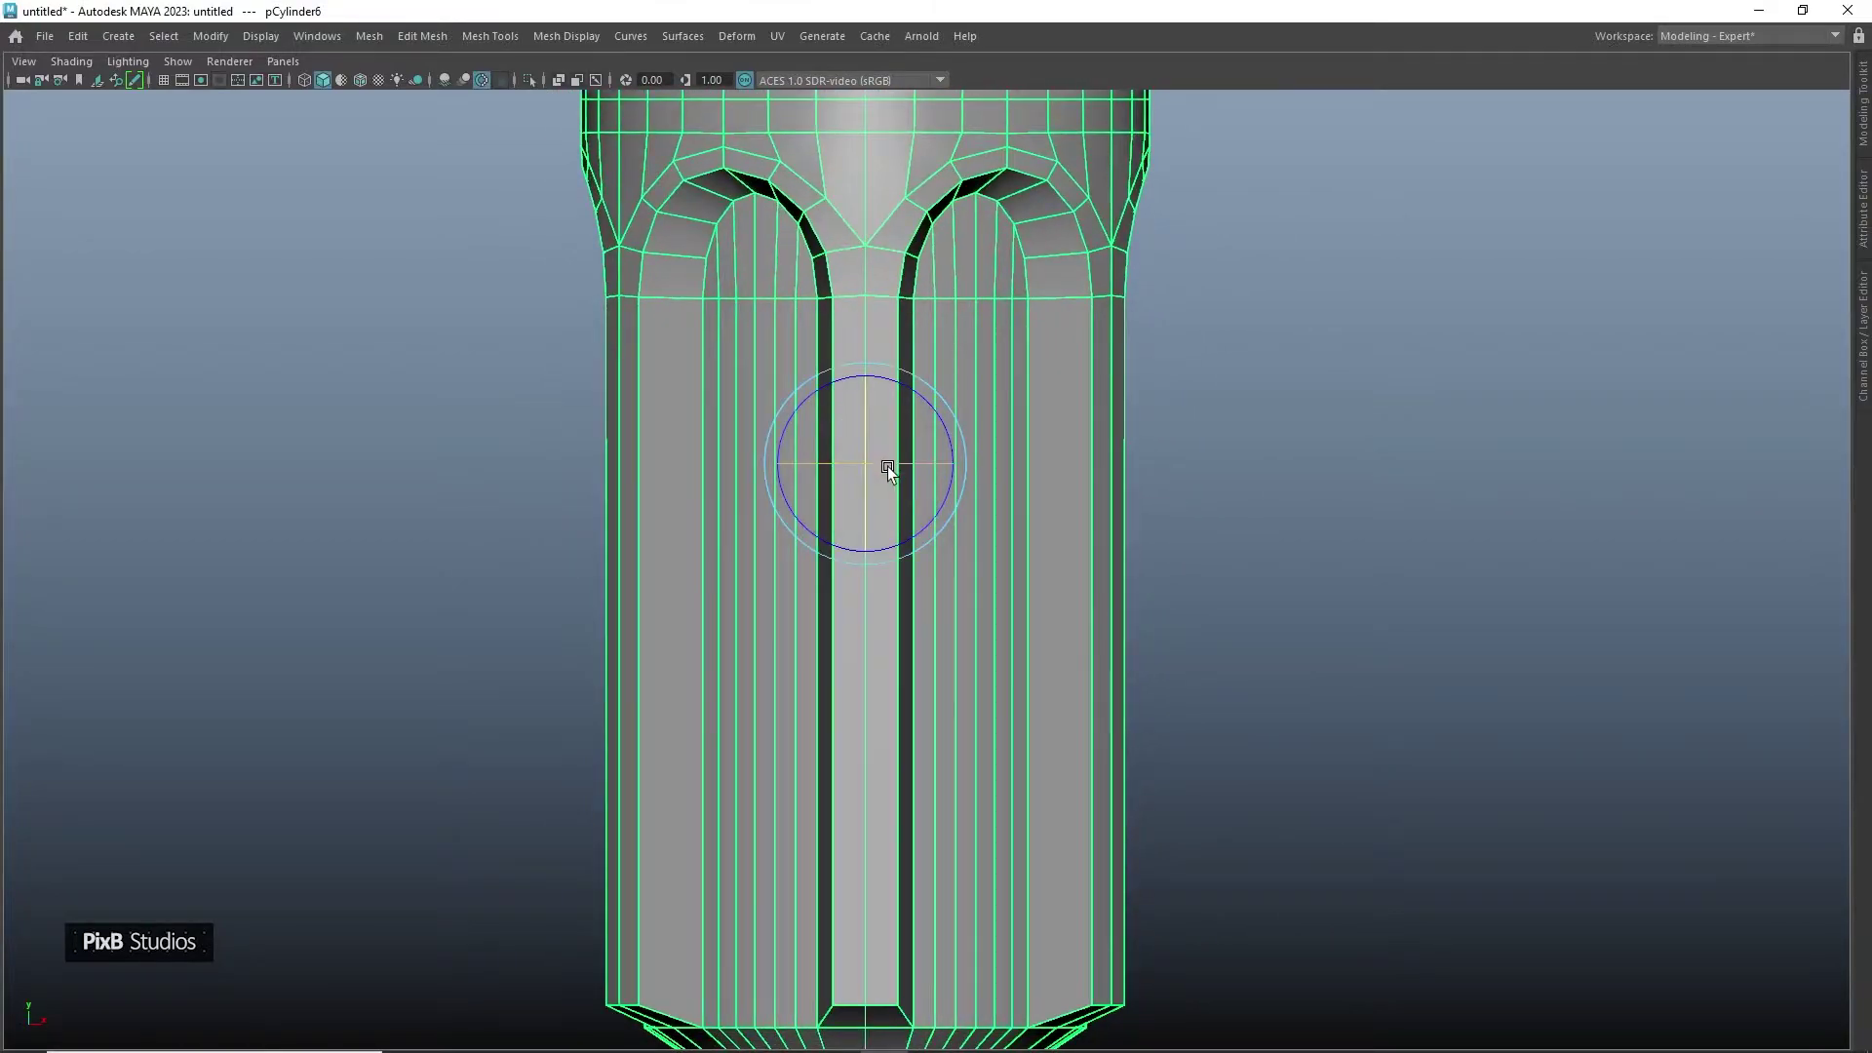
drag(887, 466, 921, 460)
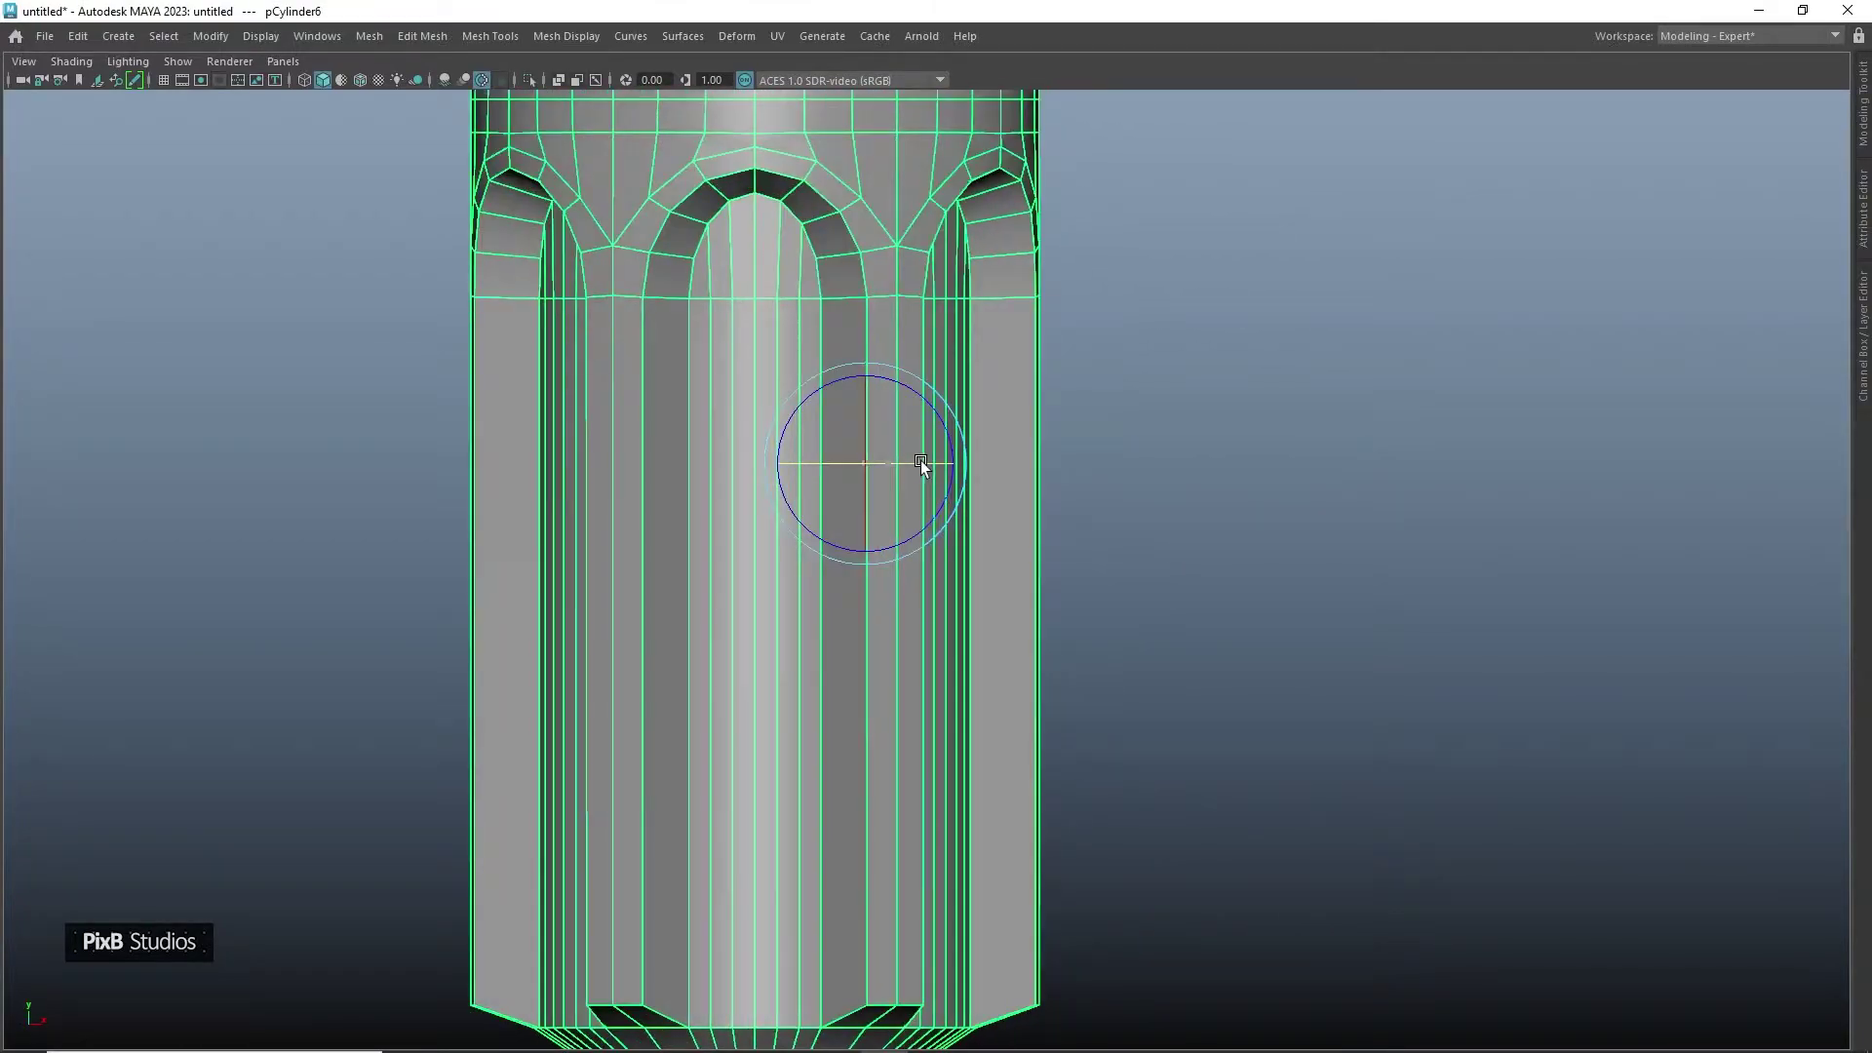
key(ctrl+z)
Center the model's pivot and rotate it about the vertical axis until one arch faces the front
key(w)
key(d)
right_drag(899, 390, 897, 413)
key(e)
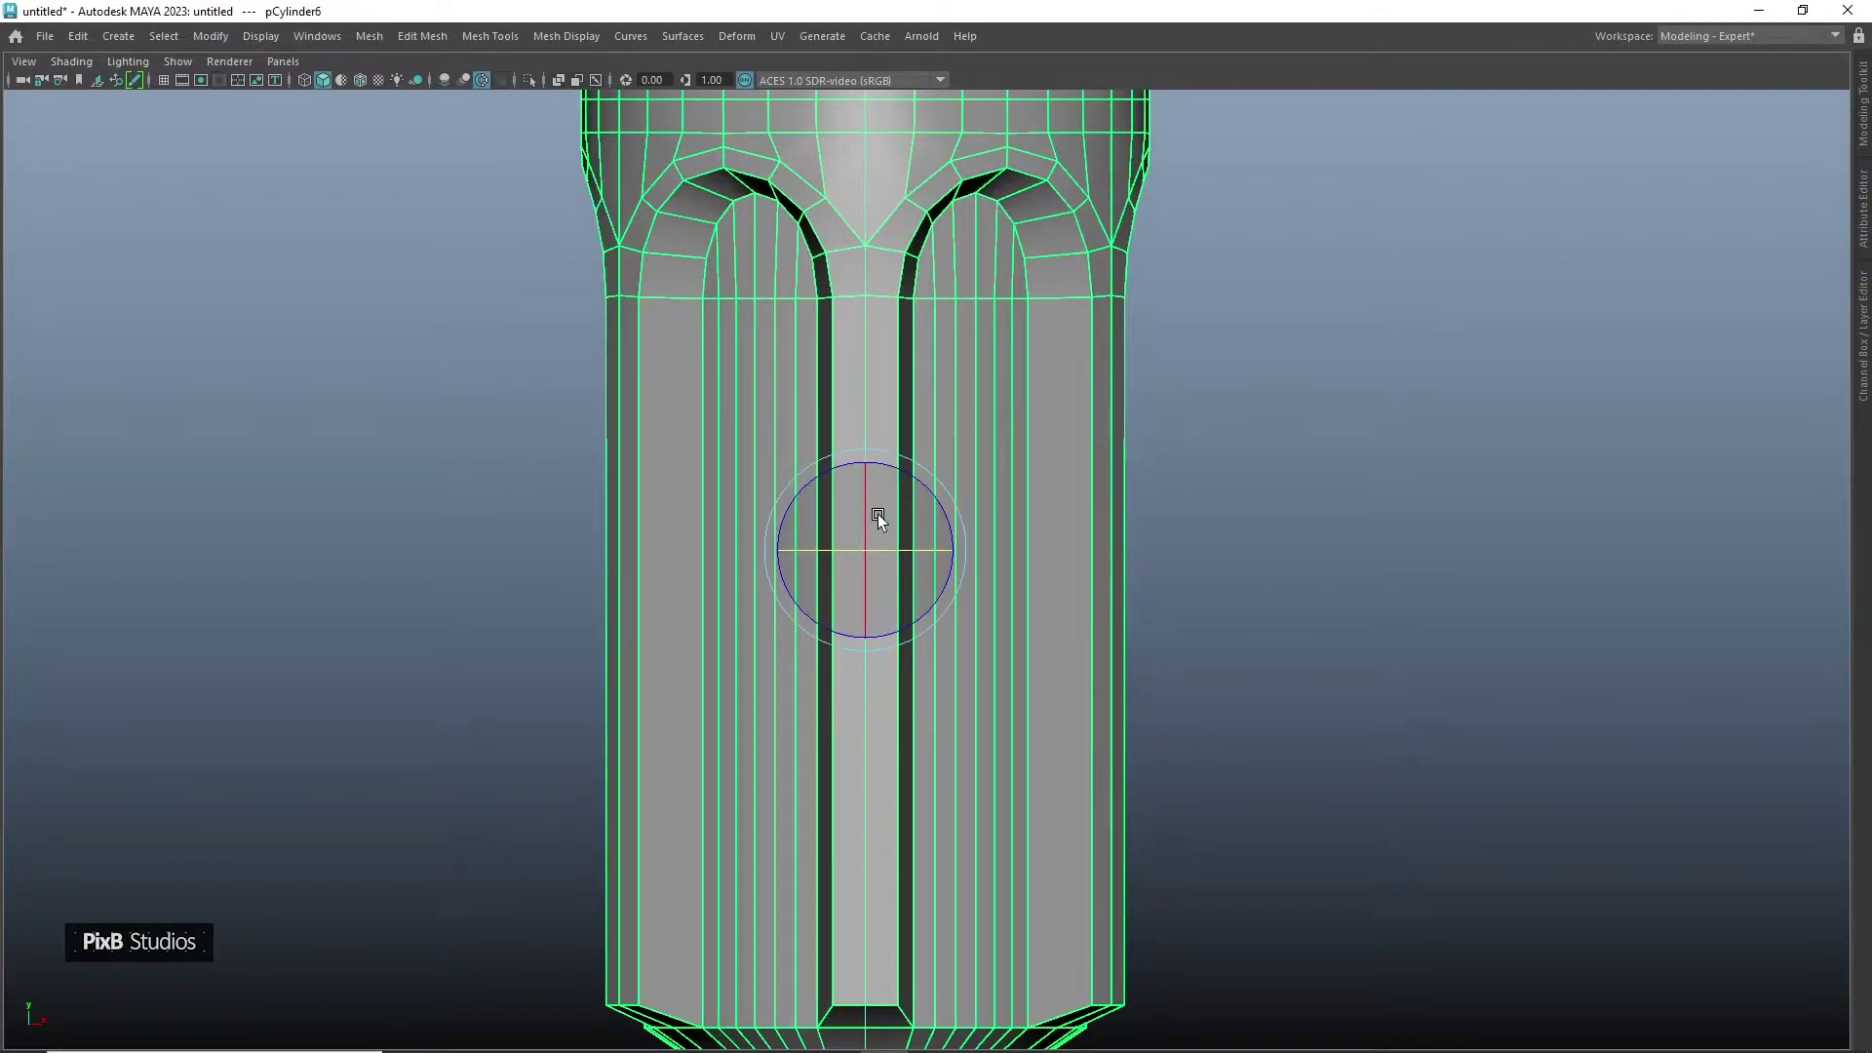
drag(889, 547, 926, 548)
alt+middle_drag(893, 406, 865, 434)
key(q)
right_drag(860, 301, 858, 331)
click(851, 329)
shift+double_click(851, 249)
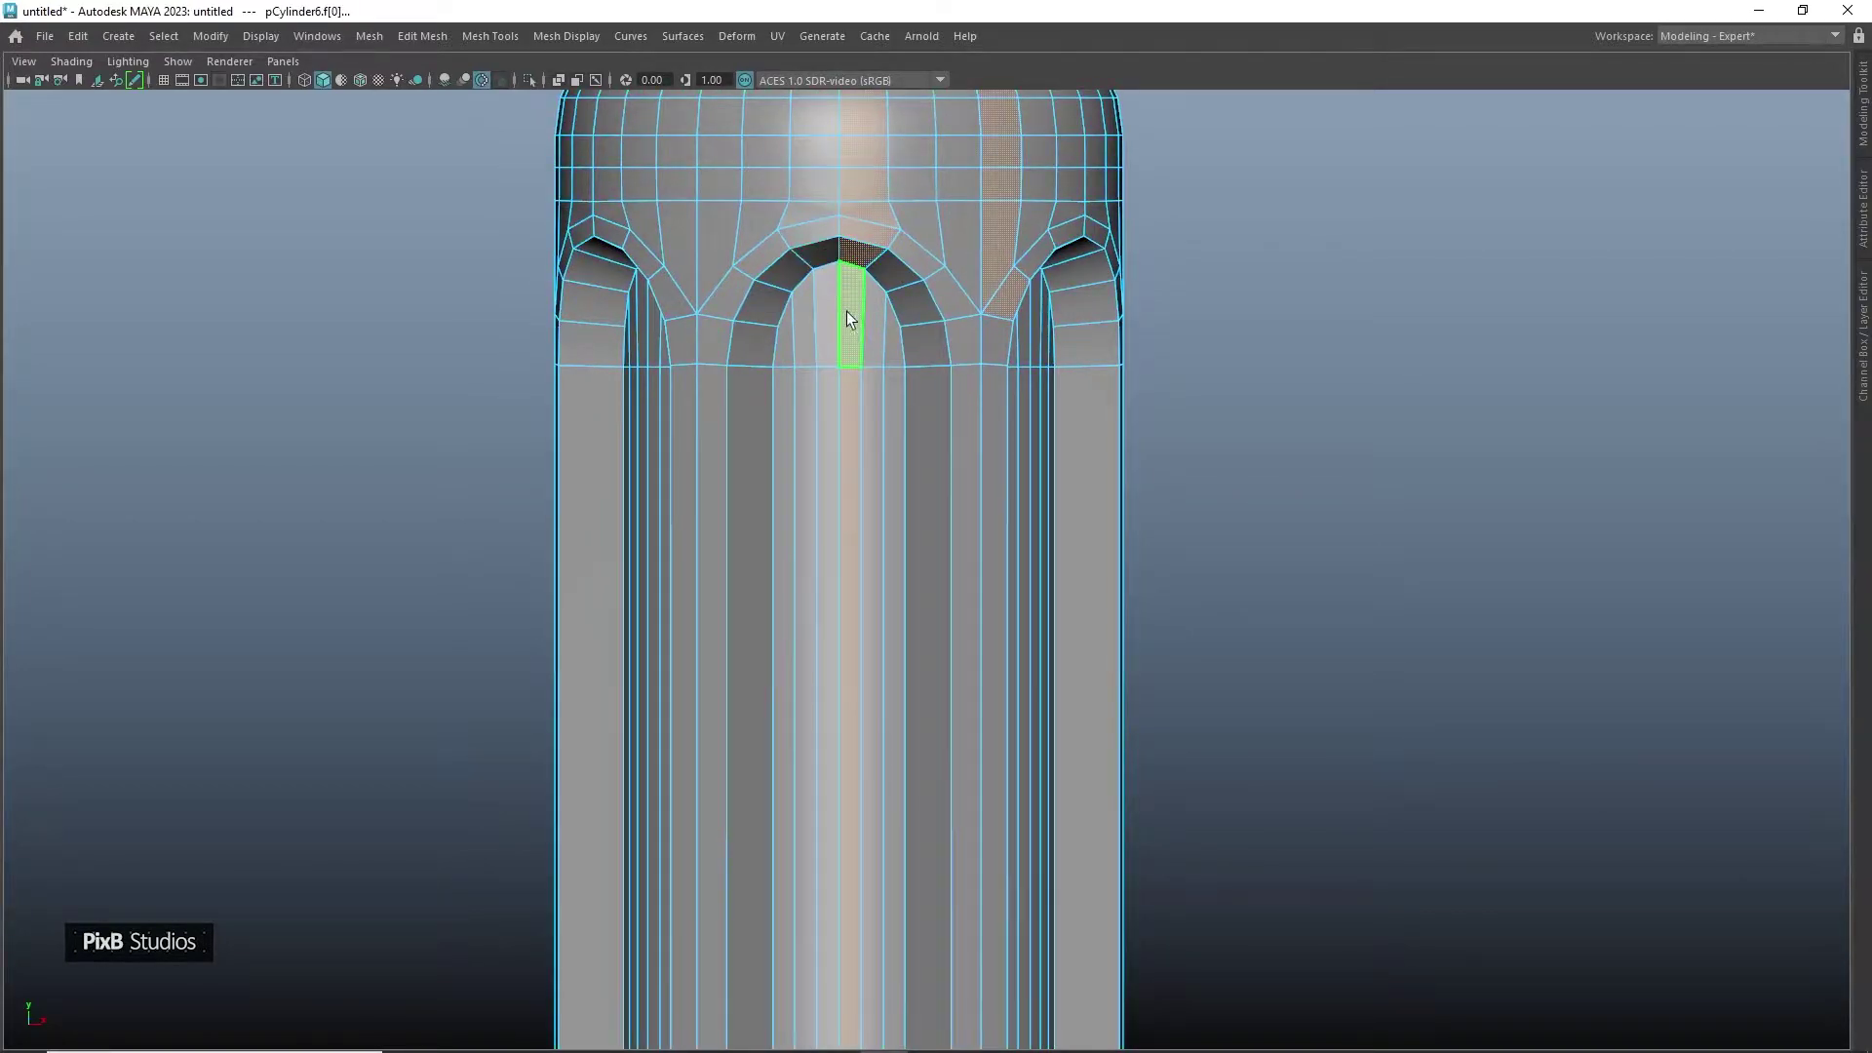
double_click(928, 363)
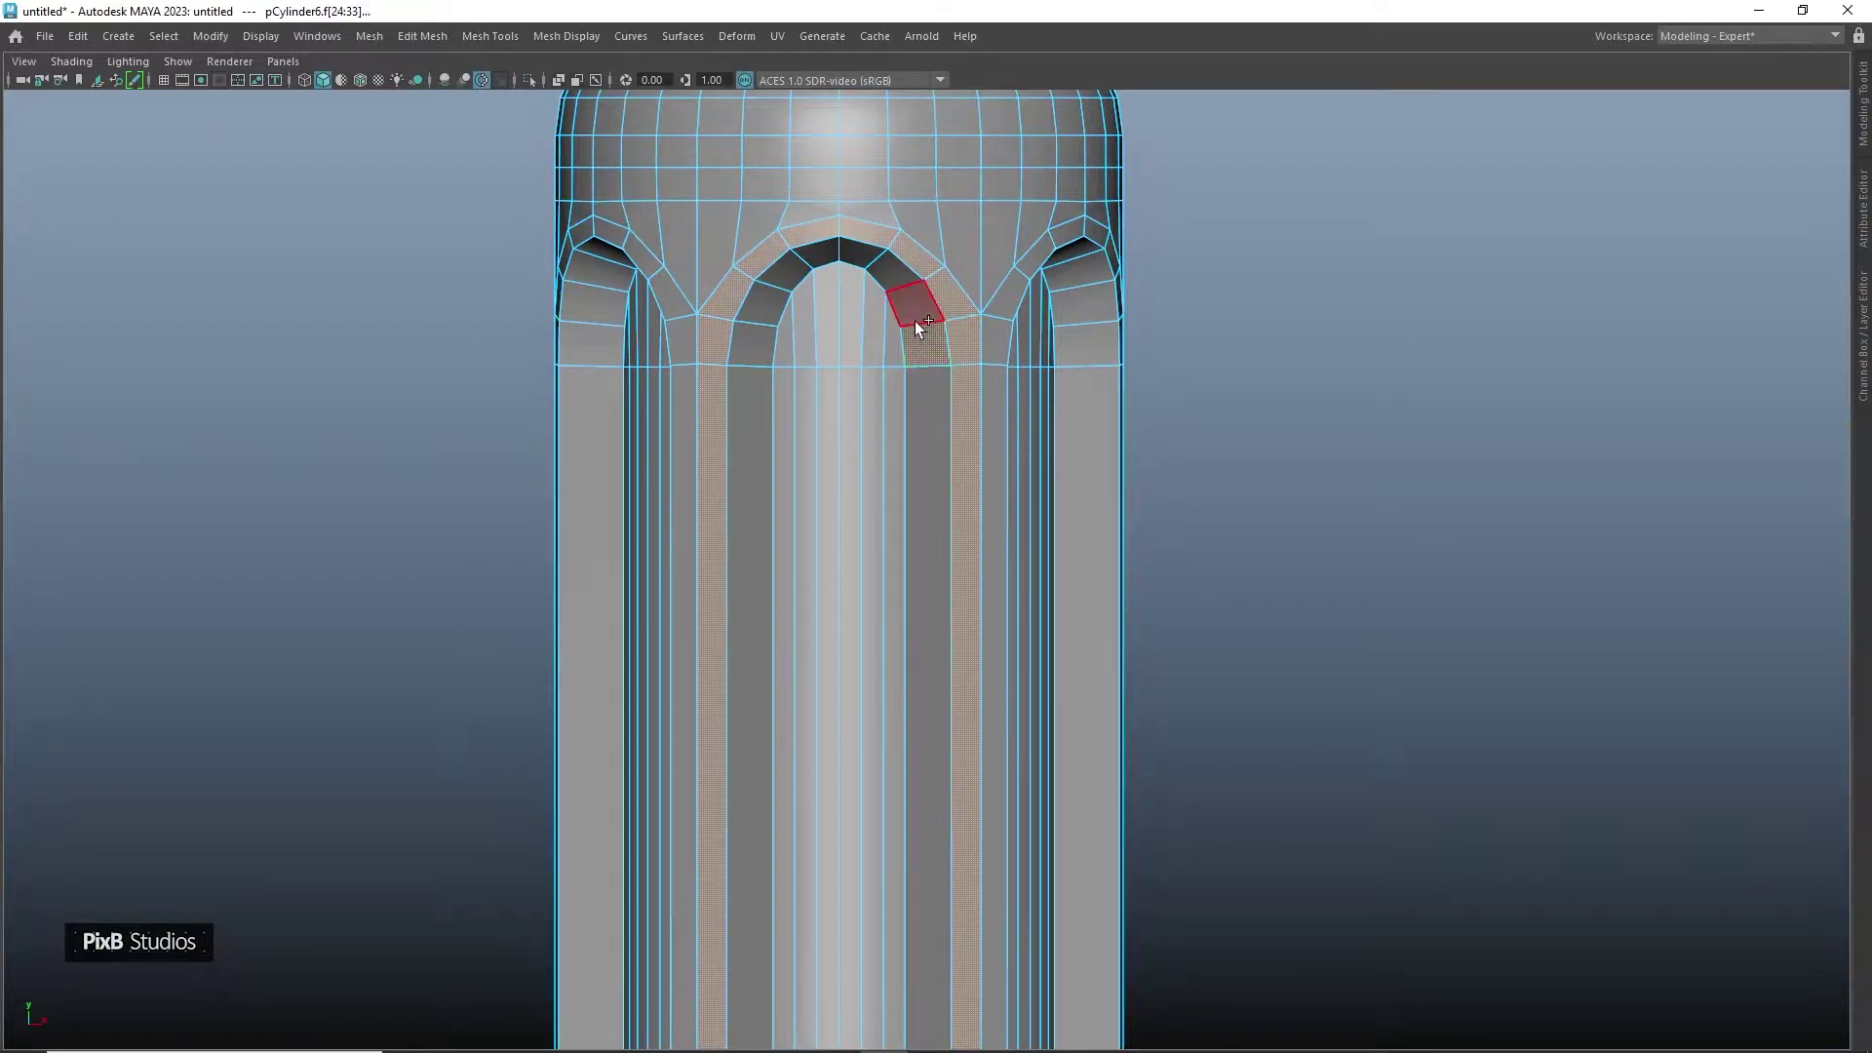
shift+double_click(916, 321)
key(space)
drag(892, 451, 891, 451)
scroll(844, 312, down, 3)
click(1168, 301)
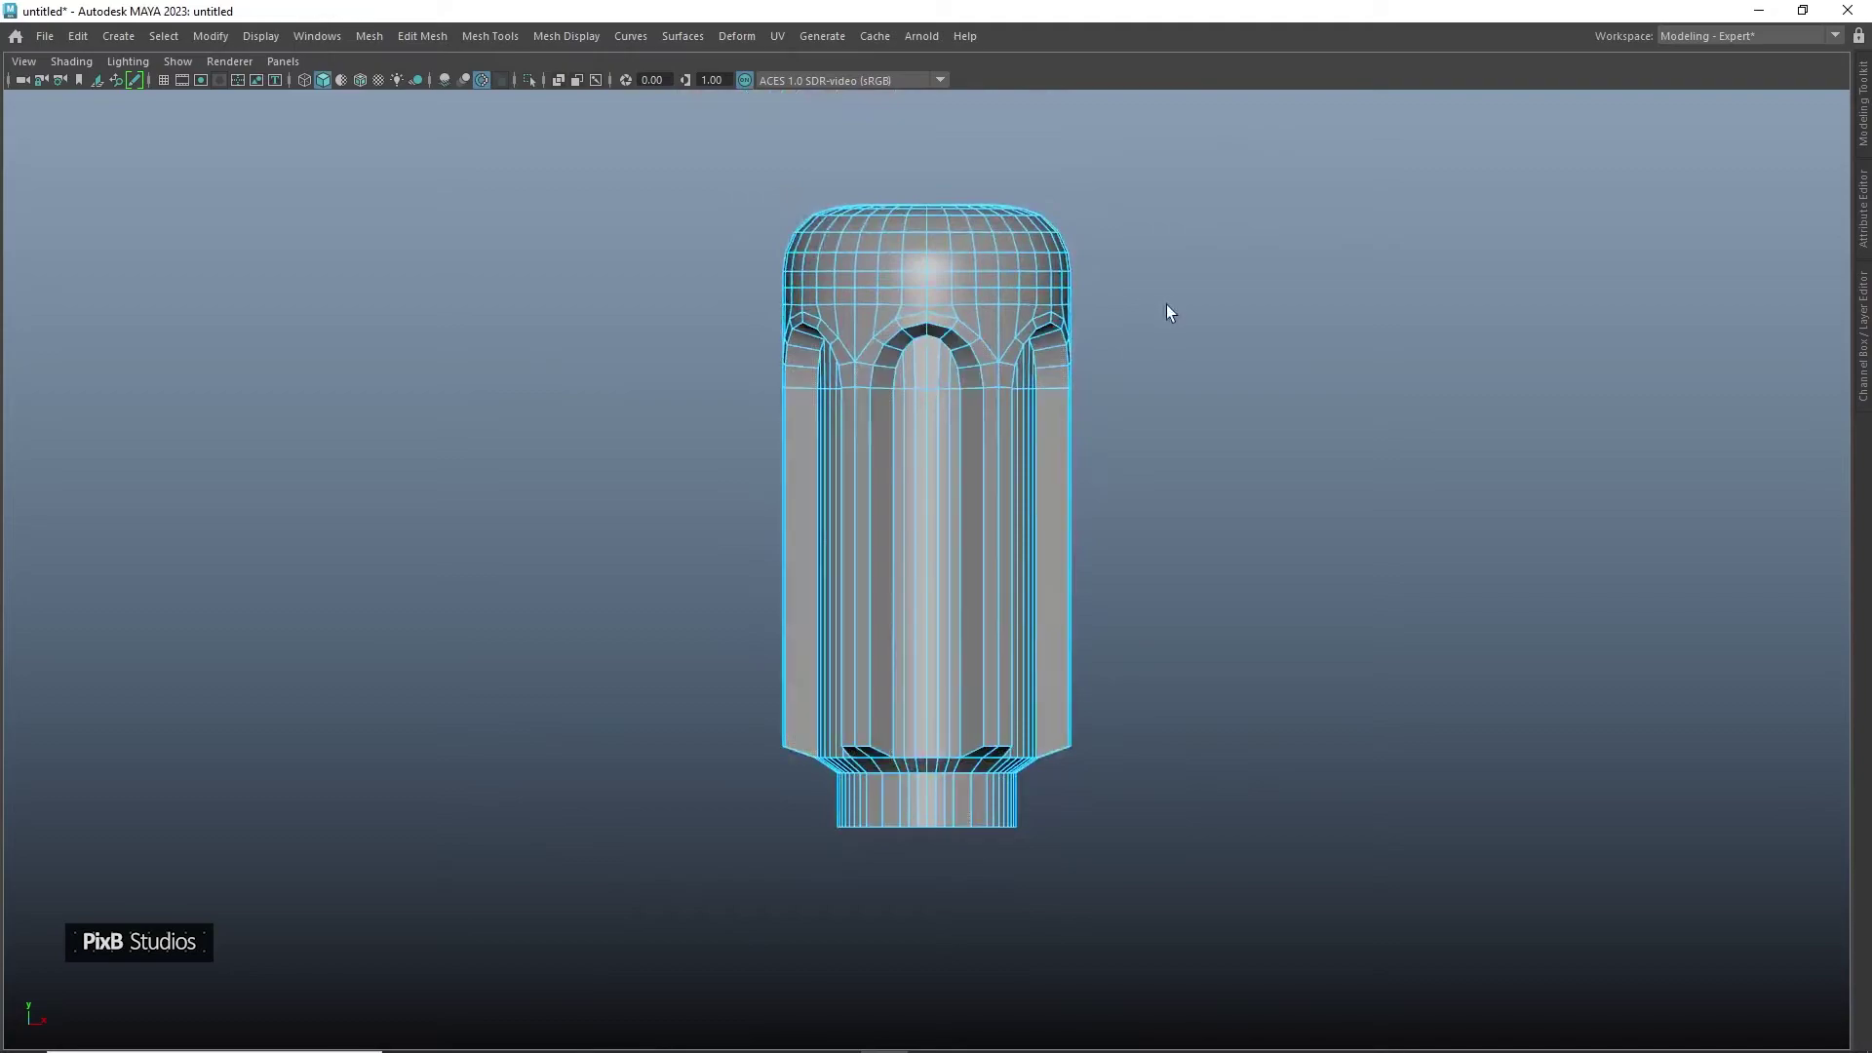
alt+middle_drag(1143, 341, 1057, 306)
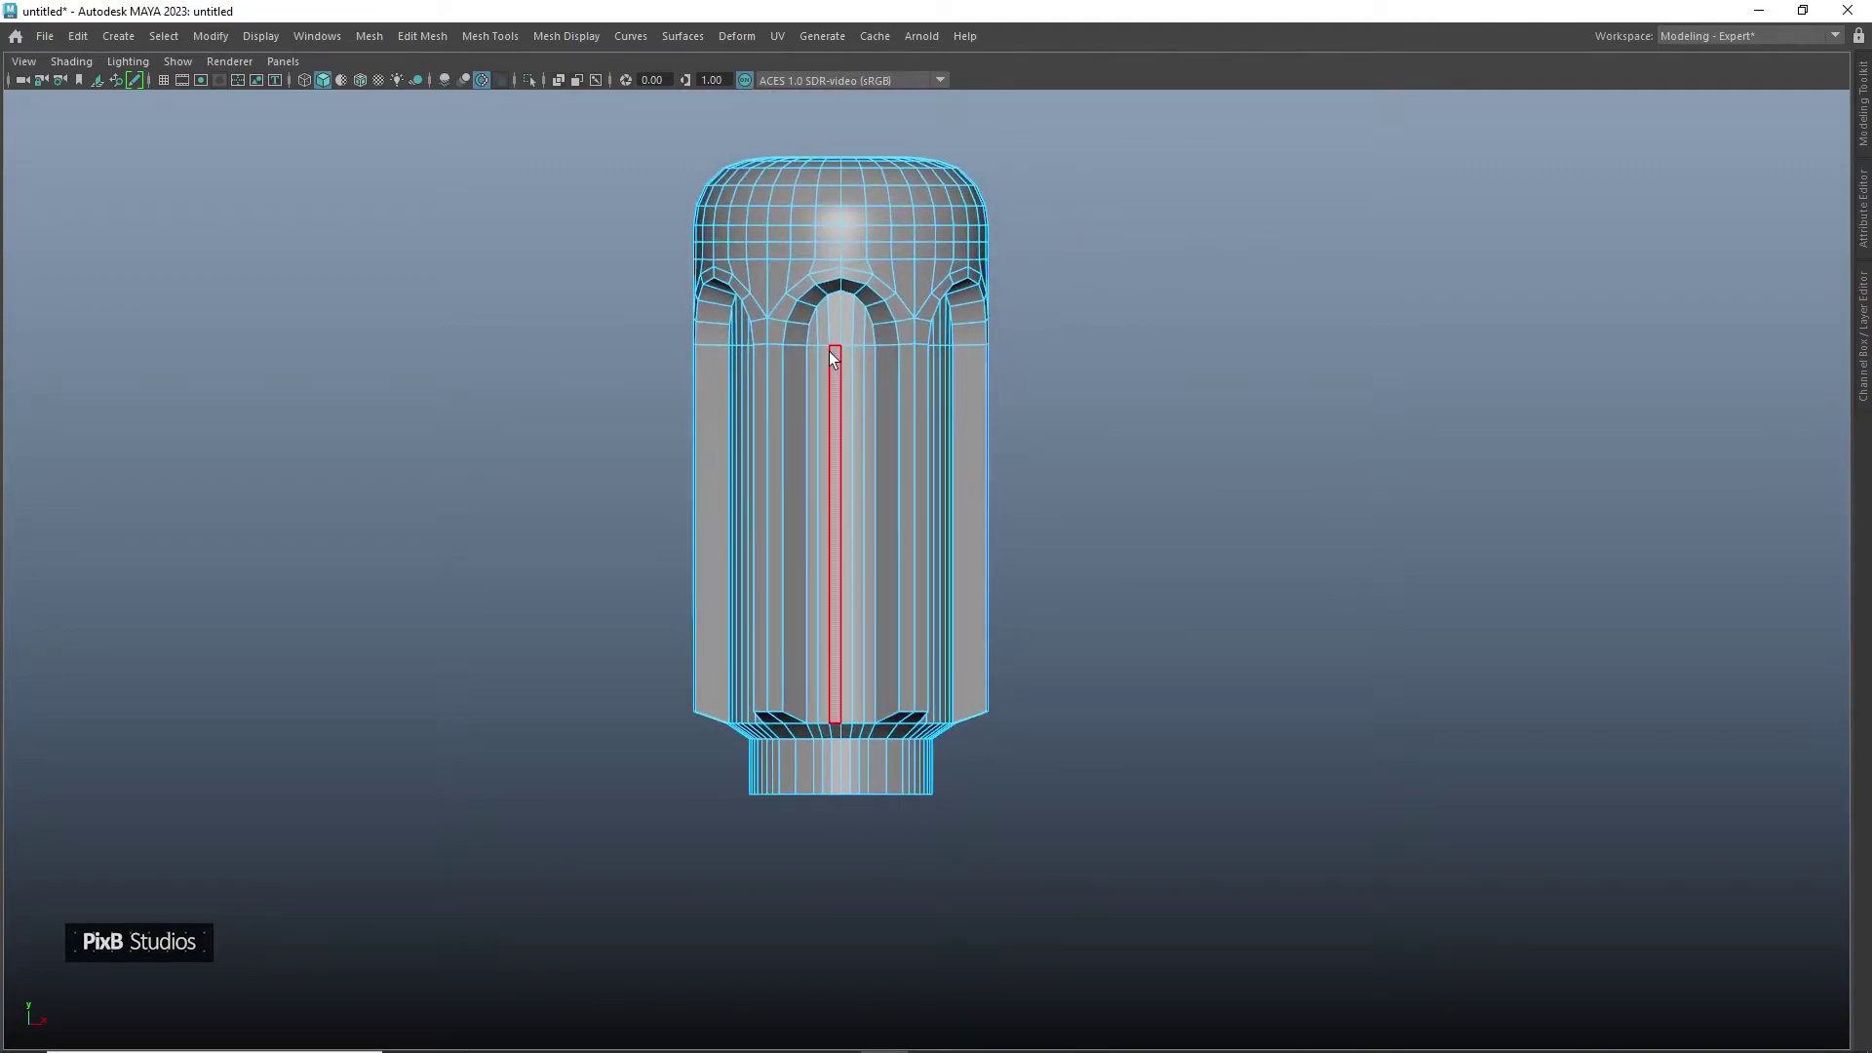
Select the front arch's recessed faces down through the slope and neck, and grow the selection twice to its side walls and strips
mouse_move(813, 331)
mouse_down()
mouse_move(853, 328)
mouse_move(867, 366)
mouse_move(819, 536)
mouse_up()
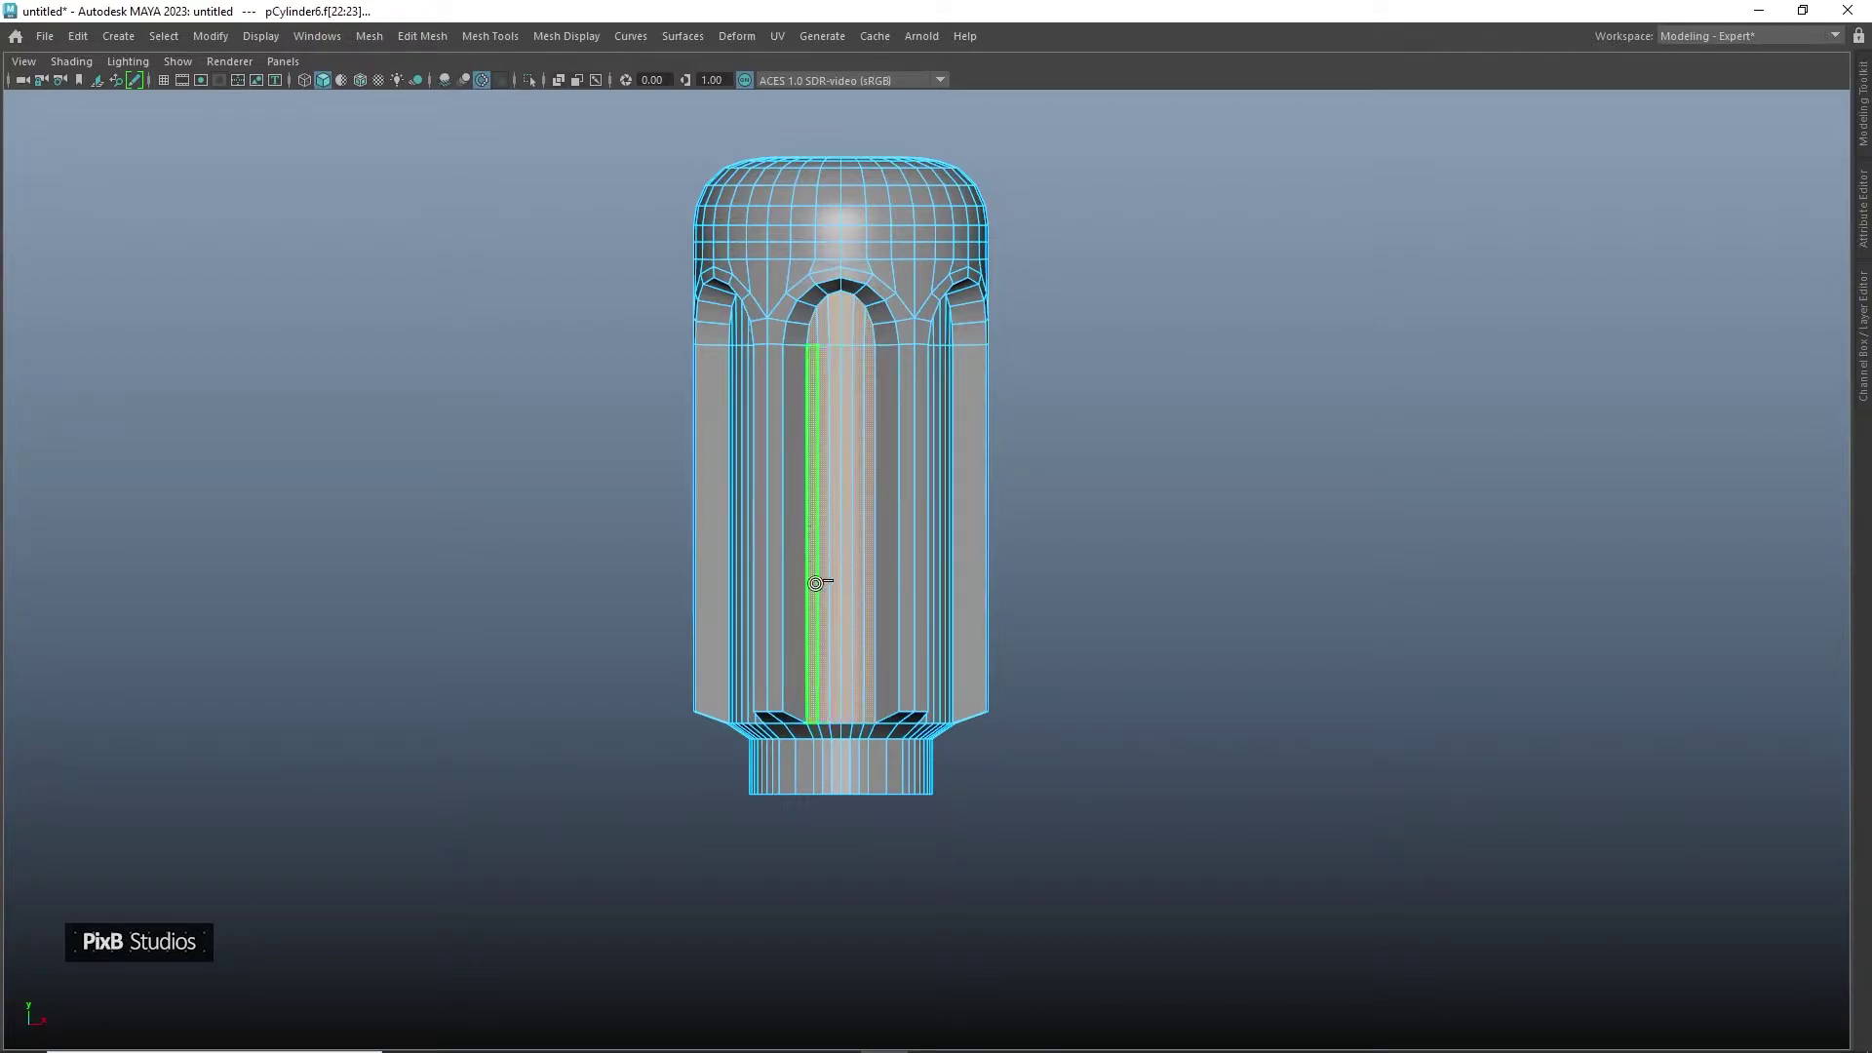
mouse_move(819, 733)
shift+mouse_down()
mouse_move(867, 735)
mouse_move(817, 757)
shift+mouse_up()
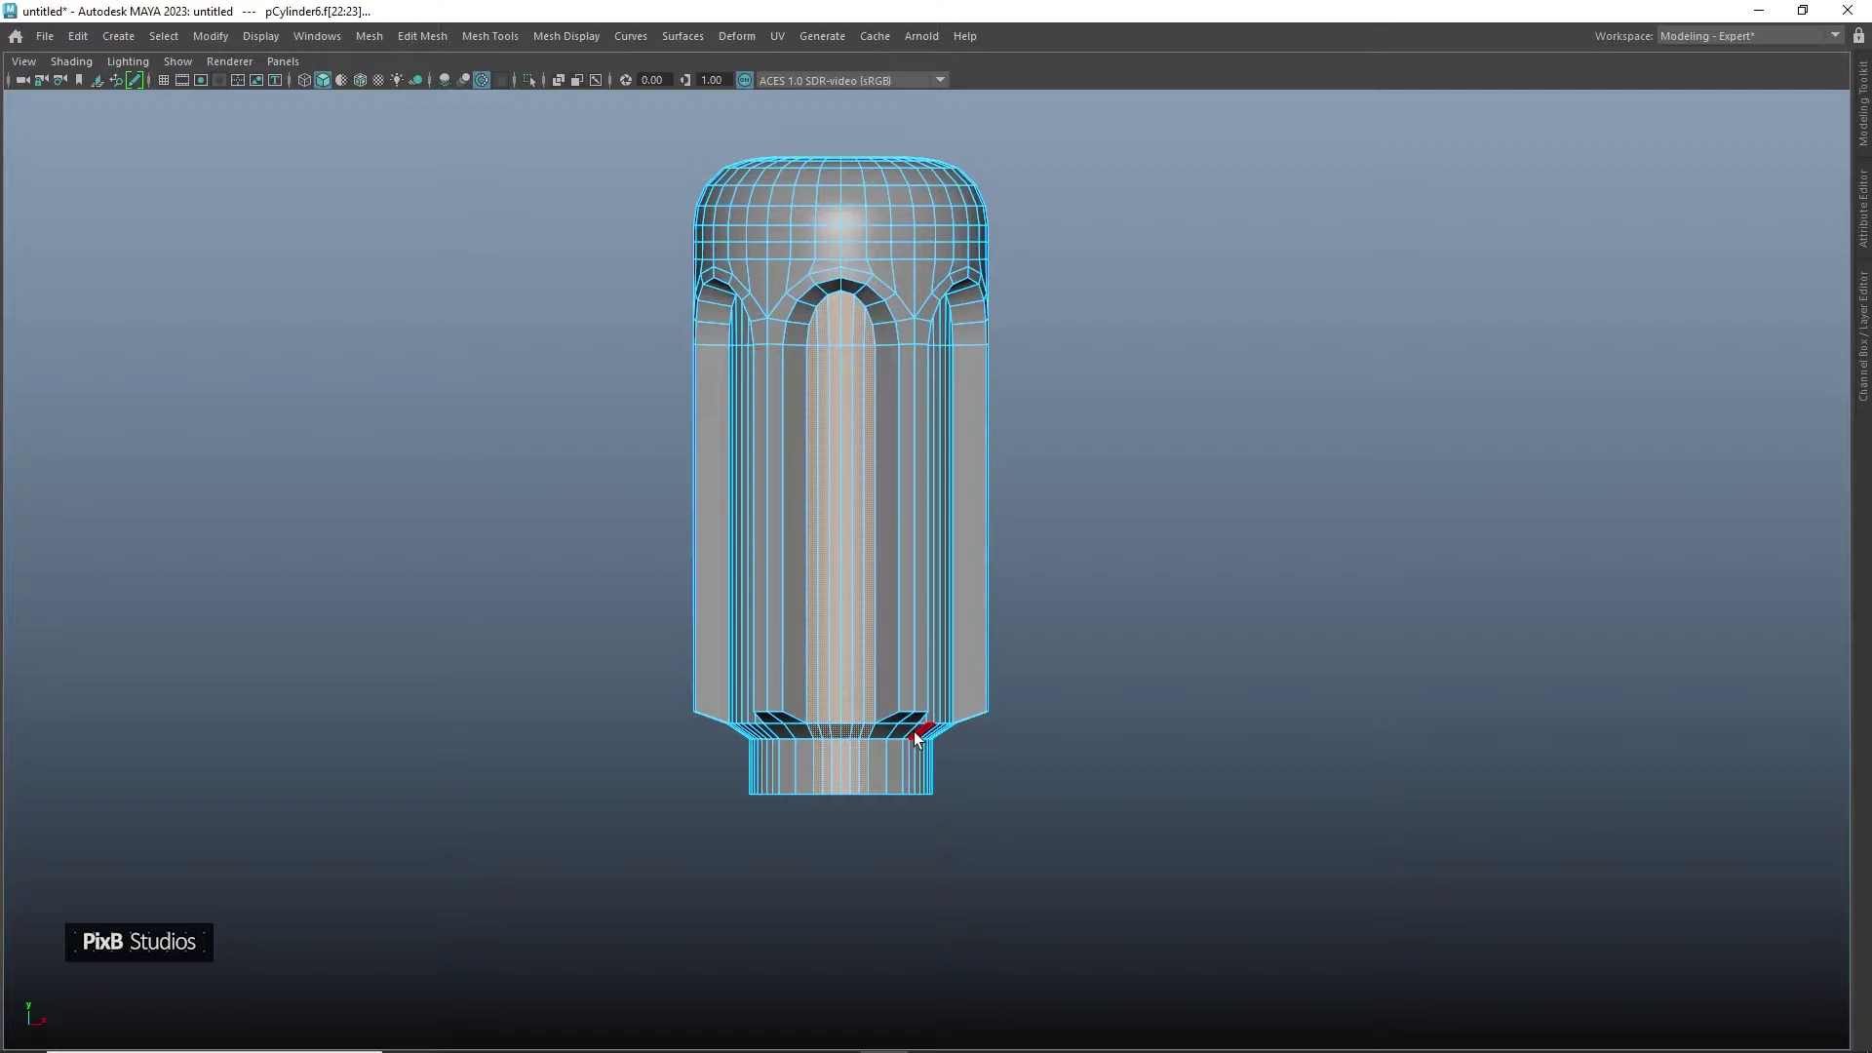
key(shift+period)
key(shift+period)
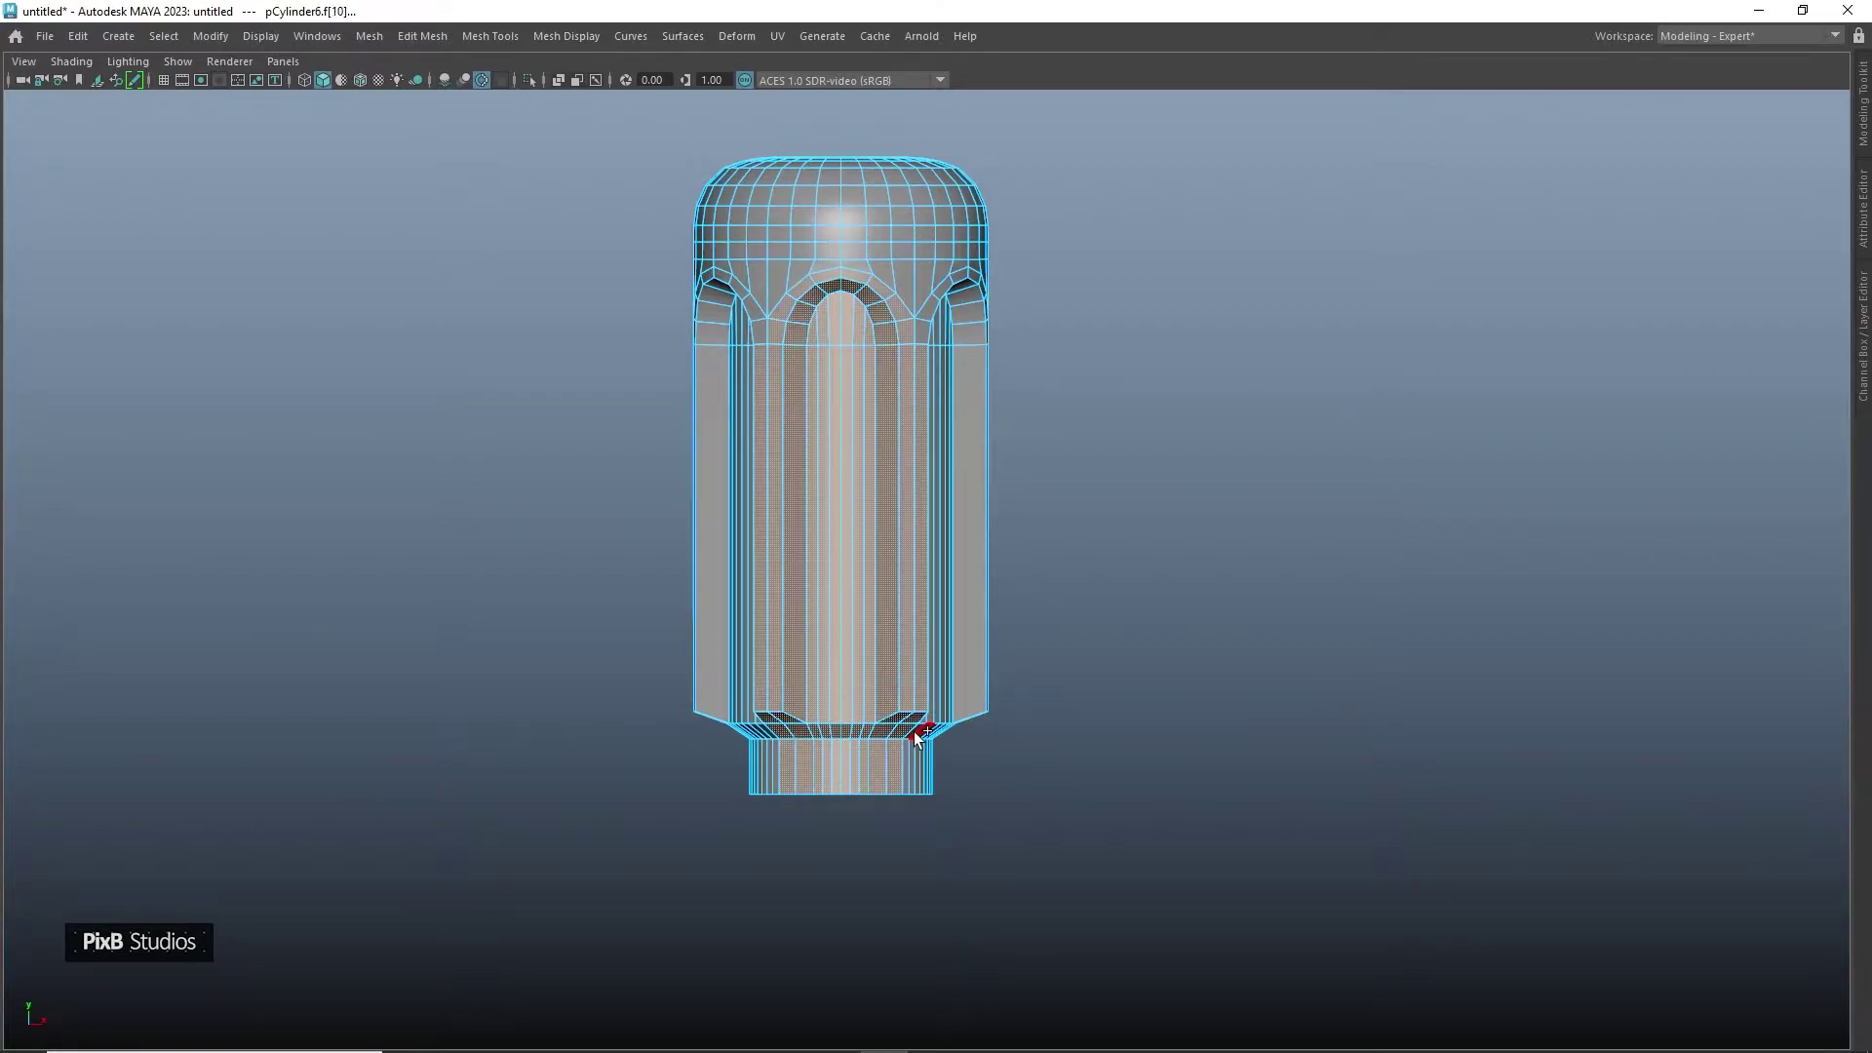
Deselect the surplus strip, slope and neck faces beyond the front arch section on both sides
ctrl+click(757, 413)
ctrl+click(777, 730)
ctrl+click(787, 758)
ctrl+drag(908, 729, 908, 728)
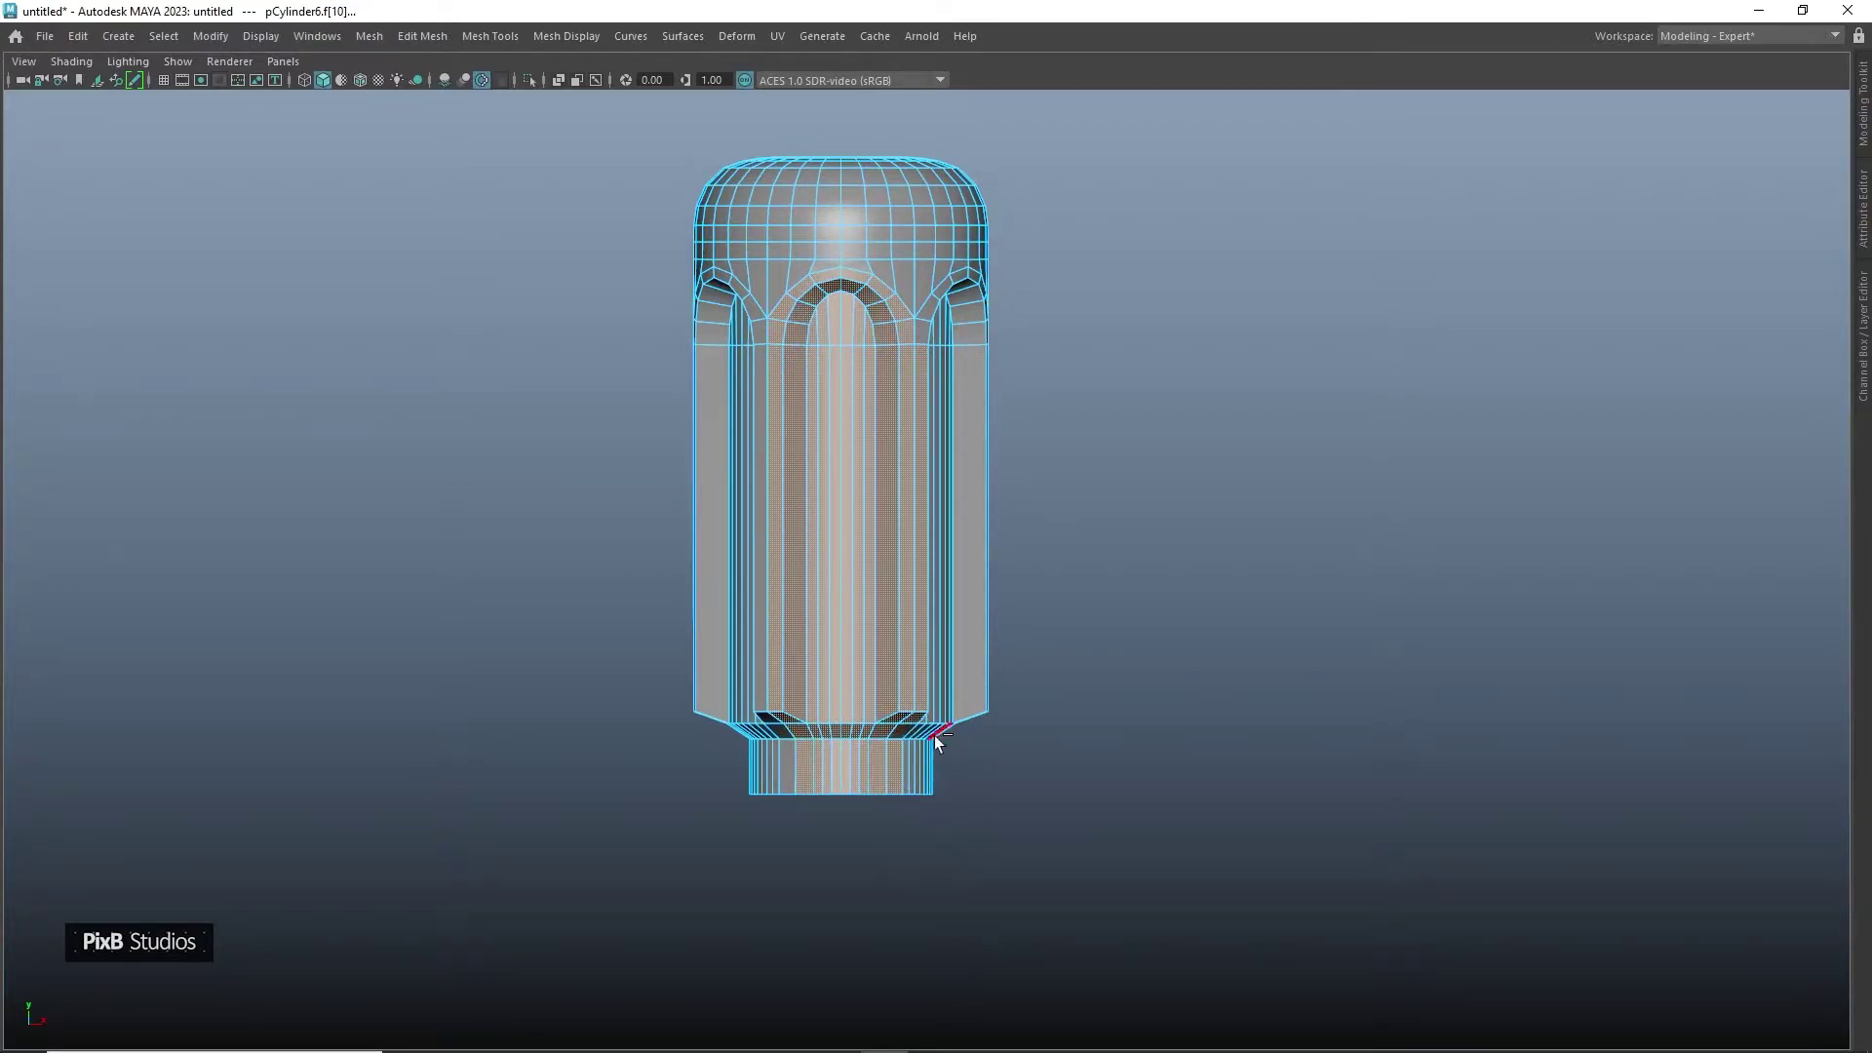
ctrl+click(919, 694)
Add the upper wall and cap face columns above the two sides of the front arch to the selection
alt+middle_drag(957, 552, 966, 659)
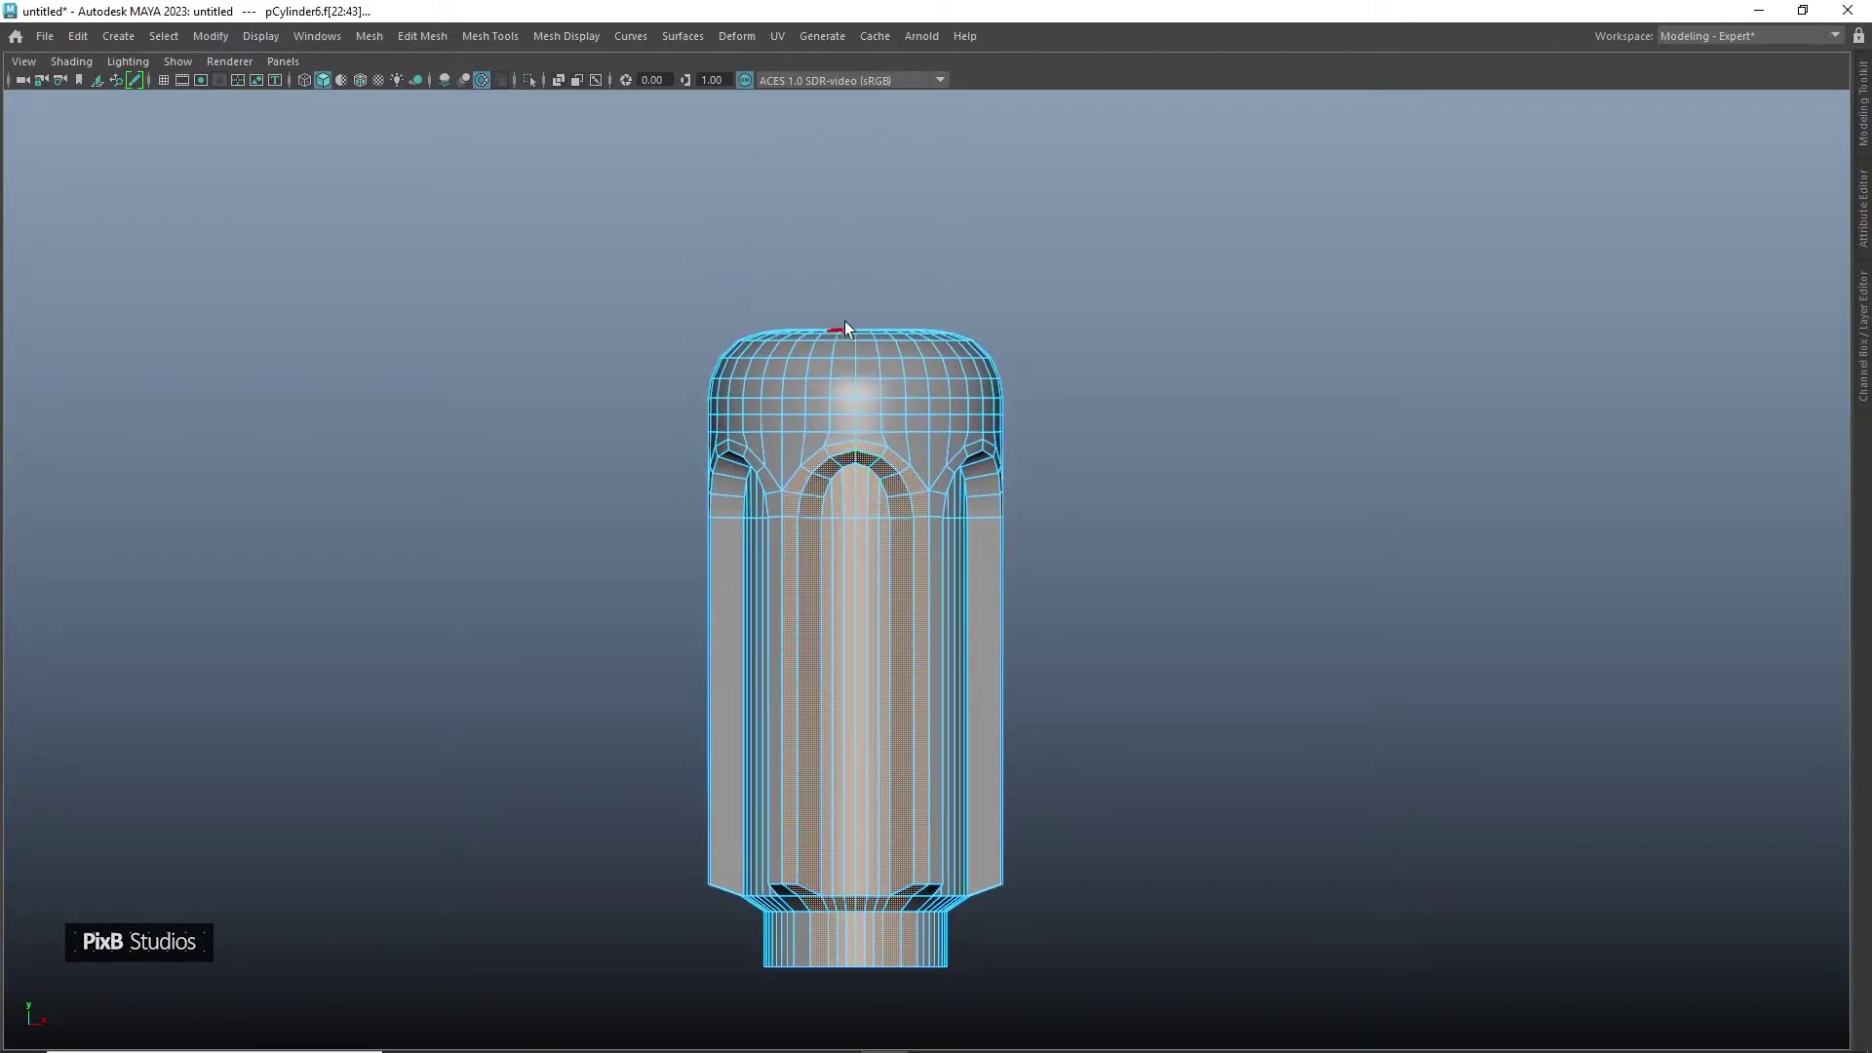
shift+click(794, 447)
shift+double_click(795, 422)
shift+click(913, 448)
shift+double_click(915, 417)
Deselect the cap and wall faces outside the front arch section, working around the top in the perspective view
key(space)
drag(893, 409, 946, 415)
scroll(858, 398, up, 2)
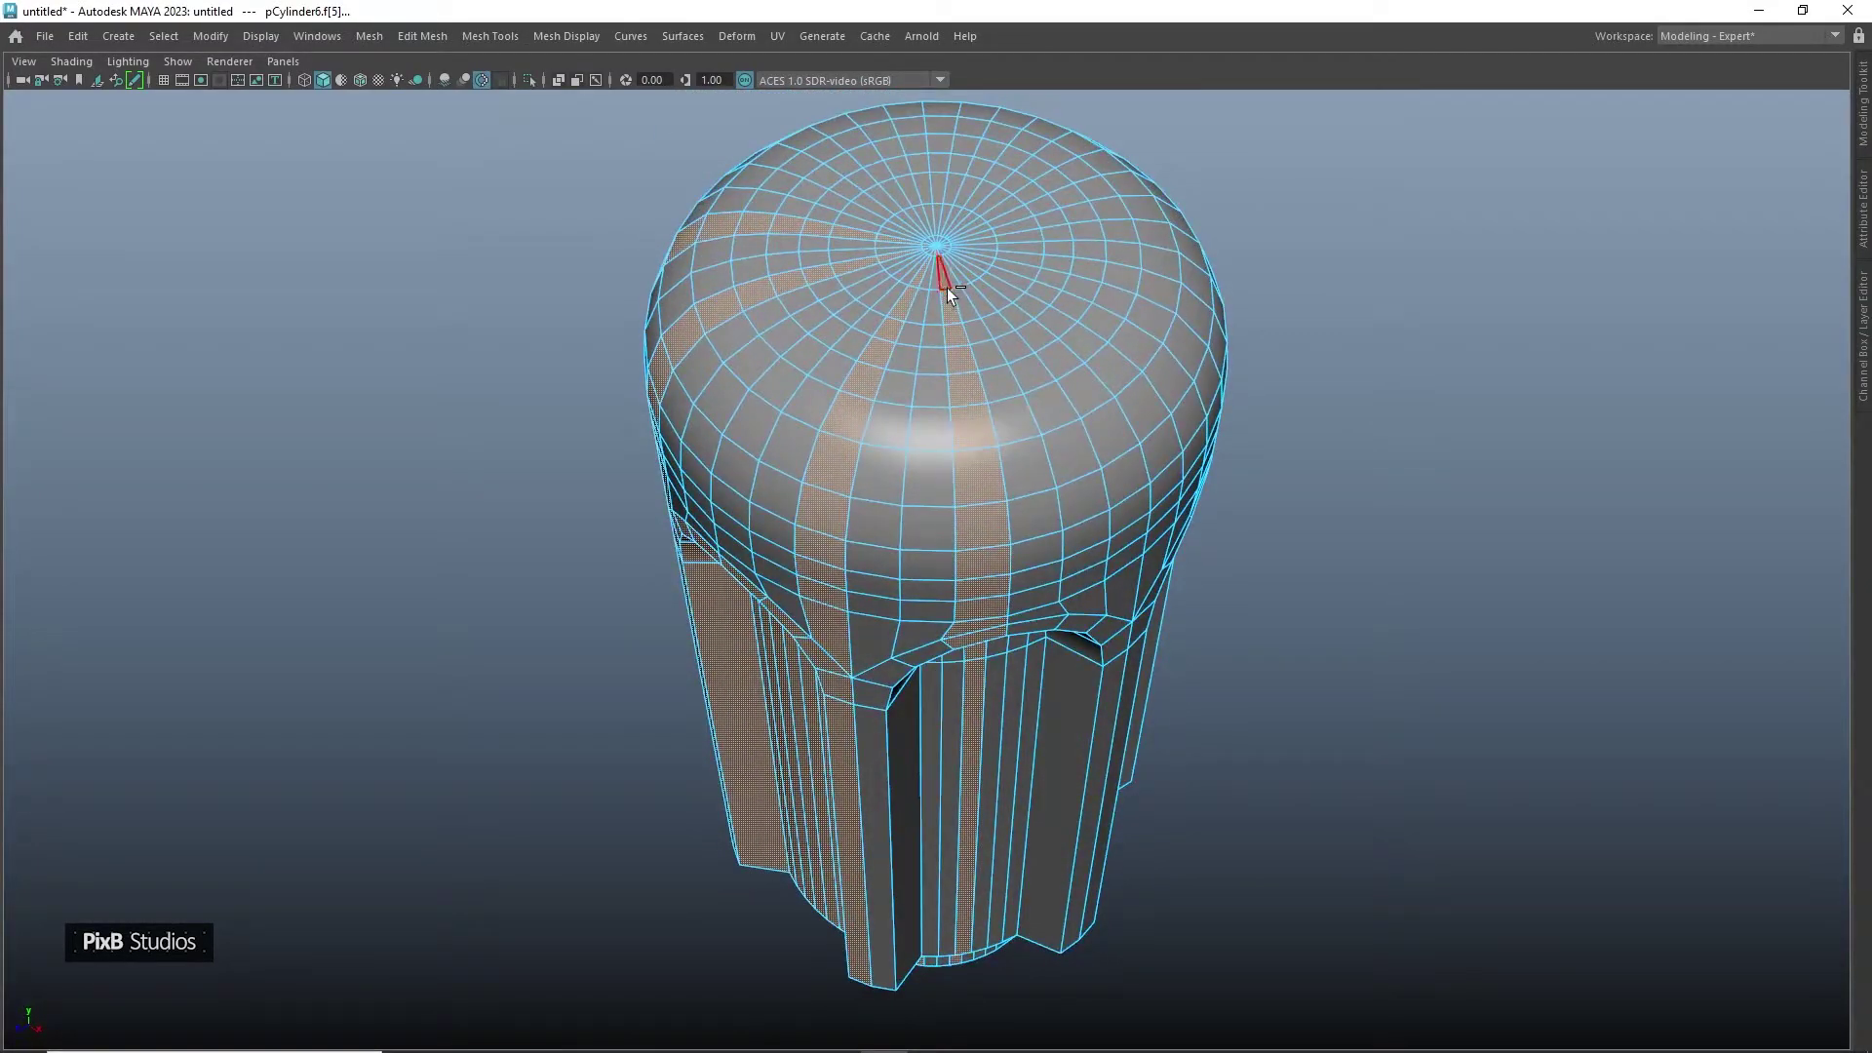
drag(941, 333, 1248, 1014)
alt+drag(1248, 1014, 1219, 819)
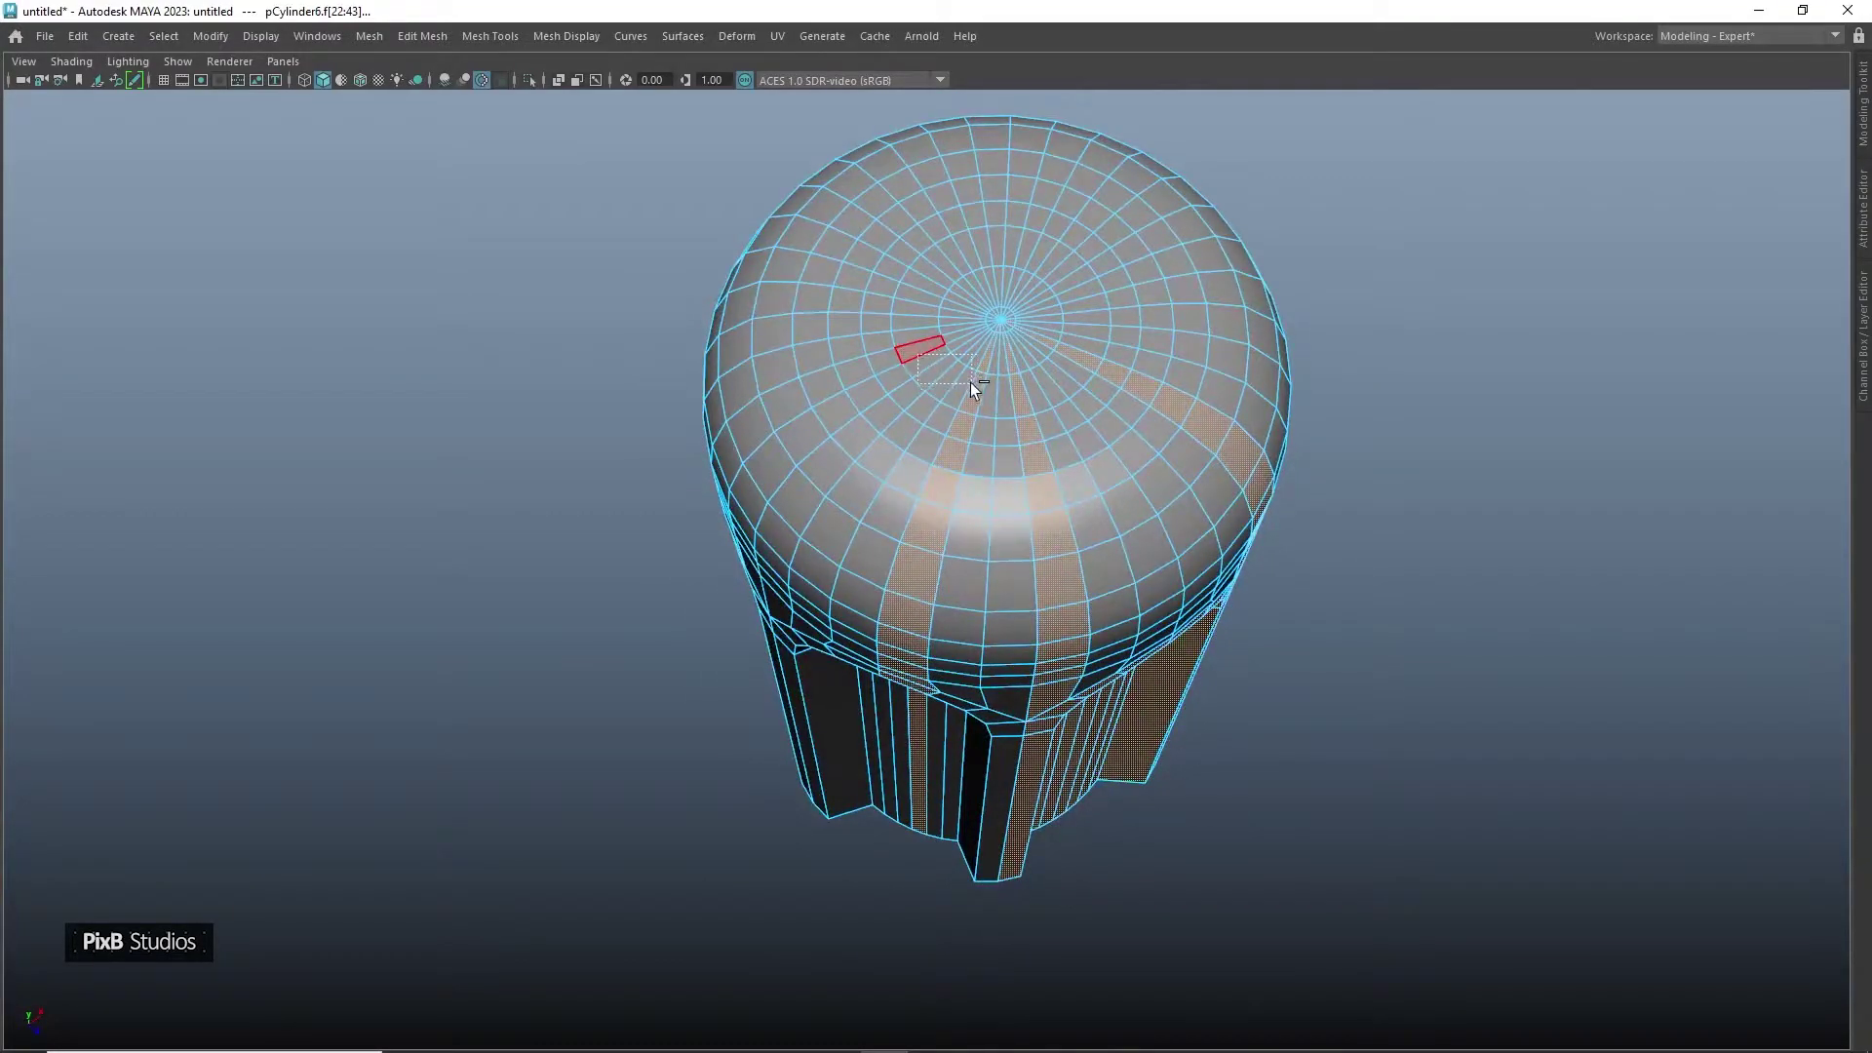
mouse_move(993, 412)
alt+mouse_down()
mouse_move(913, 353)
mouse_move(915, 407)
mouse_move(963, 423)
alt+mouse_up()
ctrl+drag(946, 266, 971, 282)
alt+middle_drag(918, 433, 891, 319)
ctrl+drag(757, 280, 933, 863)
Add the remaining cap faces between the arch and the top center to the selection
alt+drag(983, 715, 933, 583)
shift+click(807, 570)
shift+double_click(805, 551)
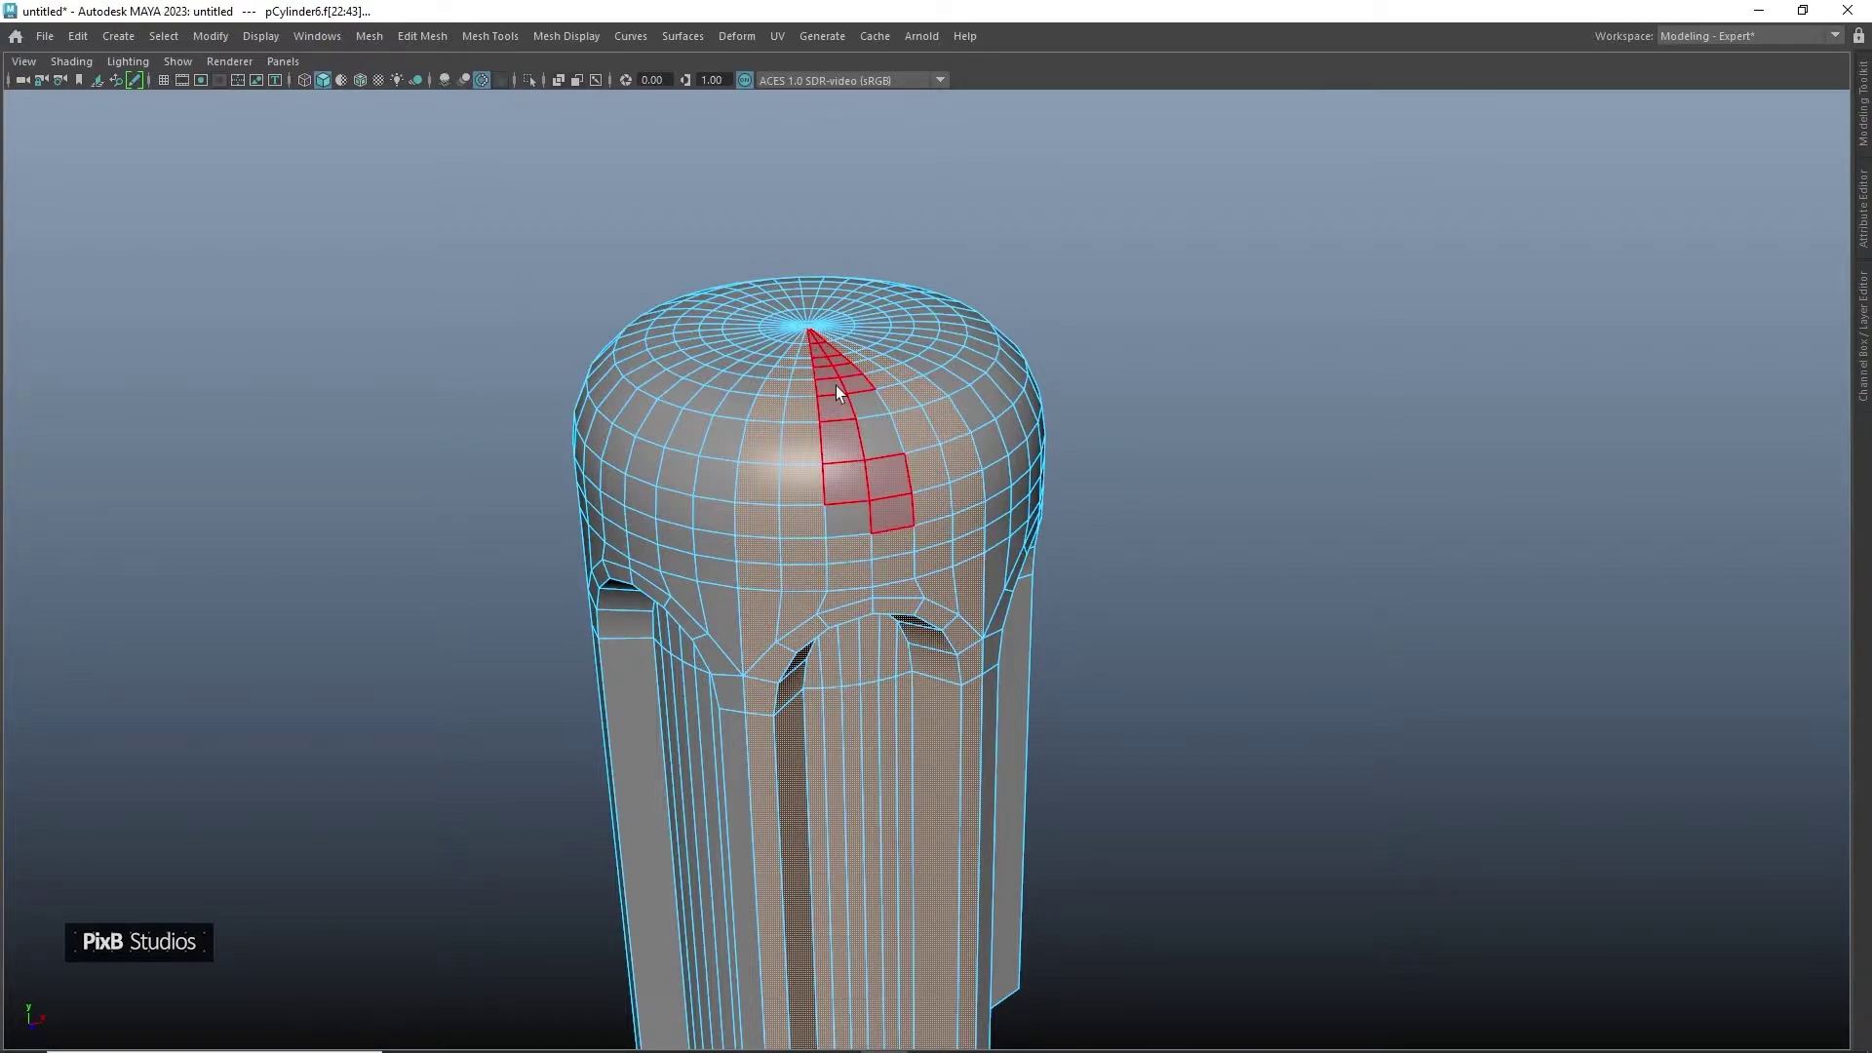
mouse_move(870, 455)
shift+mouse_down()
mouse_move(850, 518)
mouse_move(894, 572)
mouse_move(868, 458)
shift+mouse_up()
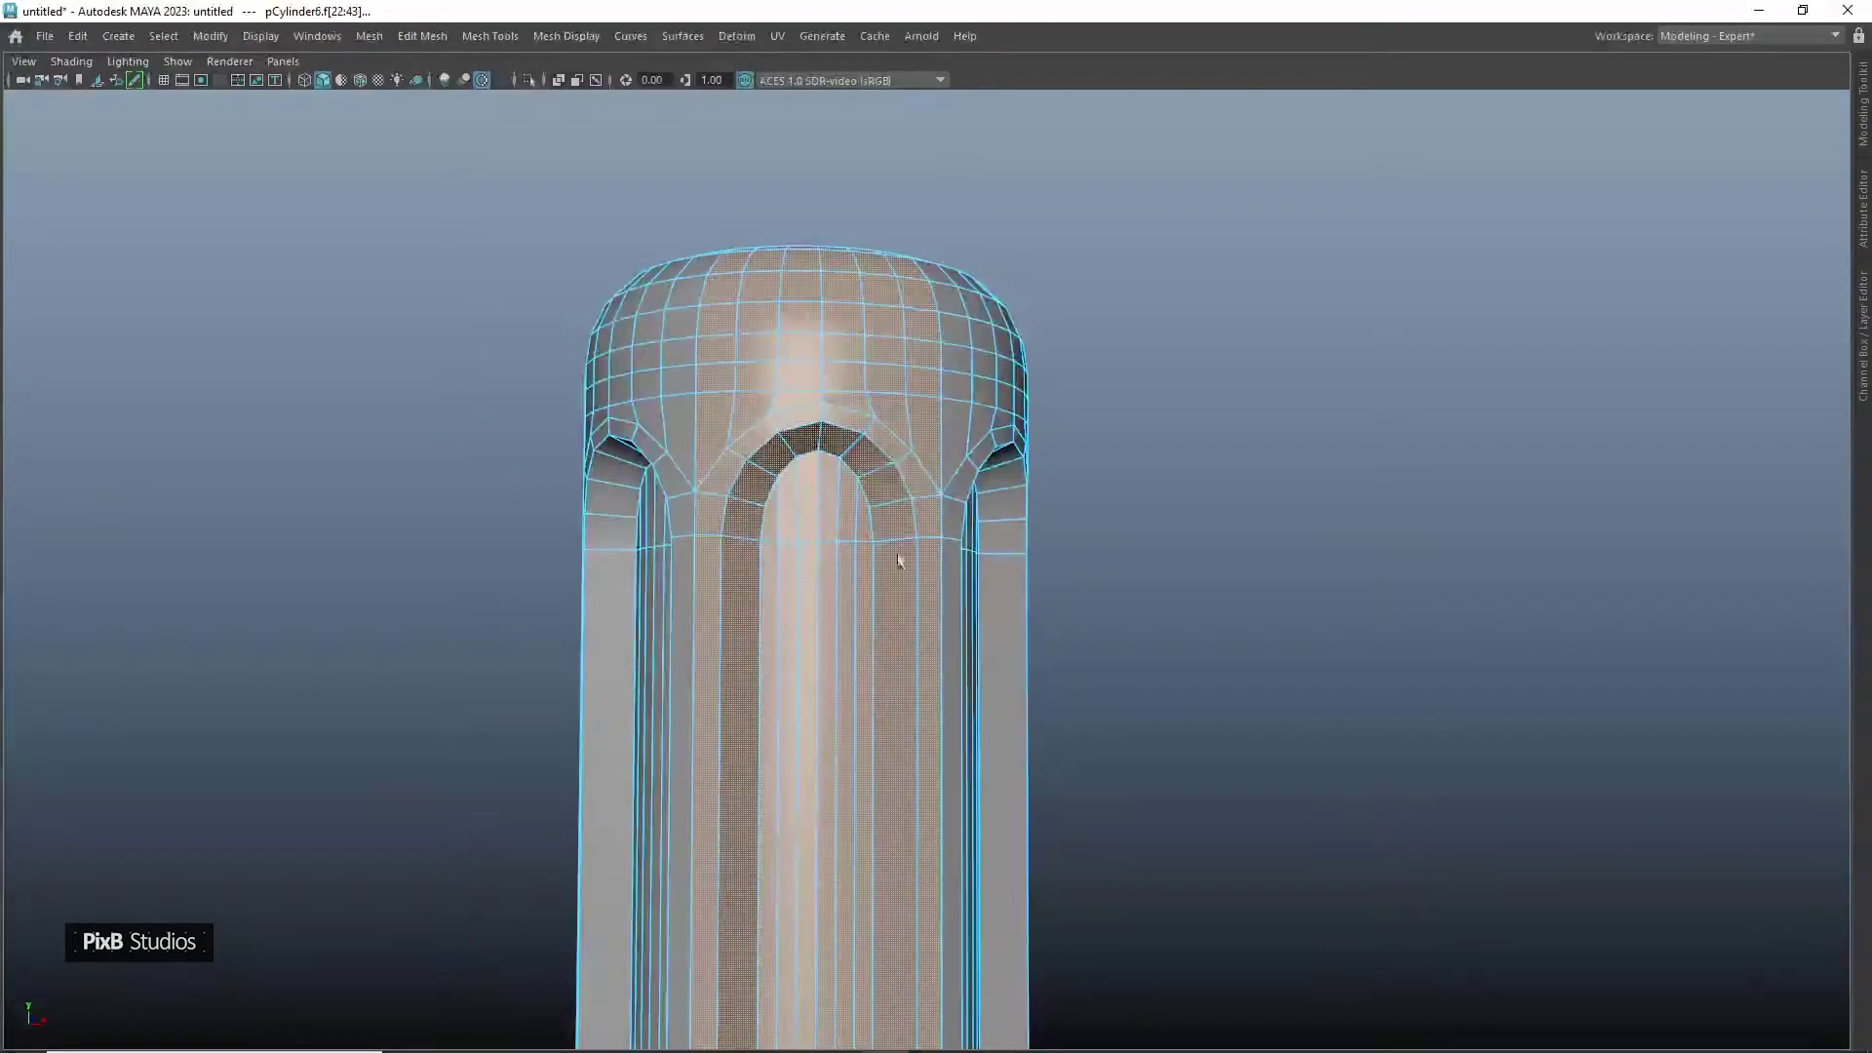
Invert the face selection and delete everything outside the single arch section
scroll(865, 517, down, 3)
alt+middle_drag(866, 546, 855, 454)
alt+drag(855, 454, 835, 421)
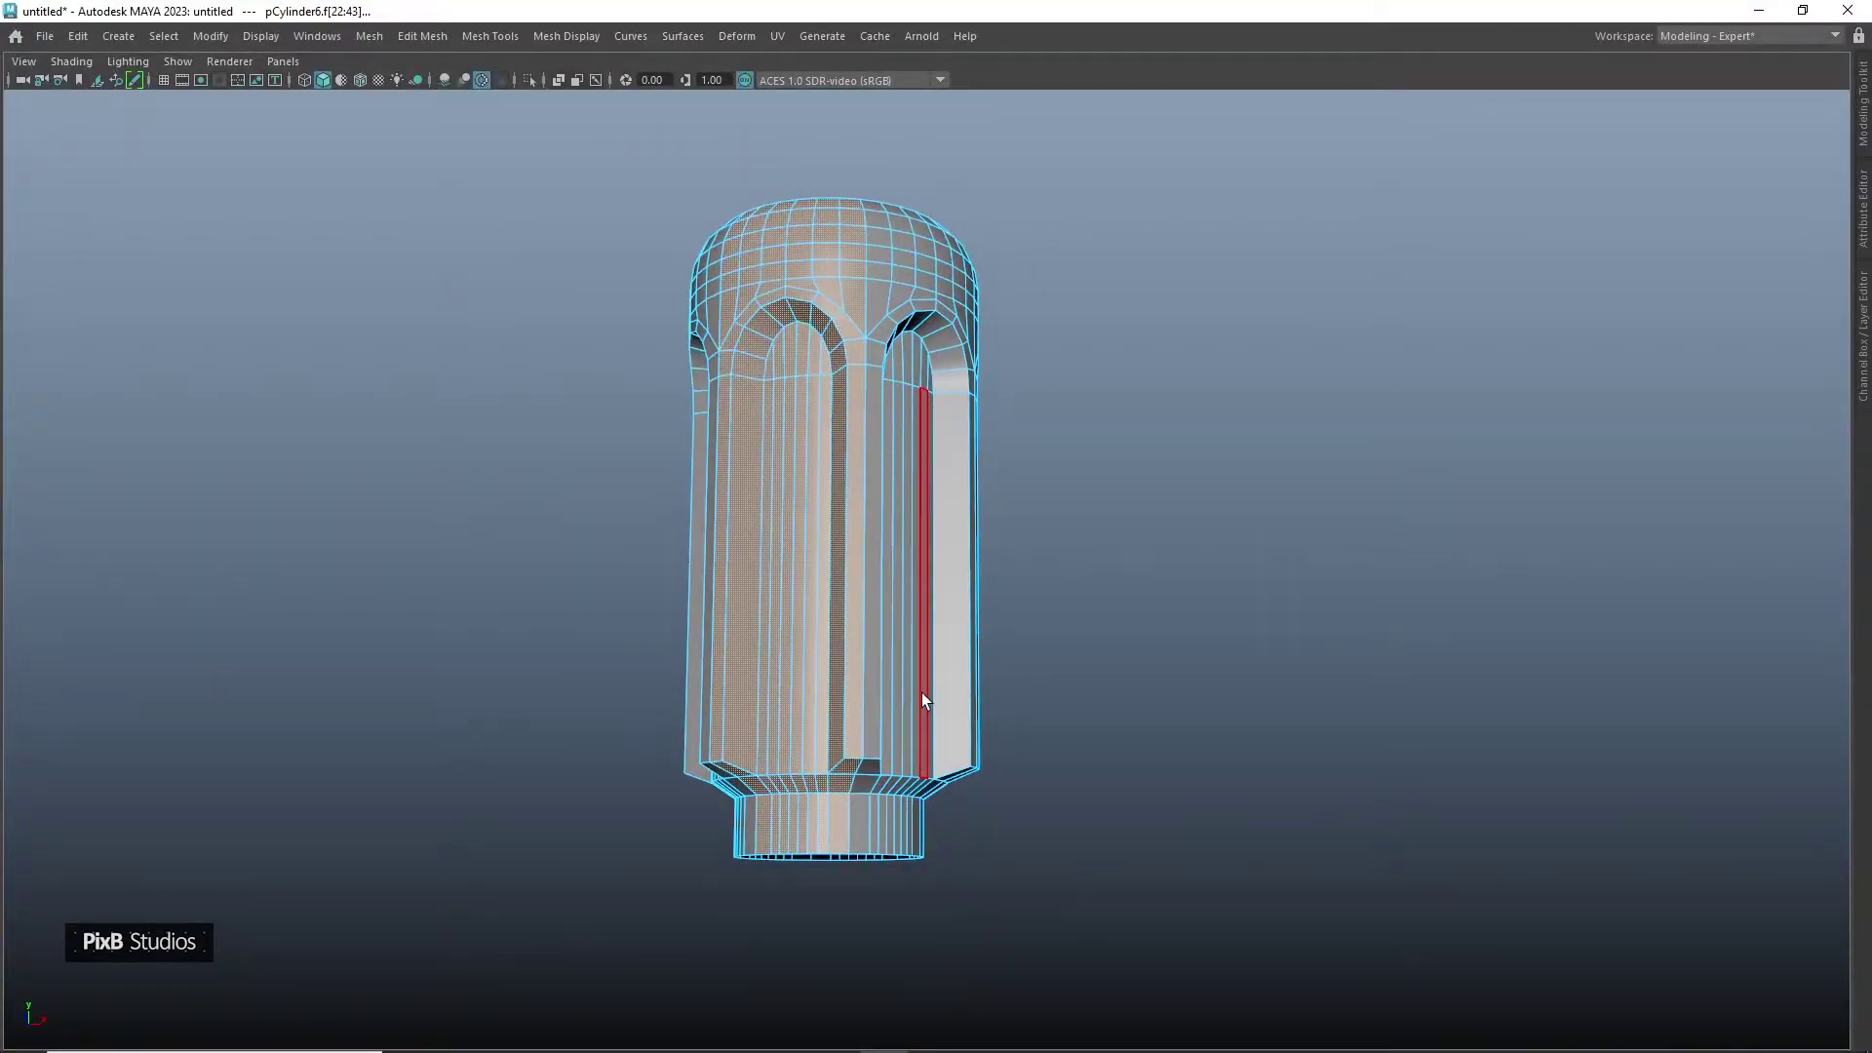
shift+drag(495, 137, 1424, 1041)
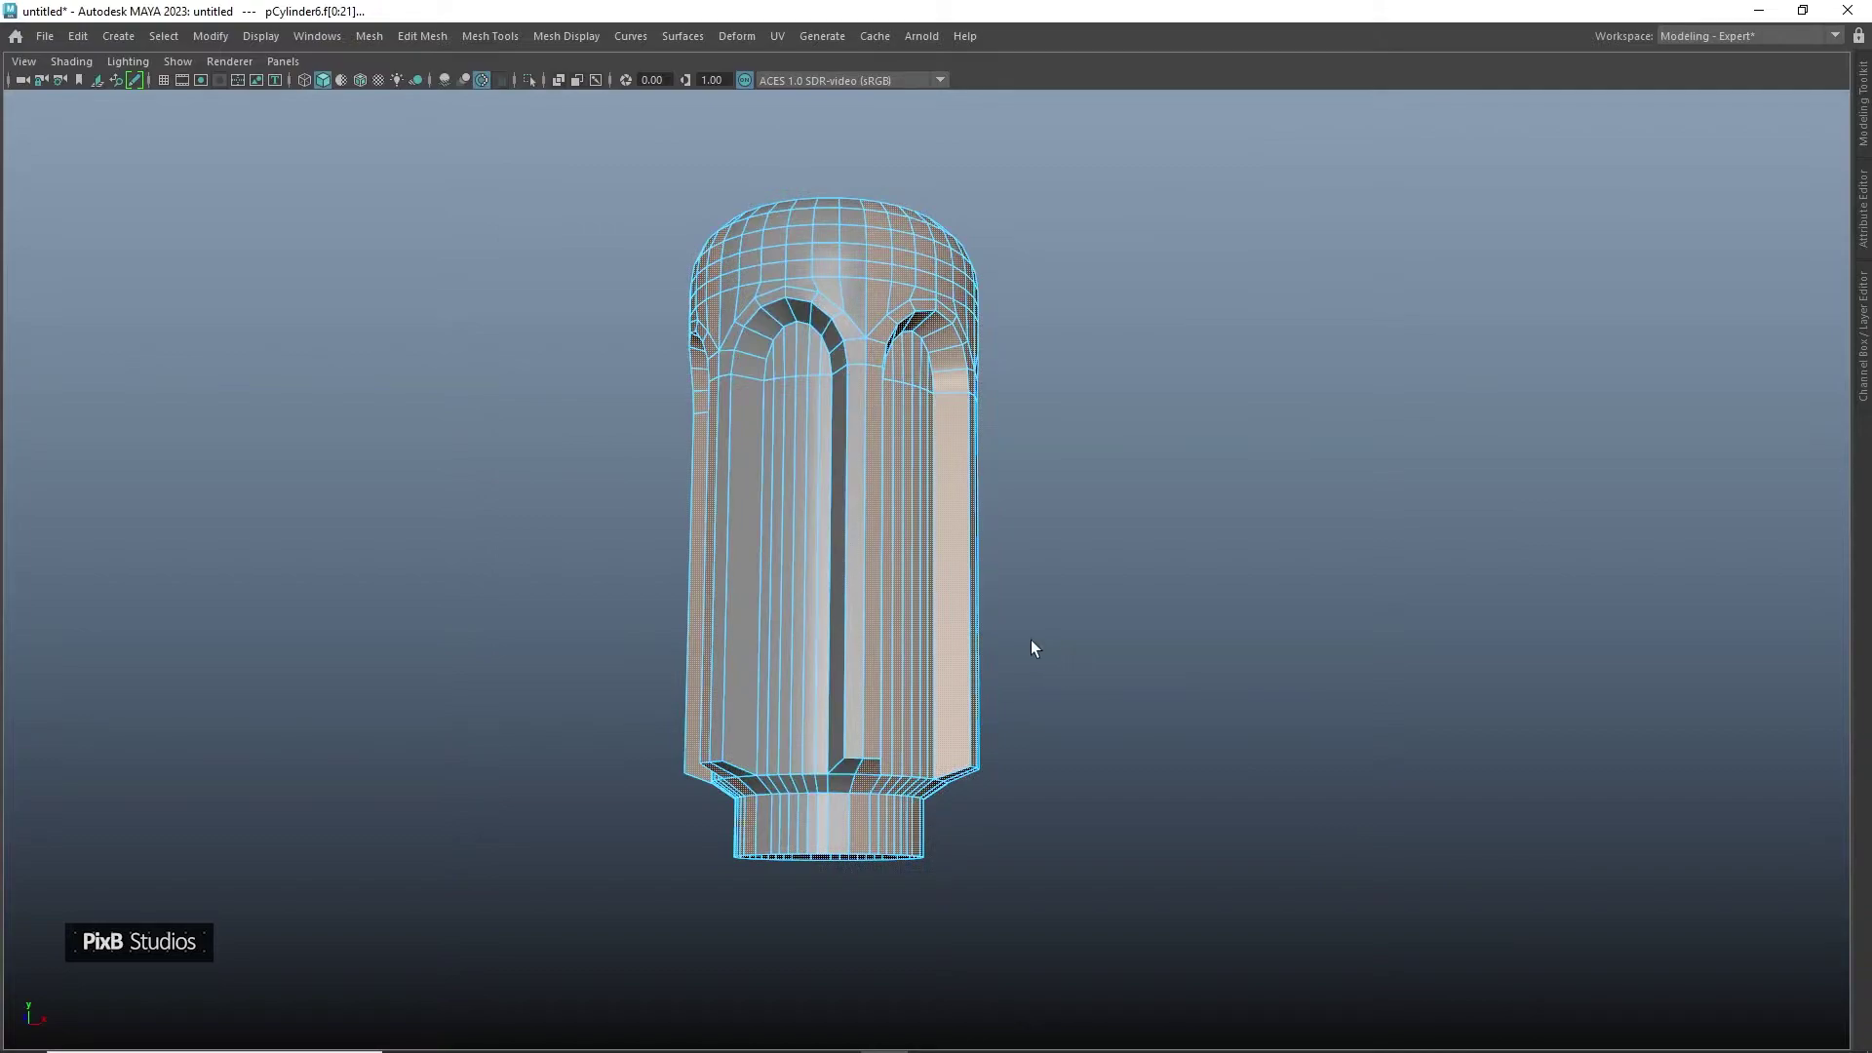
key(Delete)
alt+drag(838, 418, 858, 468)
alt+middle_drag(858, 468, 890, 529)
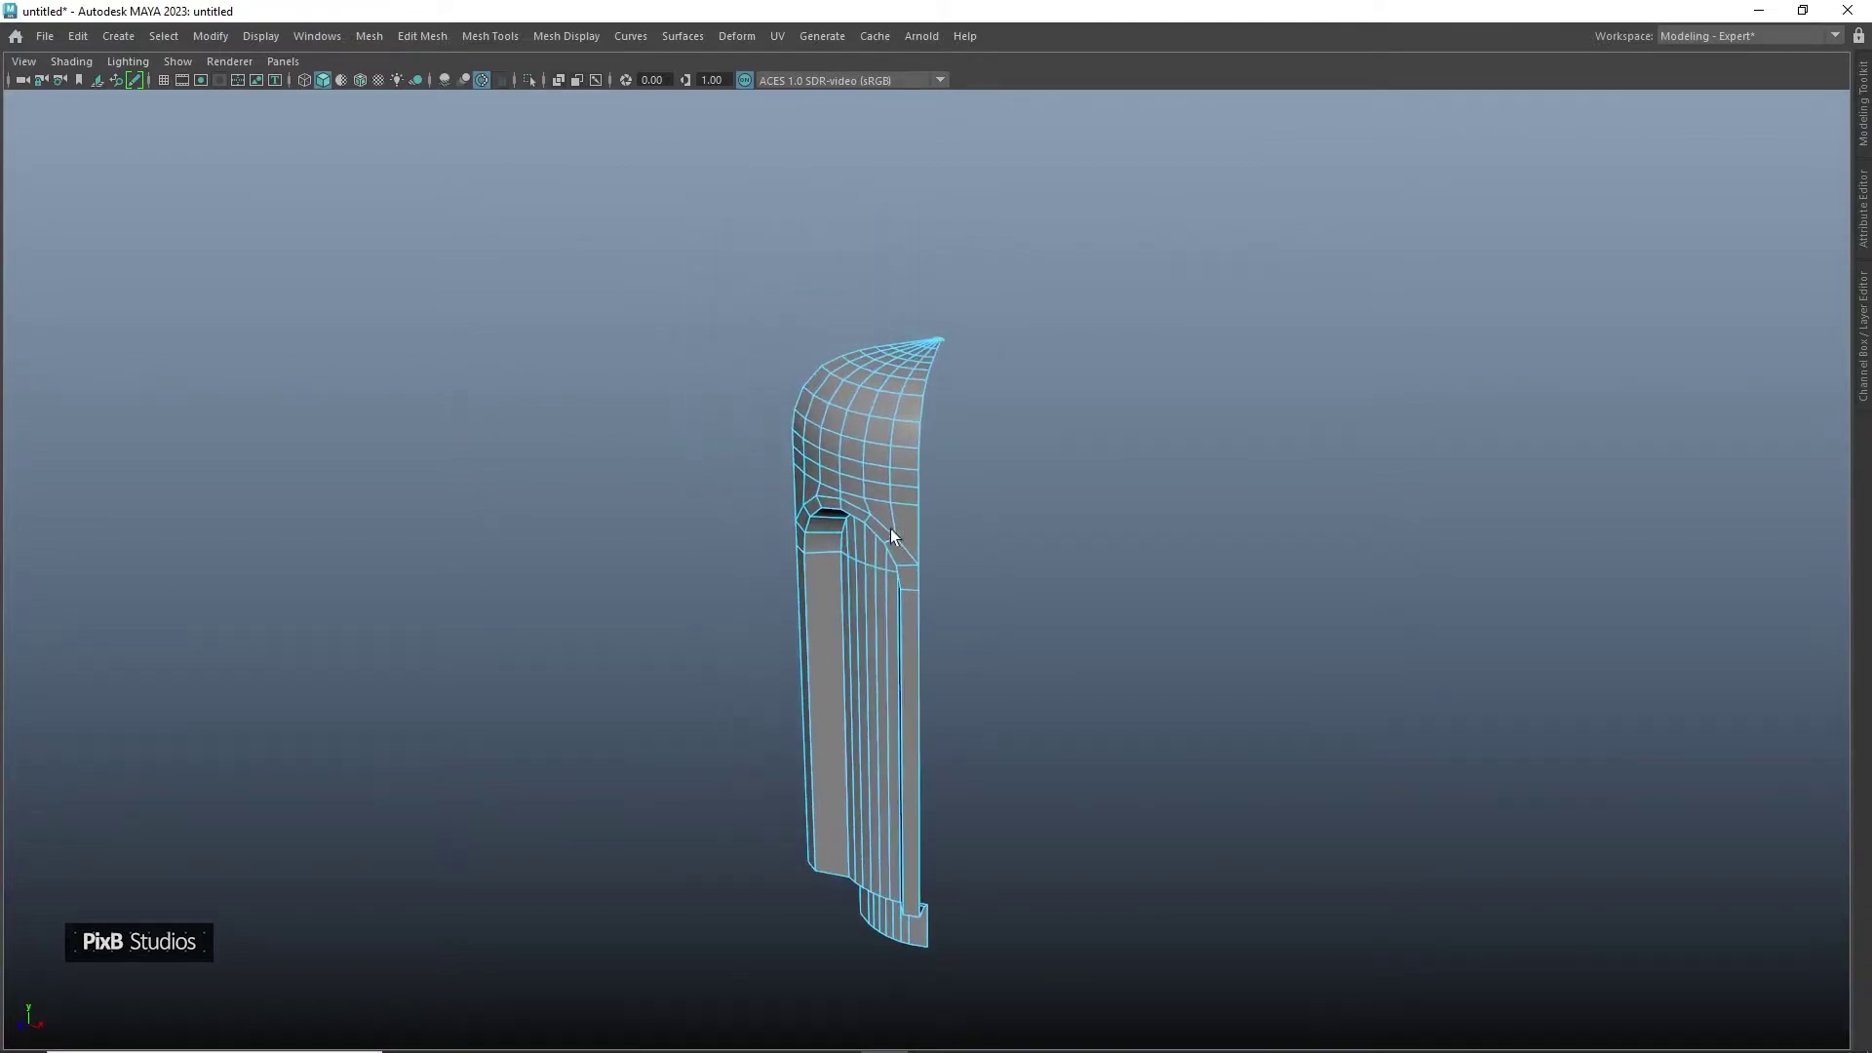
Use Multi-Cut to run a new edge from the left arch corner vertex down the middle of the left wall strip
alt+right_drag(889, 528, 943, 551)
alt+drag(944, 550, 1008, 447)
right_drag(1008, 446, 908, 378)
alt+middle_drag(992, 457, 943, 283)
key(F7)
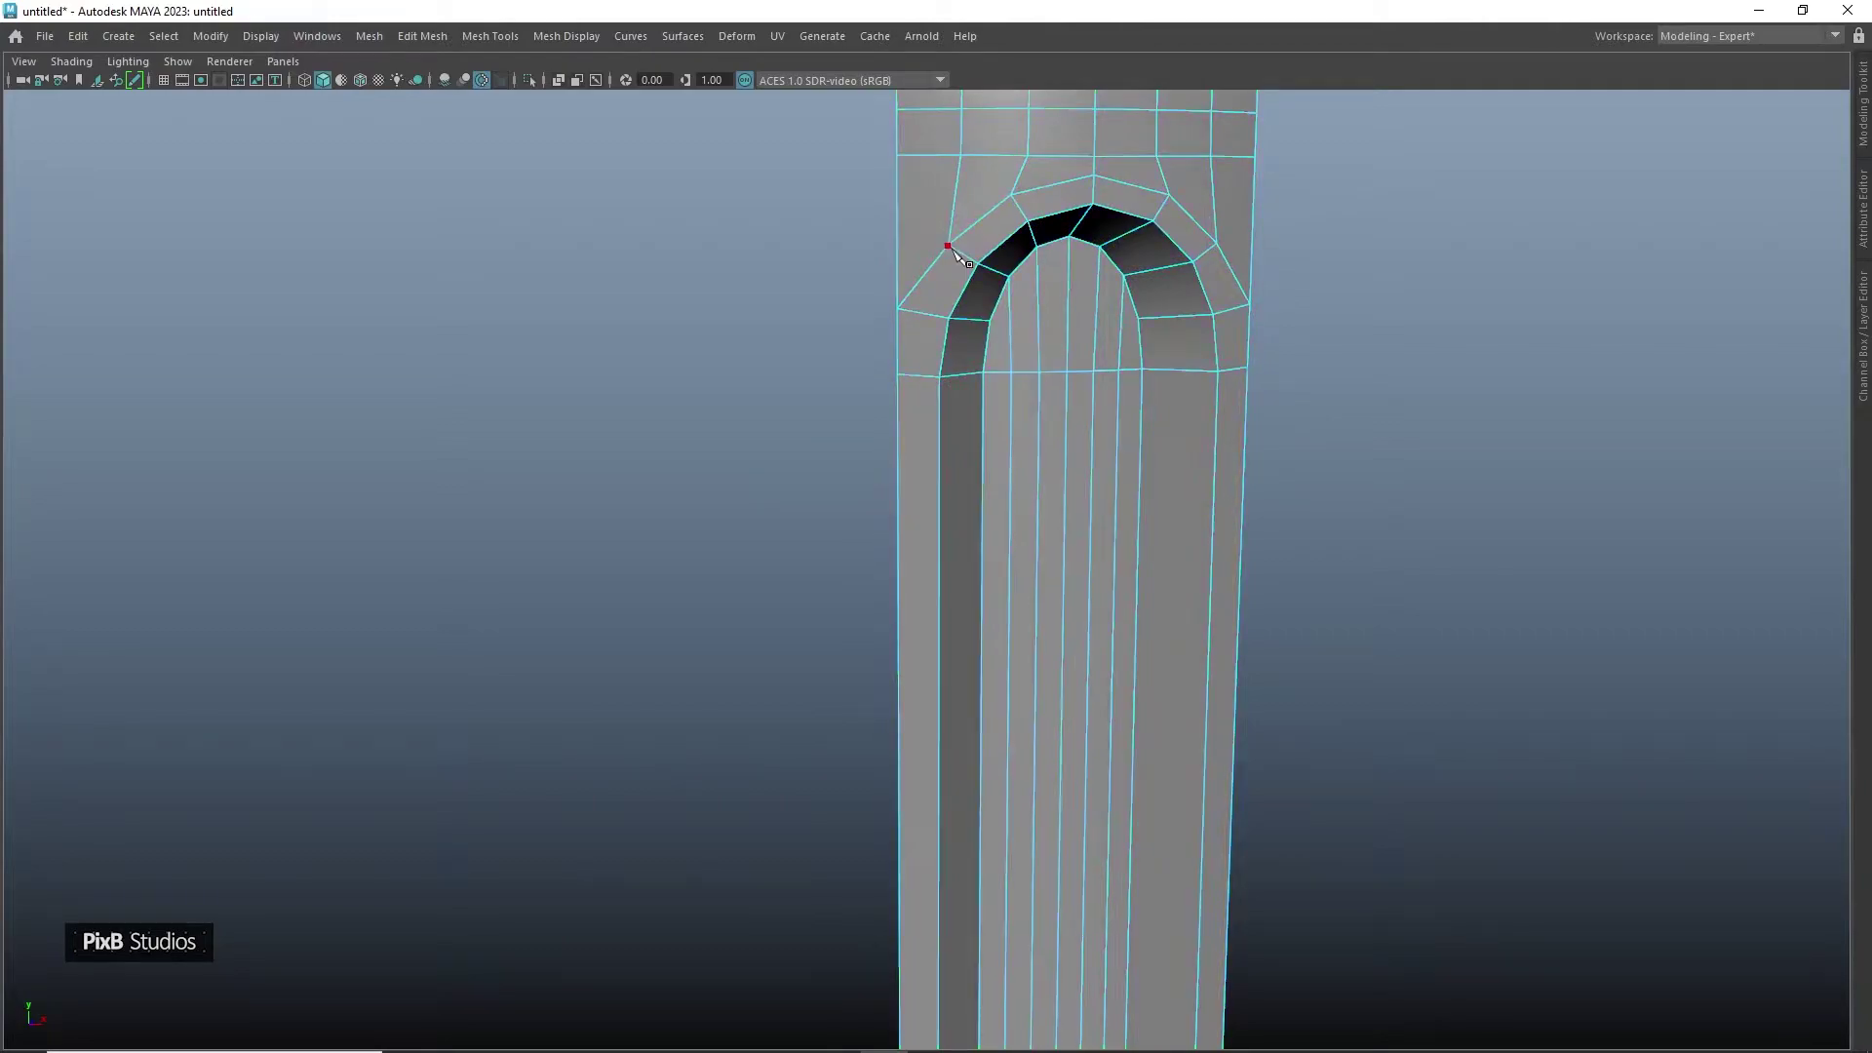
click(947, 258)
shift+click(925, 311)
right_click(927, 310)
ctrl+middle_click(916, 380)
key(q)
click(917, 375)
click(924, 313)
key(q)
Delete the diagonal edge at the left arch corner and cut from its vertex to the section's left border at 50%
alt+middle_drag(1024, 316, 987, 358)
right_drag(894, 311, 880, 250)
click(882, 313)
key(Delete)
click(676, 370)
alt+drag(1033, 303, 1032, 311)
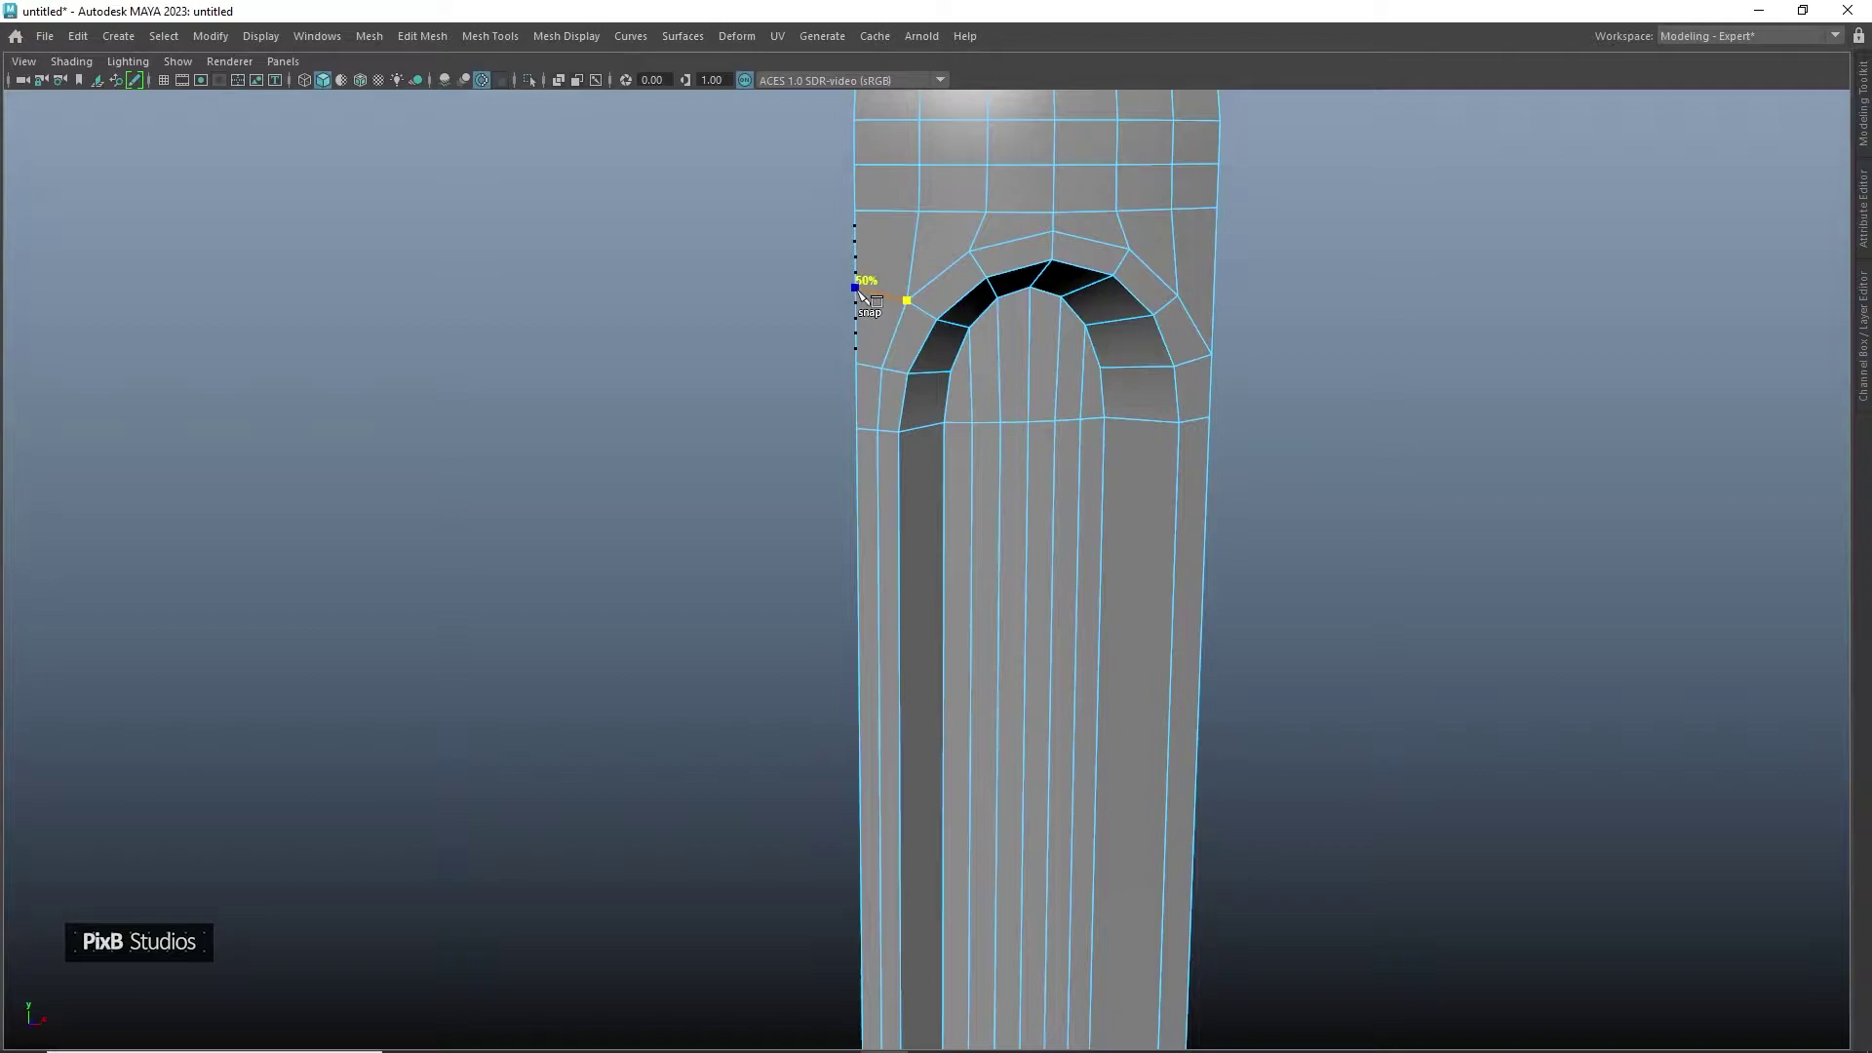
alt+drag(992, 298, 897, 338)
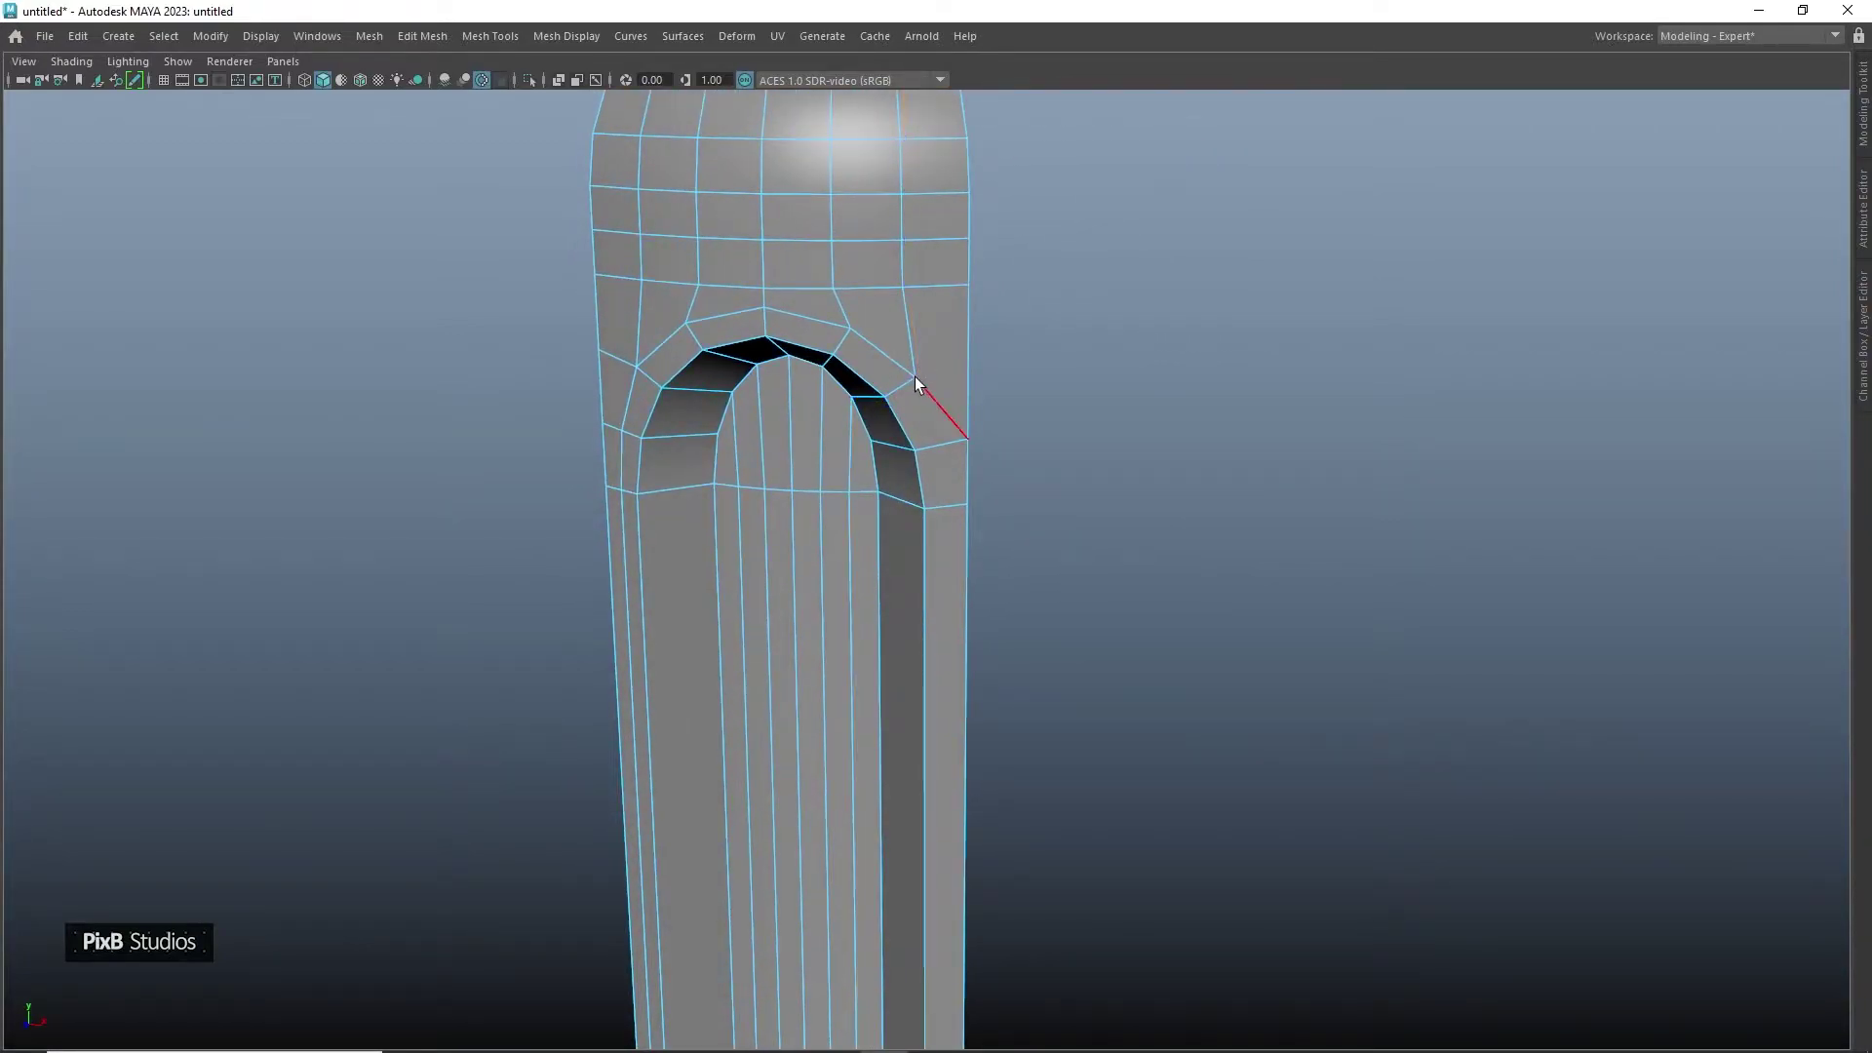
Cut a matching edge from the right arch corner vertex down the middle of the right wall strip
click(942, 443)
right_click(940, 441)
ctrl+middle_click(952, 520)
ctrl+click(946, 508)
Delete the diagonal edge at the right arch corner and cut from its vertex to the section's right border
right_drag(984, 419, 979, 364)
key(Return)
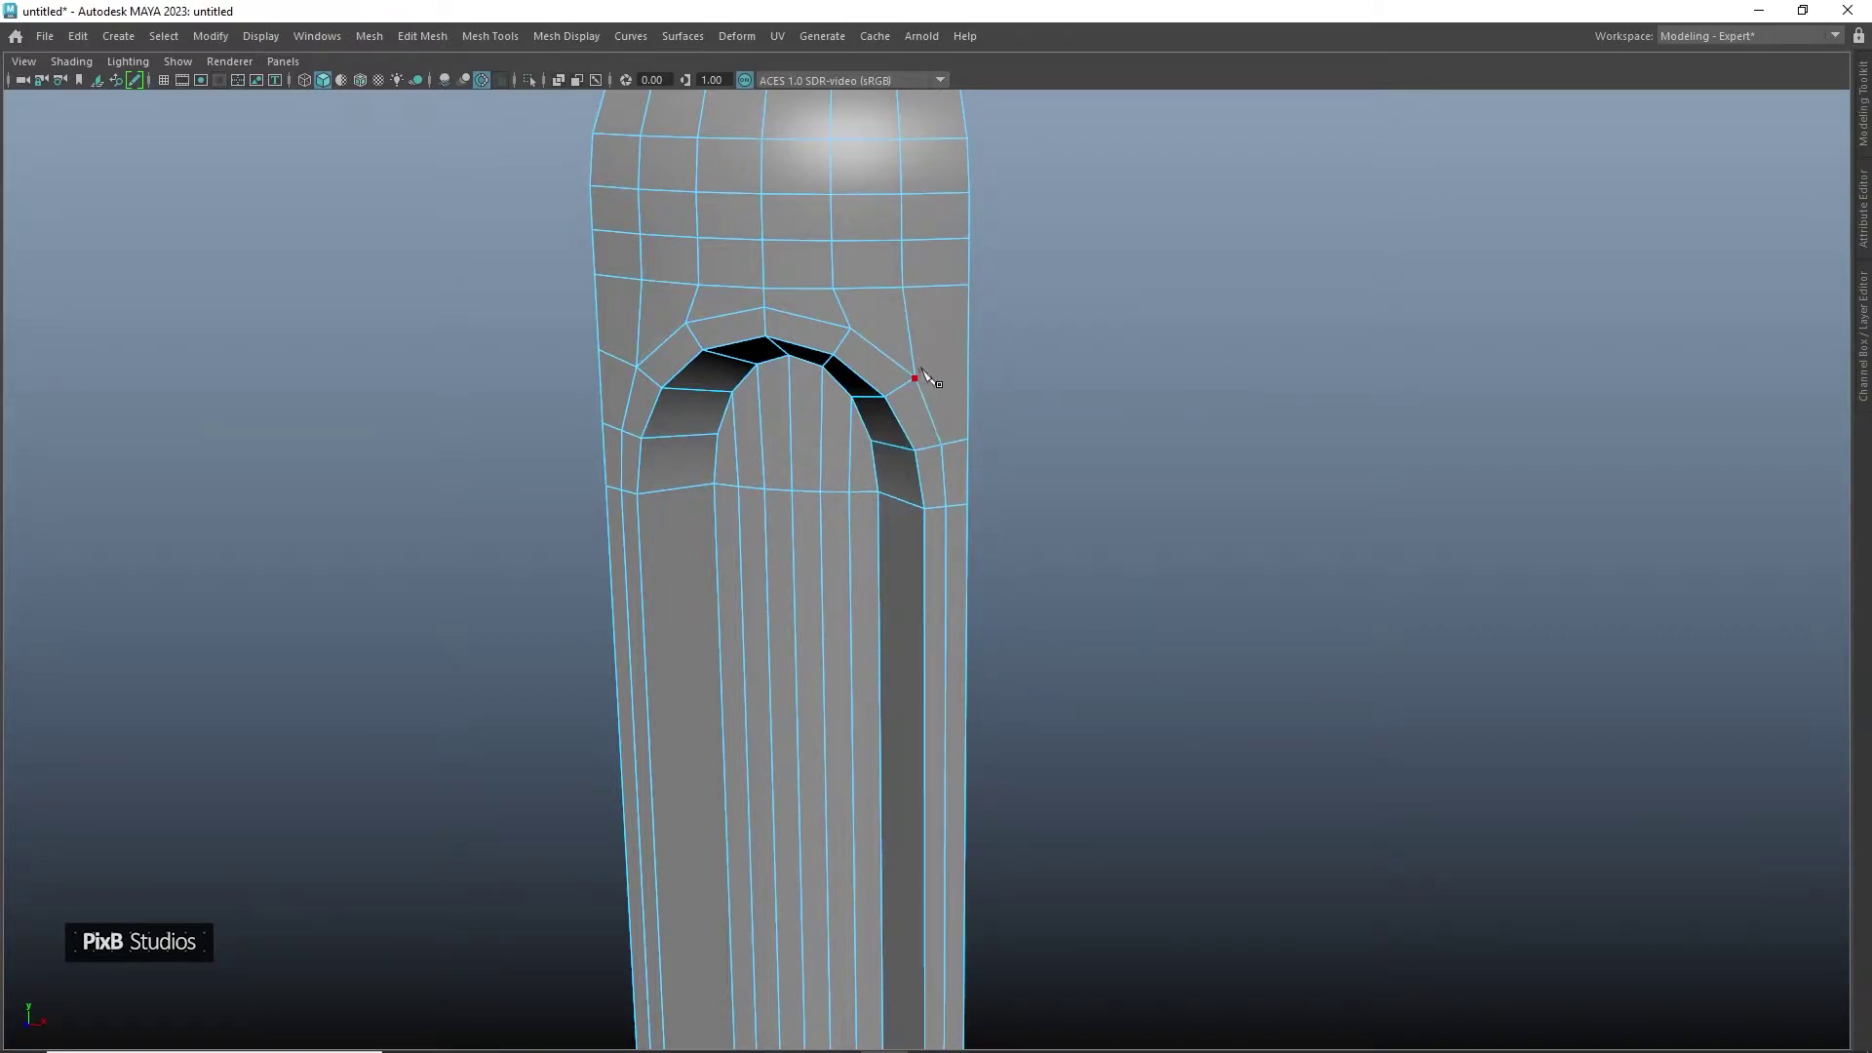
click(952, 360)
click(953, 367)
key(Return)
Apply an edge operation to the new vertical edge on the neck's right side, and repeat it on the matching left edge
right_drag(877, 380, 1045, 246)
scroll(840, 675, down, 4)
alt+middle_drag(840, 674, 803, 472)
alt+drag(803, 472, 942, 468)
scroll(946, 500, down, 2)
right_drag(942, 468, 942, 414)
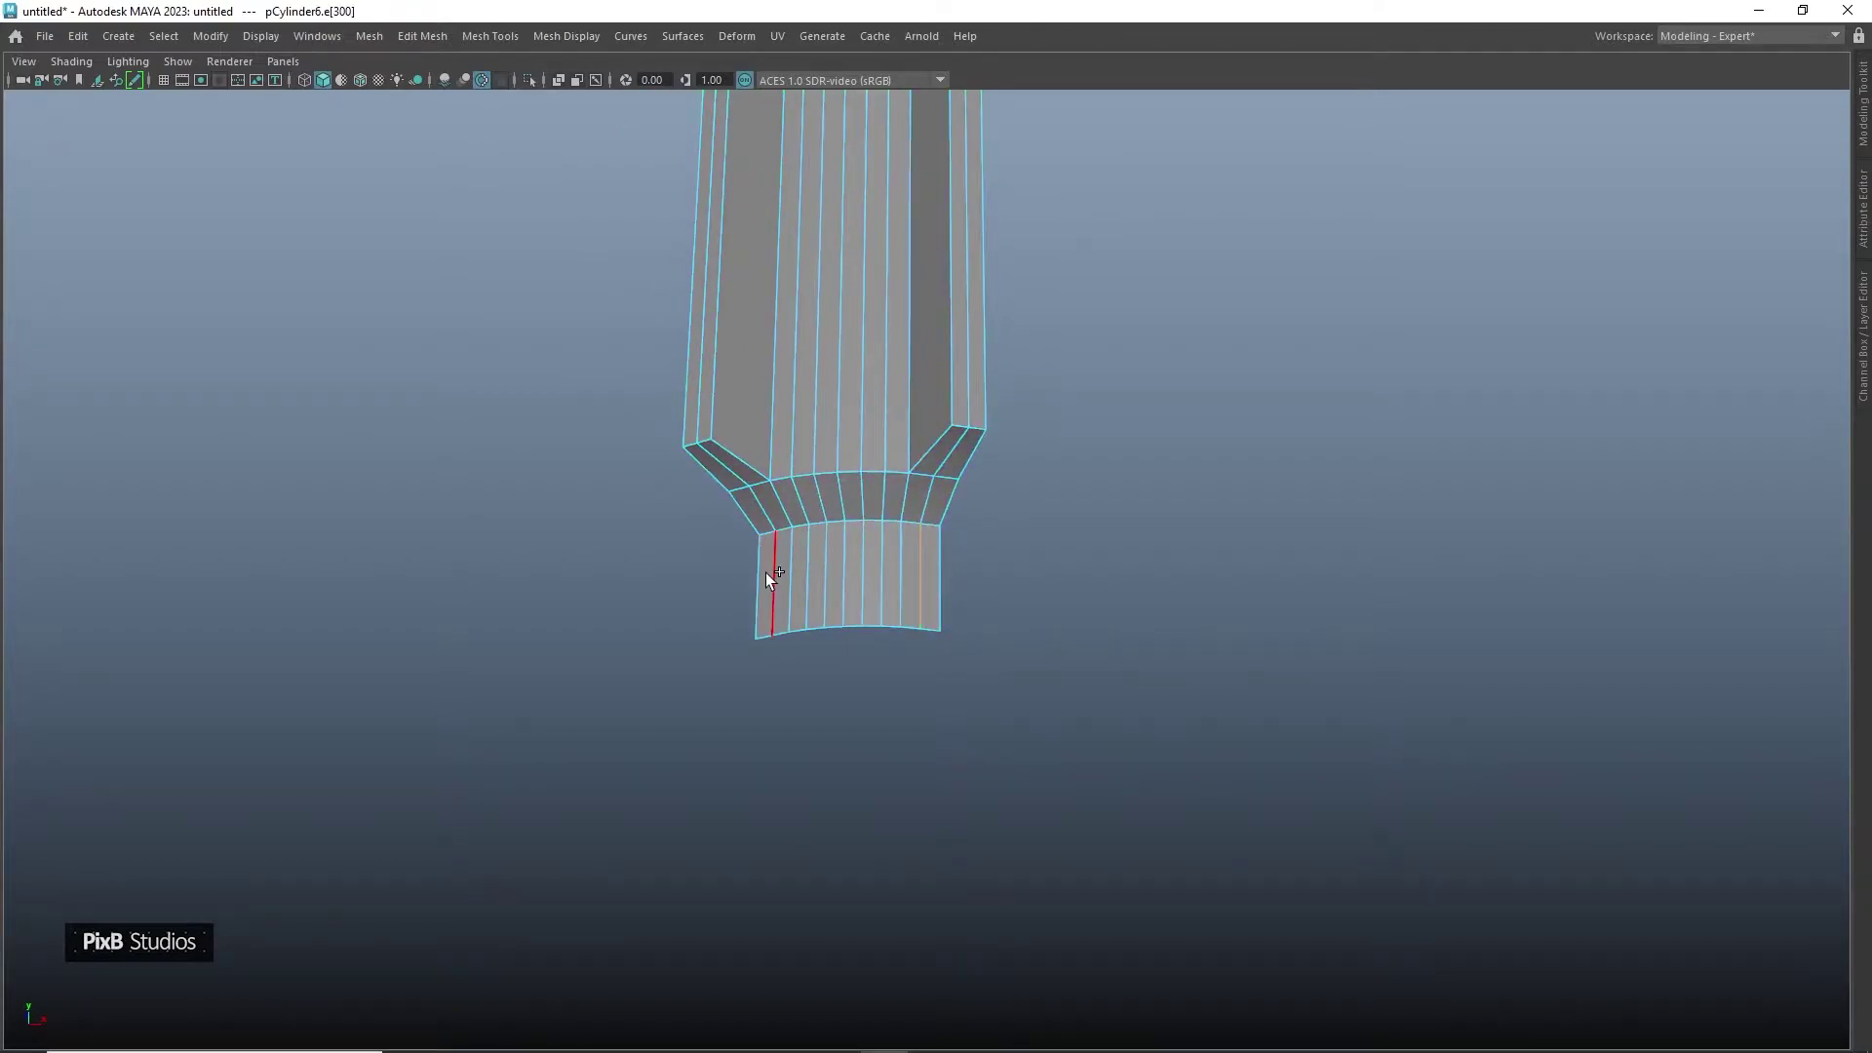
click(922, 505)
shift+right_drag(922, 489, 905, 677)
click(798, 573)
key(g)
right_drag(883, 556, 1071, 439)
click(1070, 439)
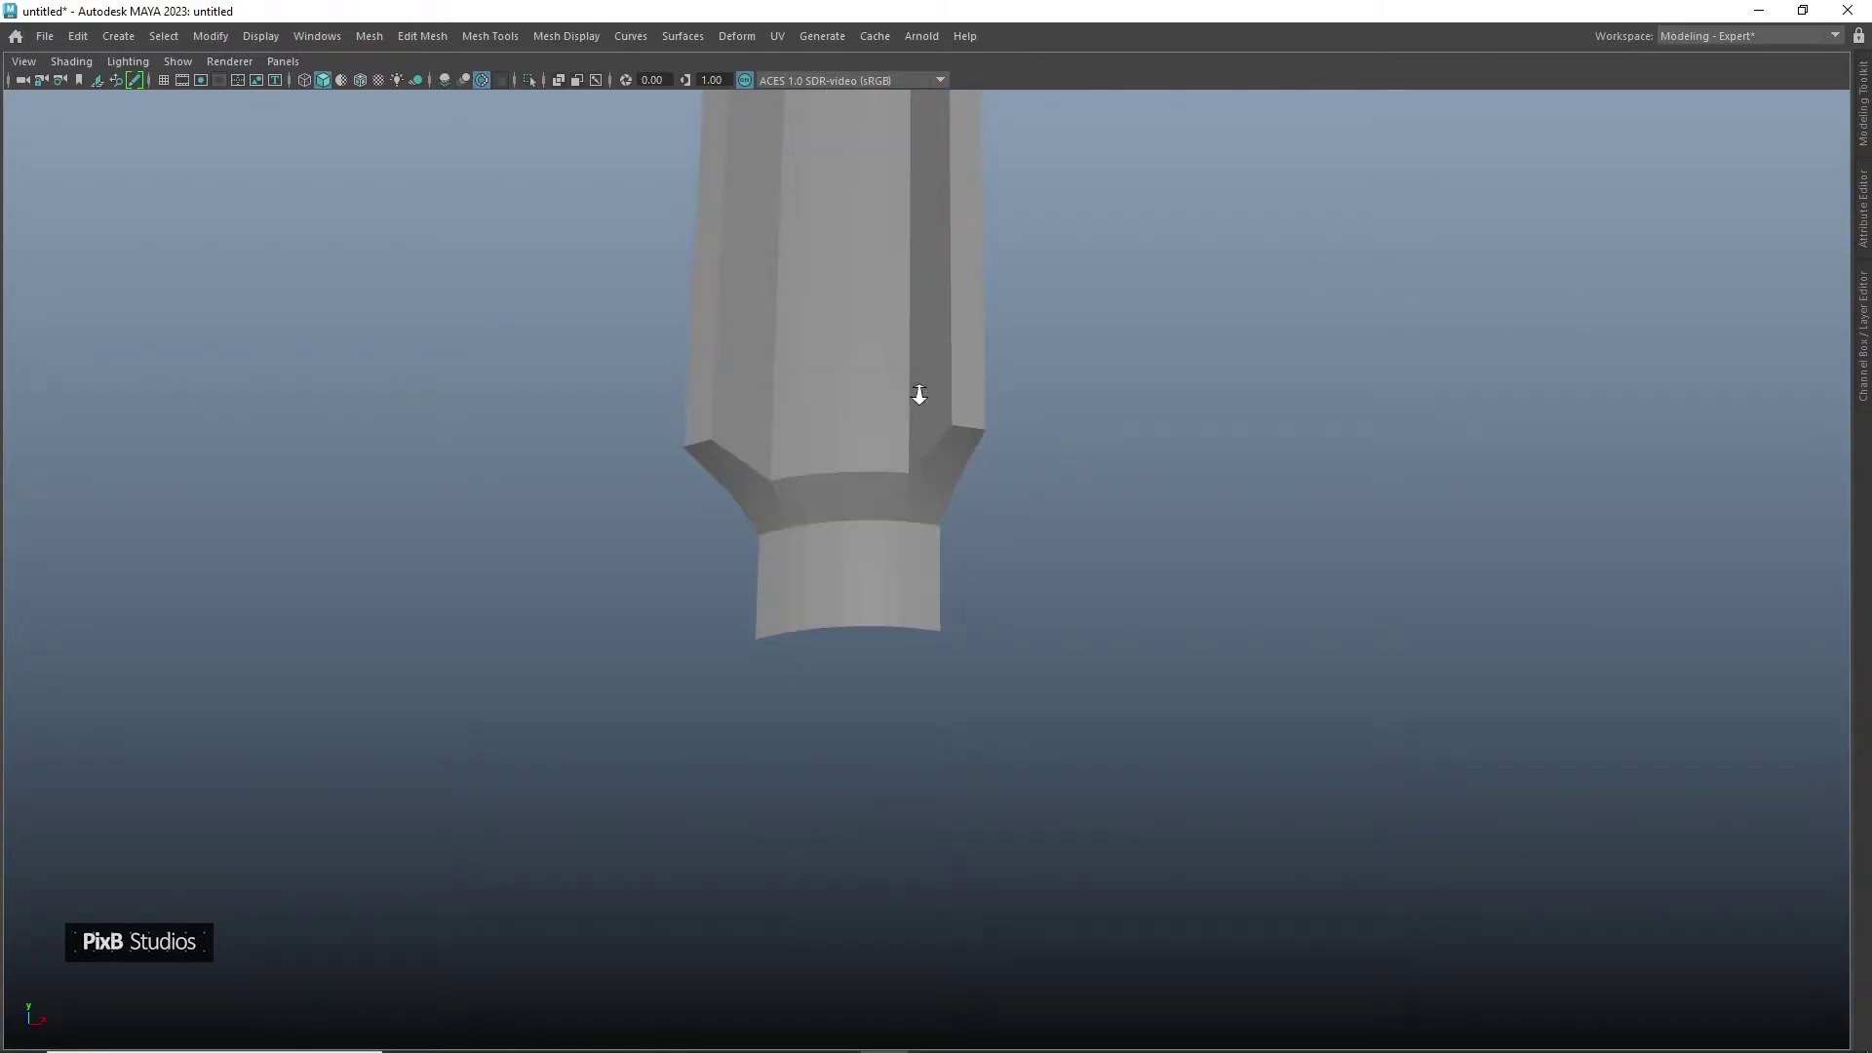
Select the arch section and examine its whole shape from the front and from above
scroll(918, 392, down, 8)
alt+drag(916, 330, 944, 304)
click(904, 336)
alt+middle_drag(944, 304, 943, 378)
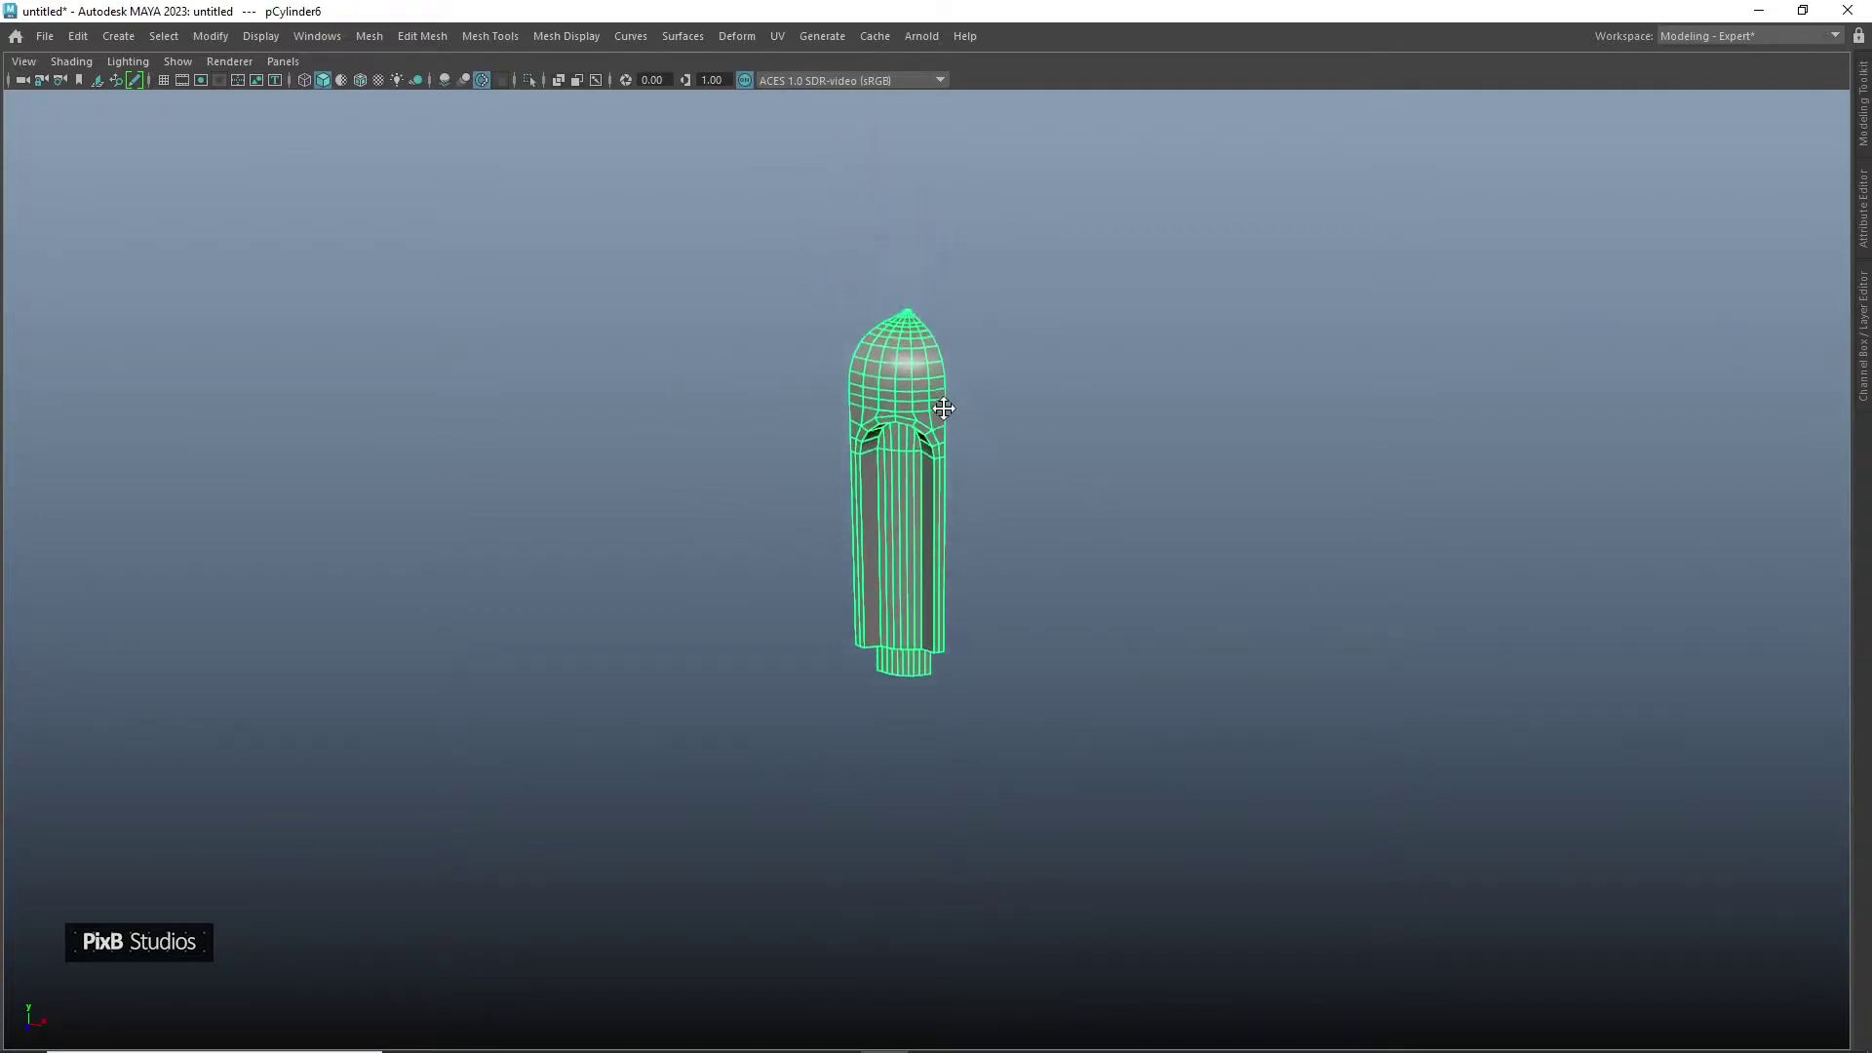
click(1057, 464)
mouse_move(1056, 464)
alt+mouse_down()
mouse_move(1057, 384)
mouse_move(1023, 506)
mouse_move(1044, 471)
mouse_move(1086, 488)
alt+mouse_up()
click(807, 413)
alt+drag(1003, 435, 990, 521)
alt+drag(965, 365, 931, 468)
Delete the surplus faces at the cap's apex and return to object selection with the Move tool
alt+right_drag(916, 380, 1151, 704)
right_drag(956, 501, 953, 575)
drag(728, 336, 956, 544)
ctrl+drag(864, 657, 563, 541)
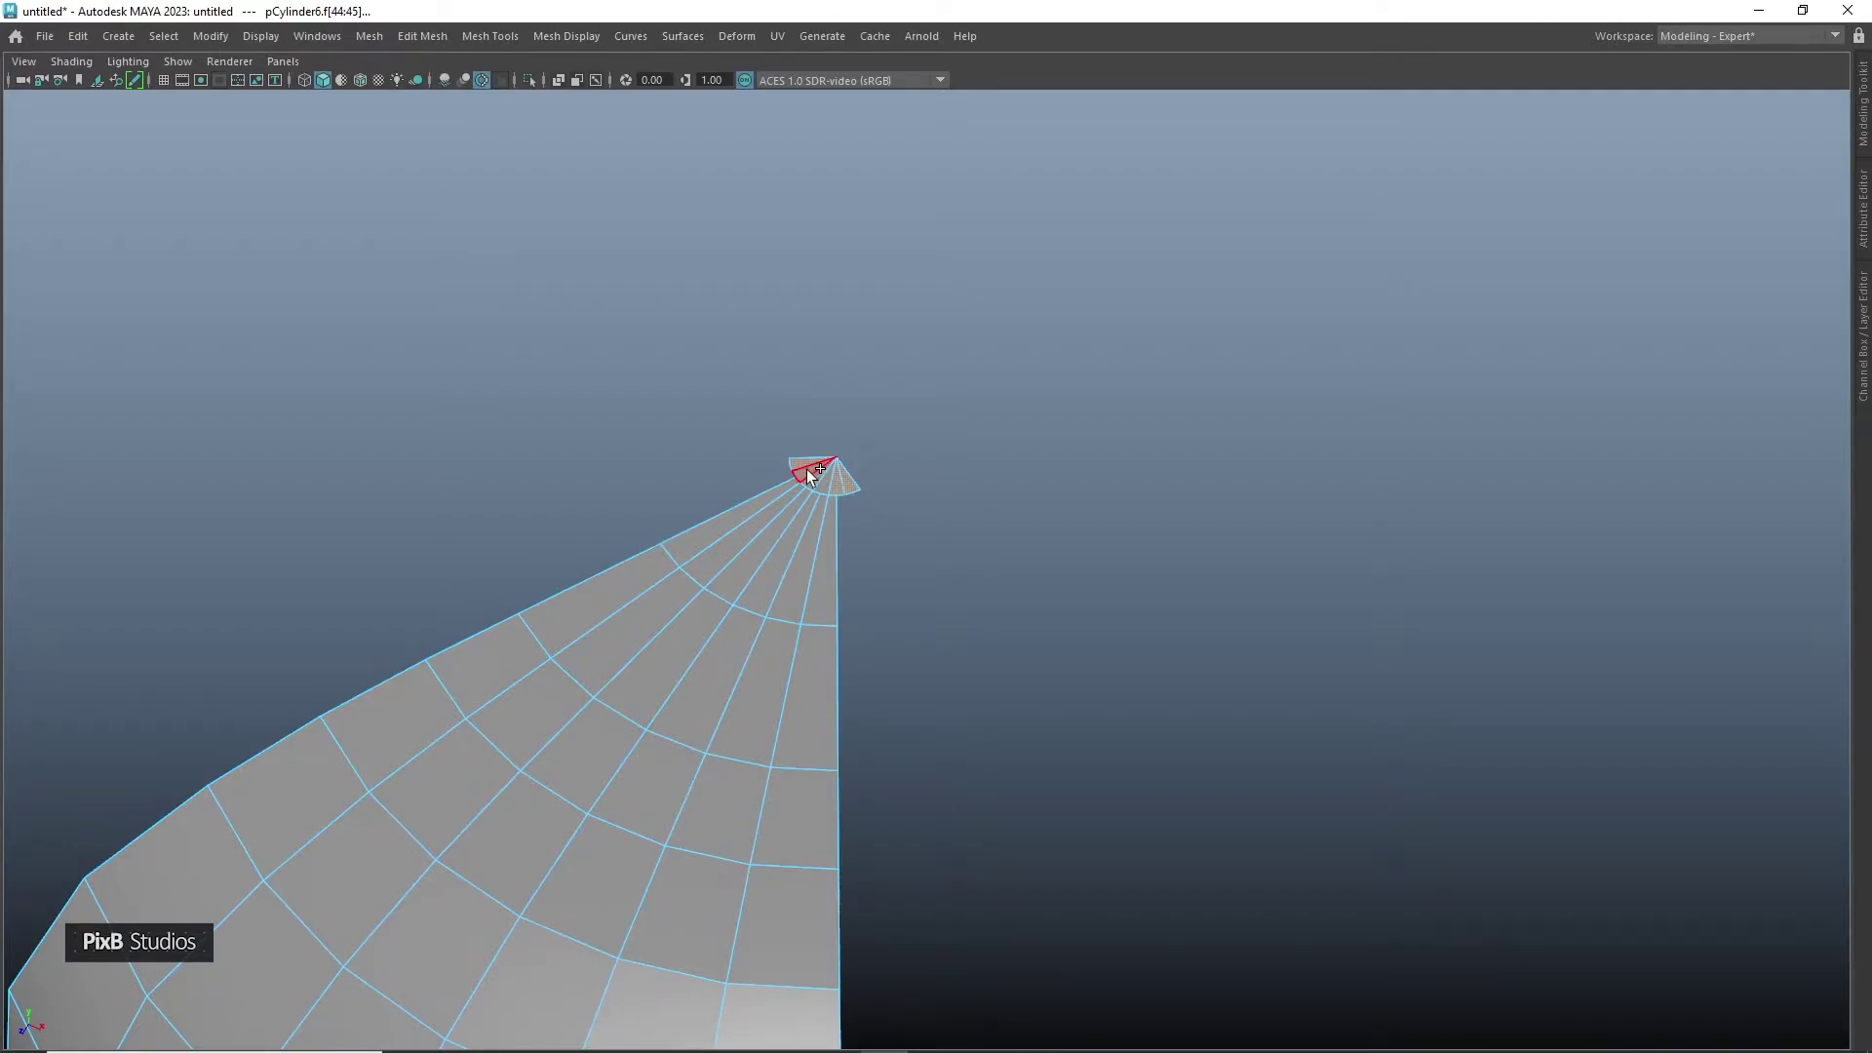
key(Delete)
right_drag(837, 515, 1162, 208)
key(w)
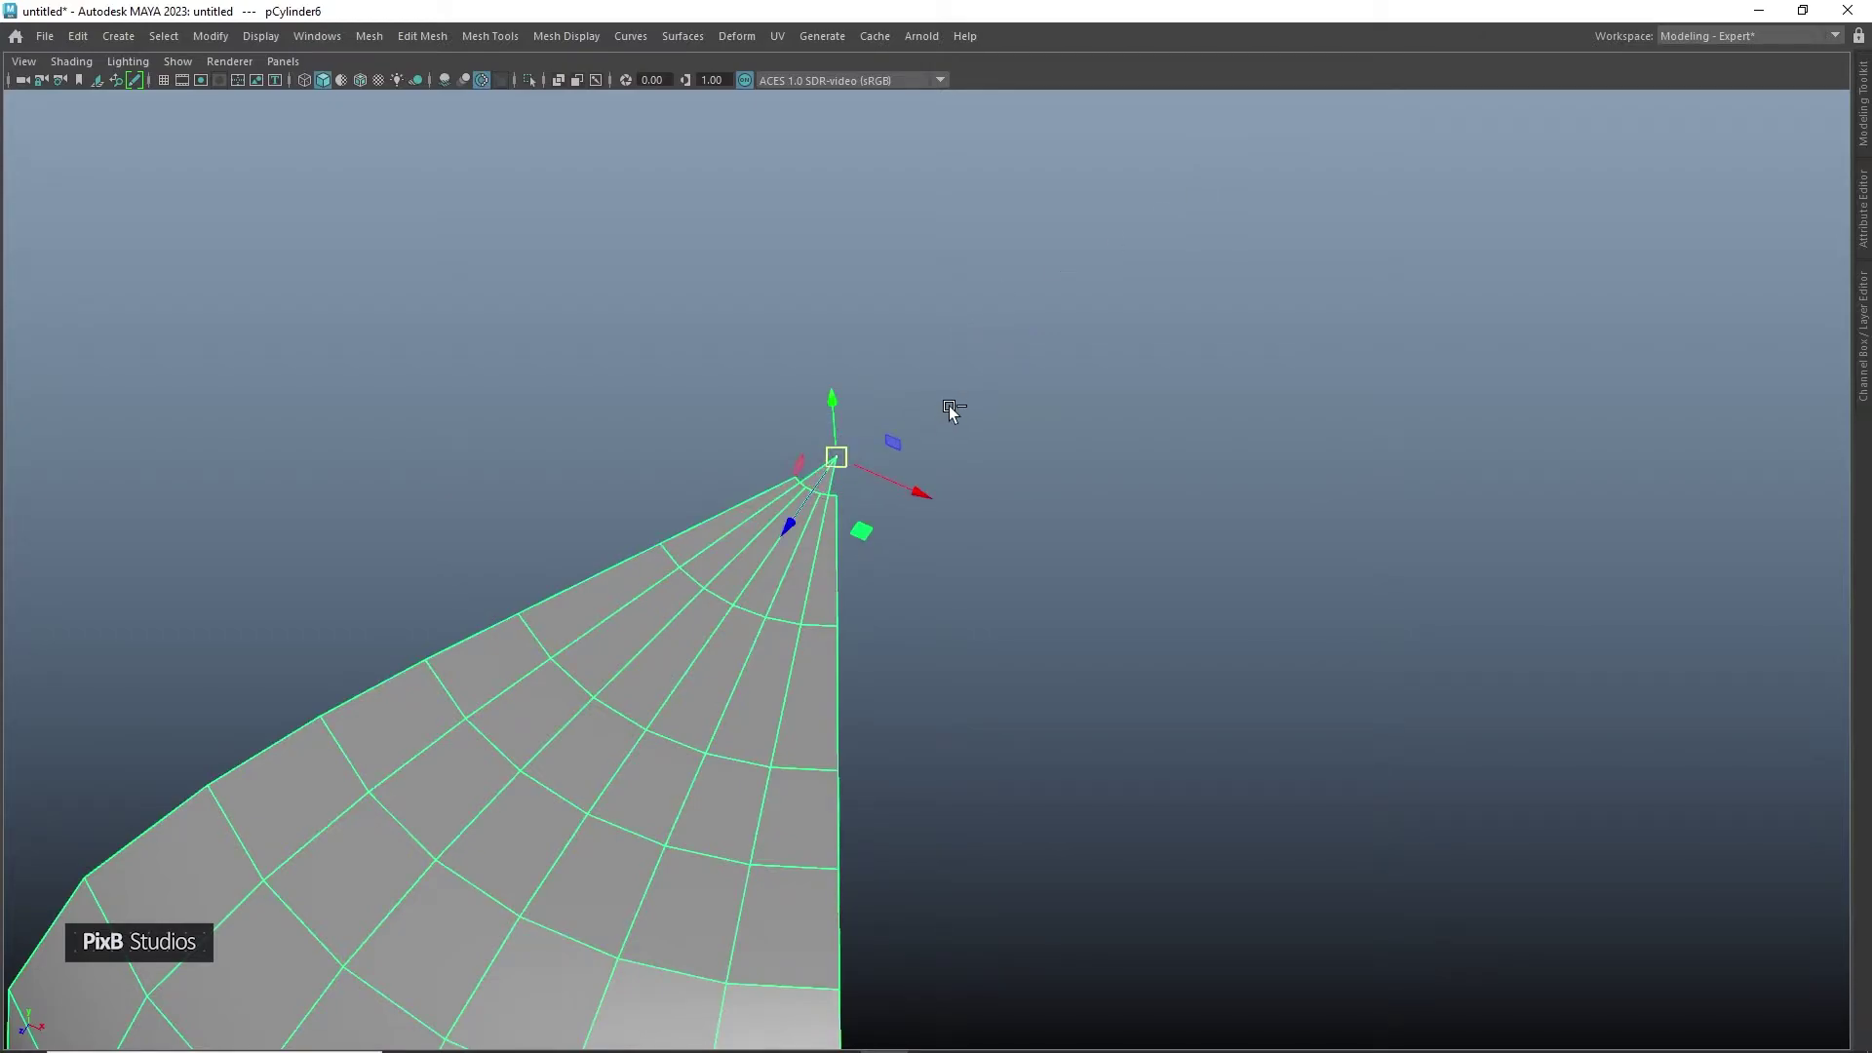
Duplicate the arch section rotated about the cylinder's axis and repeat the copy until the full circle is closed
key(e)
scroll(908, 487, down, 5)
drag(922, 603, 997, 583)
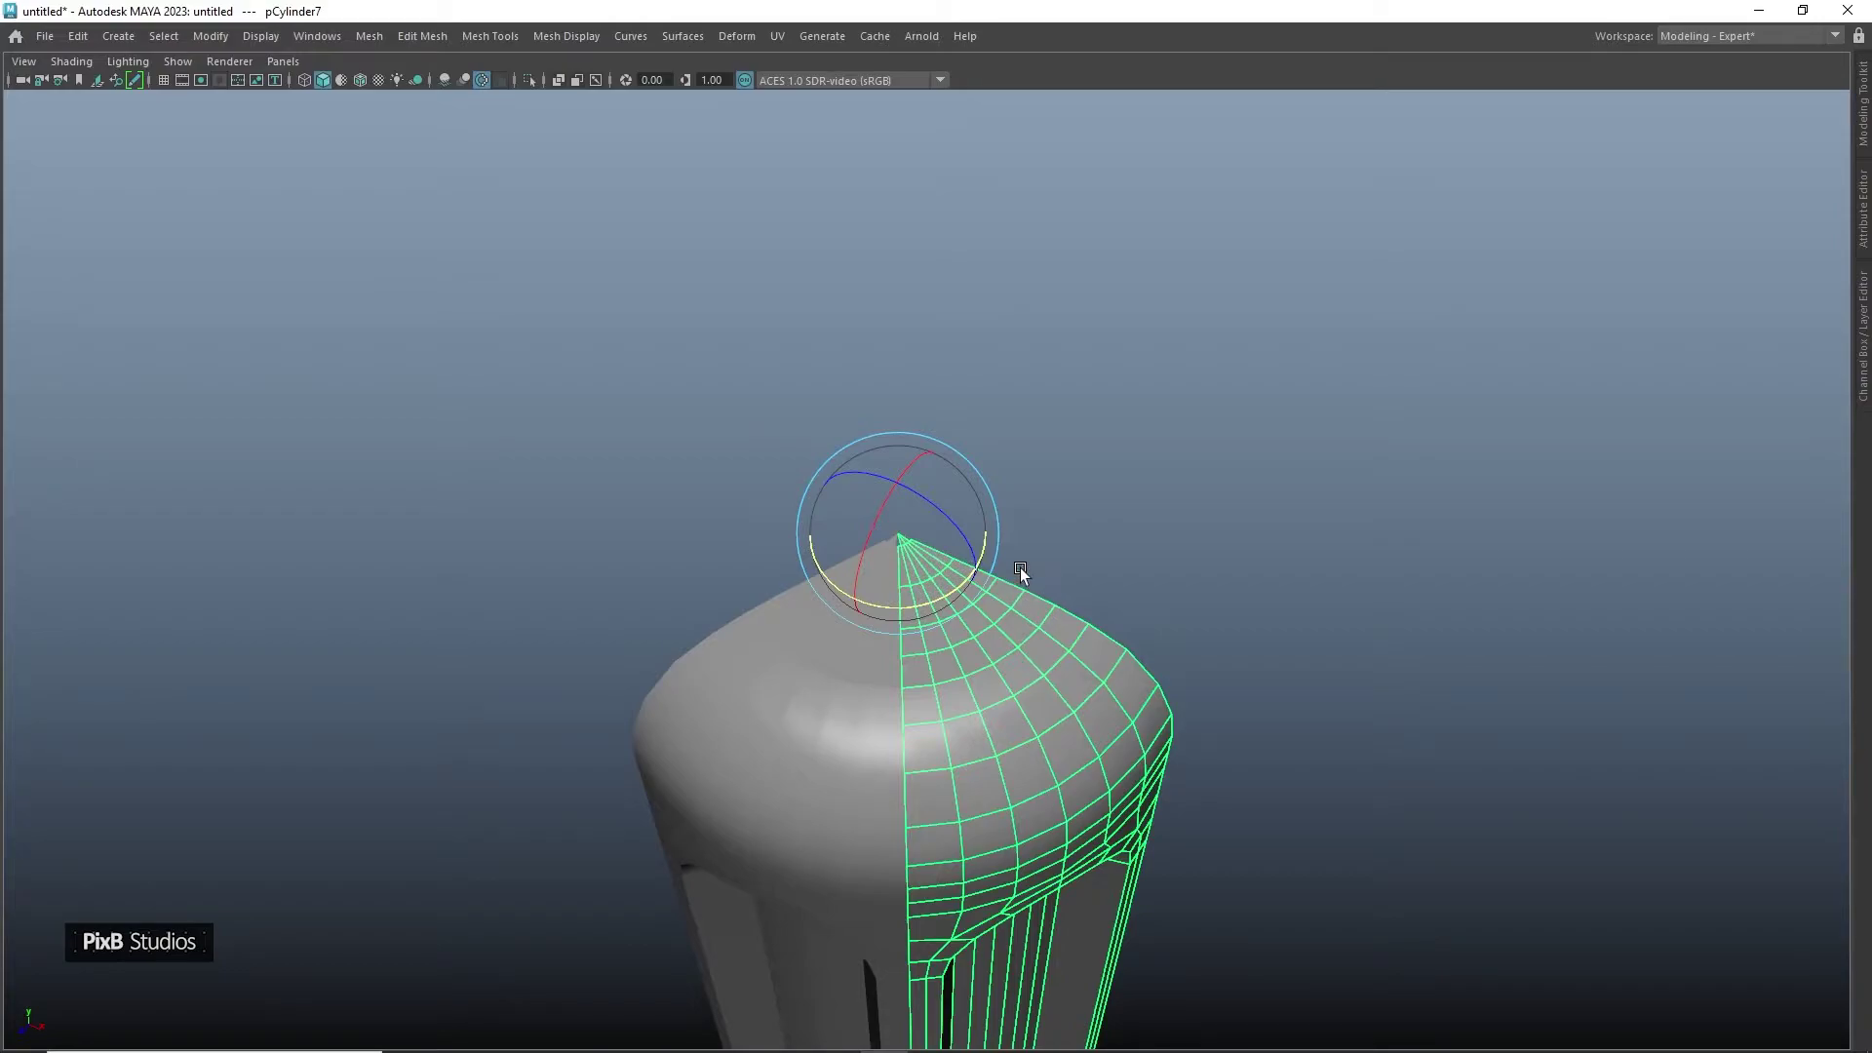
key(shift+d)
key(shift+d)
key(shift+d)
Combine all the arch sections into one mesh and merge its vertices along the seams
scroll(1020, 567, down, 6)
alt+drag(1002, 556, 1008, 659)
alt+middle_drag(1008, 659, 1012, 618)
drag(1278, 786, 546, 209)
shift+right_drag(1137, 224, 1096, 635)
right_drag(1133, 429, 1043, 429)
drag(577, 231, 1463, 1050)
alt+drag(696, 127, 700, 250)
alt+right_drag(700, 250, 953, 384)
shift+right_drag(940, 253, 934, 96)
Fill each wedge-shaped hole at the cap's apex and return to object selection
click(778, 409)
shift+right_drag(769, 415, 762, 650)
click(699, 446)
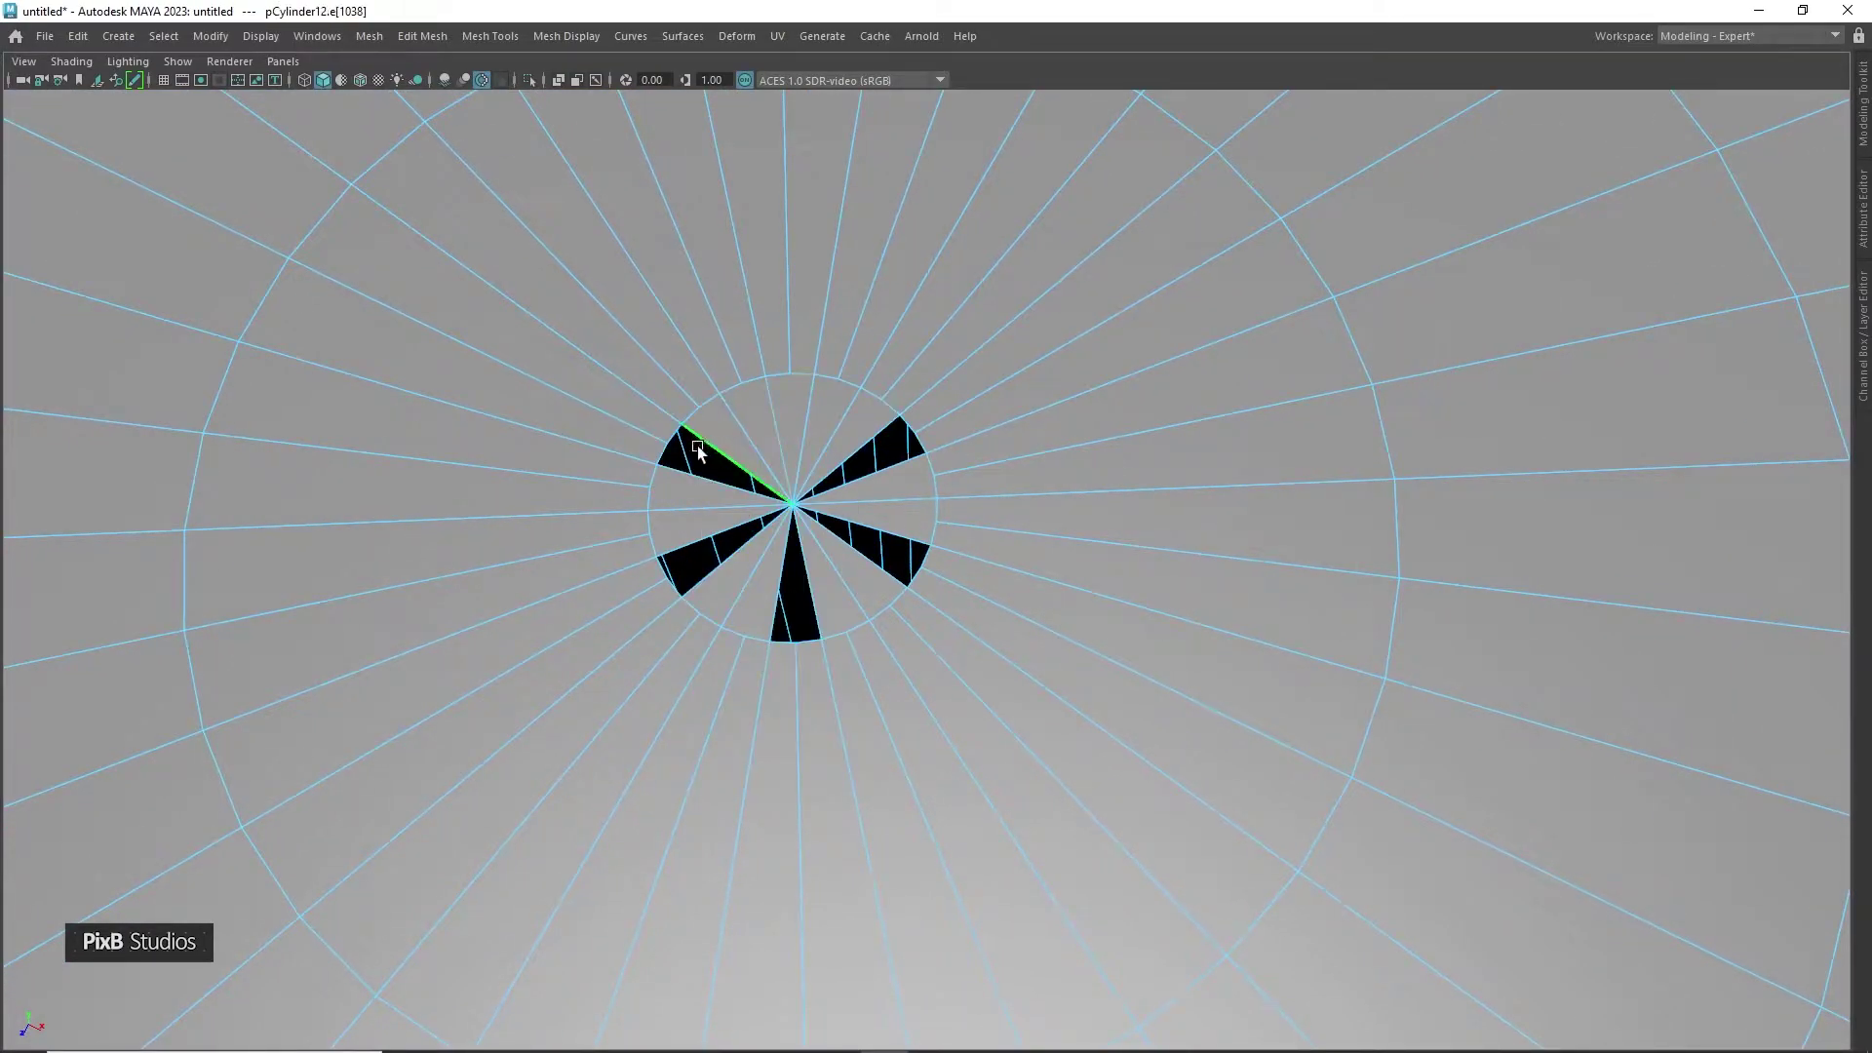
key(g)
click(699, 536)
key(g)
click(784, 643)
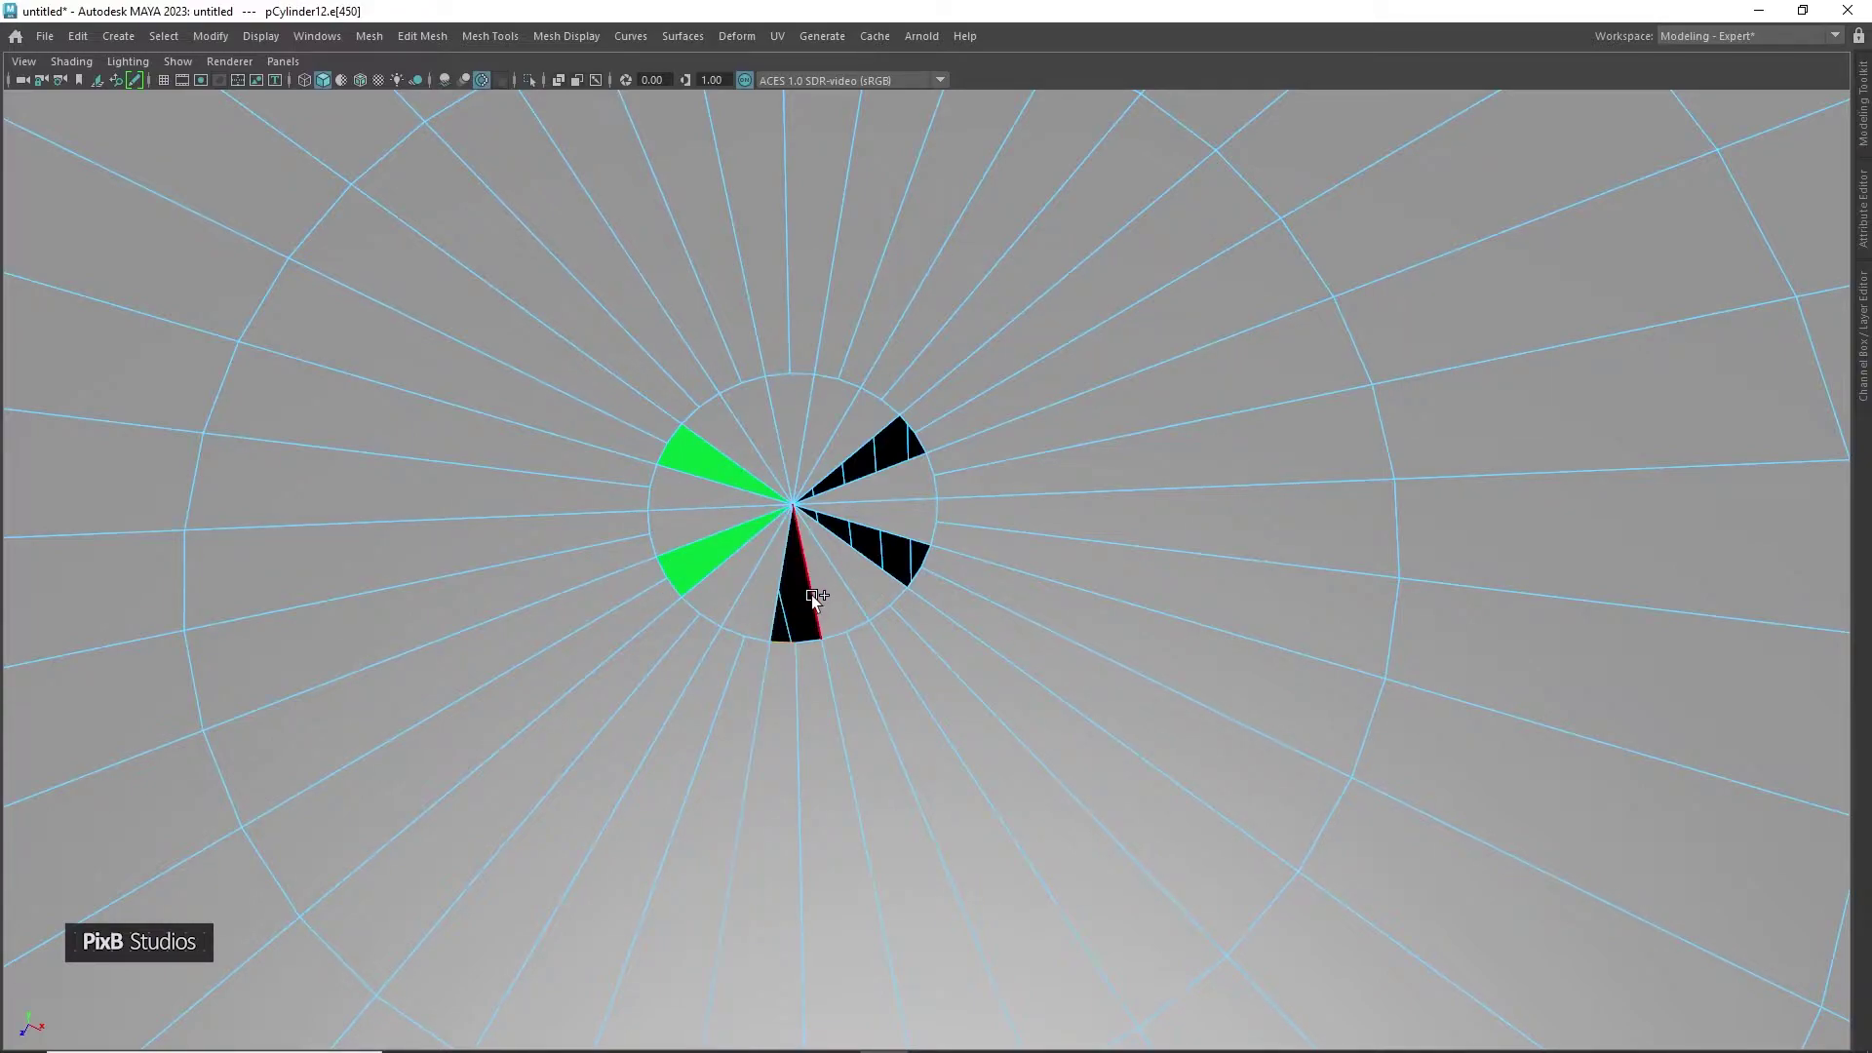
key(g)
click(915, 556)
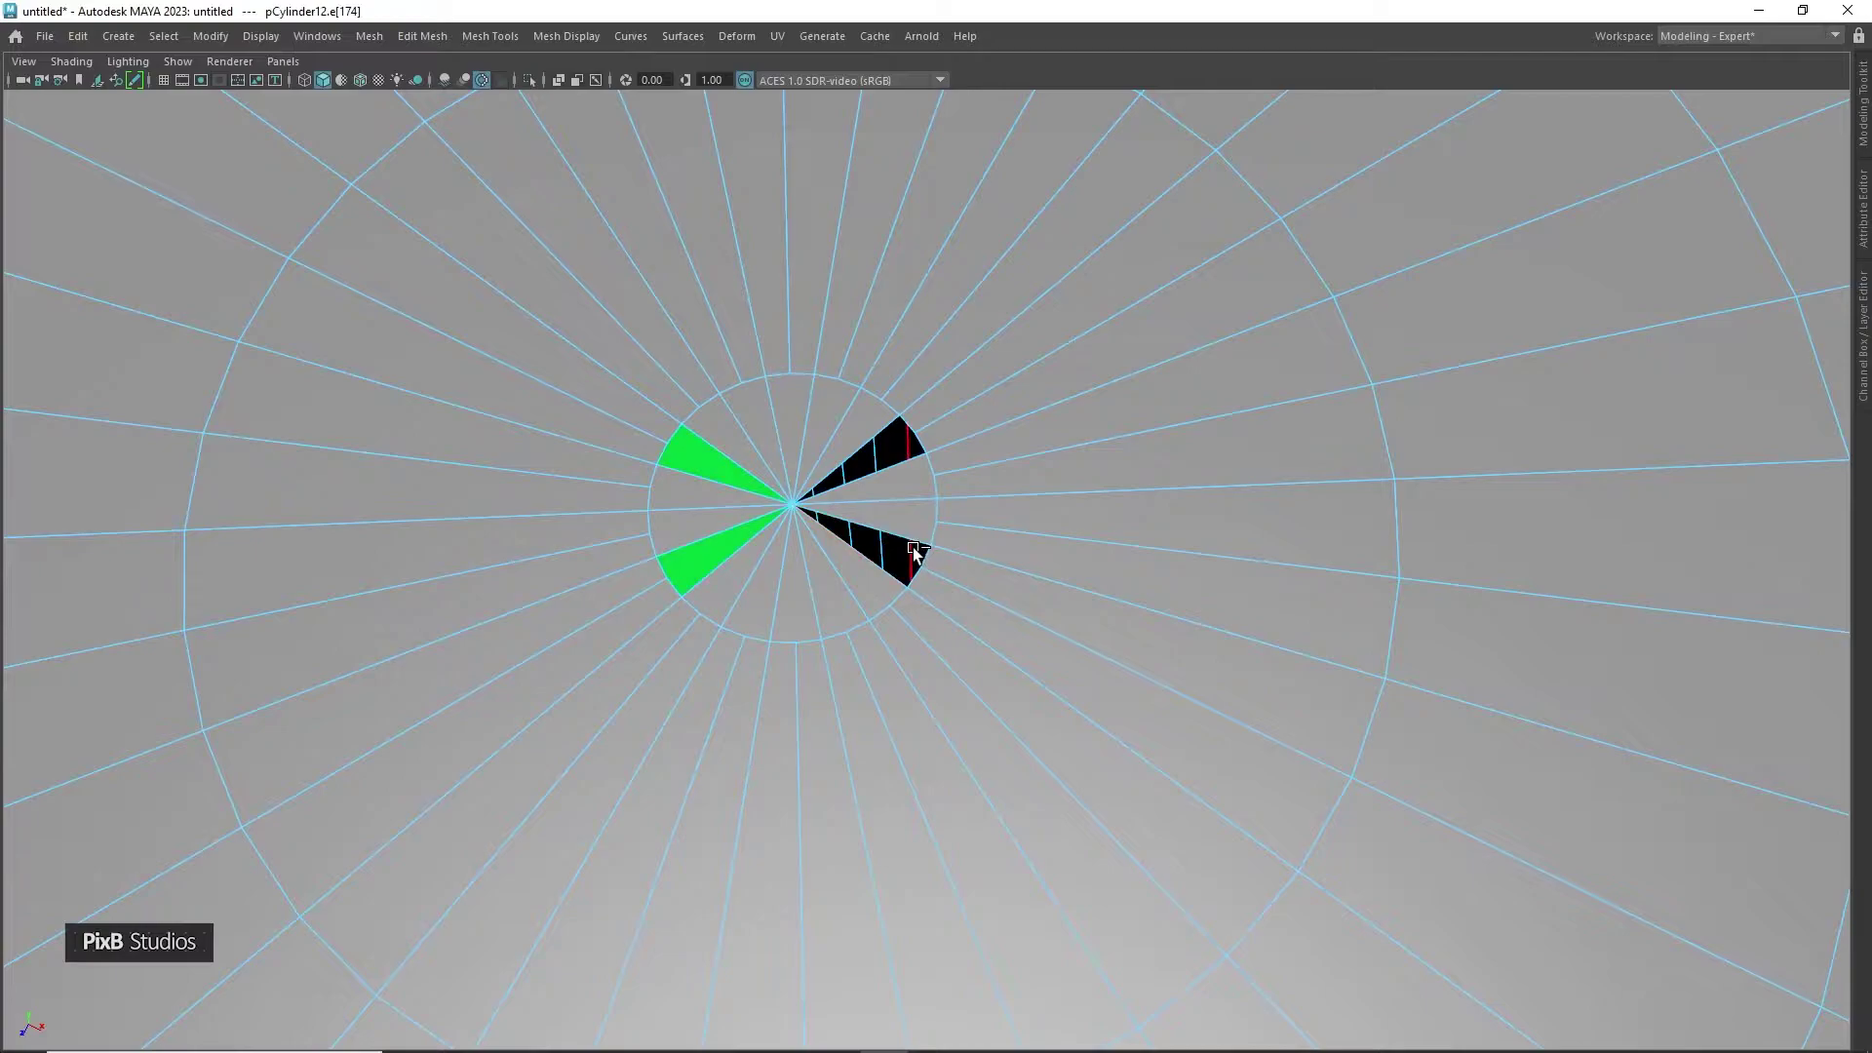
key(g)
click(854, 435)
key(g)
right_drag(977, 396, 1117, 941)
scroll(998, 613, down, 5)
scroll(998, 612, down, 10)
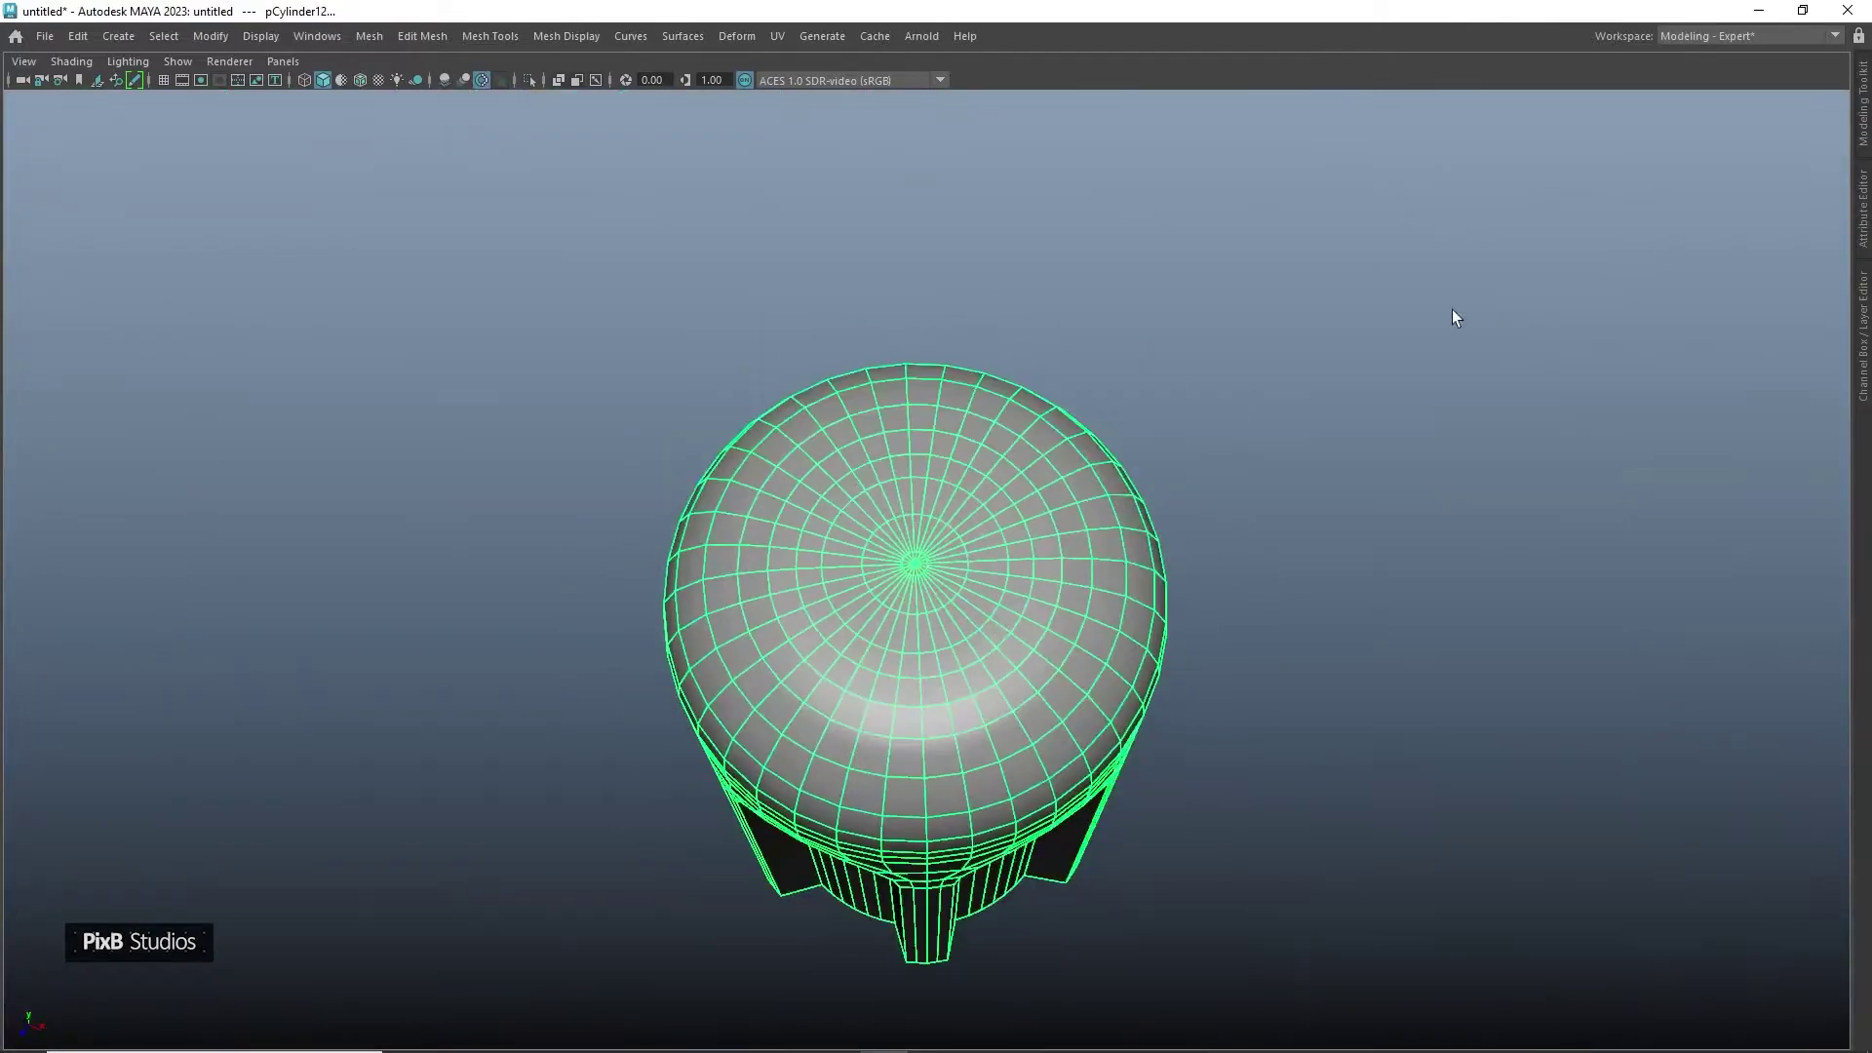
click(1230, 442)
Apply Edit Edge Flow to the vertical edges flanking the centre line of each strip between arches and preview the mesh smoothed
alt+drag(1199, 360, 1082, 387)
alt+right_drag(1081, 387, 945, 319)
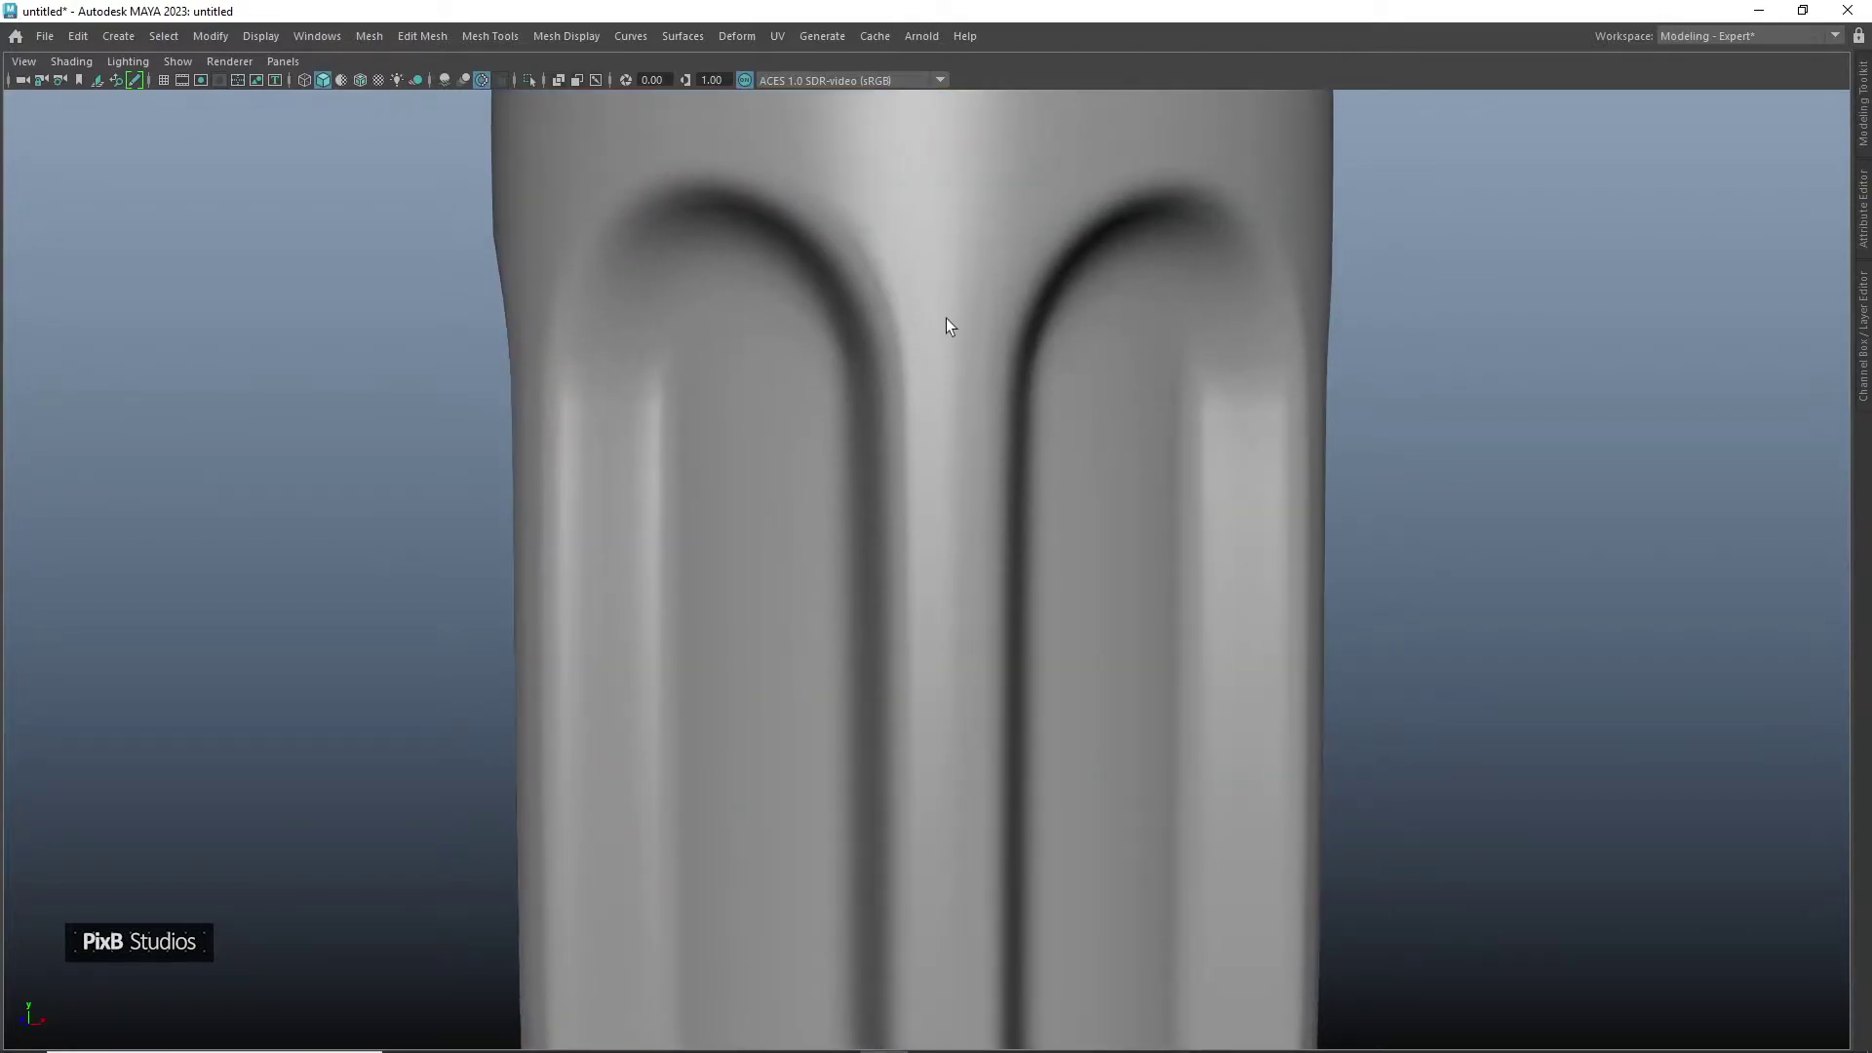
click(946, 318)
right_drag(969, 388, 927, 252)
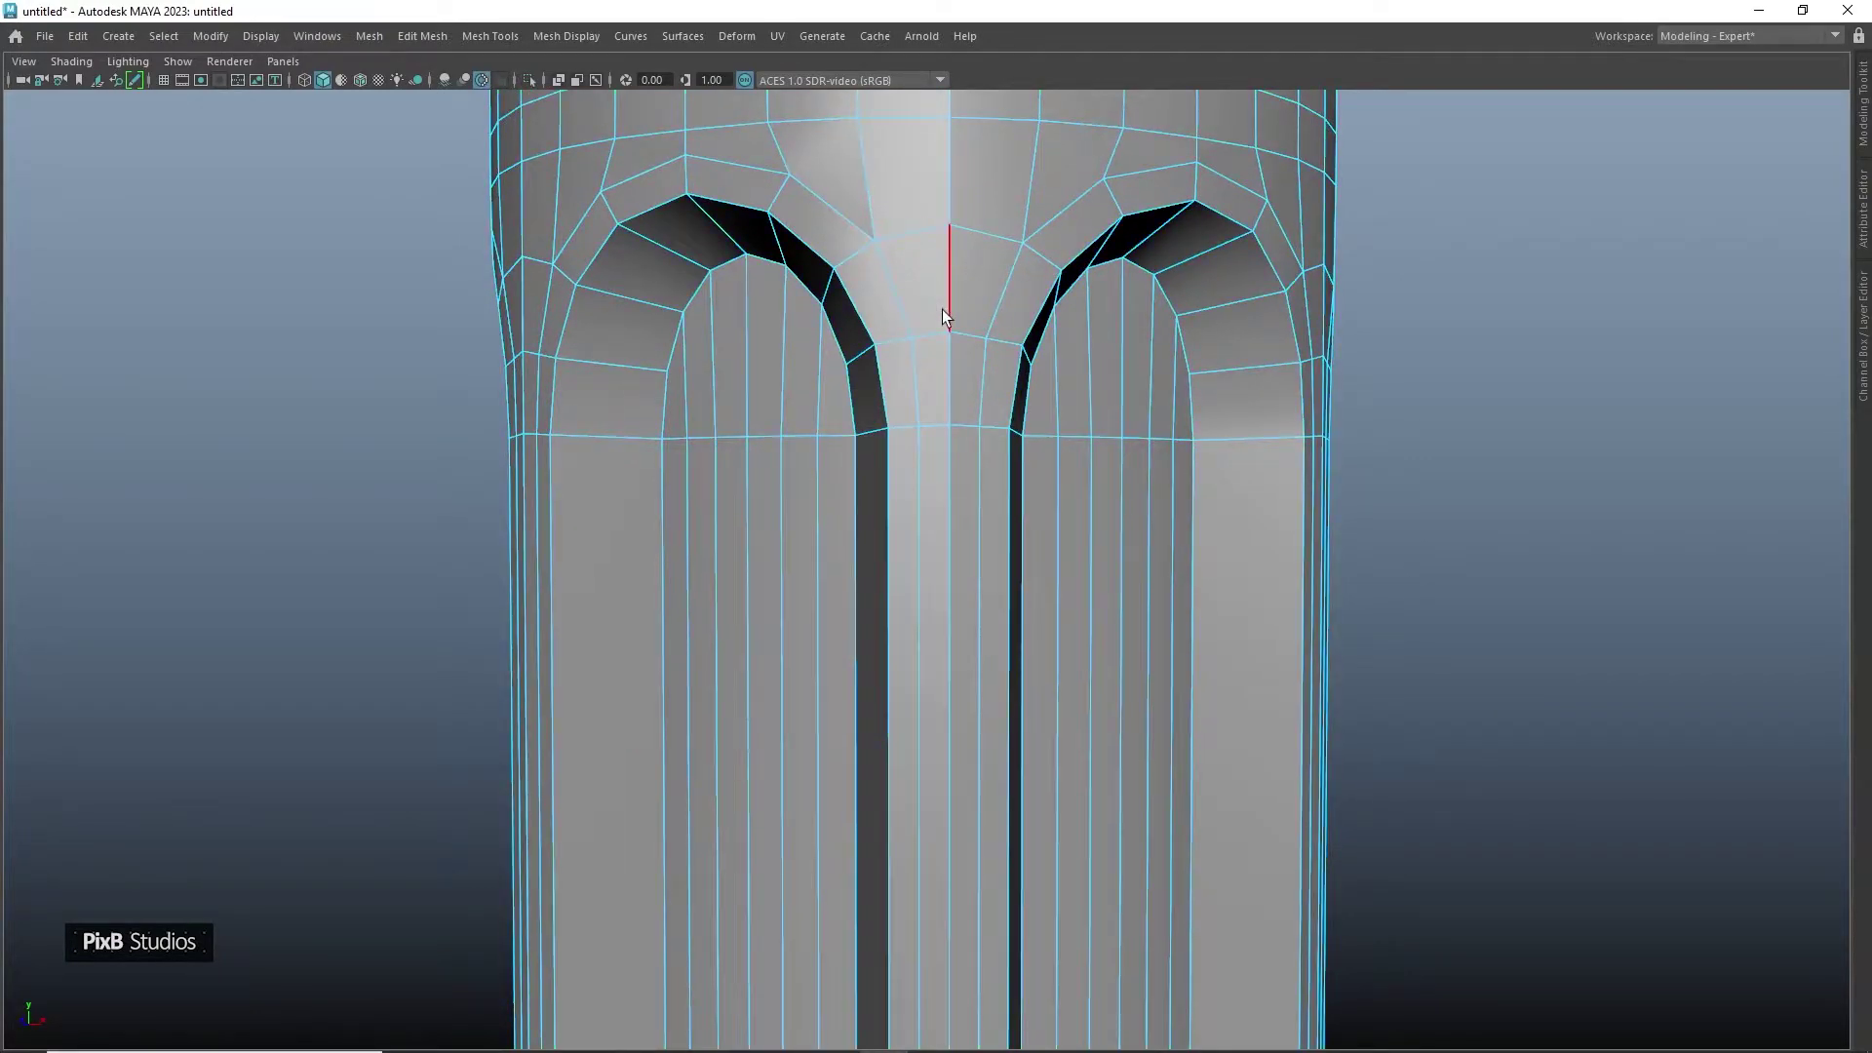
click(983, 283)
alt+drag(830, 320, 1026, 368)
shift+double_click(911, 328)
shift+click(956, 375)
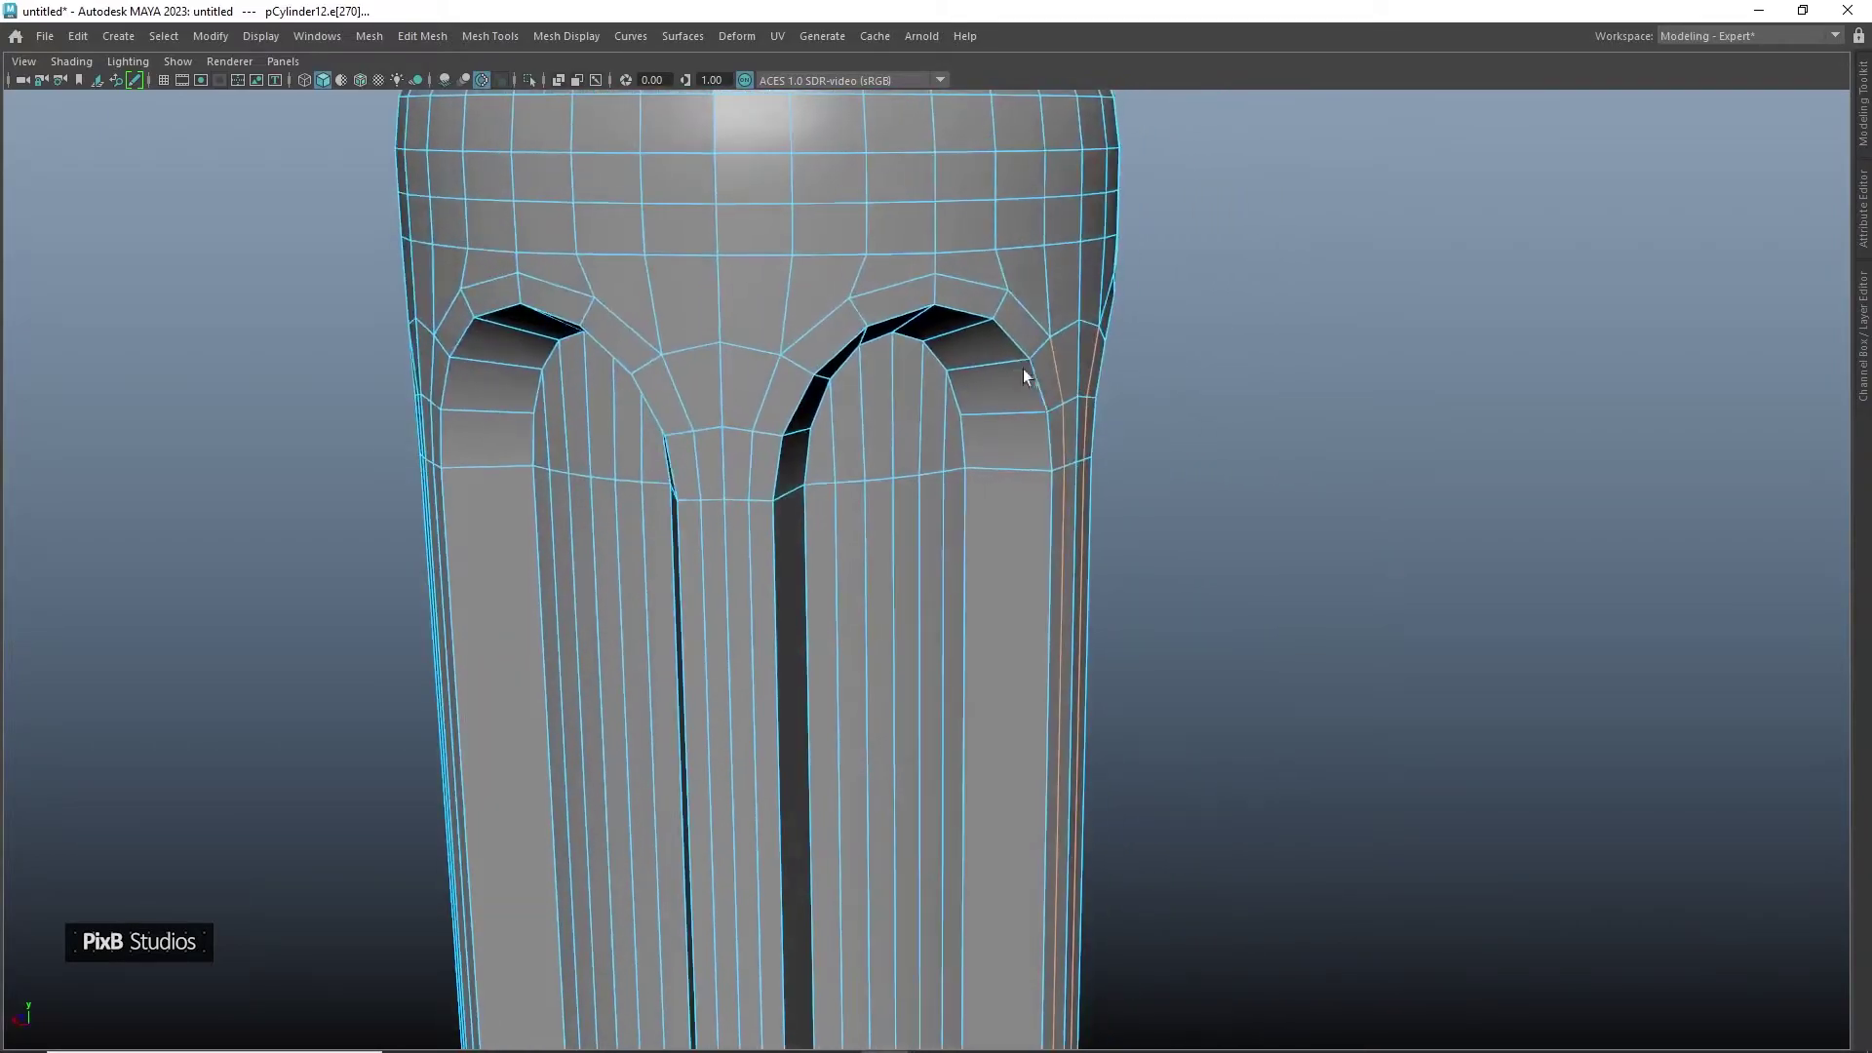
shift+click(694, 396)
mouse_move(693, 386)
alt+mouse_down()
mouse_move(661, 408)
mouse_move(722, 397)
alt+mouse_up()
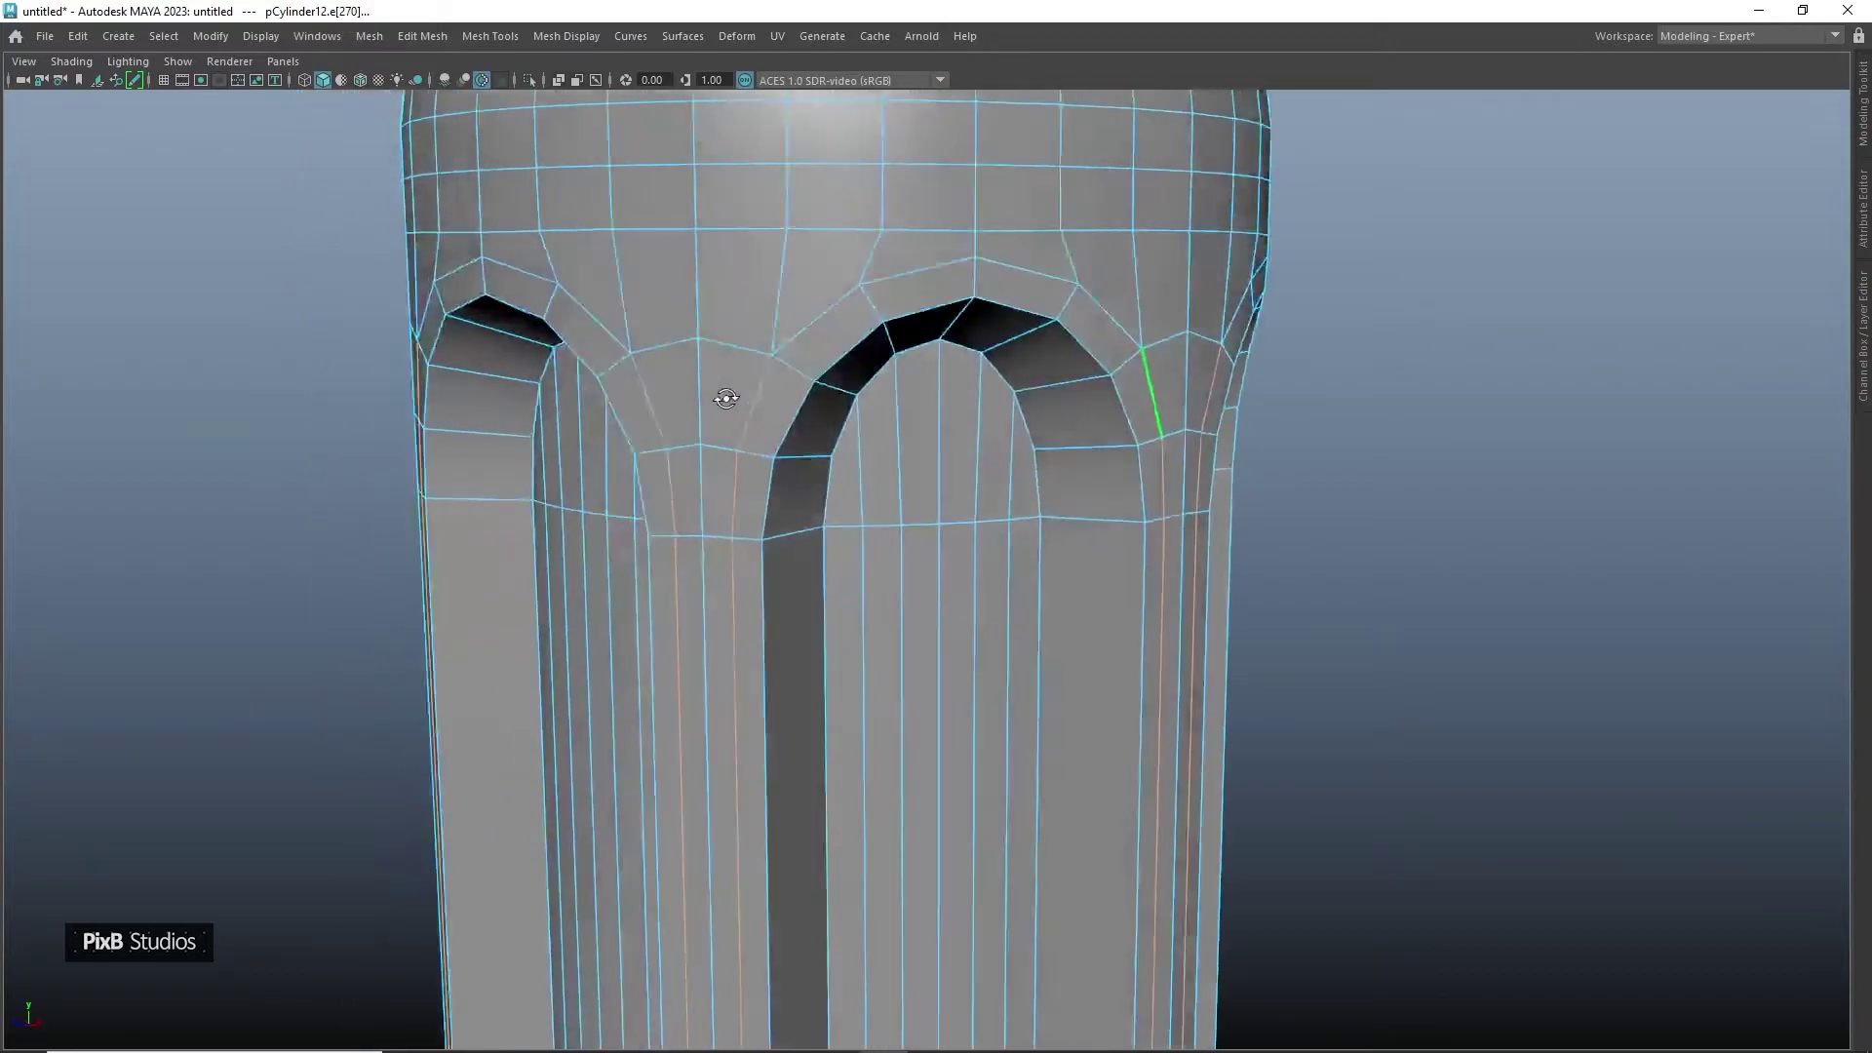
shift+right_drag(759, 405, 753, 595)
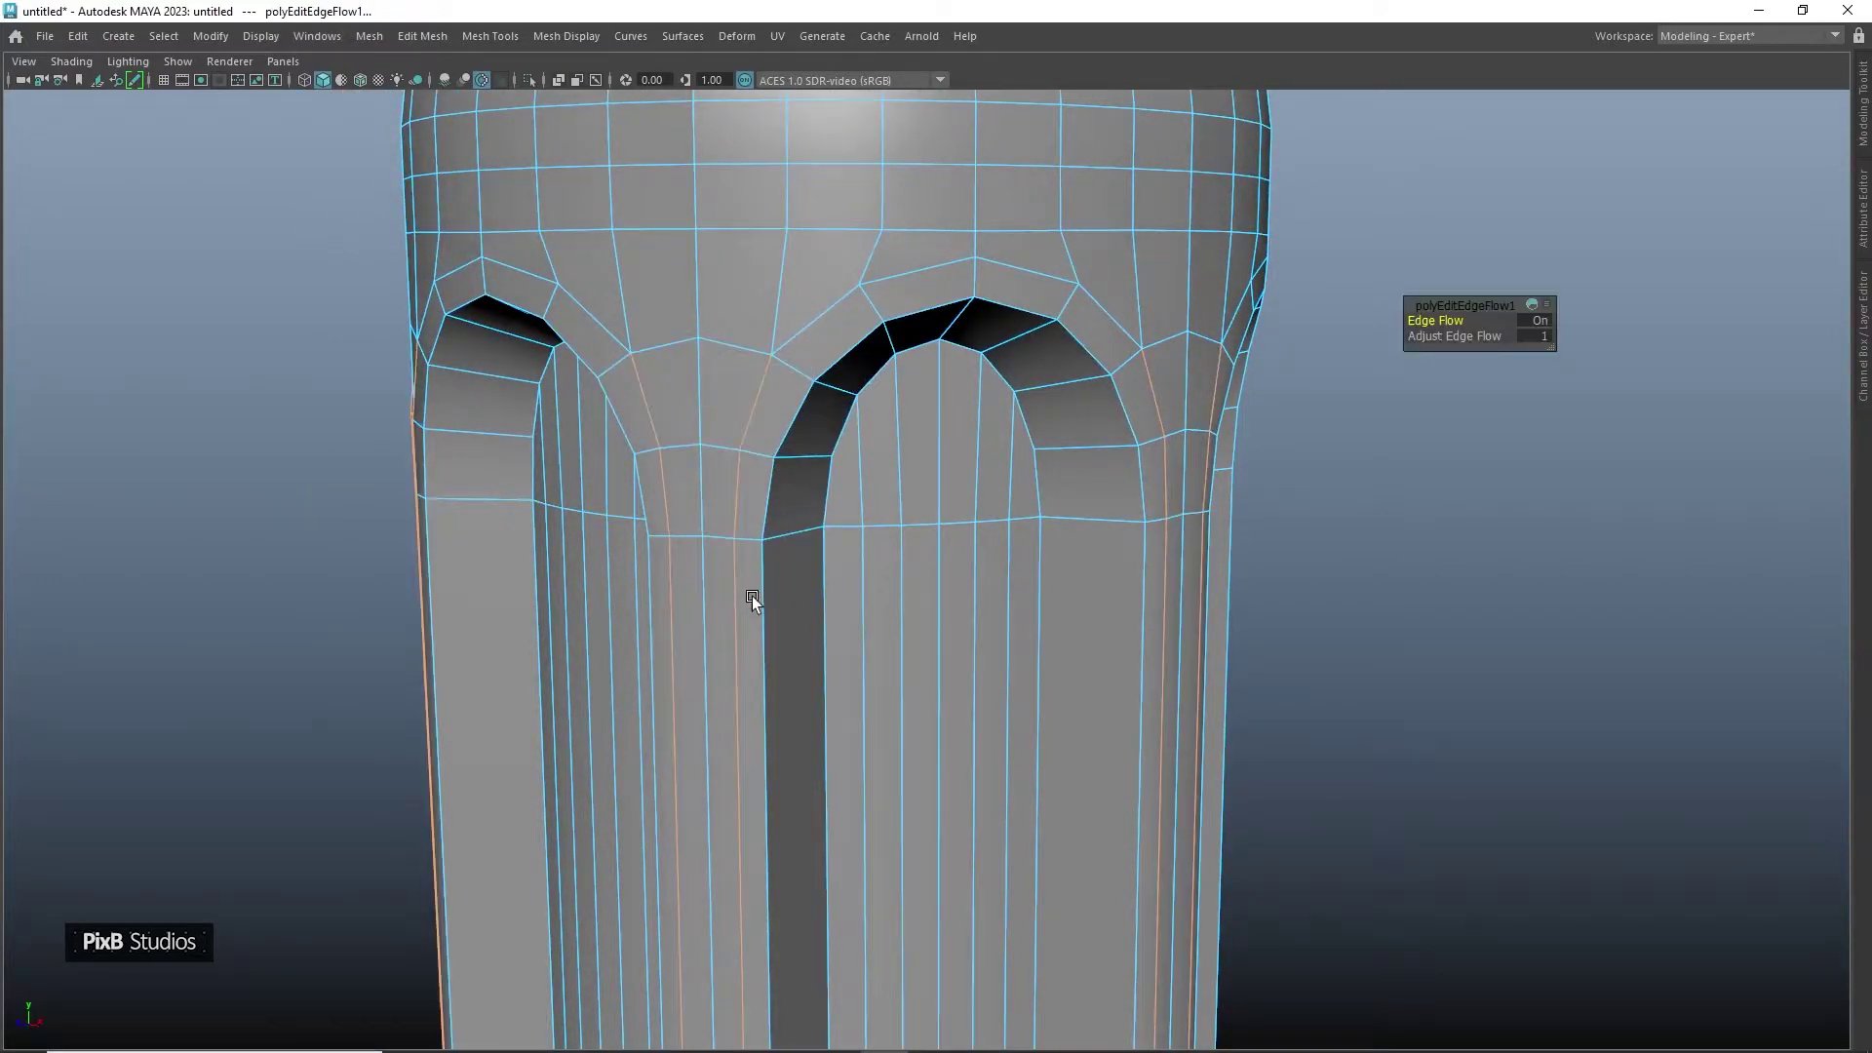
key(F8)
key(3)
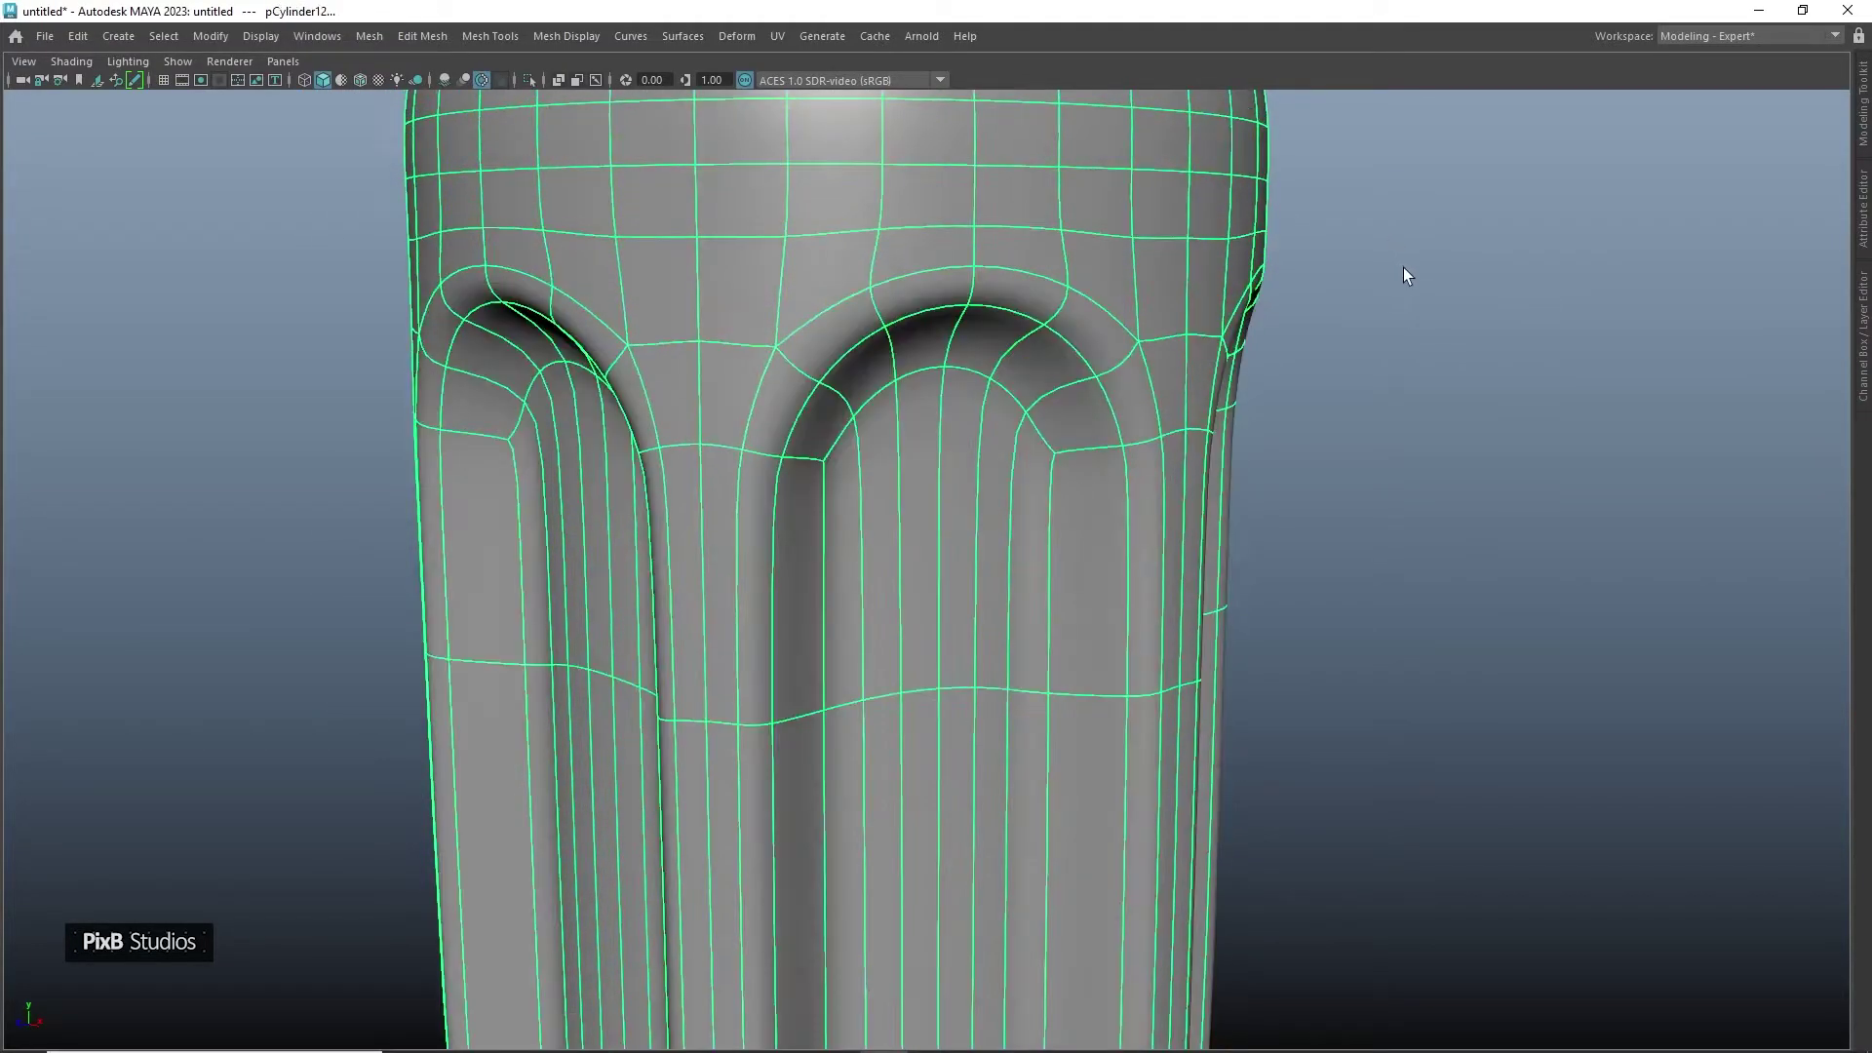
click(1369, 250)
alt+drag(1369, 250, 1384, 228)
click(870, 302)
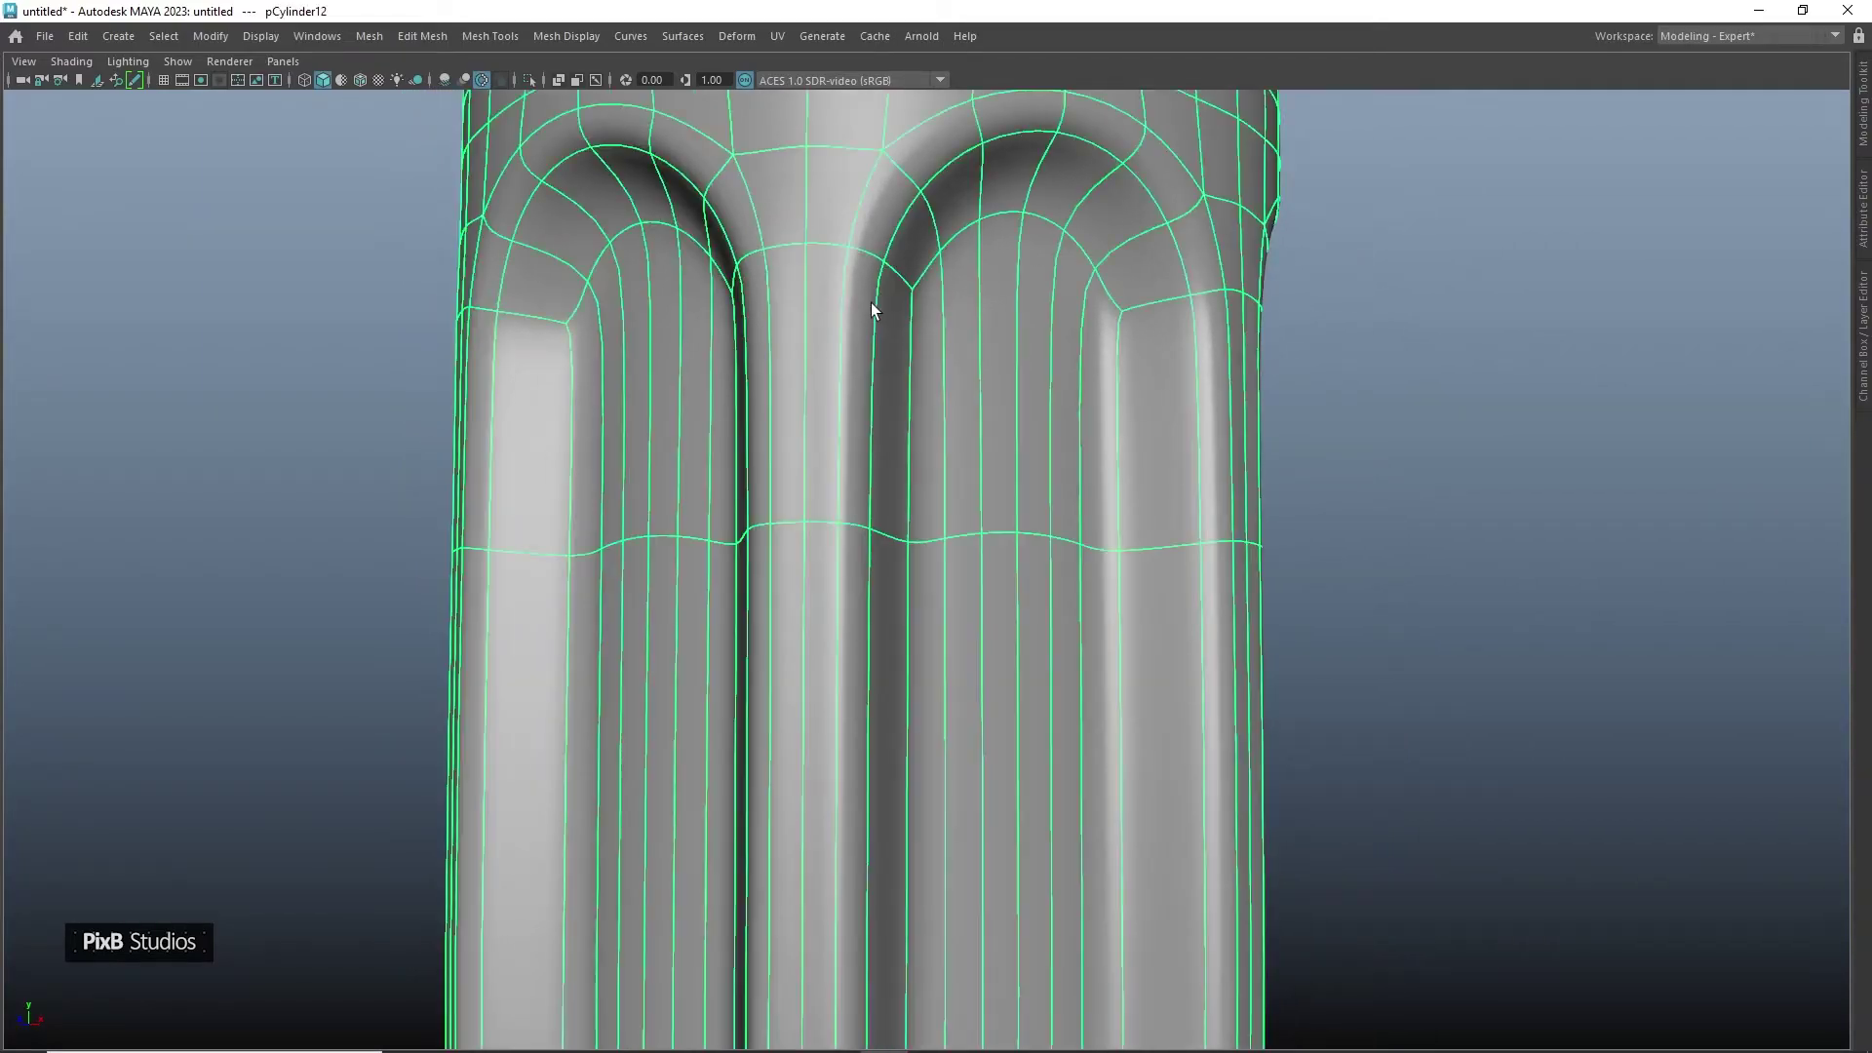
Apply Edit Edge Flow to the centre edge loops running between the arches around the body and preview the mesh smoothed
key(1)
key(F10)
click(817, 289)
alt+drag(817, 288, 825, 378)
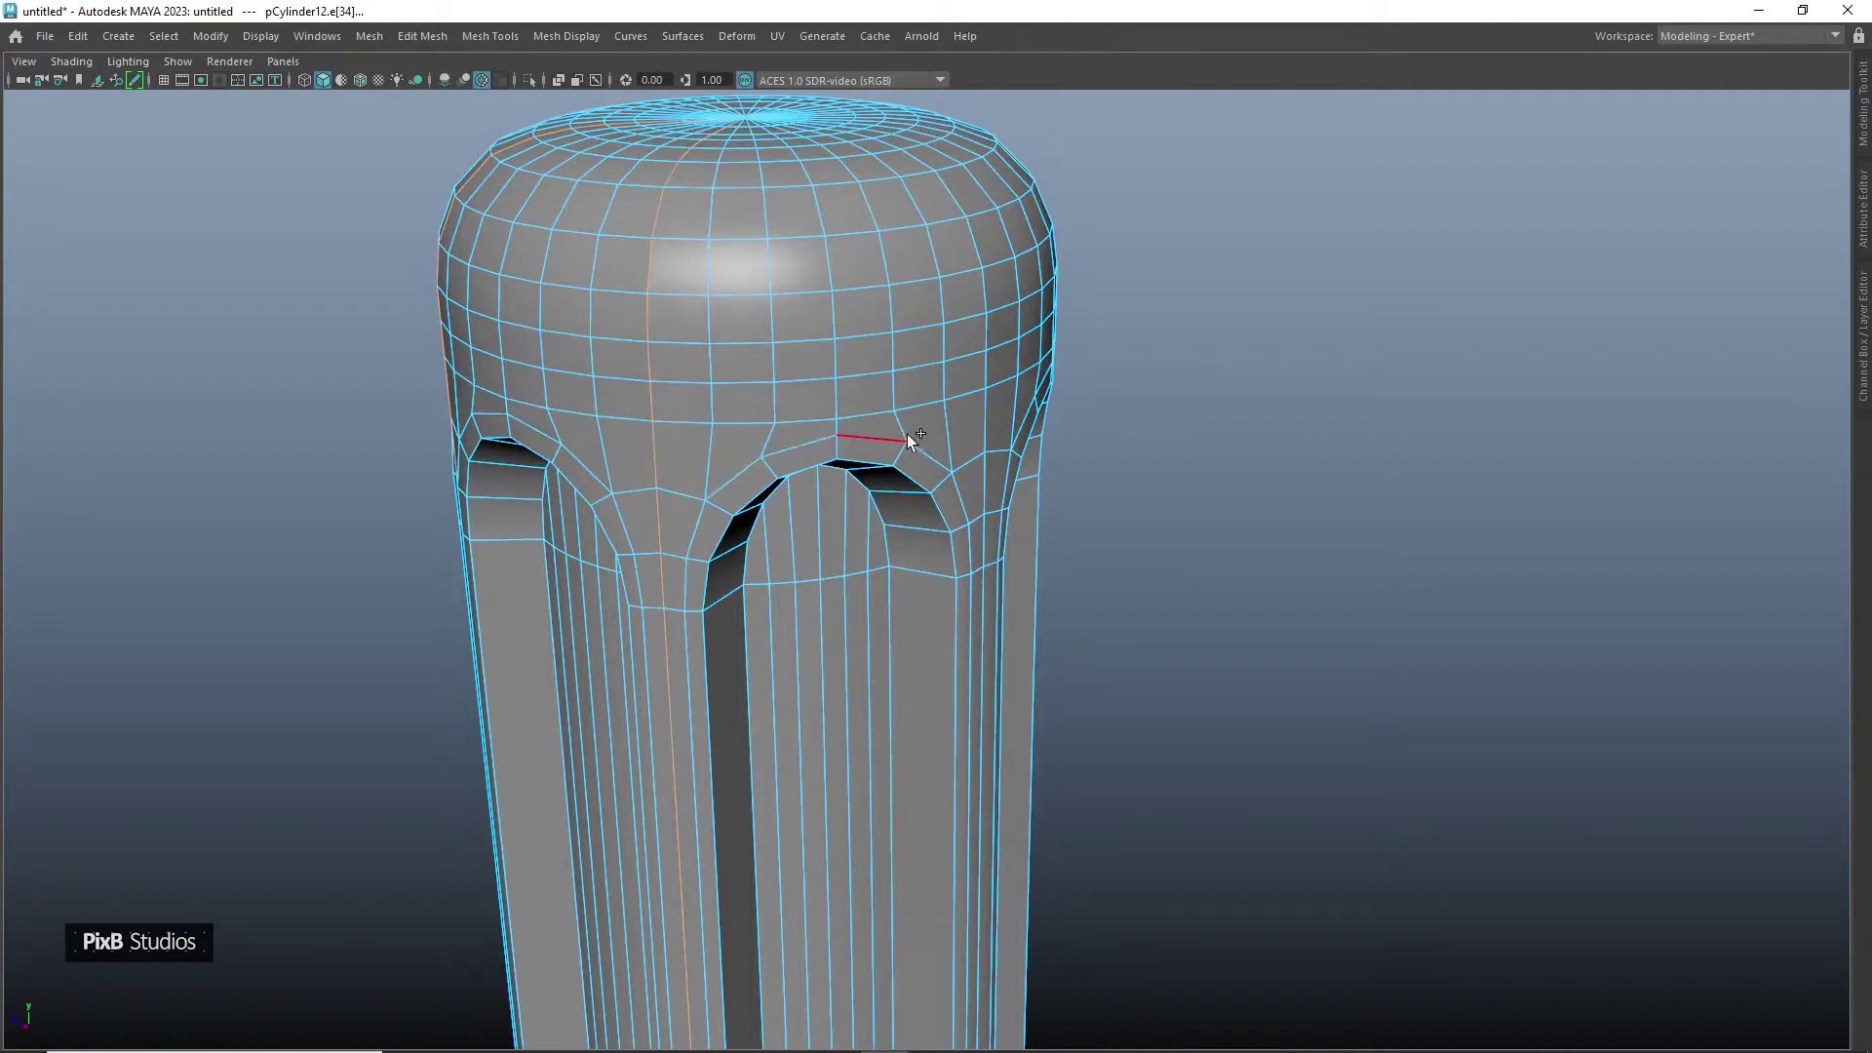
alt+drag(1010, 418, 874, 432)
shift+double_click(998, 418)
alt+drag(1241, 419, 1055, 436)
alt+drag(1238, 441, 1024, 426)
shift+right_drag(1024, 426, 1005, 541)
key(F8)
key(3)
click(1441, 232)
mouse_move(1441, 238)
alt+mouse_down()
mouse_move(1383, 230)
mouse_move(1419, 230)
alt+mouse_up()
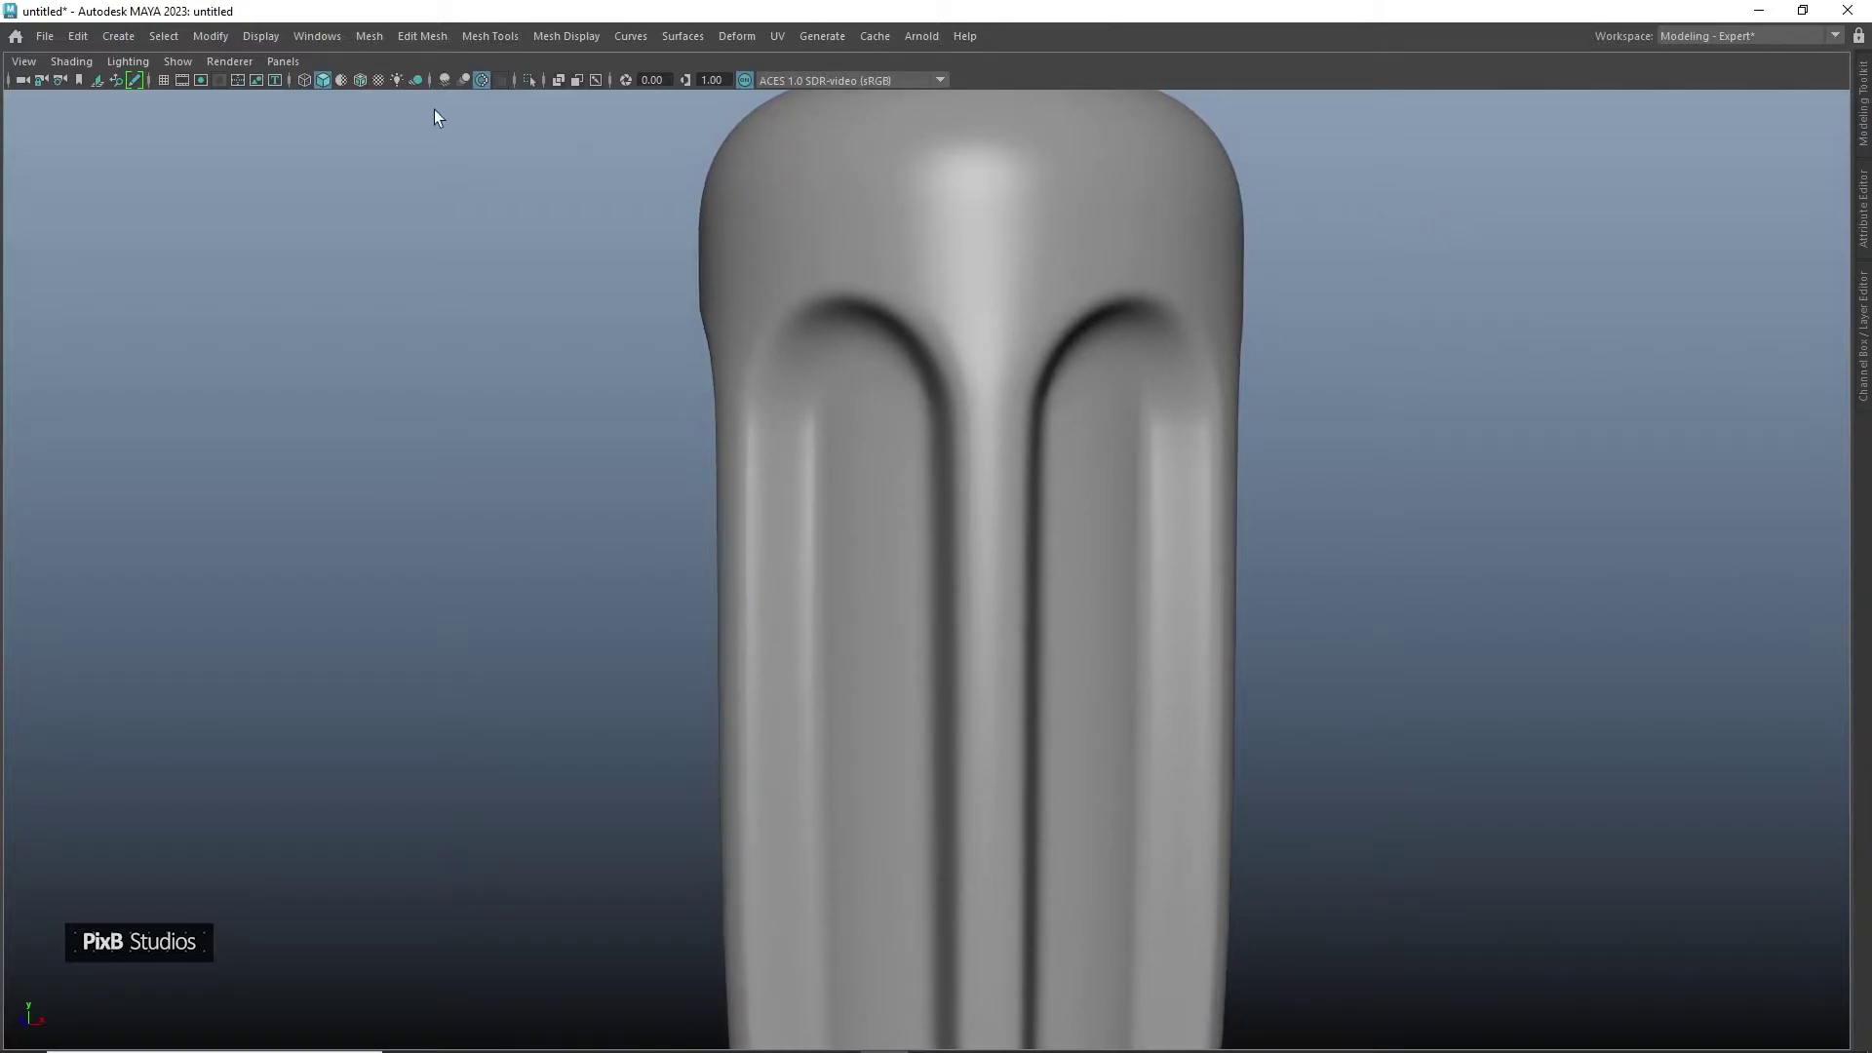
Examine the edge layout and smoothed shading around the arches with wireframe on shaded, switching smoothing off and on
click(360, 80)
alt+middle_drag(1092, 292, 1064, 317)
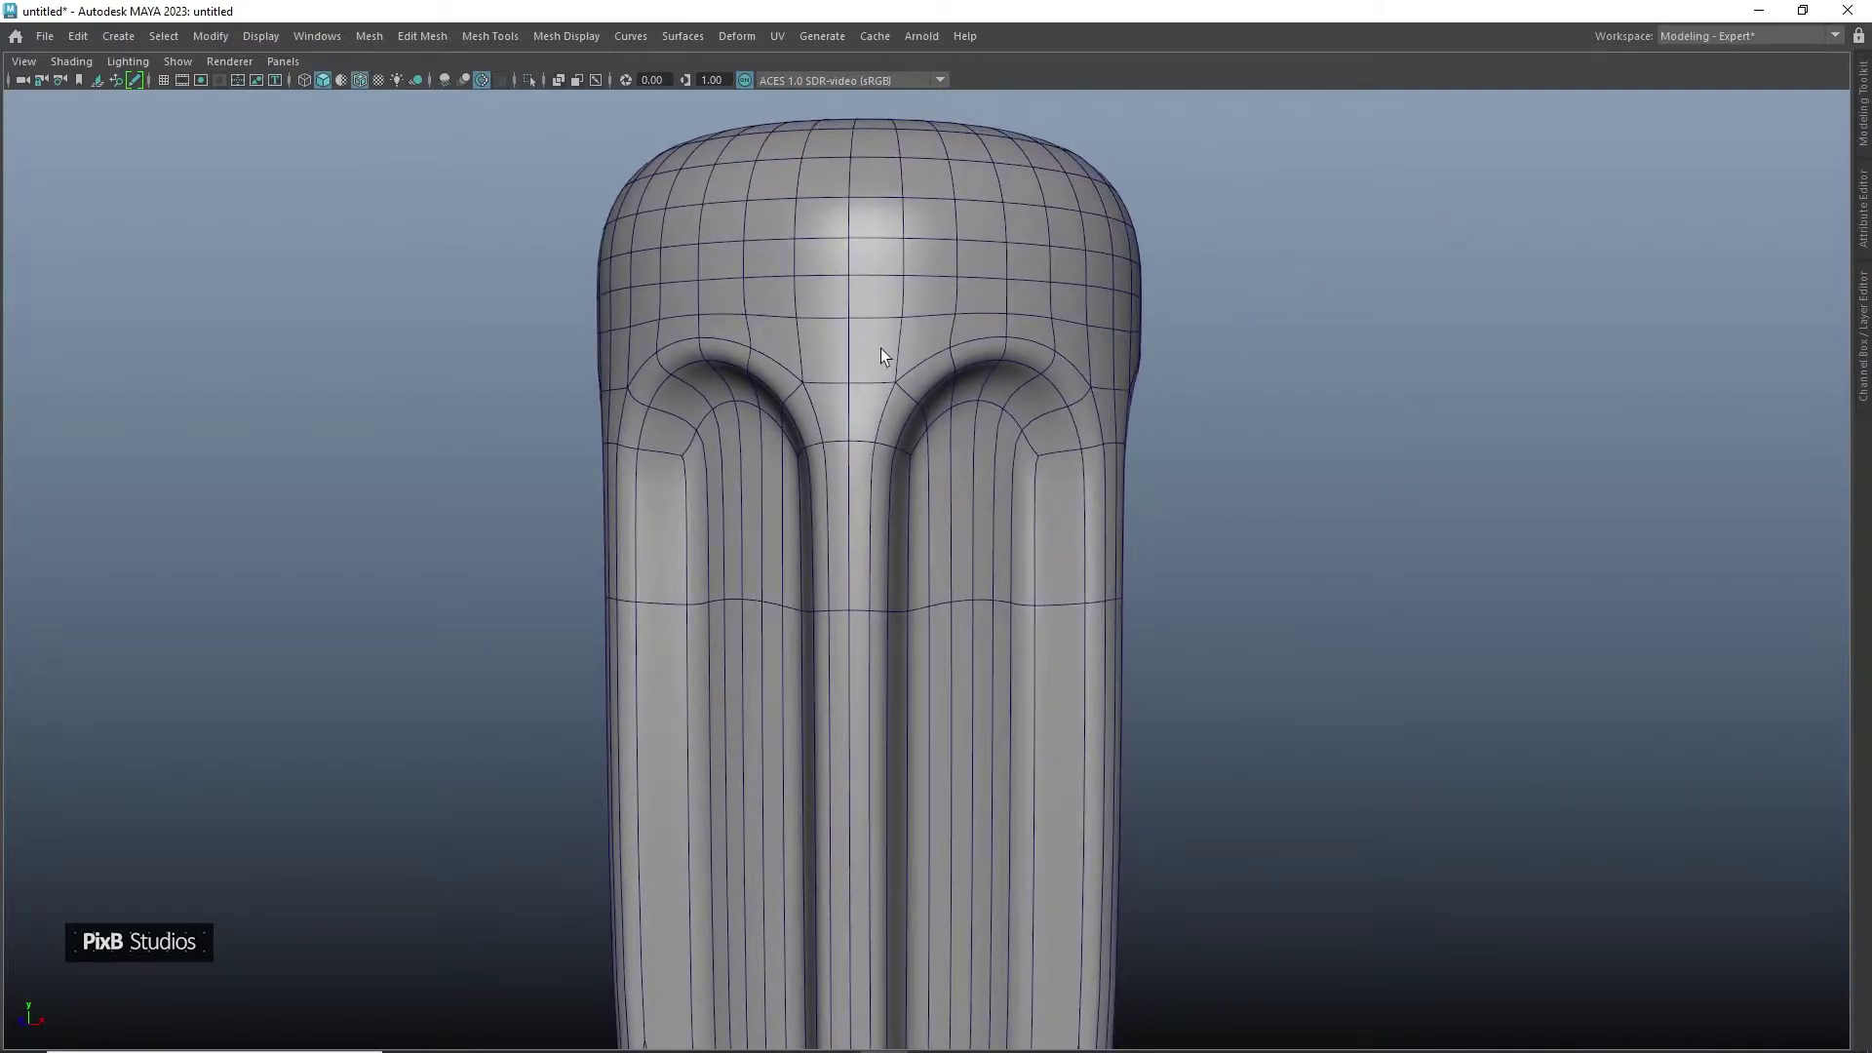
click(880, 348)
key(1)
click(1219, 308)
key(3)
alt+drag(1232, 313, 1148, 303)
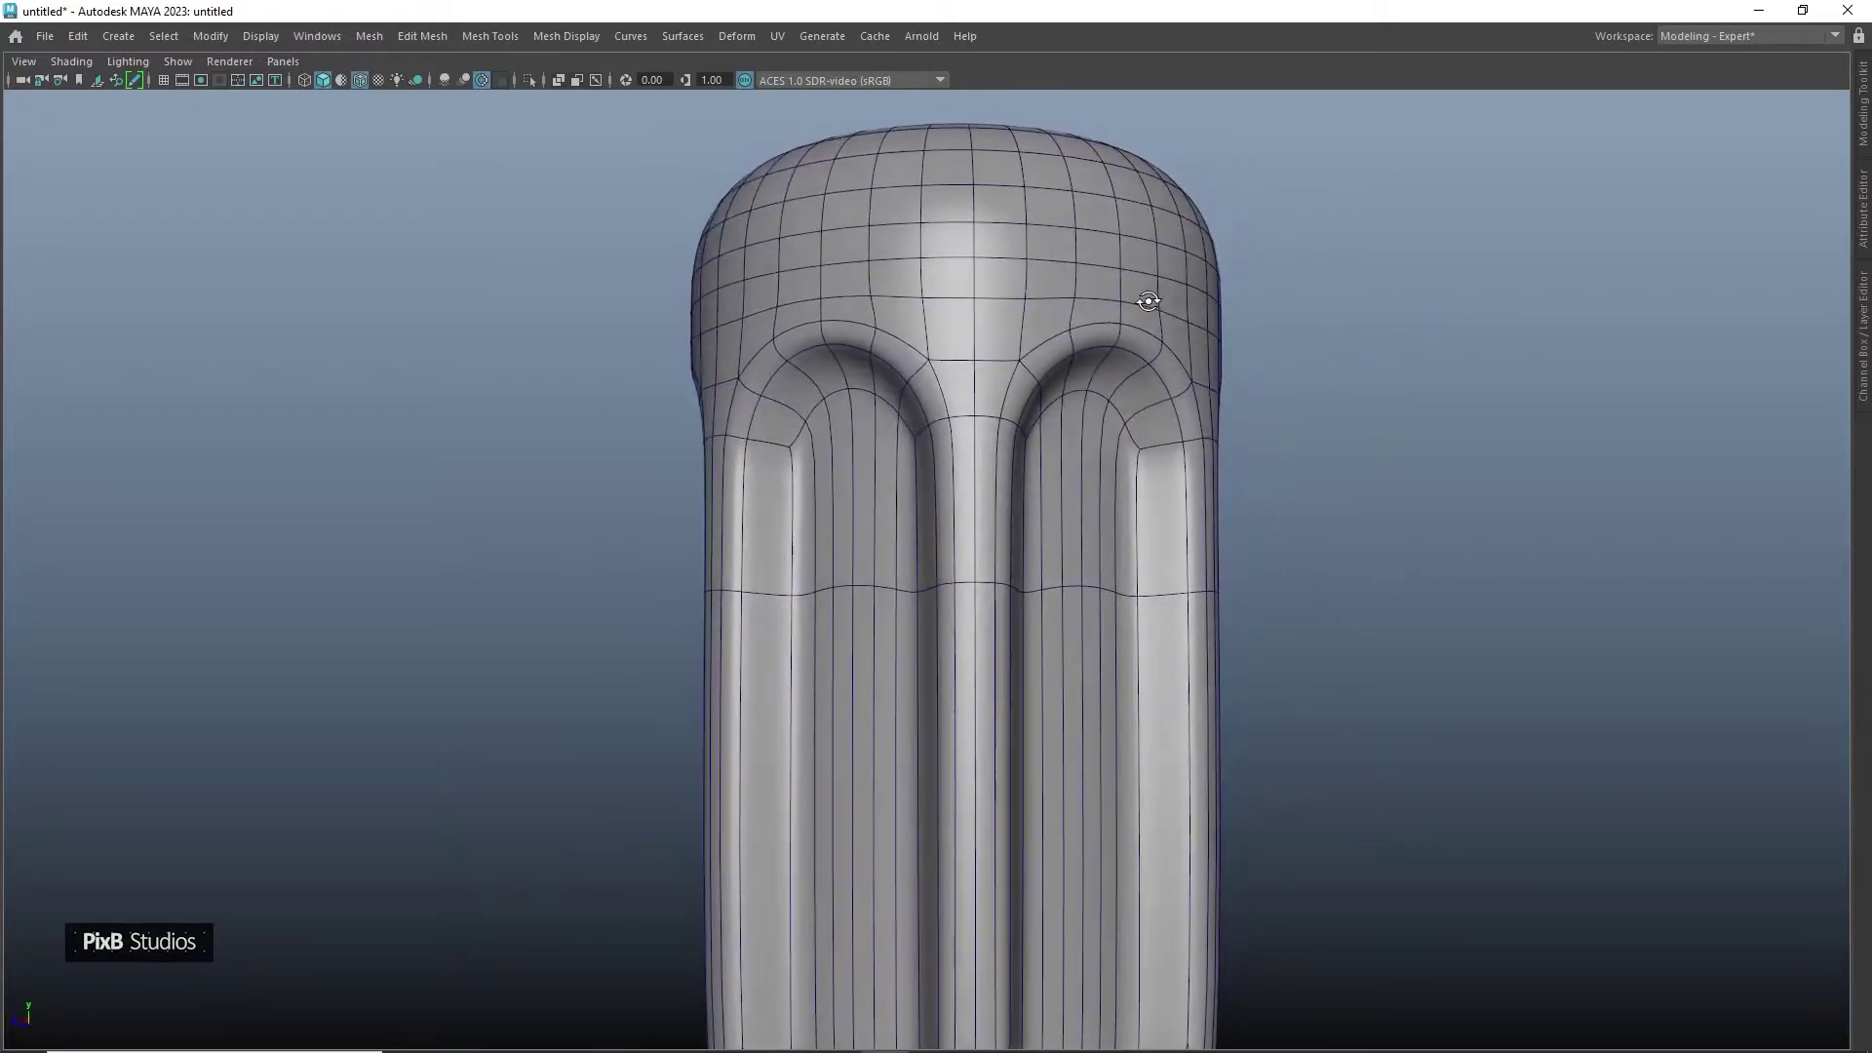
click(944, 301)
click(1441, 240)
click(367, 80)
mouse_move(419, 196)
alt+mouse_down()
mouse_move(722, 192)
mouse_move(784, 243)
alt+mouse_up()
click(784, 243)
scroll(833, 407, down, 5)
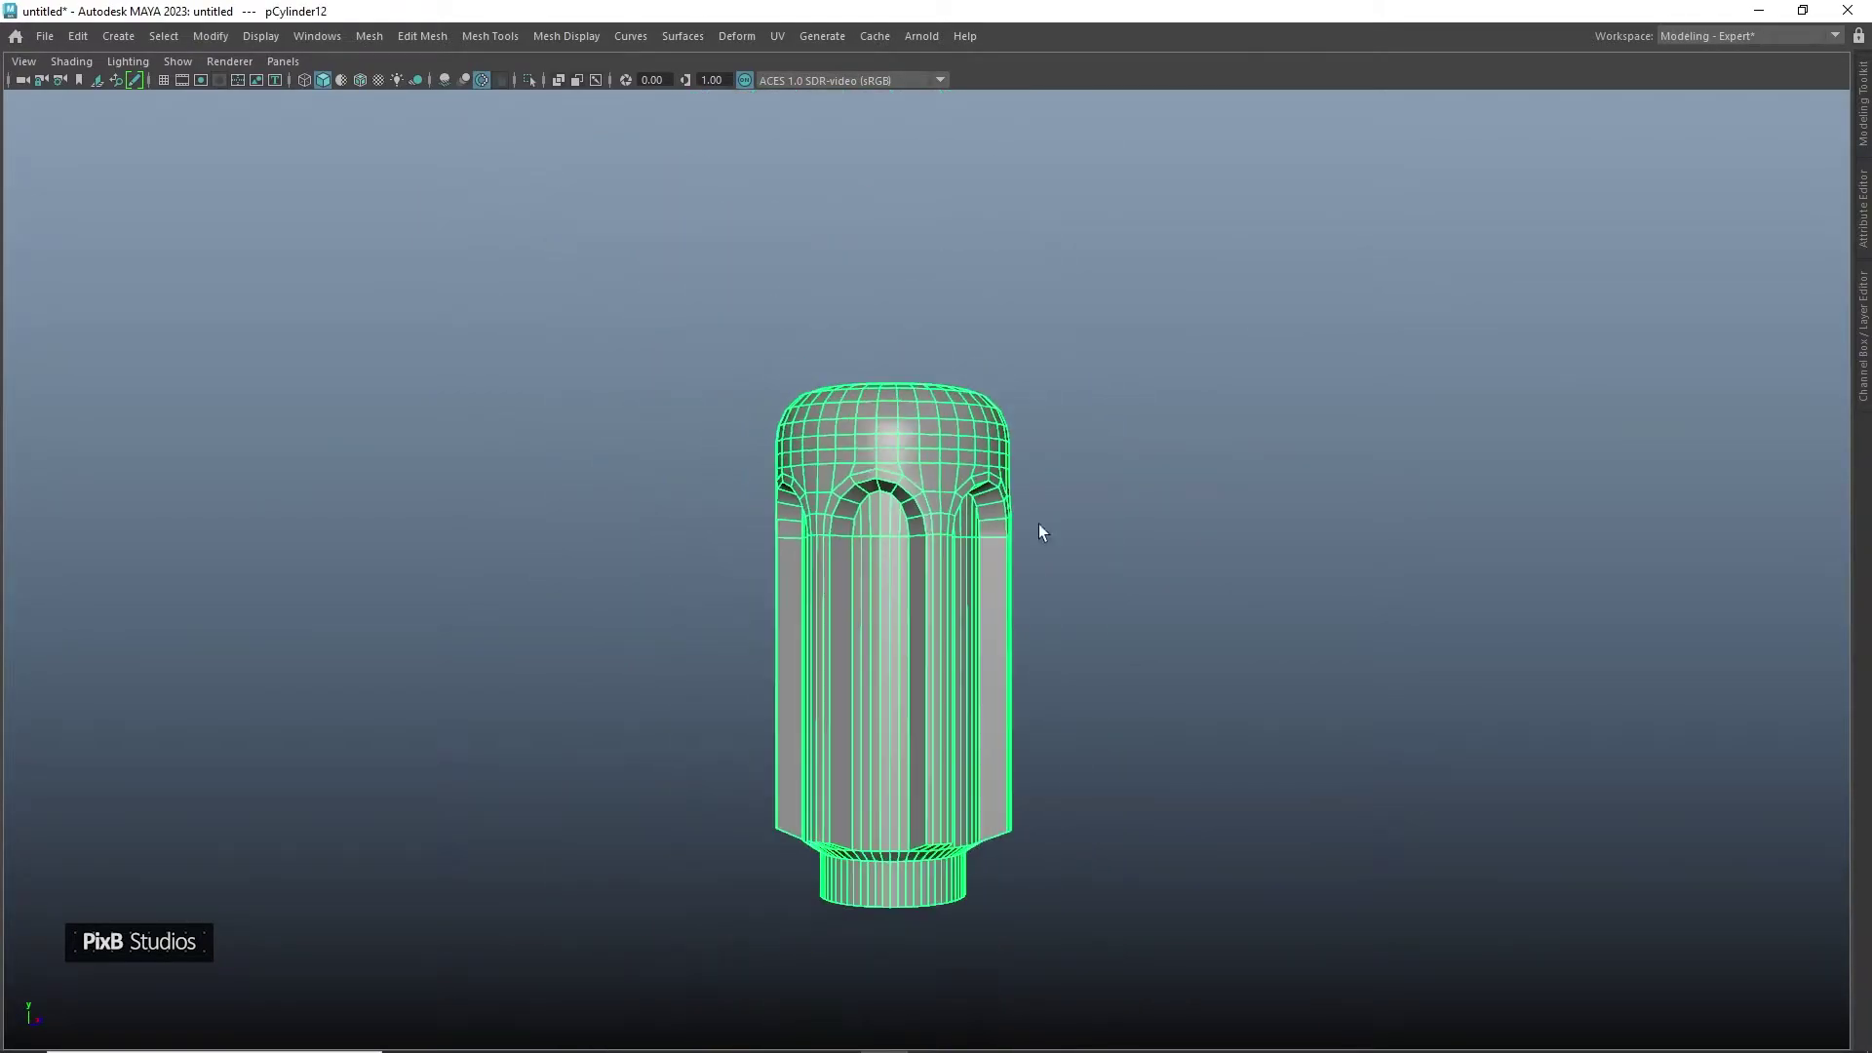
Try to move one rib's end vertices along the cylinder's axis at the neck side
click(1101, 419)
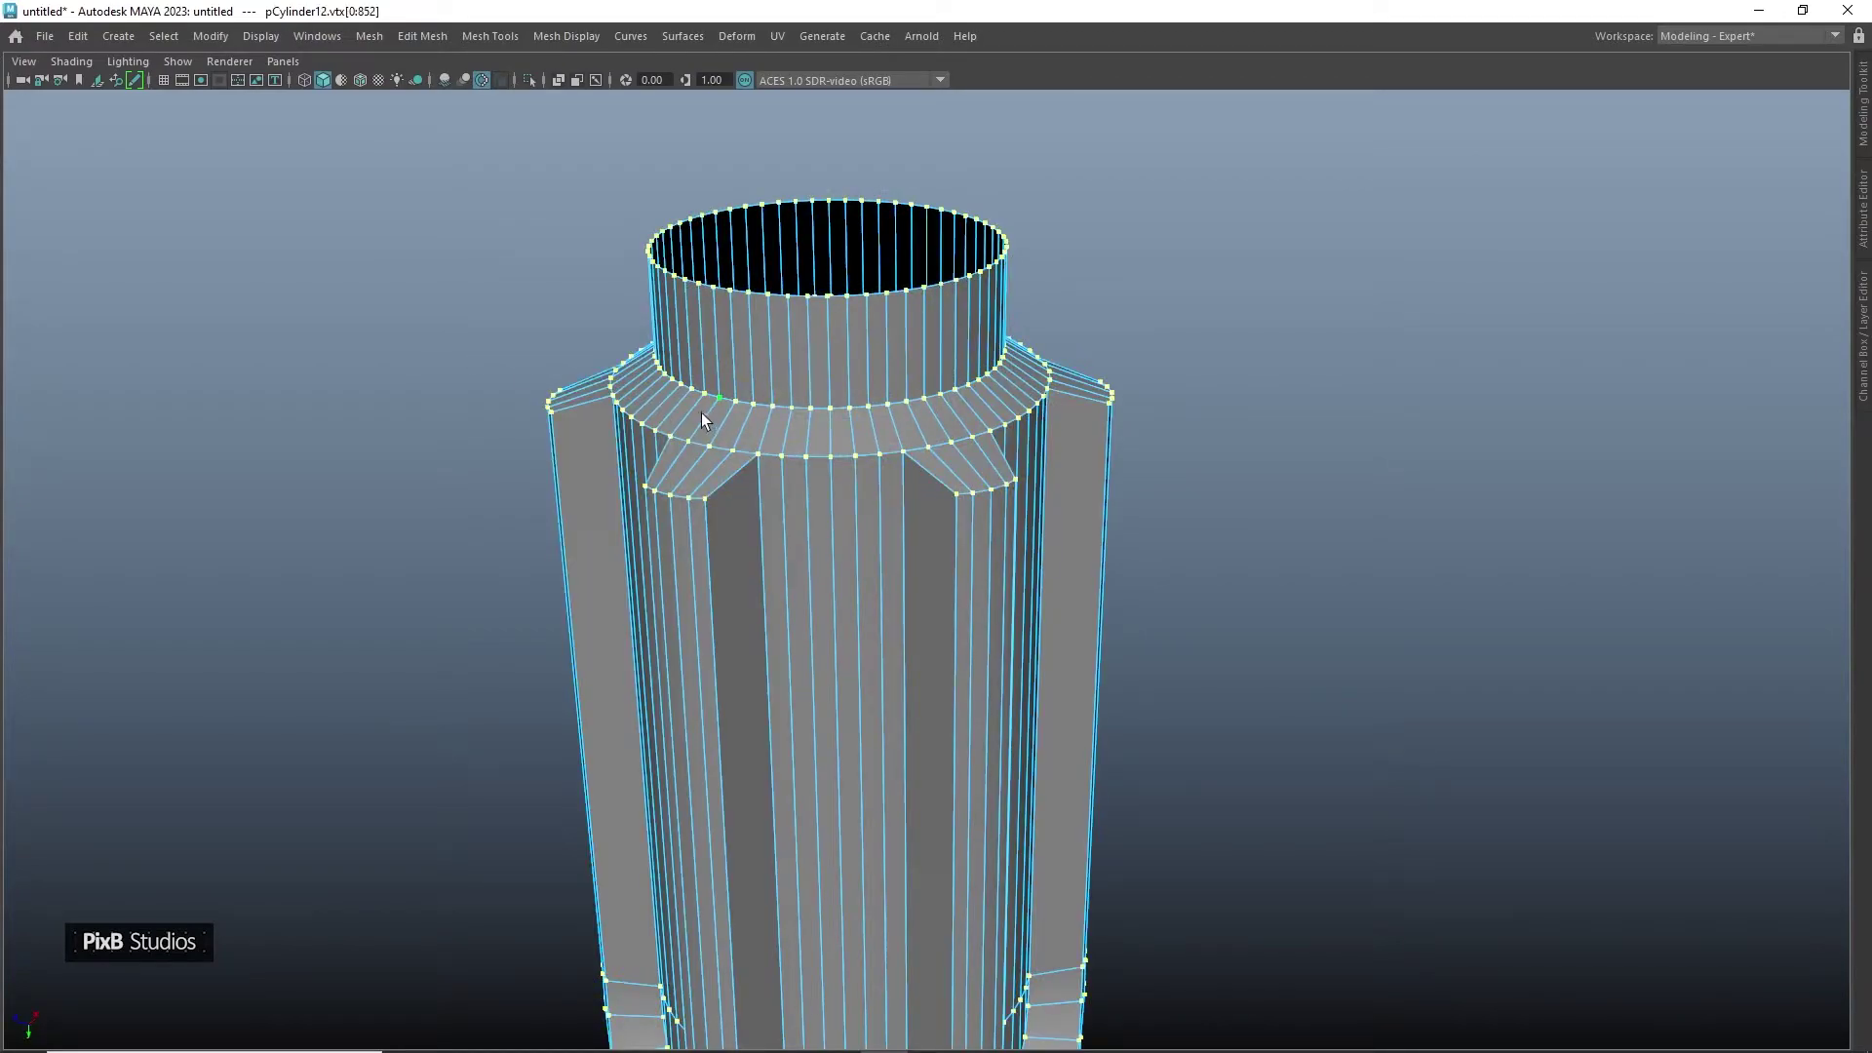
key(f)
alt+drag(568, 437, 770, 439)
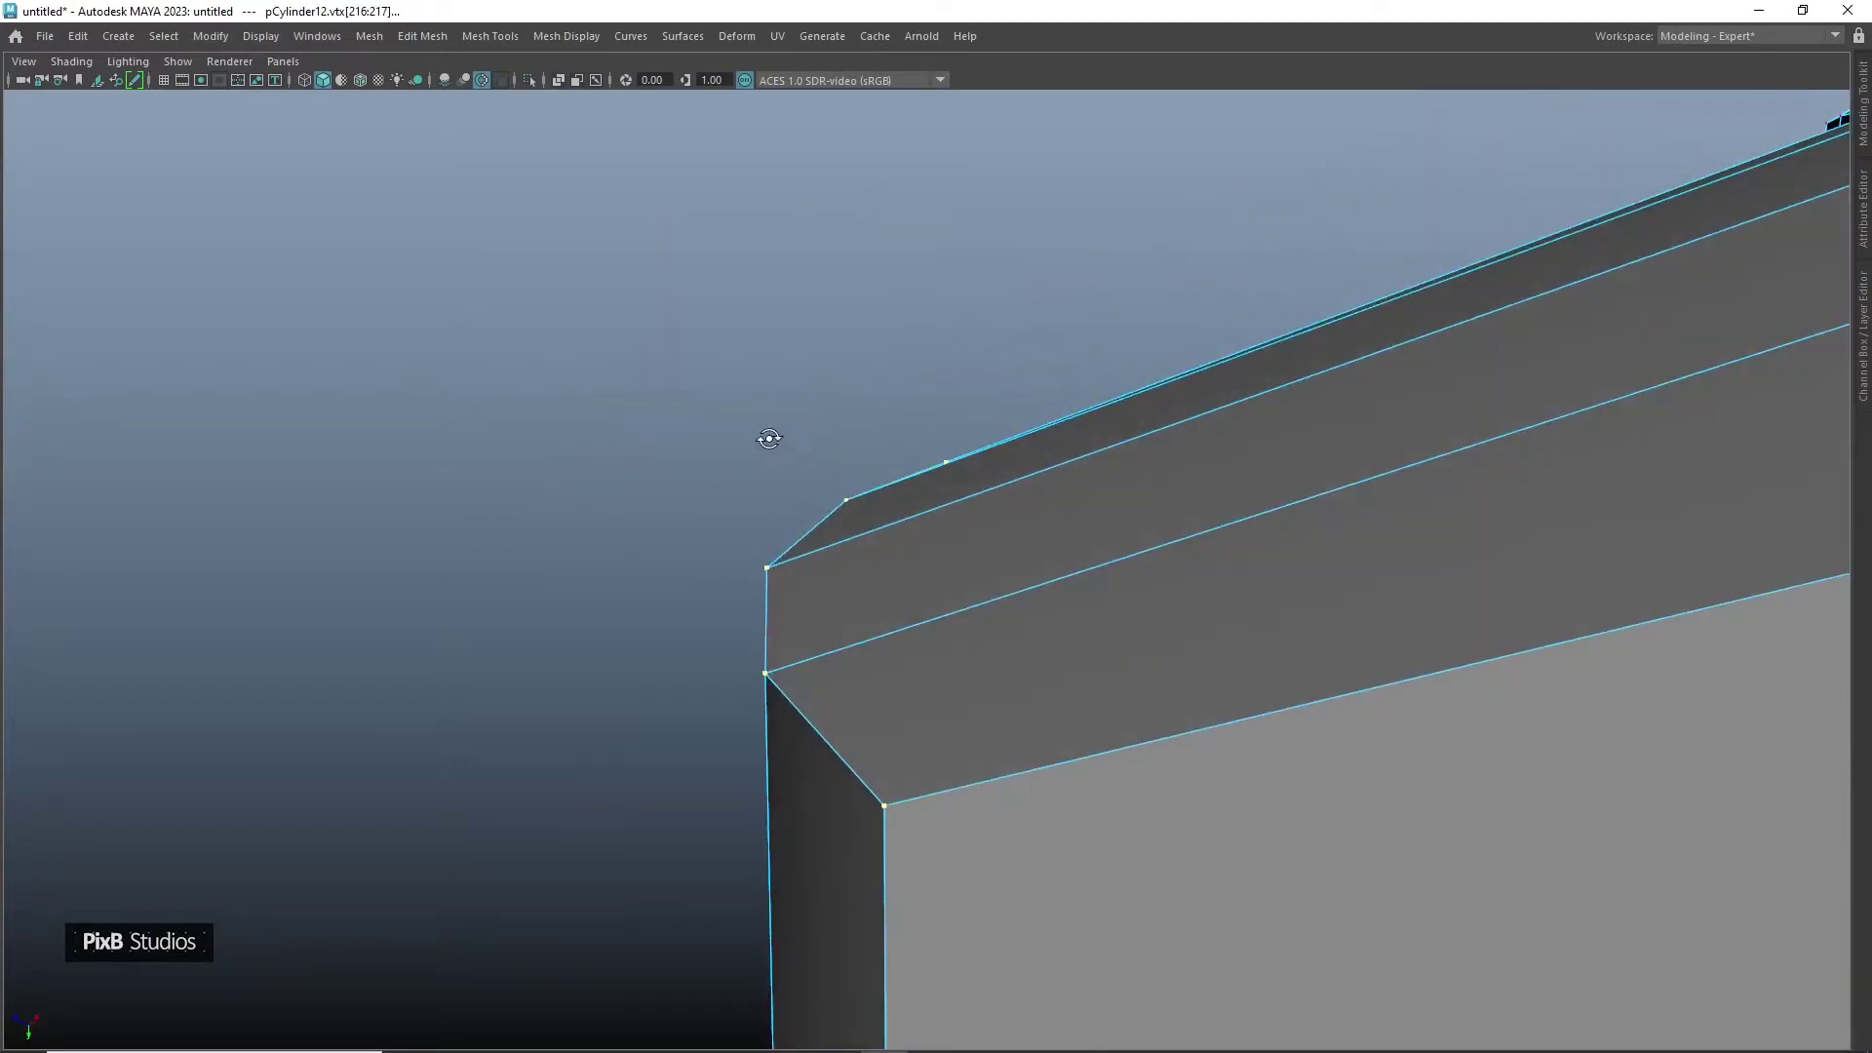
alt+right_drag(770, 439, 728, 97)
alt+drag(902, 428, 1045, 501)
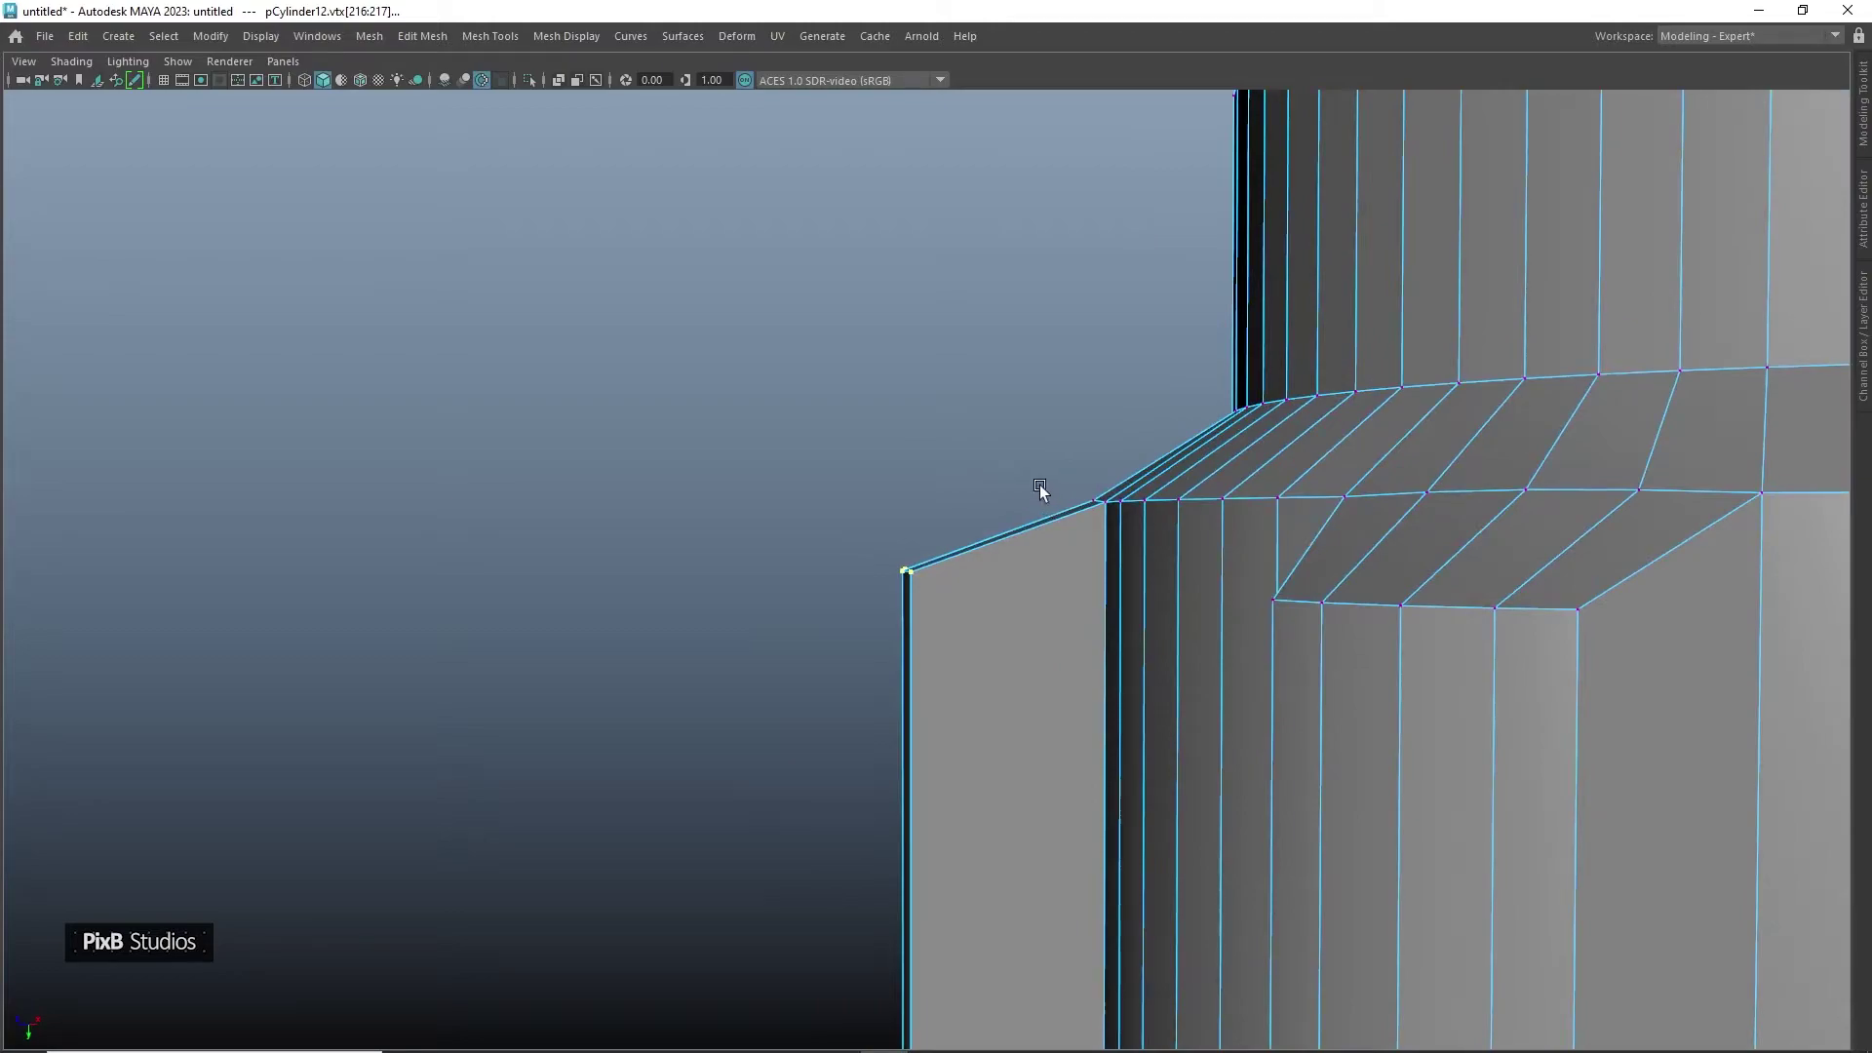
drag(924, 612, 897, 513)
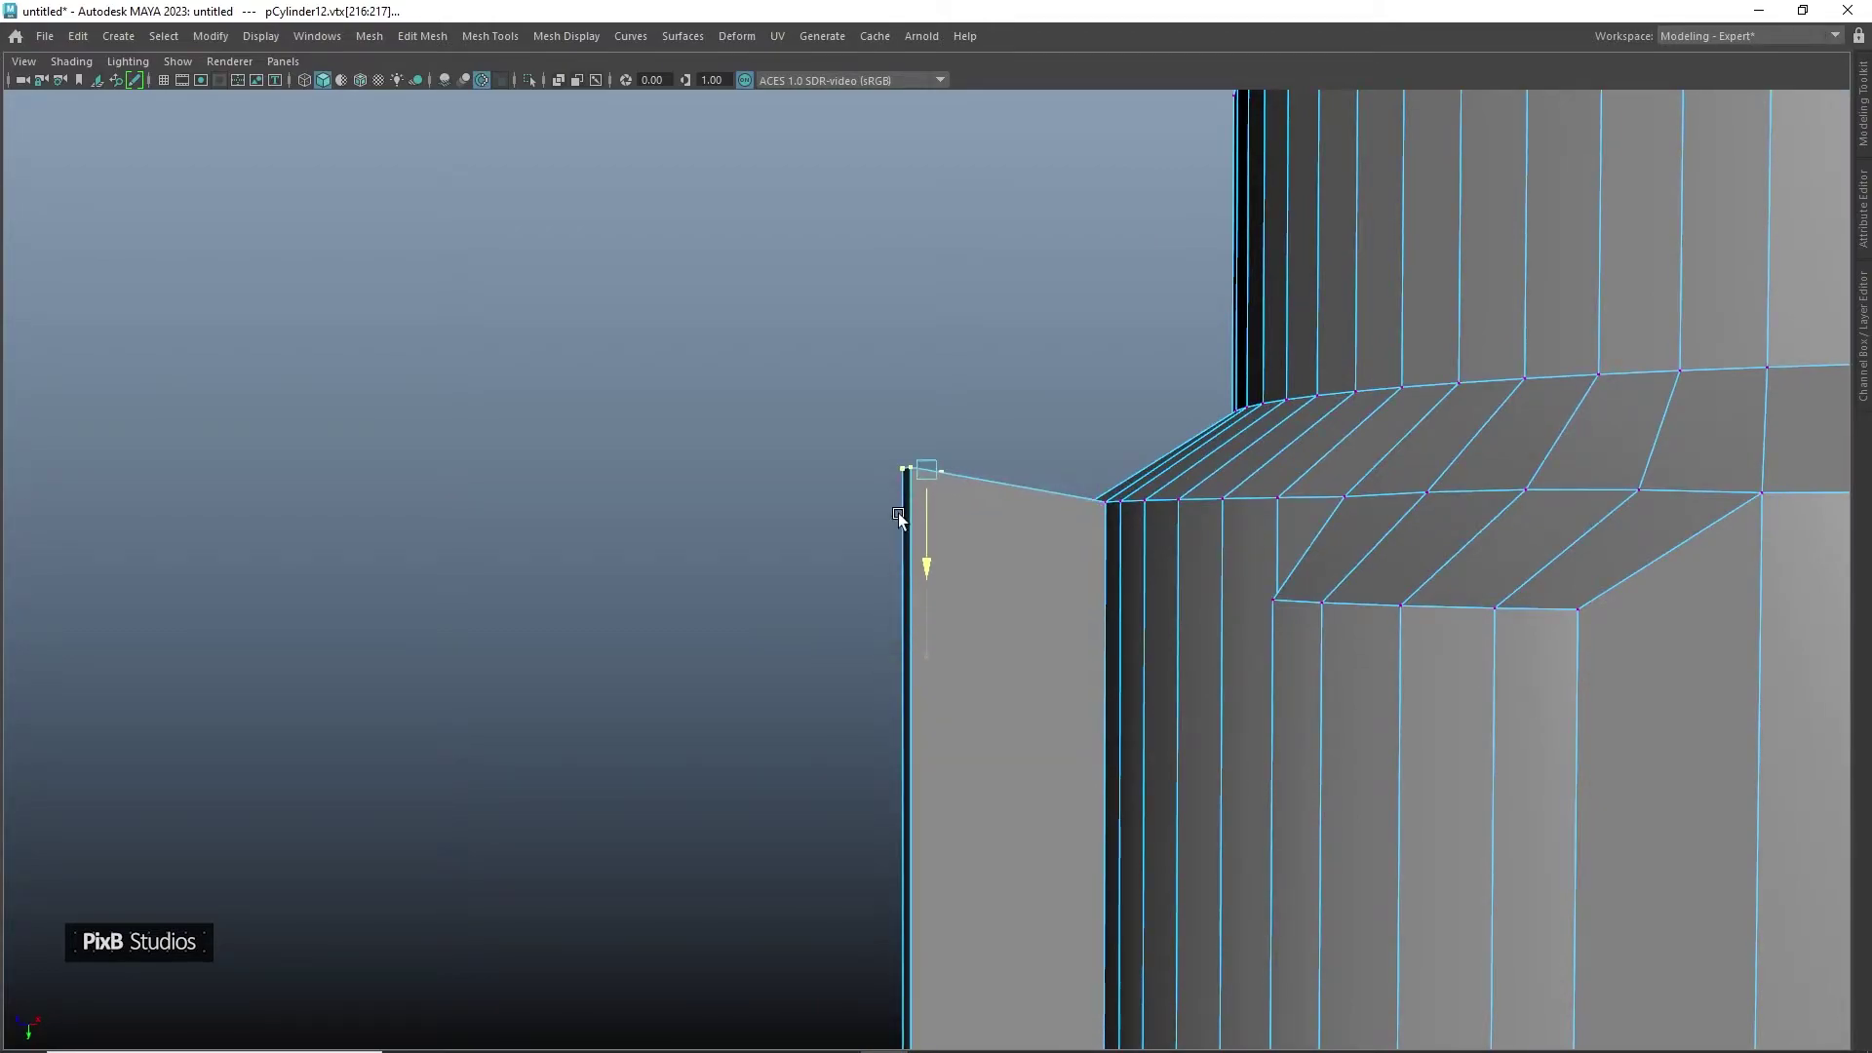
key(ctrl+z)
Select the end vertices of all ribs at the neck side, flatten them with Scale and raise them toward the neck
right_drag(895, 453, 892, 468)
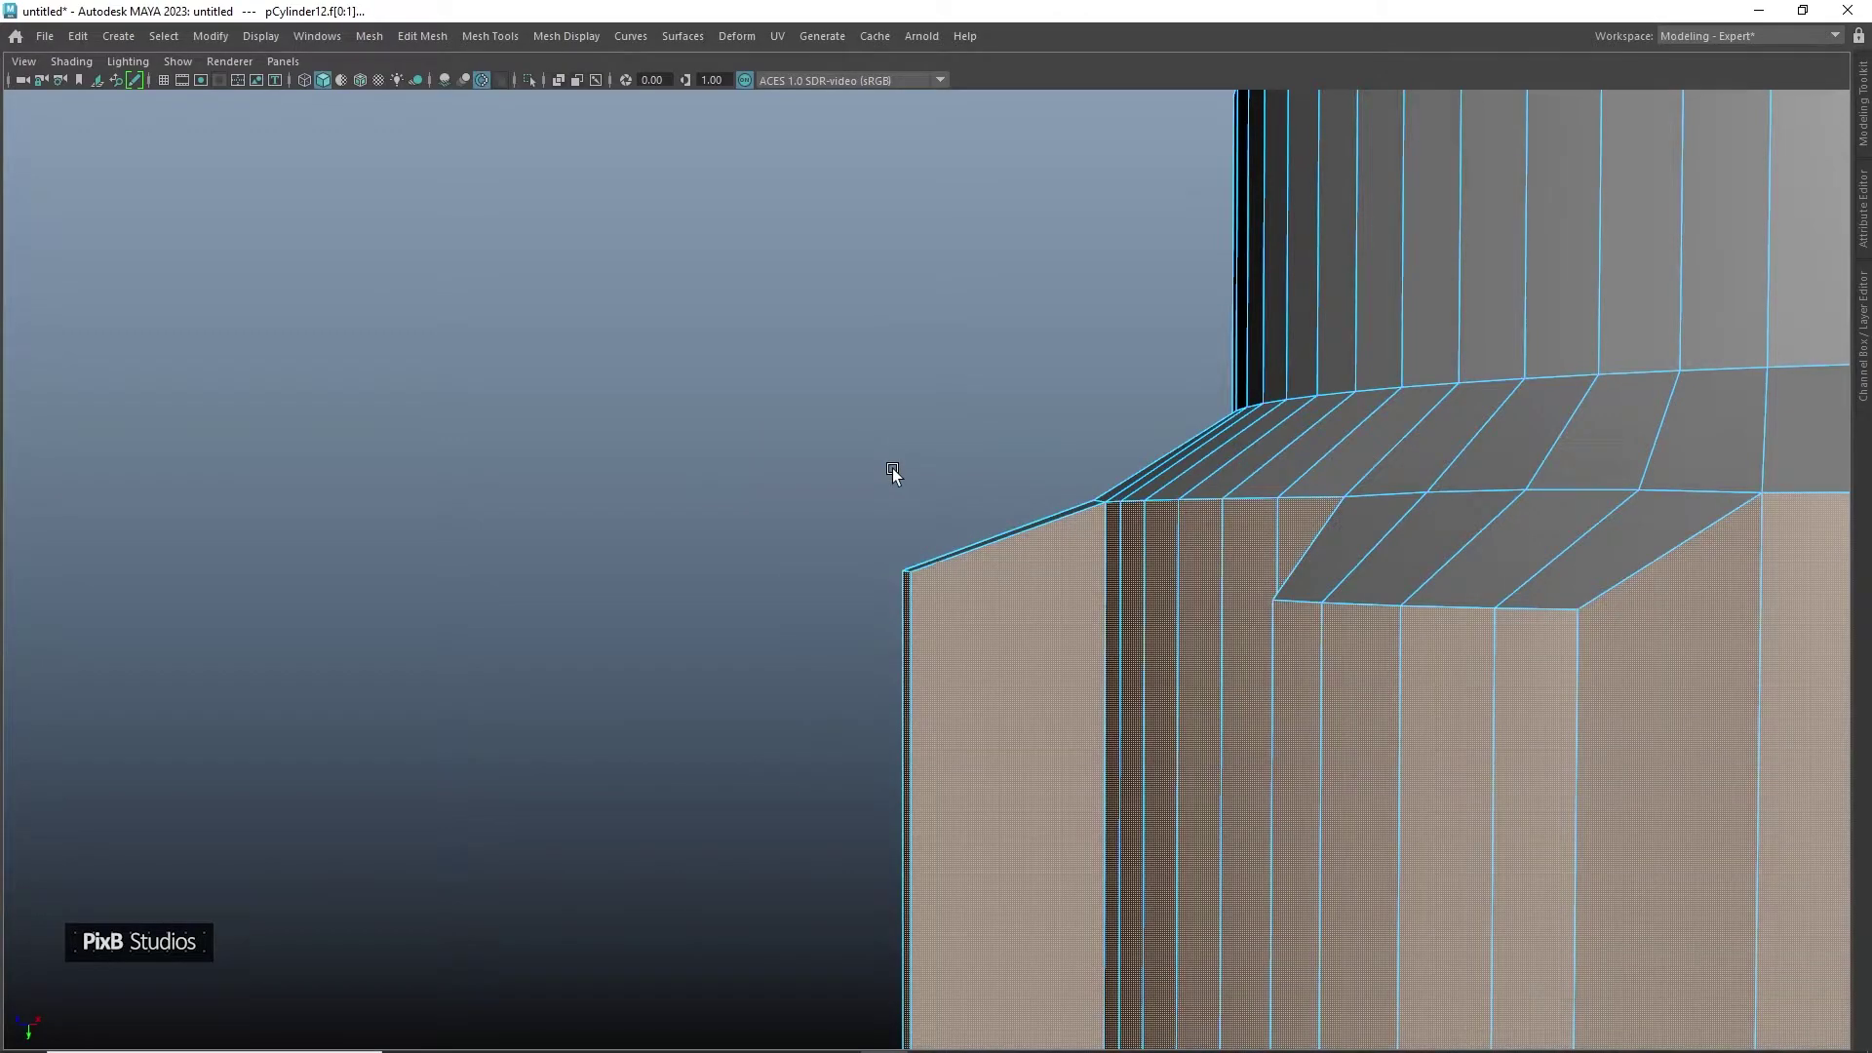
scroll(887, 470, down, 6)
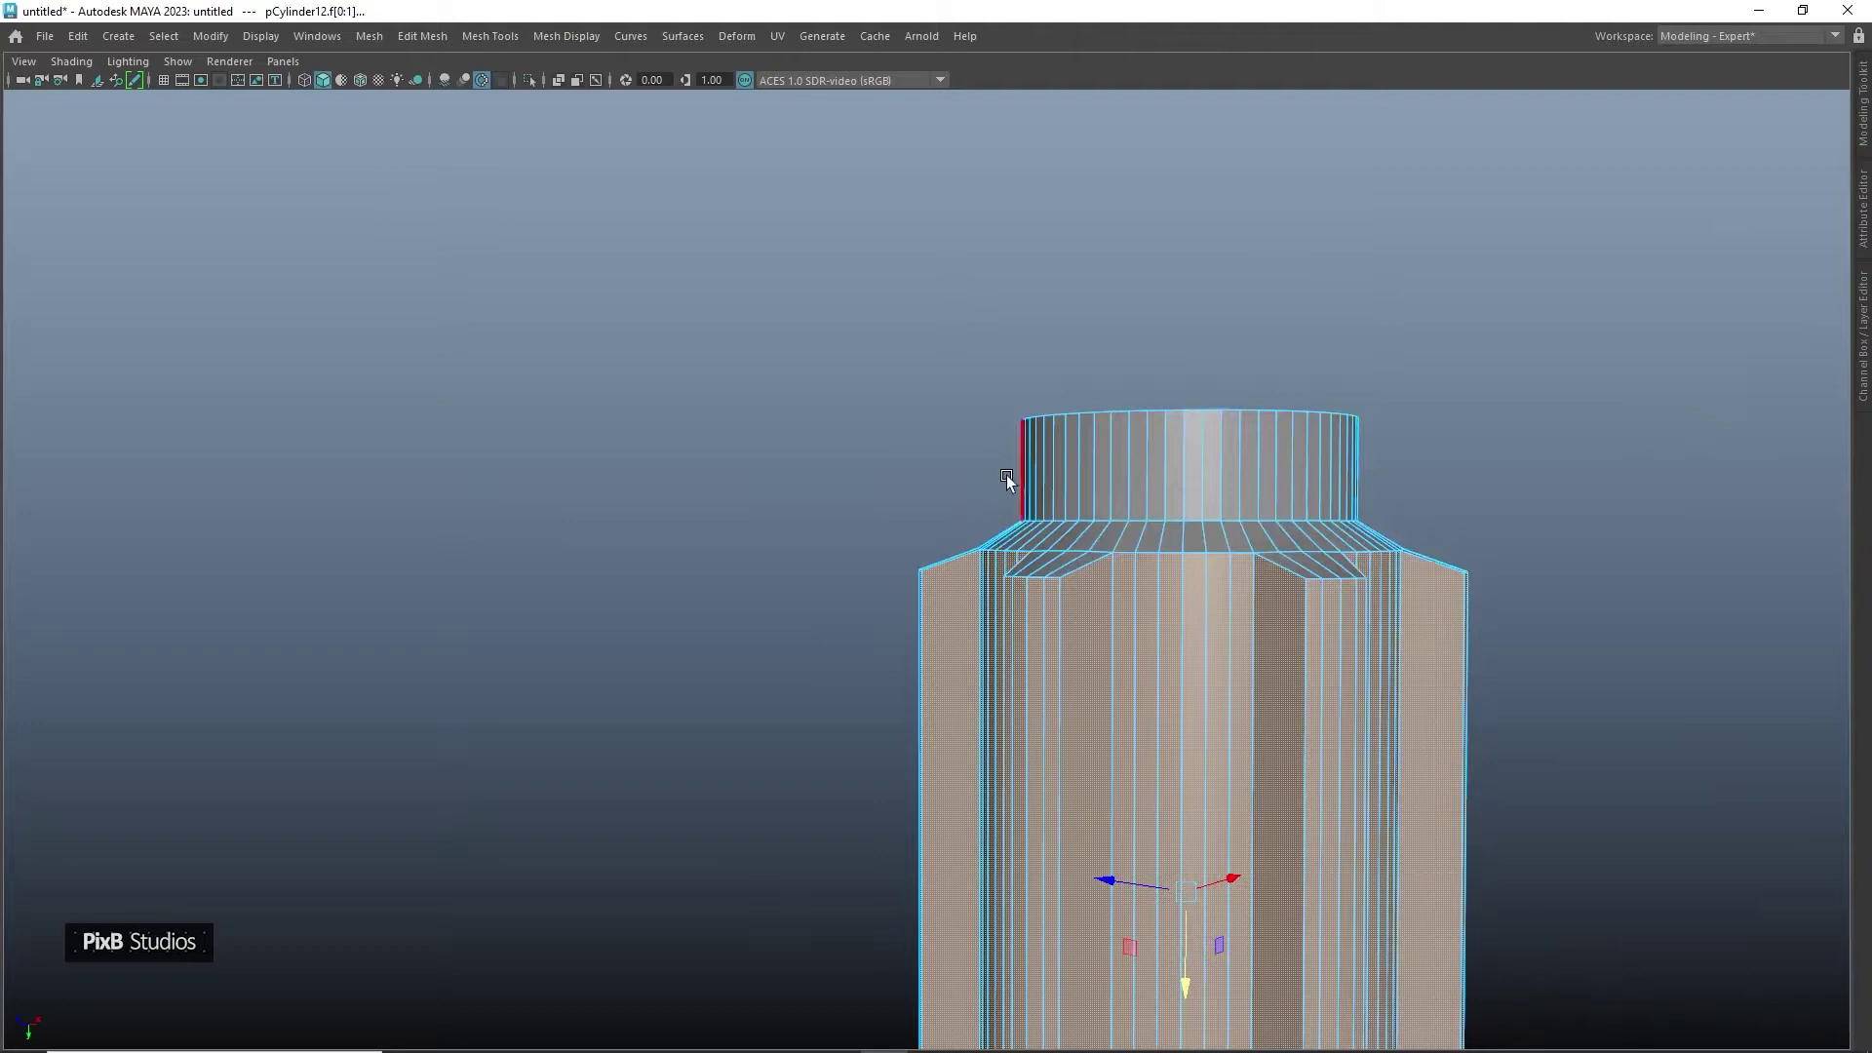
alt+drag(975, 445, 828, 446)
right_drag(828, 446, 765, 451)
alt+drag(764, 451, 769, 418)
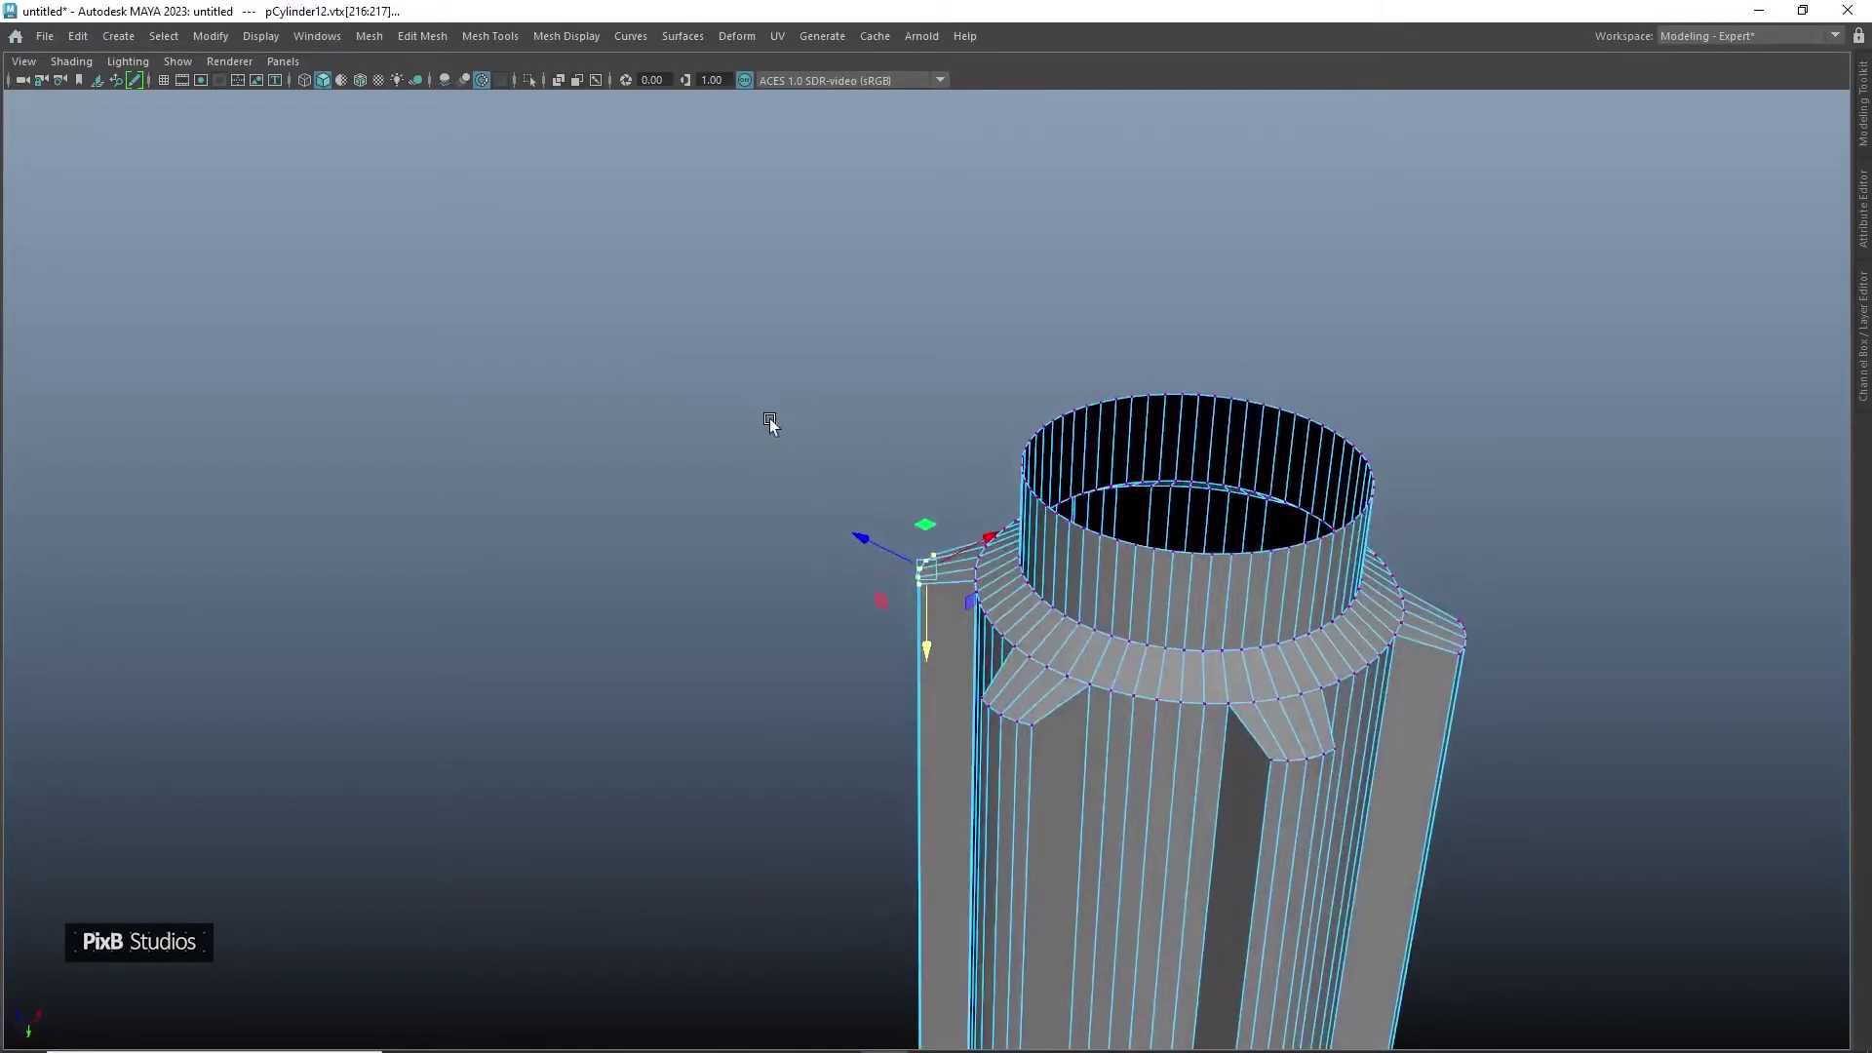
alt+drag(939, 616, 780, 668)
alt+drag(780, 669, 660, 581)
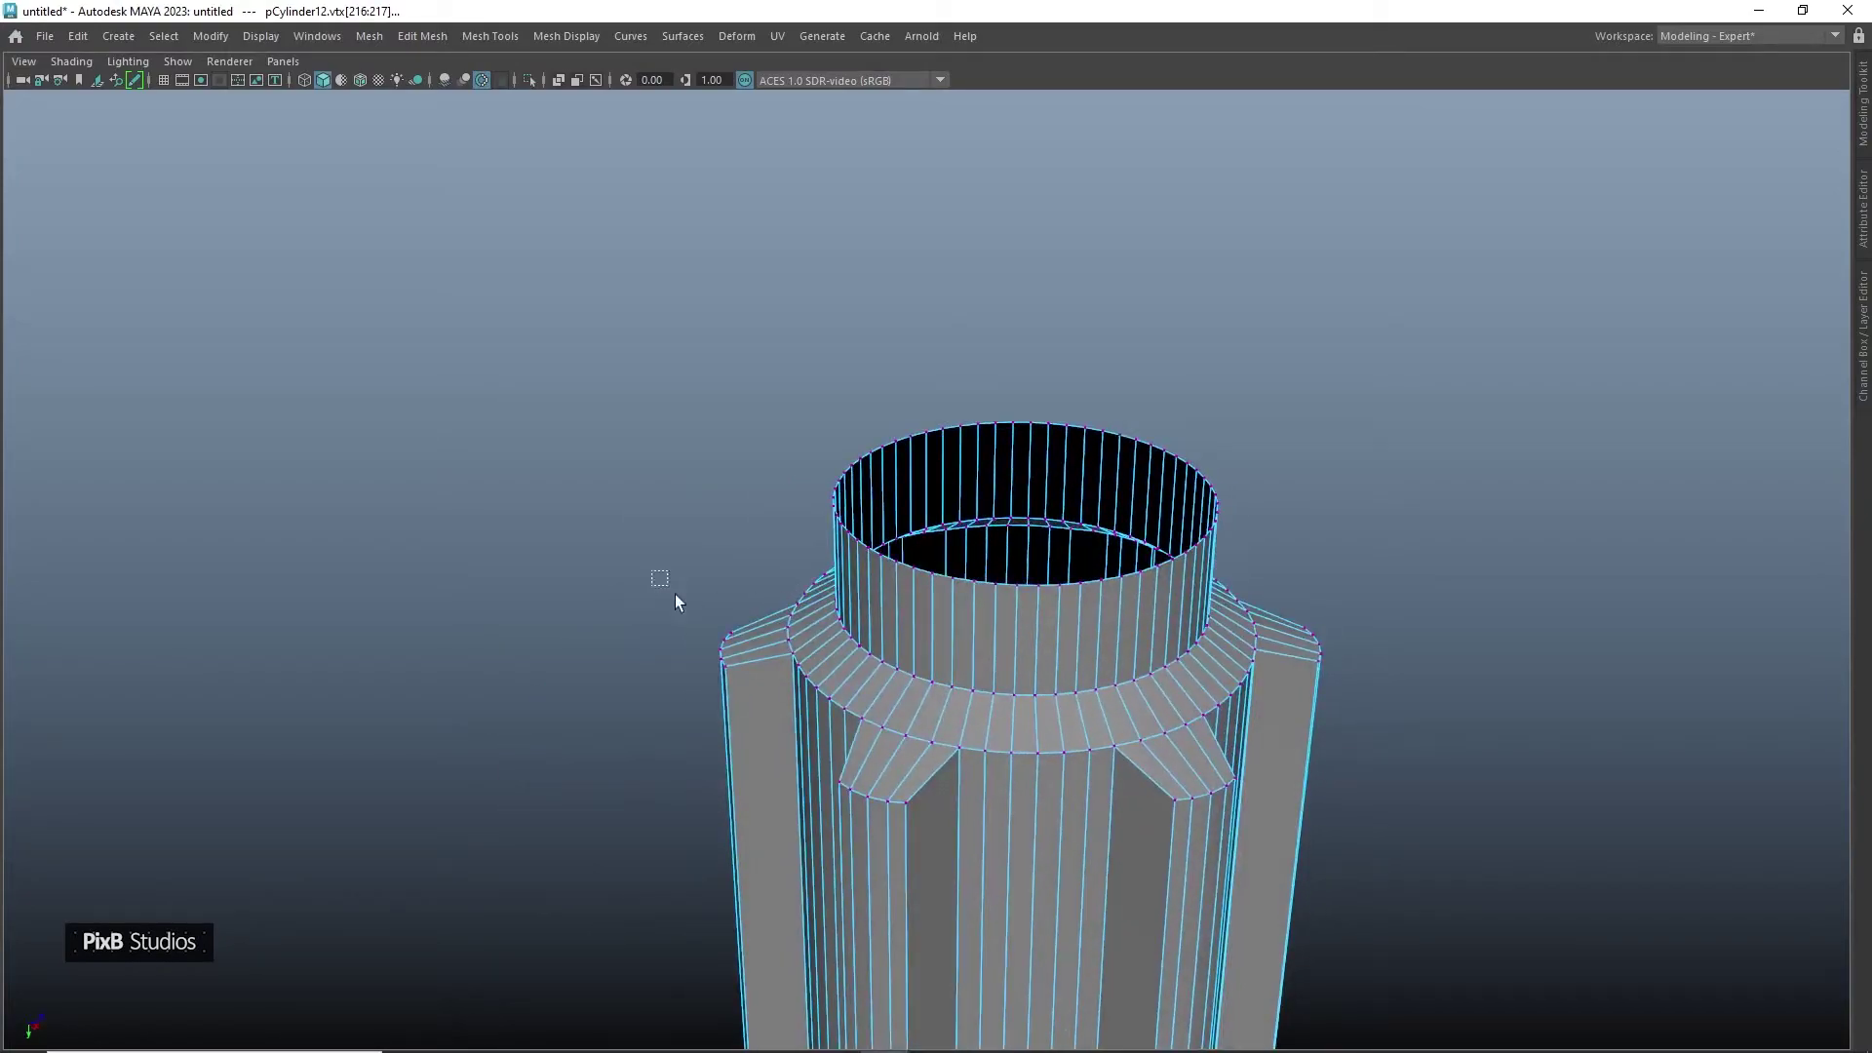
alt+drag(746, 720, 605, 388)
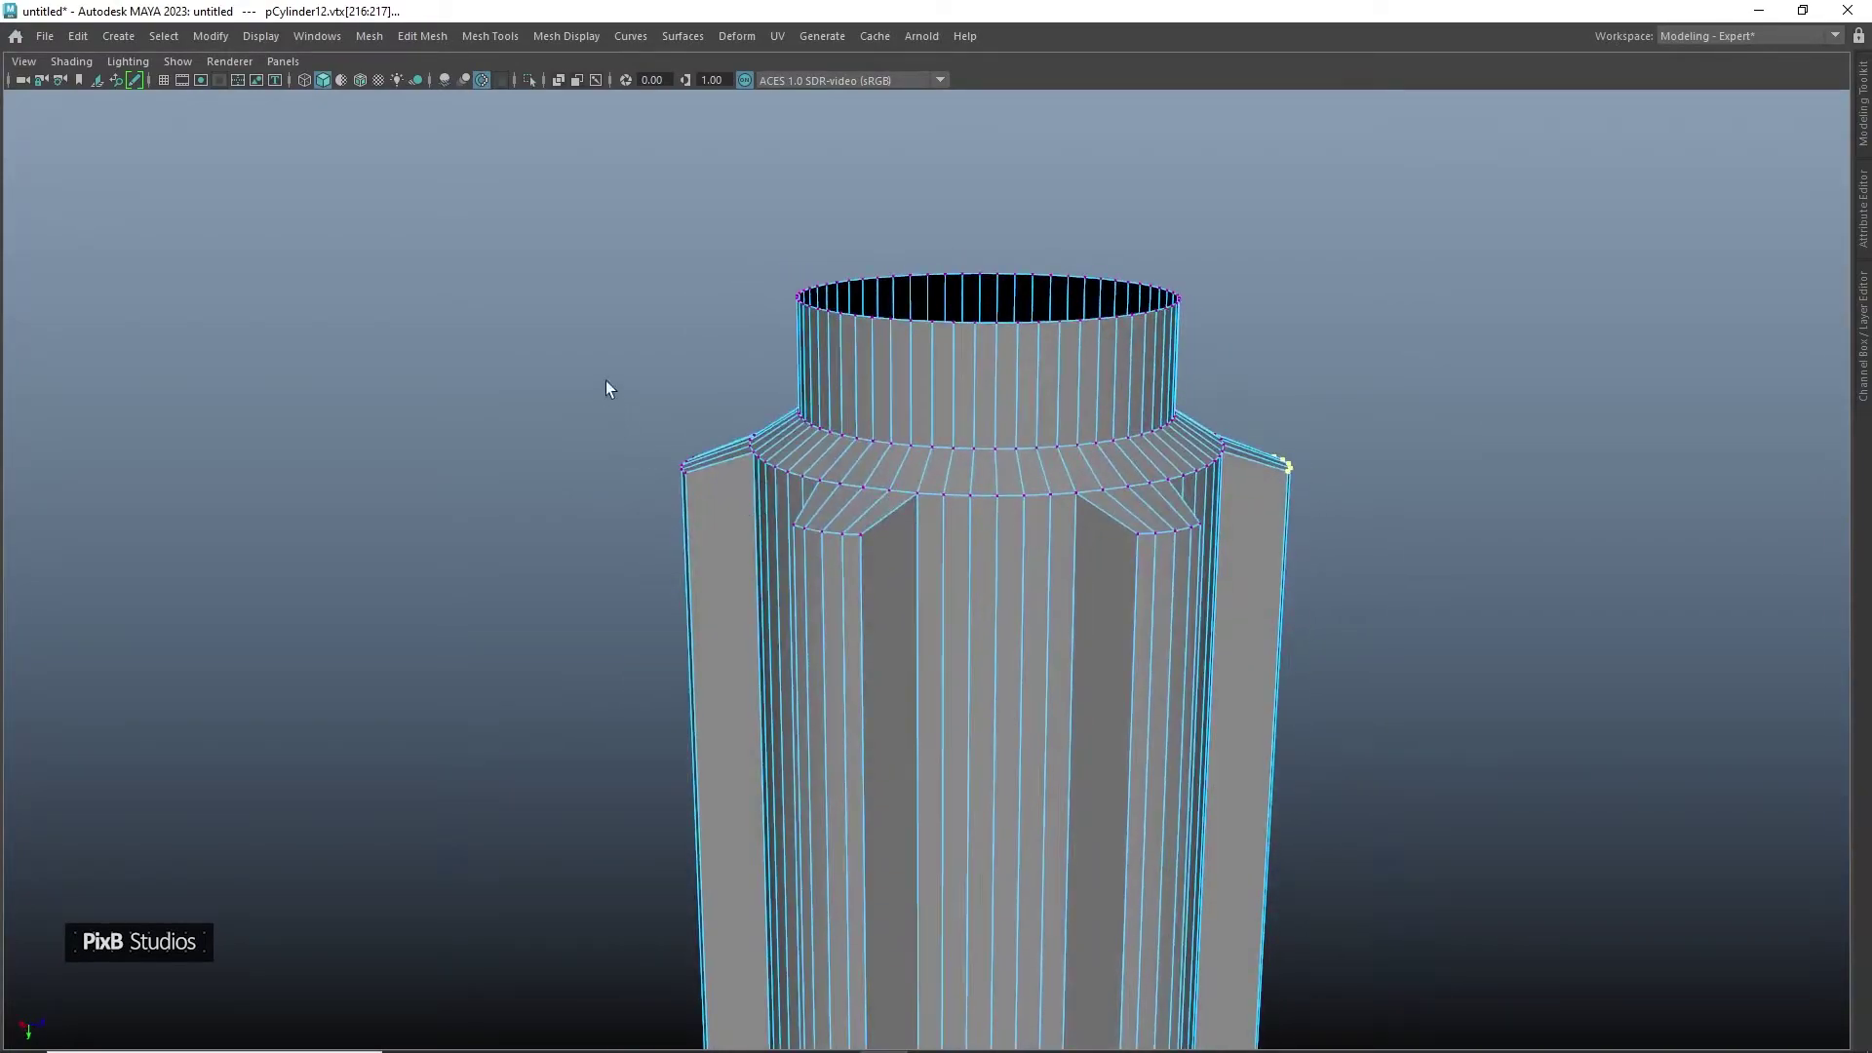
mouse_move(752, 511)
alt+mouse_down()
mouse_move(547, 472)
mouse_move(716, 448)
mouse_move(750, 508)
alt+mouse_up()
alt+drag(858, 511, 721, 509)
alt+middle_drag(721, 509, 815, 509)
alt+drag(815, 510, 780, 490)
shift+drag(583, 389, 589, 396)
shift+drag(693, 512, 695, 513)
alt+drag(1014, 439, 1113, 519)
alt+middle_drag(1113, 519, 1158, 472)
key(r)
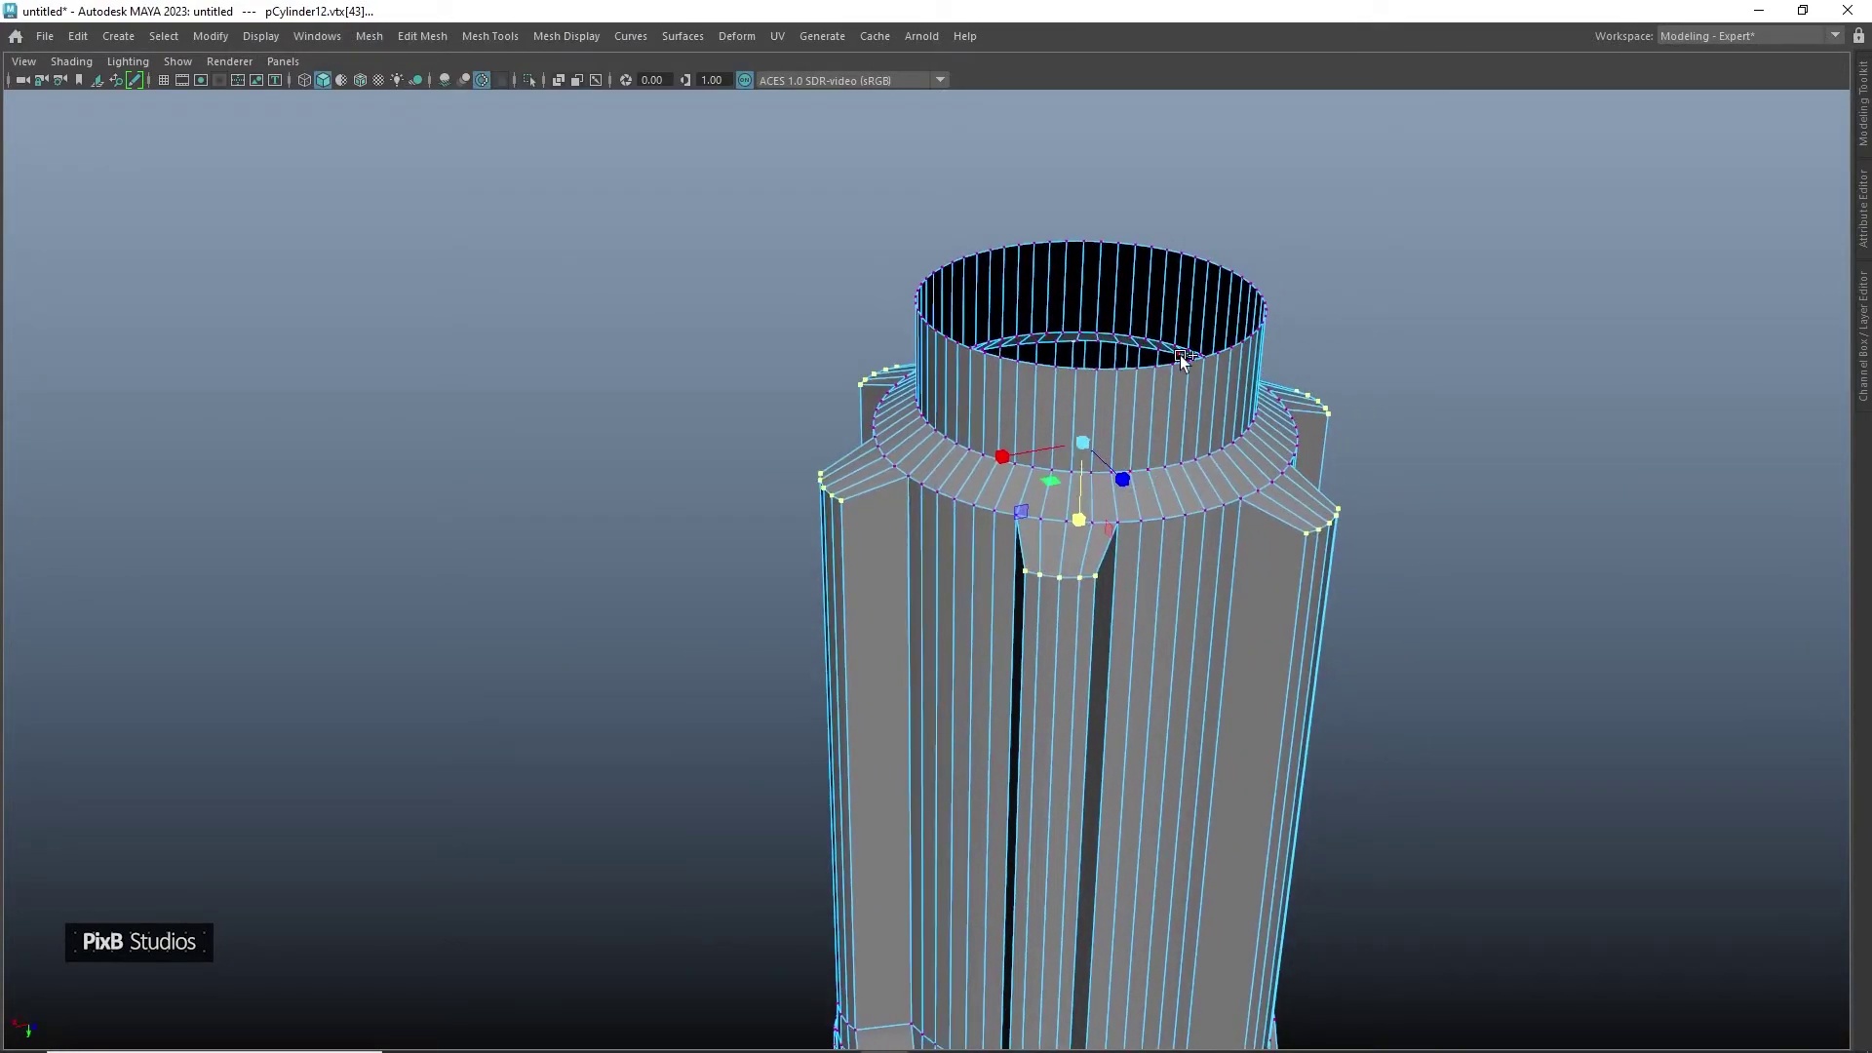
alt+drag(1182, 361, 1122, 425)
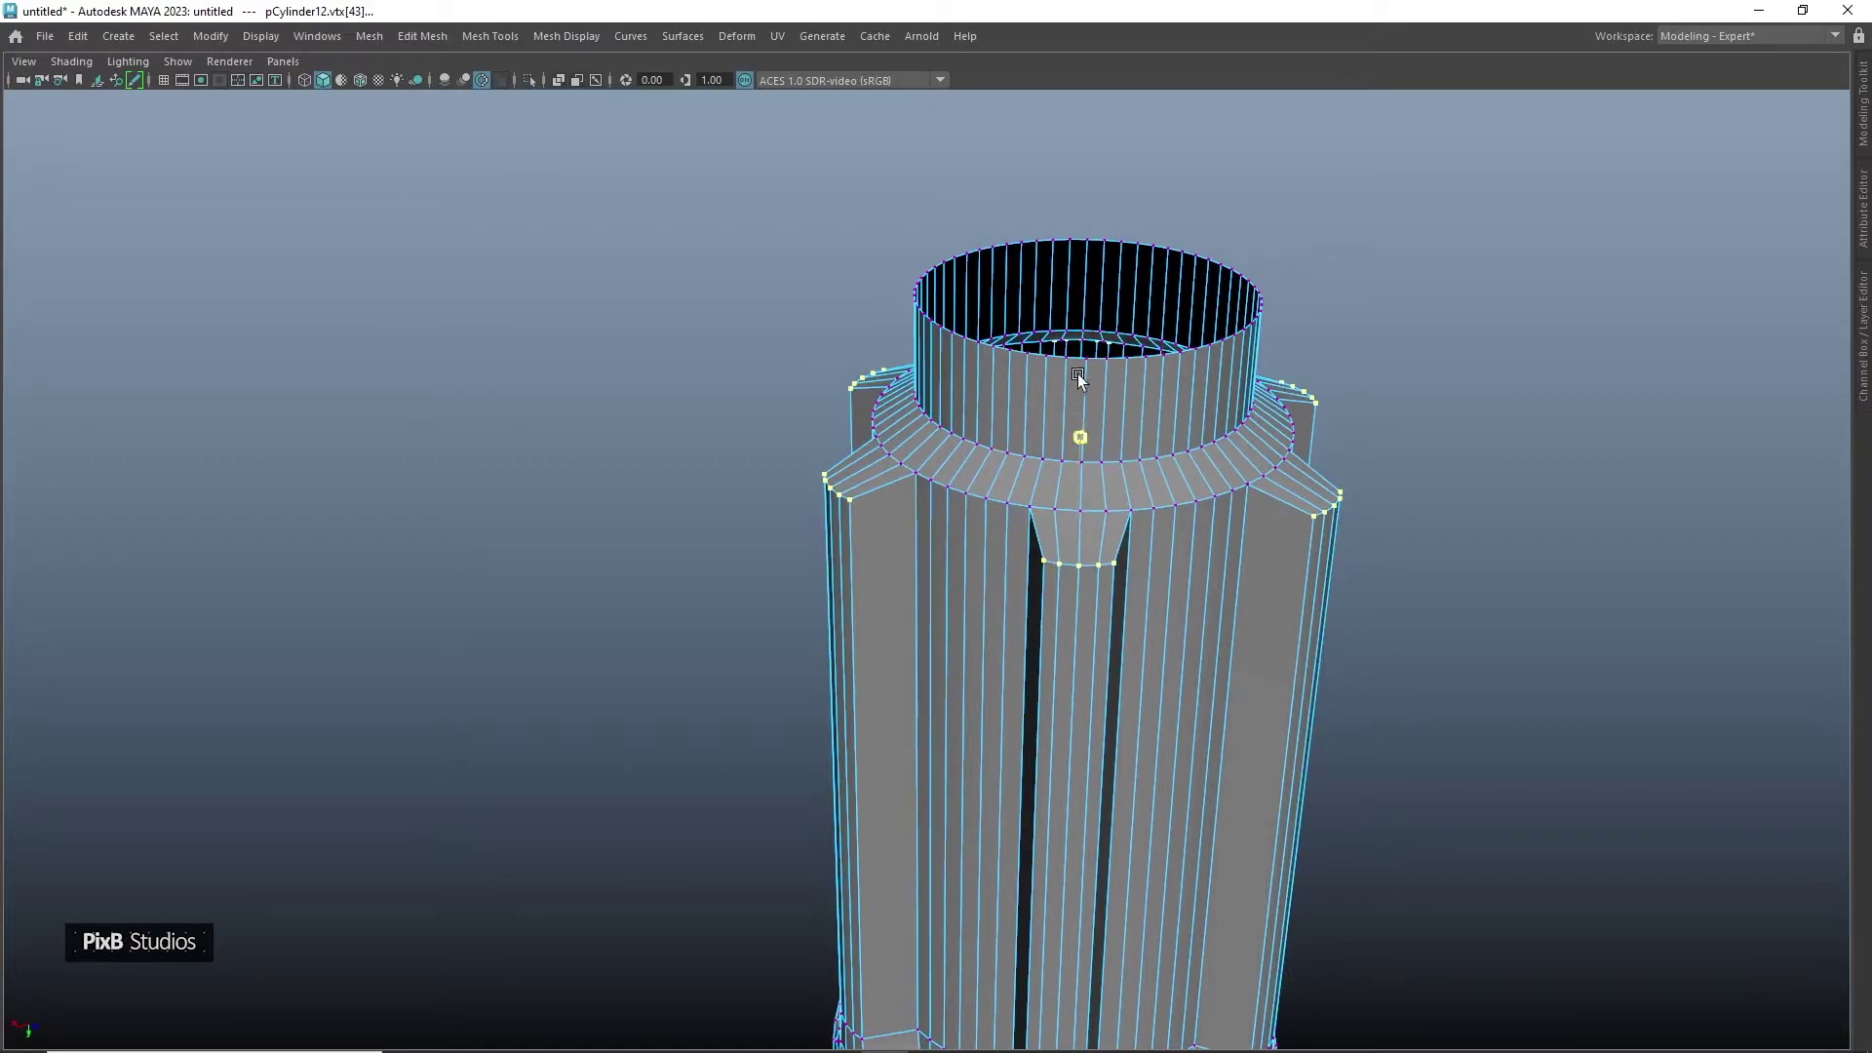
drag(1086, 501, 1082, 517)
alt+drag(927, 419, 1117, 409)
key(q)
right_drag(1041, 418, 1151, 331)
click(1234, 267)
Duplicate the sloped face ring at the neck's base as a separate surface
click(965, 418)
right_drag(965, 406, 944, 757)
click(949, 419)
shift+double_click(938, 417)
right_click(915, 476)
right_drag(915, 476, 1004, 445)
Extrude the duplicated ring's outer border edge outward along its slope until it reaches past the ribs
click(911, 200)
alt+drag(931, 282, 1014, 310)
click(970, 351)
right_click(965, 335)
right_drag(966, 335, 1061, 307)
ctrl+click(1098, 554)
drag(1169, 552, 1171, 557)
ctrl+drag(980, 566, 1131, 636)
right_drag(1222, 460, 1220, 390)
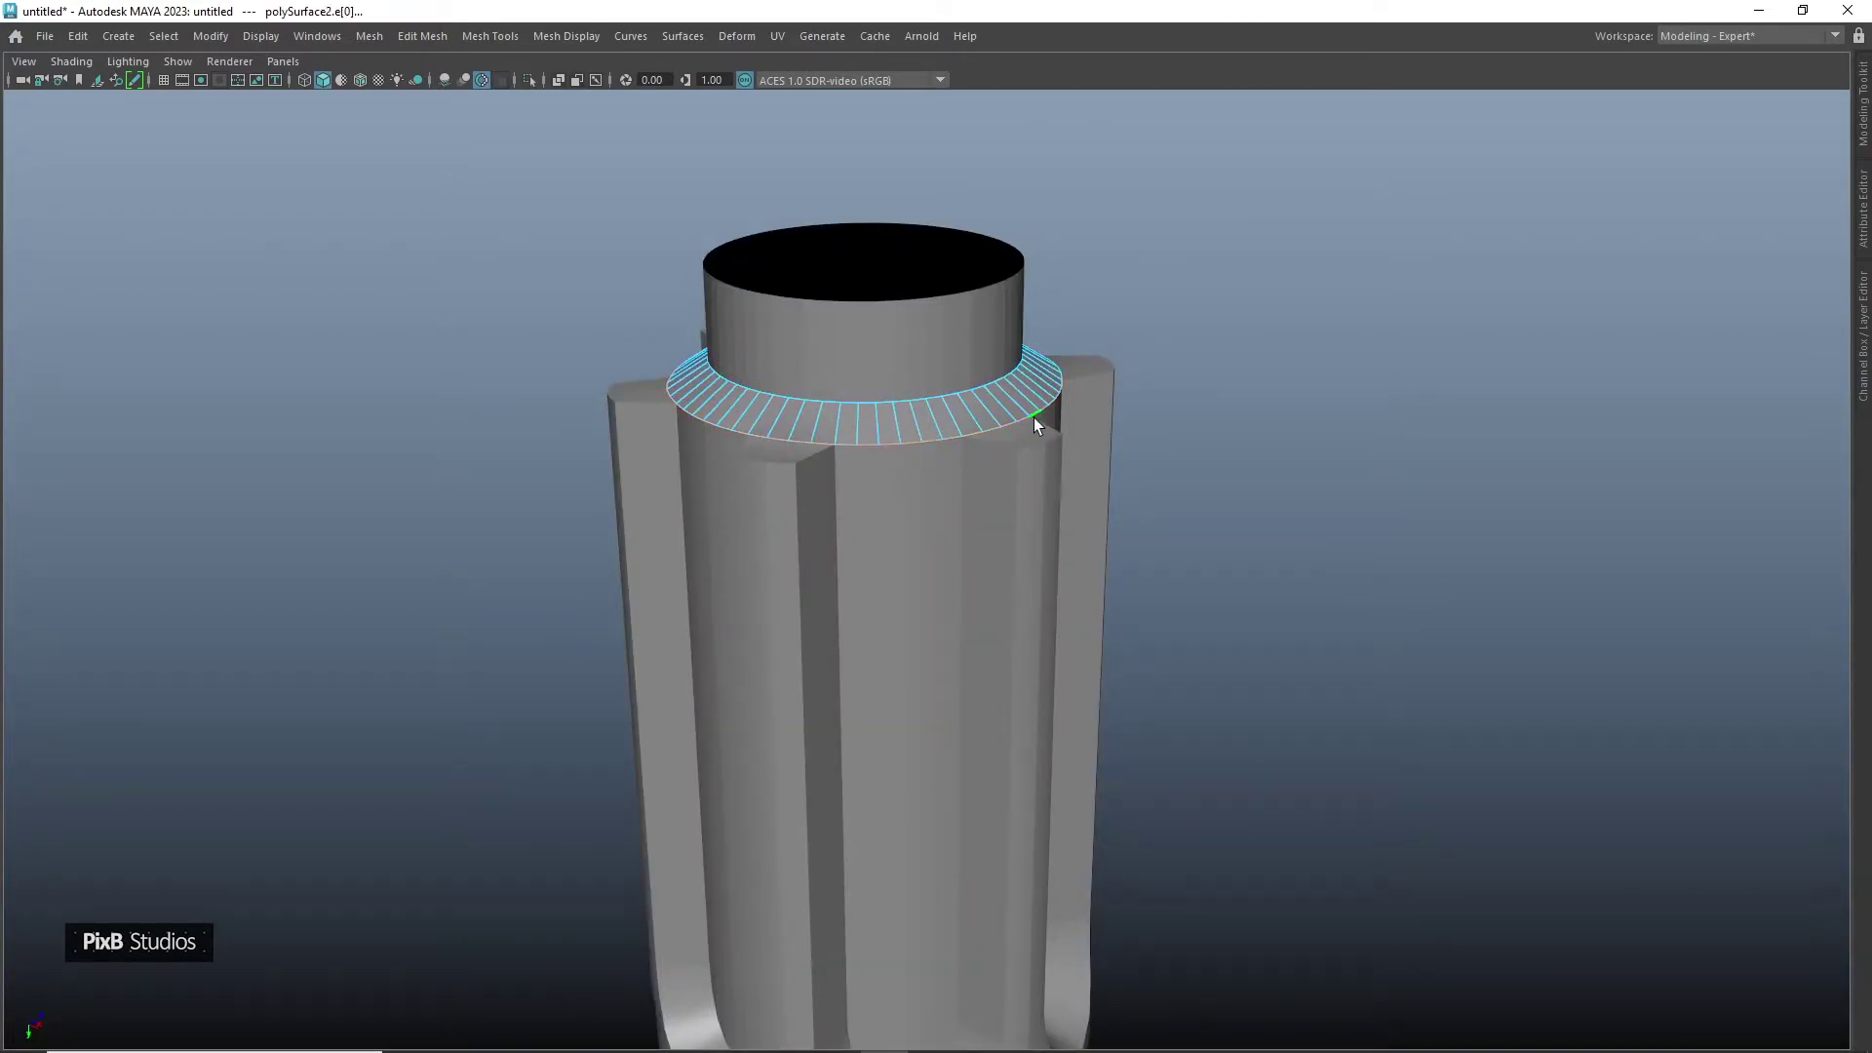
key(ctrl+e)
drag(1098, 408, 1220, 494)
Fill the open hole at the end of the body's neck
right_drag(1086, 482, 1143, 439)
alt+drag(1062, 259, 1003, 310)
right_drag(1002, 310, 987, 466)
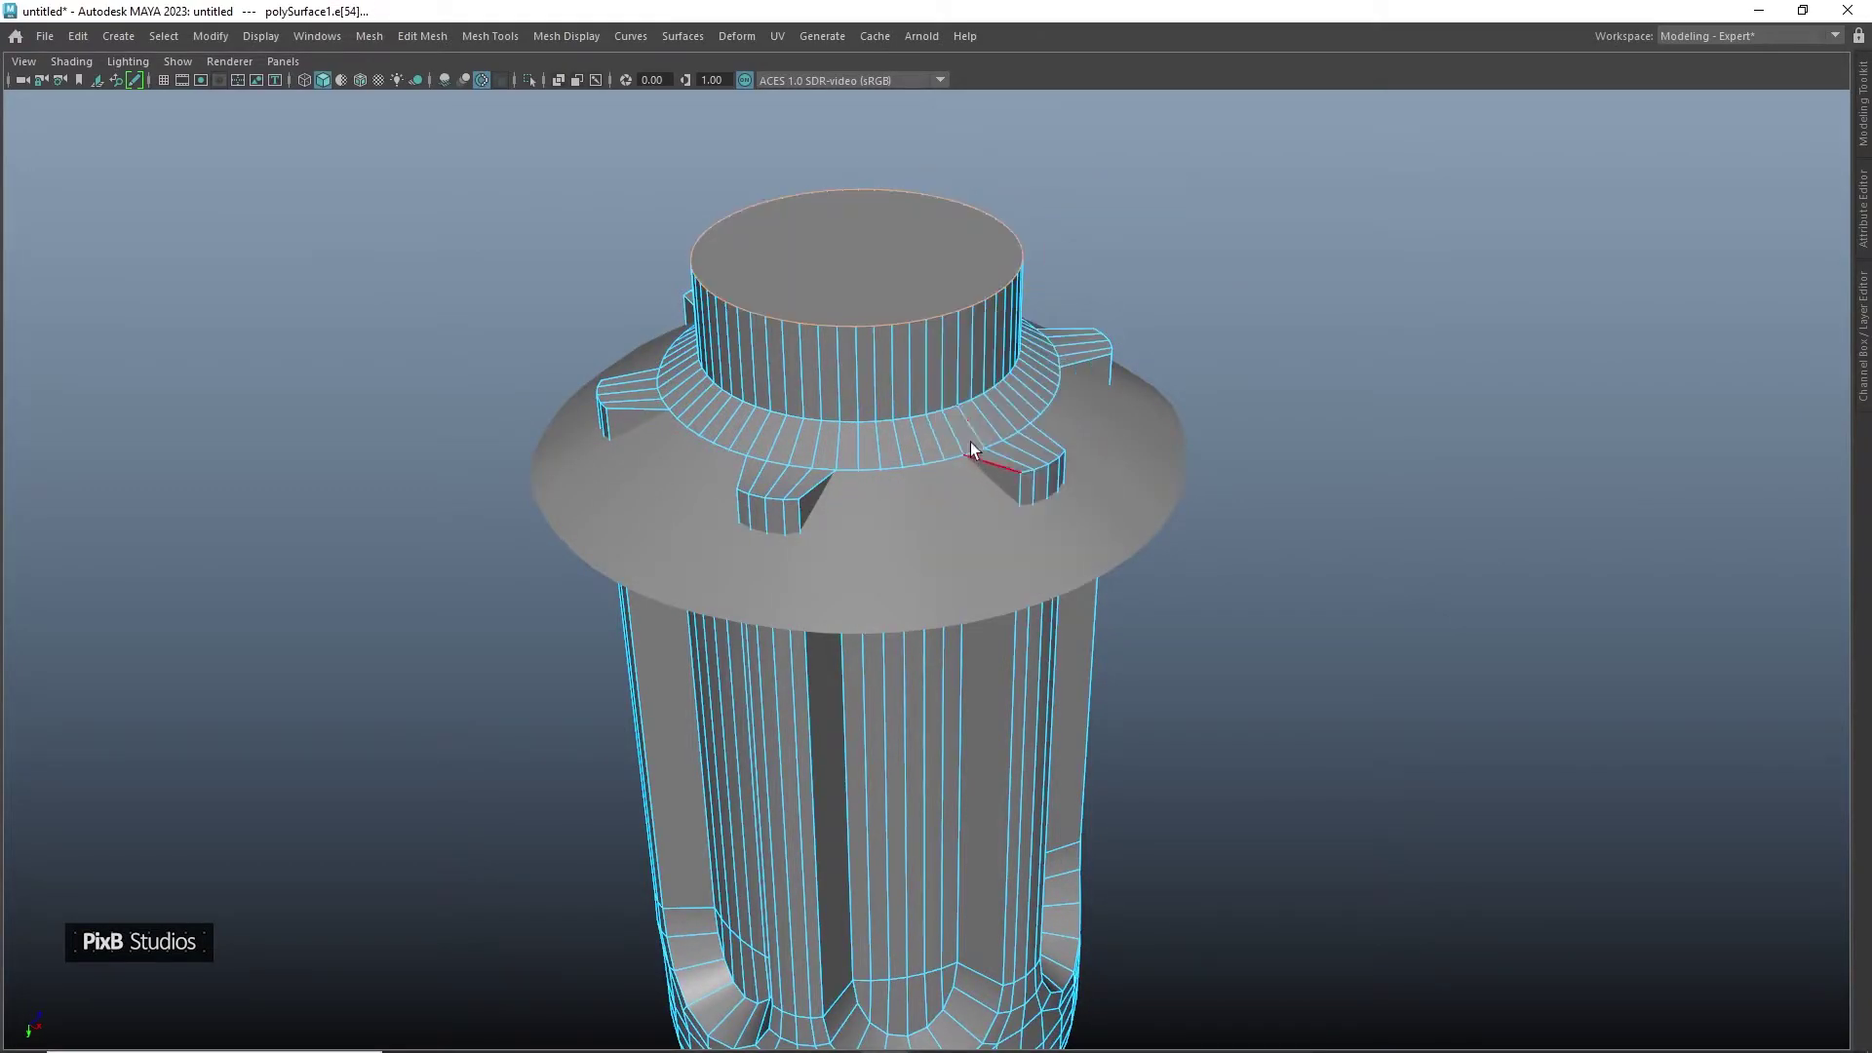
Extrude the cone-shaped ring surface to give it thickness
click(1160, 464)
key(ctrl+e)
mouse_move(976, 388)
alt+mouse_down()
mouse_move(1026, 308)
mouse_move(1020, 262)
mouse_move(1112, 402)
mouse_move(1022, 402)
mouse_move(1088, 432)
alt+mouse_up()
key(q)
Subtract the thickened cone ring from the body with a Boolean difference, delete the result's history and hide the Attribute Editor
click(1173, 338)
click(822, 360)
shift+click(961, 394)
mouse_move(961, 394)
shift+right_down()
mouse_move(945, 887)
mouse_move(963, 828)
mouse_move(1101, 846)
shift+right_up()
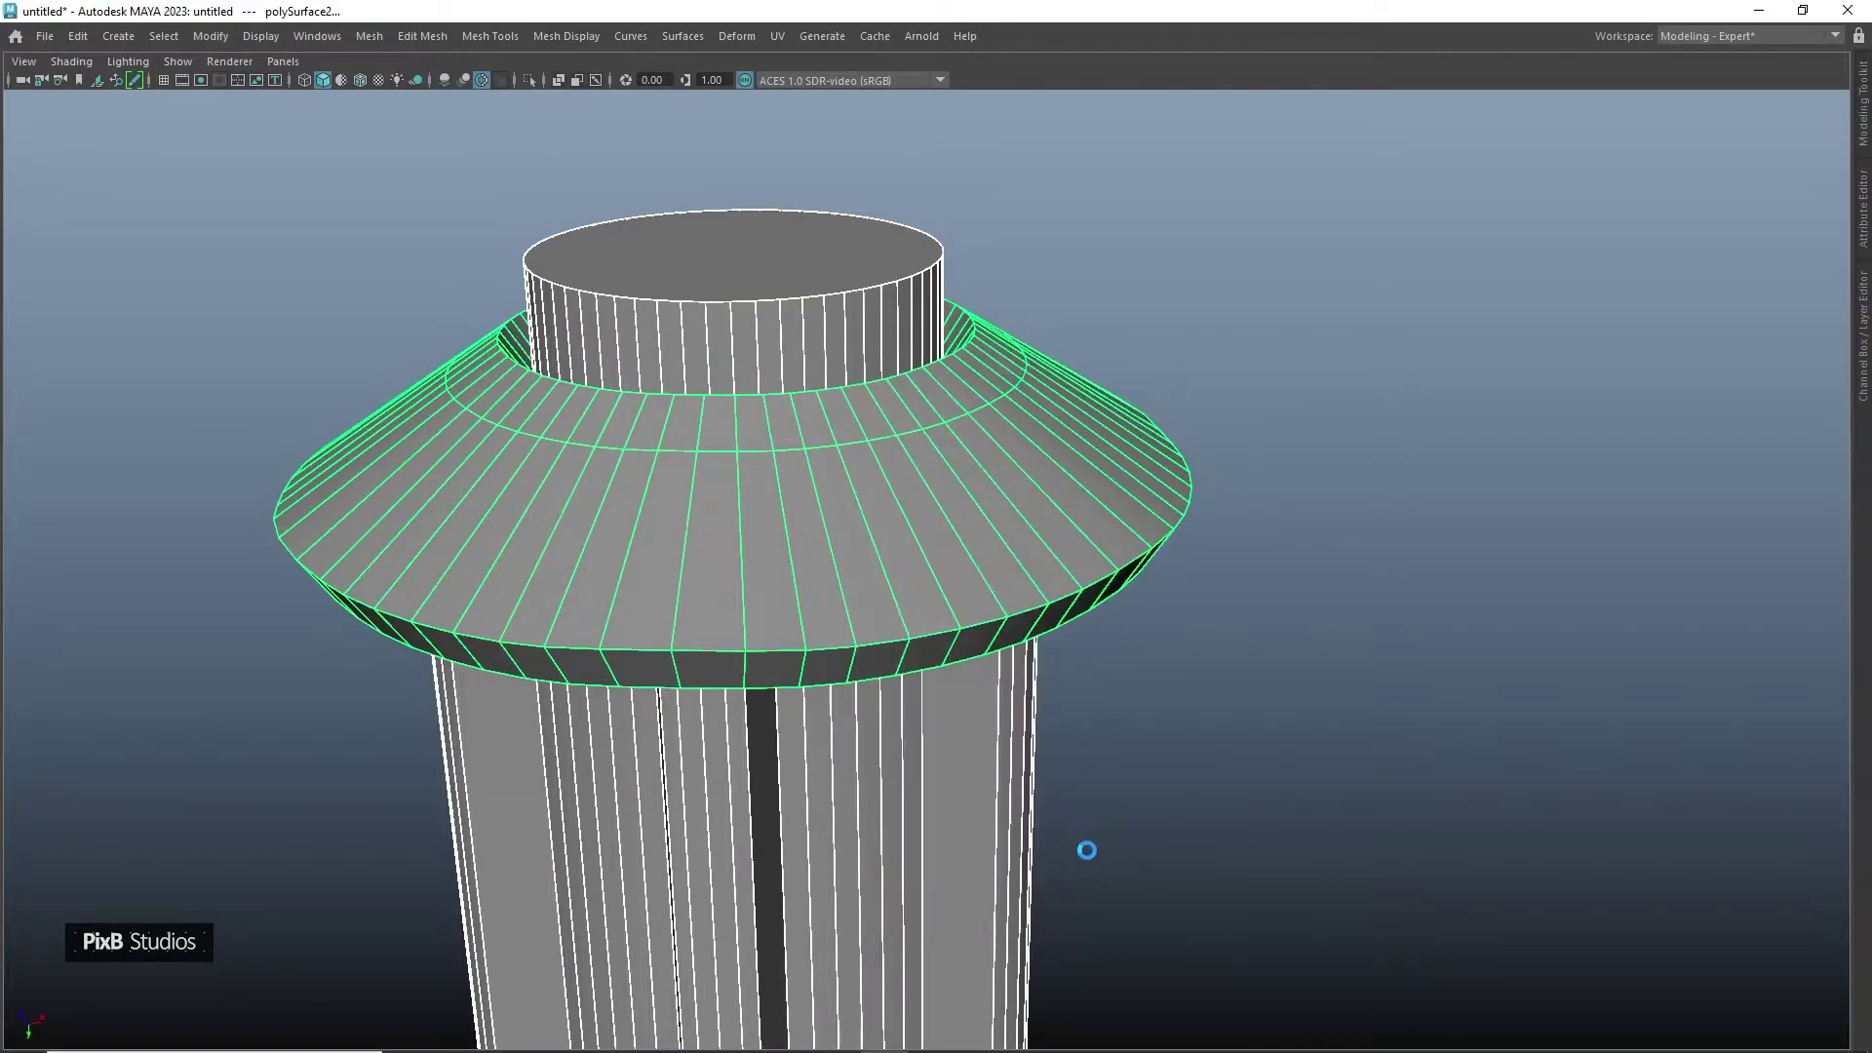
alt+middle_drag(797, 571, 931, 559)
alt+right_drag(931, 559, 1062, 690)
alt+drag(1062, 689, 874, 615)
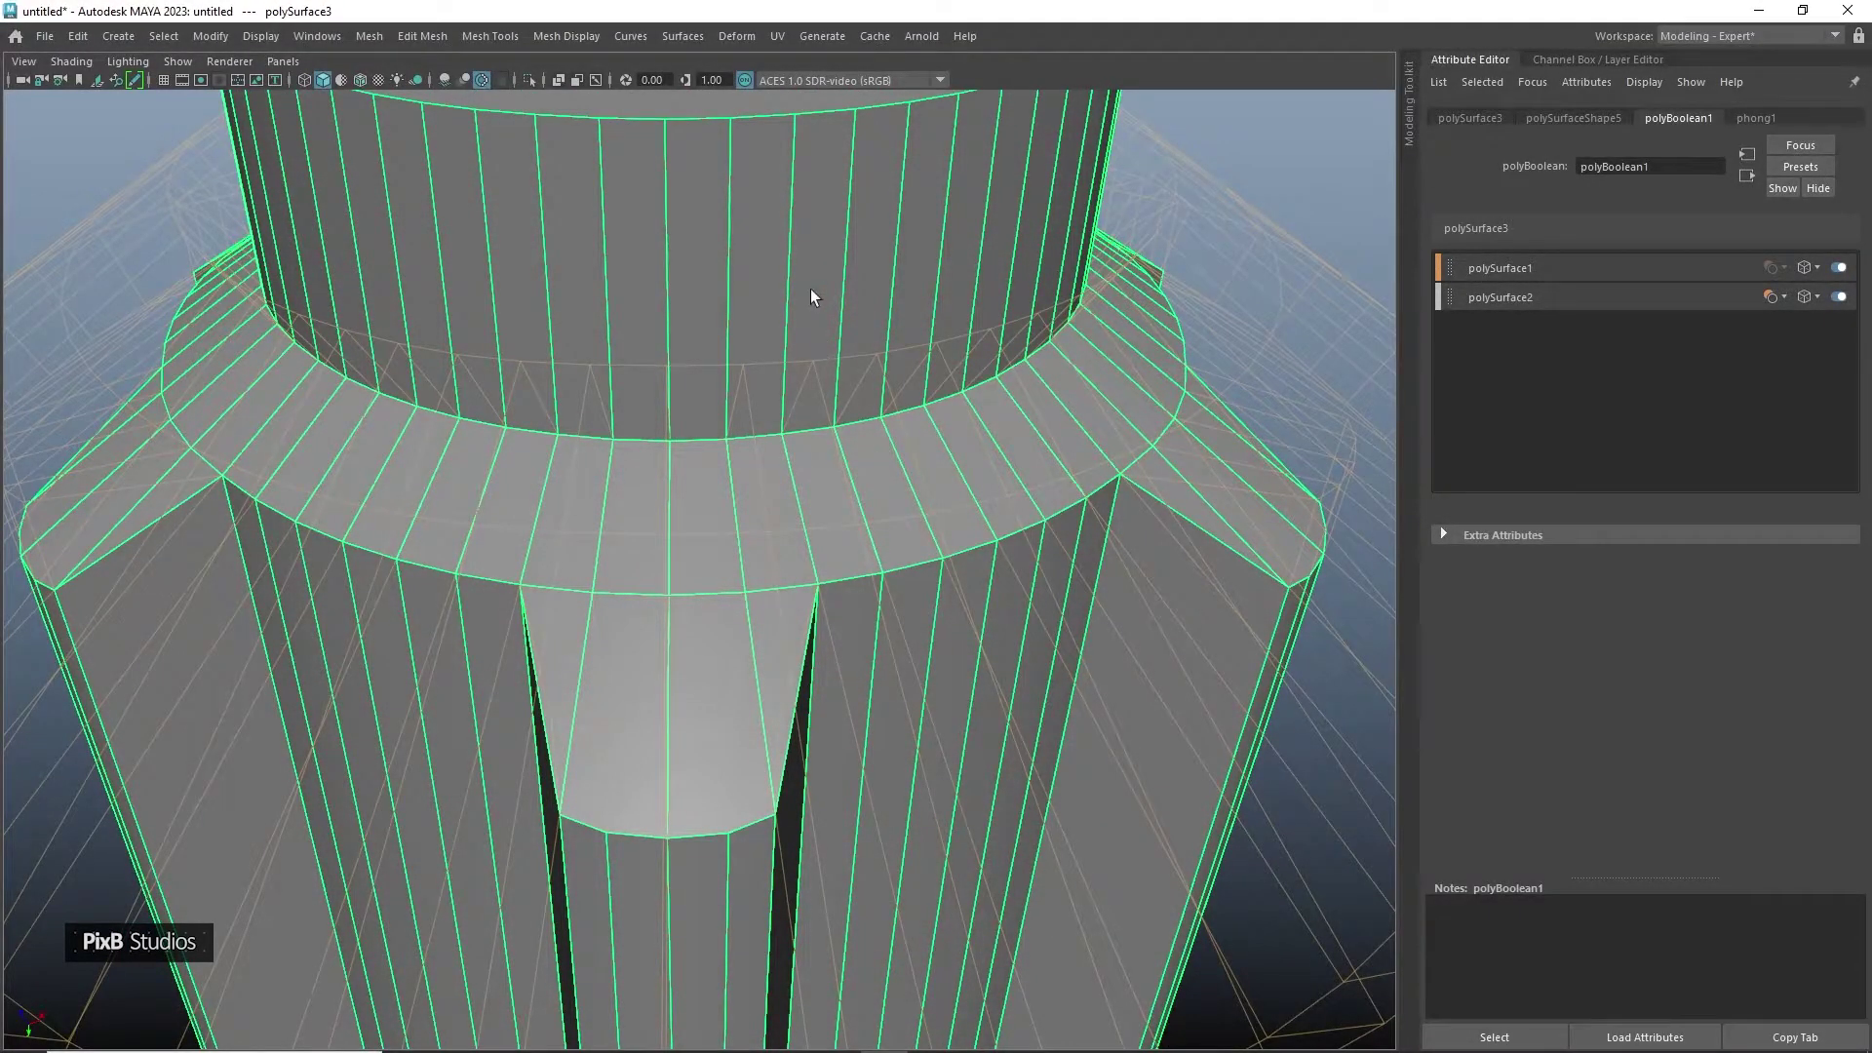
key(alt+shift+d)
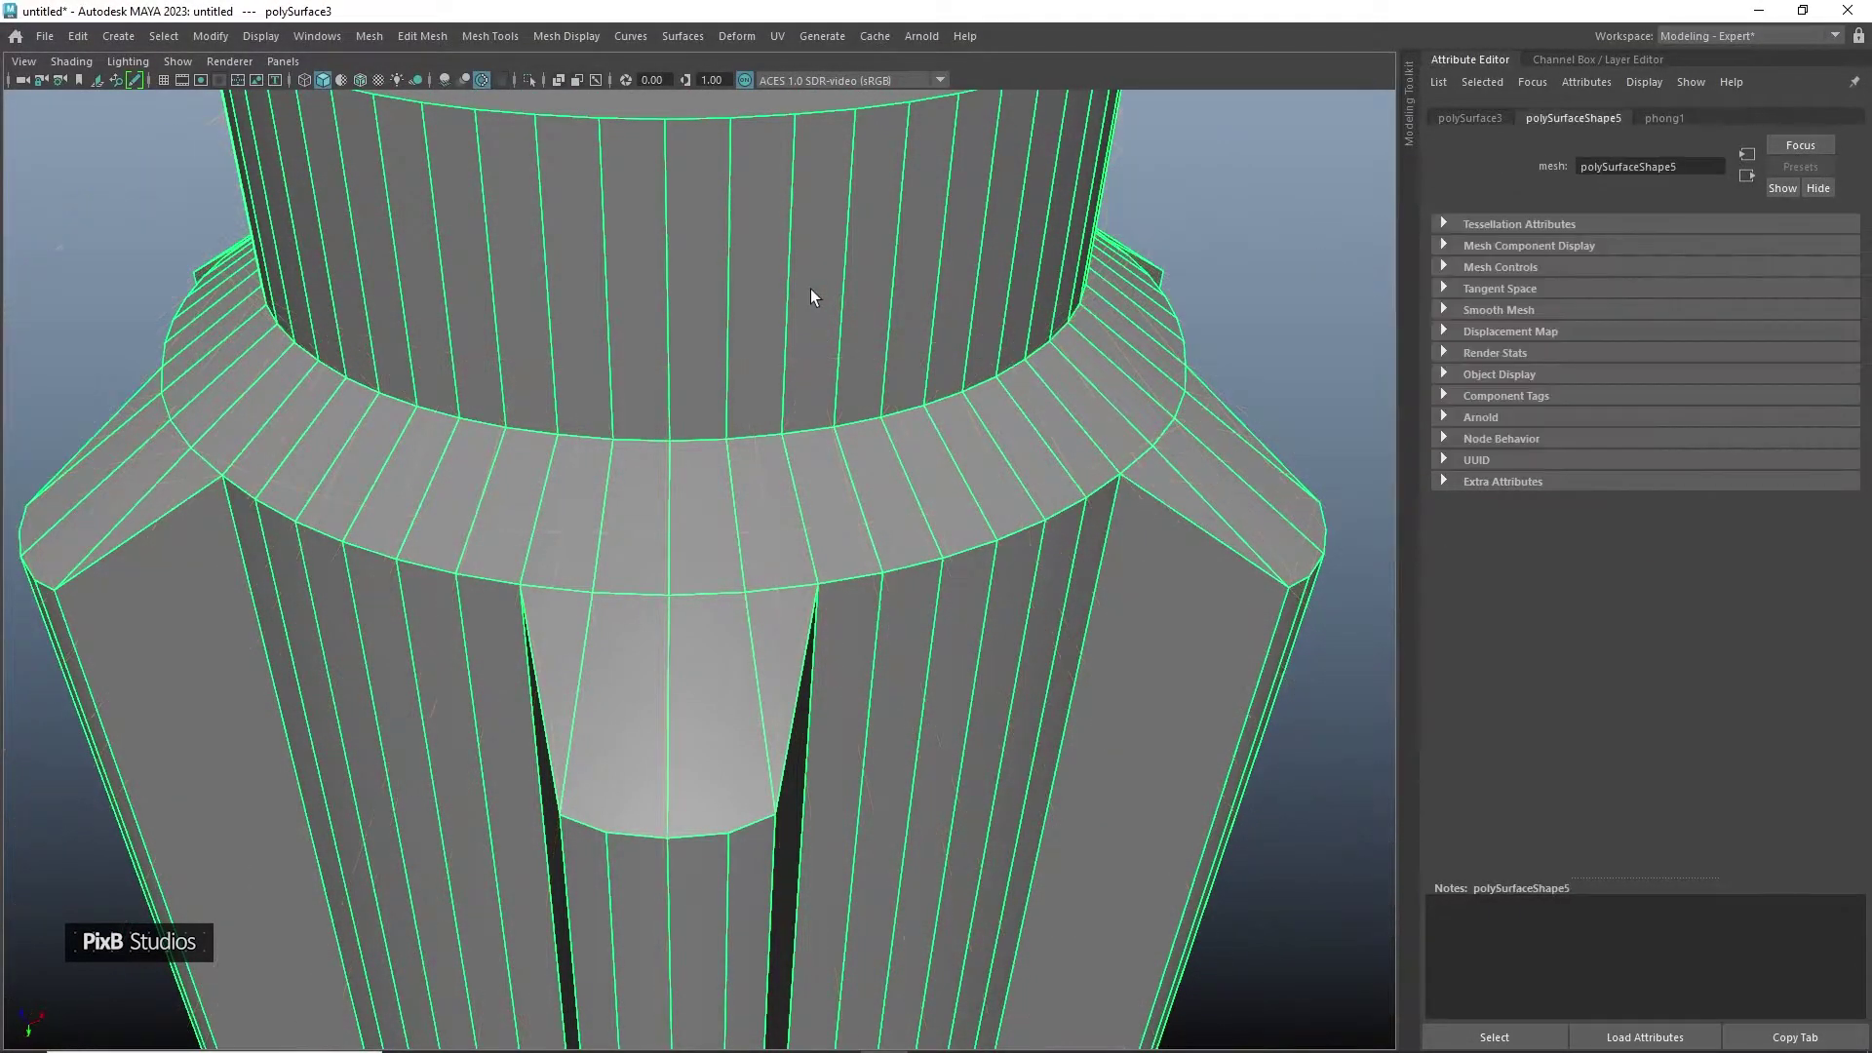
click(1482, 59)
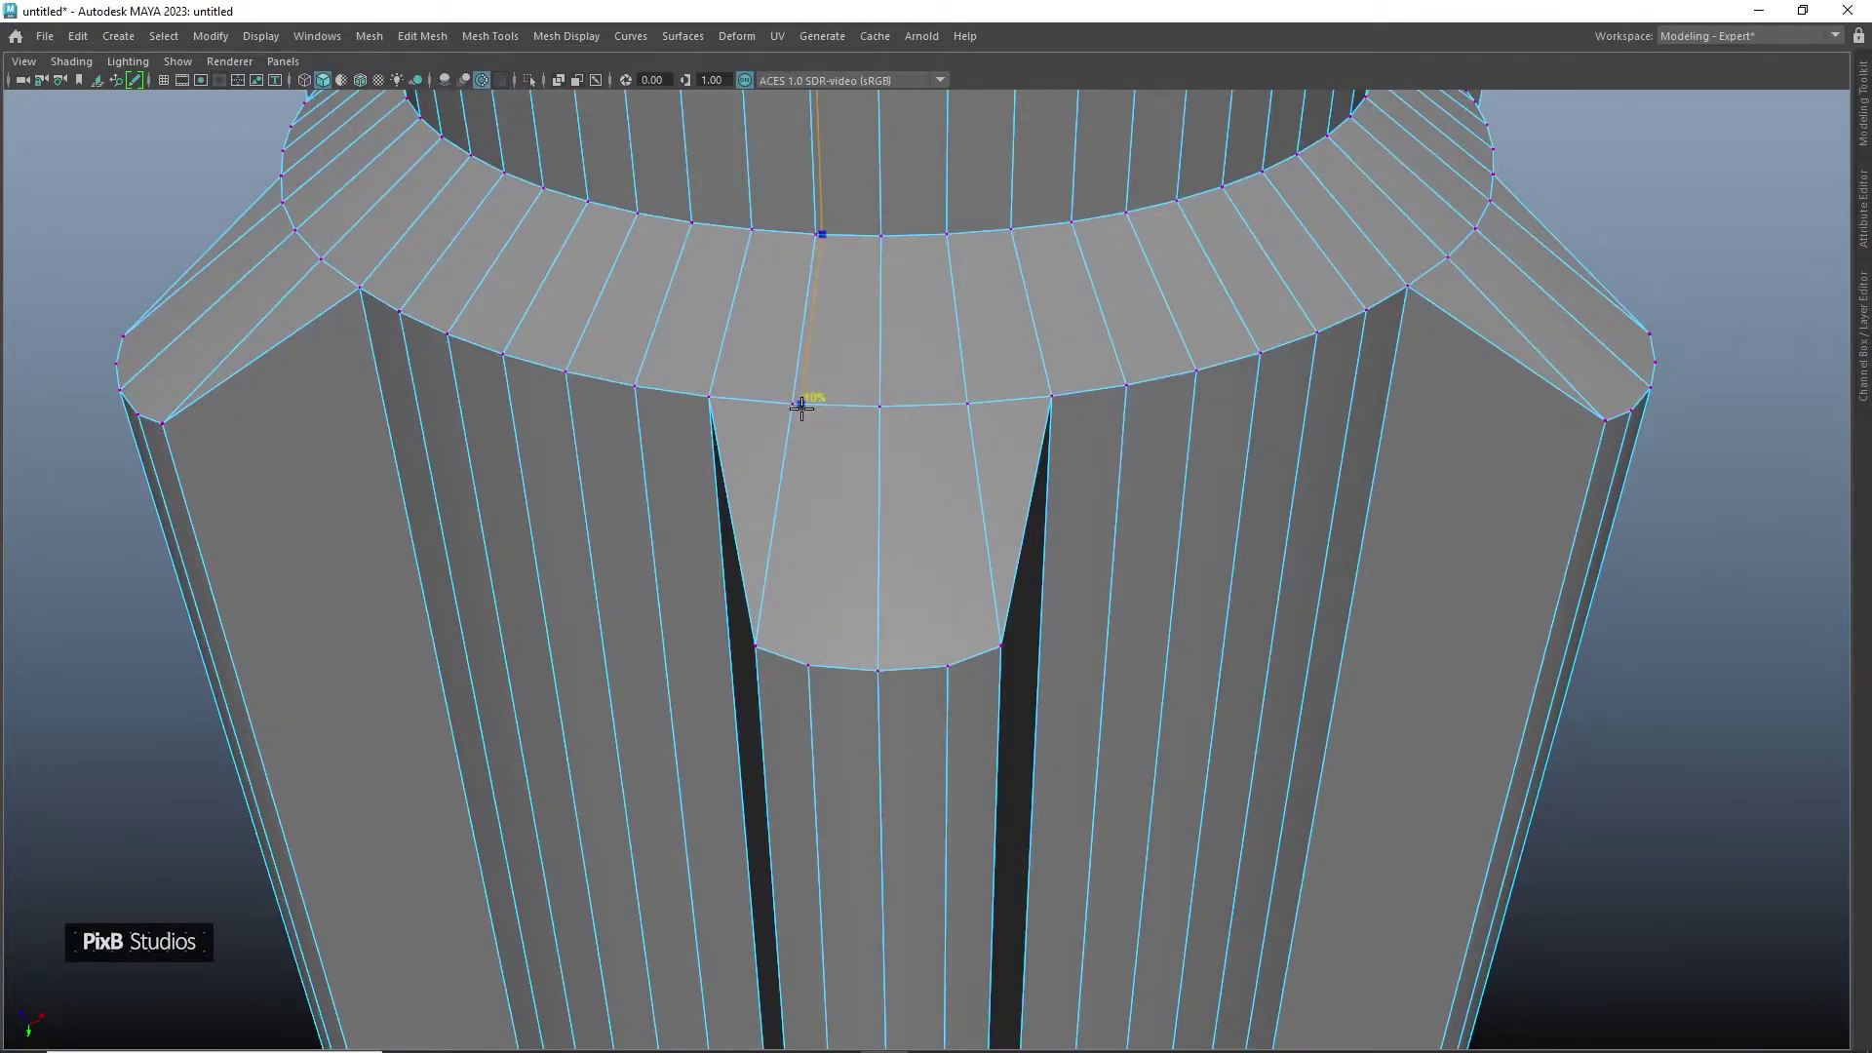
Recut the front rib's sloped end from the neck ring to its edge vertices and remove the two diagonal edges beside it
ctrl+shift+right_click(802, 408)
click(793, 405)
right_drag(949, 494, 826, 510)
click(990, 468)
shift+click(767, 485)
alt+drag(926, 558, 886, 552)
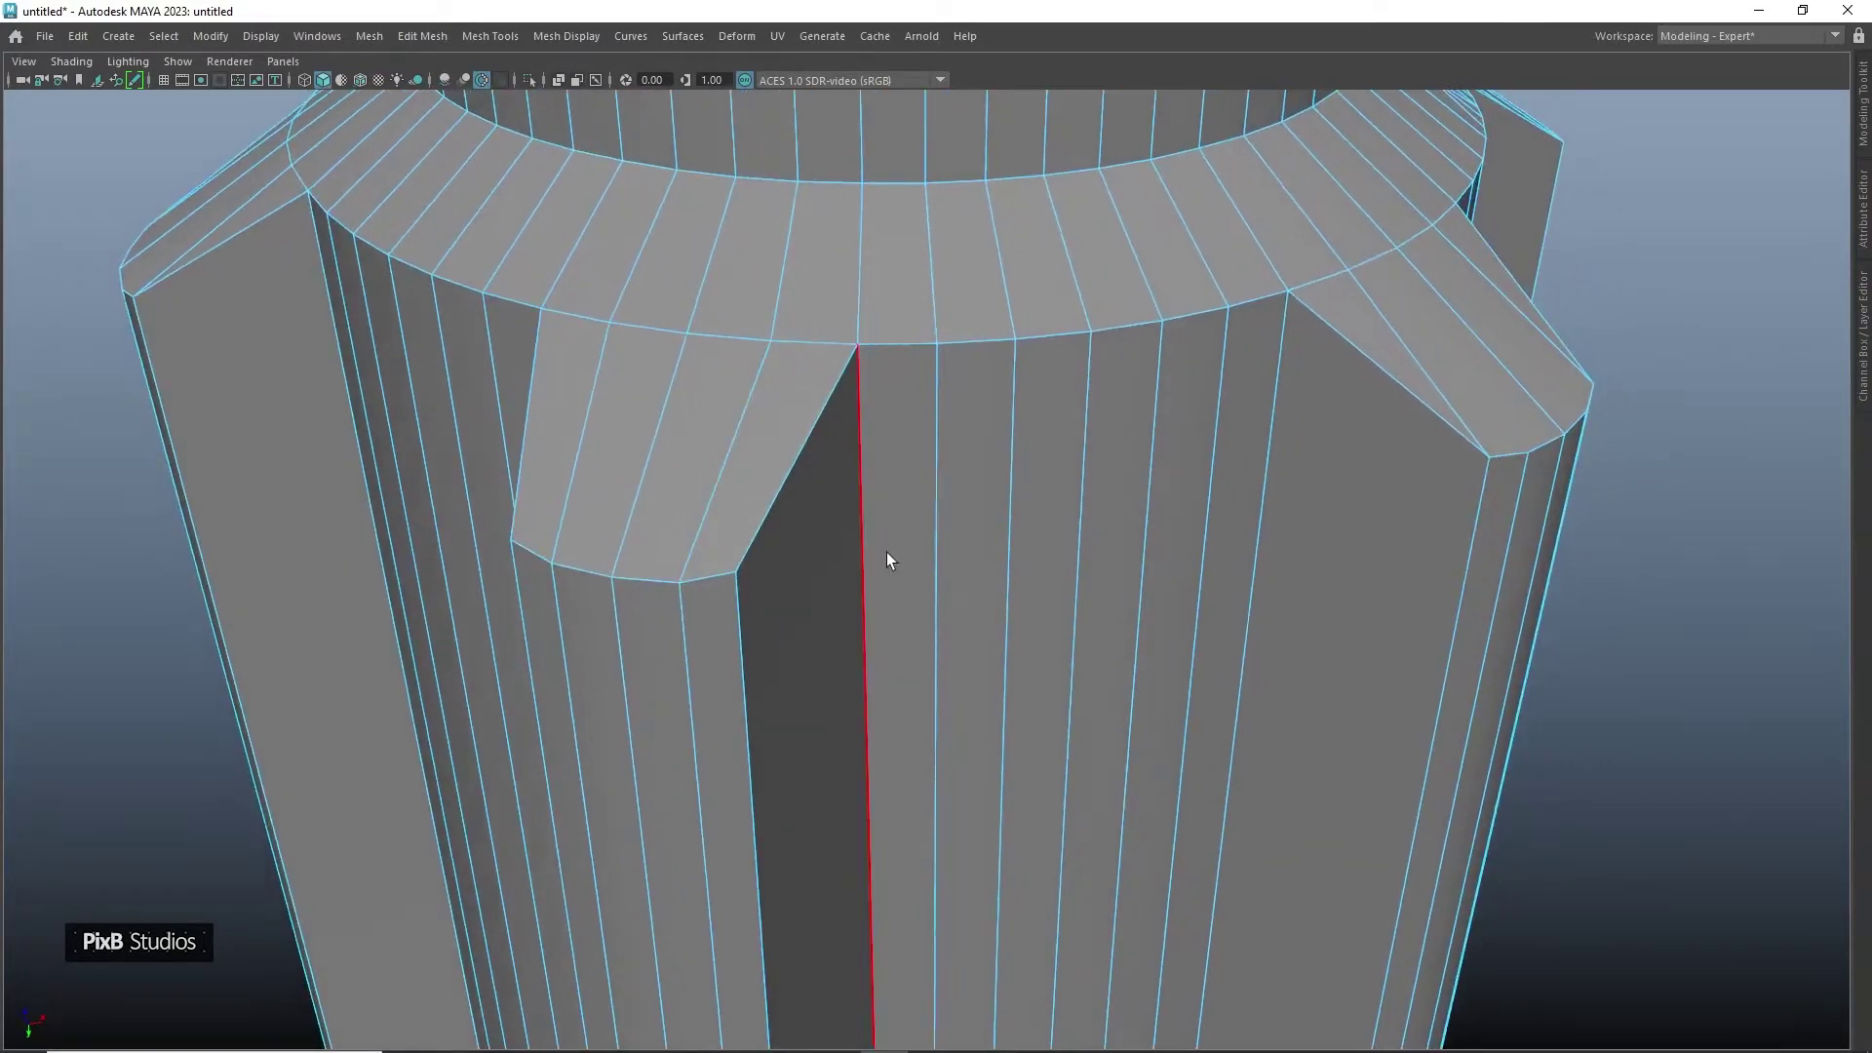
Cut an edge across the next rib's sloped end, from the neck ring vertex to the matching vertex on its lower edge
key(3)
scroll(892, 552, down, 3)
key(1)
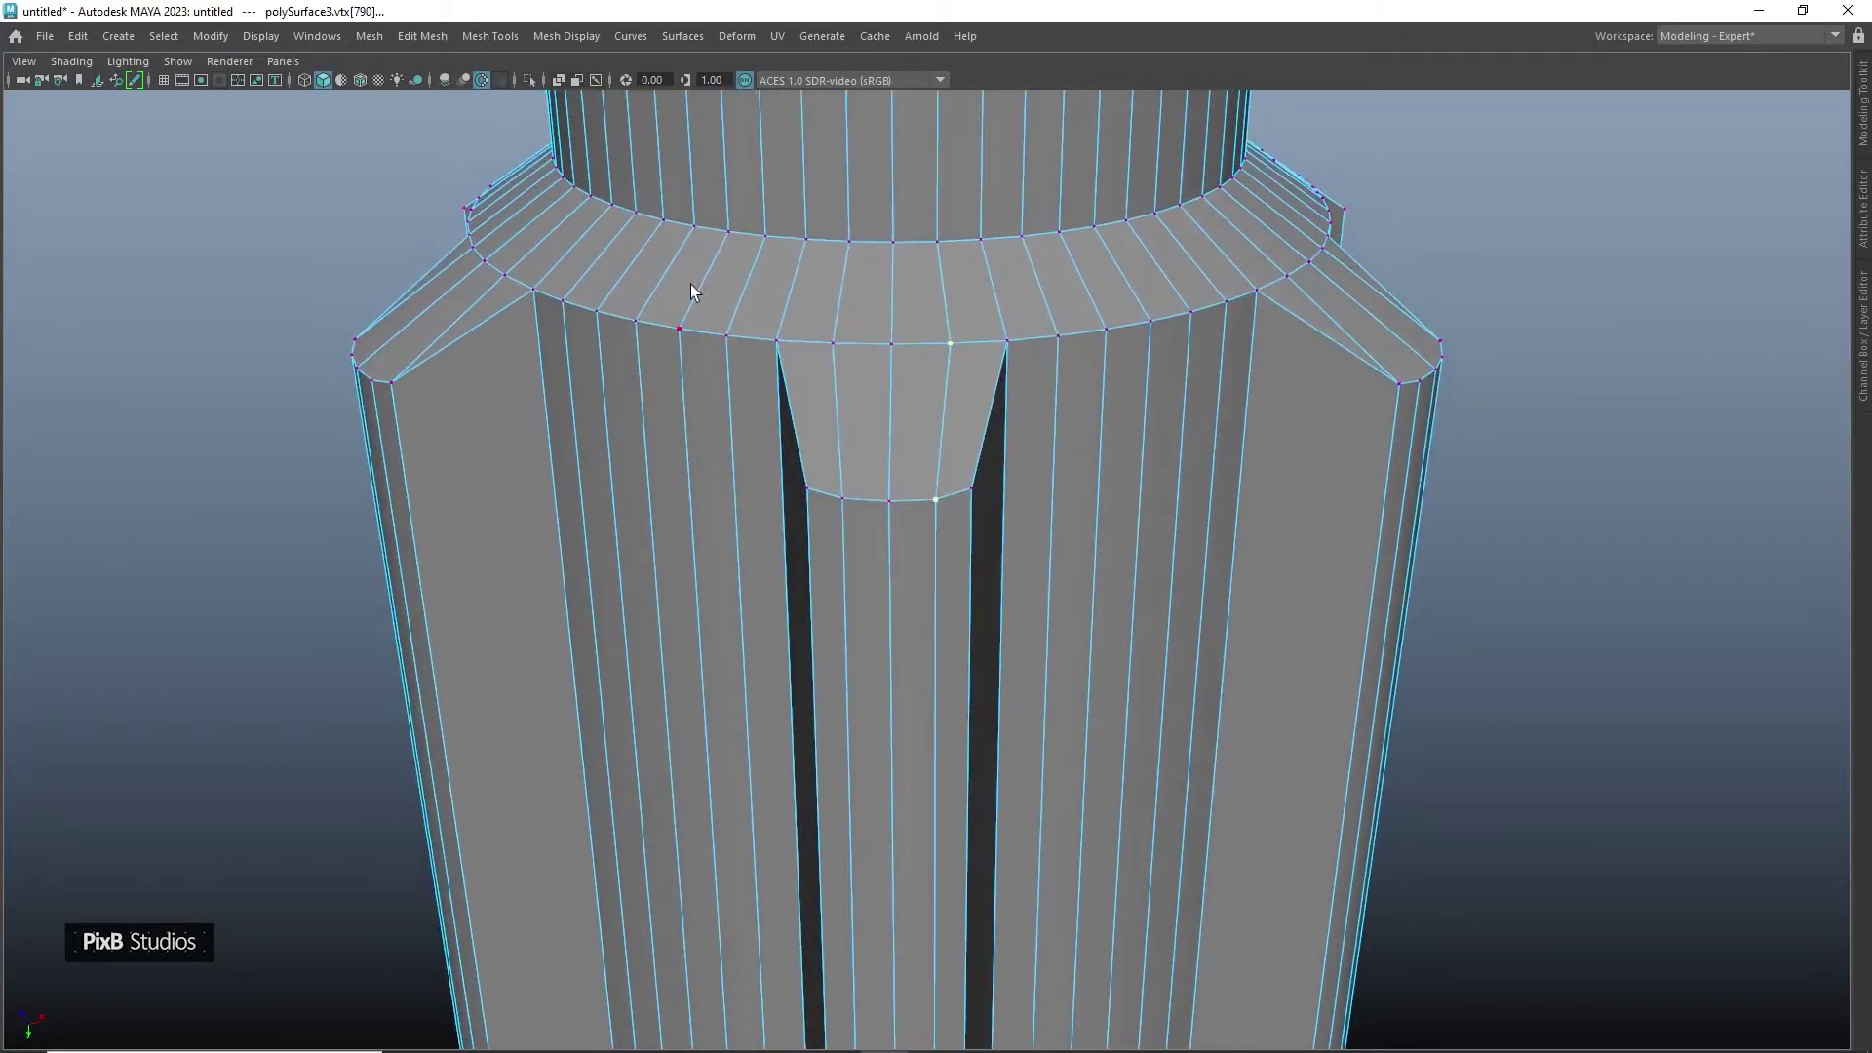
alt+drag(690, 284, 982, 466)
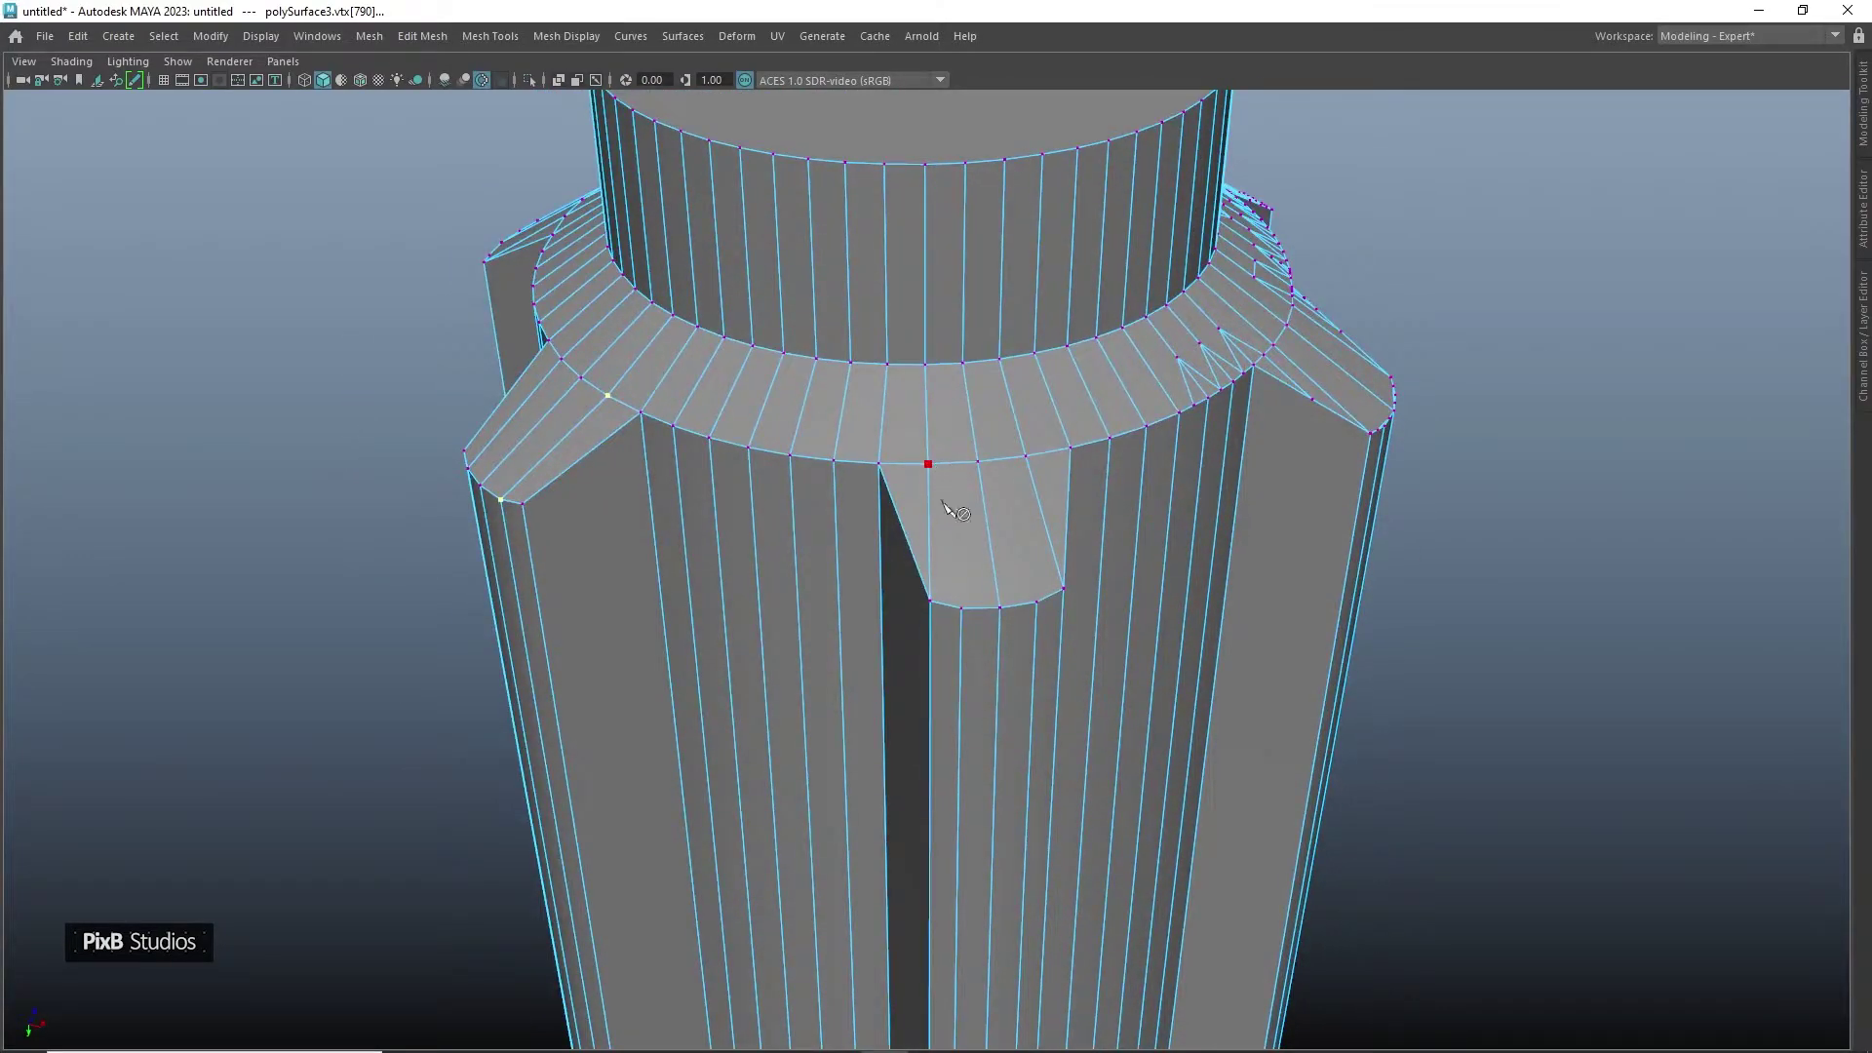
click(1025, 457)
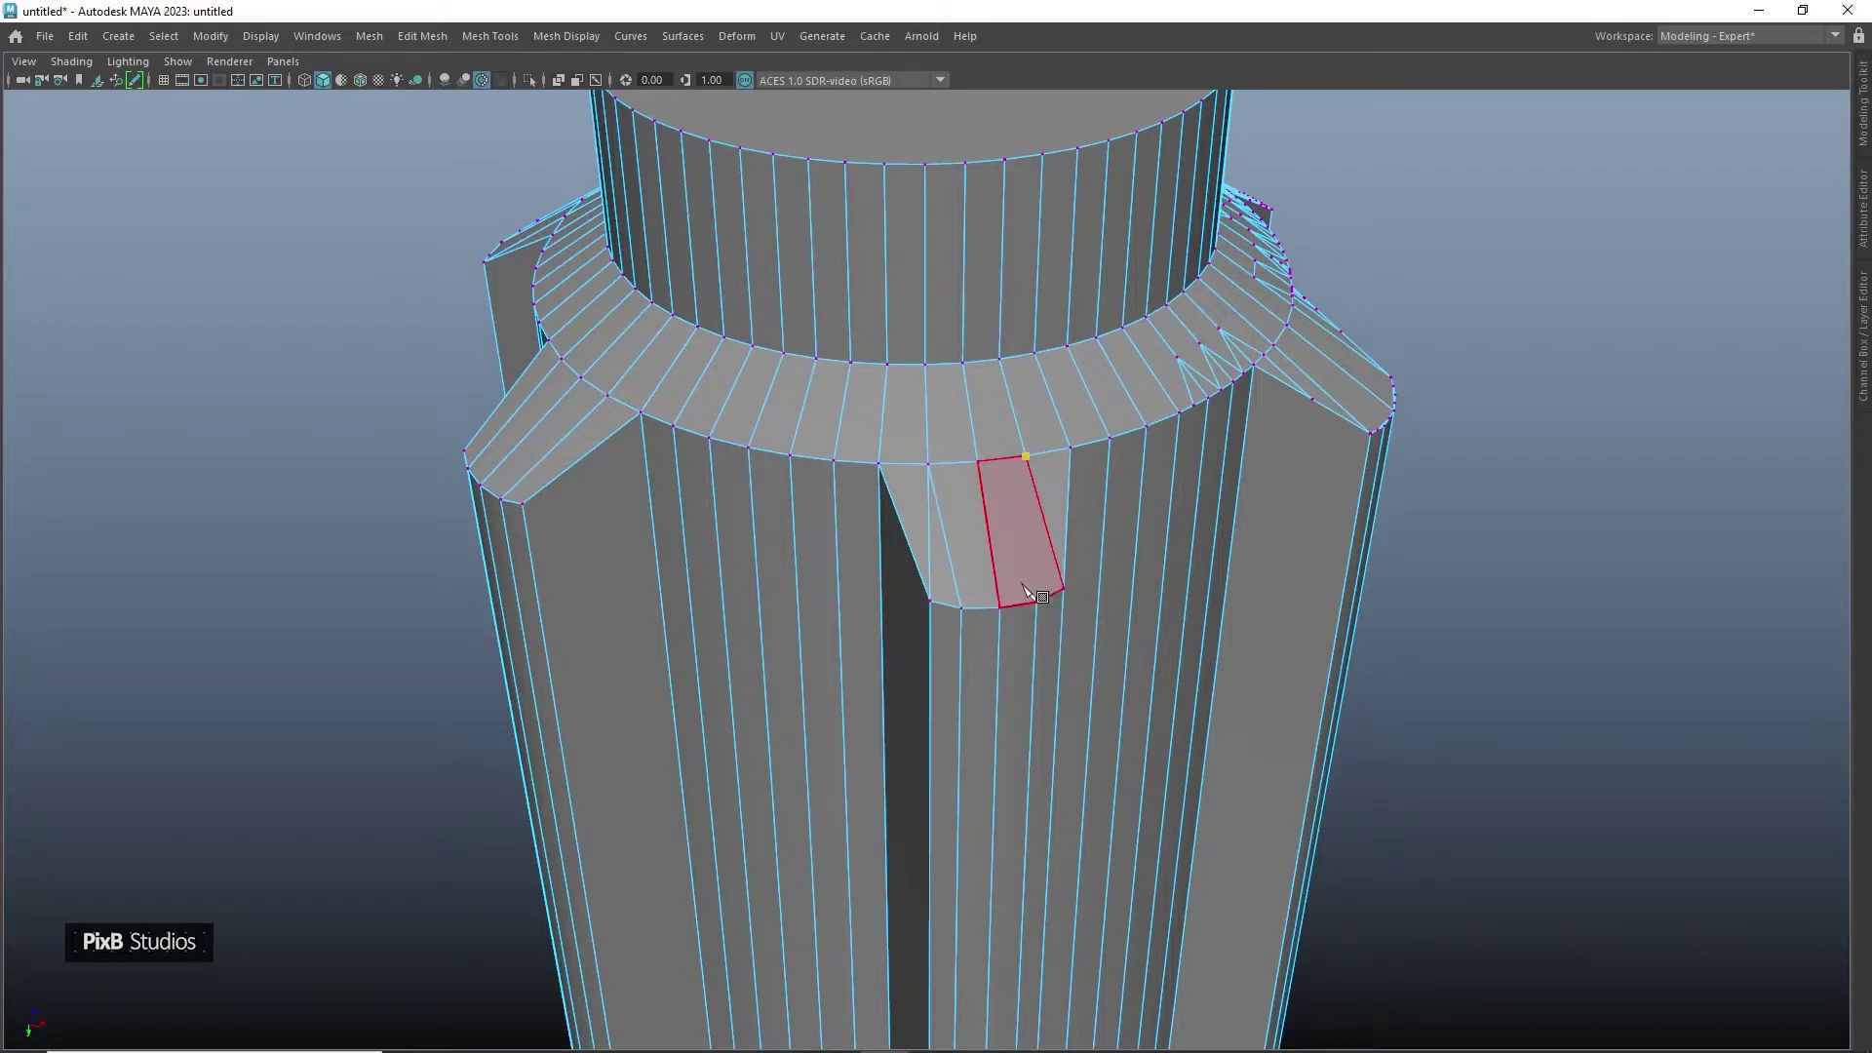
click(1035, 601)
key(BackSpace)
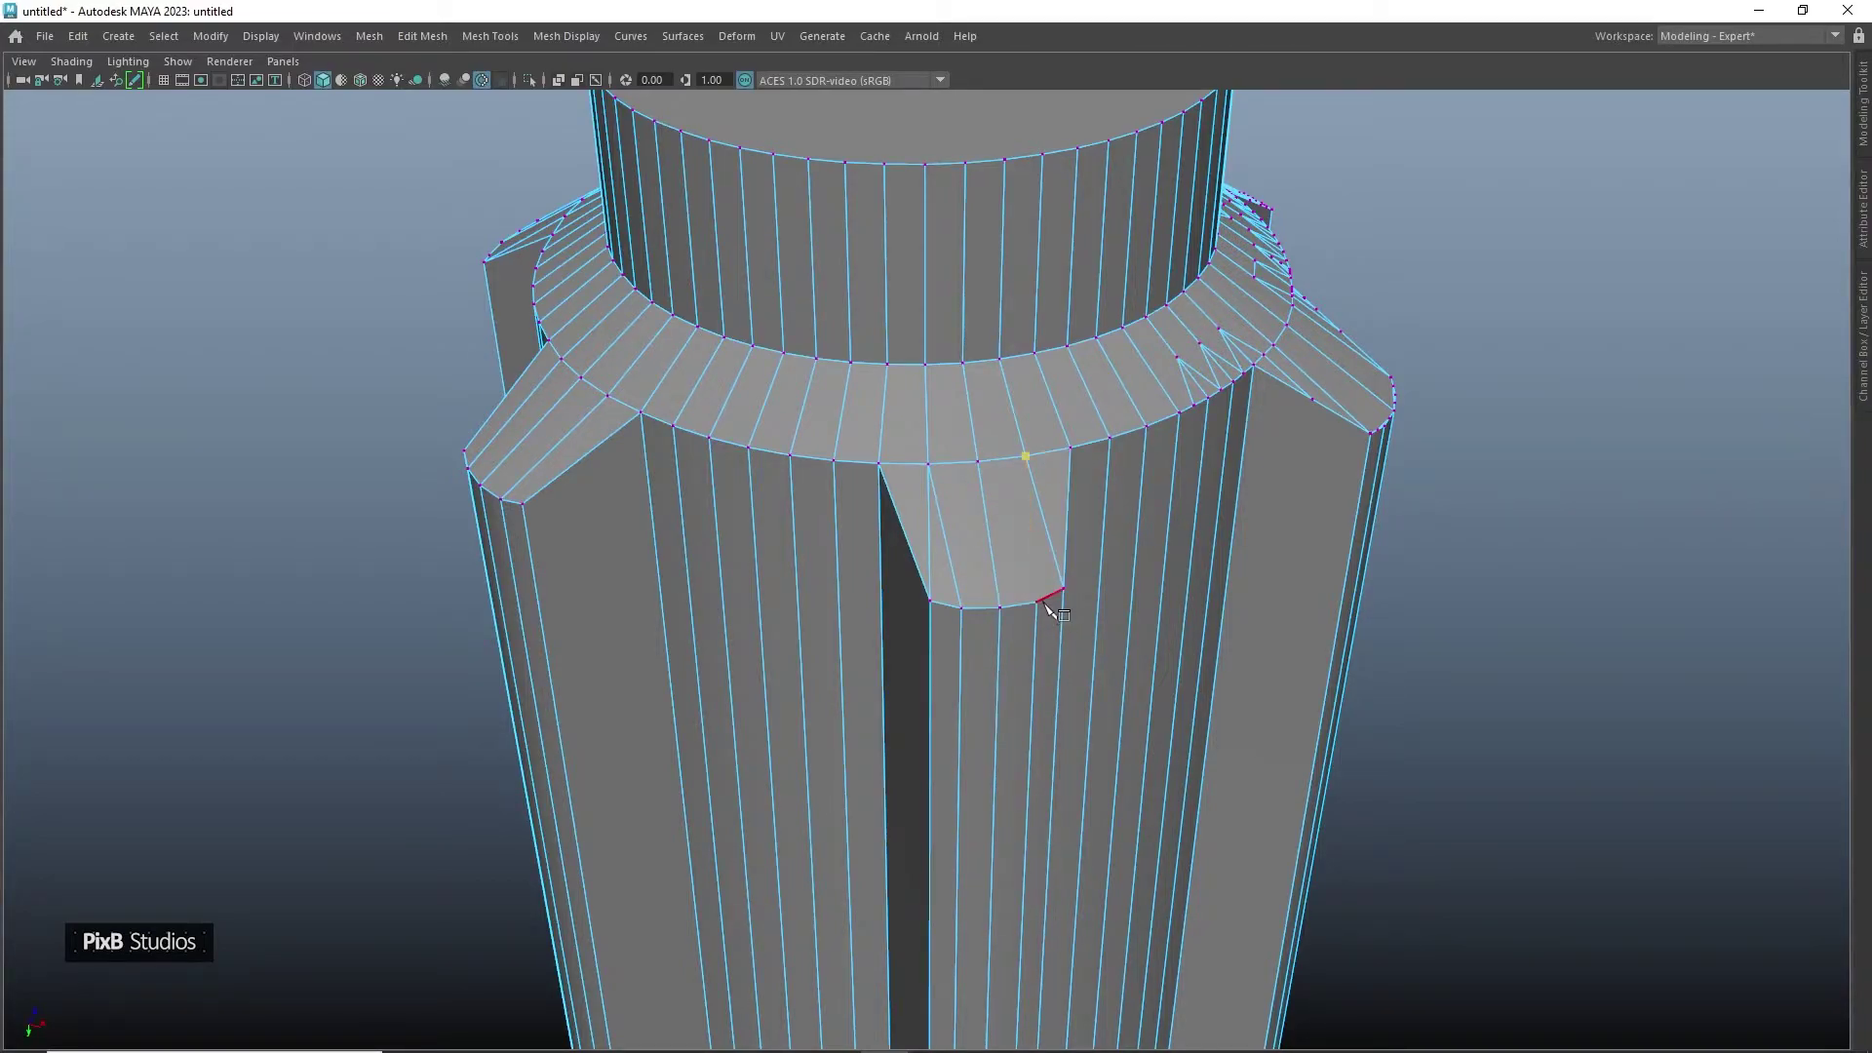
key(Return)
Cut matching edges from the neck ring to the lower-edge vertices on another rib's sloped end
mouse_move(1254, 535)
alt+mouse_down()
mouse_move(965, 543)
mouse_move(1086, 536)
mouse_move(916, 443)
mouse_move(1155, 451)
alt+mouse_up()
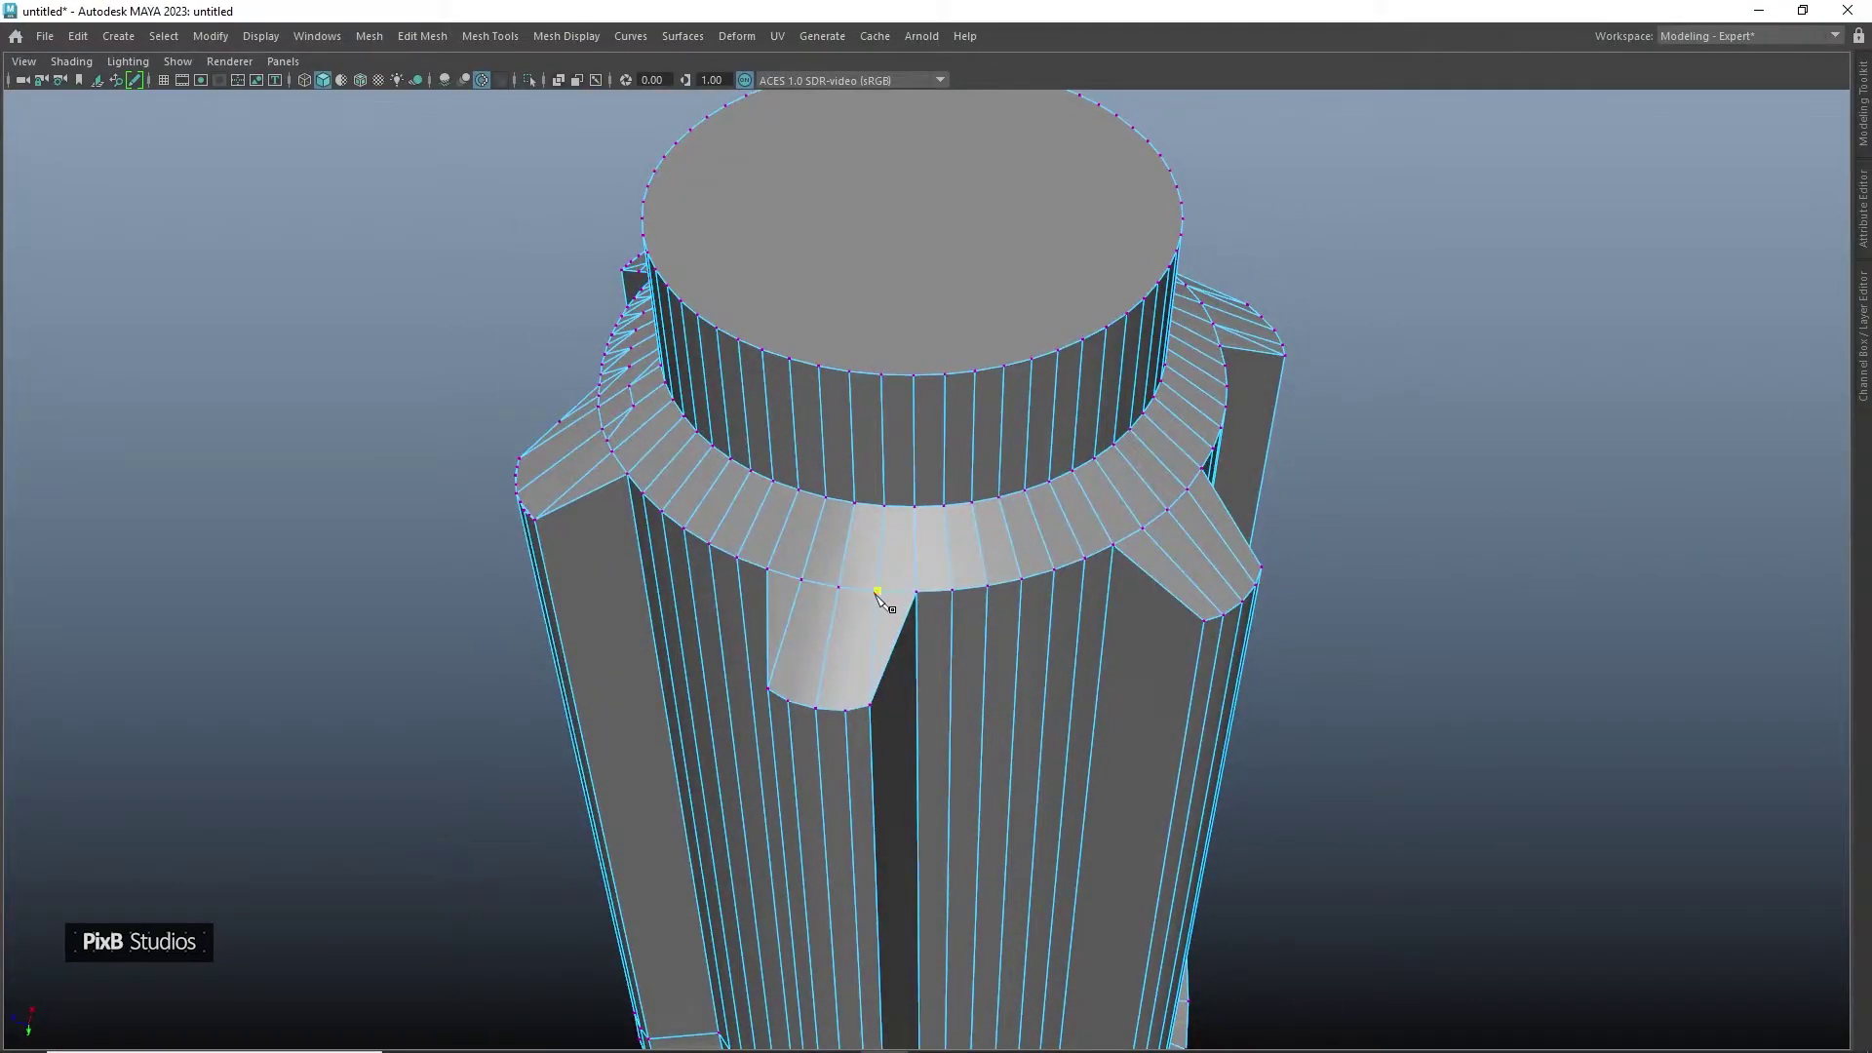
click(842, 708)
key(Return)
alt+drag(800, 663, 844, 667)
scroll(877, 663, up, 1)
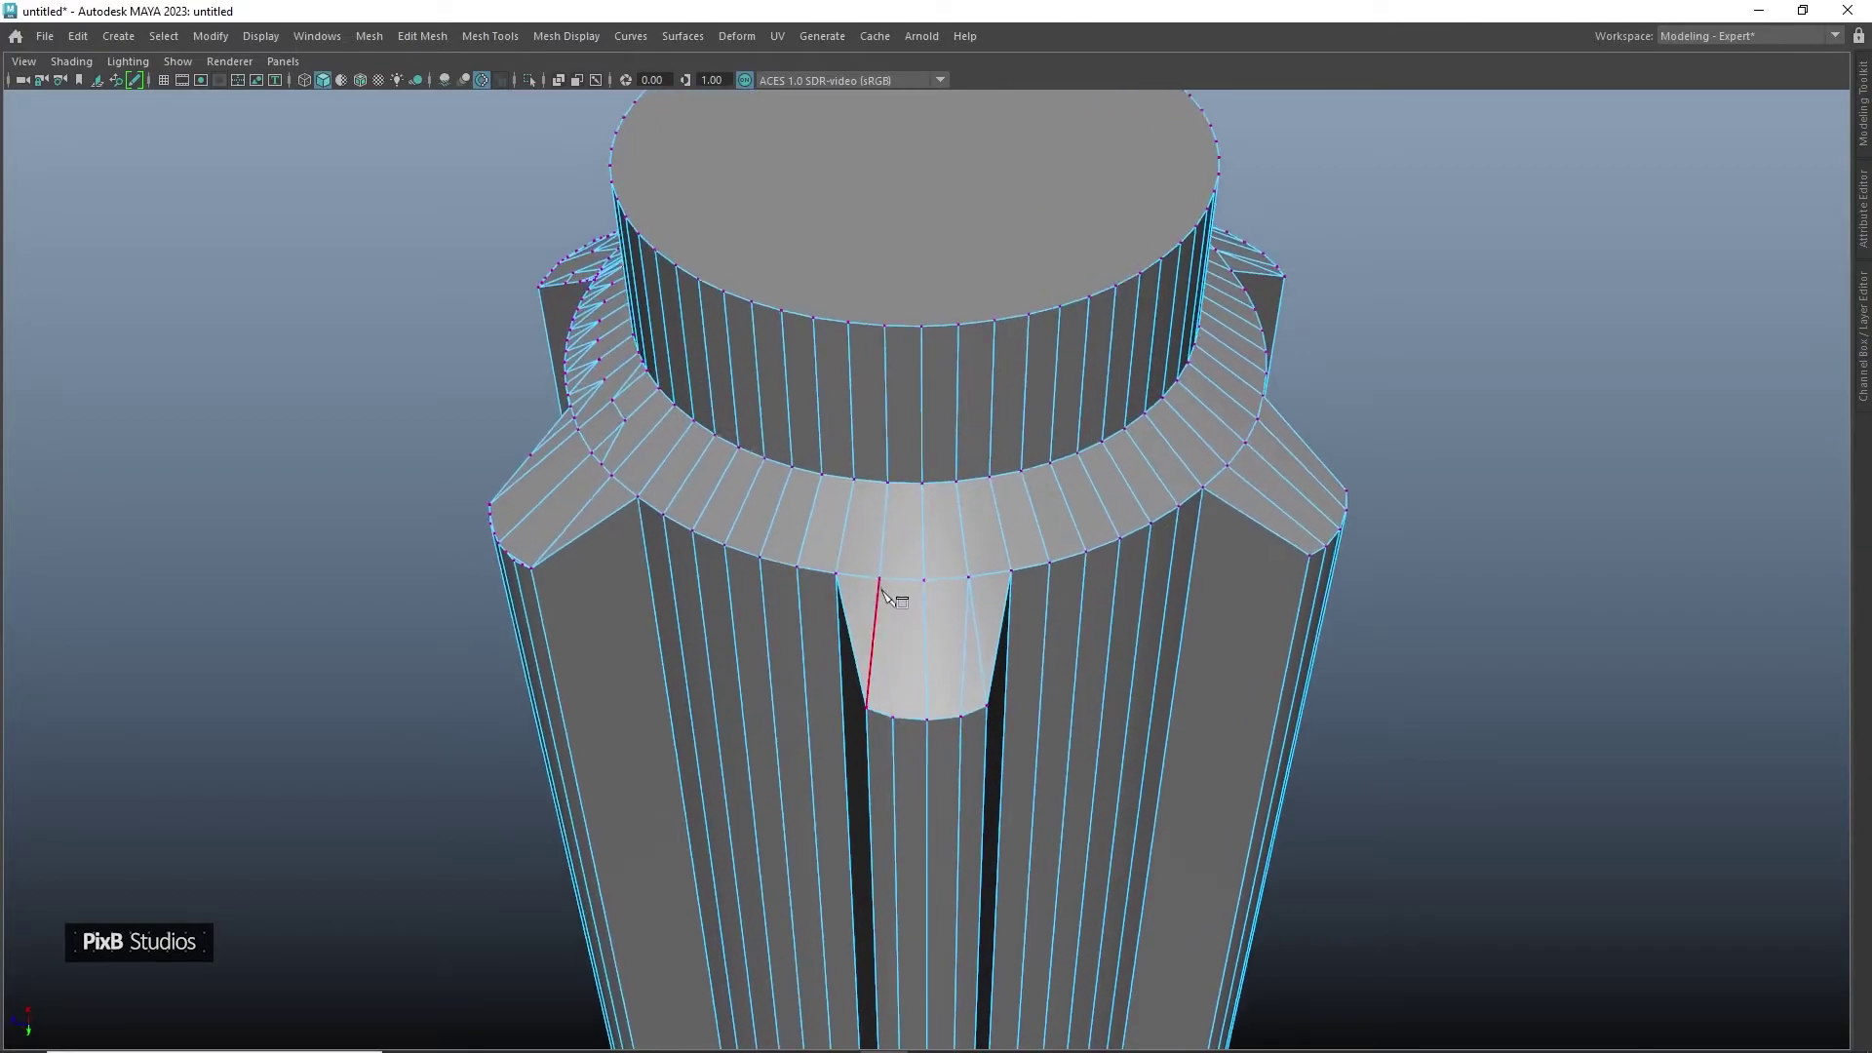
click(893, 717)
Remove the diagonal edges on the recut rib's sloped end and display the mesh with the default material
key(q)
key(ctrl+b)
key(ctrl+z)
click(865, 624)
shift+click(970, 610)
click(344, 80)
alt+drag(1002, 395, 969, 471)
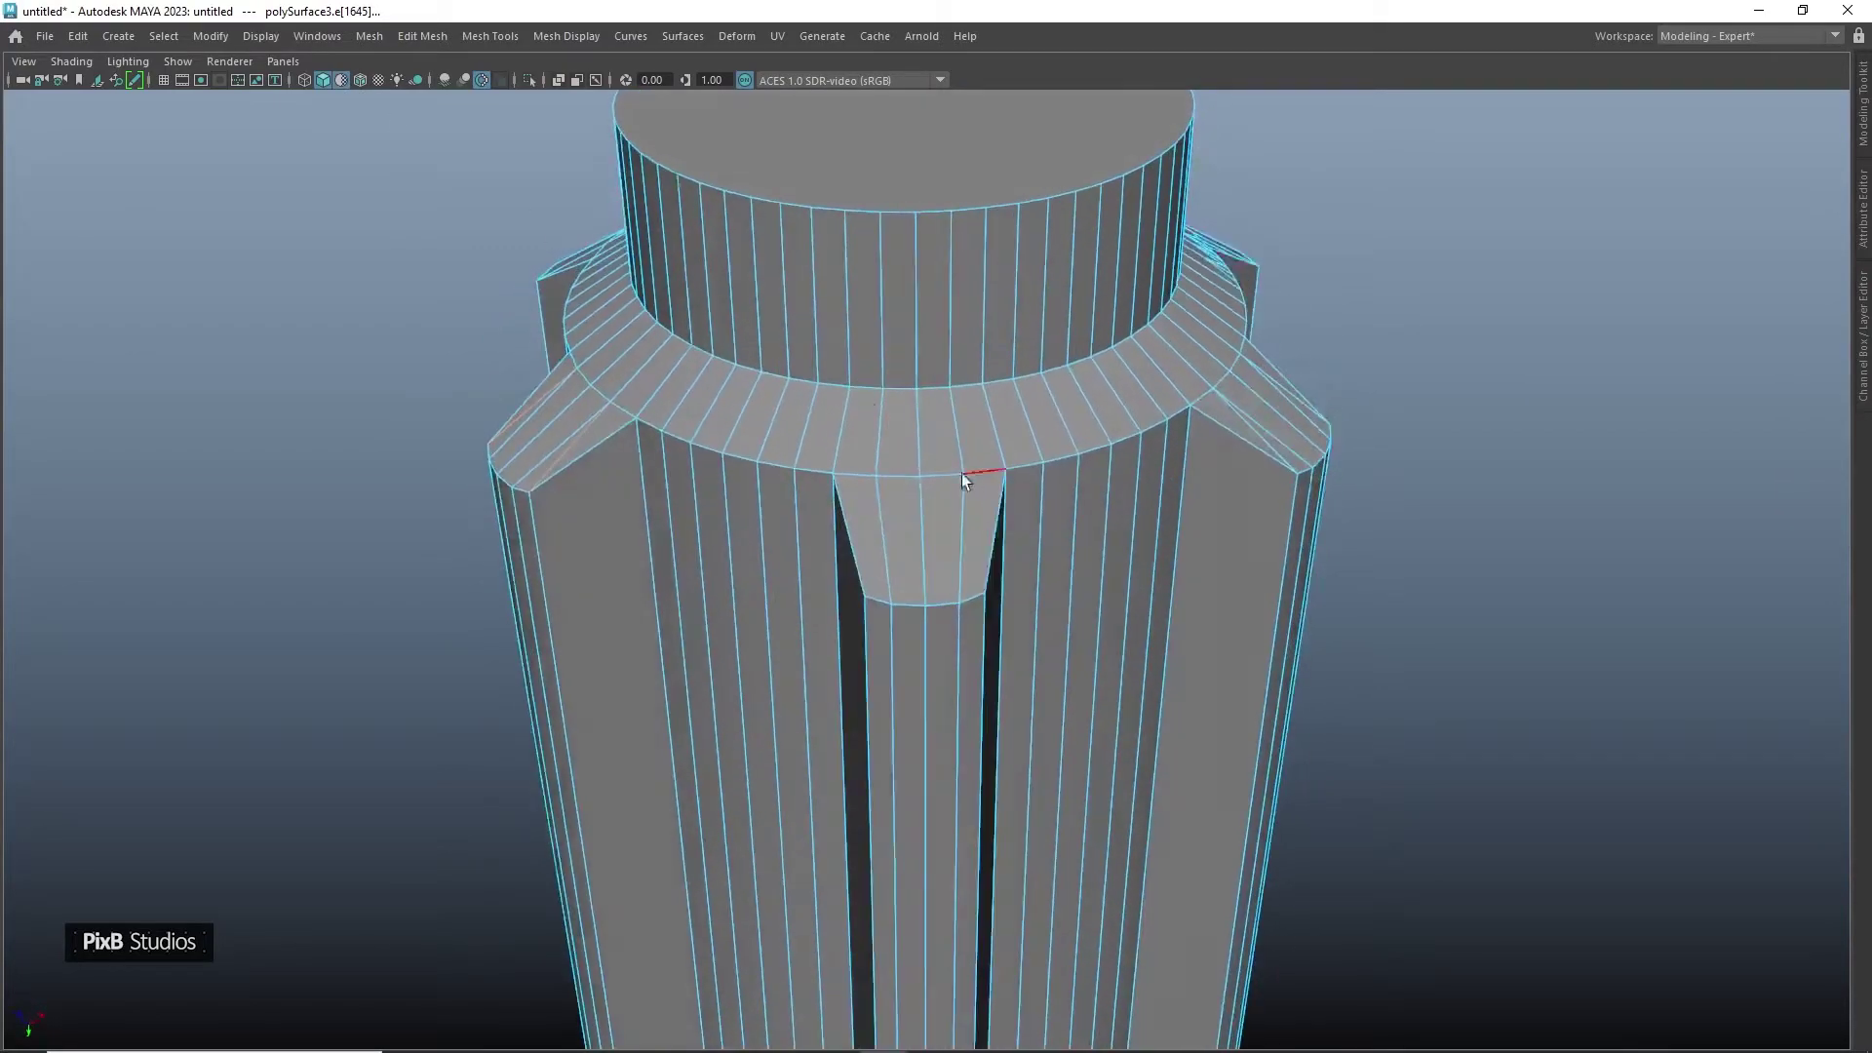
alt+drag(1085, 524, 971, 523)
click(985, 544)
shift+right_click(1113, 467)
shift+right_drag(1112, 469, 1020, 495)
Delete the lengthwise strip of faces running between two ribs from the neck along the body
scroll(770, 618, down, 3)
alt+drag(770, 616, 951, 661)
alt+right_drag(952, 660, 839, 422)
alt+drag(840, 423, 793, 384)
alt+right_drag(792, 384, 1003, 459)
alt+drag(1003, 459, 1004, 279)
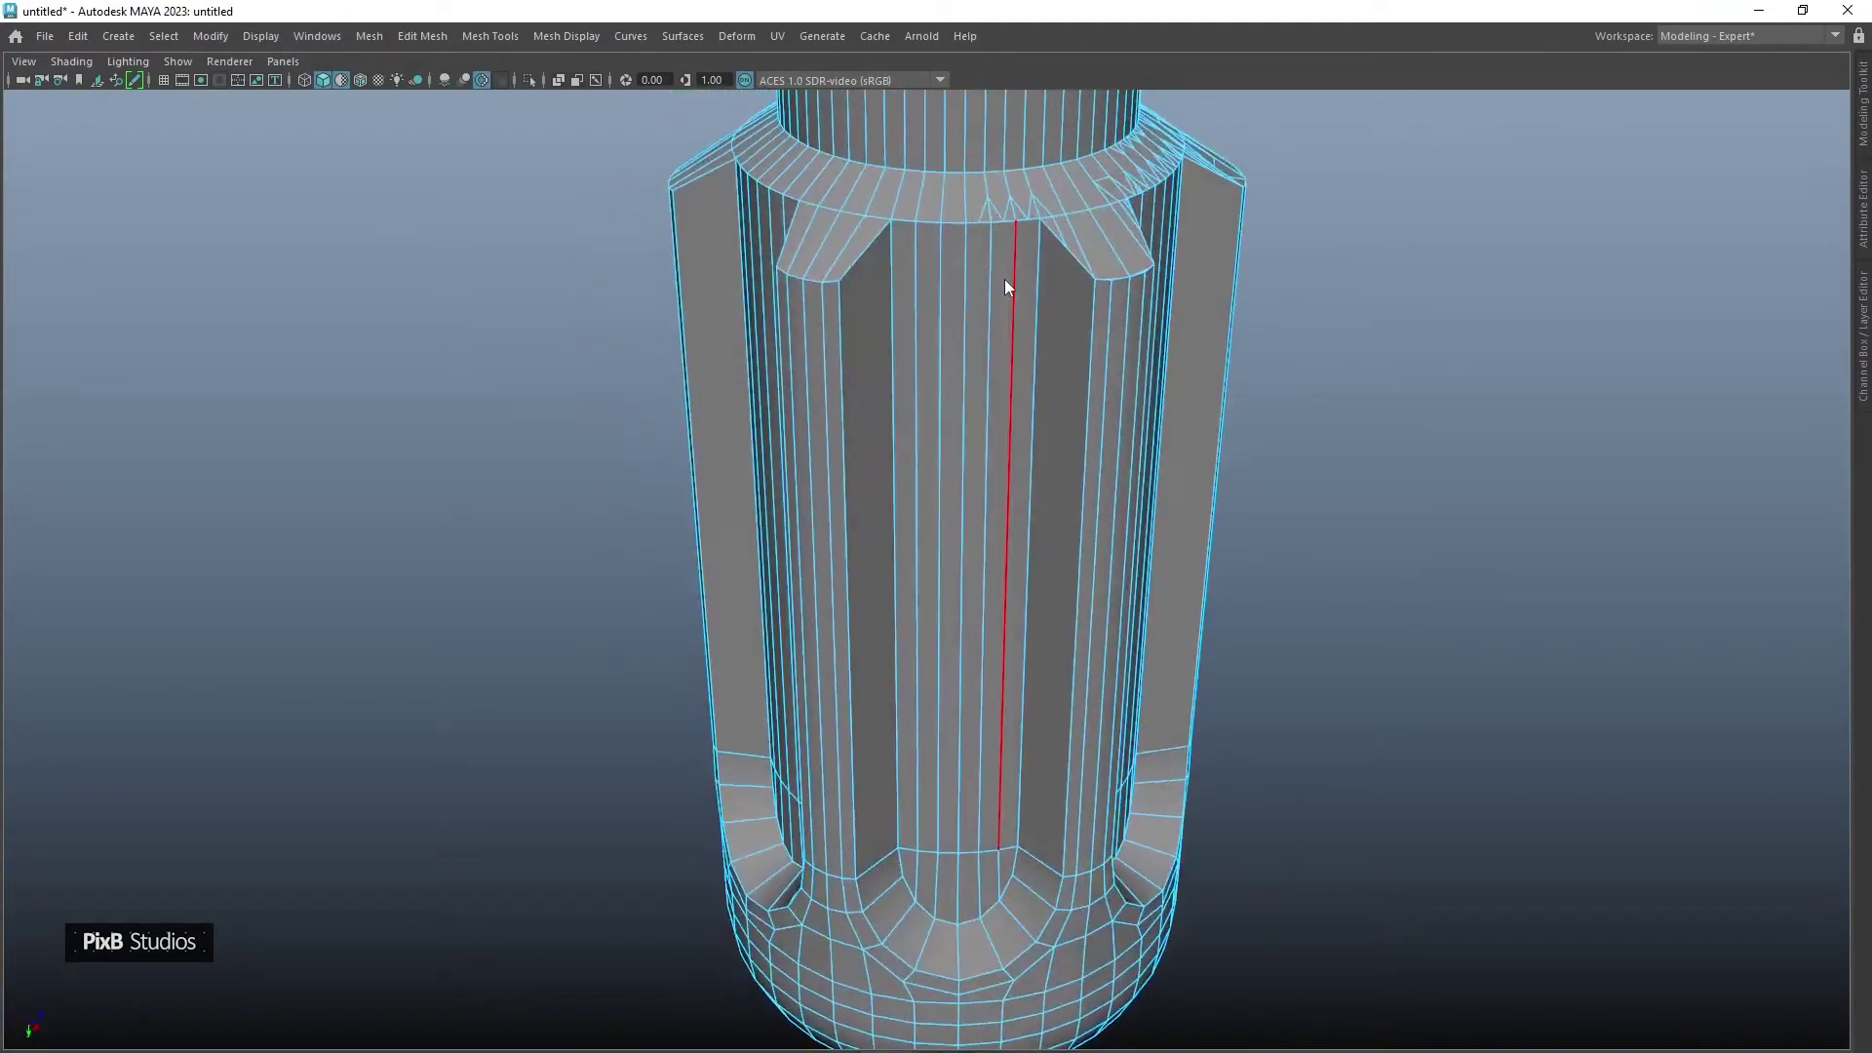
click(978, 249)
shift+click(974, 212)
alt+middle_drag(992, 203, 996, 414)
alt+drag(995, 556, 978, 338)
shift+double_click(952, 706)
alt+middle_drag(998, 411, 1020, 702)
key(Delete)
Delete the neck's end cap and another lengthwise face strip between two ribs farther around the body
alt+drag(989, 343, 986, 310)
click(986, 310)
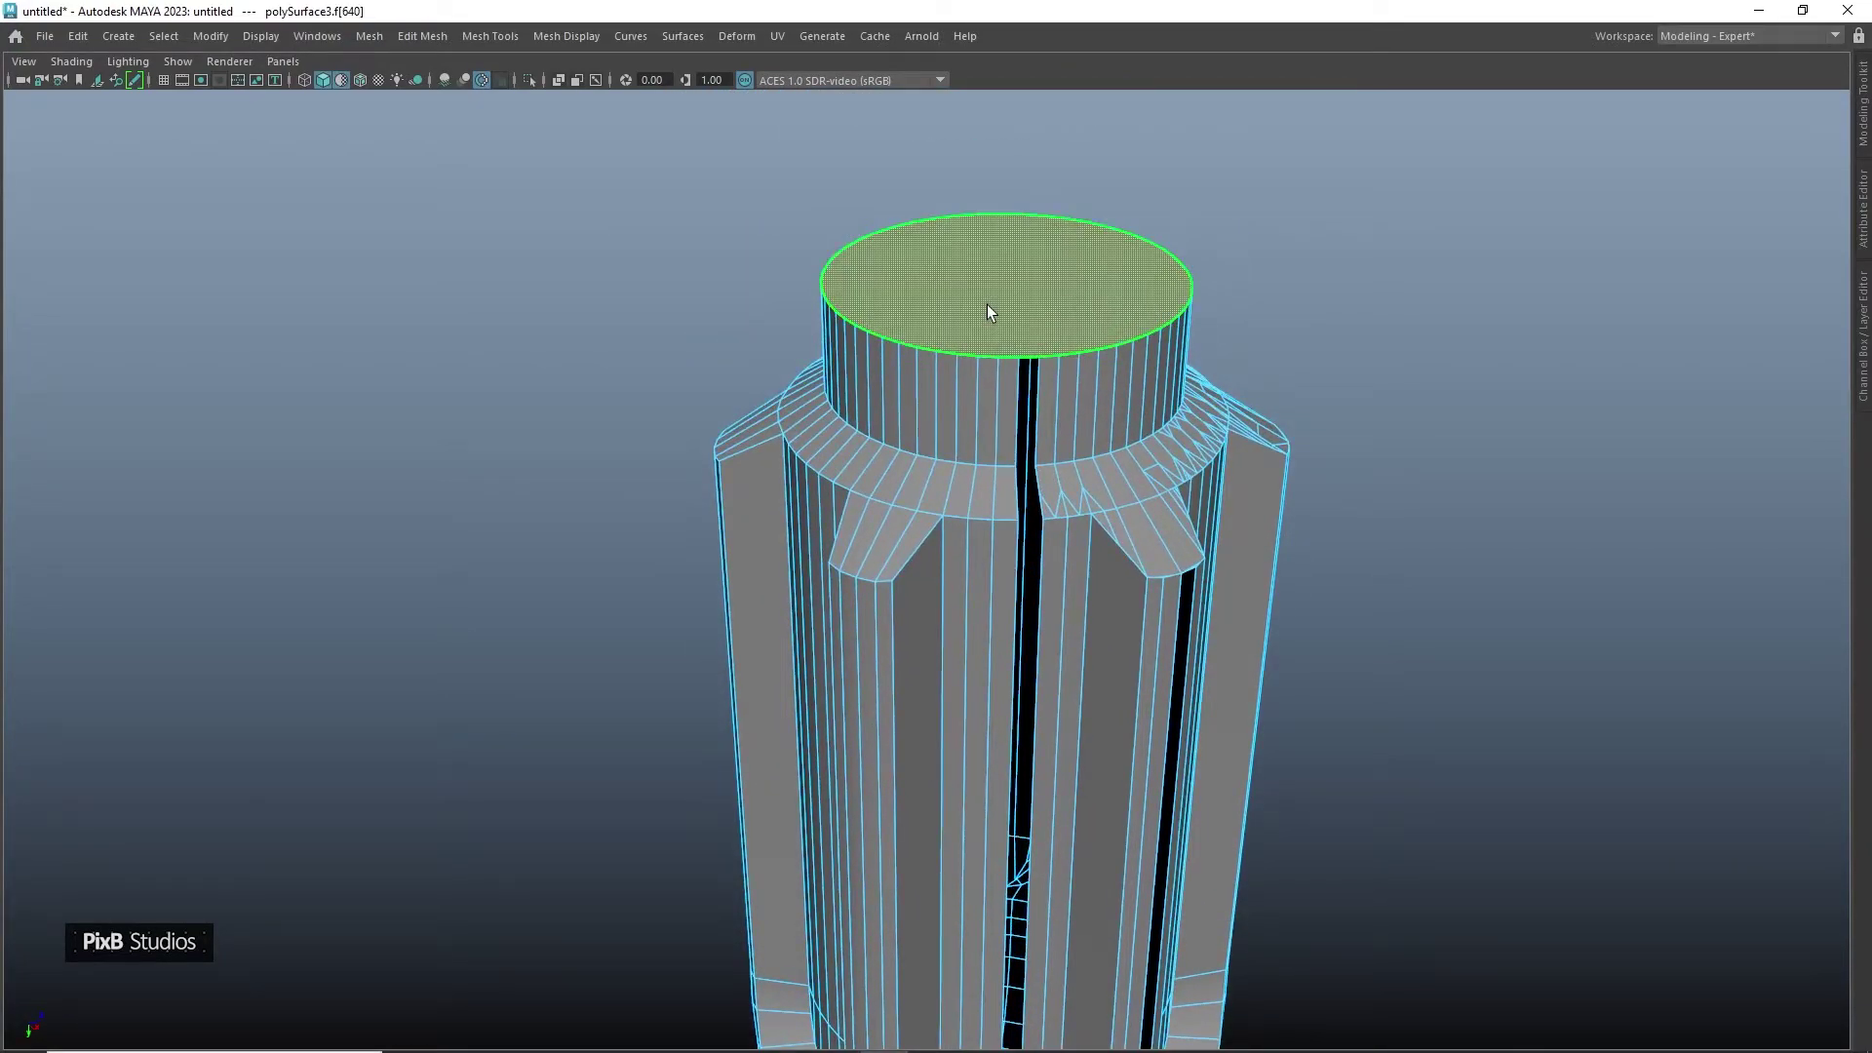
key(Delete)
alt+drag(711, 280, 850, 341)
shift+double_click(845, 435)
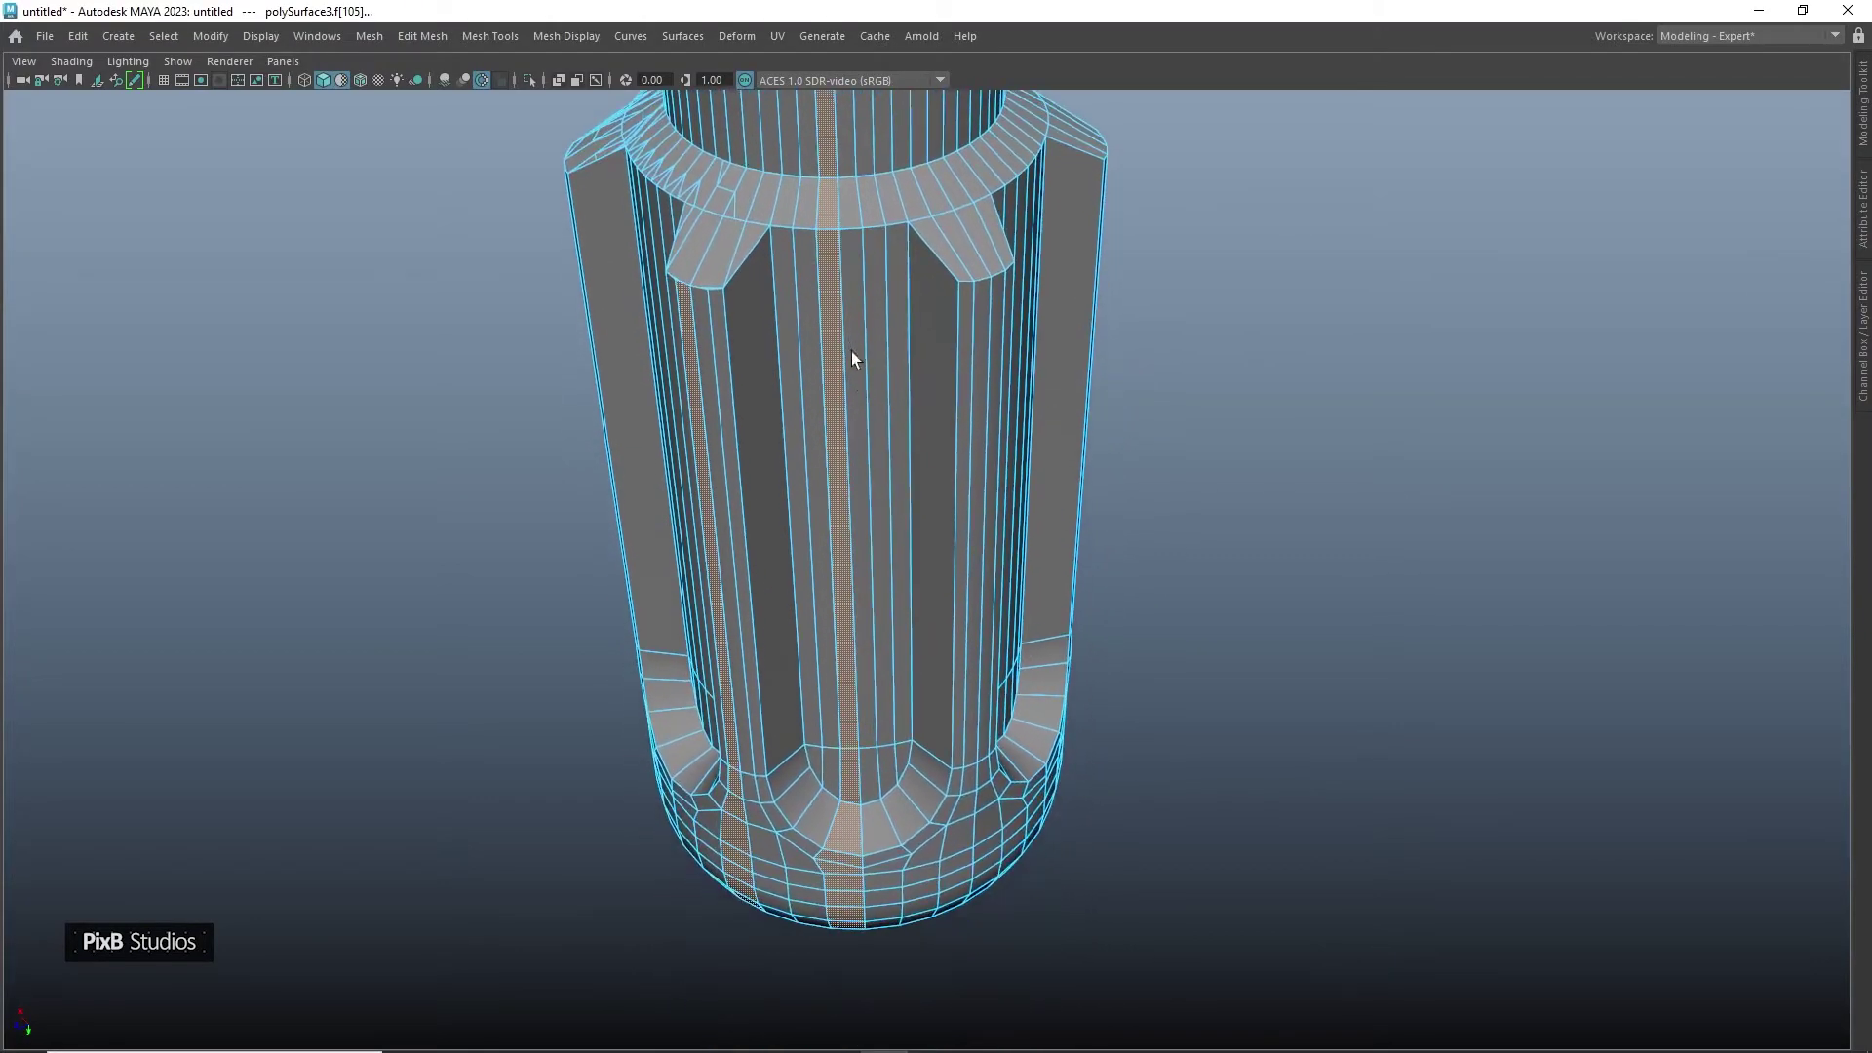
key(Delete)
Delete the unwanted part of the split body so that only one clean half is left
scroll(849, 393, down, 3)
alt+drag(857, 488, 828, 282)
scroll(936, 488, up, 7)
alt+right_drag(788, 548, 836, 612)
alt+drag(837, 612, 864, 596)
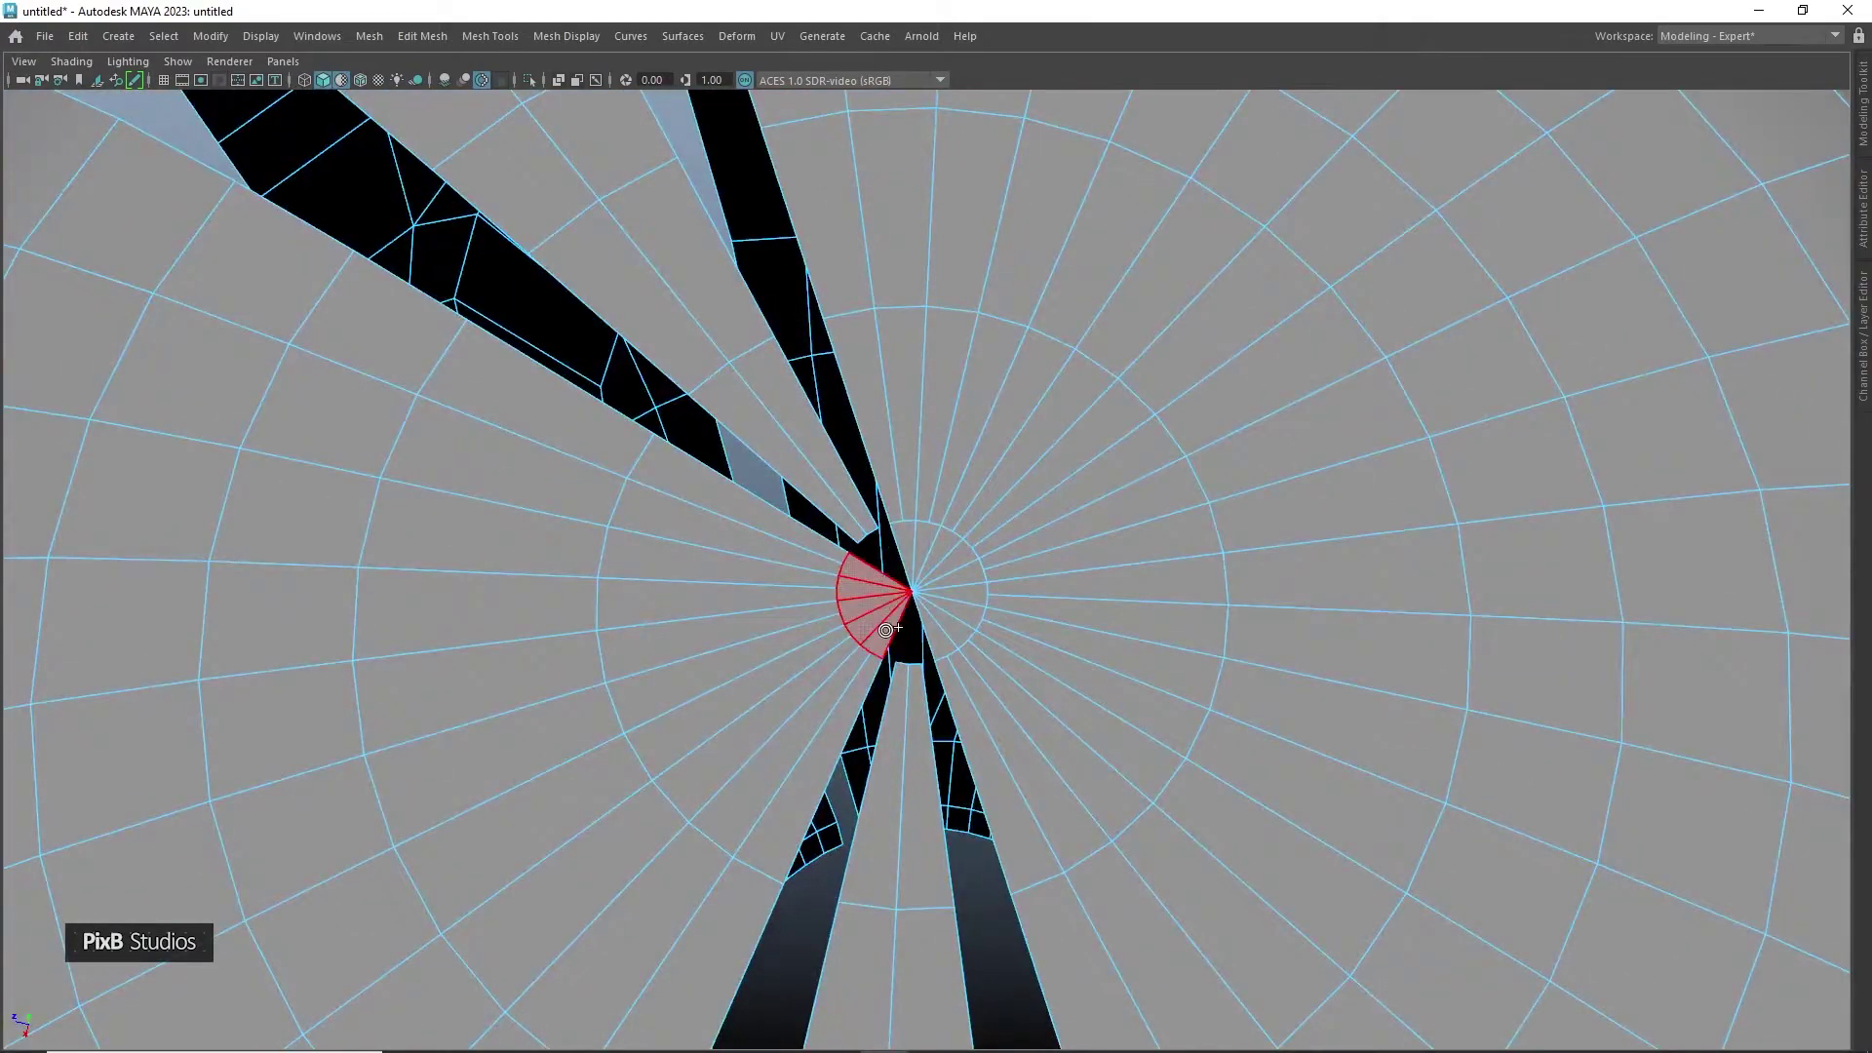
scroll(885, 630, down, 8)
alt+drag(890, 632, 933, 517)
double_click(933, 509)
alt+drag(1047, 491, 1062, 442)
key(Delete)
Move the half body's pivot to the pole of its rounded end
click(1072, 259)
alt+drag(1033, 258, 880, 500)
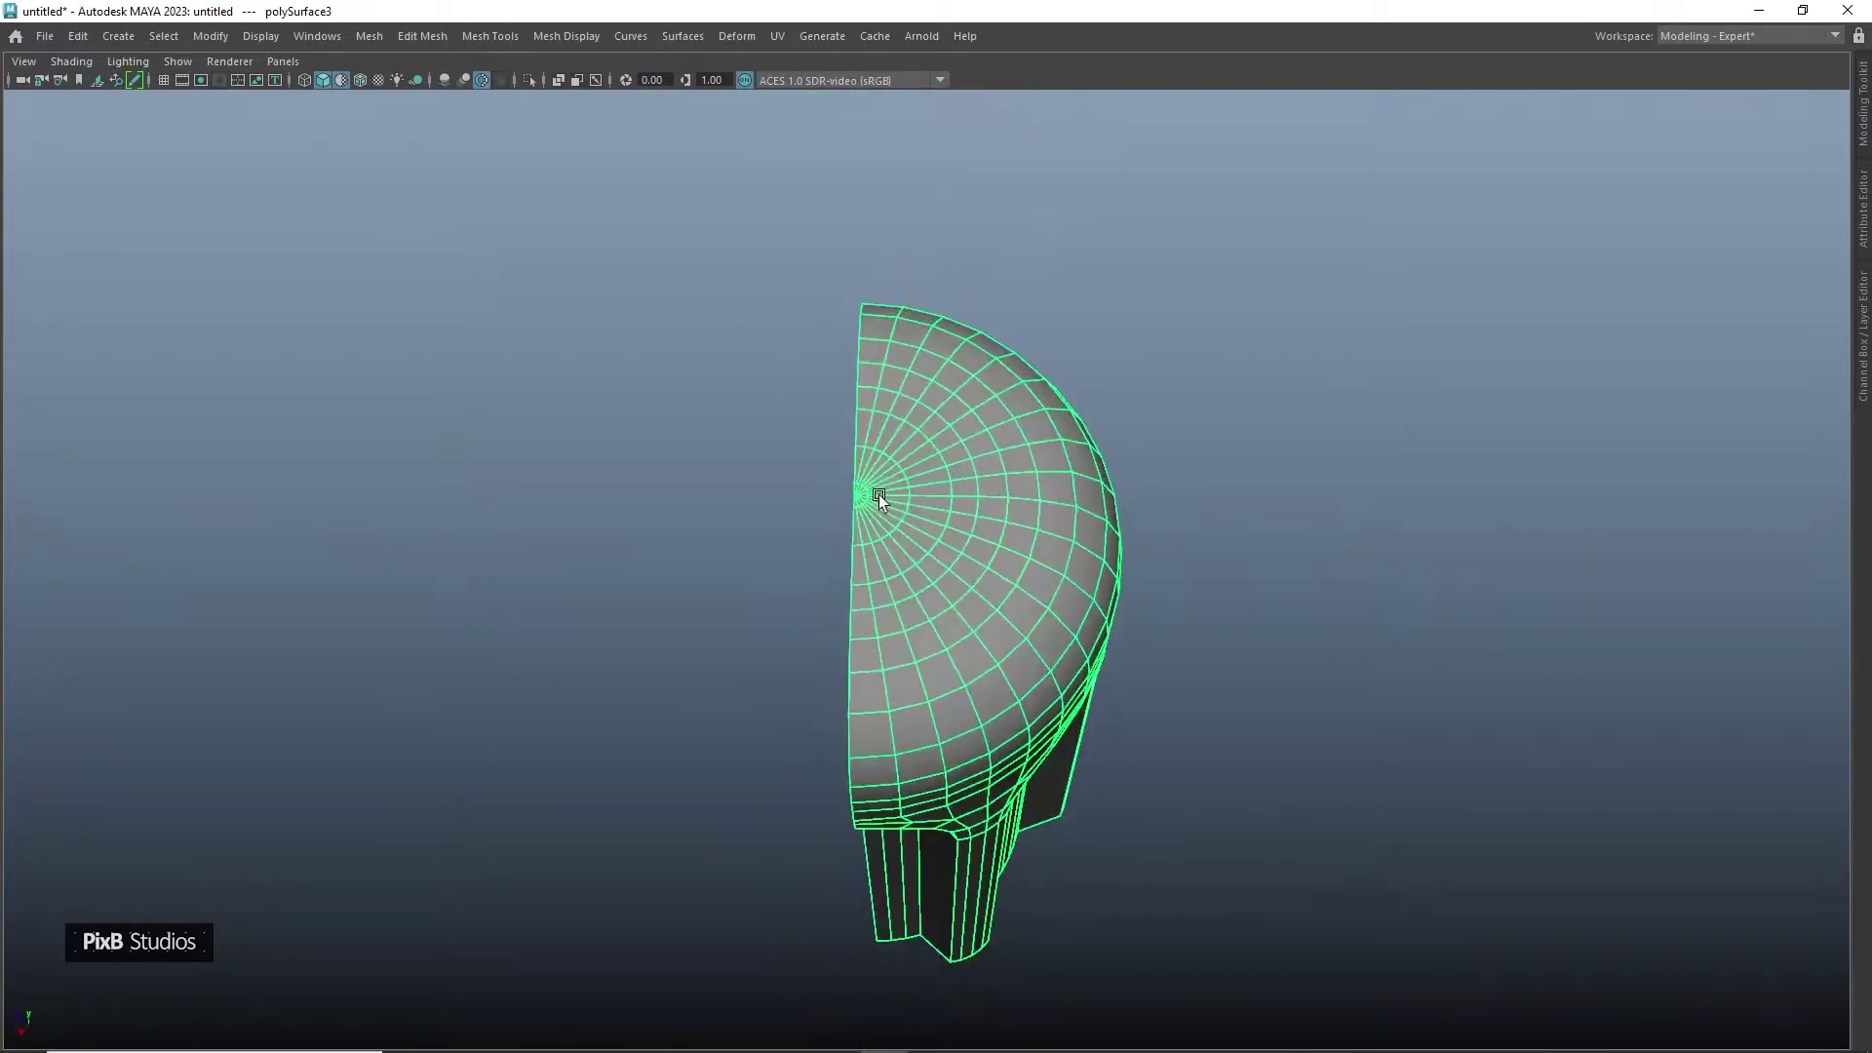
key(d)
middle_drag(874, 505, 858, 496)
alt+middle_drag(970, 527, 1008, 483)
Duplicate the half body and rotate the copy about the body's axis to form the opposite half
key(ctrl+d)
key(e)
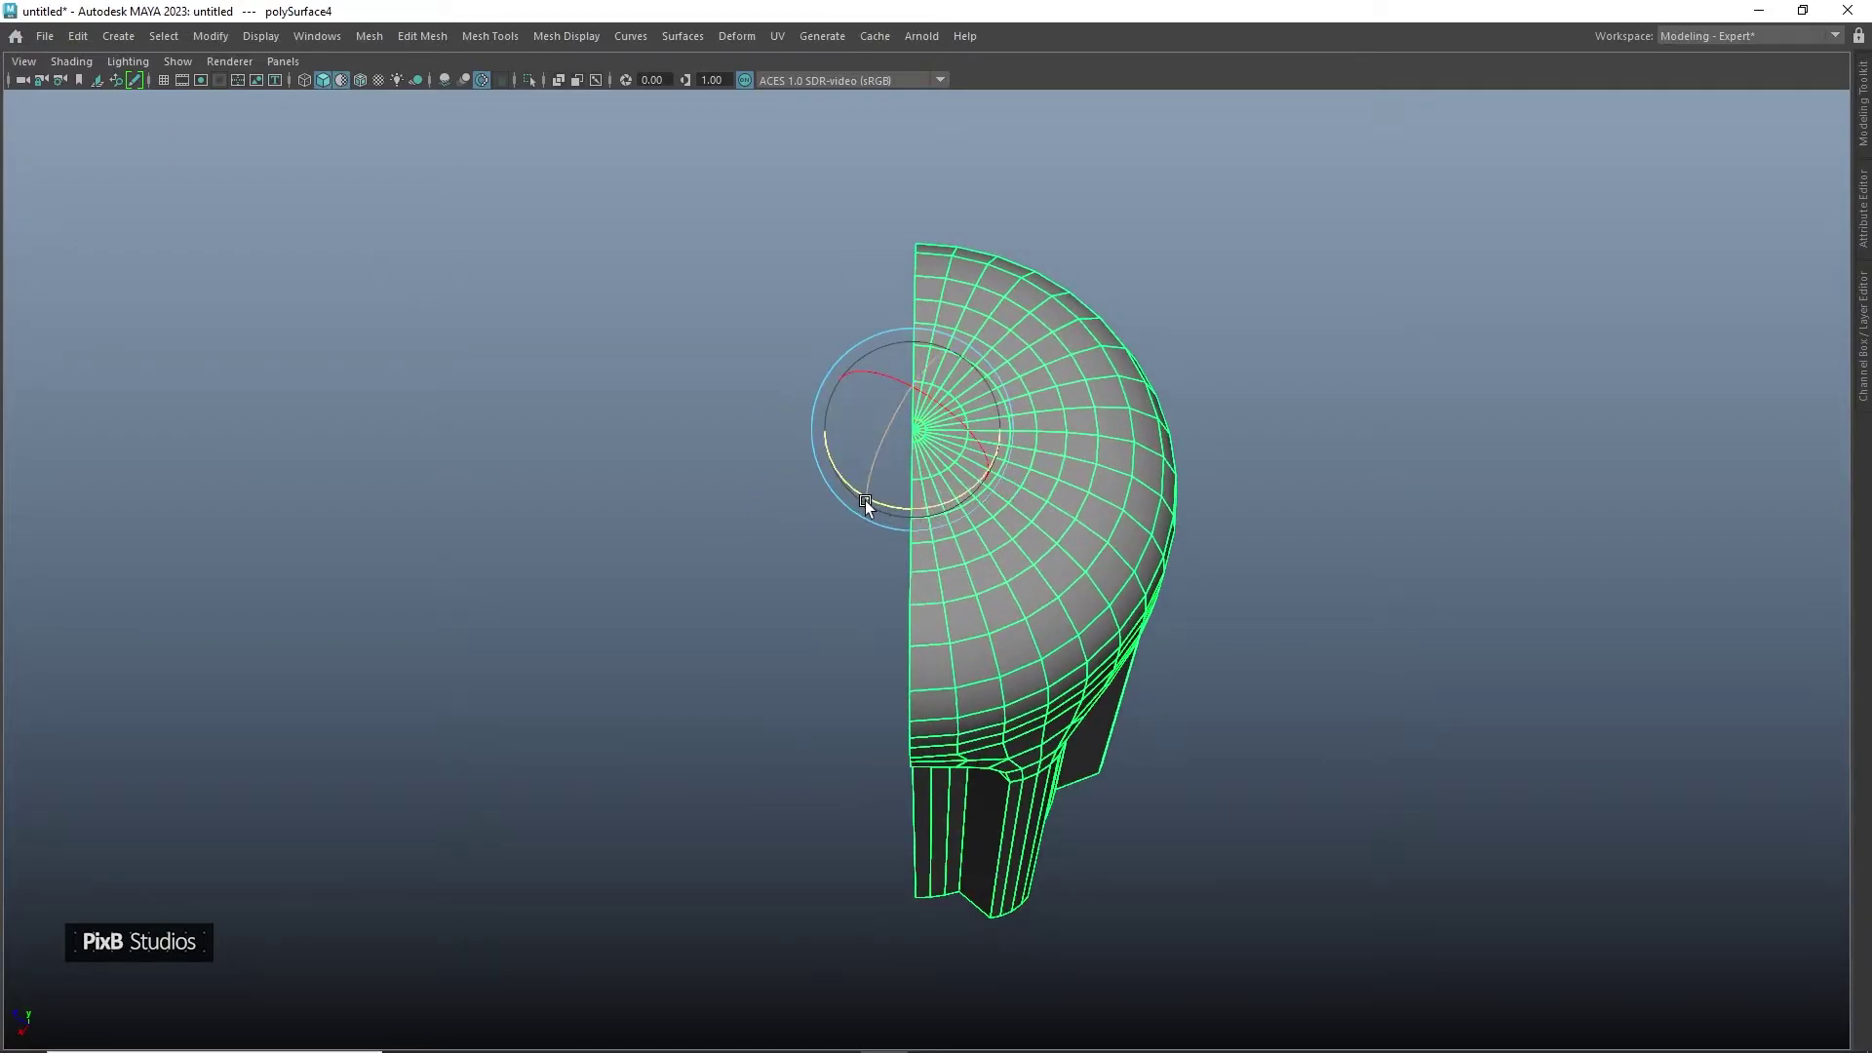
drag(881, 501, 1185, 396)
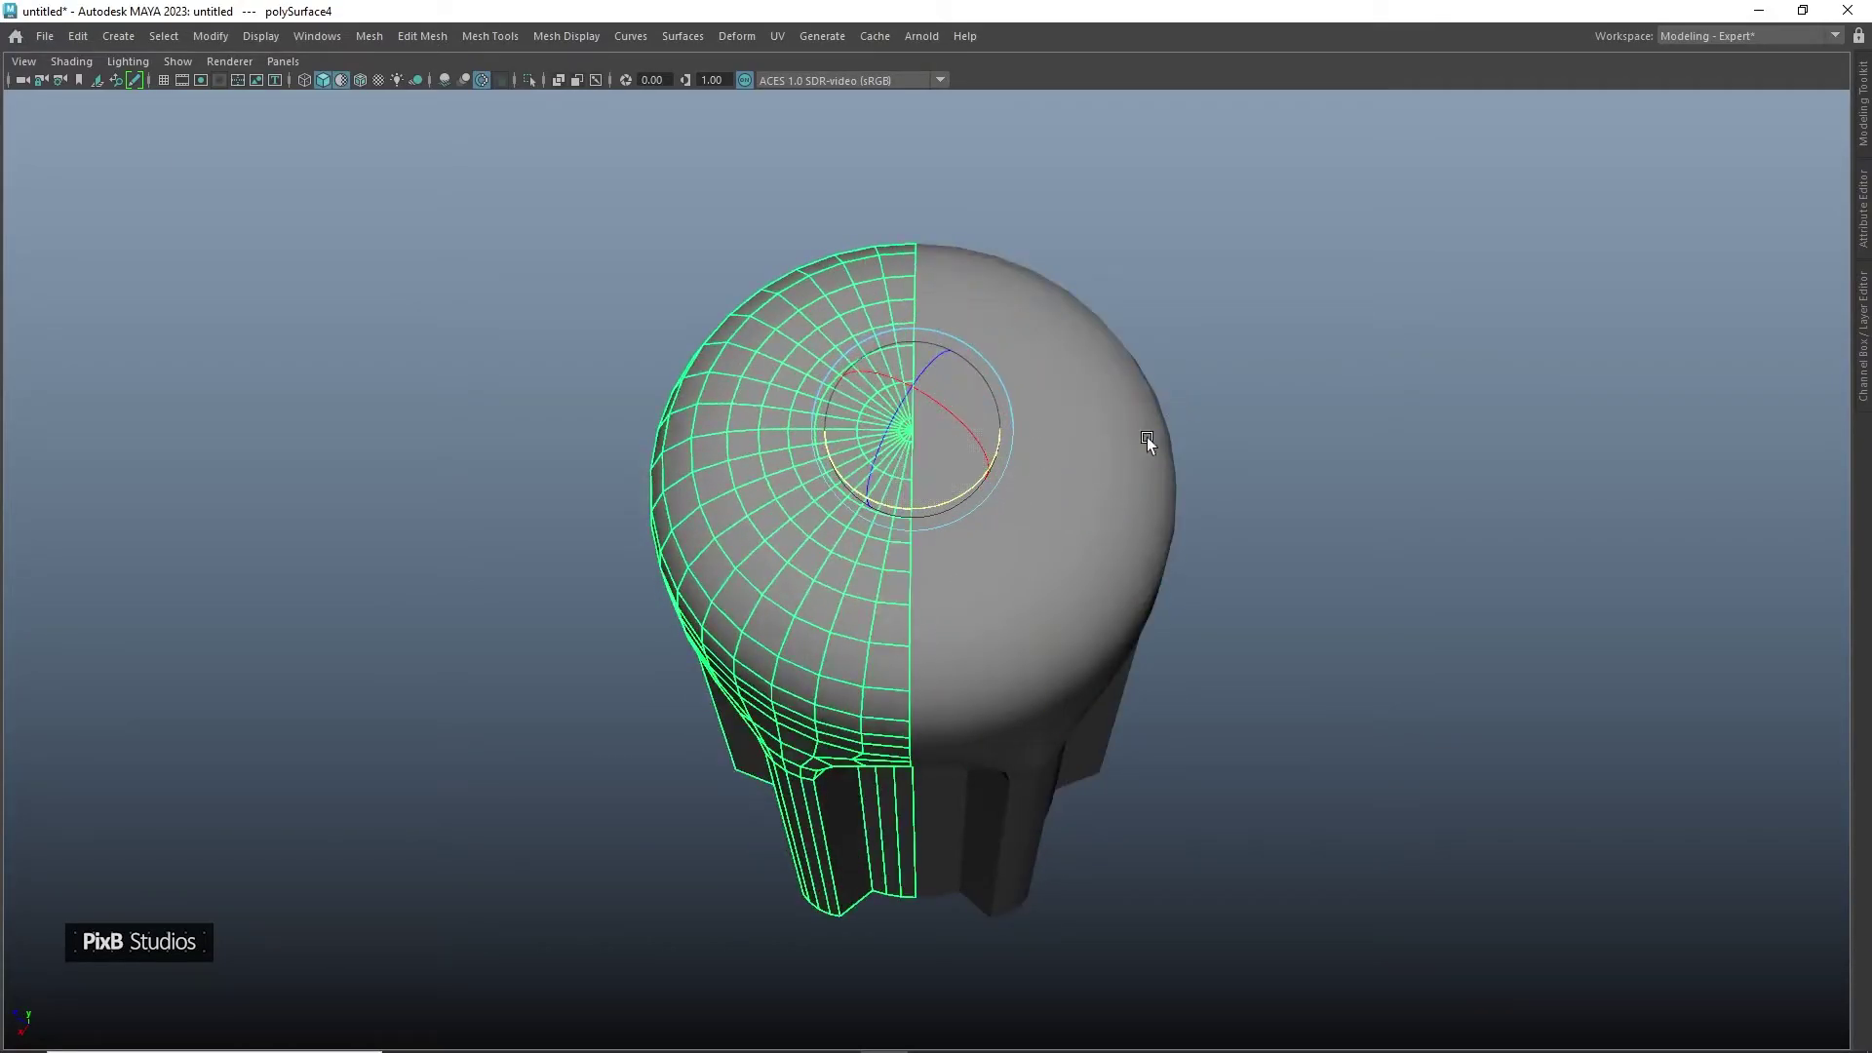
Combine the two halves into one mesh and merge all their vertices
shift+click(1078, 495)
shift+right_drag(1078, 495, 1064, 852)
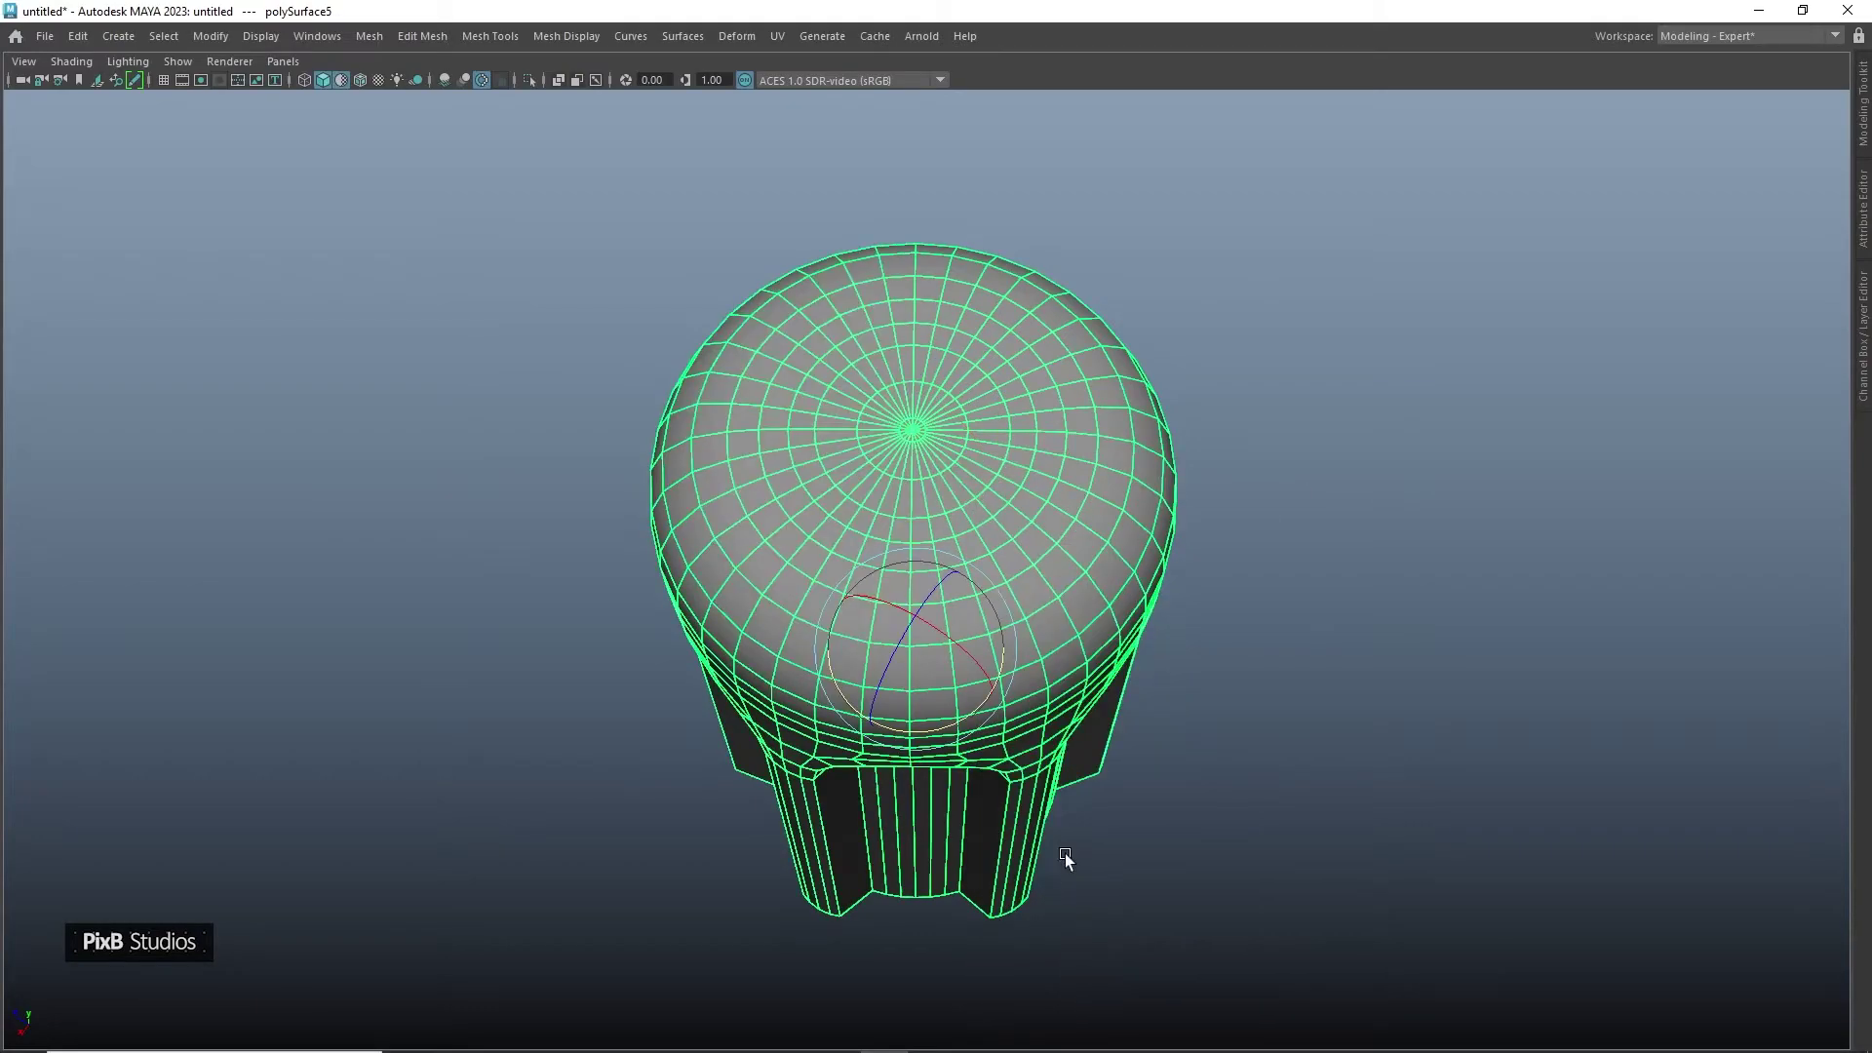
right_drag(1049, 443, 877, 419)
drag(595, 274, 1297, 975)
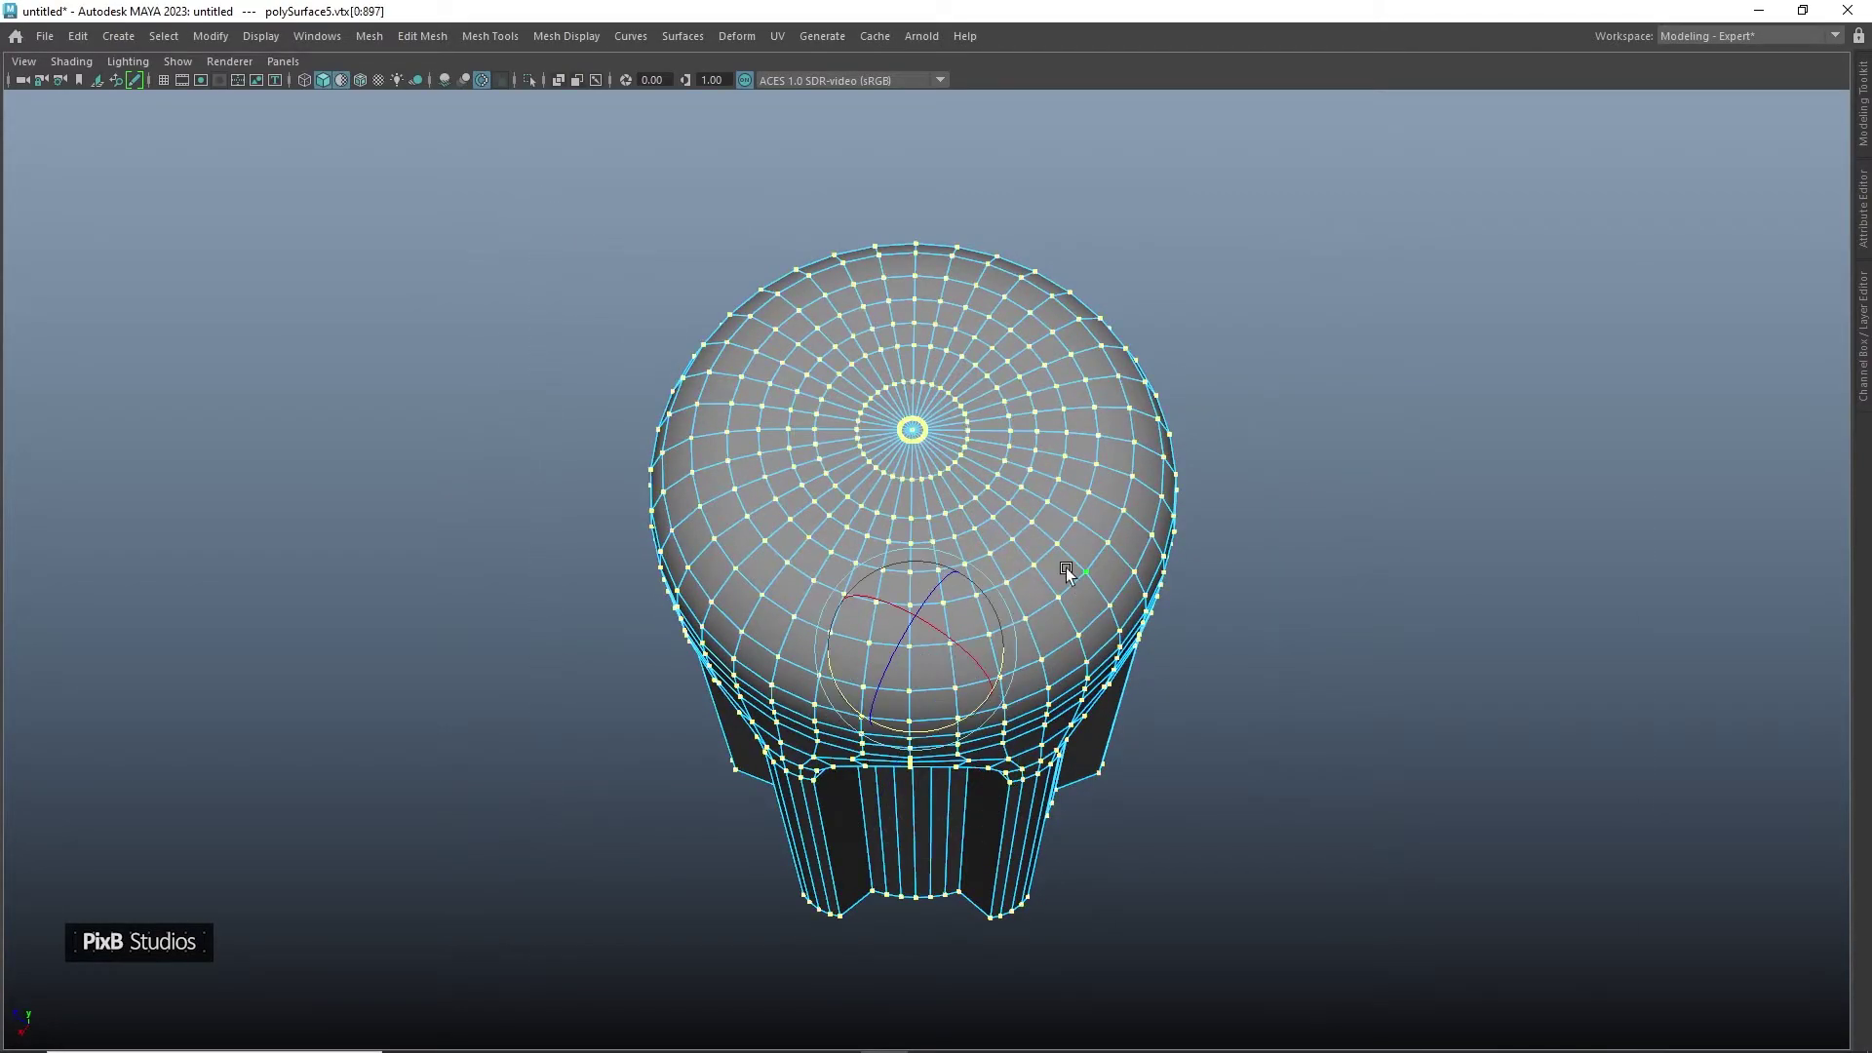
shift+right_drag(1069, 571, 1142, 412)
alt+drag(1039, 733, 893, 306)
right_drag(893, 306, 1004, 195)
click(1090, 199)
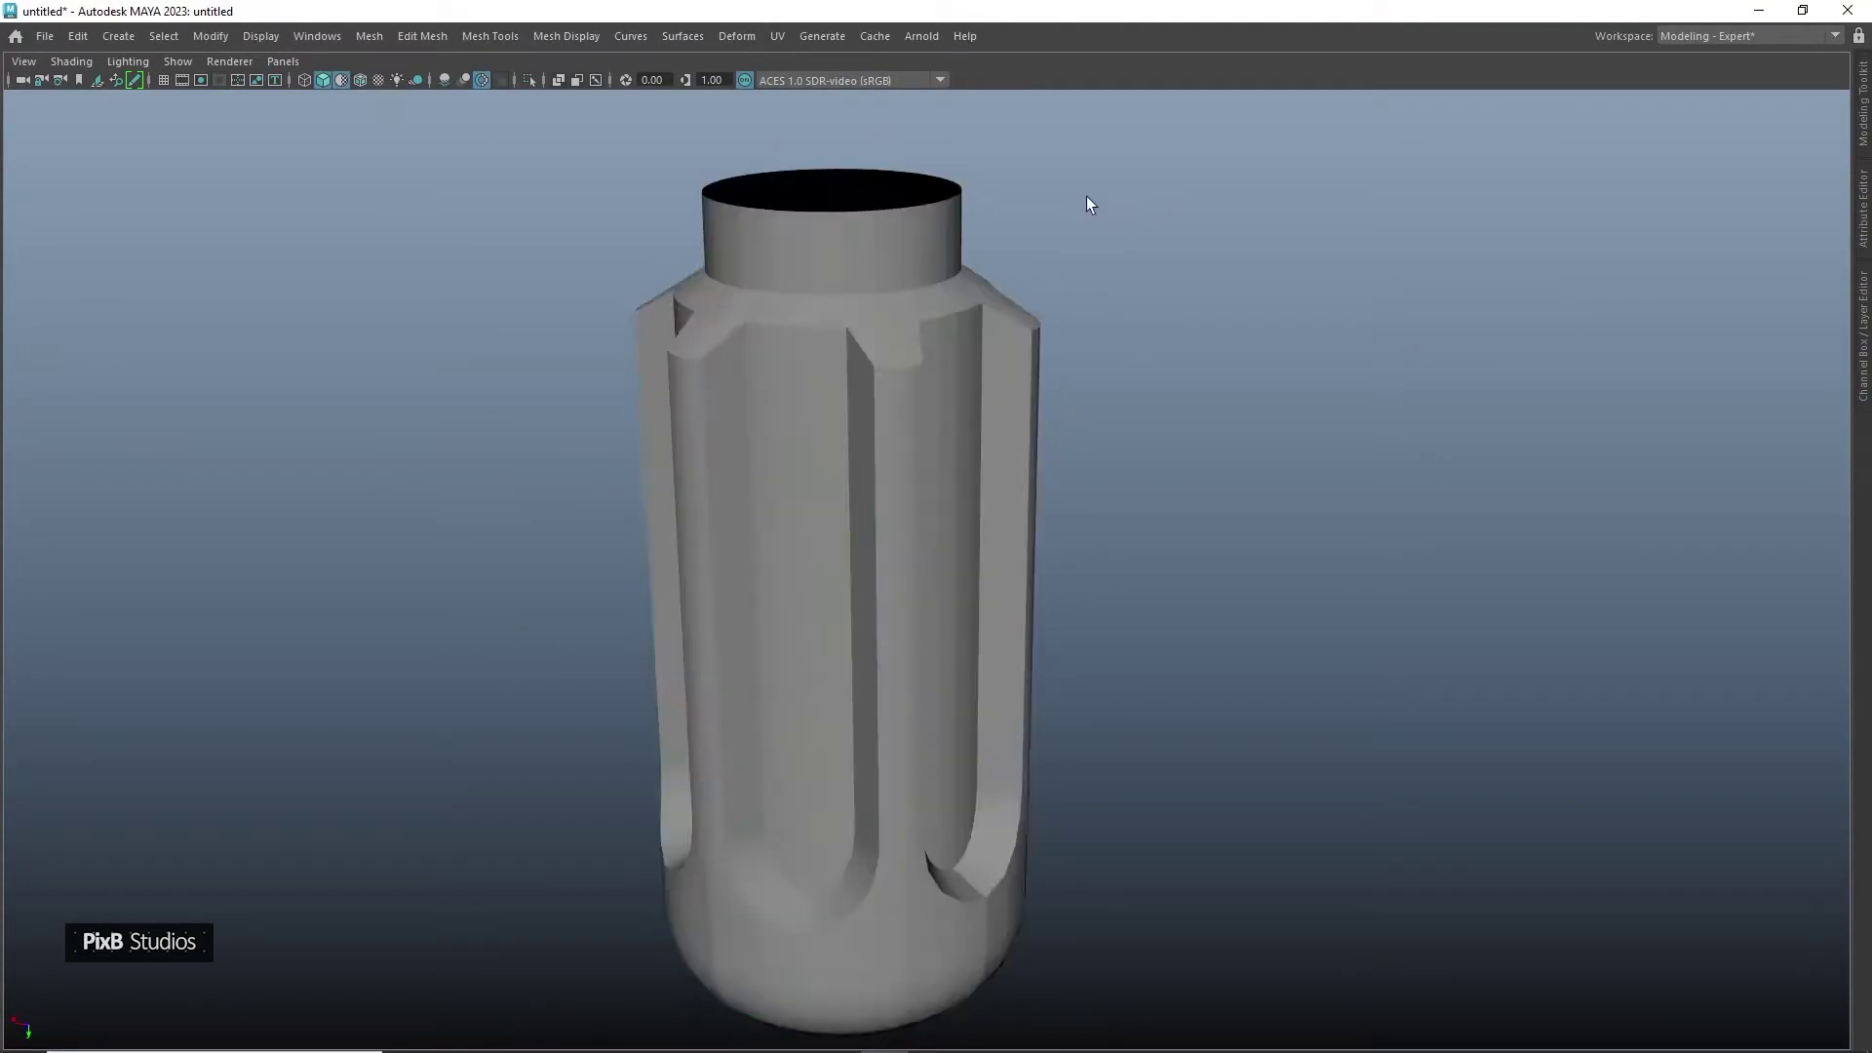
Examine the merged body's neck and rib ends in smooth preview and as the base mesh
alt+drag(1090, 199, 1061, 196)
alt+right_drag(1061, 196, 1250, 449)
alt+middle_drag(1033, 322, 1145, 454)
click(942, 310)
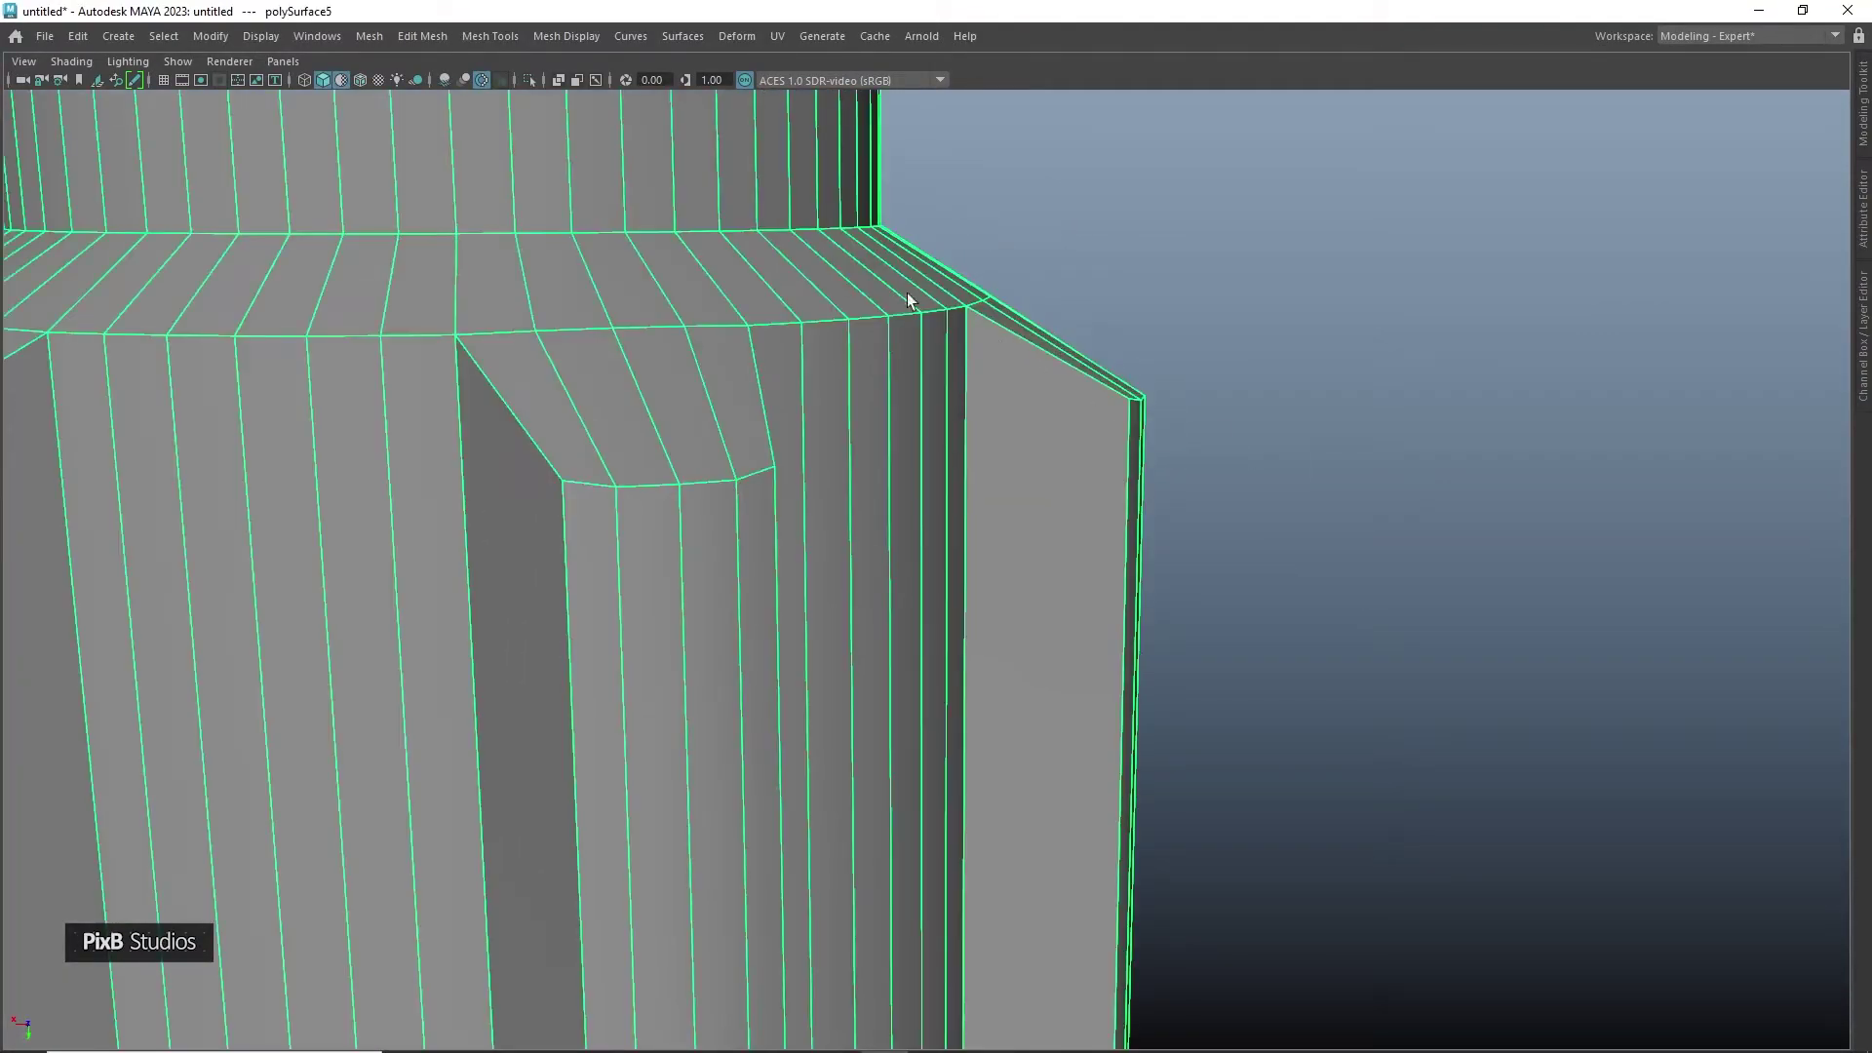
alt+drag(1306, 470, 1038, 478)
right_drag(1012, 454, 1258, 323)
key(3)
ctrl+right_drag(727, 246, 704, 248)
scroll(985, 368, down, 5)
mouse_move(990, 377)
alt+mouse_down()
mouse_move(1040, 426)
mouse_move(886, 419)
mouse_move(1026, 459)
alt+mouse_up()
key(1)
right_drag(1026, 459, 1160, 385)
click(1238, 396)
click(1092, 495)
scroll(1117, 453, down, 3)
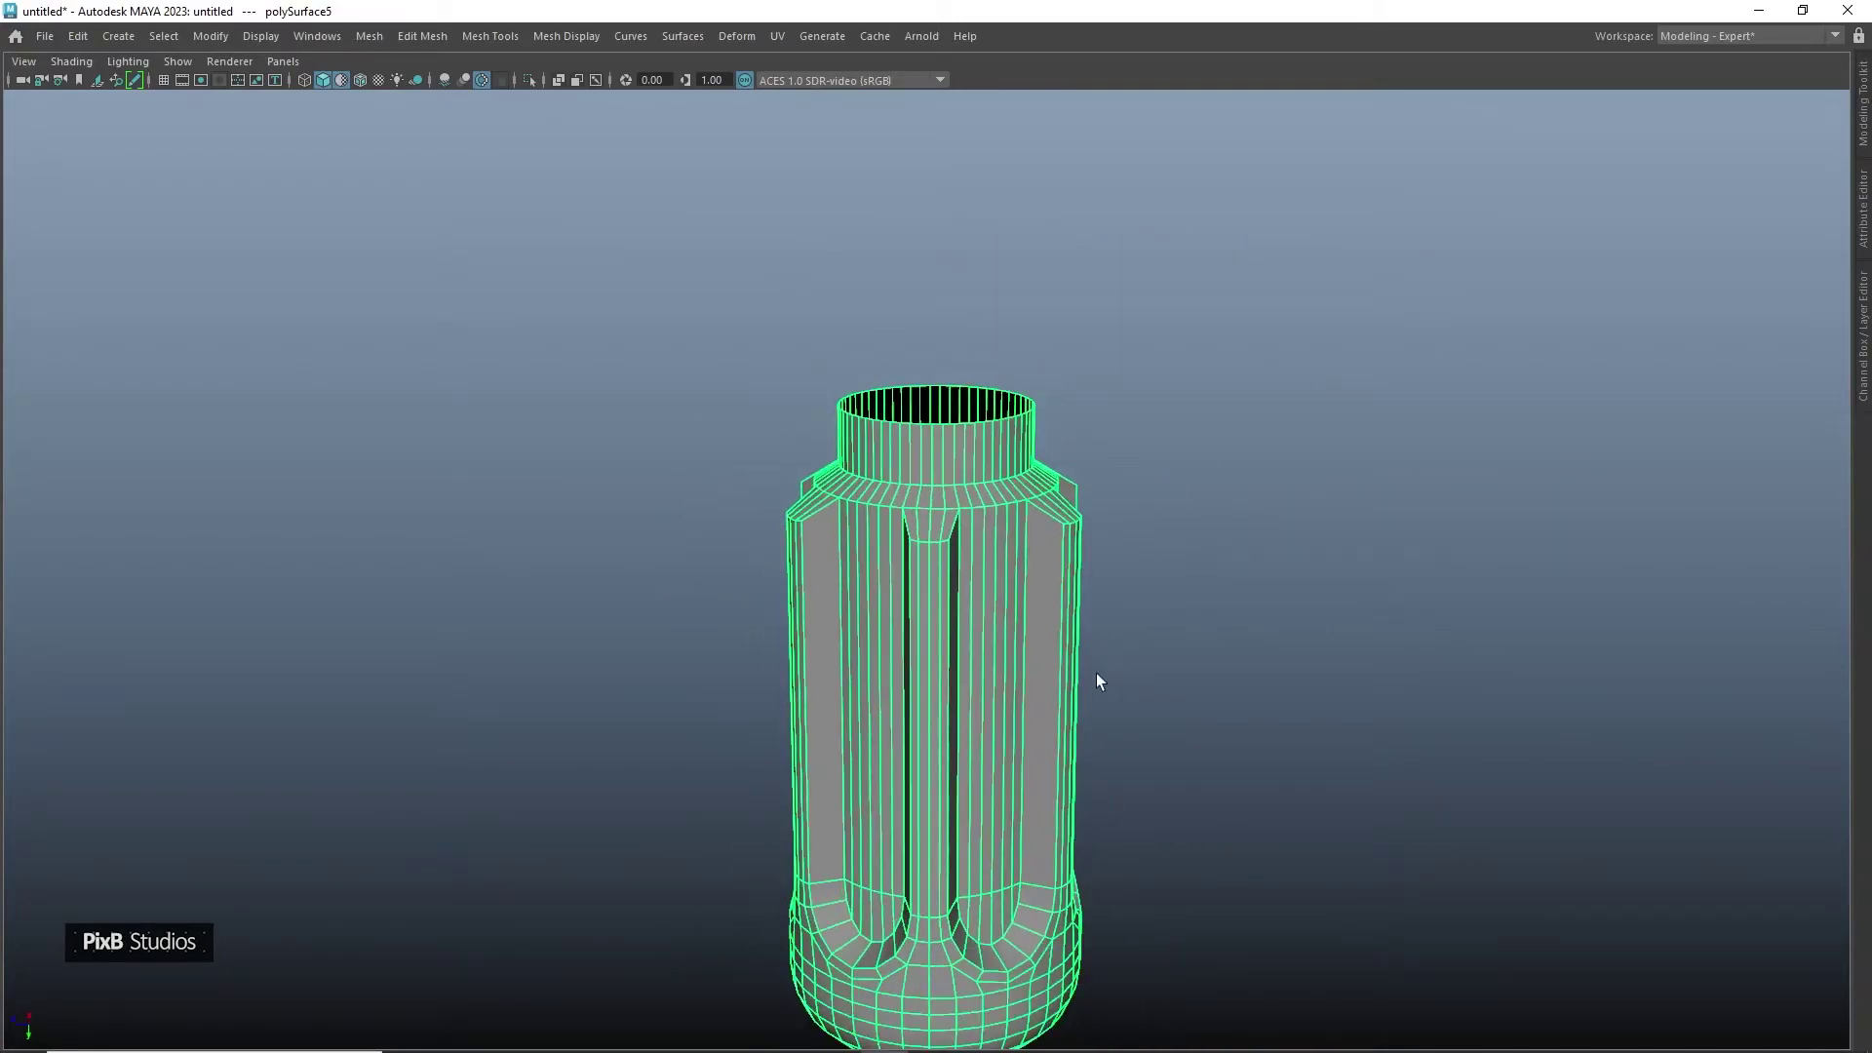
Insert an edge loop along the middle of the arch side walls and rib ends with Multi-Cut, and preview the mesh smoothed
alt+middle_drag(1100, 678, 1096, 414)
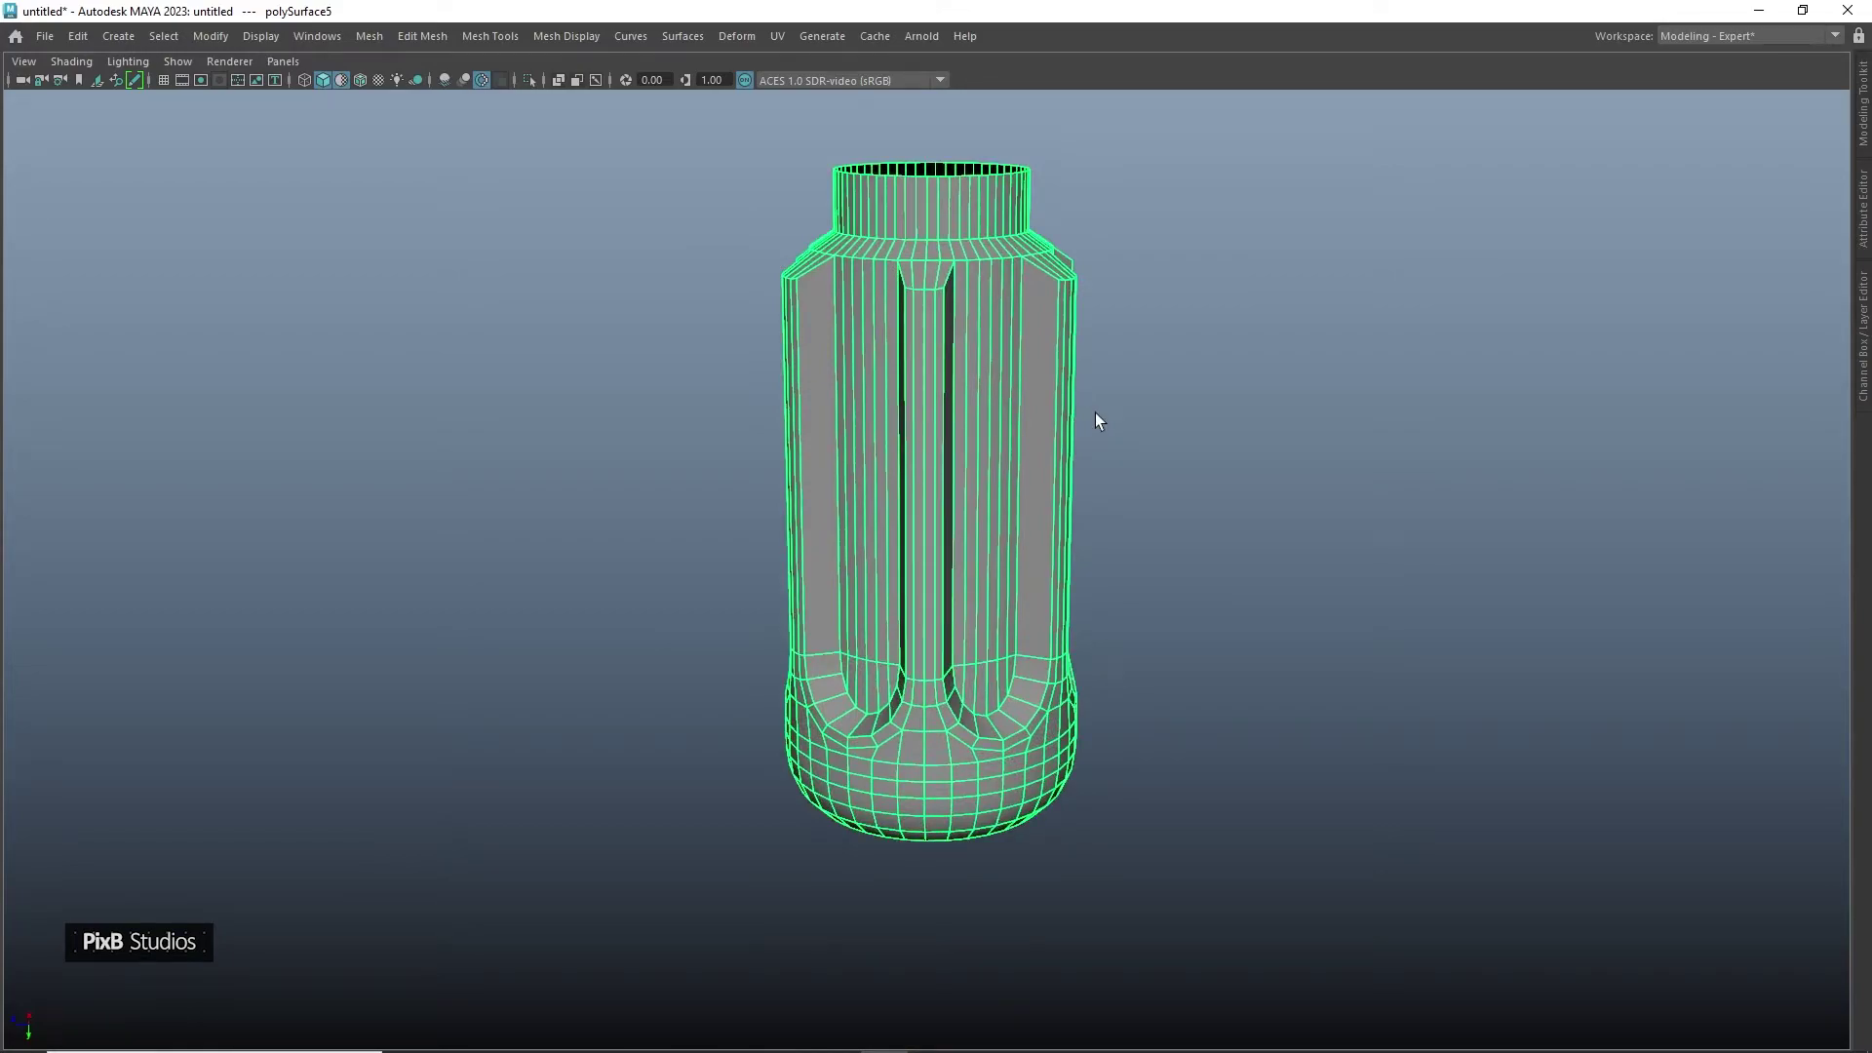
alt+drag(1045, 325, 1060, 462)
click(1231, 343)
click(1068, 425)
alt+middle_drag(1060, 463, 1143, 349)
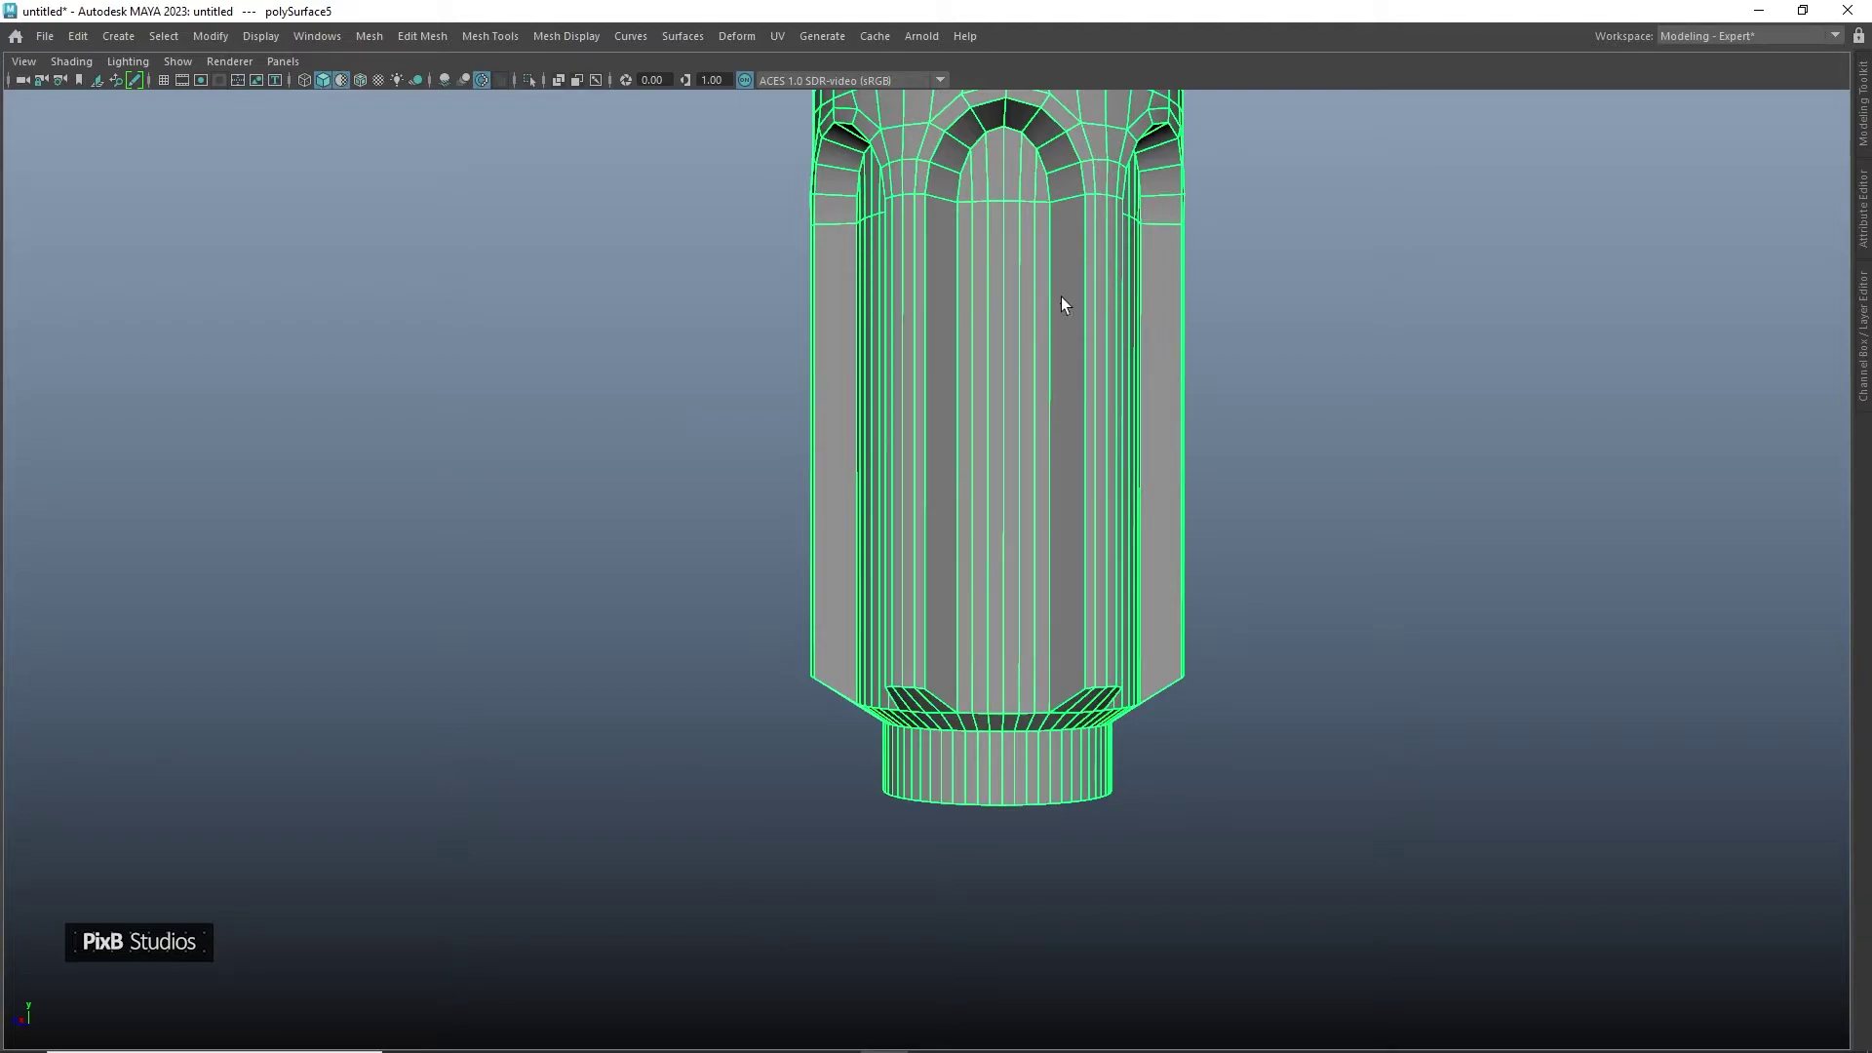
alt+middle_drag(1073, 283, 1067, 331)
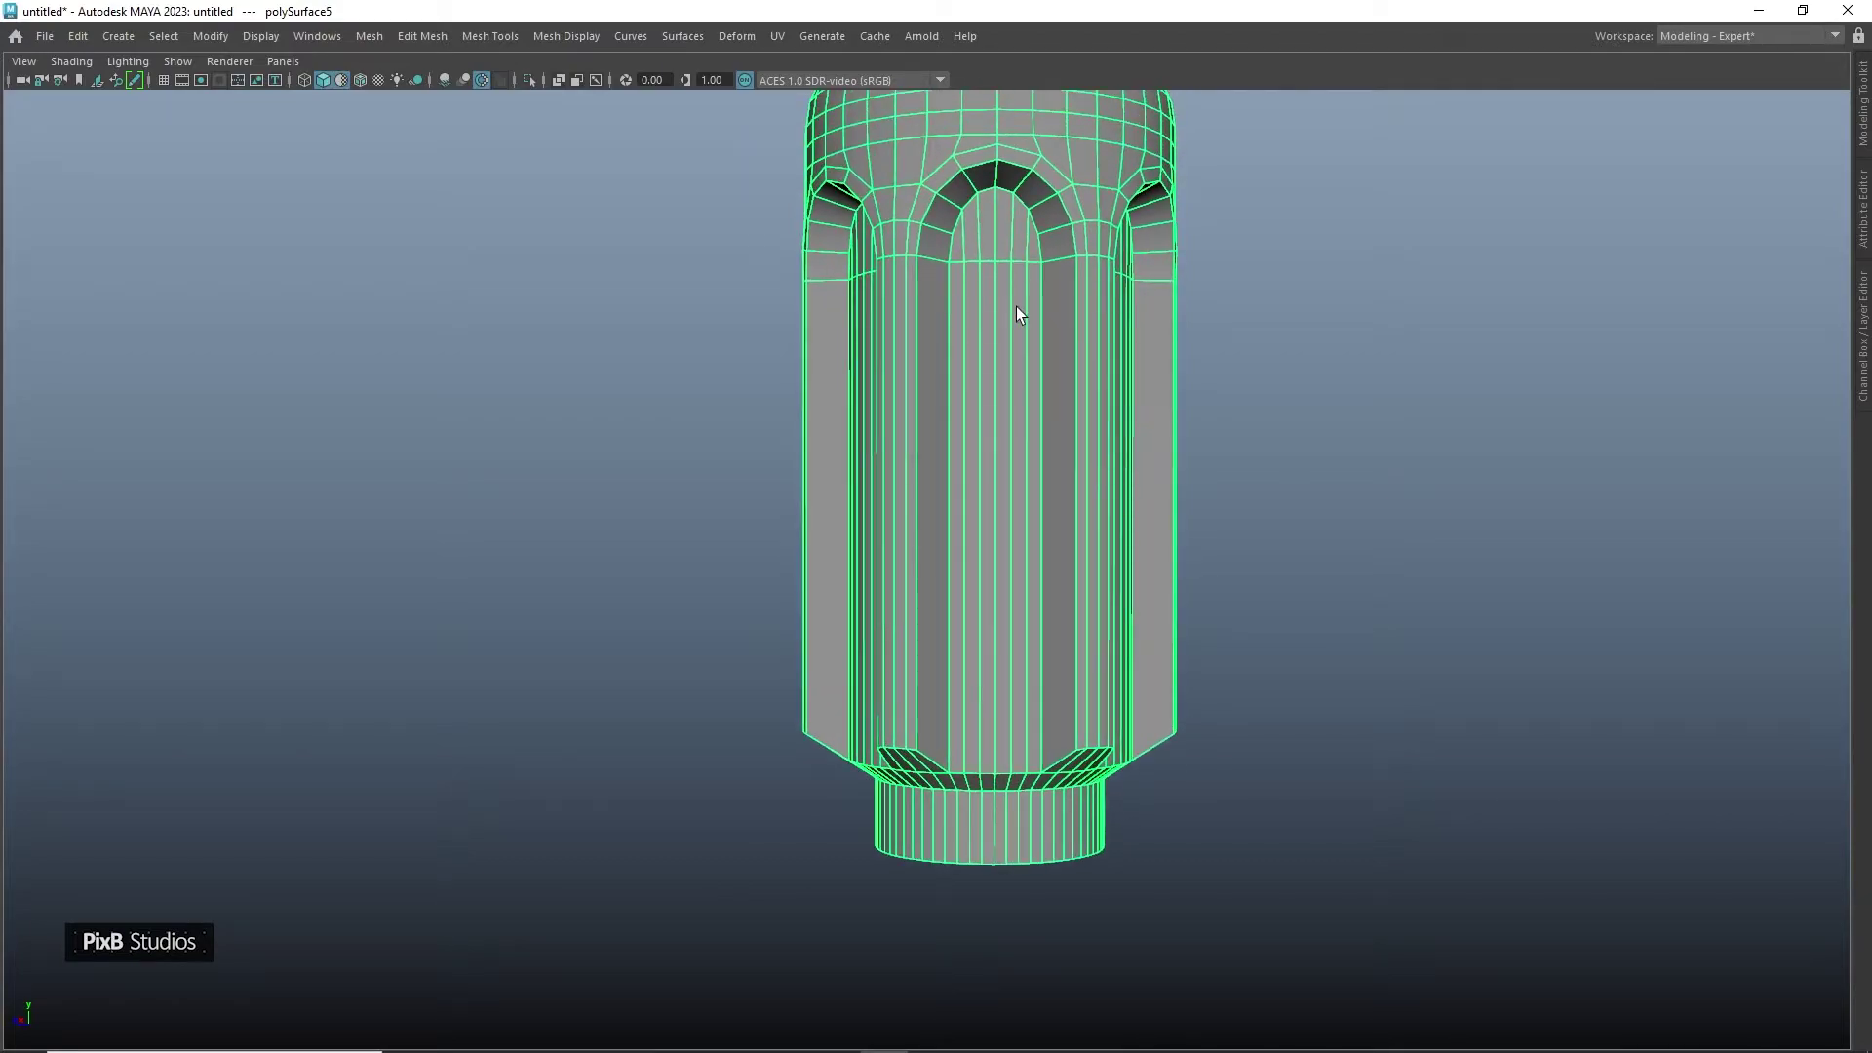
key(ctrl+shift+x)
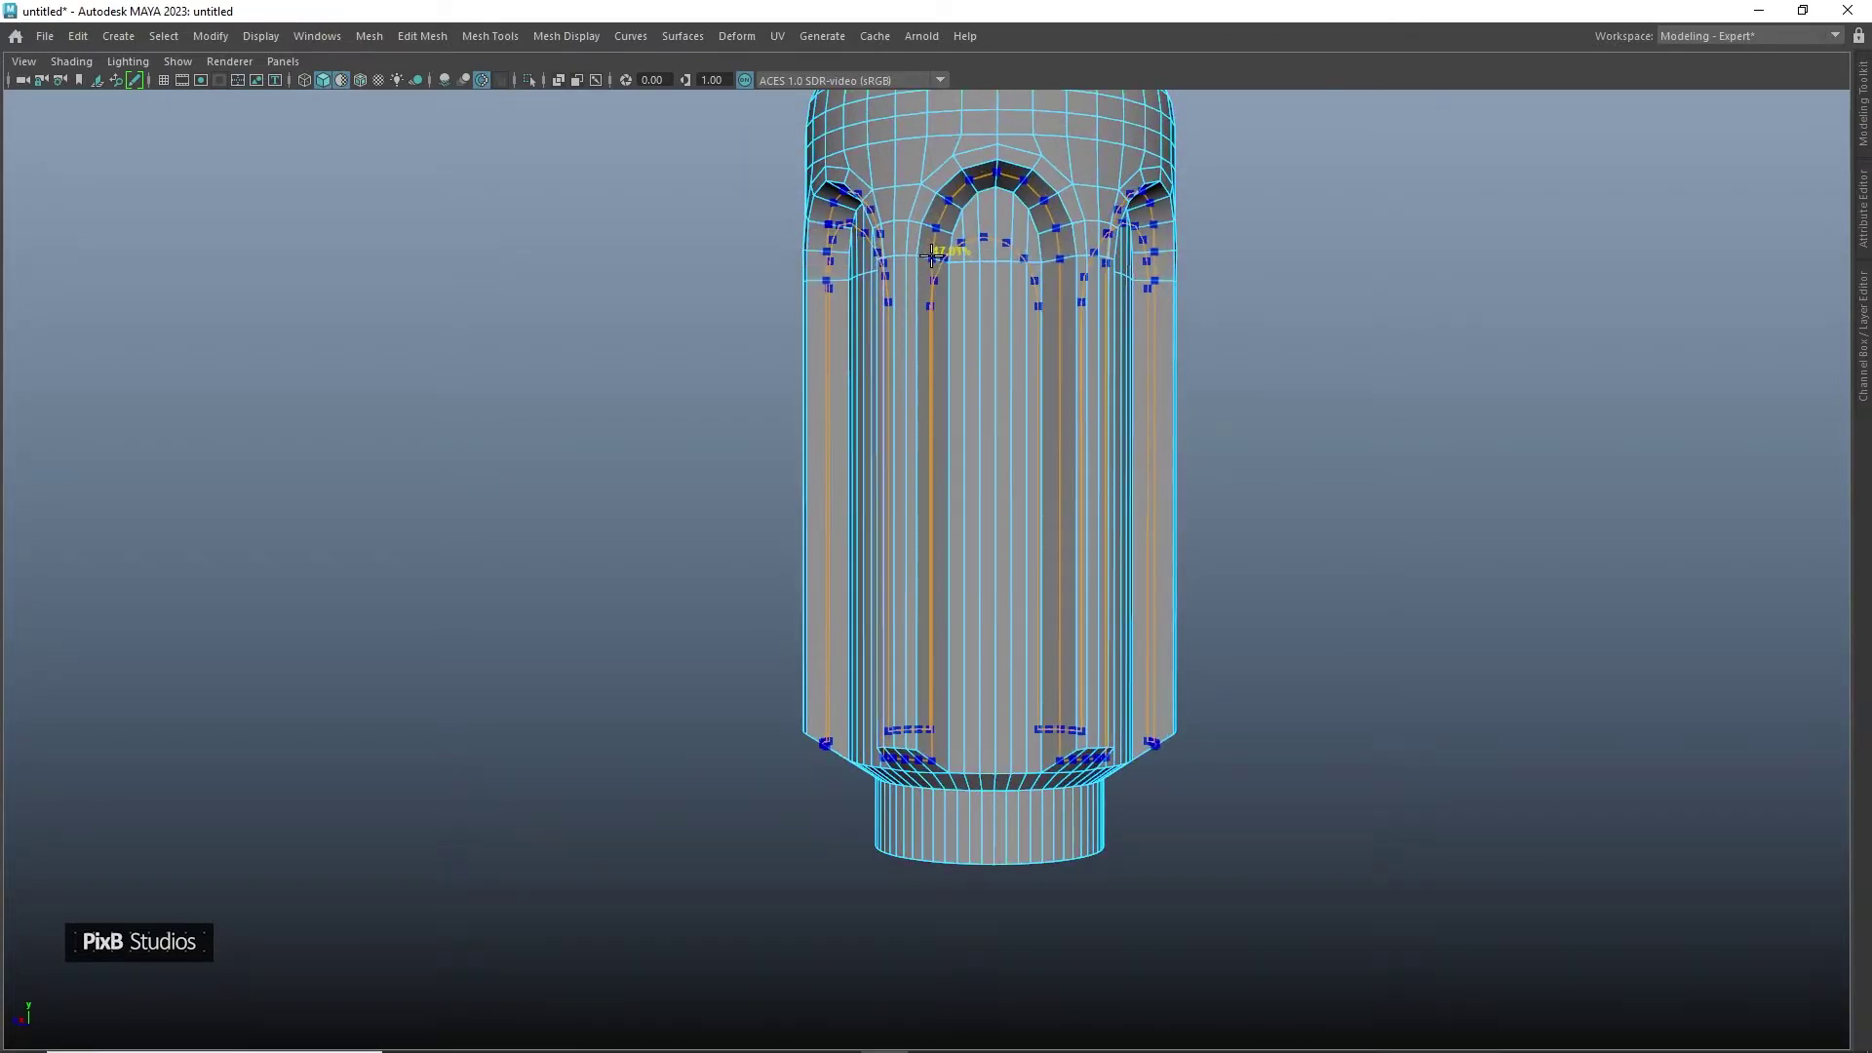
key(3)
key(q)
click(1213, 365)
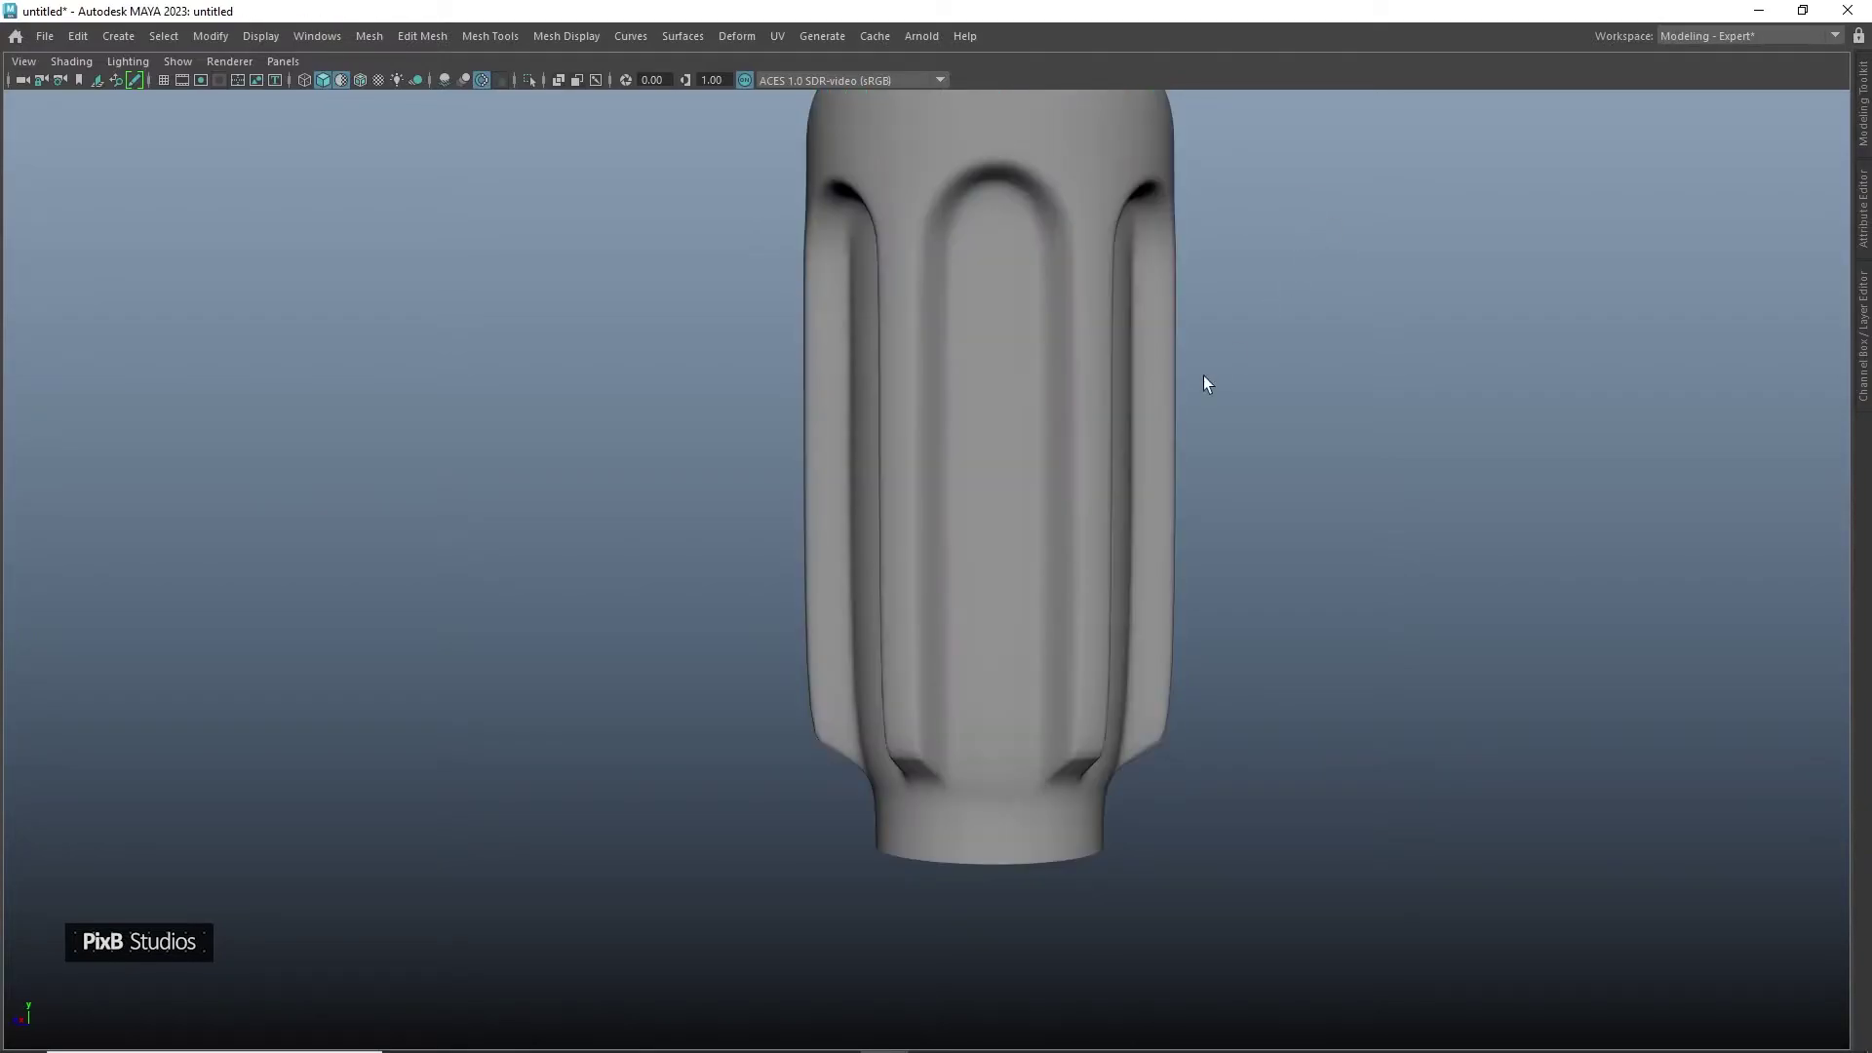
Turn off the smooth preview and select the border edges of the ribs and arches
alt+drag(1213, 365, 1047, 307)
click(1039, 296)
key(1)
alt+middle_drag(1022, 277, 1106, 420)
alt+drag(1105, 419, 997, 351)
alt+right_drag(997, 351, 1034, 275)
key(ctrl+F11)
alt+drag(1049, 501, 1061, 411)
alt+middle_drag(1063, 414, 1042, 497)
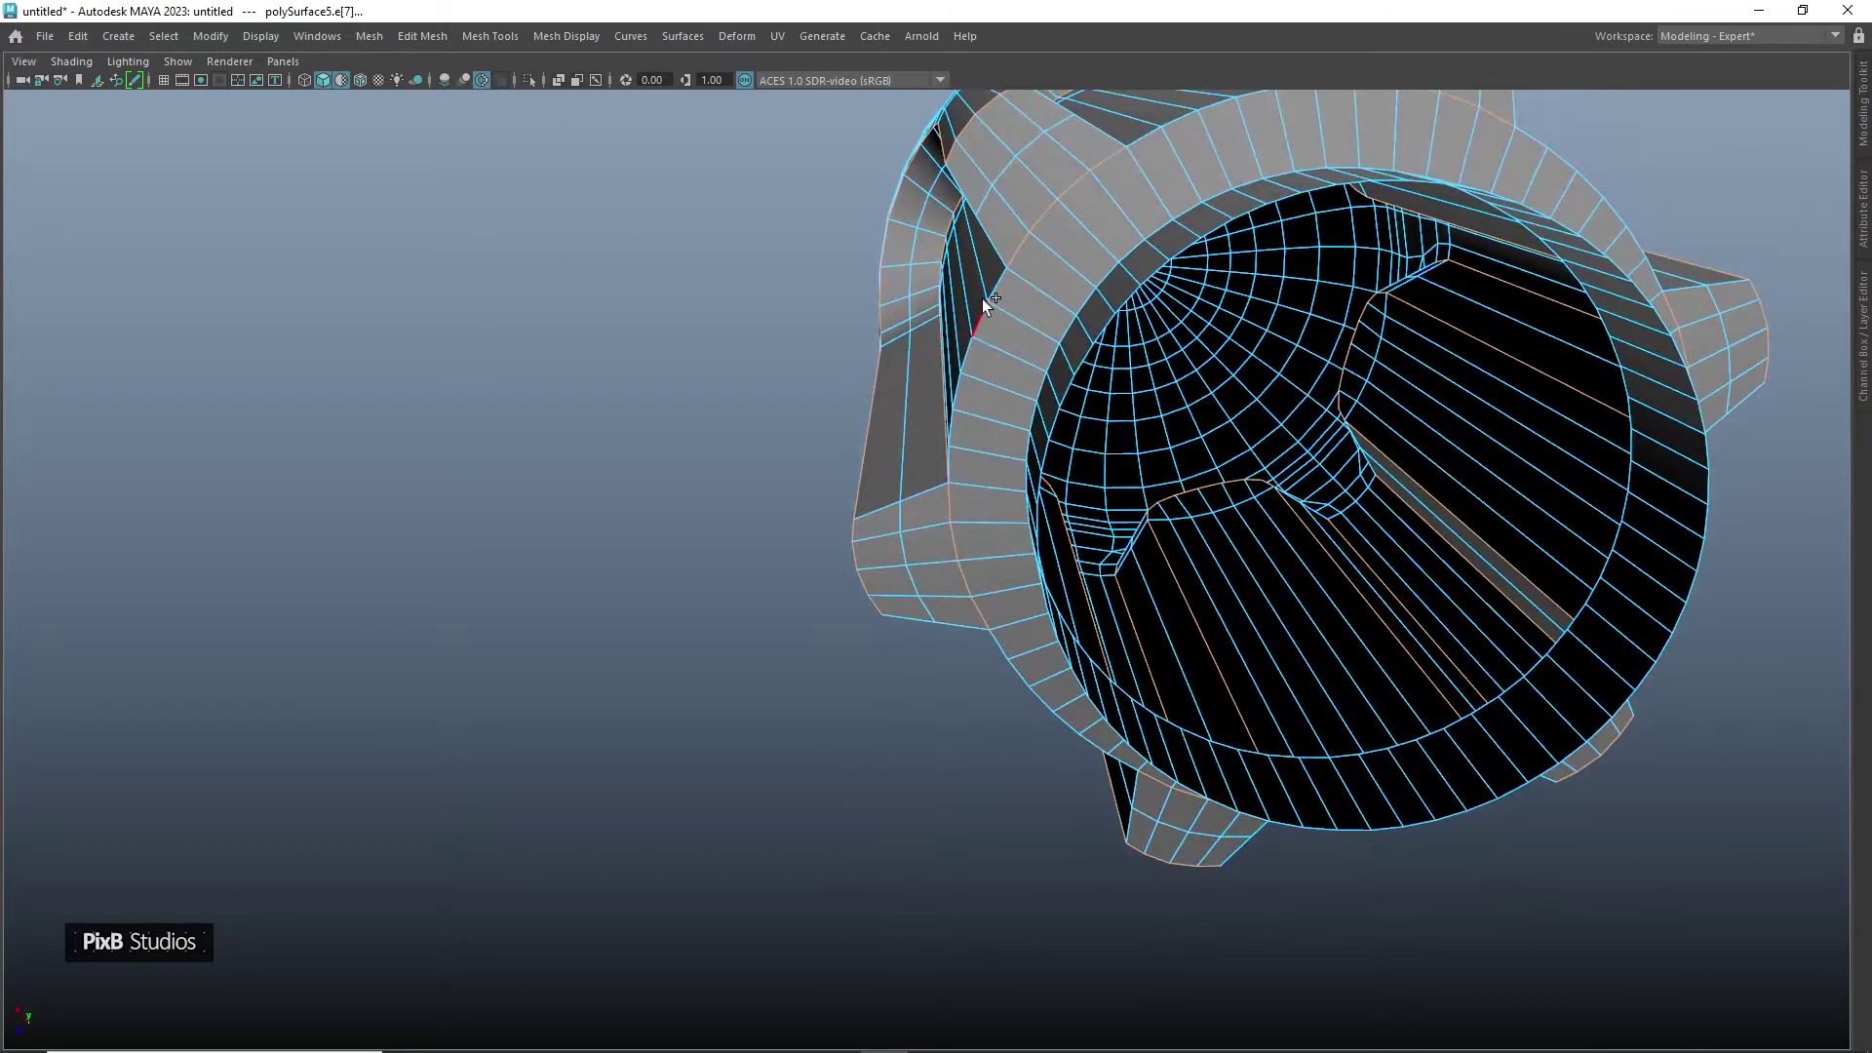
Add the neck ring's outer edges between the ribs to the edge selection, all the way around
alt+middle_drag(1045, 218, 1026, 309)
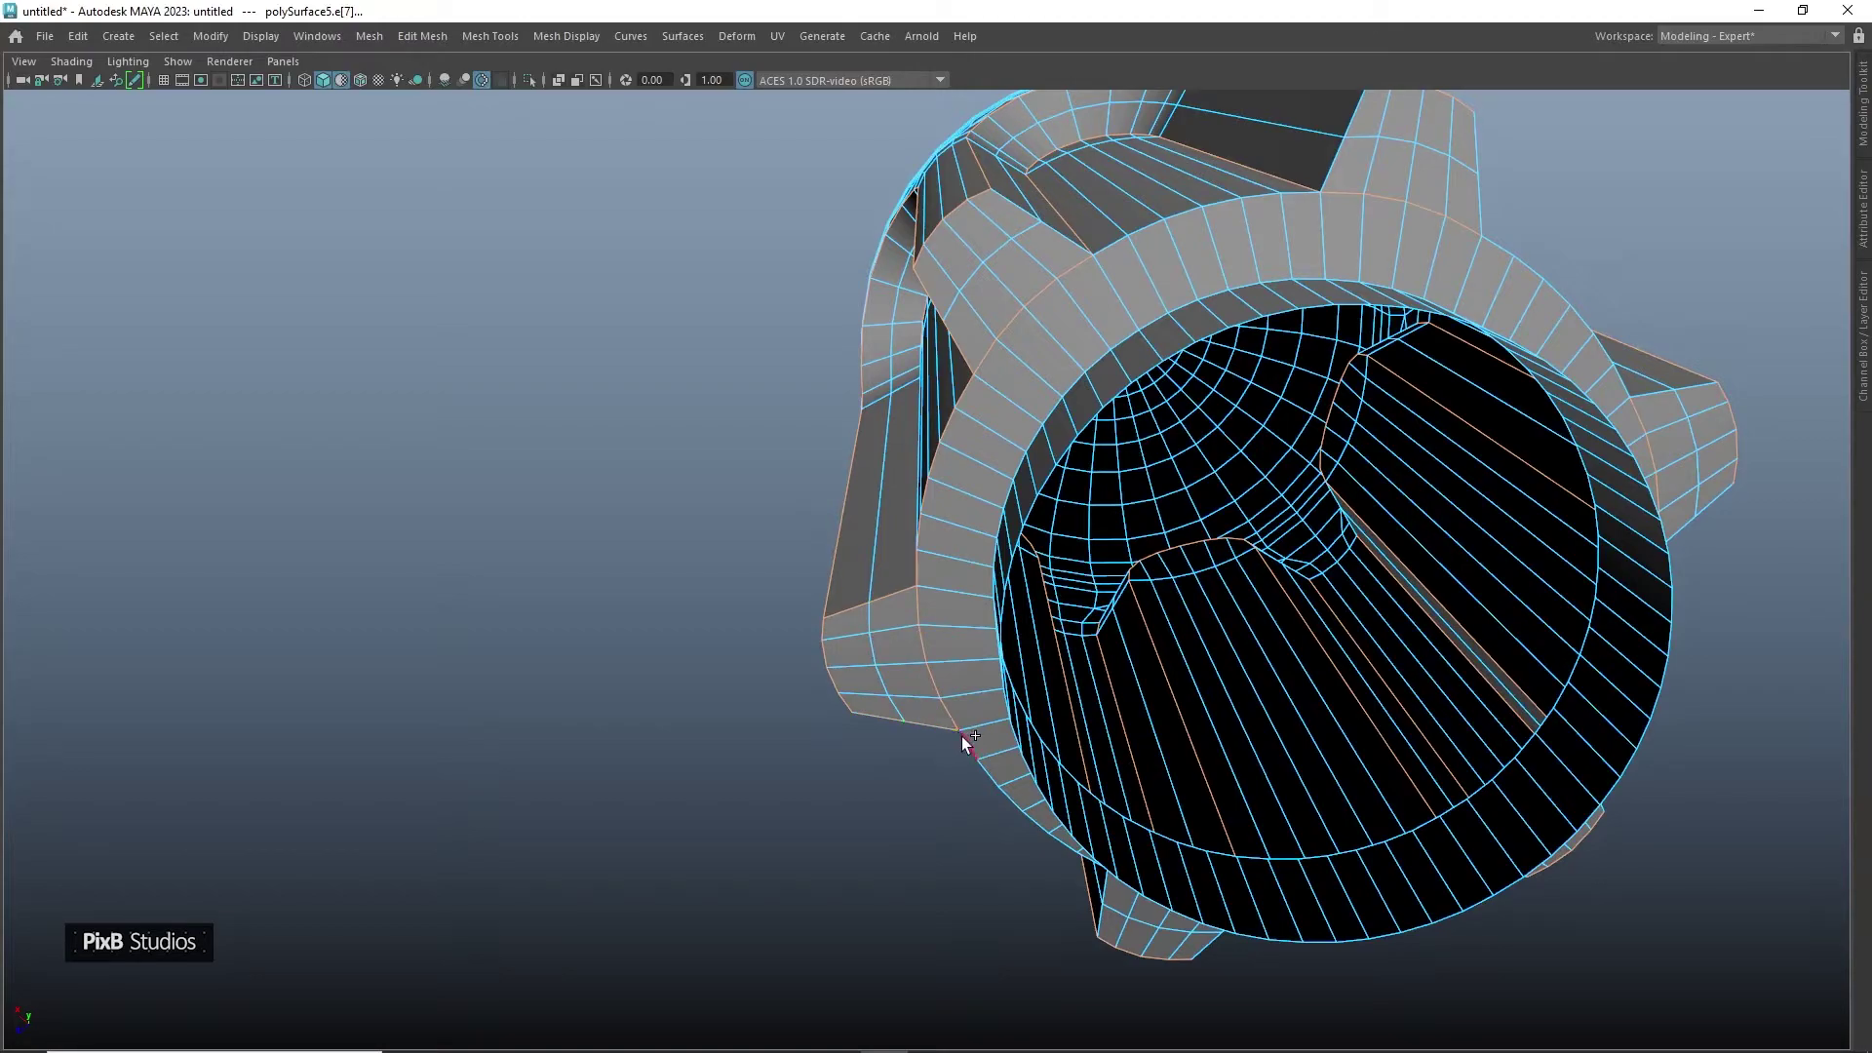
alt+middle_drag(1170, 272, 951, 420)
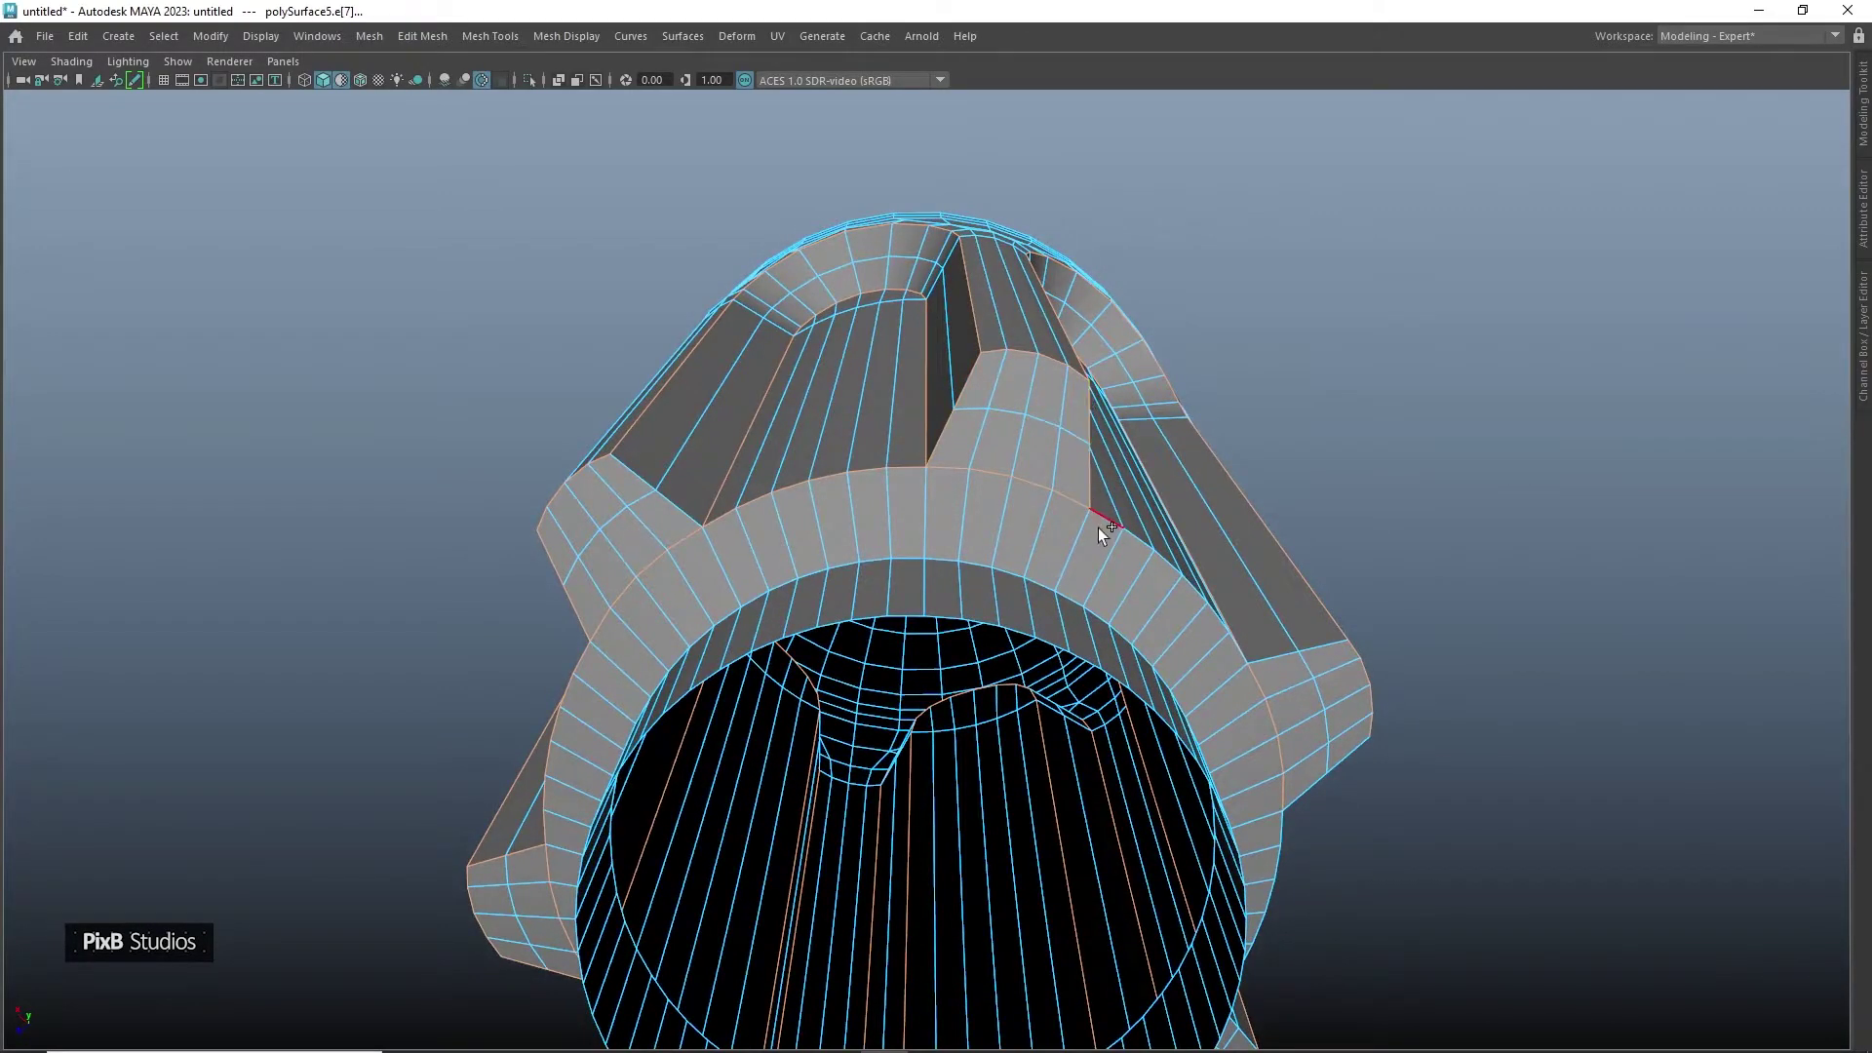
alt+drag(1277, 668, 852, 336)
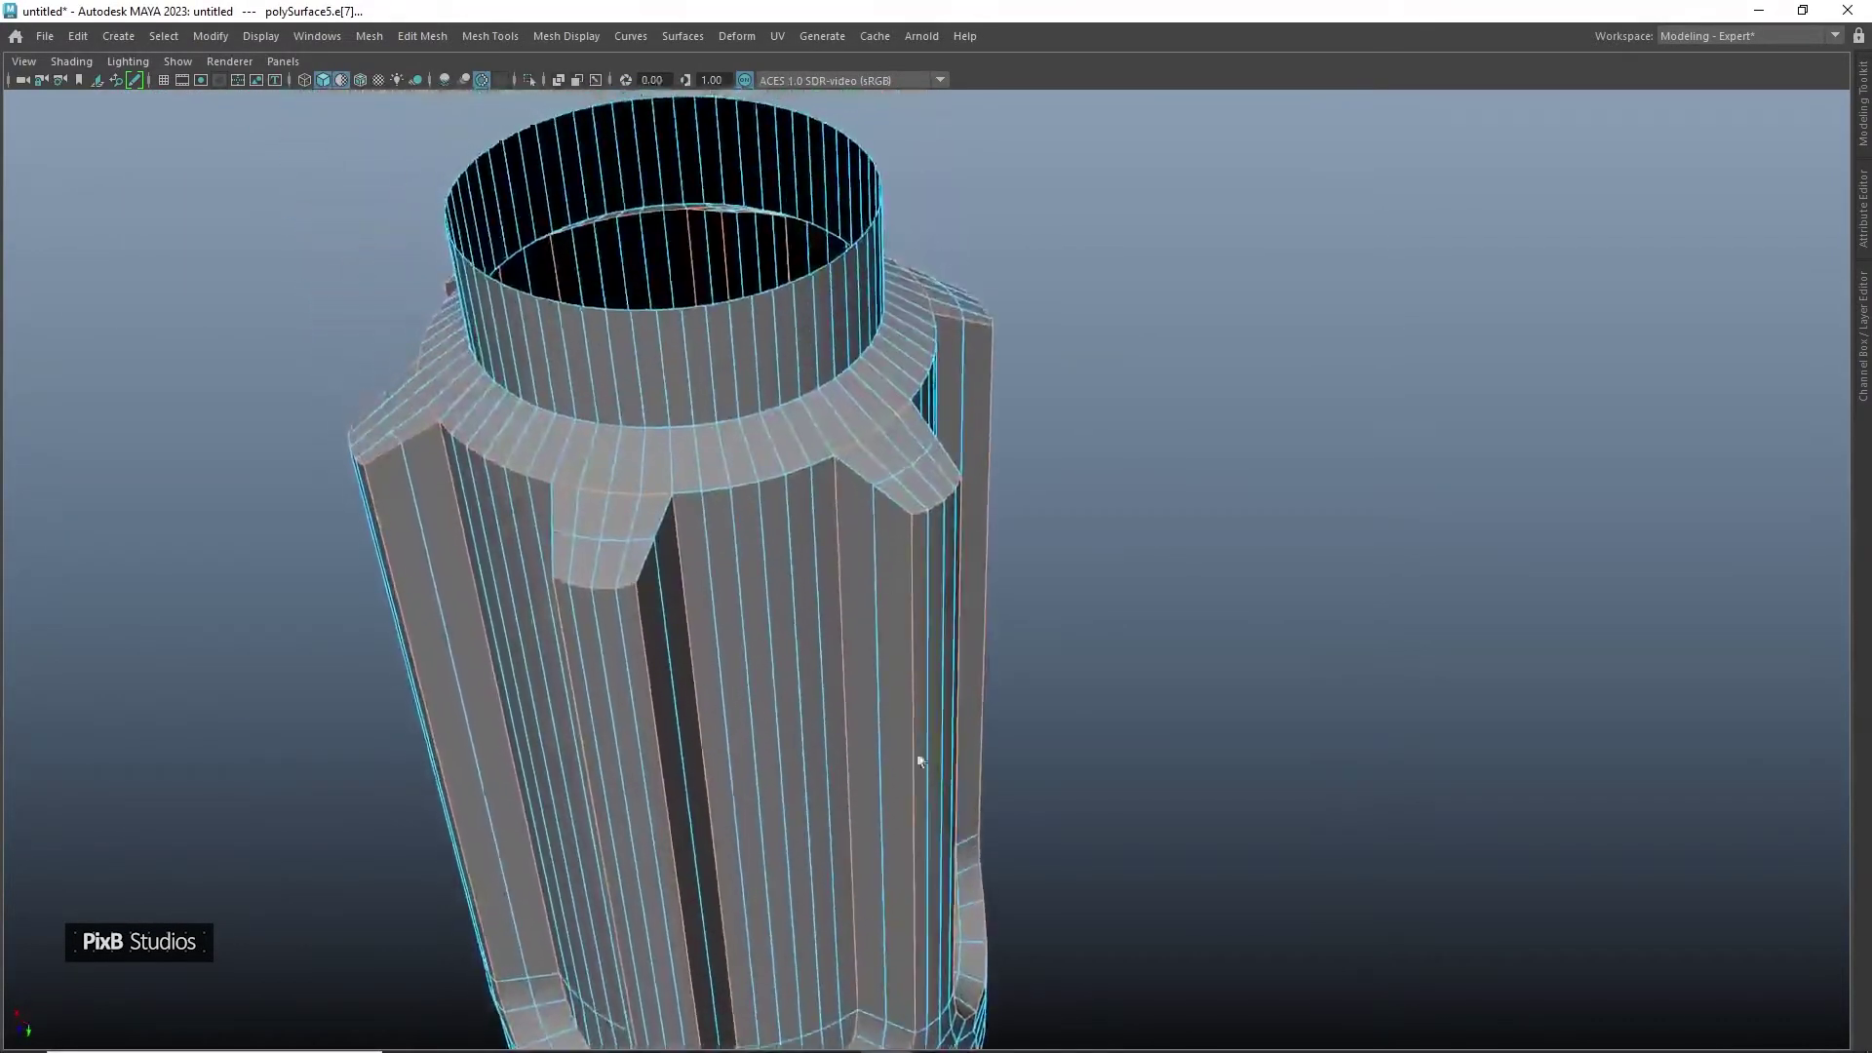
alt+drag(915, 756, 931, 401)
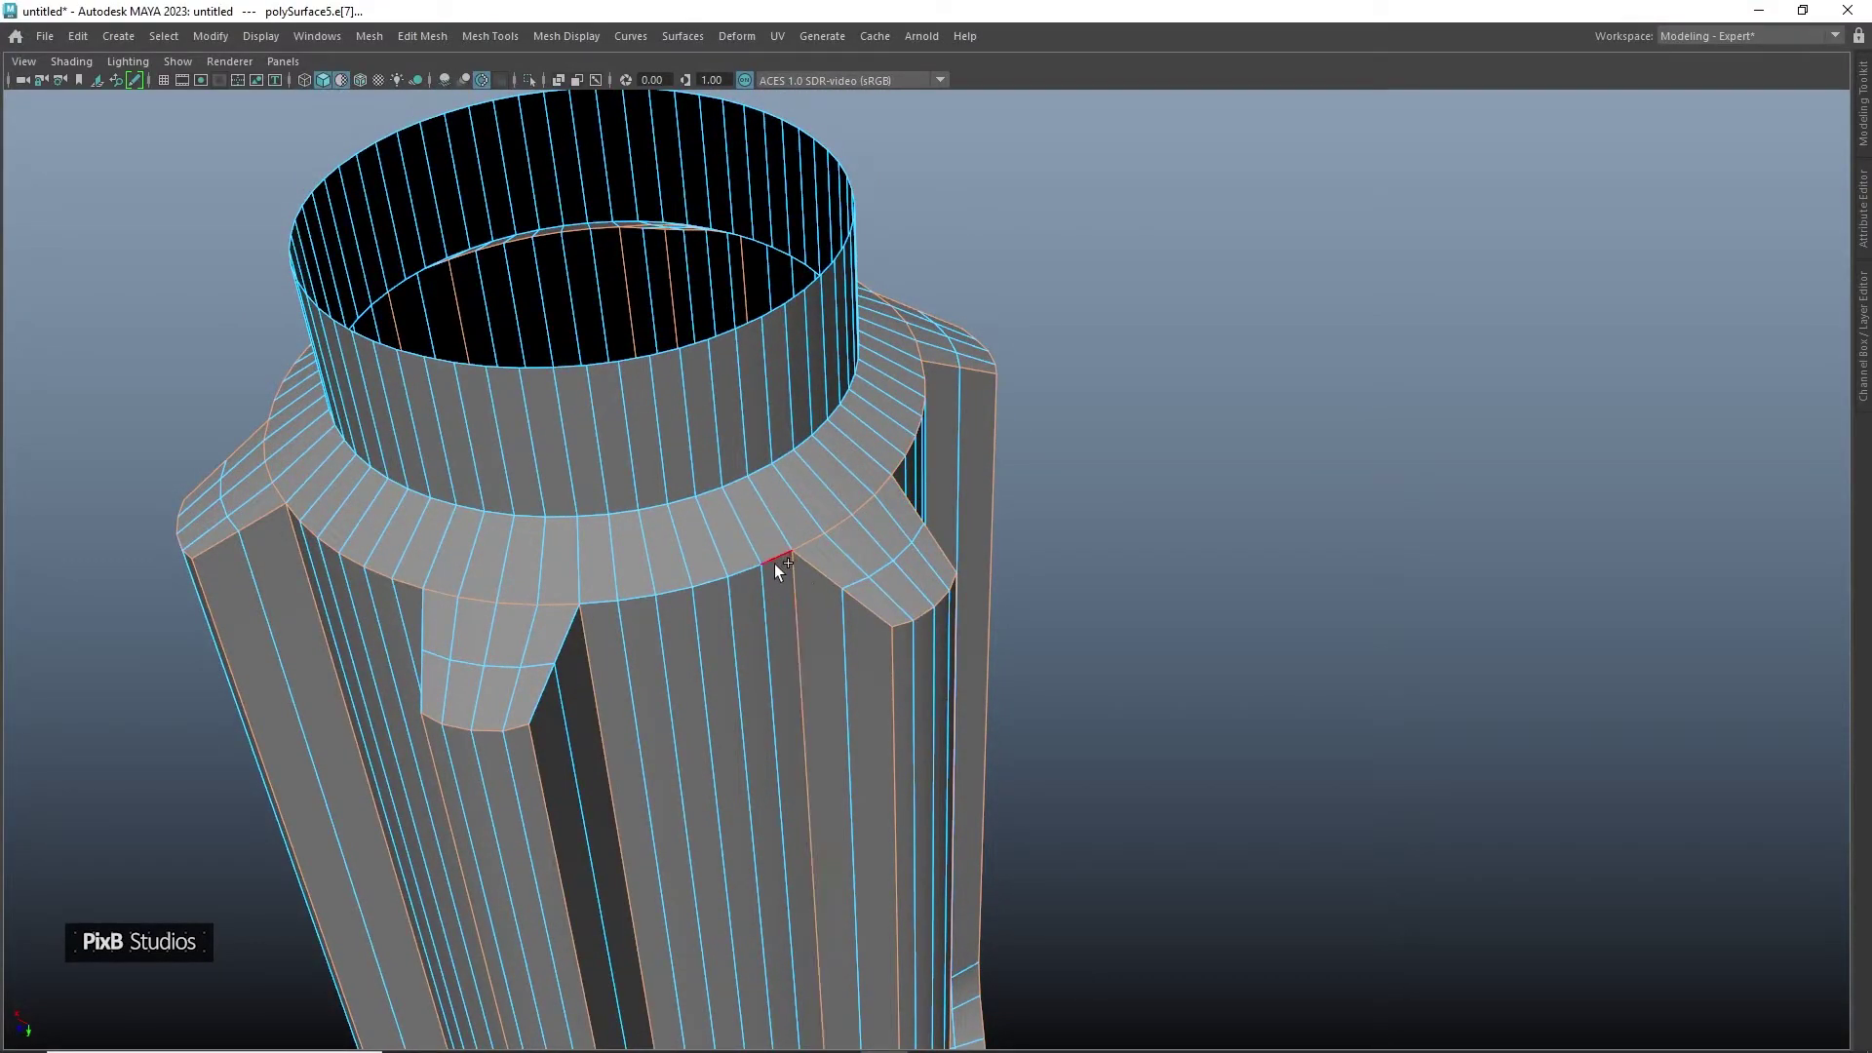
alt+drag(741, 558, 827, 494)
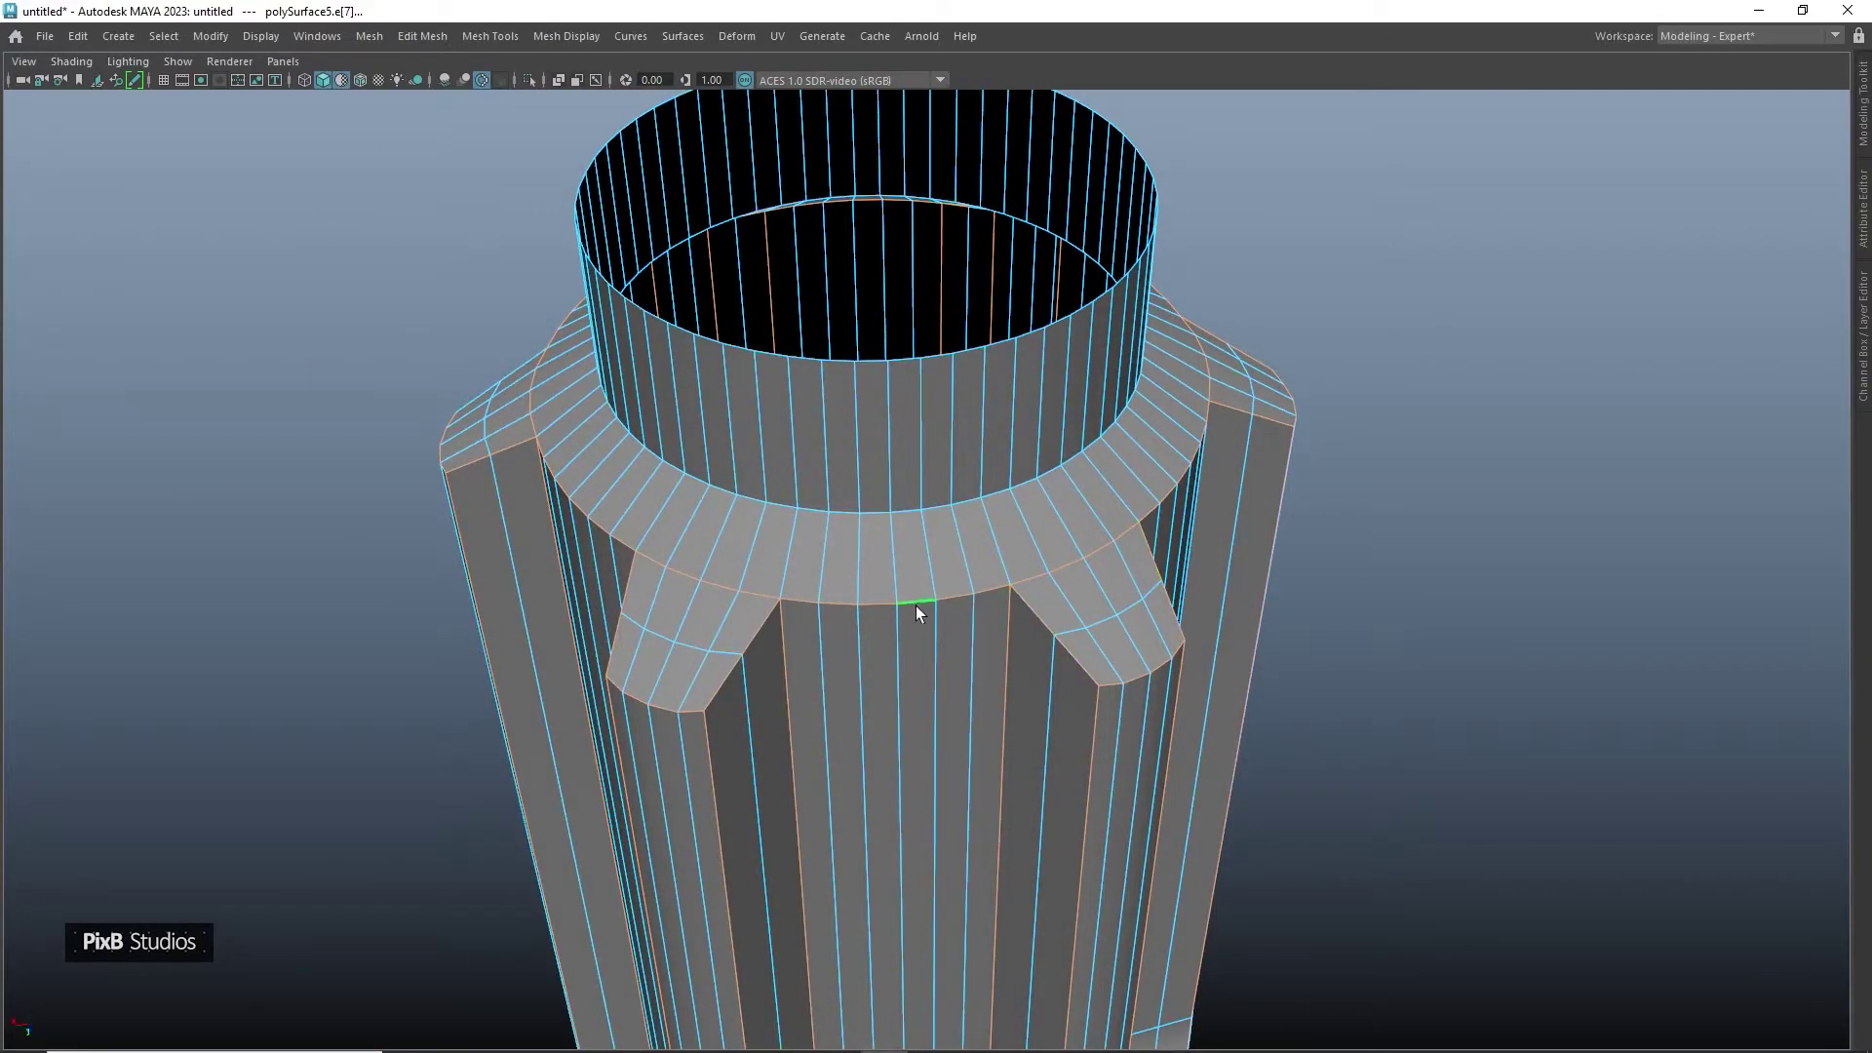
alt+drag(918, 606, 961, 612)
Compare the smooth preview with the base mesh around the neck, ribs and arches
key(3)
scroll(962, 613, down, 3)
alt+drag(878, 547, 967, 558)
key(1)
alt+drag(1114, 622, 1176, 569)
key(3)
alt+drag(899, 513, 968, 510)
key(1)
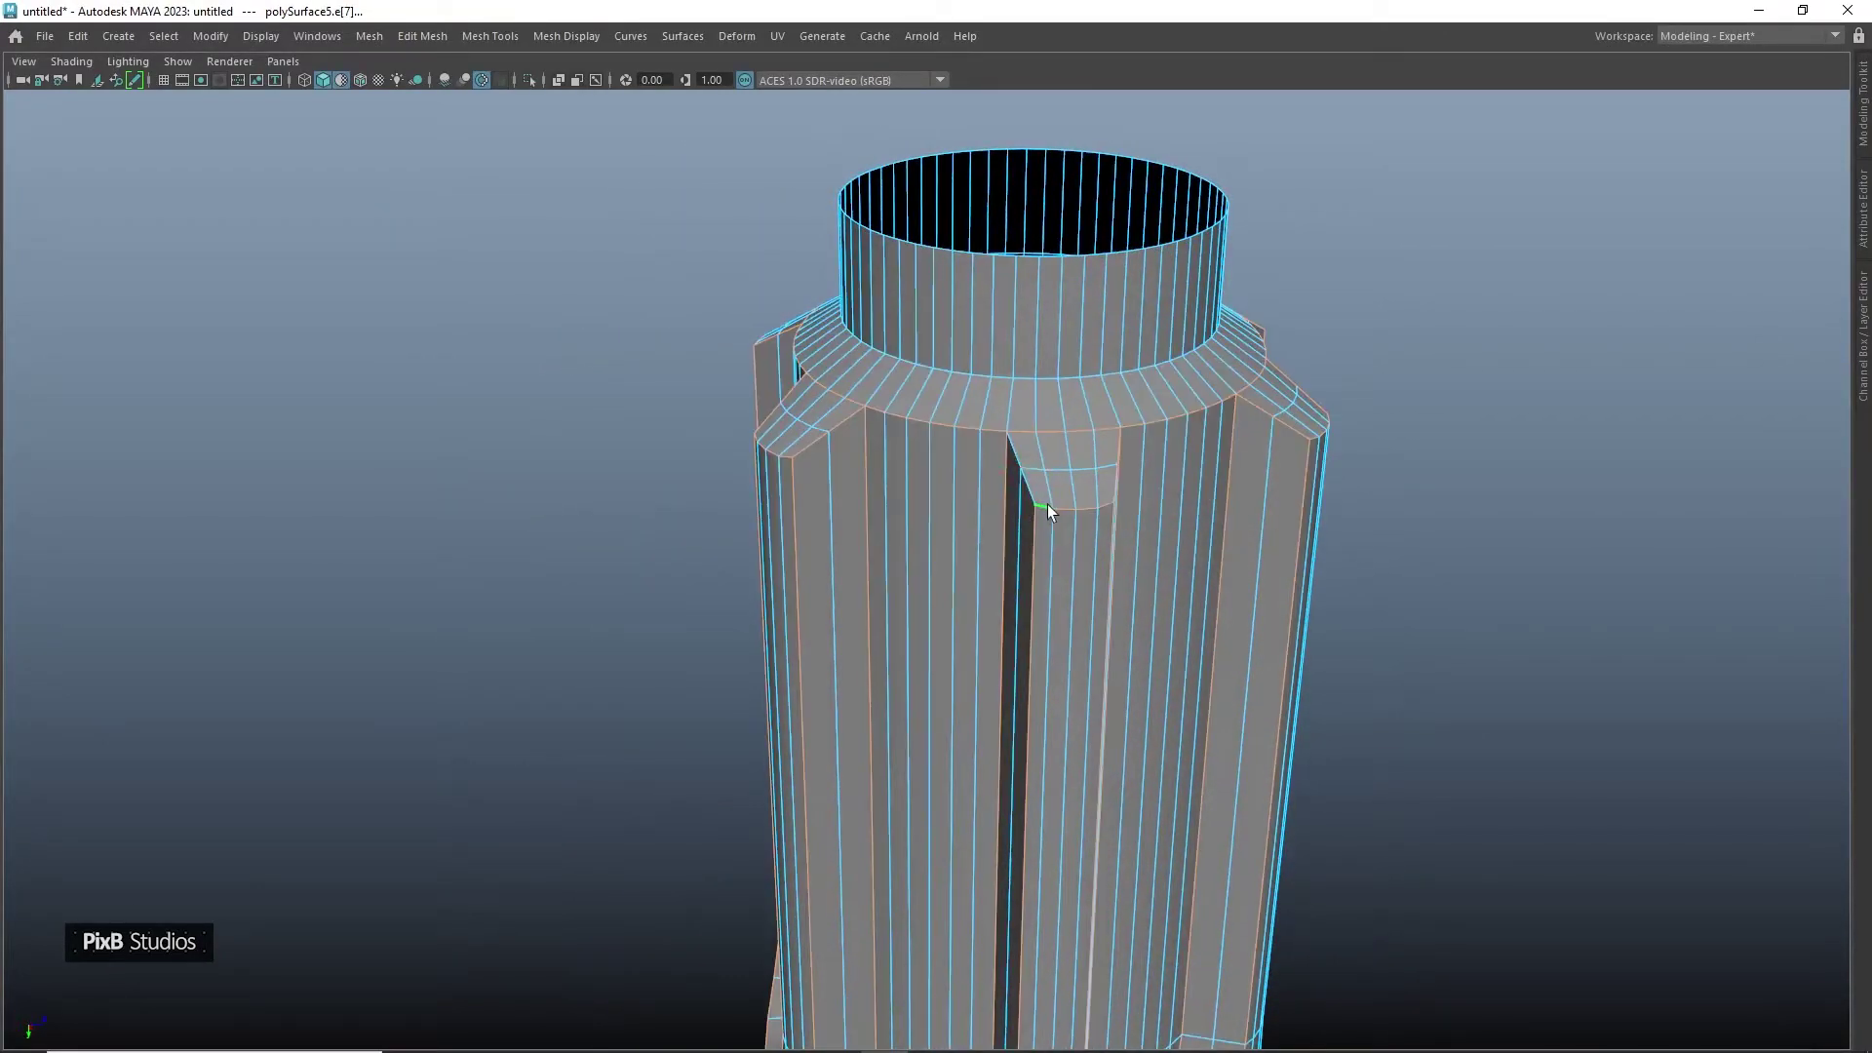
key(3)
alt+drag(877, 500, 834, 624)
key(1)
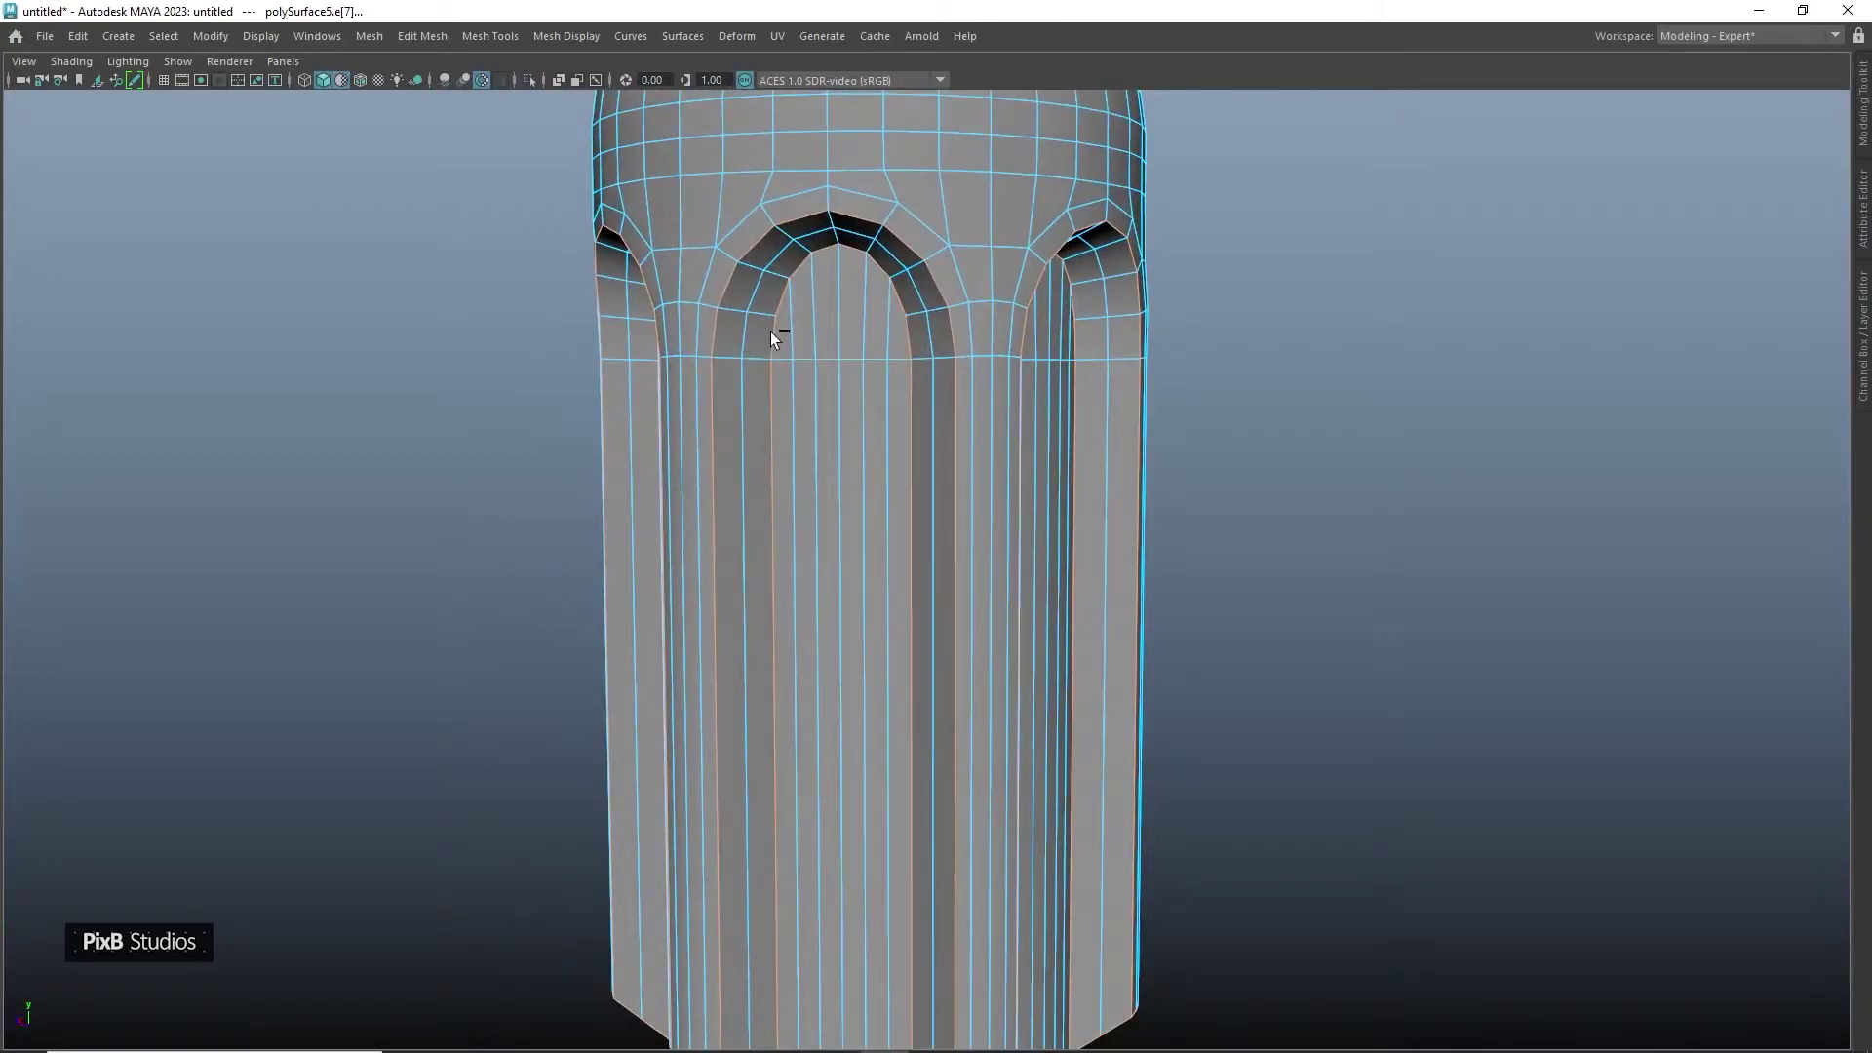
Bevel the selected rib, arch and neck ring edges with 2 segments and return to object selection
key(ctrl+b)
alt+drag(784, 388, 777, 338)
alt+right_drag(777, 337, 951, 487)
alt+middle_drag(951, 487, 906, 400)
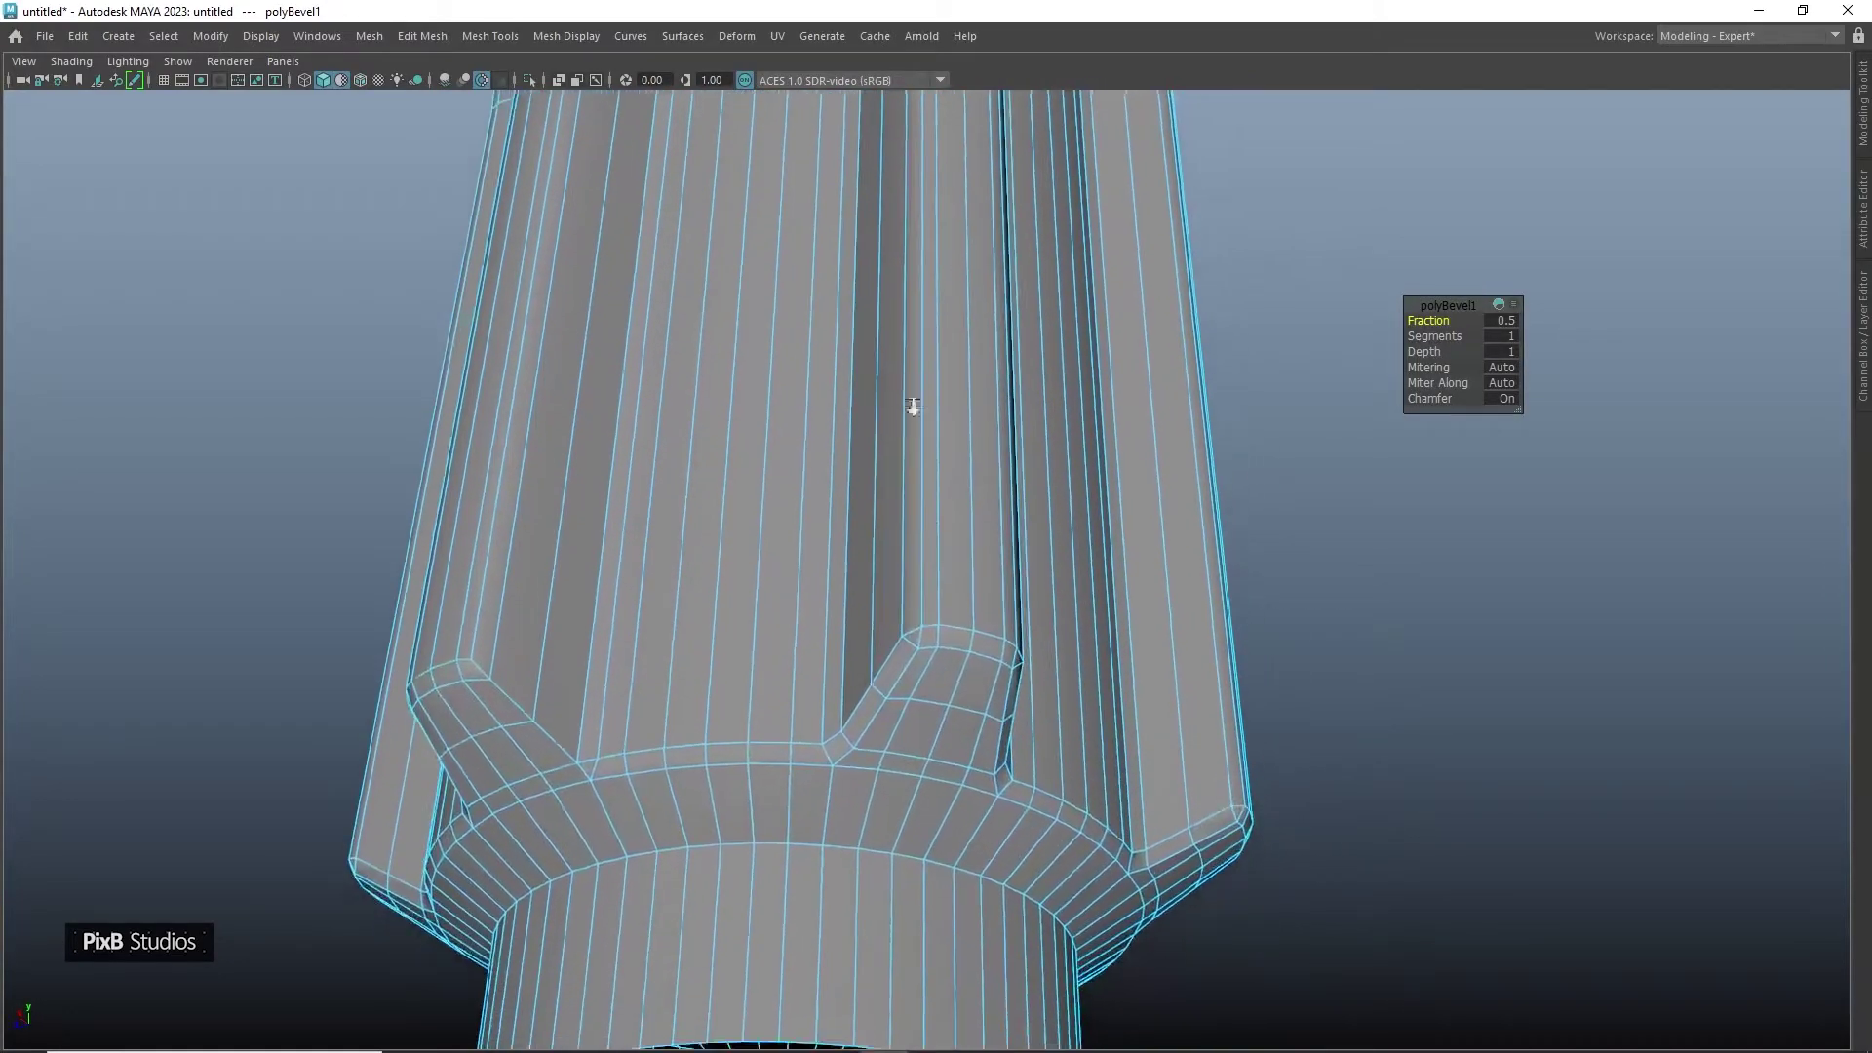
alt+right_drag(907, 401, 960, 415)
drag(1427, 335, 1443, 335)
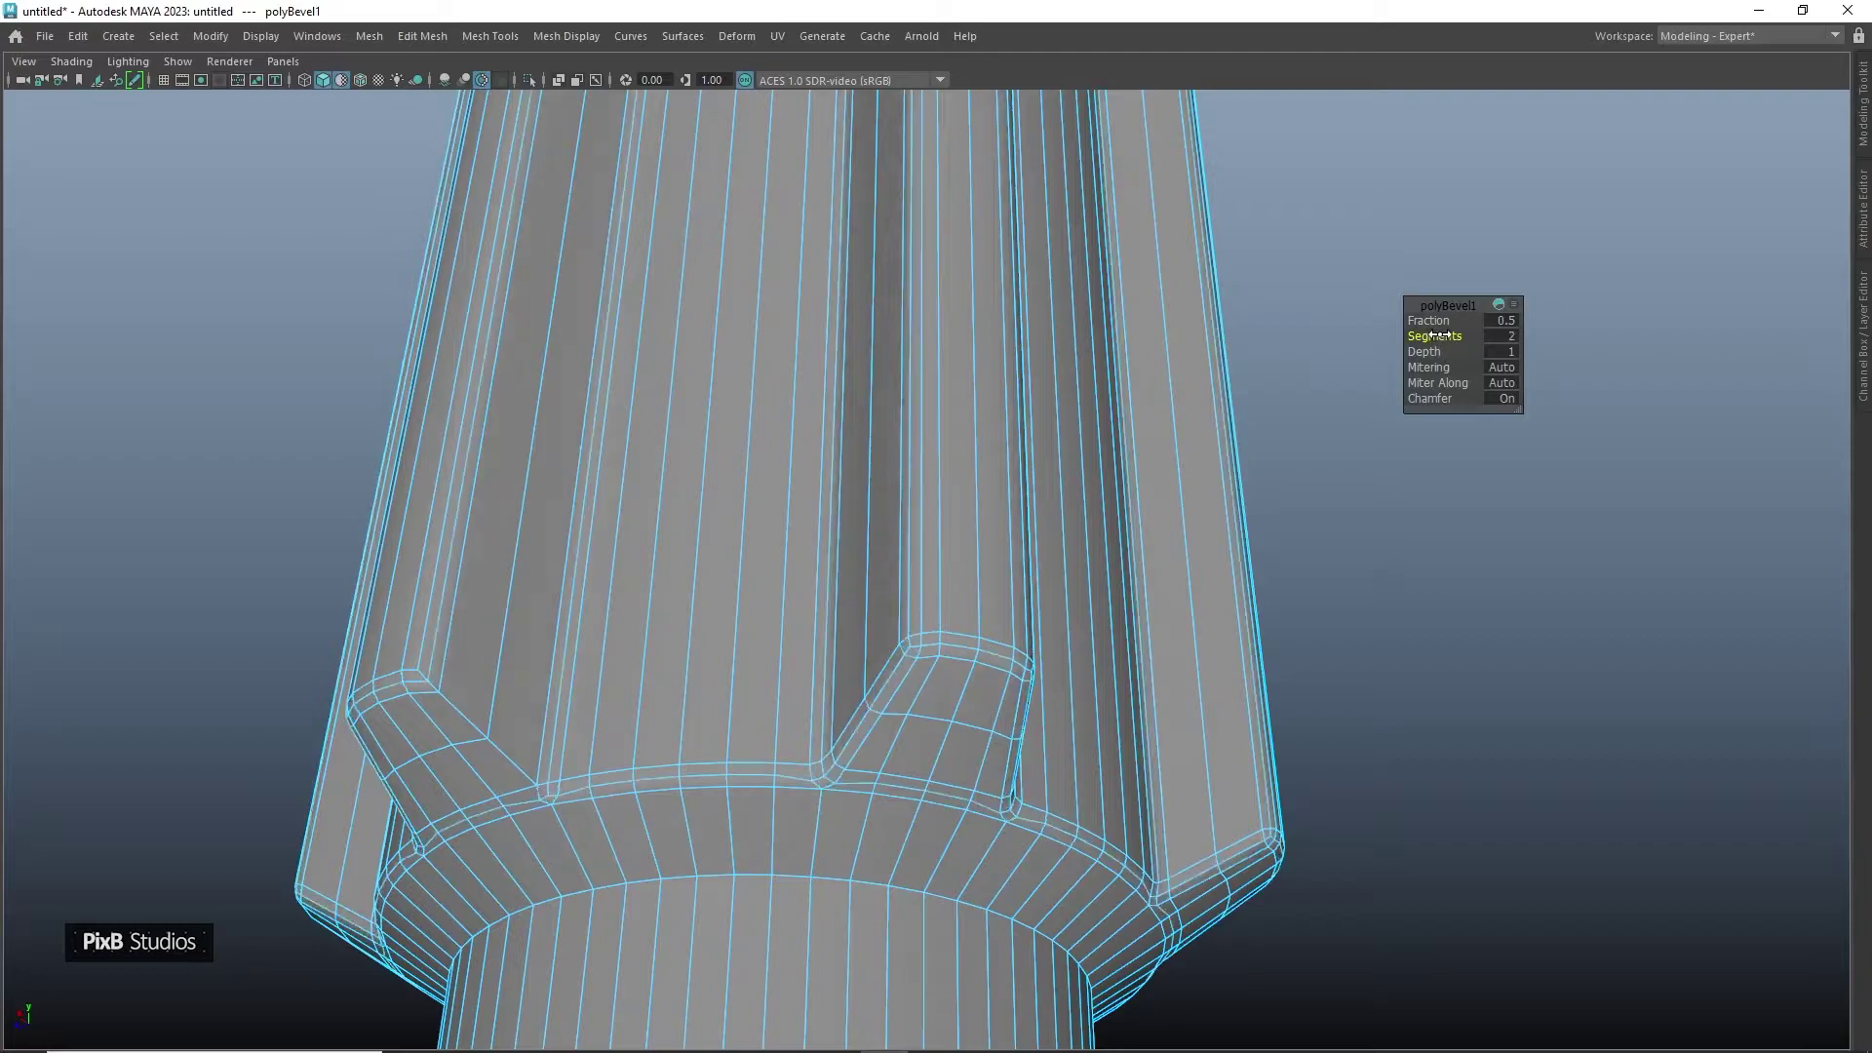
right_drag(894, 585, 1004, 509)
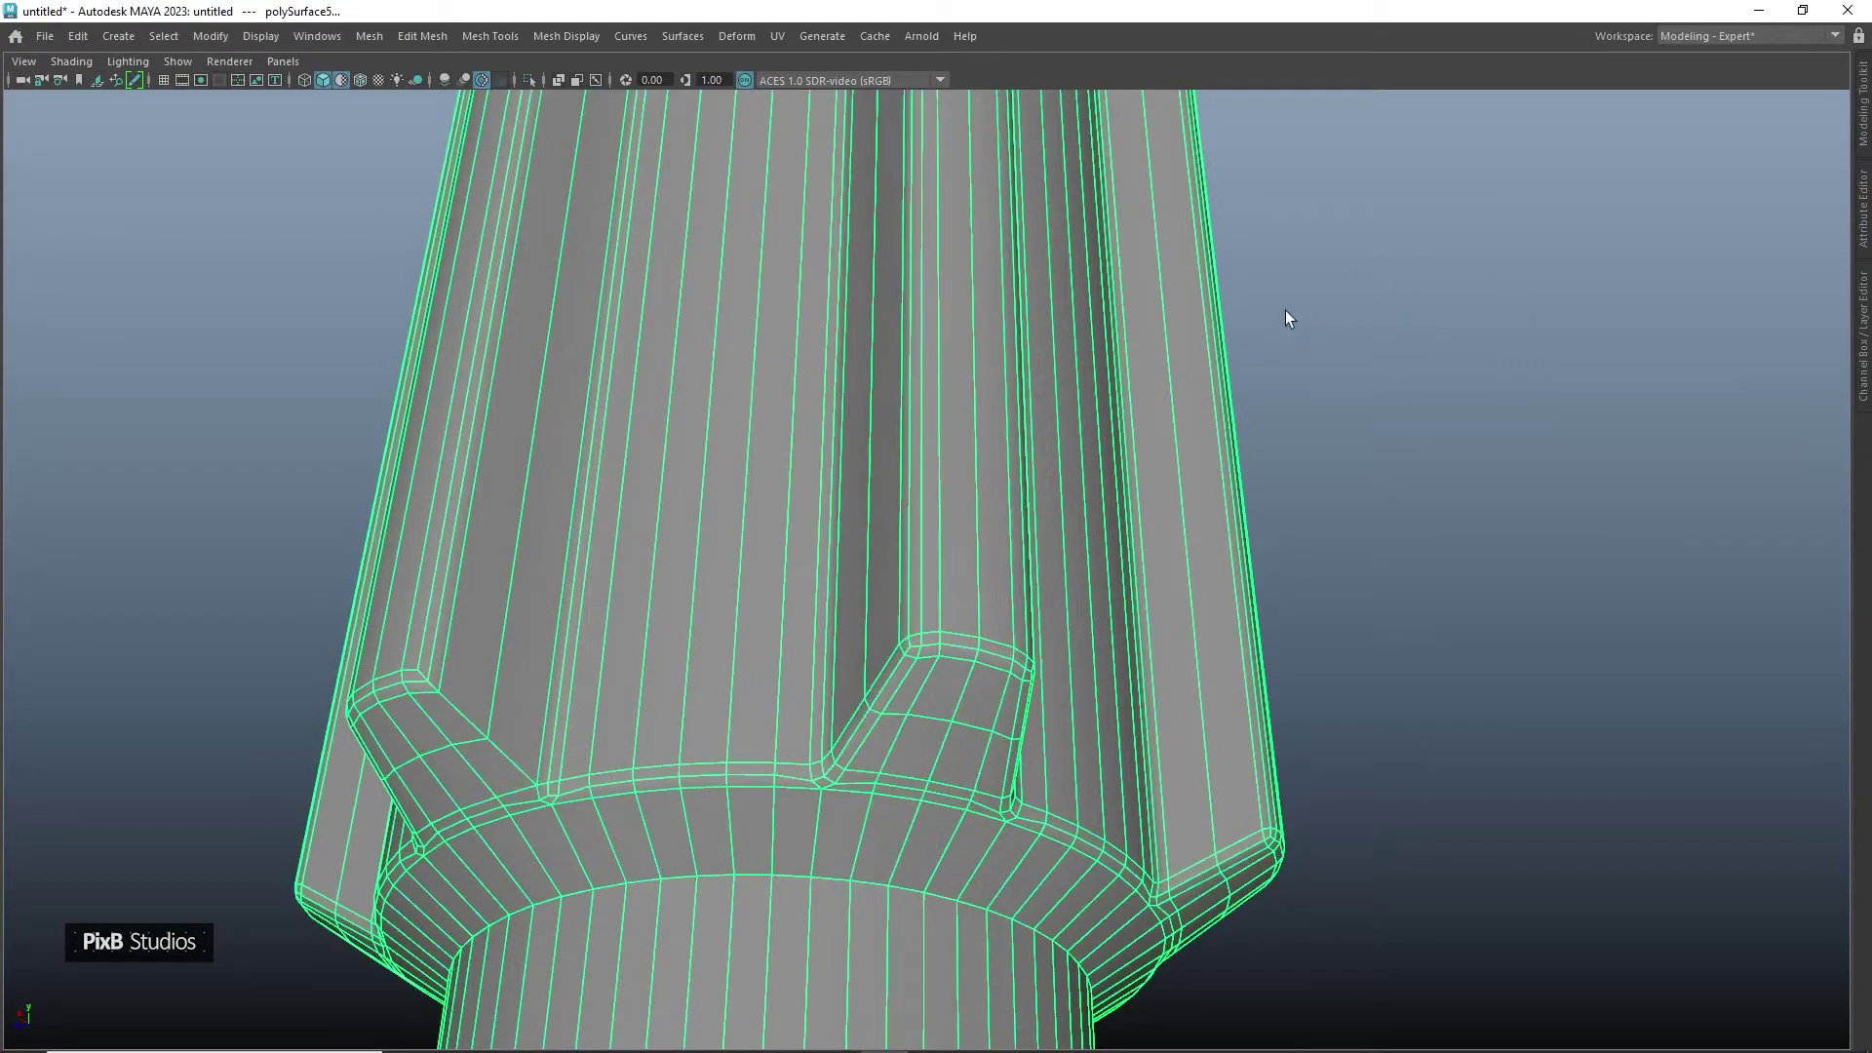
Examine the smooth preview and the base mesh around the neck, shoulder and beveled rib ends
key(3)
click(1406, 291)
alt+right_drag(1406, 291, 1237, 347)
alt+drag(1237, 347, 1175, 414)
alt+drag(1020, 575, 911, 468)
scroll(952, 464, up, 3)
click(951, 464)
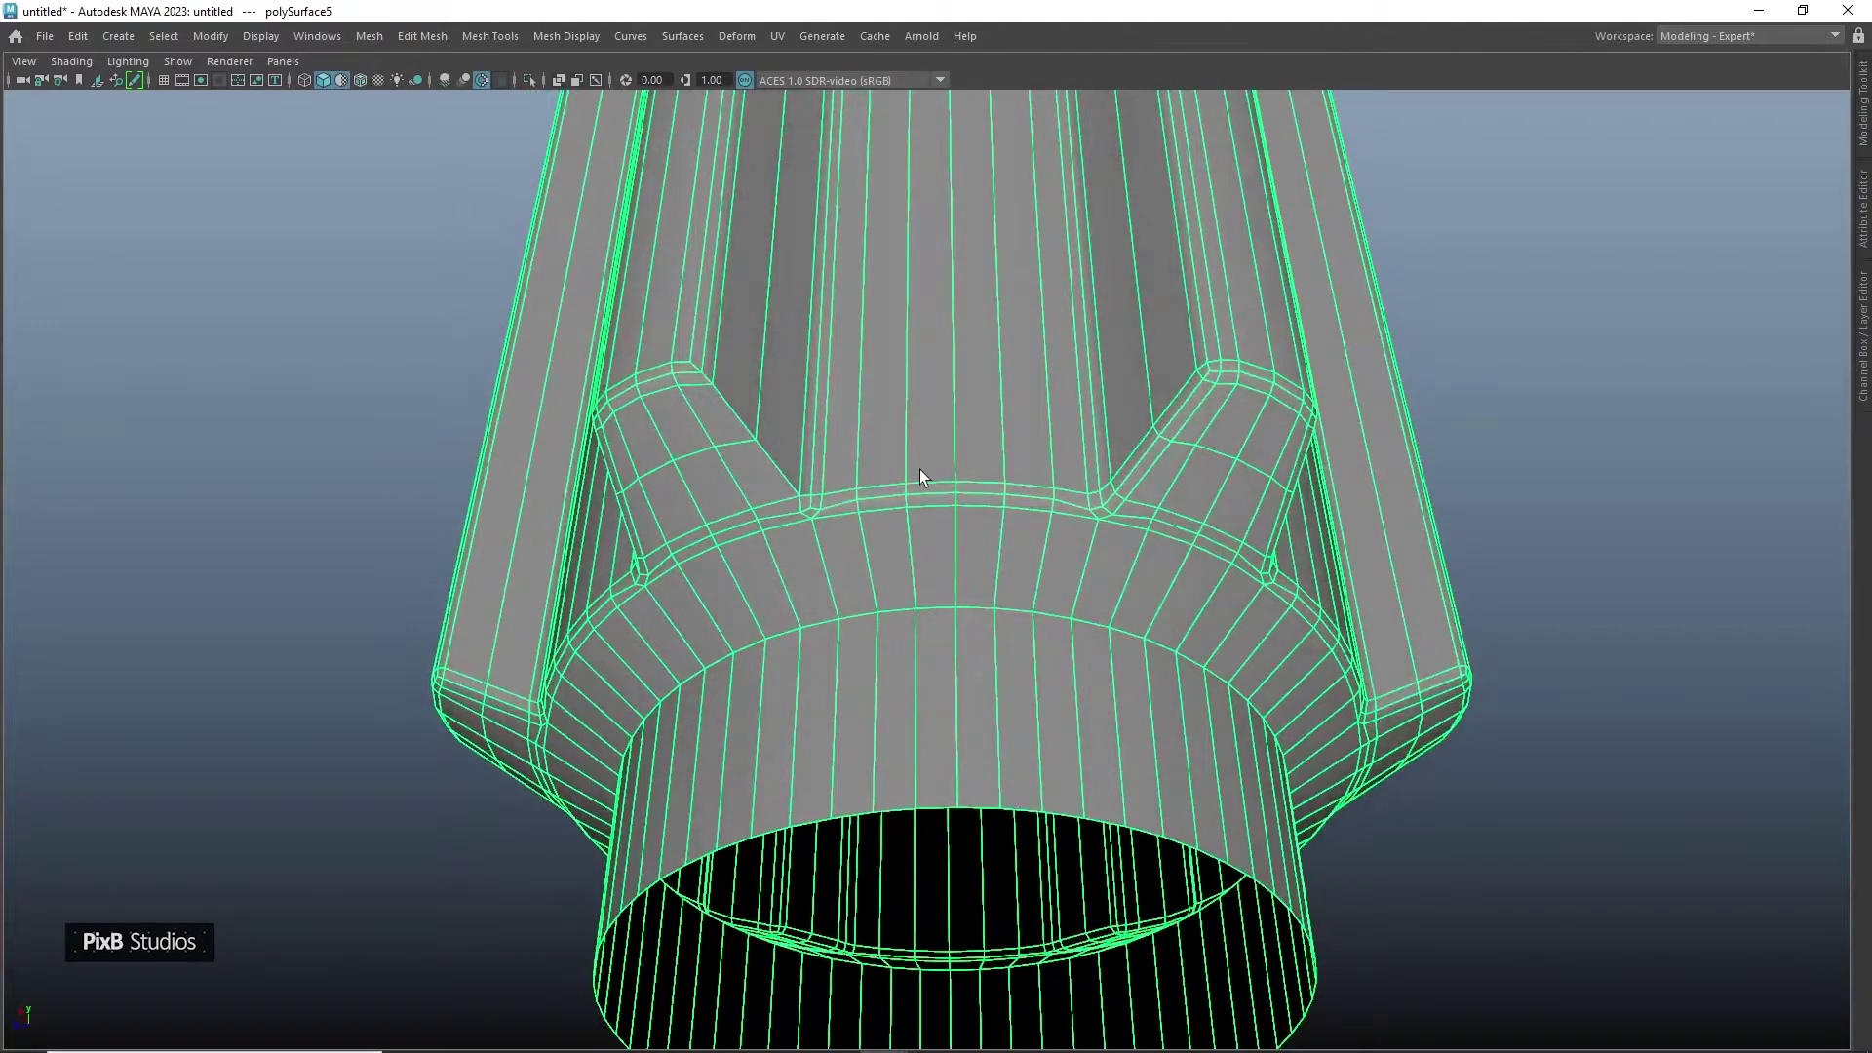
Undo the last bevel and bevel the rib, arch and neck ring edges again with fraction 0.5 and 2 segments
key(ctrl+z)
key(ctrl+z)
key(ctrl+z)
key(ctrl+z)
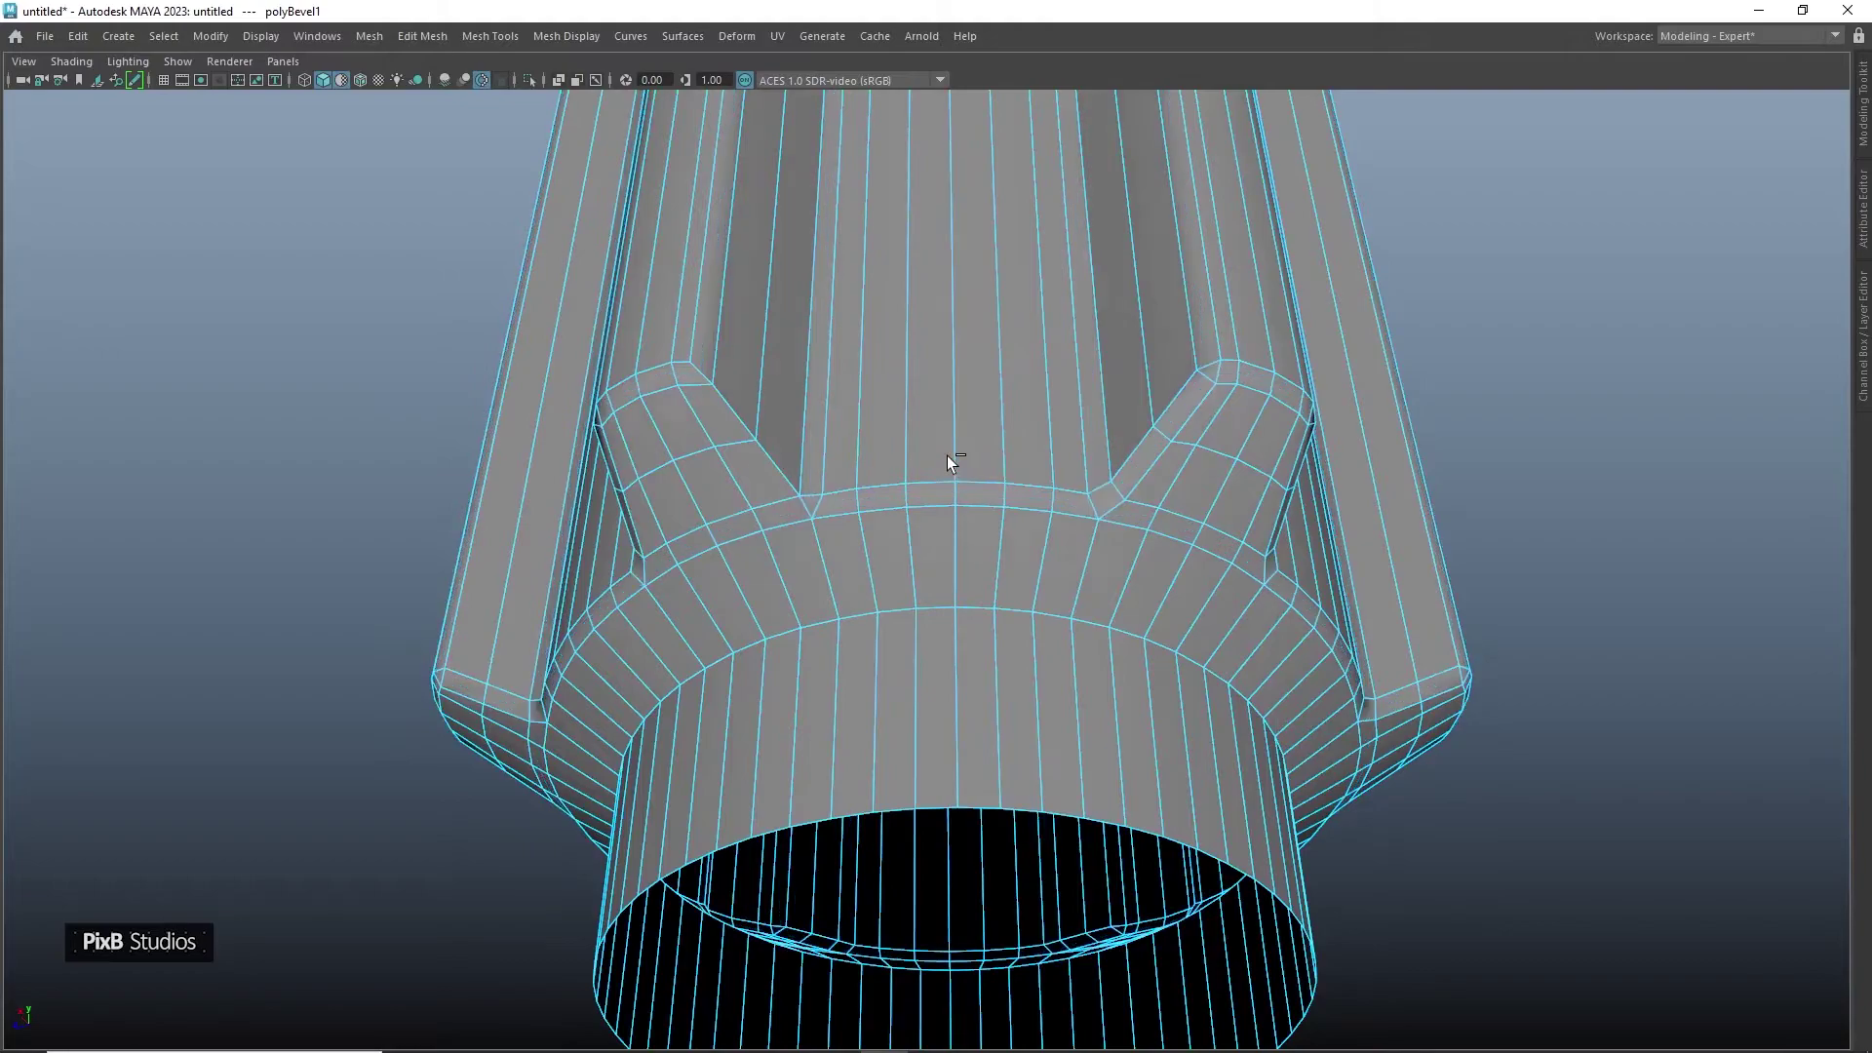
alt+drag(764, 523, 698, 518)
key(ctrl+b)
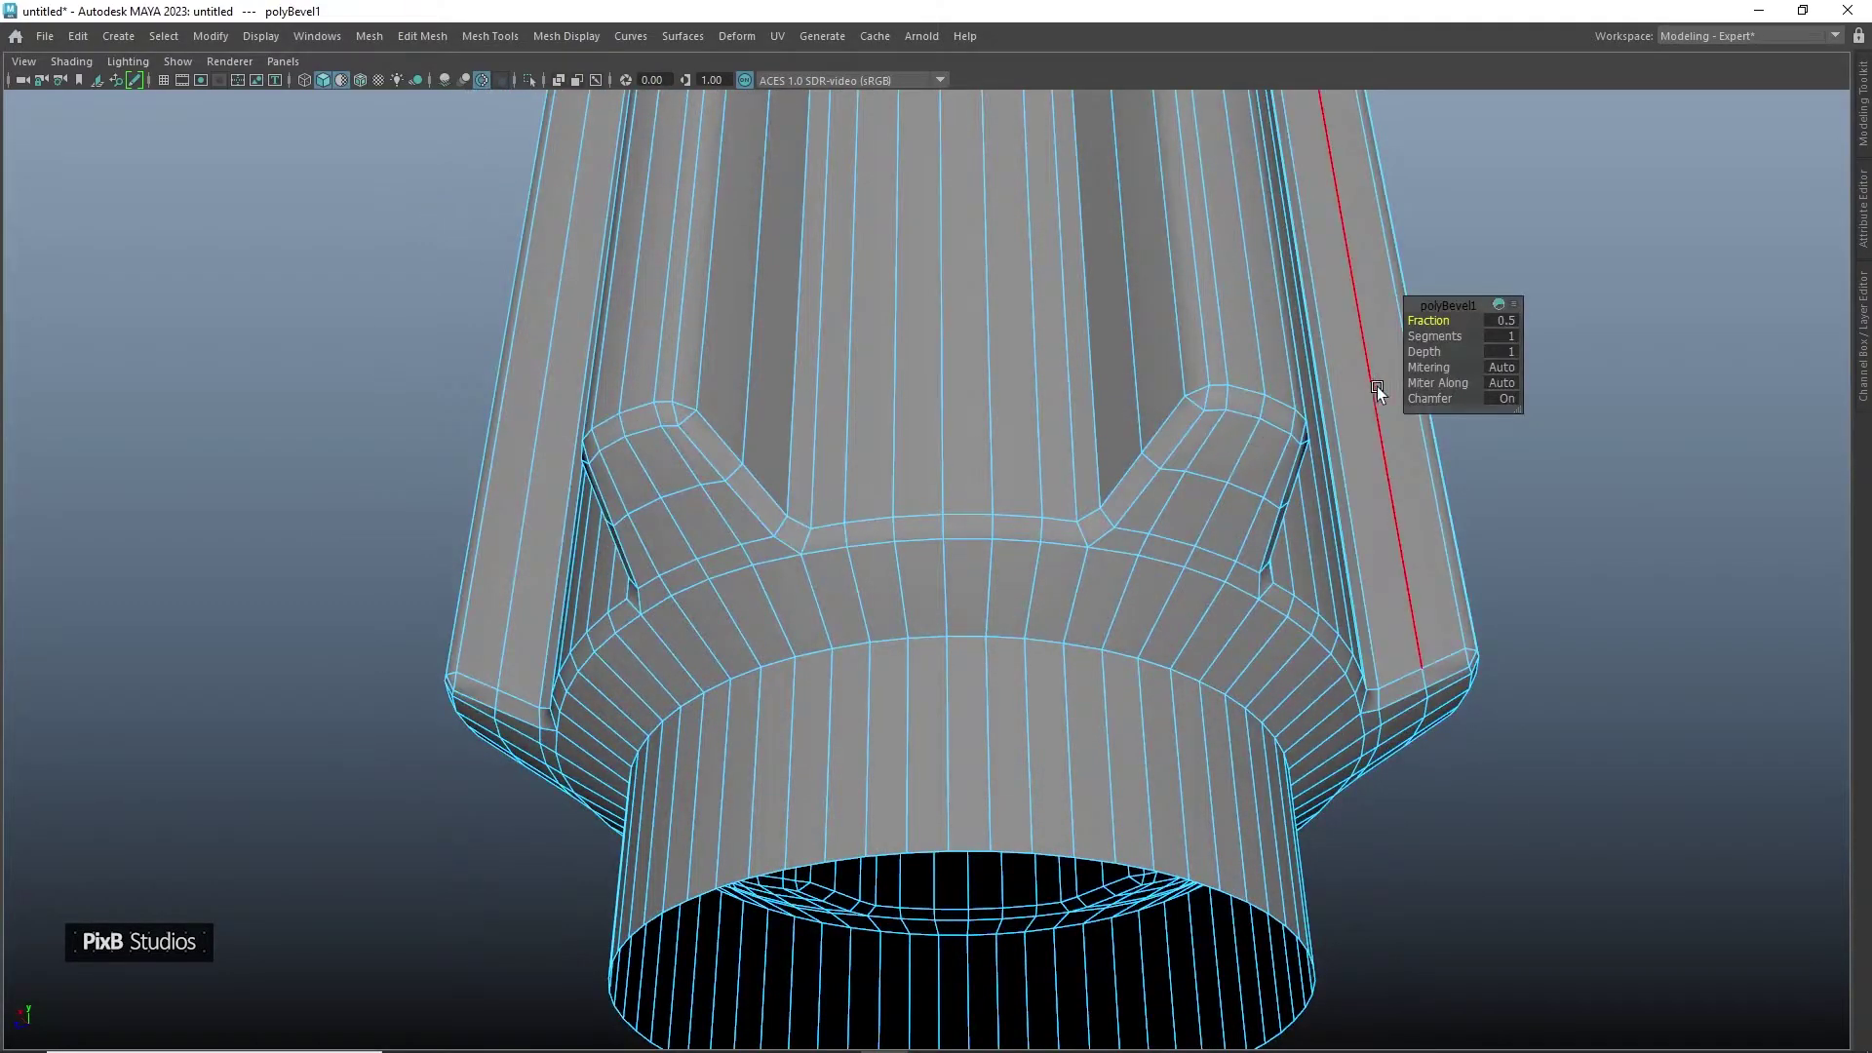
drag(1429, 336, 1438, 336)
mouse_move(1094, 497)
right_down()
mouse_move(1061, 507)
mouse_move(1094, 497)
right_up()
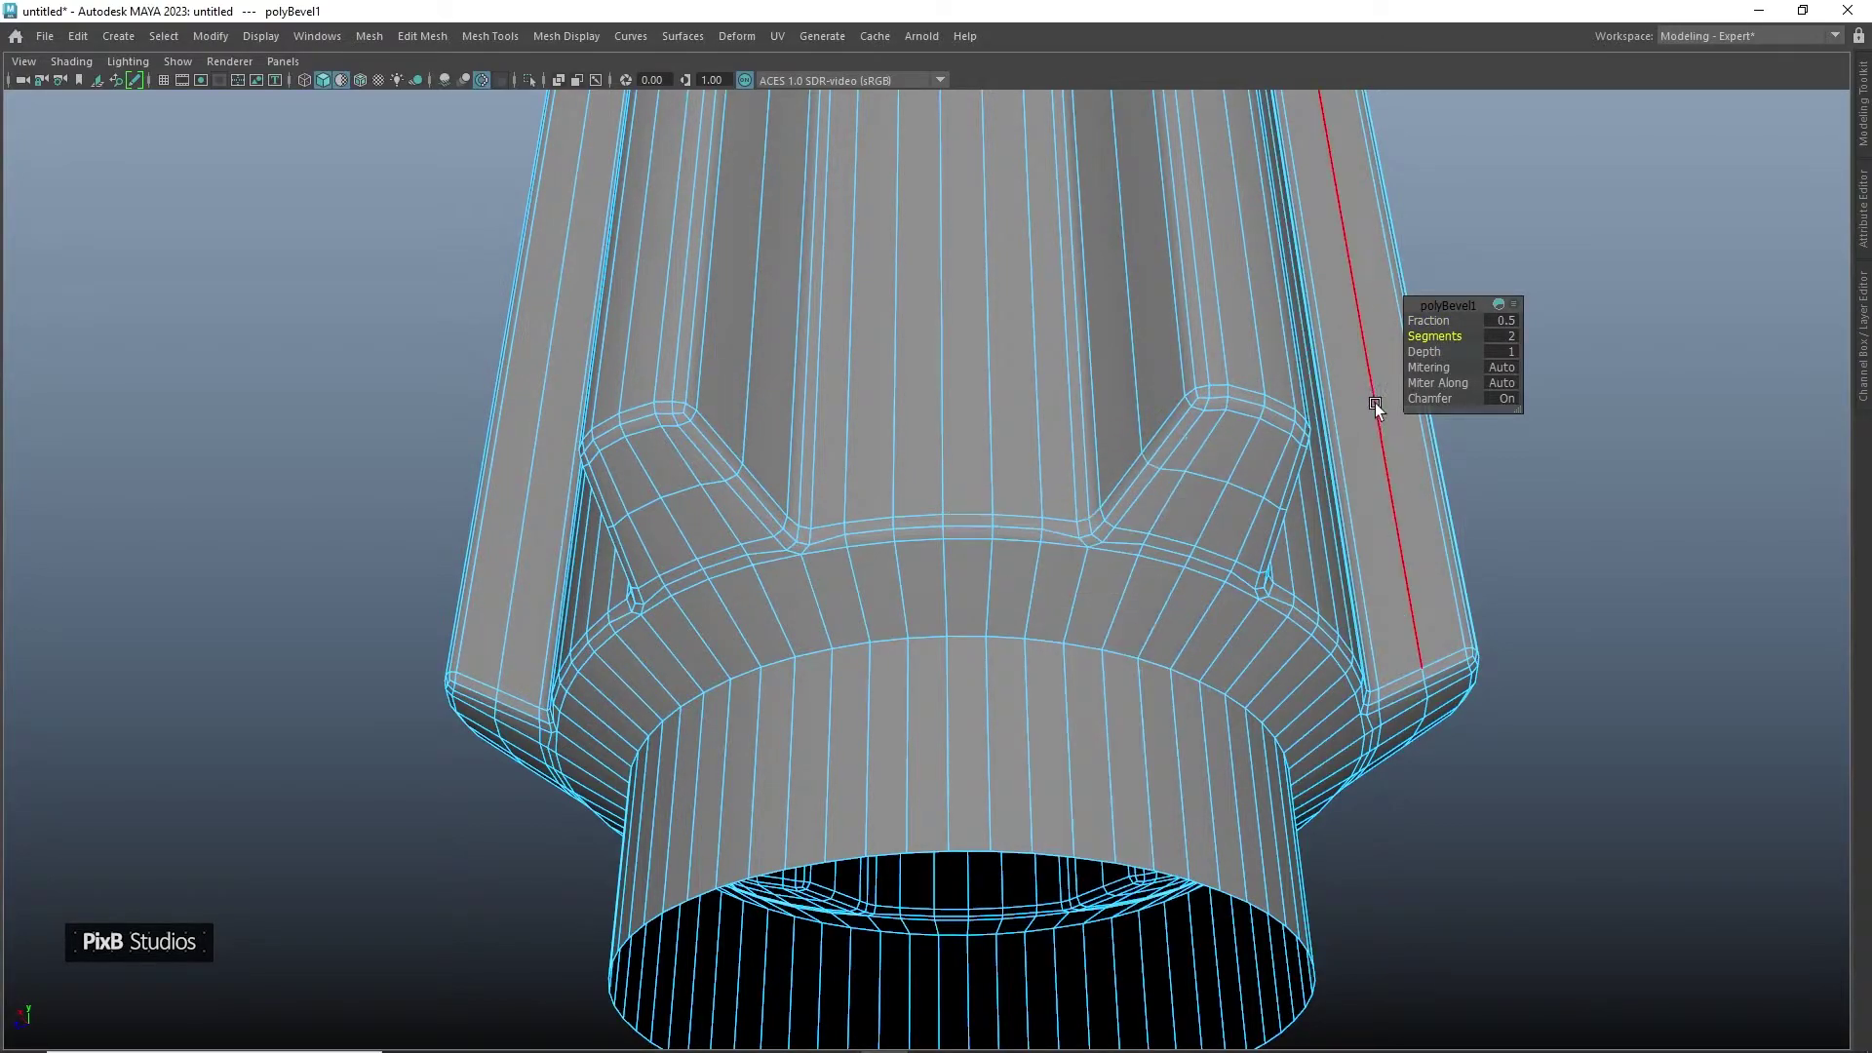
drag(1429, 398, 1121, 406)
right_drag(1132, 500, 1198, 459)
key(3)
click(1595, 367)
alt+right_drag(1595, 367, 1355, 398)
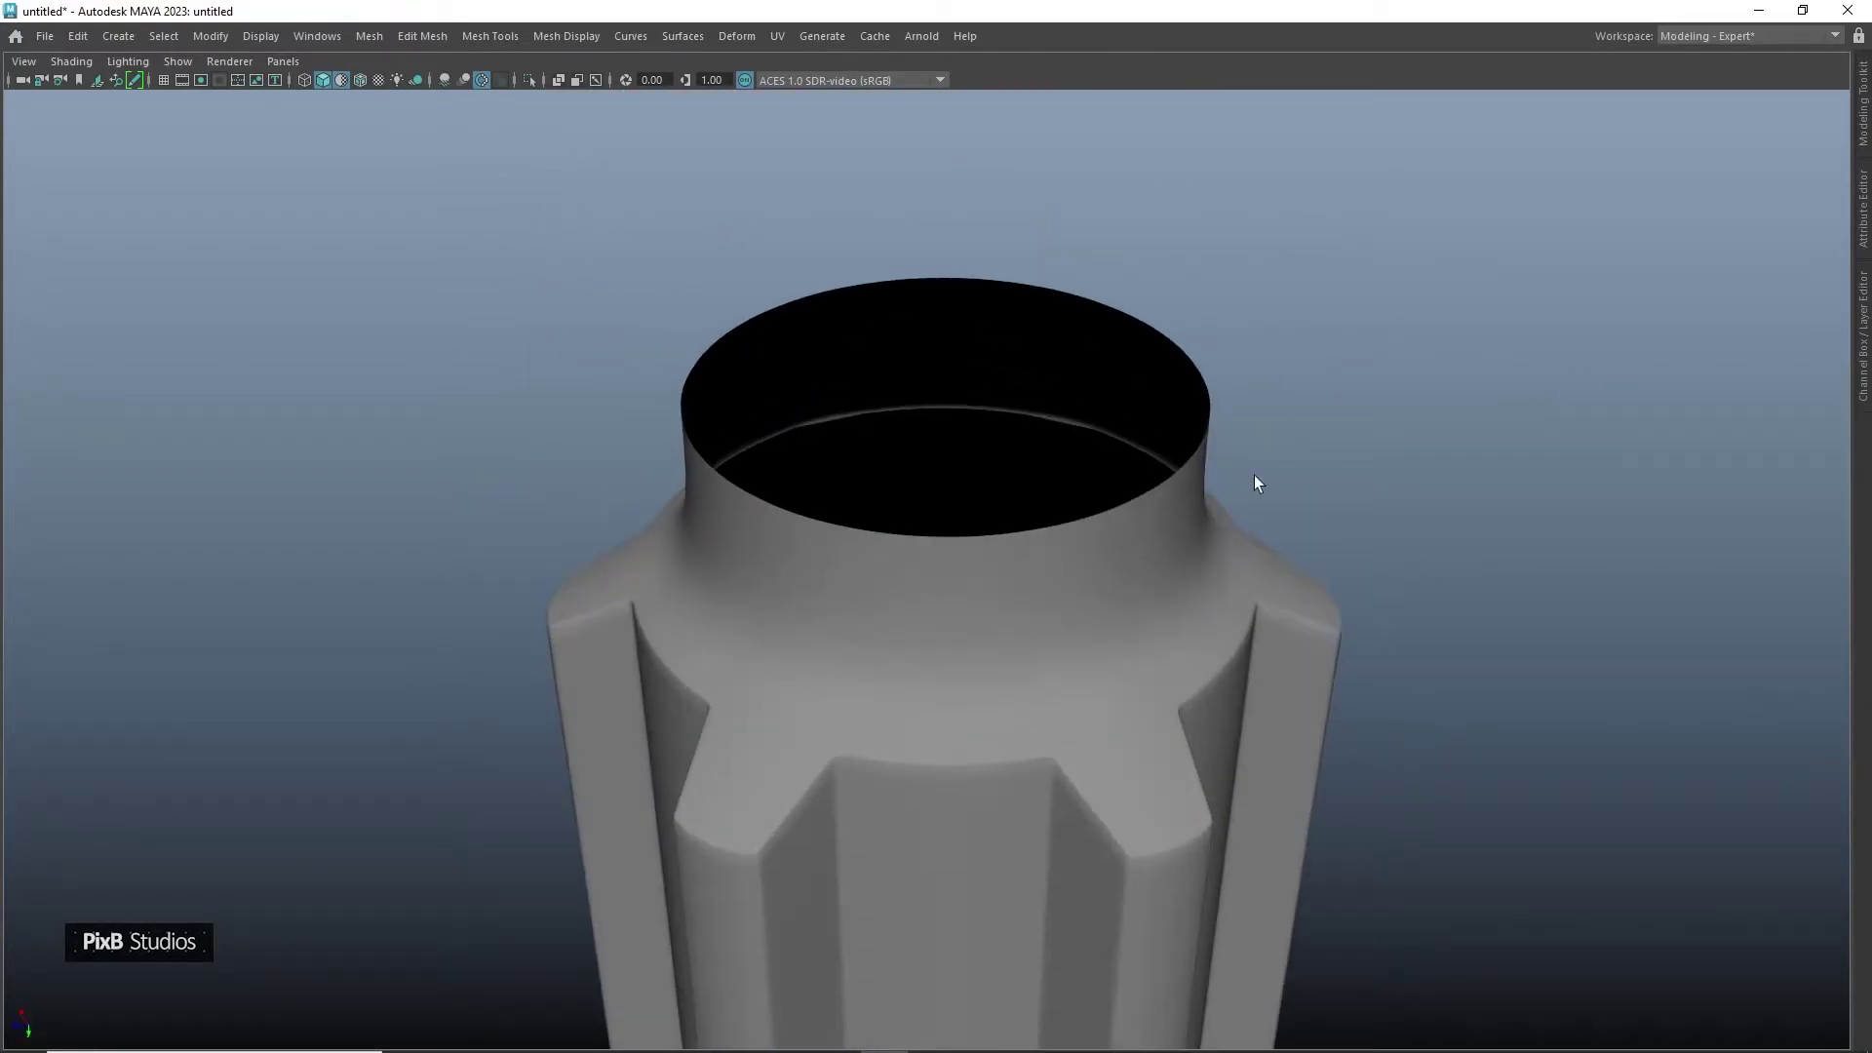
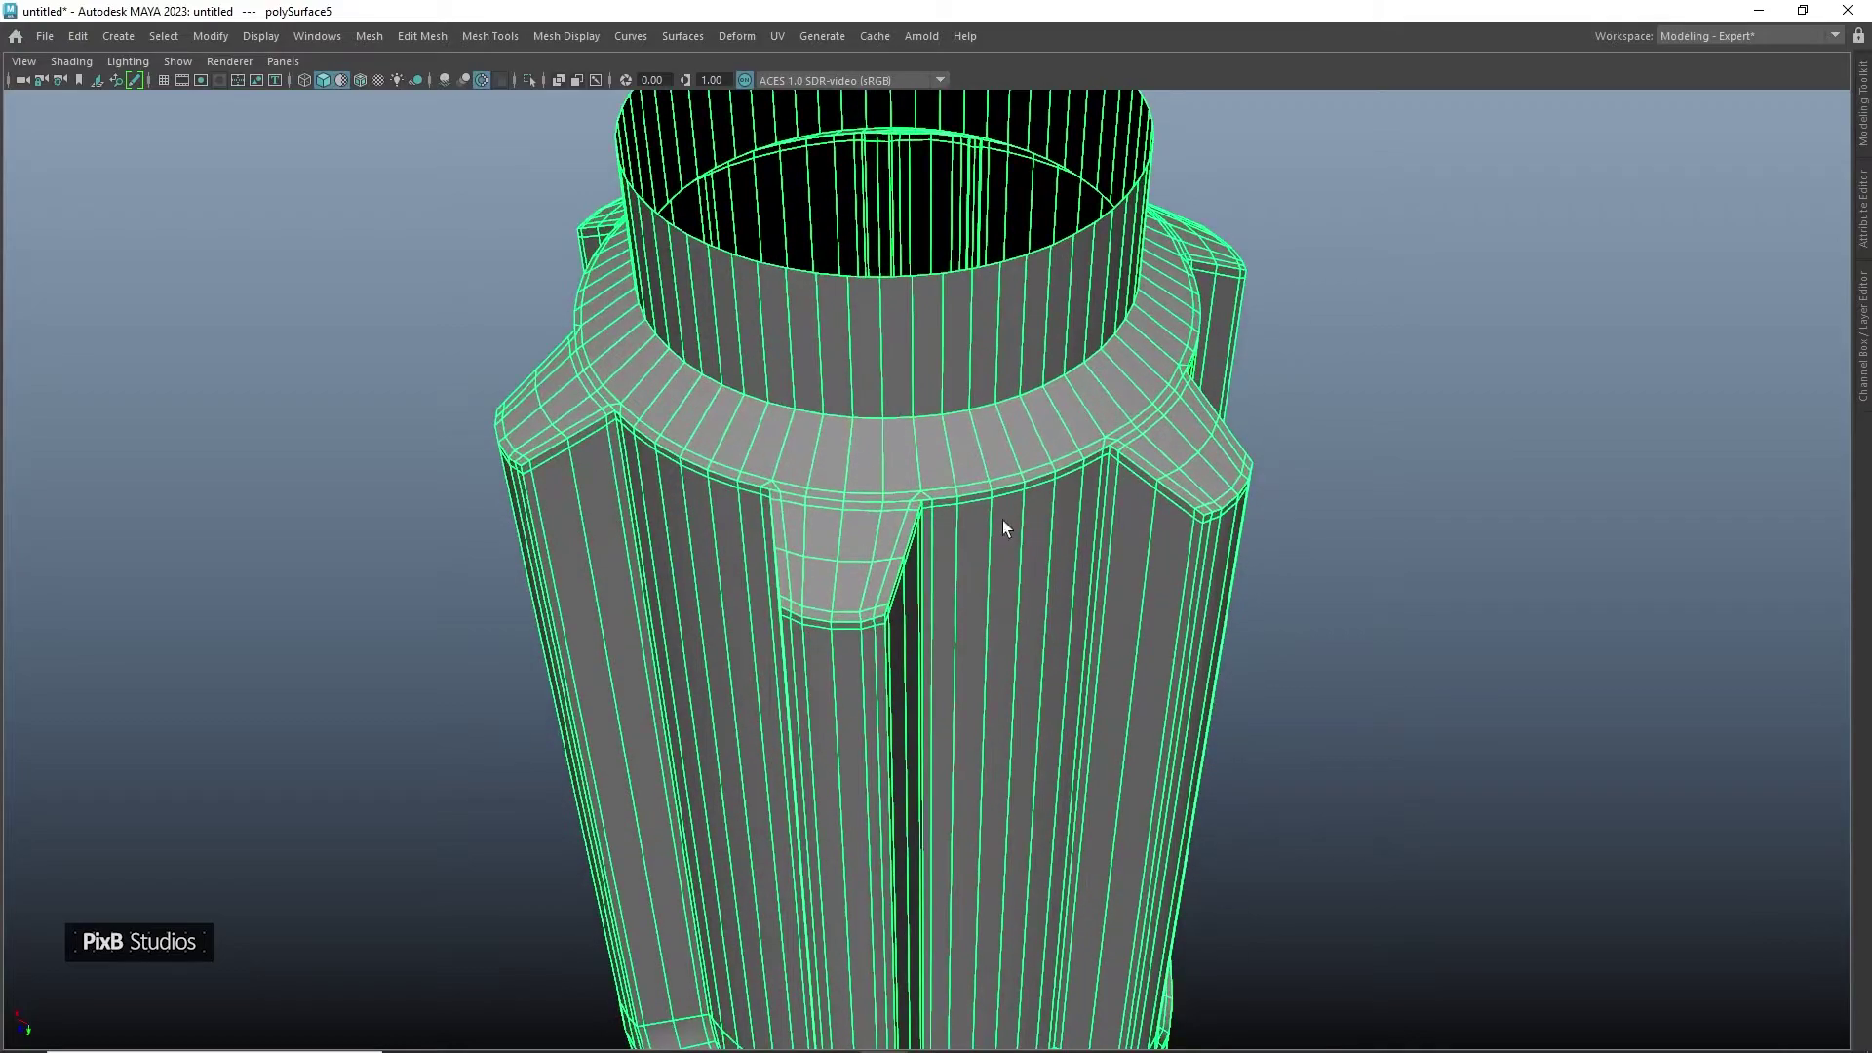
Circularize the neck's base edge loop and its open end loop, returning to object selection
key(F10)
double_click(975, 408)
shift+right_drag(990, 397, 962, 569)
alt+drag(962, 569, 972, 502)
double_click(918, 300)
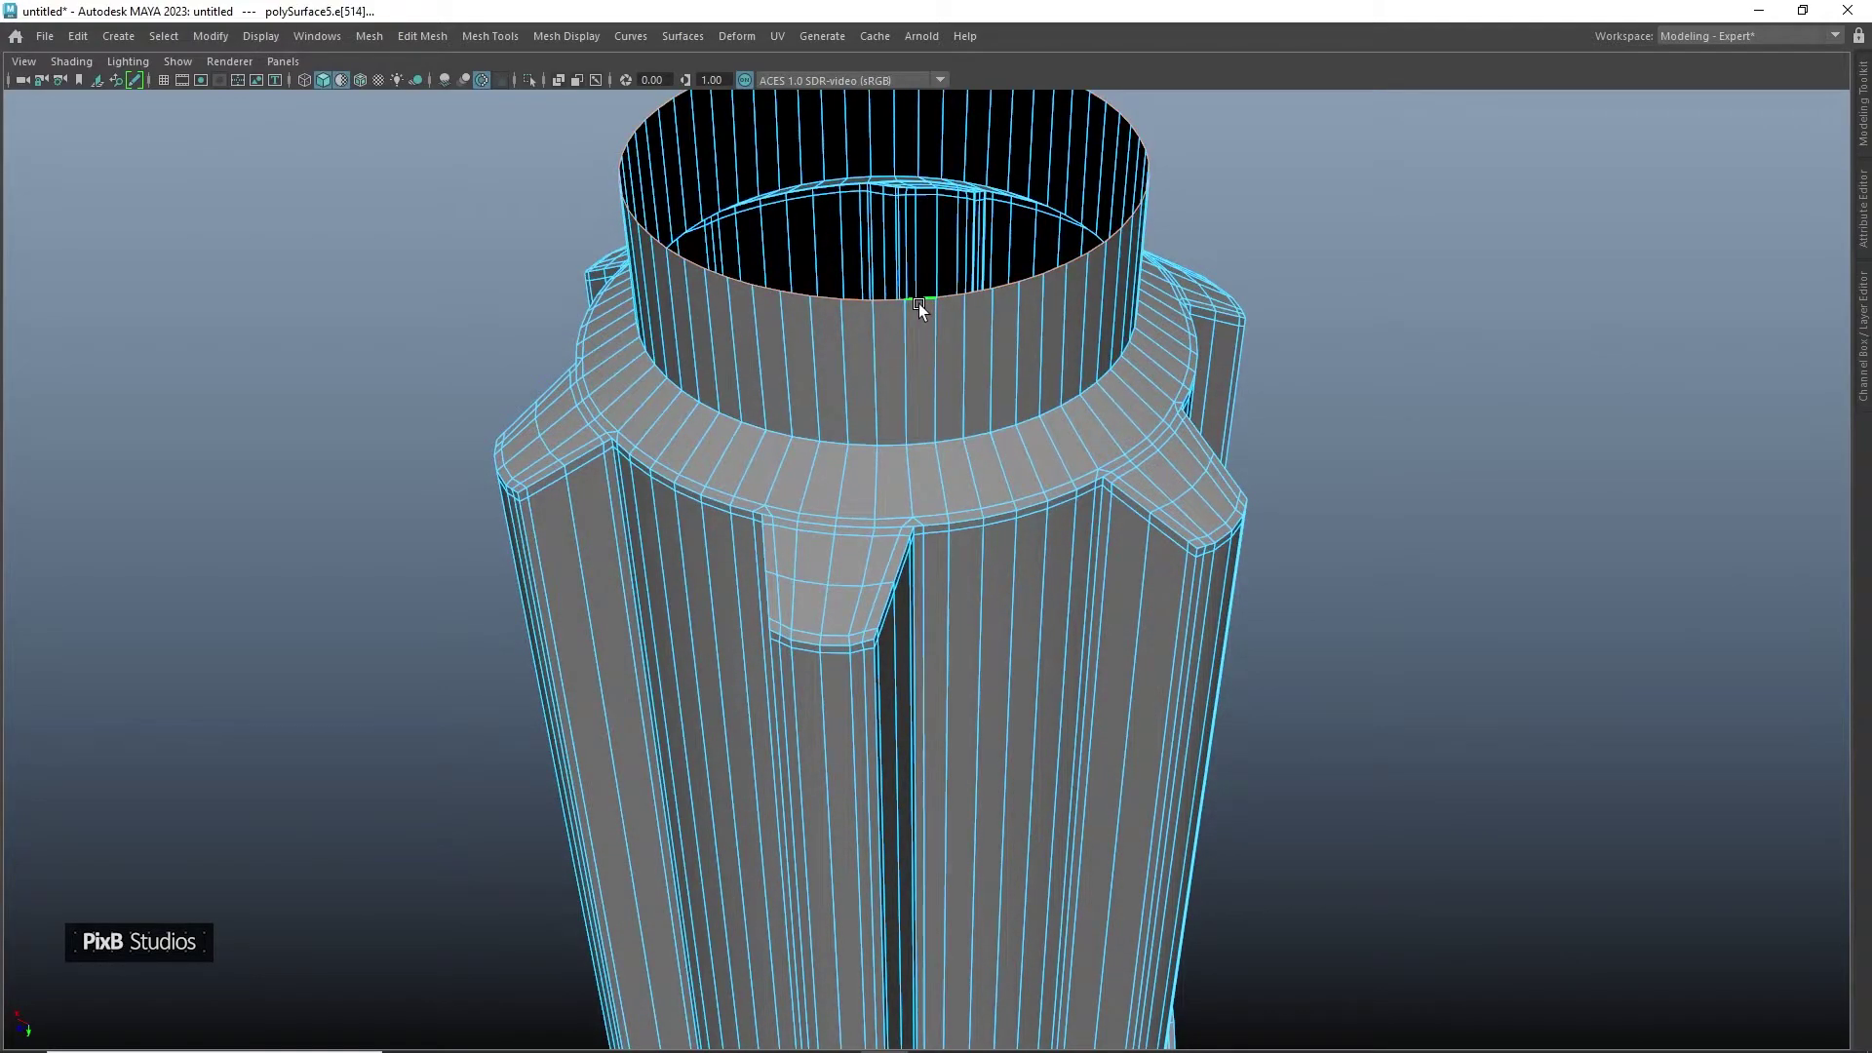
key(g)
mouse_move(980, 390)
alt+mouse_down()
mouse_move(993, 456)
mouse_move(1008, 366)
mouse_move(927, 363)
mouse_move(999, 390)
alt+mouse_up()
key(F8)
right_click(1083, 331)
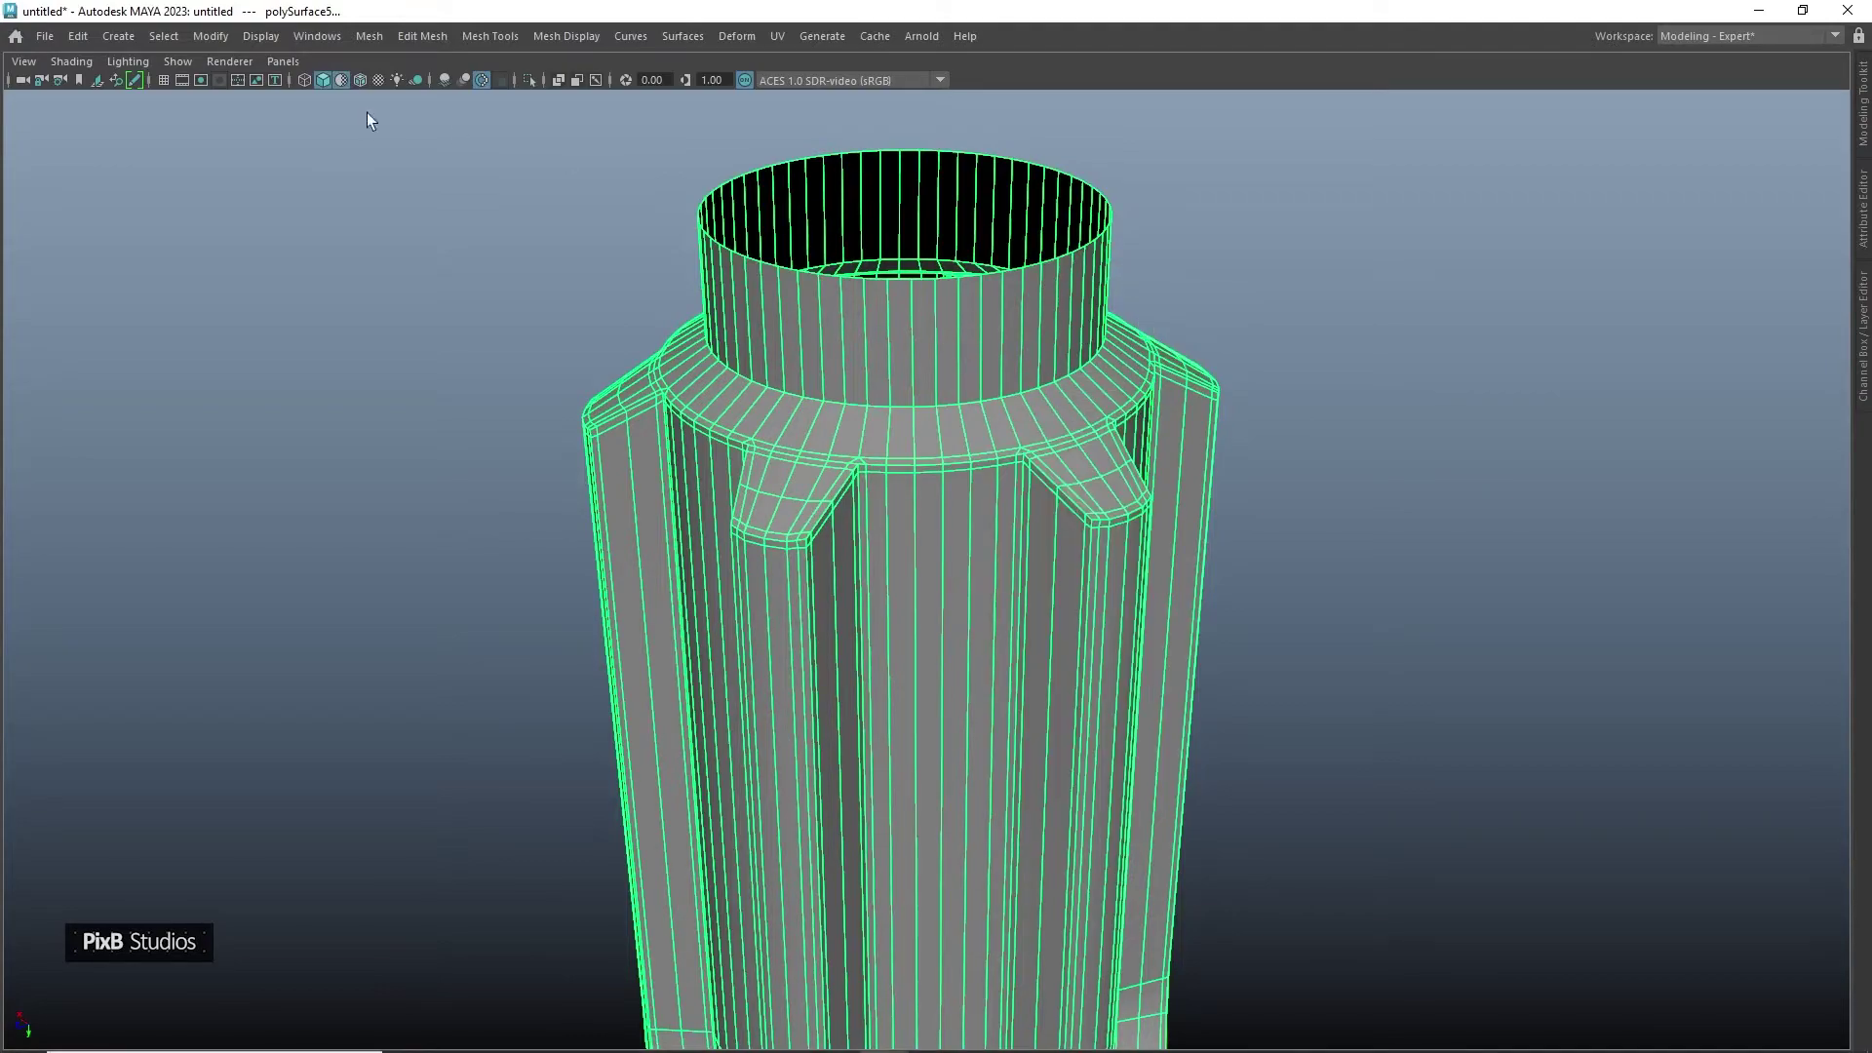
Inspect the shading of the shoulder and neck base up close, including in smooth preview
click(404, 243)
alt+drag(403, 244, 504, 264)
scroll(861, 570, up, 5)
alt+drag(863, 571, 807, 447)
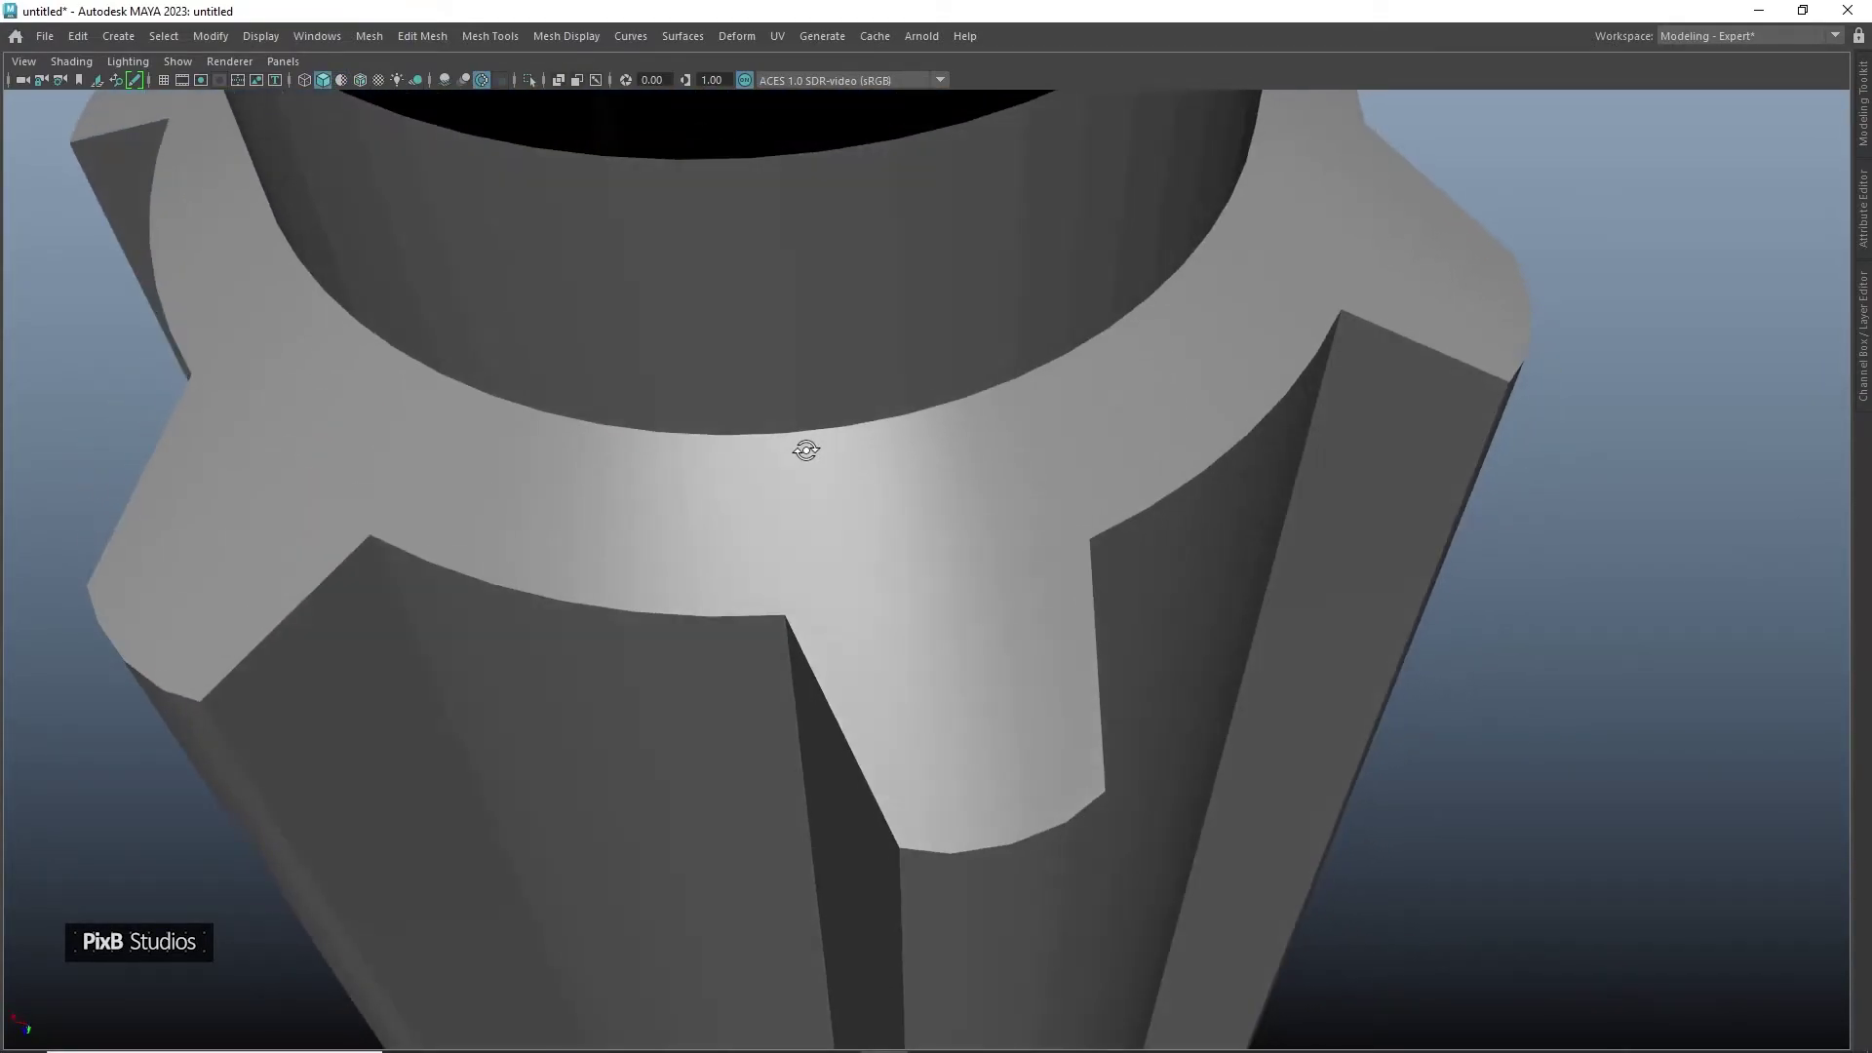
click(875, 520)
key(3)
click(1503, 732)
alt+drag(1574, 620, 1230, 608)
Bevel the edge loop at the base of the neck with a fraction of about 0.1 and preview it smoothed
click(1231, 608)
scroll(1163, 546, up, 5)
right_drag(1162, 534, 1120, 348)
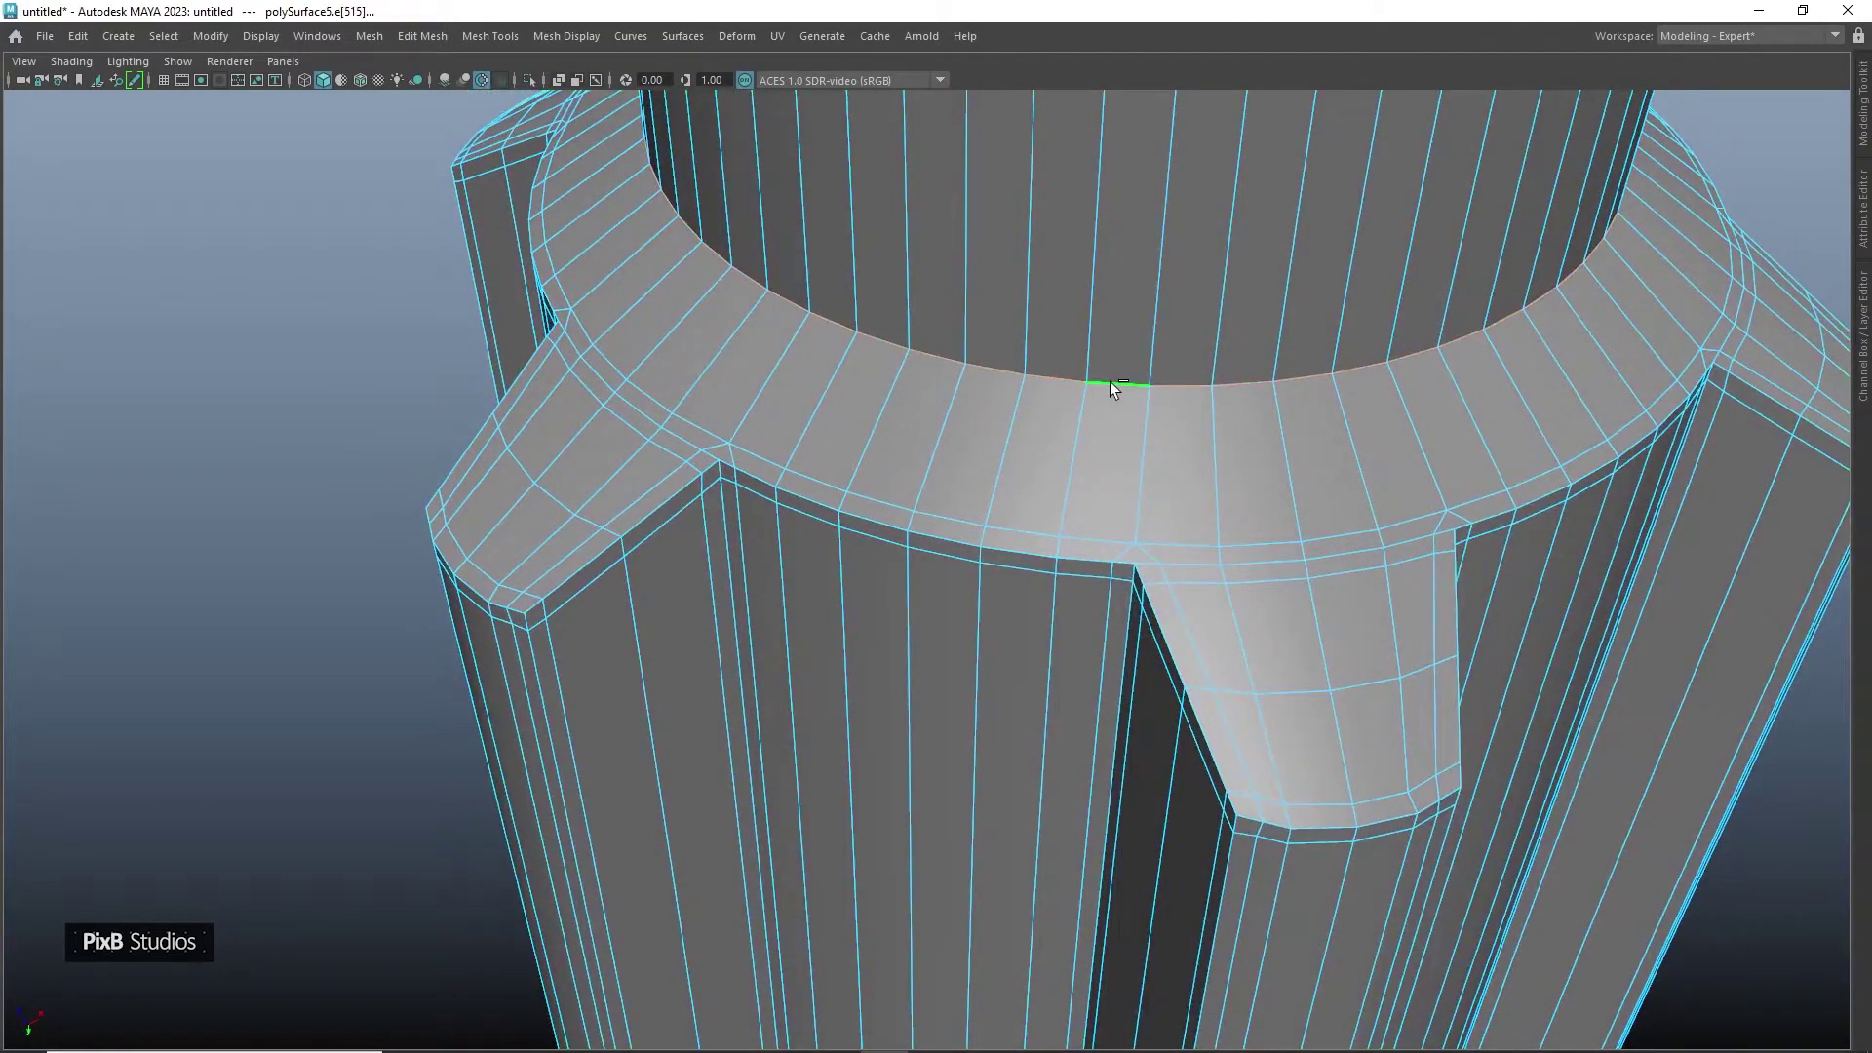
key(ctrl+b)
middle_drag(1190, 405, 830, 396)
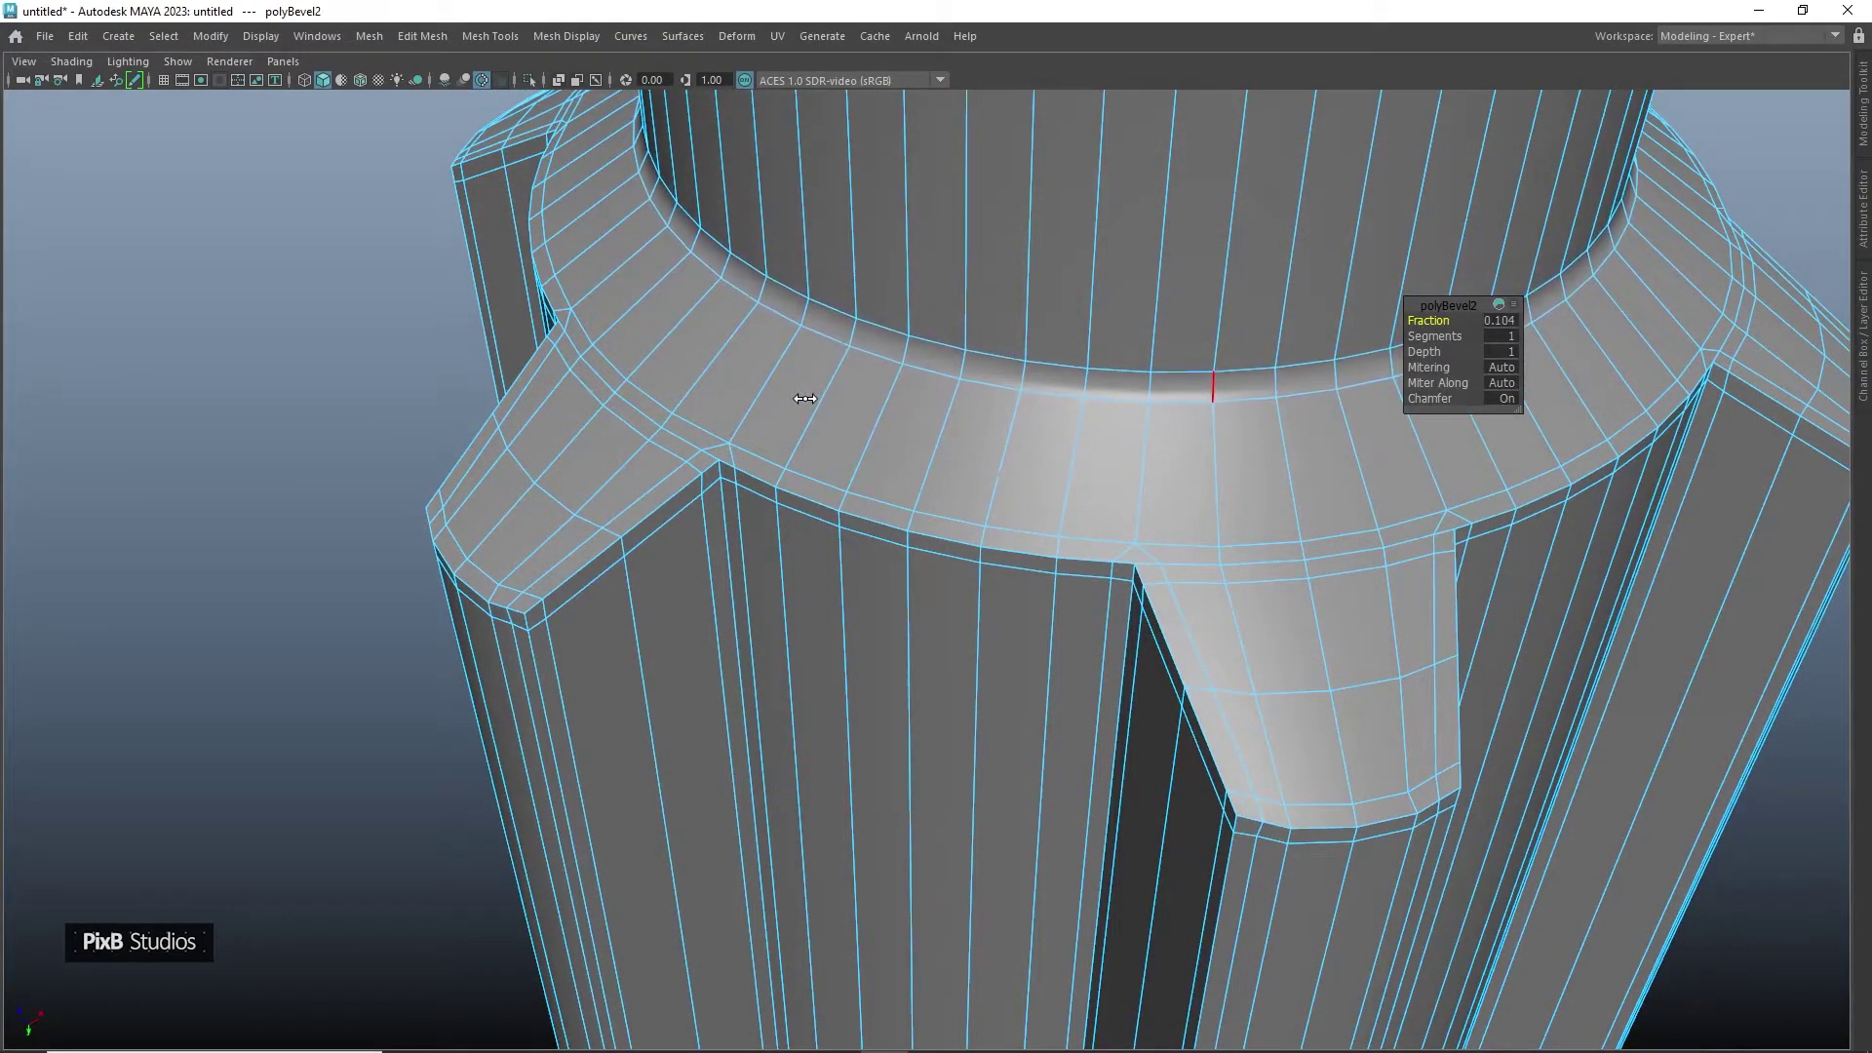
right_drag(1213, 390, 1609, 129)
key(3)
scroll(1457, 254, down, 3)
click(1577, 238)
alt+drag(1577, 238, 1418, 258)
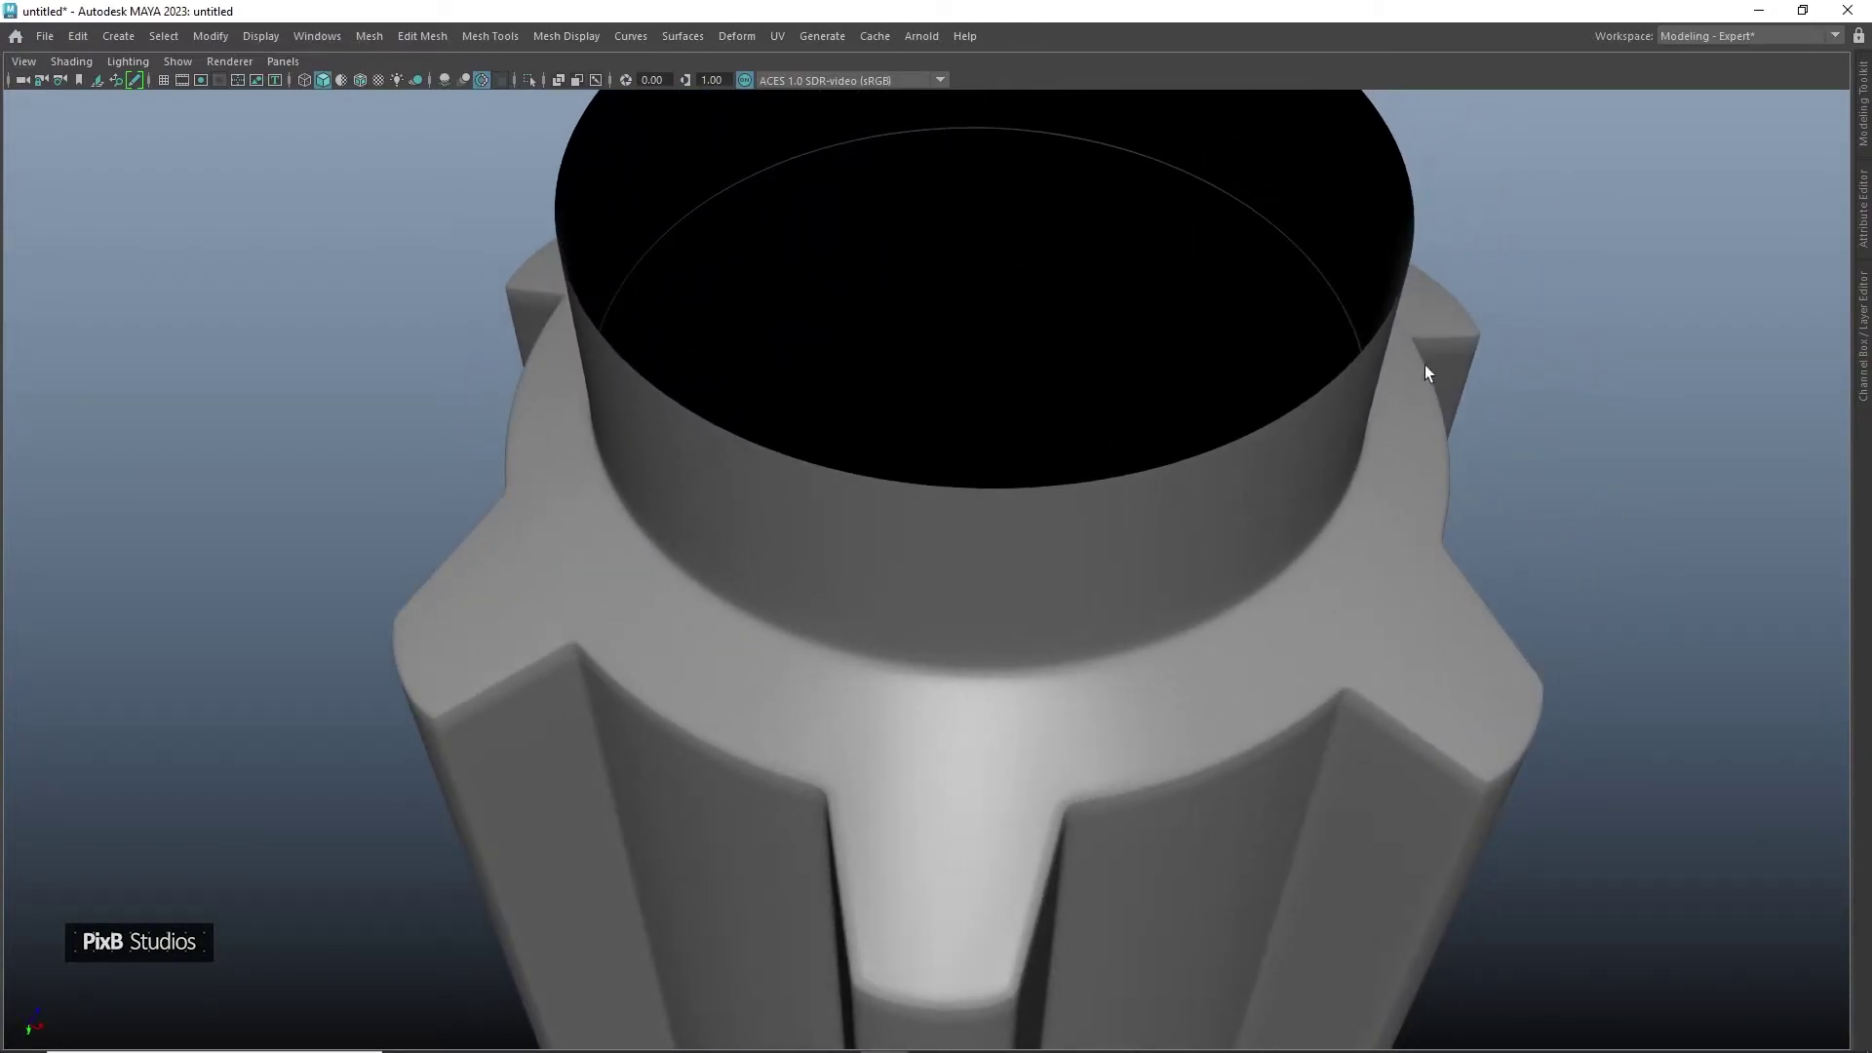
alt+right_drag(1424, 356, 1342, 225)
alt+drag(1341, 225, 1185, 263)
Insert an edge loop around the body just beyond the beveled rib ends near the neck
click(991, 301)
alt+middle_drag(890, 227, 910, 305)
alt+right_drag(911, 306, 1085, 409)
alt+middle_drag(1085, 410, 1125, 568)
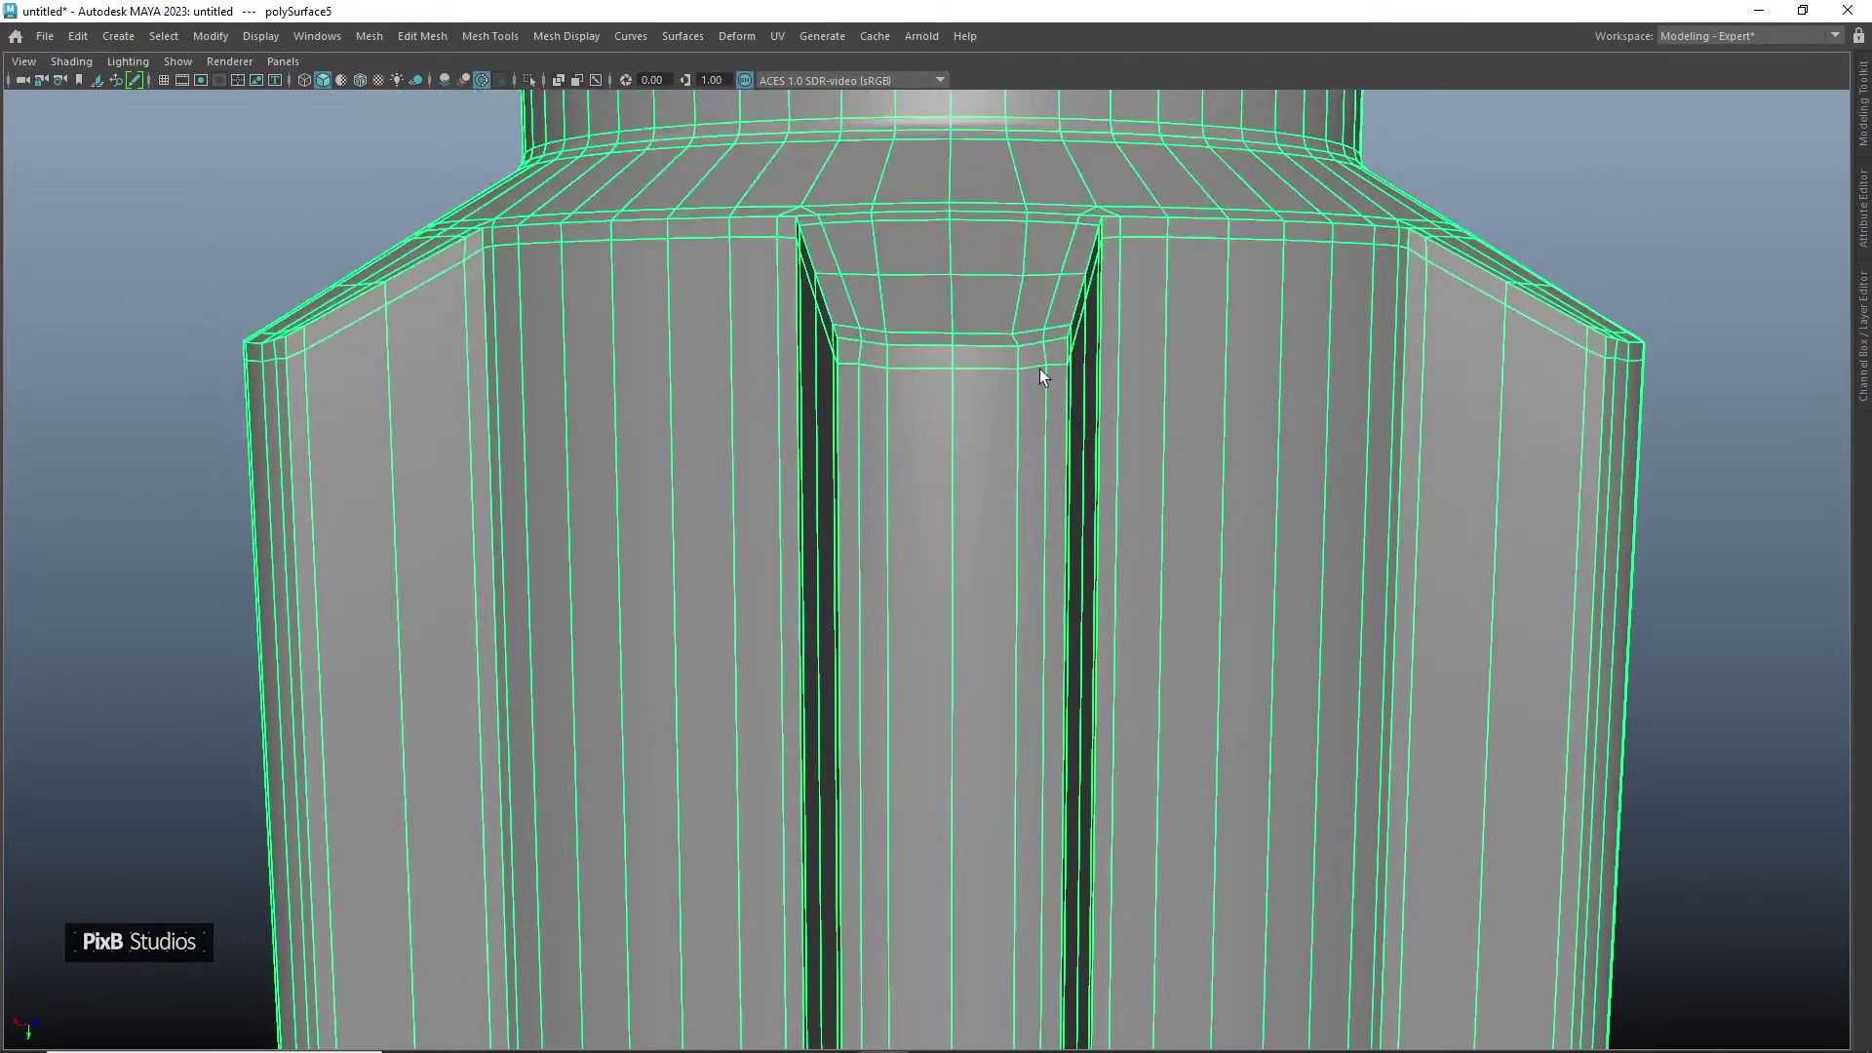
key(ctrl+shift+x)
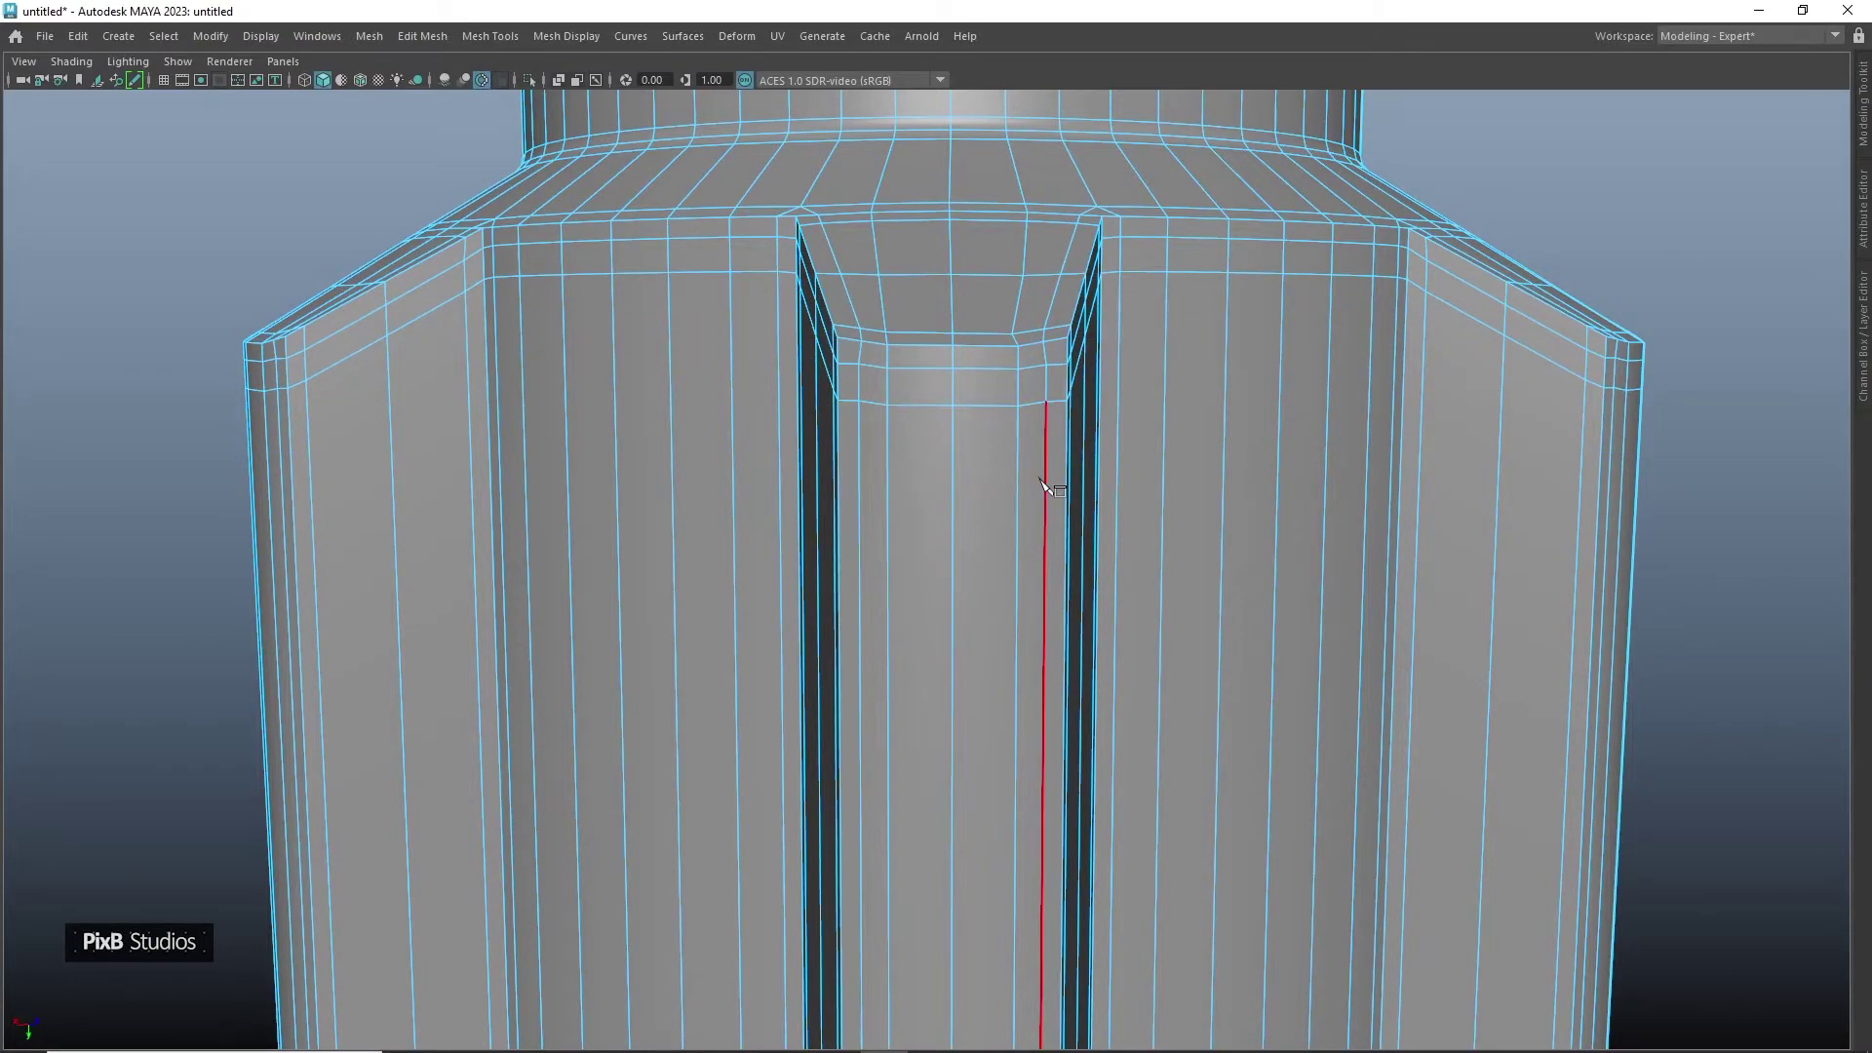
Insert evenly spaced edge loops around the ribbed body, from the neck end to the arches
scroll(1040, 479, down, 7)
alt+drag(1053, 480, 1036, 486)
alt+middle_drag(1043, 794, 1016, 401)
scroll(1017, 401, down, 1)
drag(968, 393, 969, 394)
alt+middle_drag(969, 394, 992, 482)
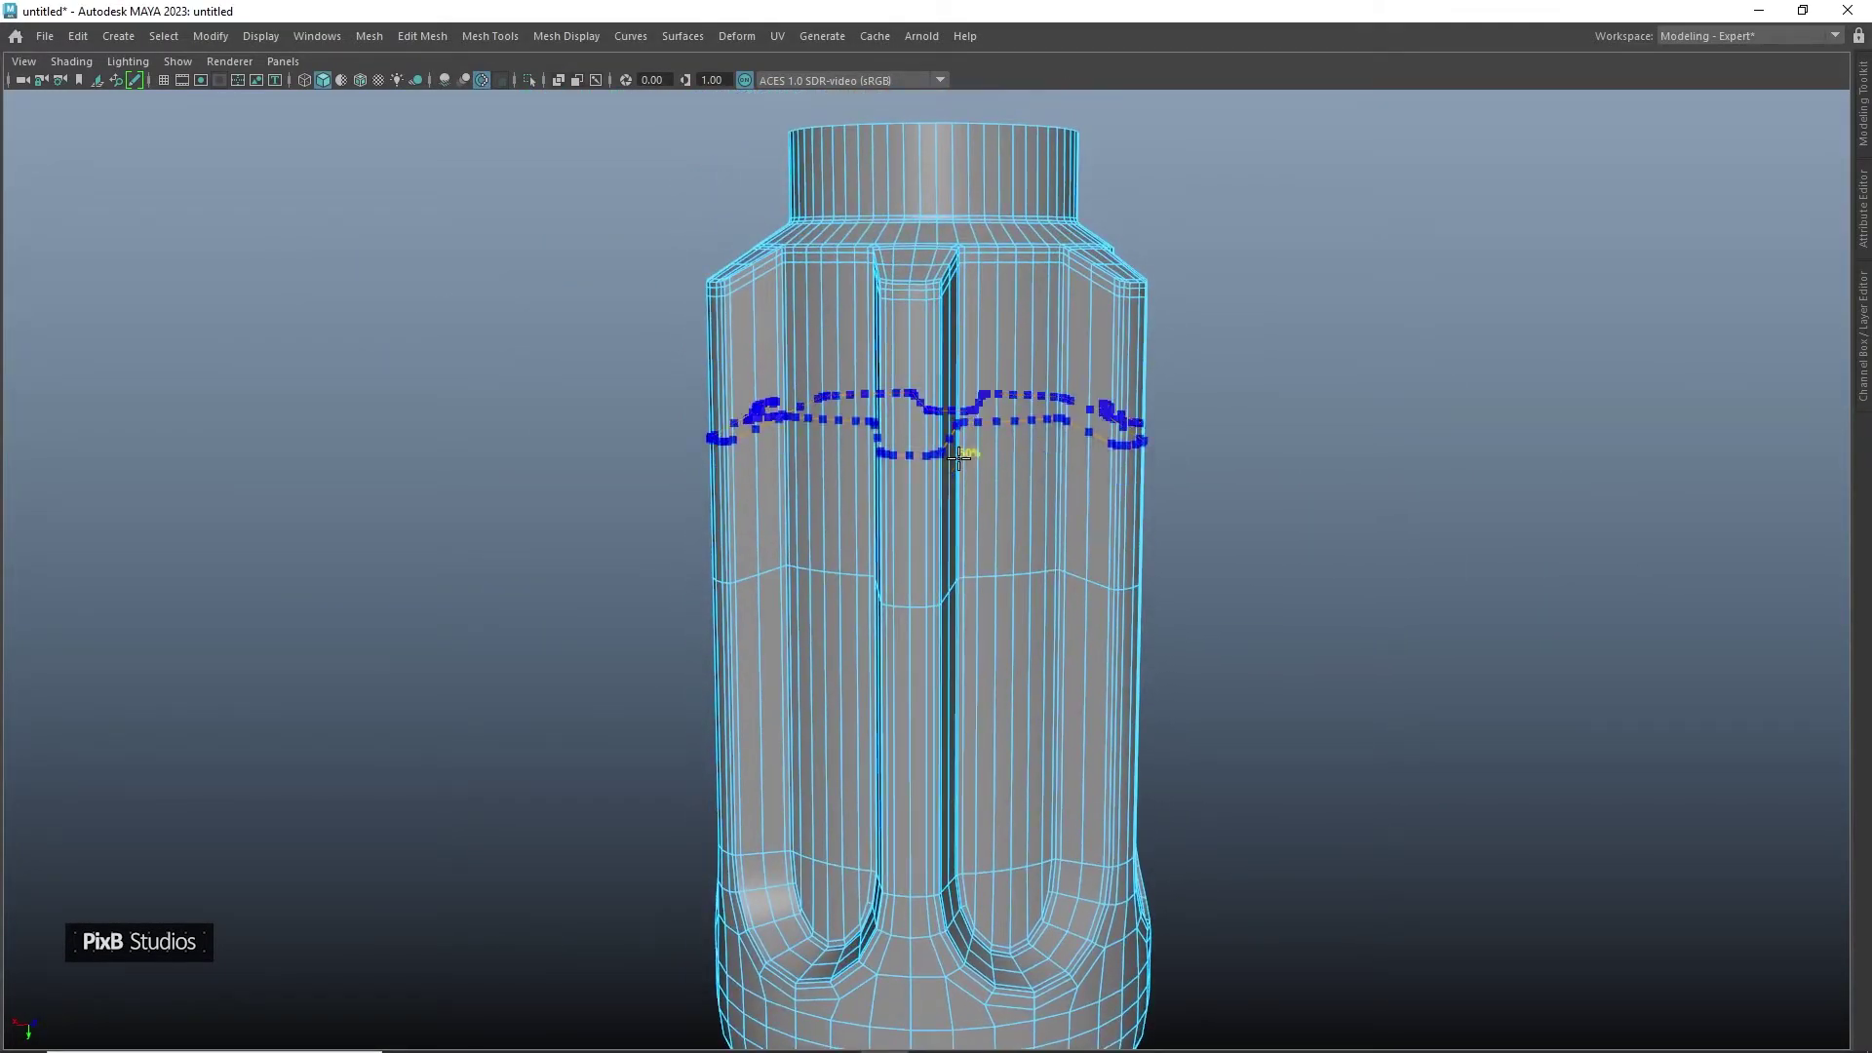
drag(939, 373, 937, 324)
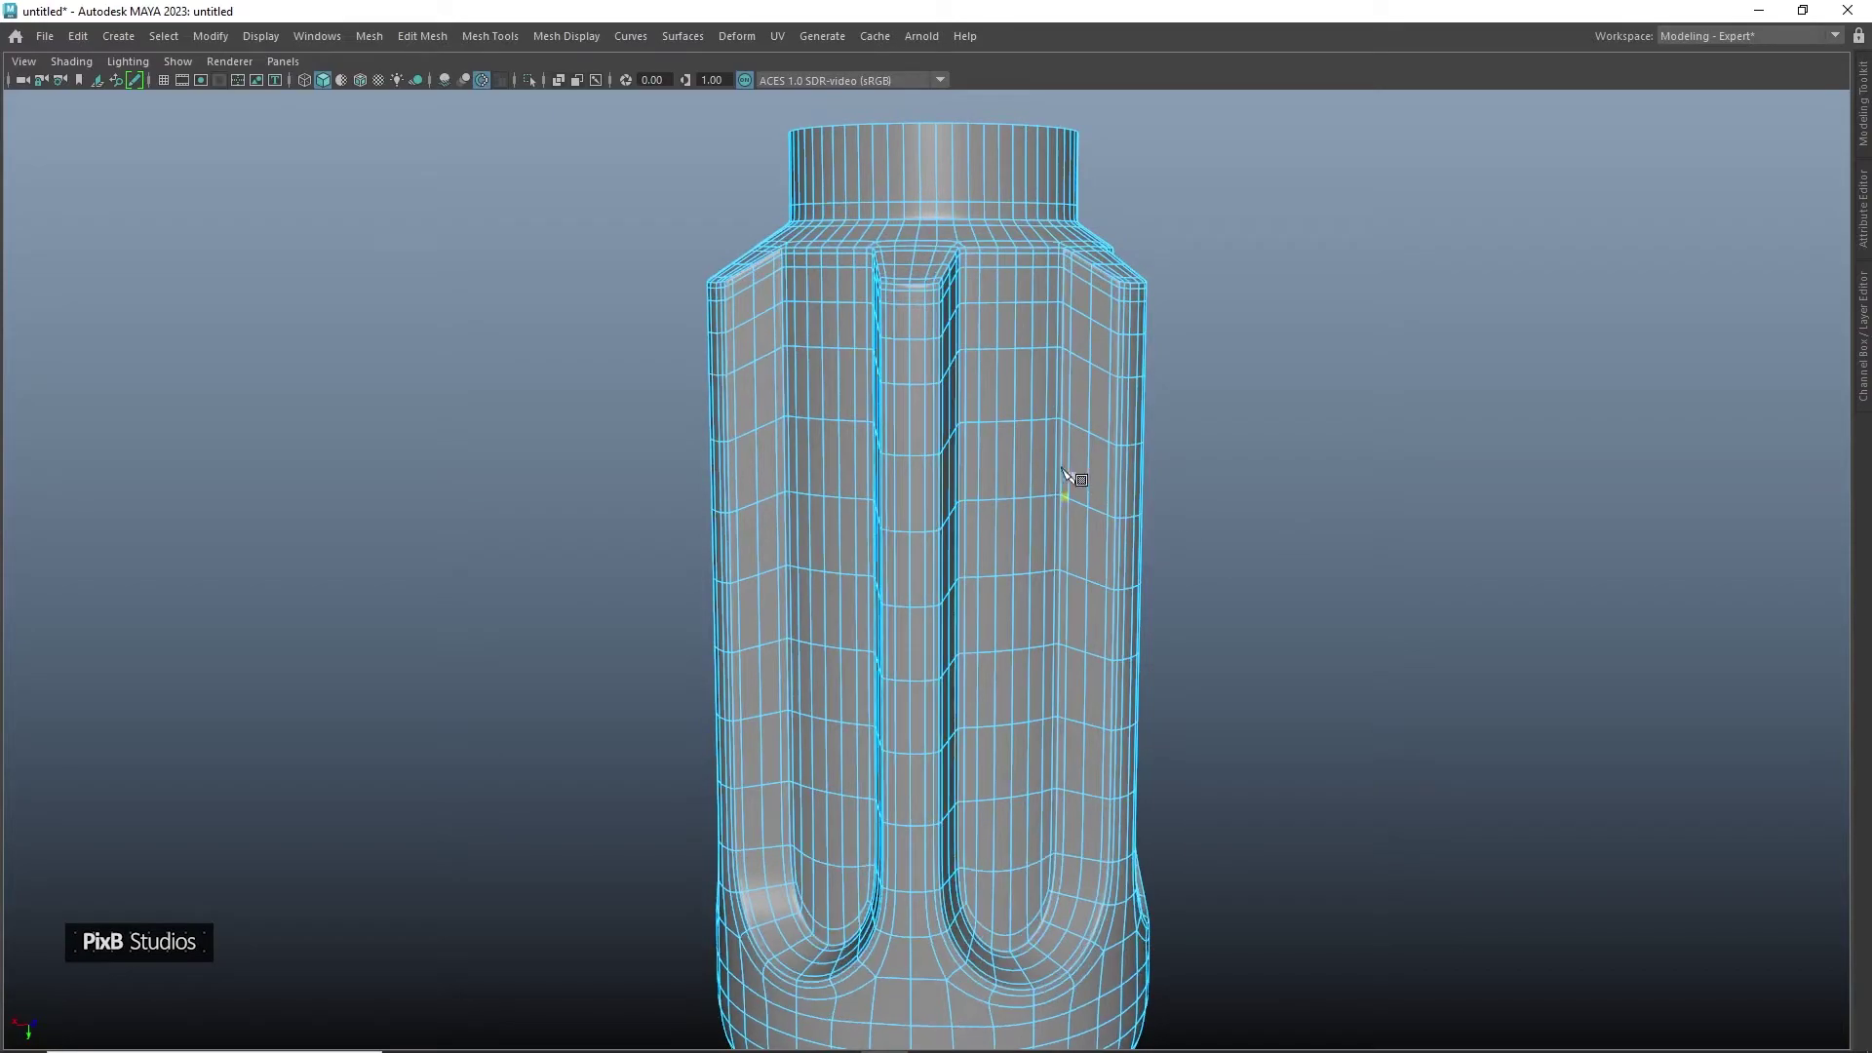
Insert an edge loop around the sloped shoulder between the neck and the ribs and preview the body smoothed
click(1274, 339)
alt+drag(1275, 338, 940, 492)
click(919, 564)
alt+middle_drag(948, 492, 916, 548)
alt+drag(916, 548, 960, 530)
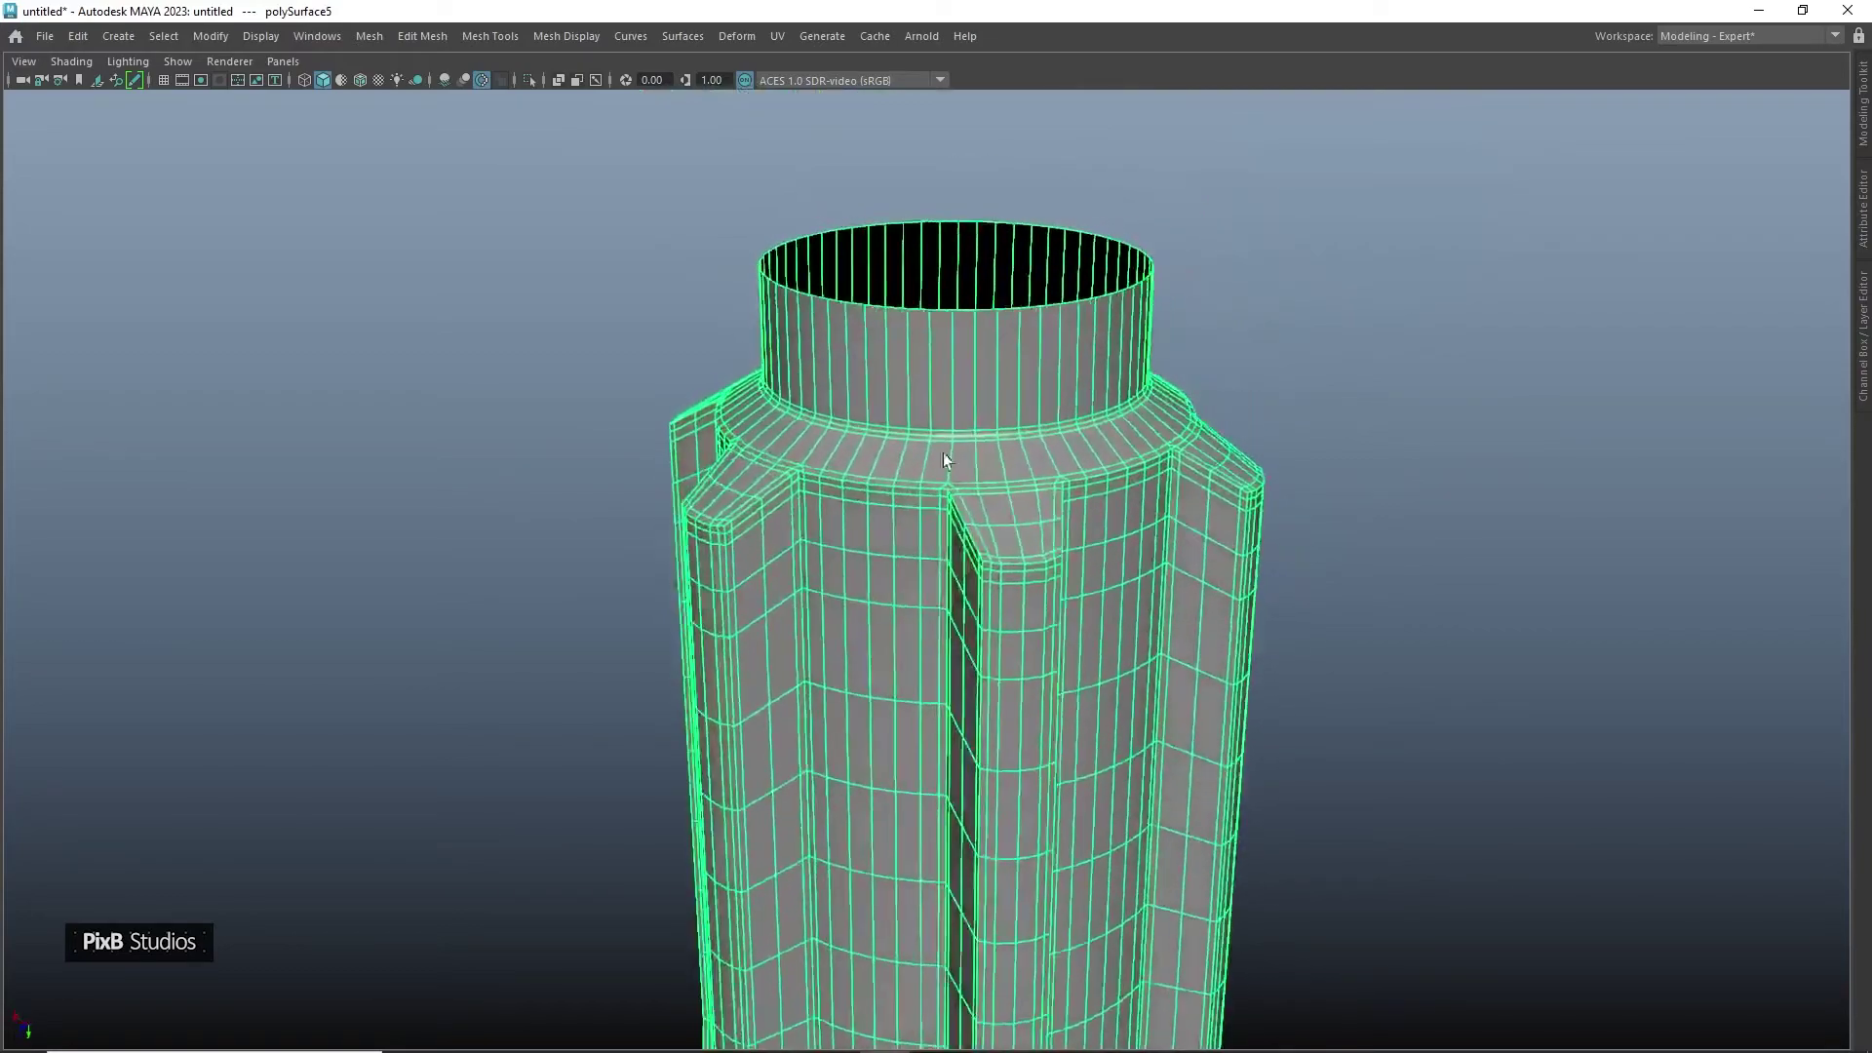
alt+drag(898, 400, 923, 459)
alt+right_drag(923, 459, 1092, 468)
key(ctrl+shift+x)
ctrl+click(915, 535)
right_click(914, 535)
key(q)
key(3)
click(1428, 244)
alt+drag(1430, 240, 1289, 437)
In the front view, duplicate the faces of the neck, shoulder and adjoining rib ends as a separate piece
click(1261, 426)
key(space)
drag(1214, 365, 1207, 439)
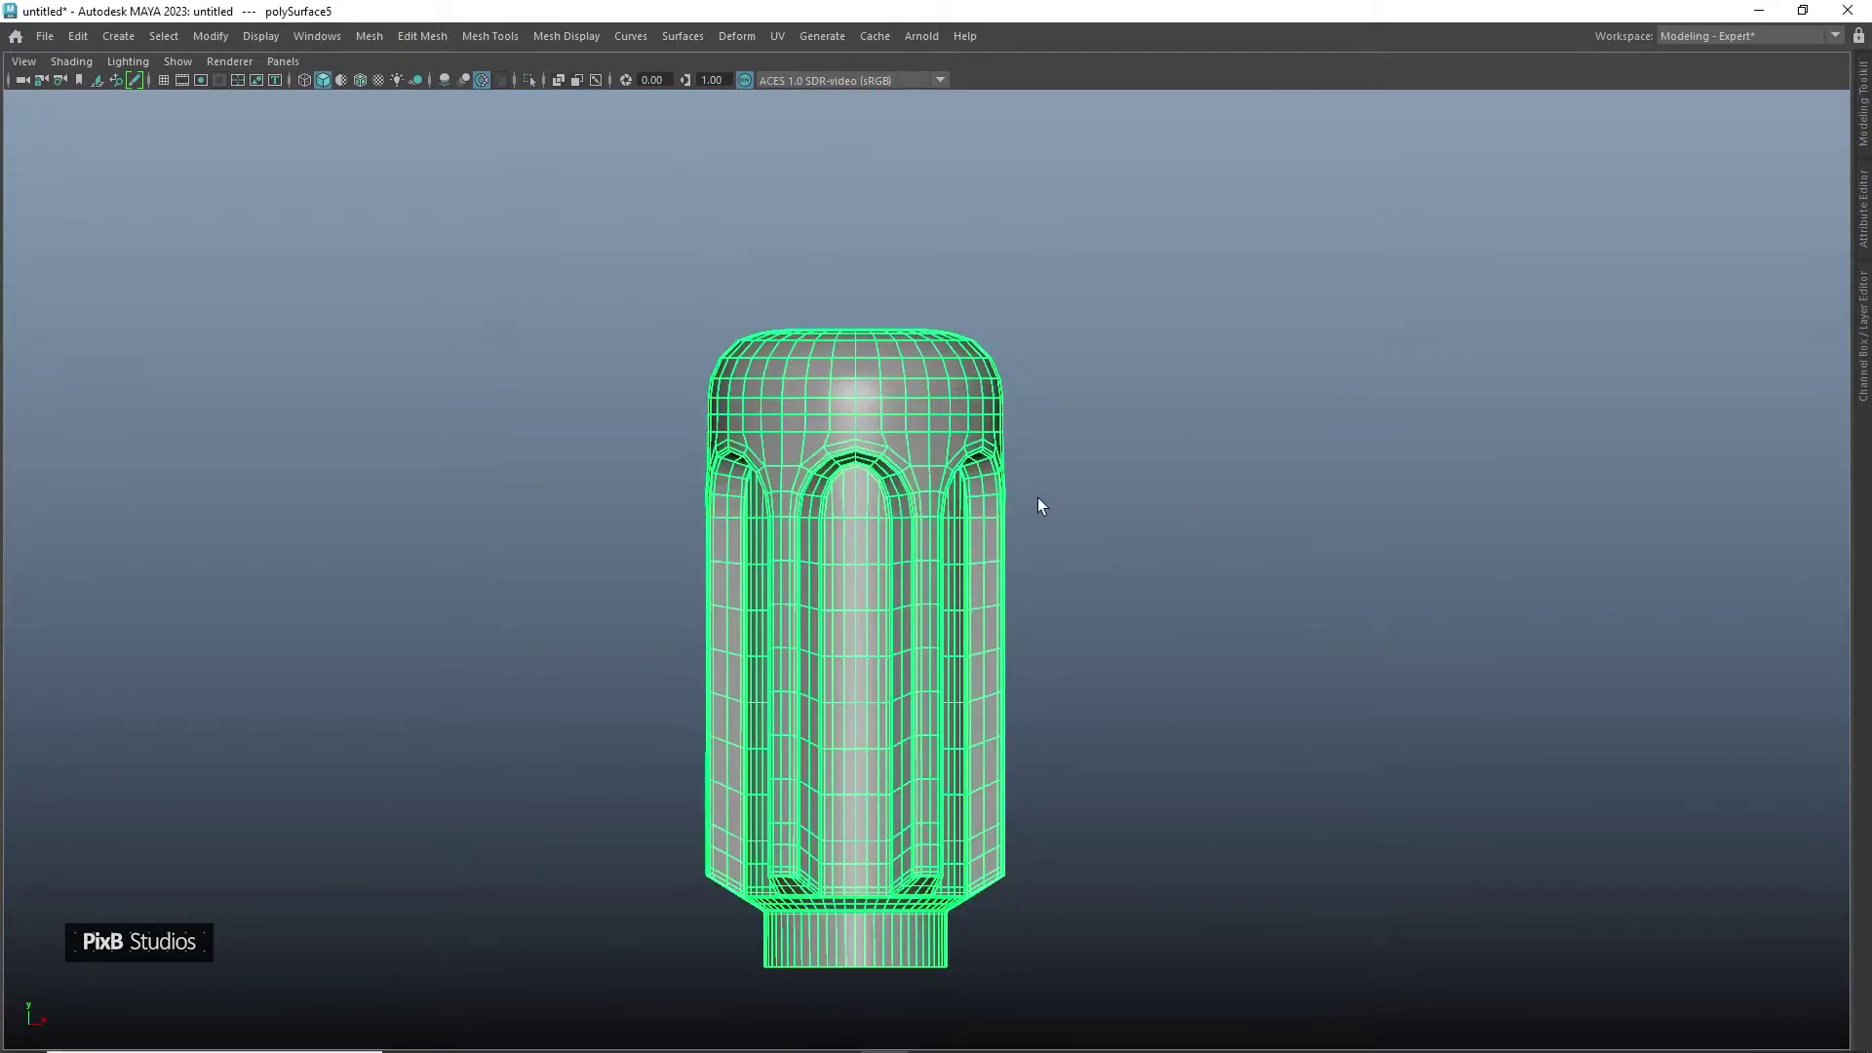
alt+middle_drag(1037, 499, 1142, 213)
key(1)
alt+right_drag(786, 273, 1137, 589)
alt+middle_drag(1136, 589, 1132, 531)
right_drag(1120, 441, 1123, 489)
drag(1348, 800, 639, 447)
shift+right_drag(1034, 395, 1014, 658)
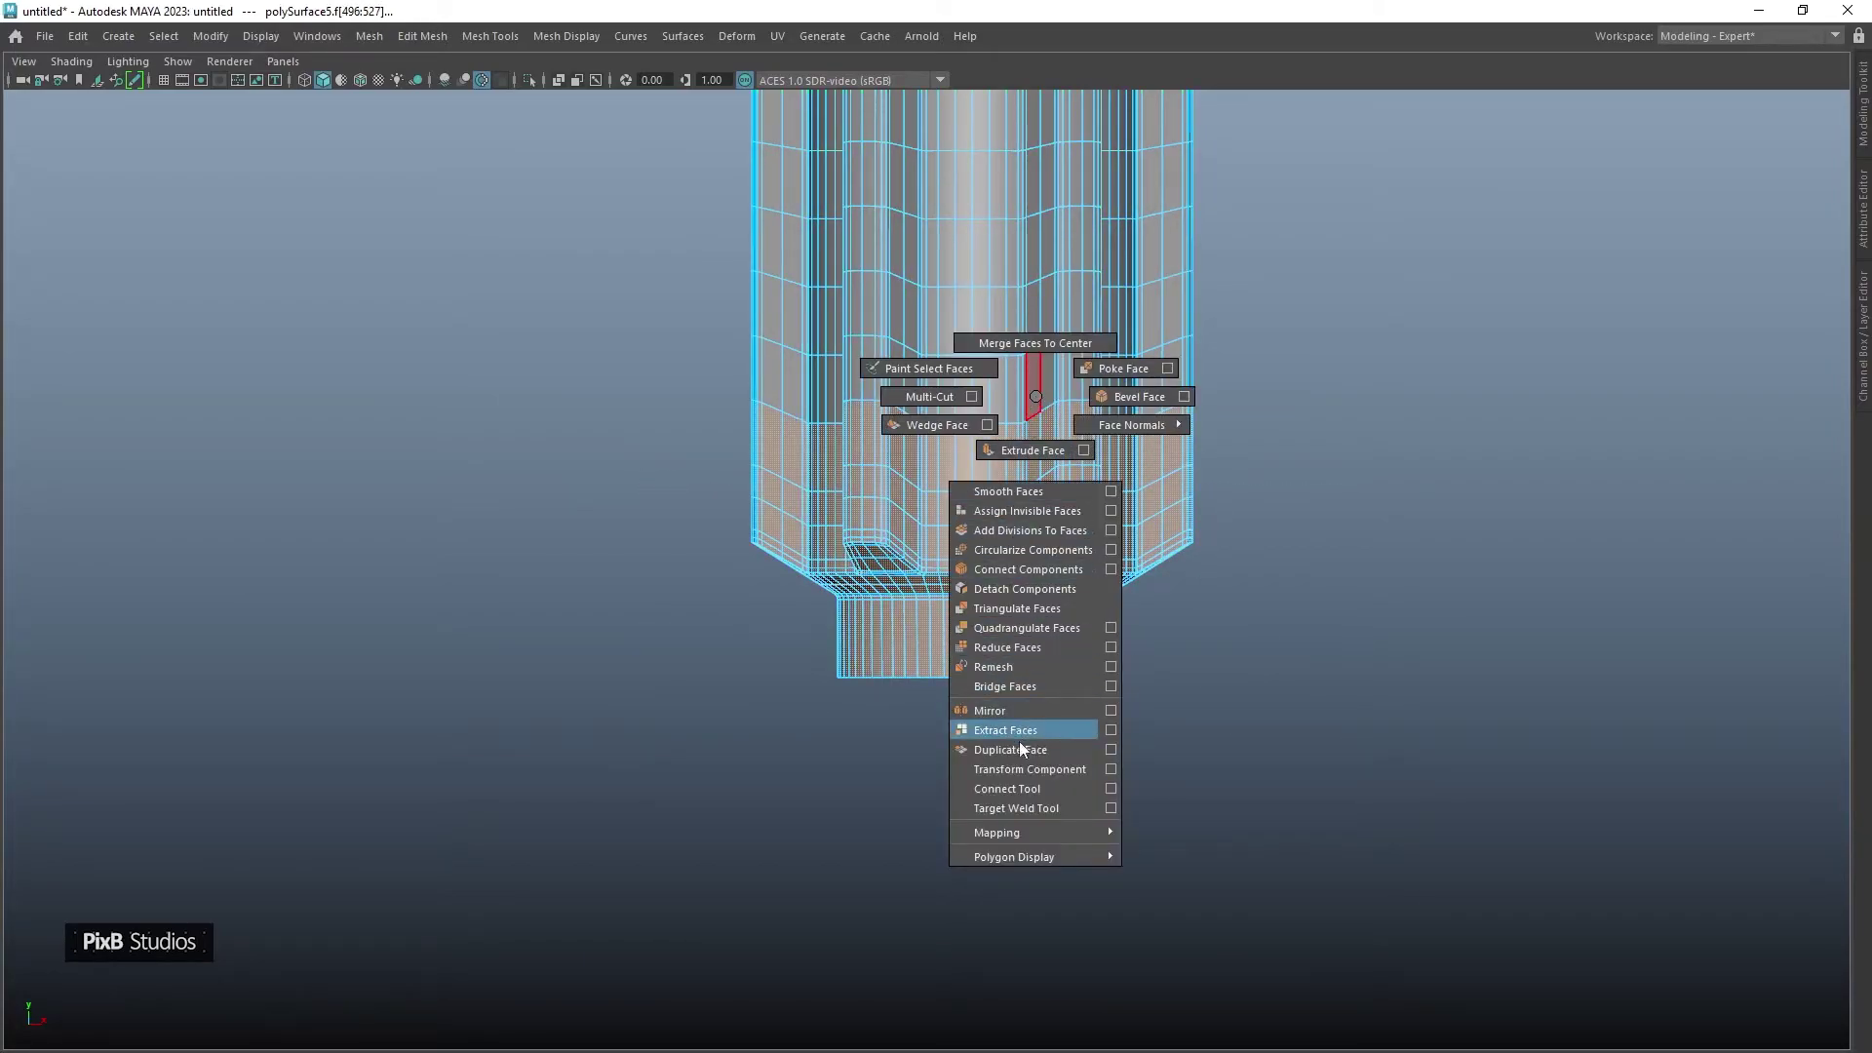
shift+right_drag(1018, 739, 1017, 739)
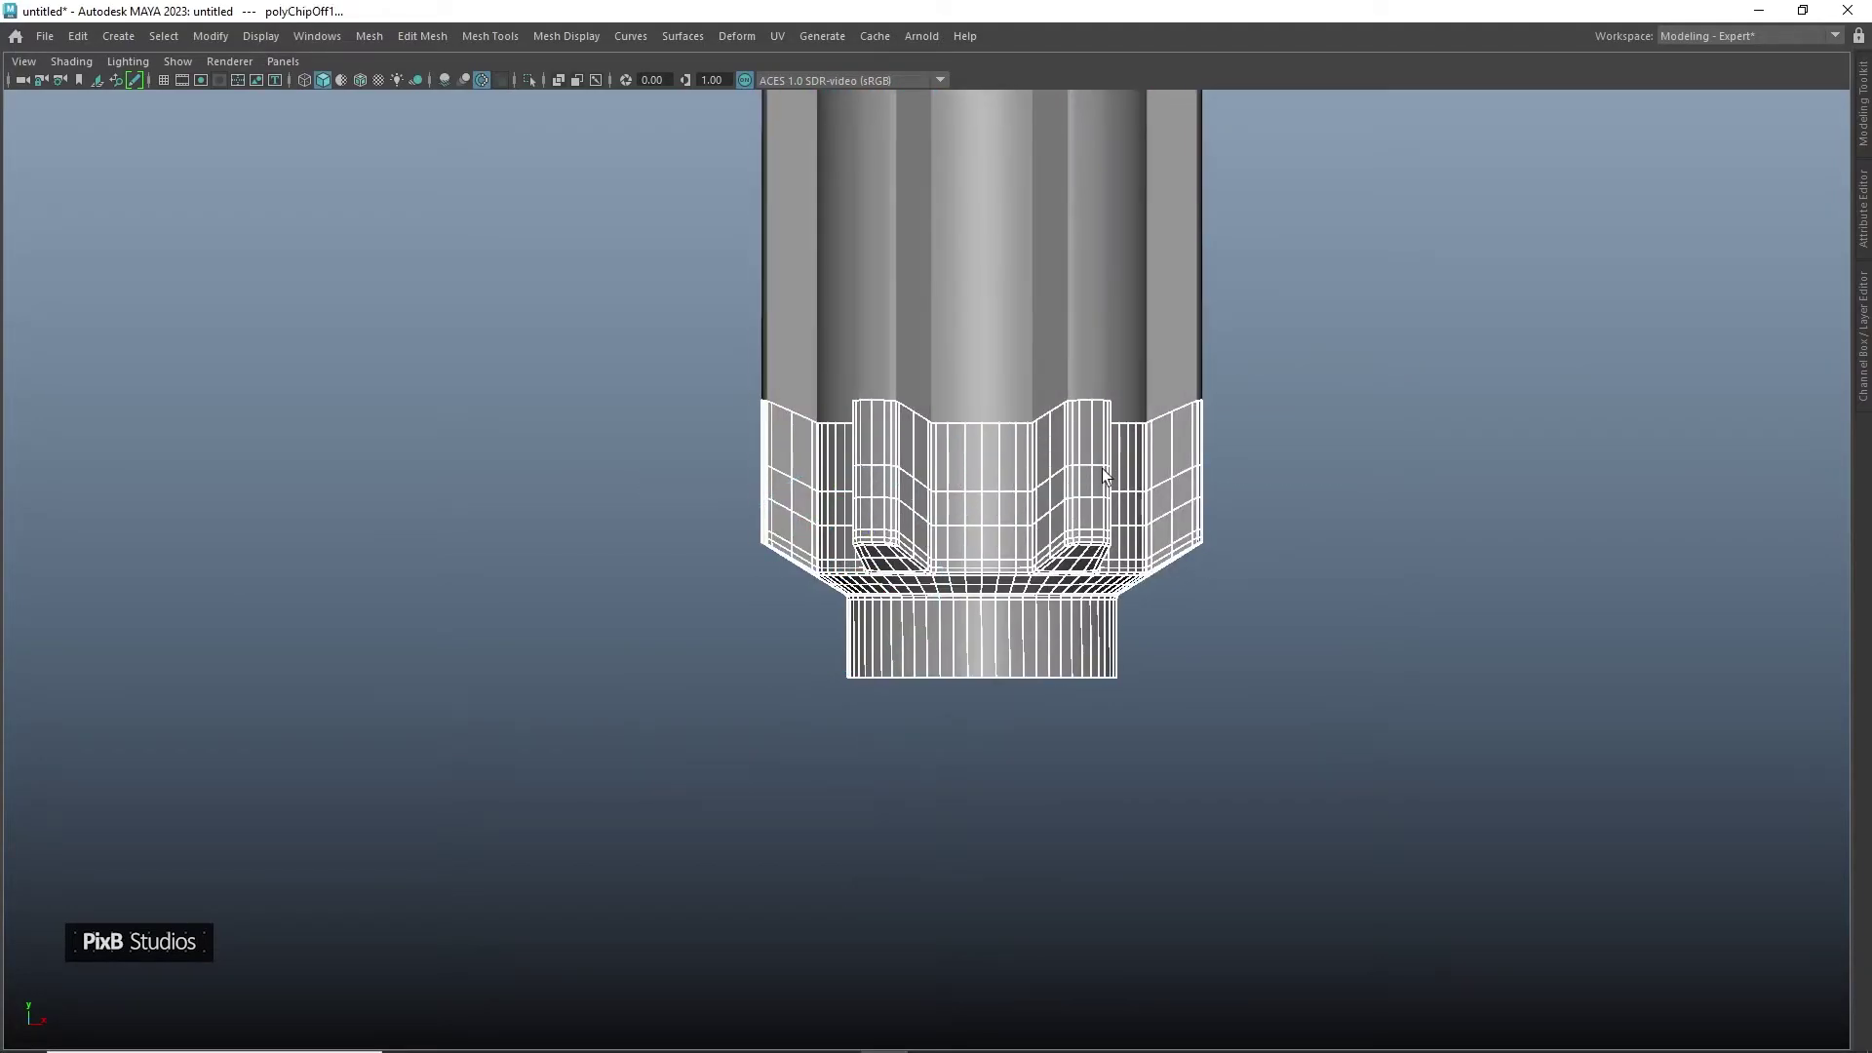
Snap the duplicate's pivot to the neck's open end and mirror the piece by setting Scale Y to -1
alt+middle_drag(1103, 565, 1089, 498)
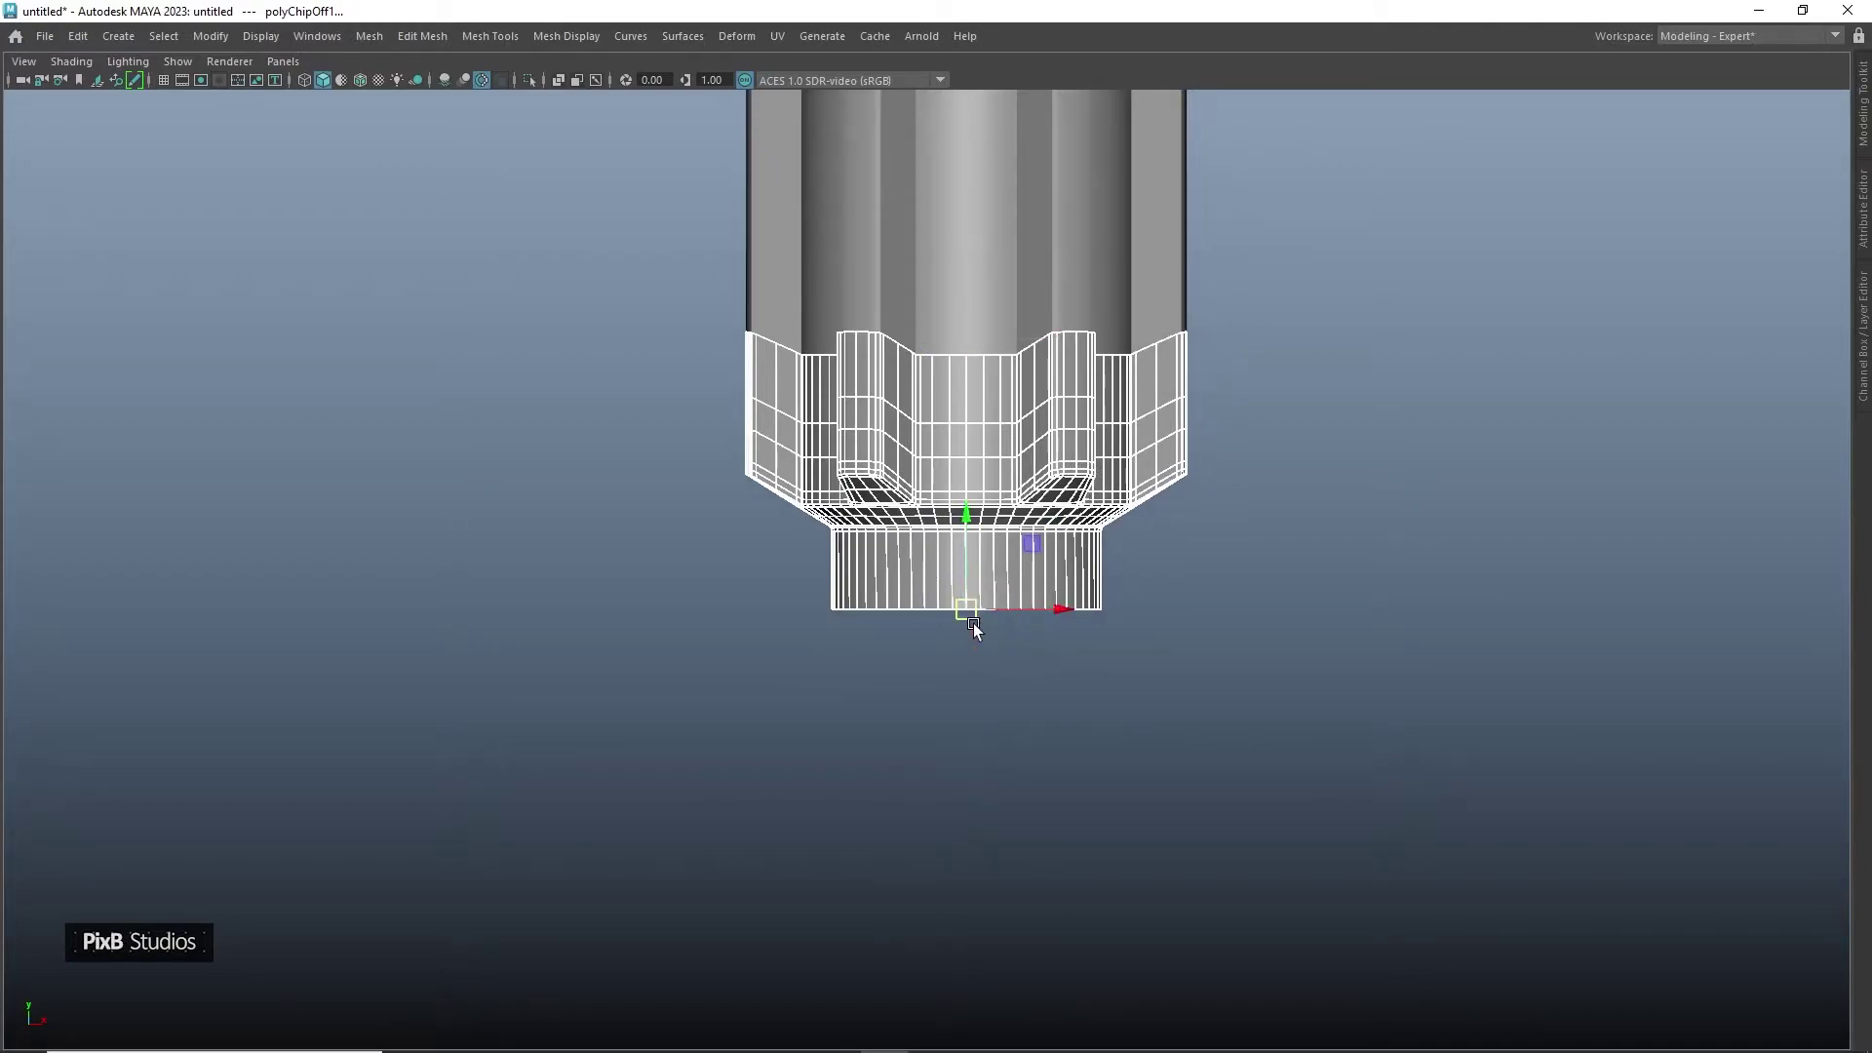
shift+right_click(1238, 521)
key(r)
key(ctrl+a)
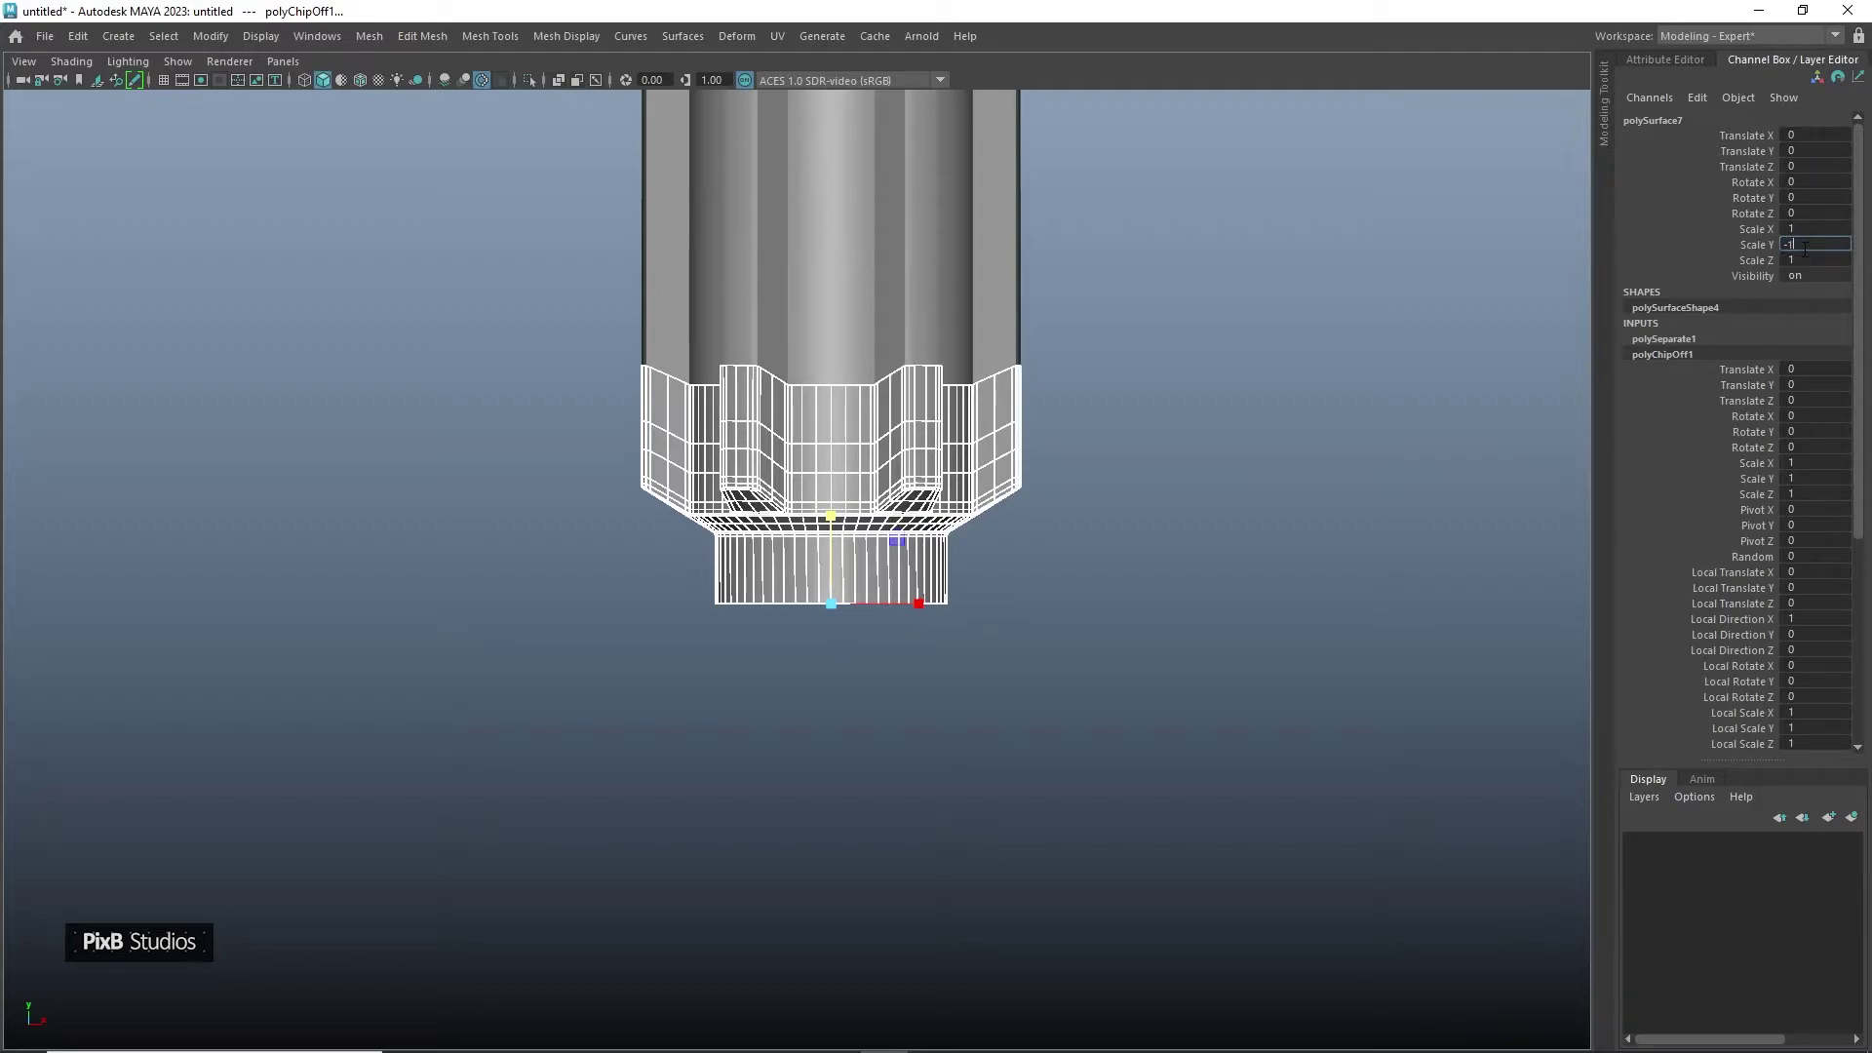
click(1805, 249)
text(-1)
key(Return)
Combine the mirrored piece with the body and merge the vertices along the neck seam
shift+click(894, 519)
shift+right_drag(894, 520, 895, 523)
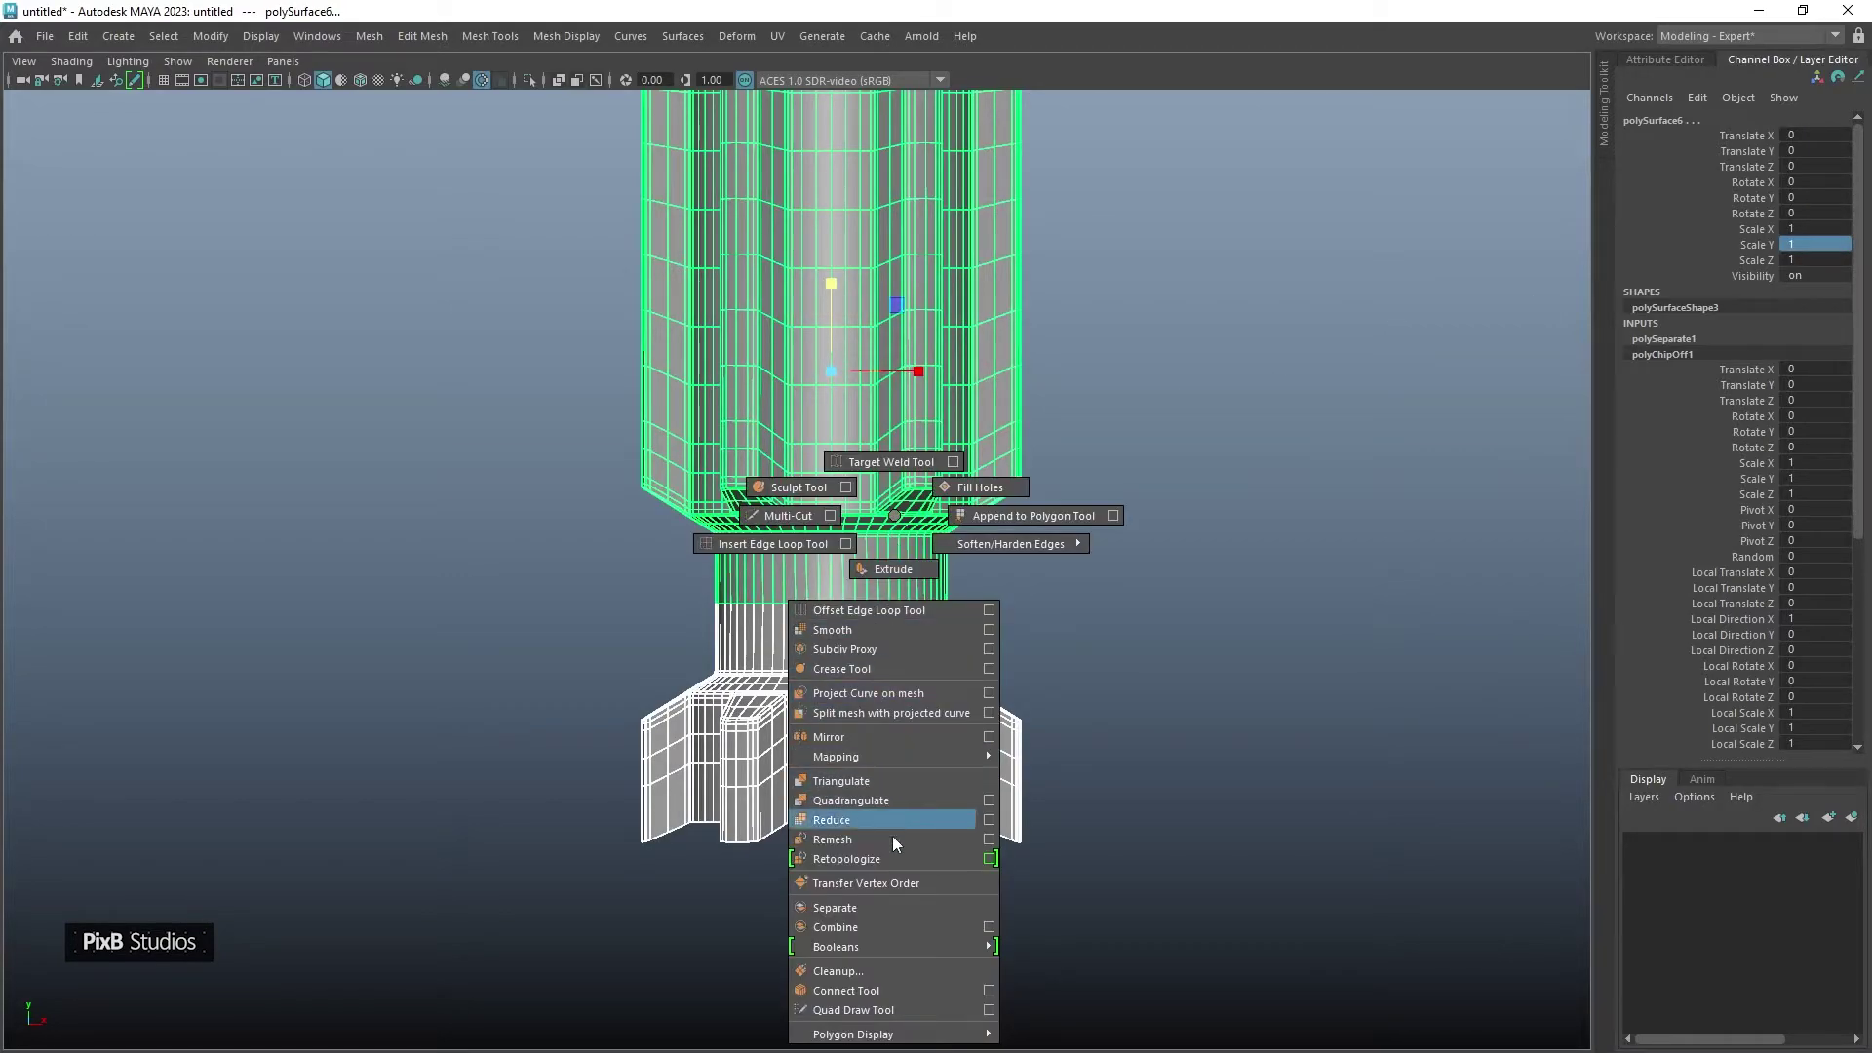
click(887, 927)
key(F9)
drag(620, 572, 1014, 642)
shift+right_drag(891, 590, 1127, 376)
key(space)
drag(998, 539, 998, 486)
Flatten the zigzag open border loop of the mirrored collar by scaling it level along Y
alt+drag(1014, 265, 972, 383)
alt+middle_drag(971, 383, 1040, 605)
scroll(1040, 615, up, 5)
alt+drag(1040, 615, 1014, 672)
right_drag(945, 443, 929, 338)
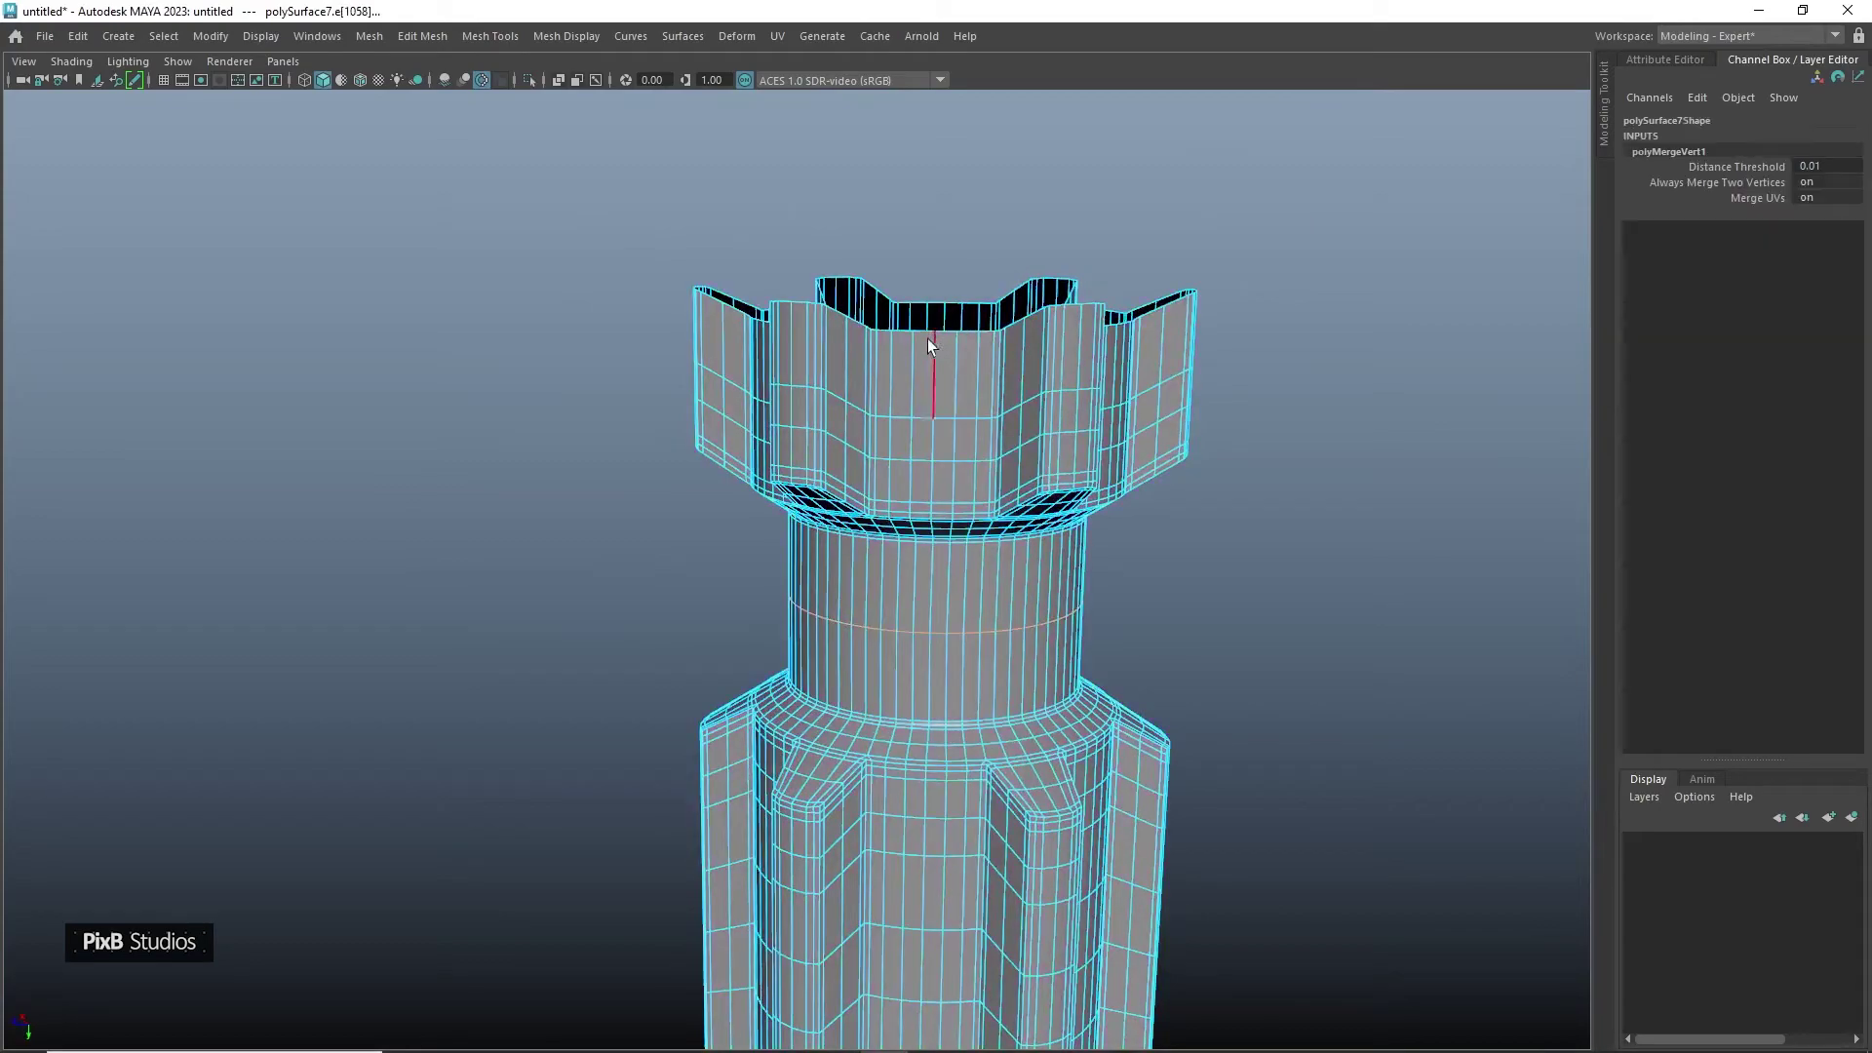
double_click(923, 331)
key(r)
mouse_move(937, 390)
mouse_down()
mouse_move(938, 322)
mouse_move(940, 389)
mouse_up()
right_drag(940, 389, 1163, 617)
Duplicate the faces from the flattened rim to the neck's middle loop as a separate piece
click(975, 531)
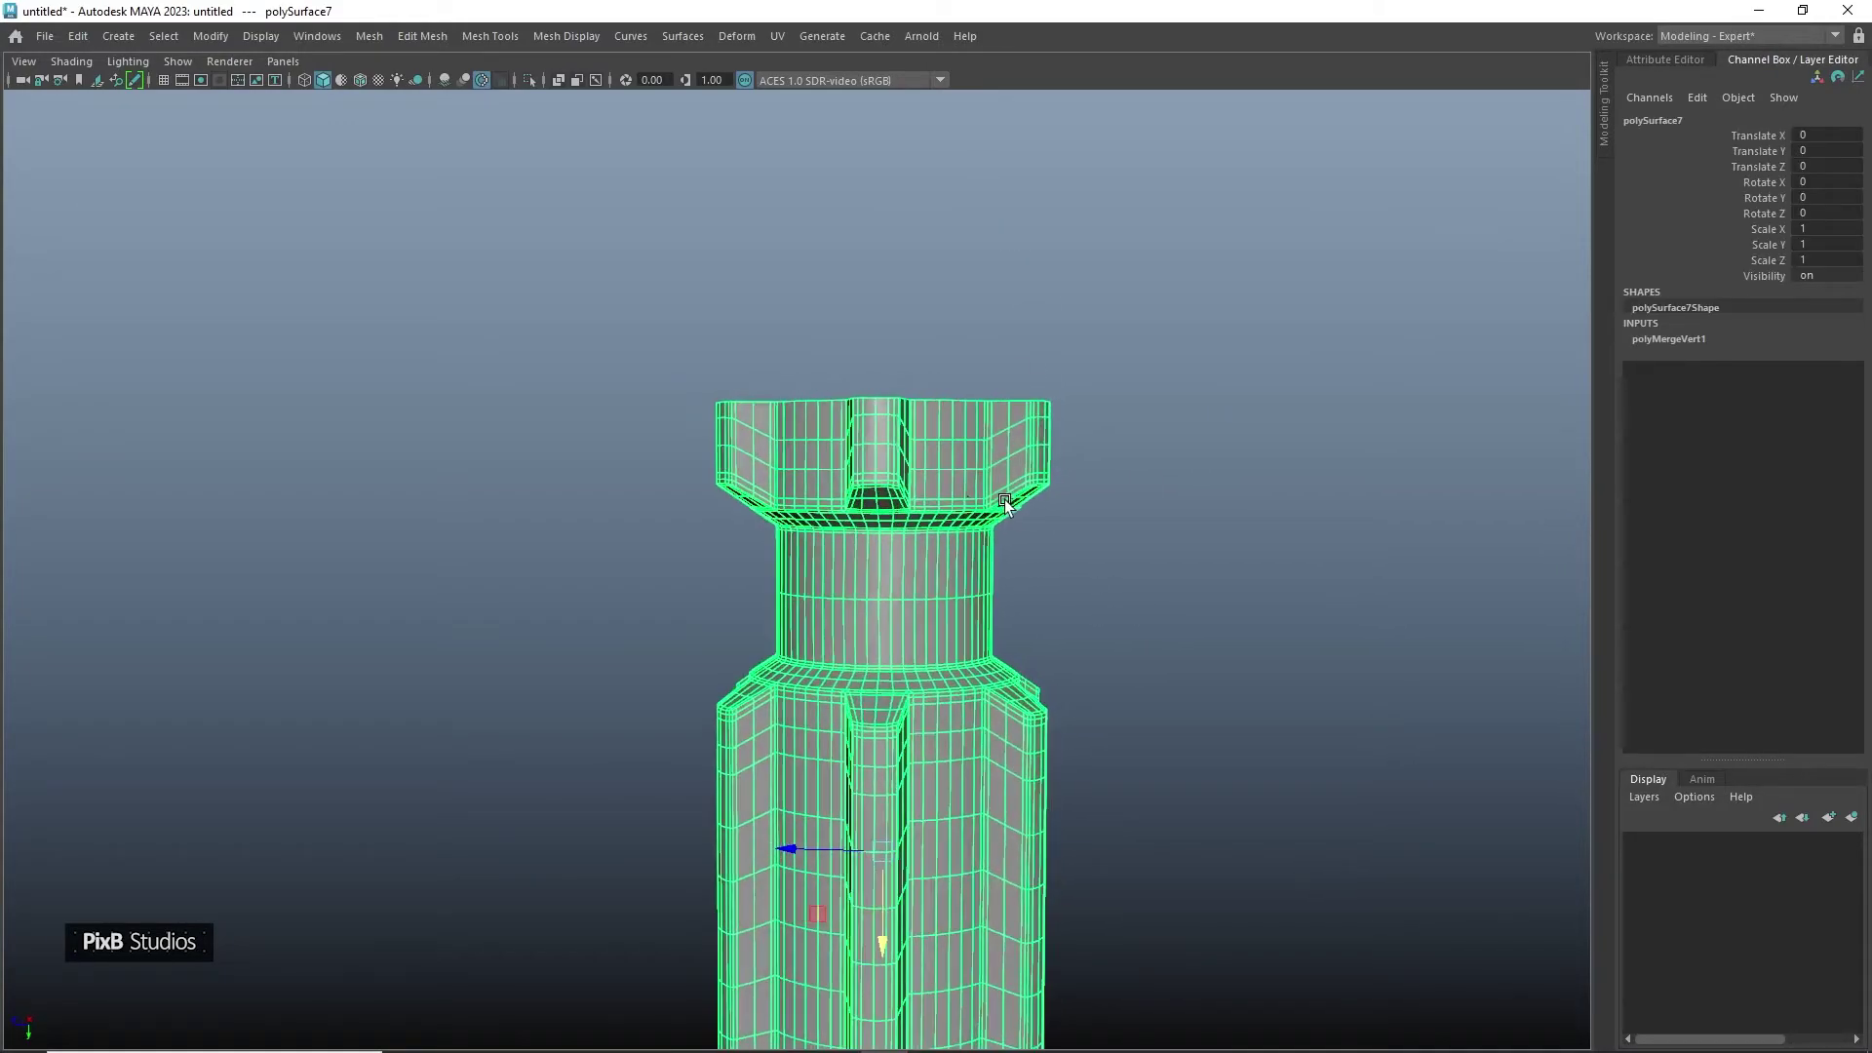
right_drag(920, 466, 920, 524)
drag(576, 289, 1033, 500)
drag(1131, 563, 1131, 563)
alt+drag(1131, 564, 937, 437)
shift+right_drag(937, 437, 928, 790)
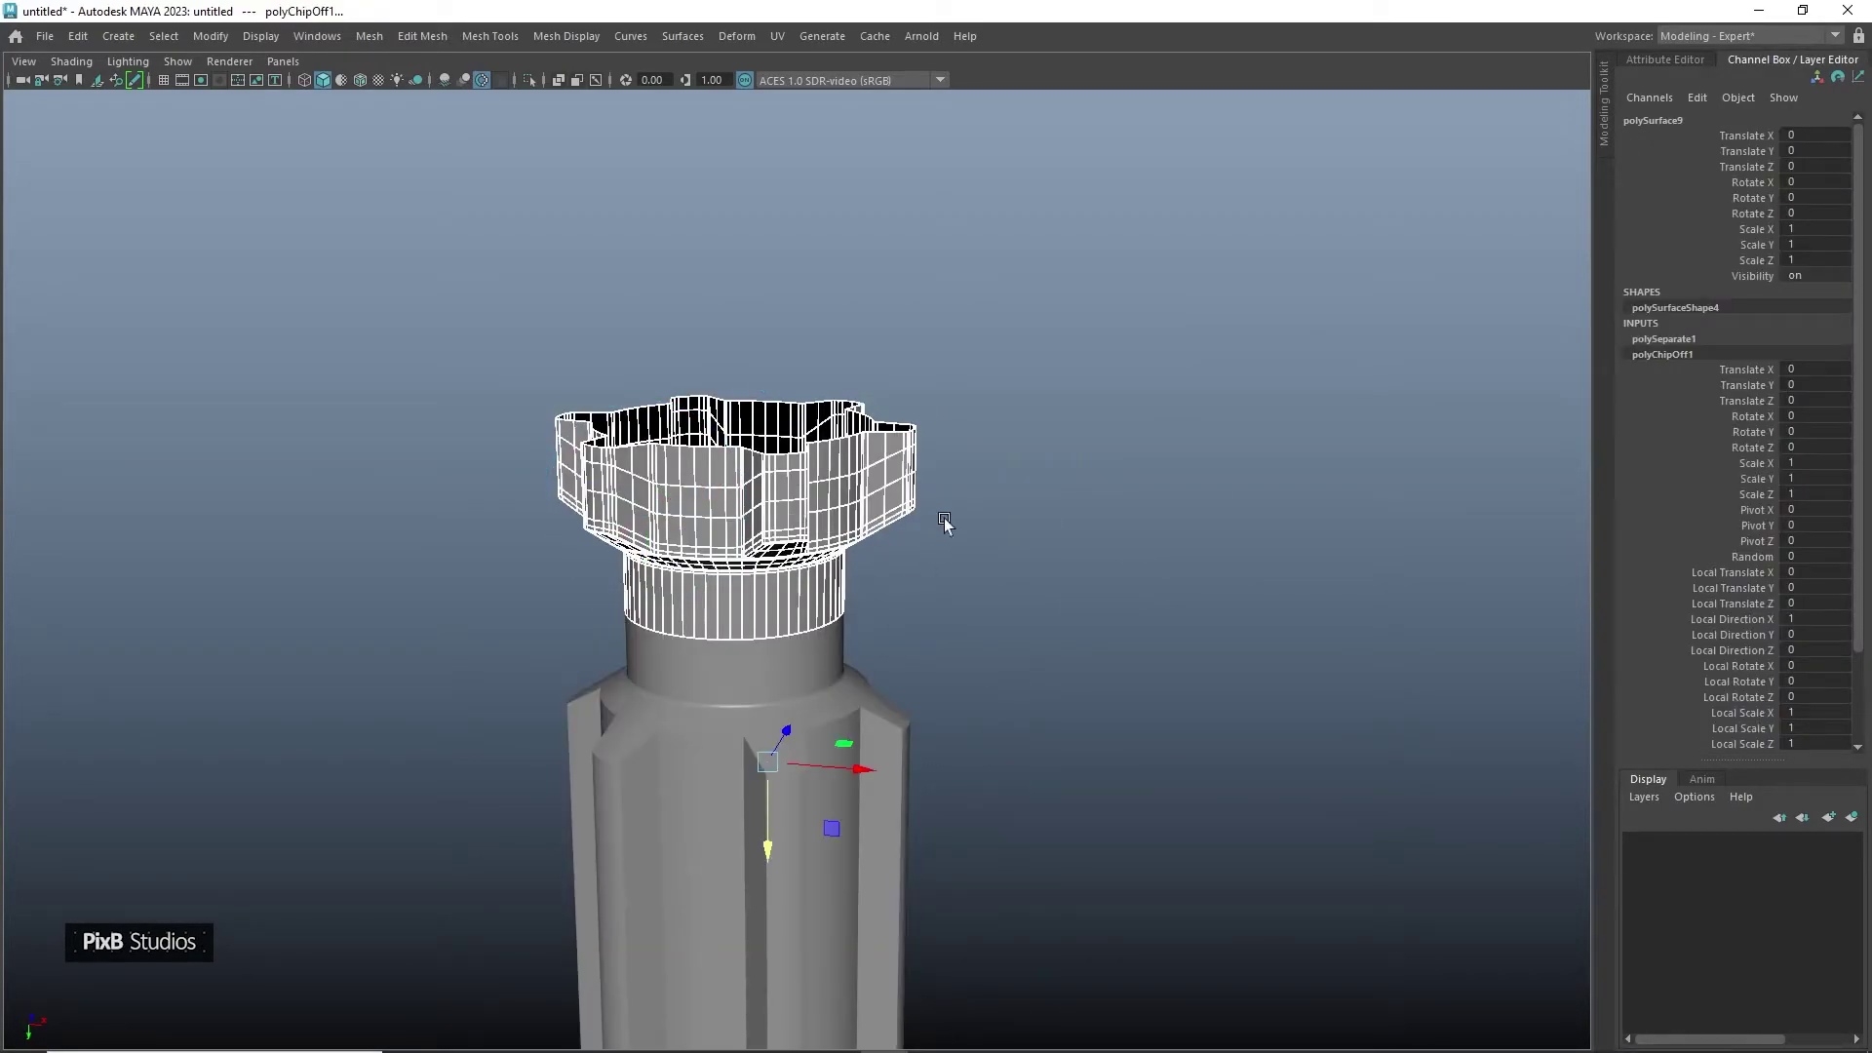
Snap the duplicated collar's pivot to its flat rim and mirror it with Scale Y -1
mouse_move(1022, 336)
shift+right_down()
mouse_move(1016, 493)
mouse_move(1022, 340)
shift+right_up()
key(Tab)
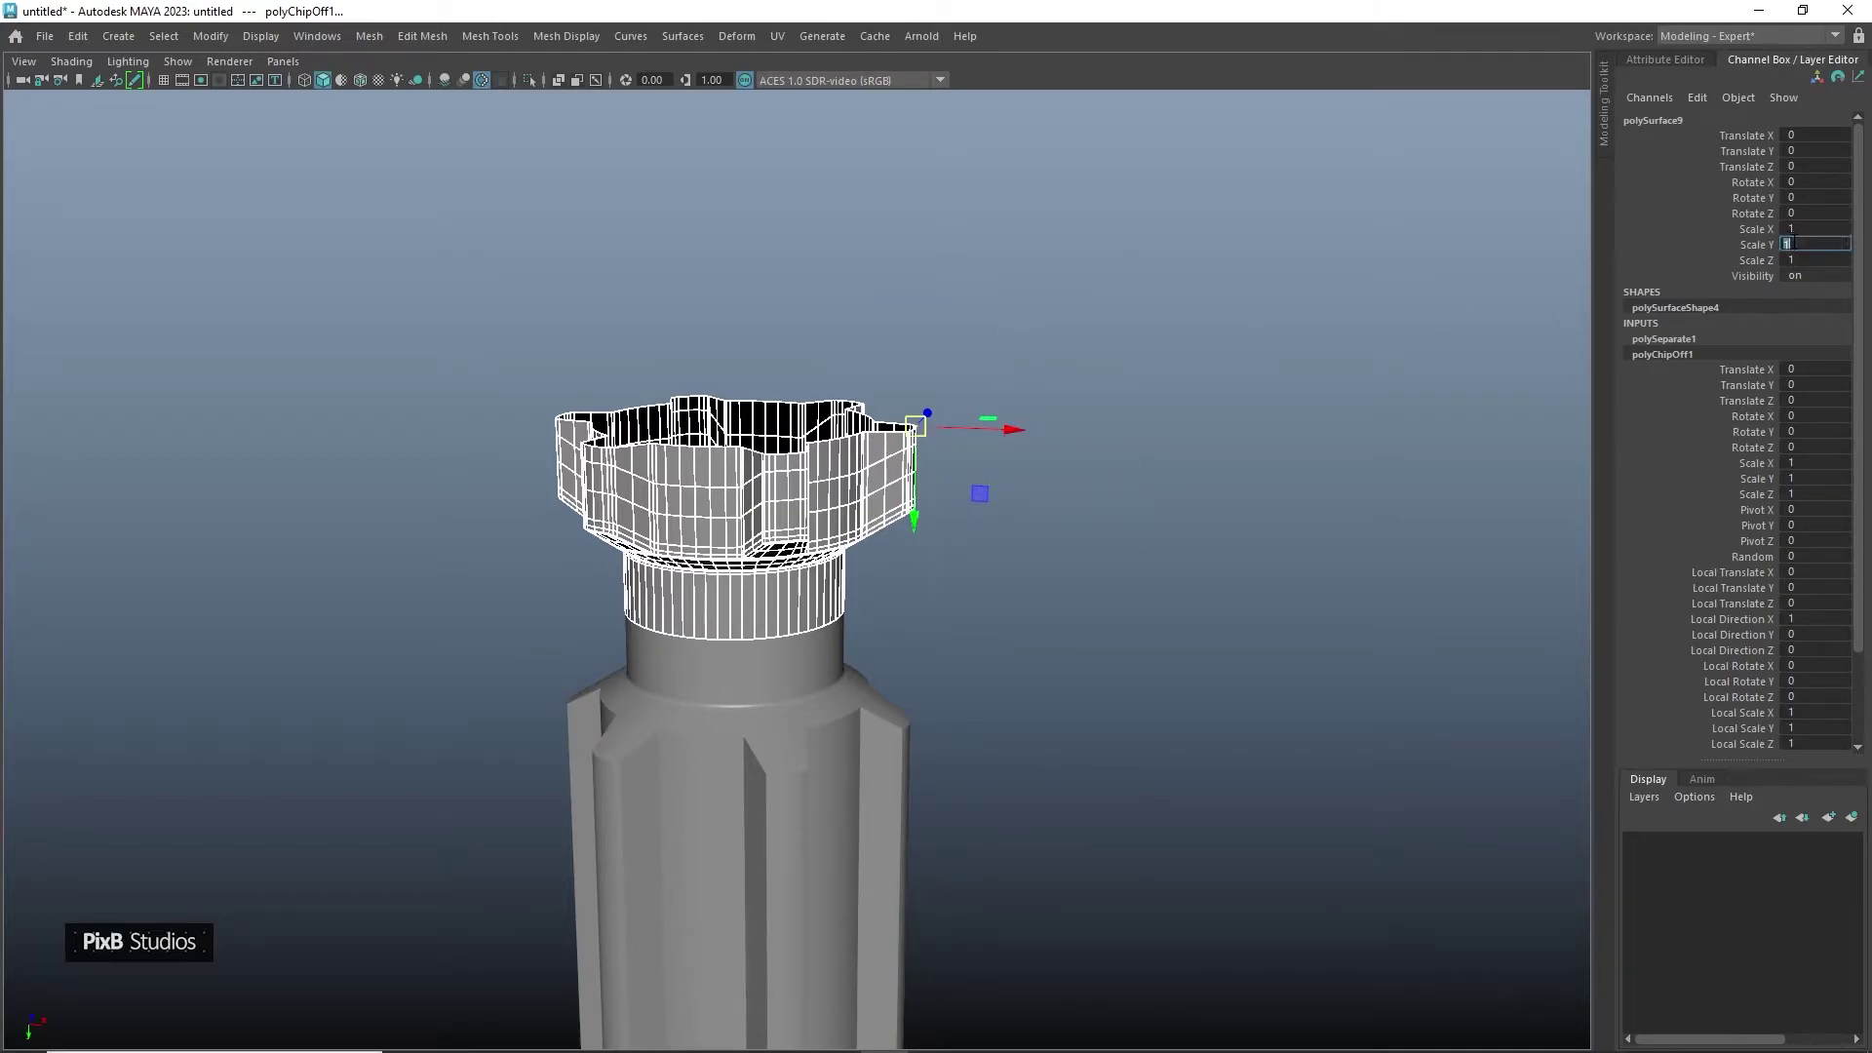
text(-1)
key(Return)
Combine the mirrored collar with the body, clear its history and merge the collar vertices with a 0.01 distance threshold
shift+click(821, 487)
shift+right_drag(821, 488, 795, 893)
key(alt+shift+d)
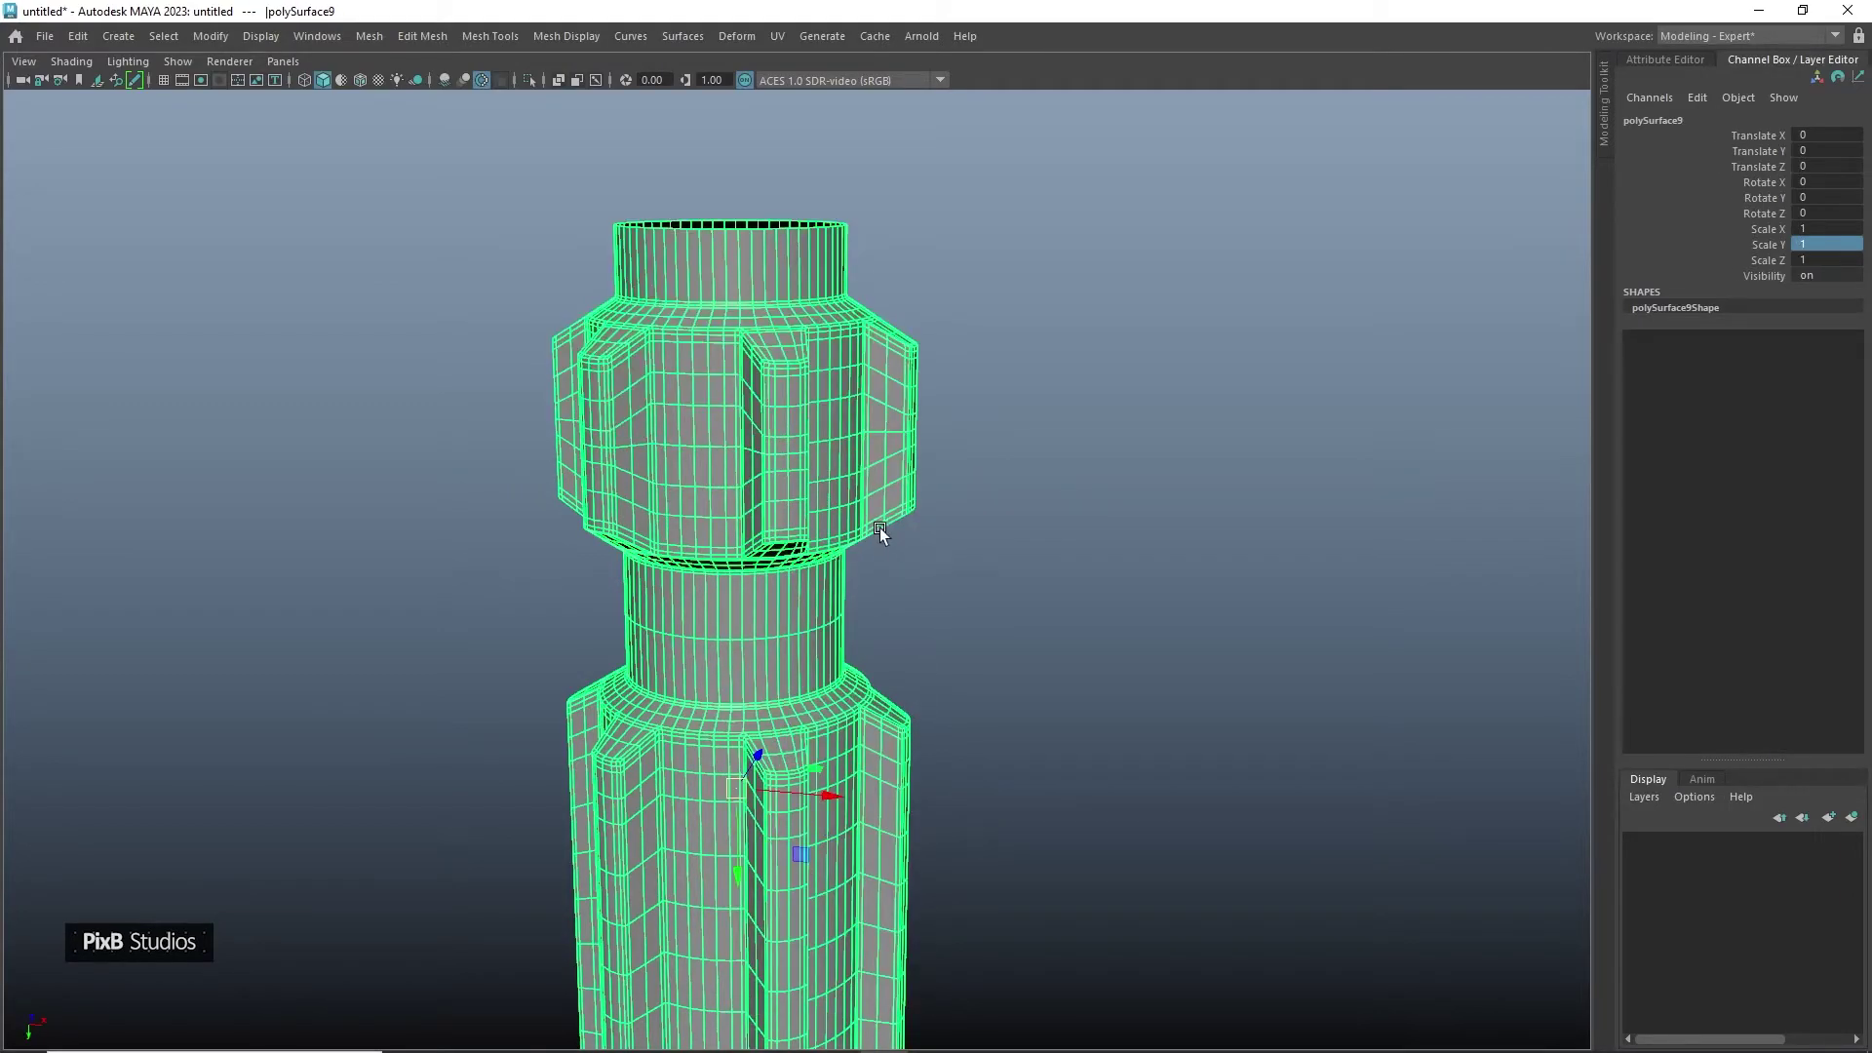
alt+middle_drag(880, 532, 1005, 524)
right_drag(1250, 413, 1170, 413)
drag(1043, 156, 650, 223)
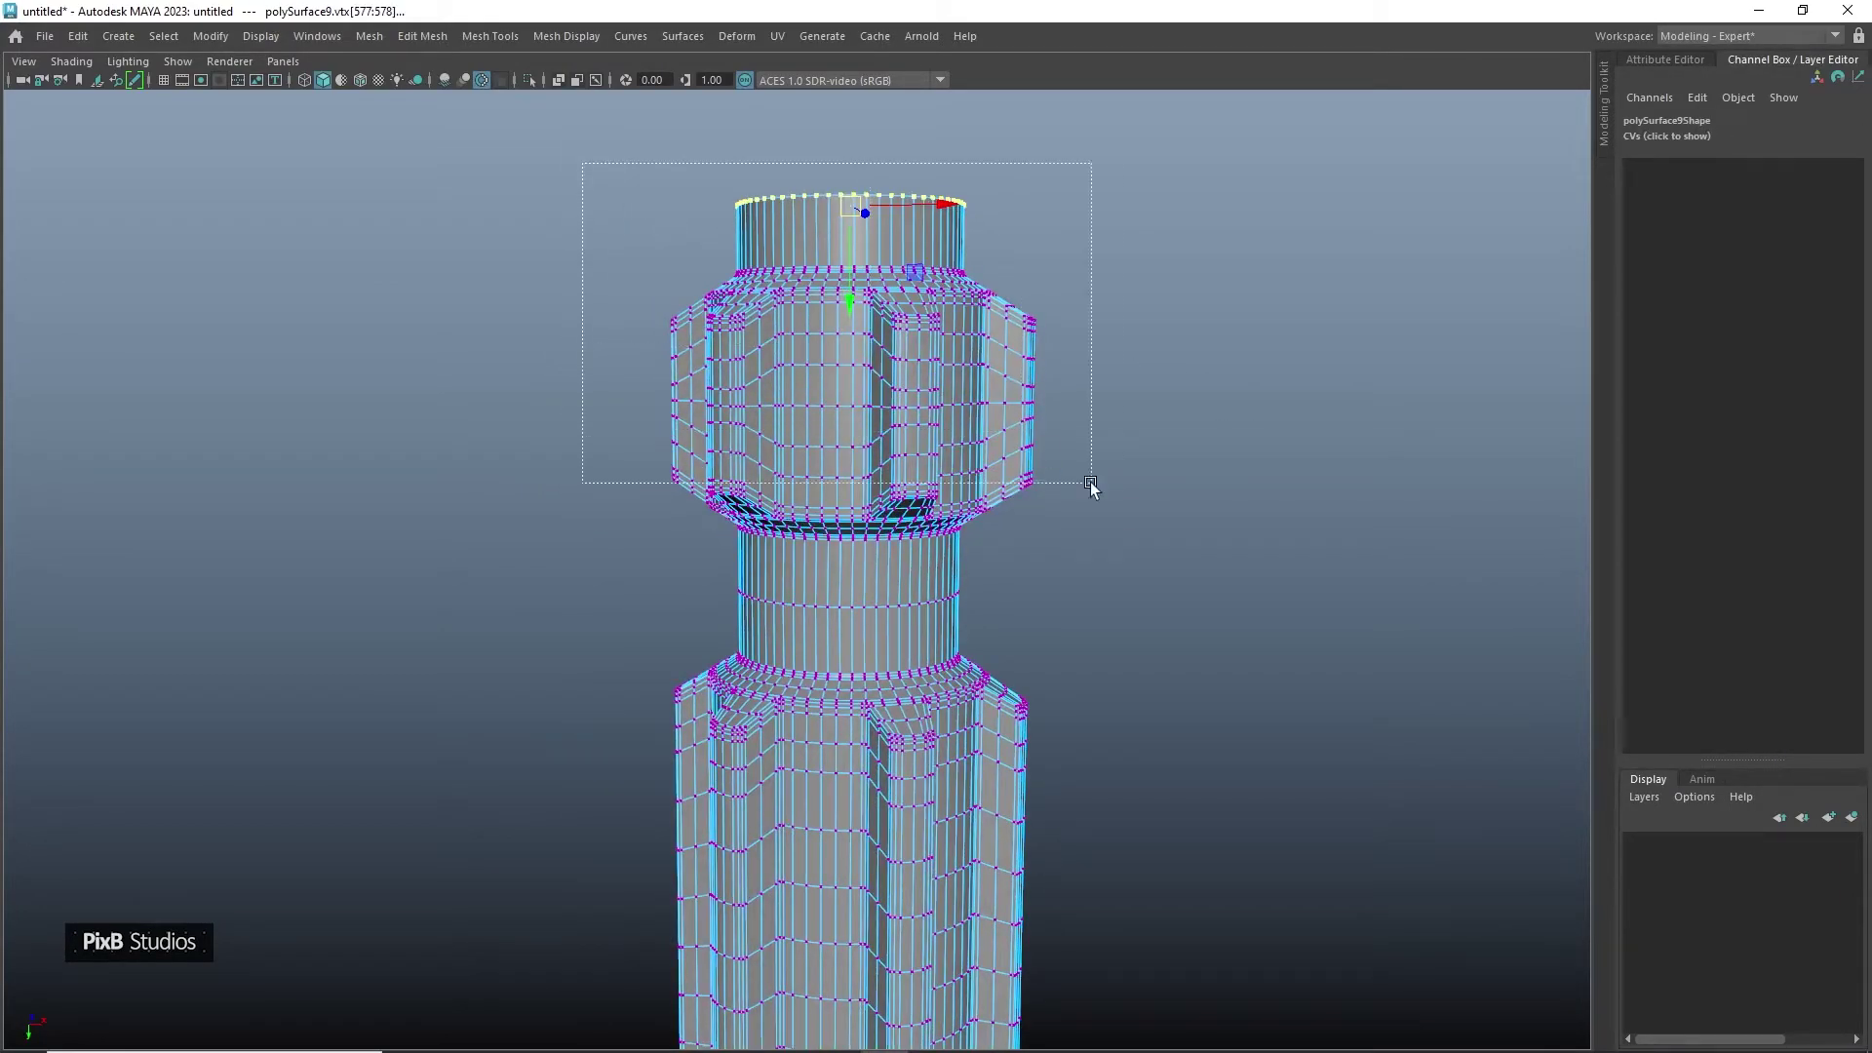
drag(1160, 563, 1160, 562)
shift+right_drag(1090, 514, 1160, 294)
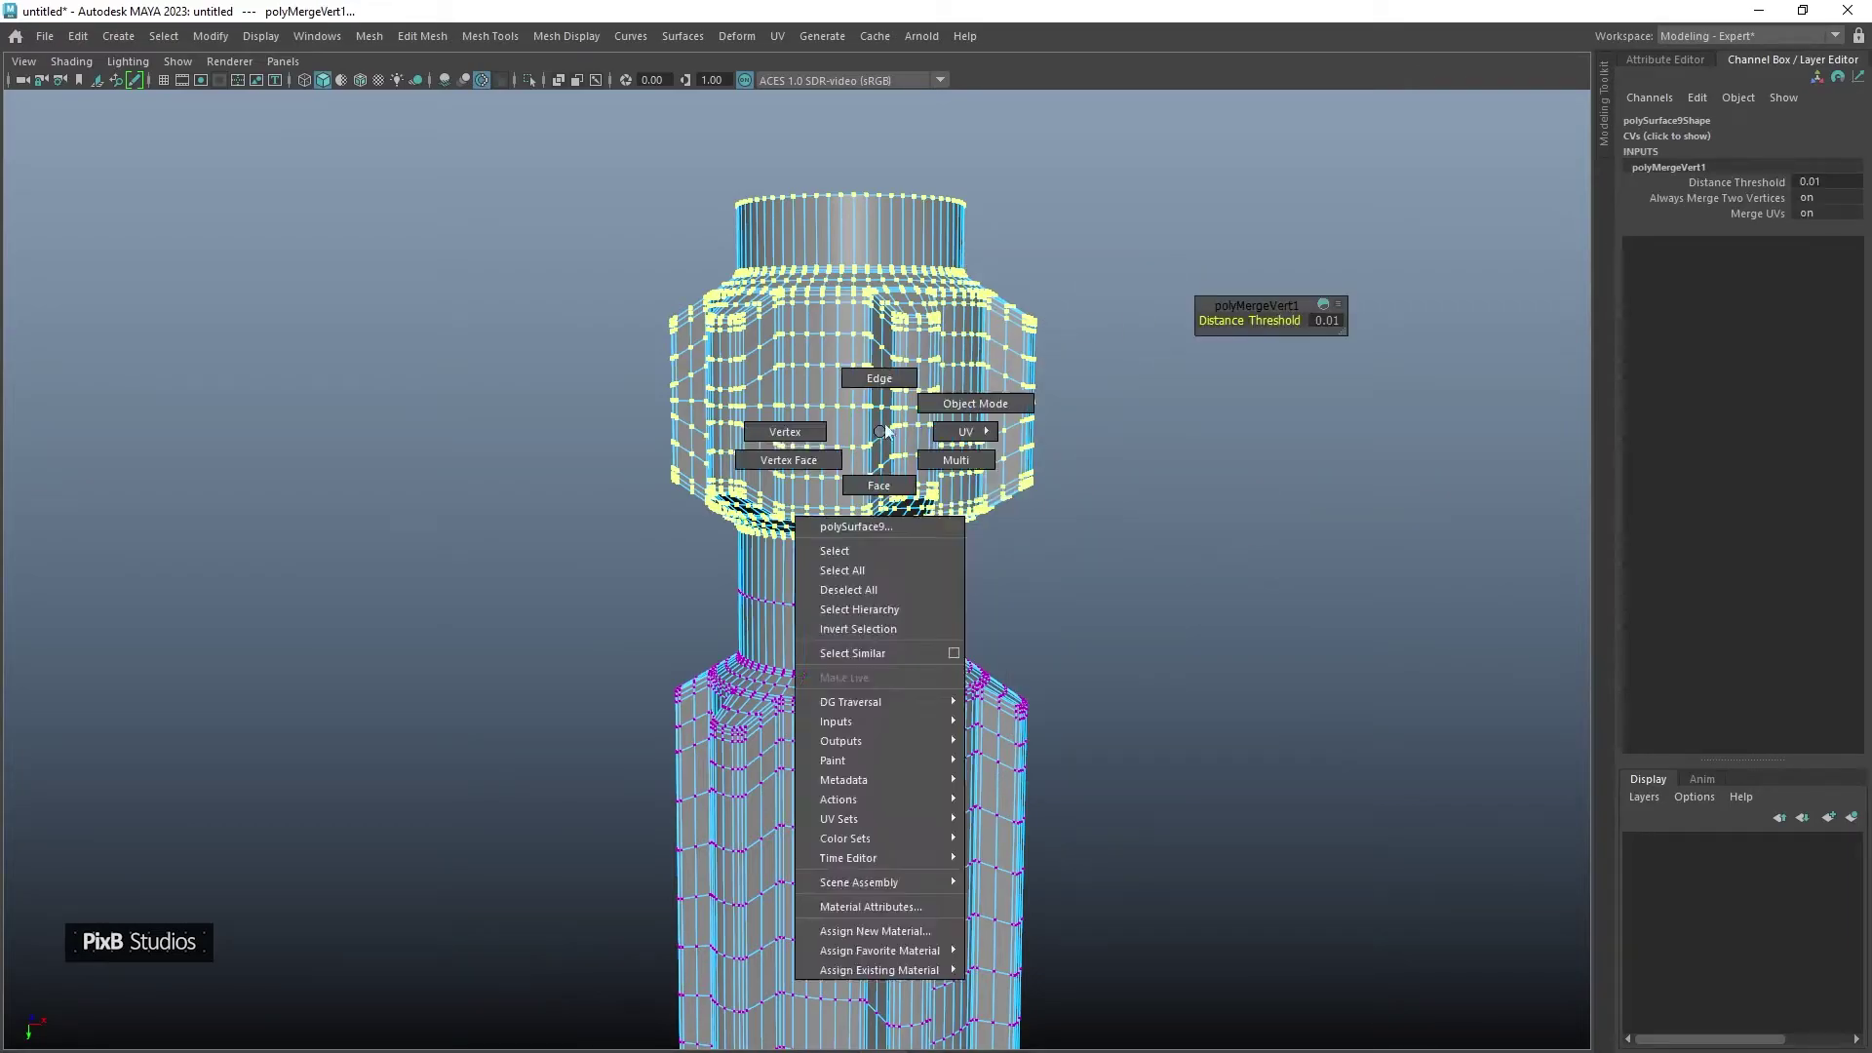
key(F8)
Bevel the middle loop of the neck between the collars with fraction 0.777 and insert evenly spaced loops between the new edges
click(1112, 214)
alt+drag(1112, 213, 1009, 558)
click(980, 530)
scroll(1008, 587, up, 6)
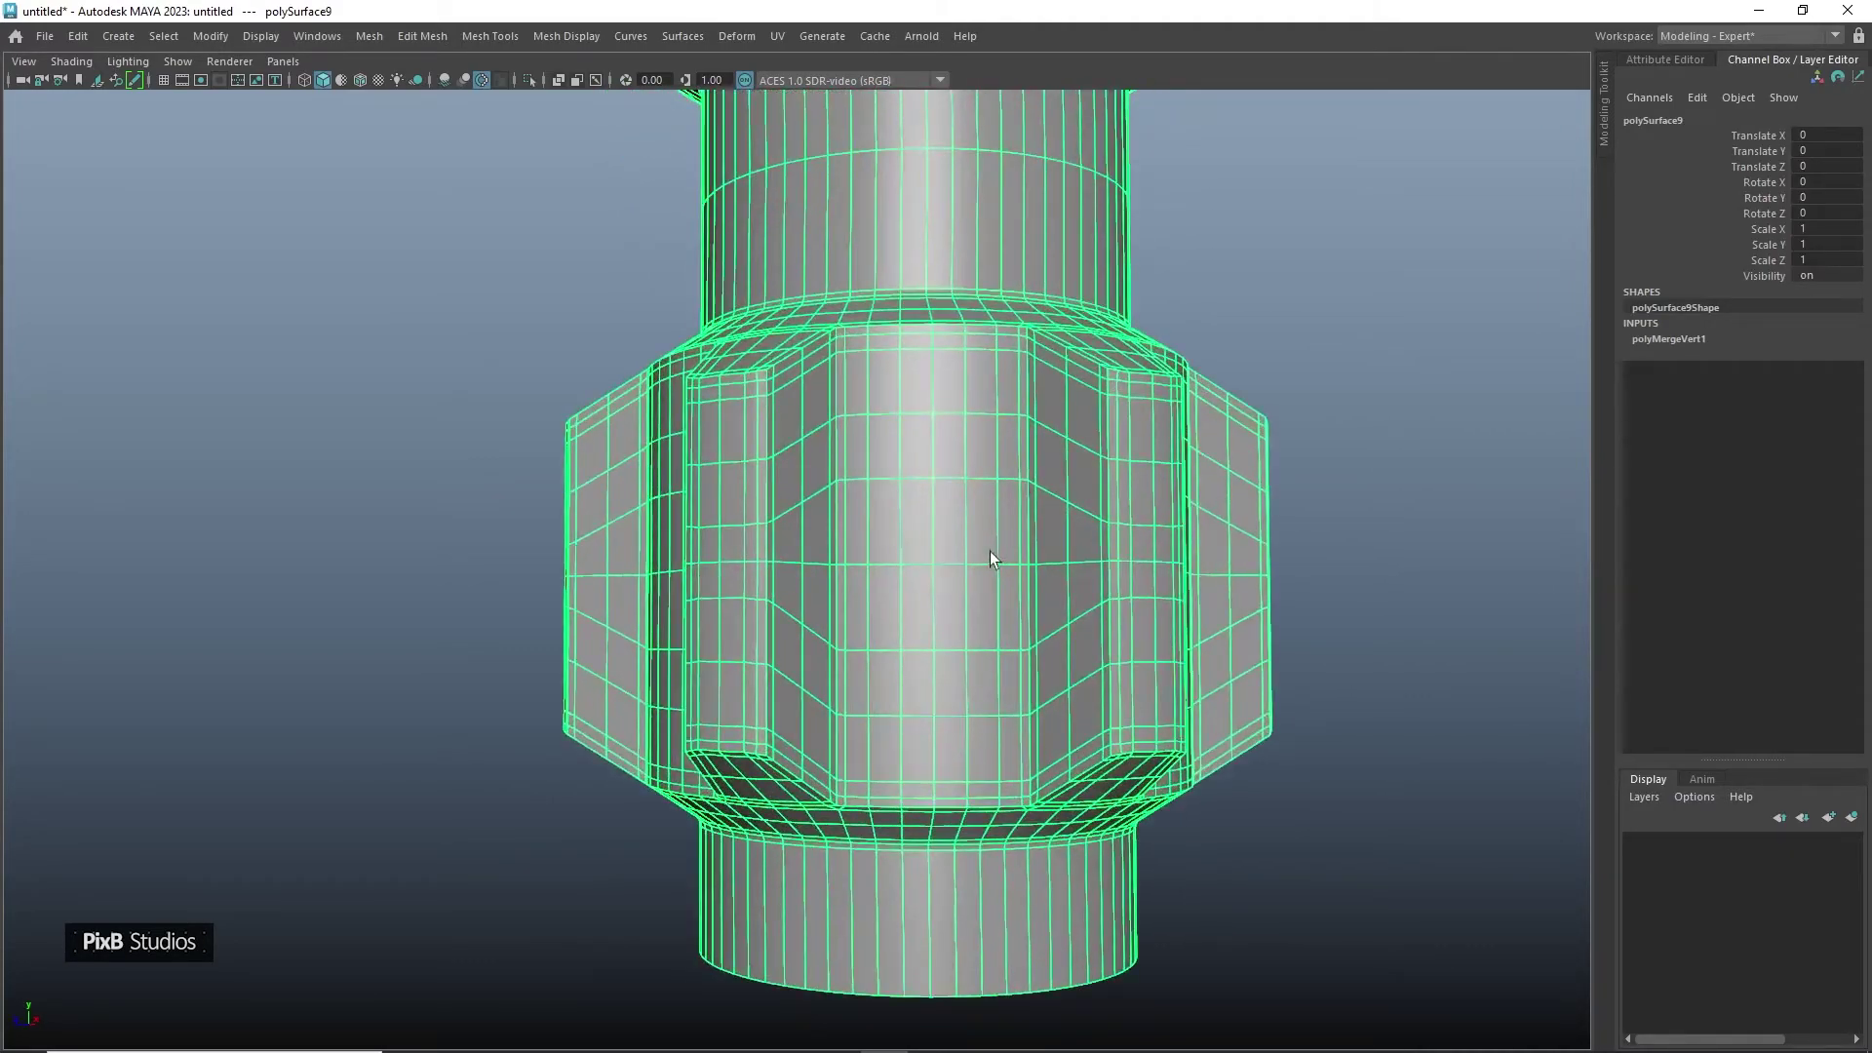
alt+middle_drag(968, 522, 956, 748)
alt+drag(980, 450, 969, 489)
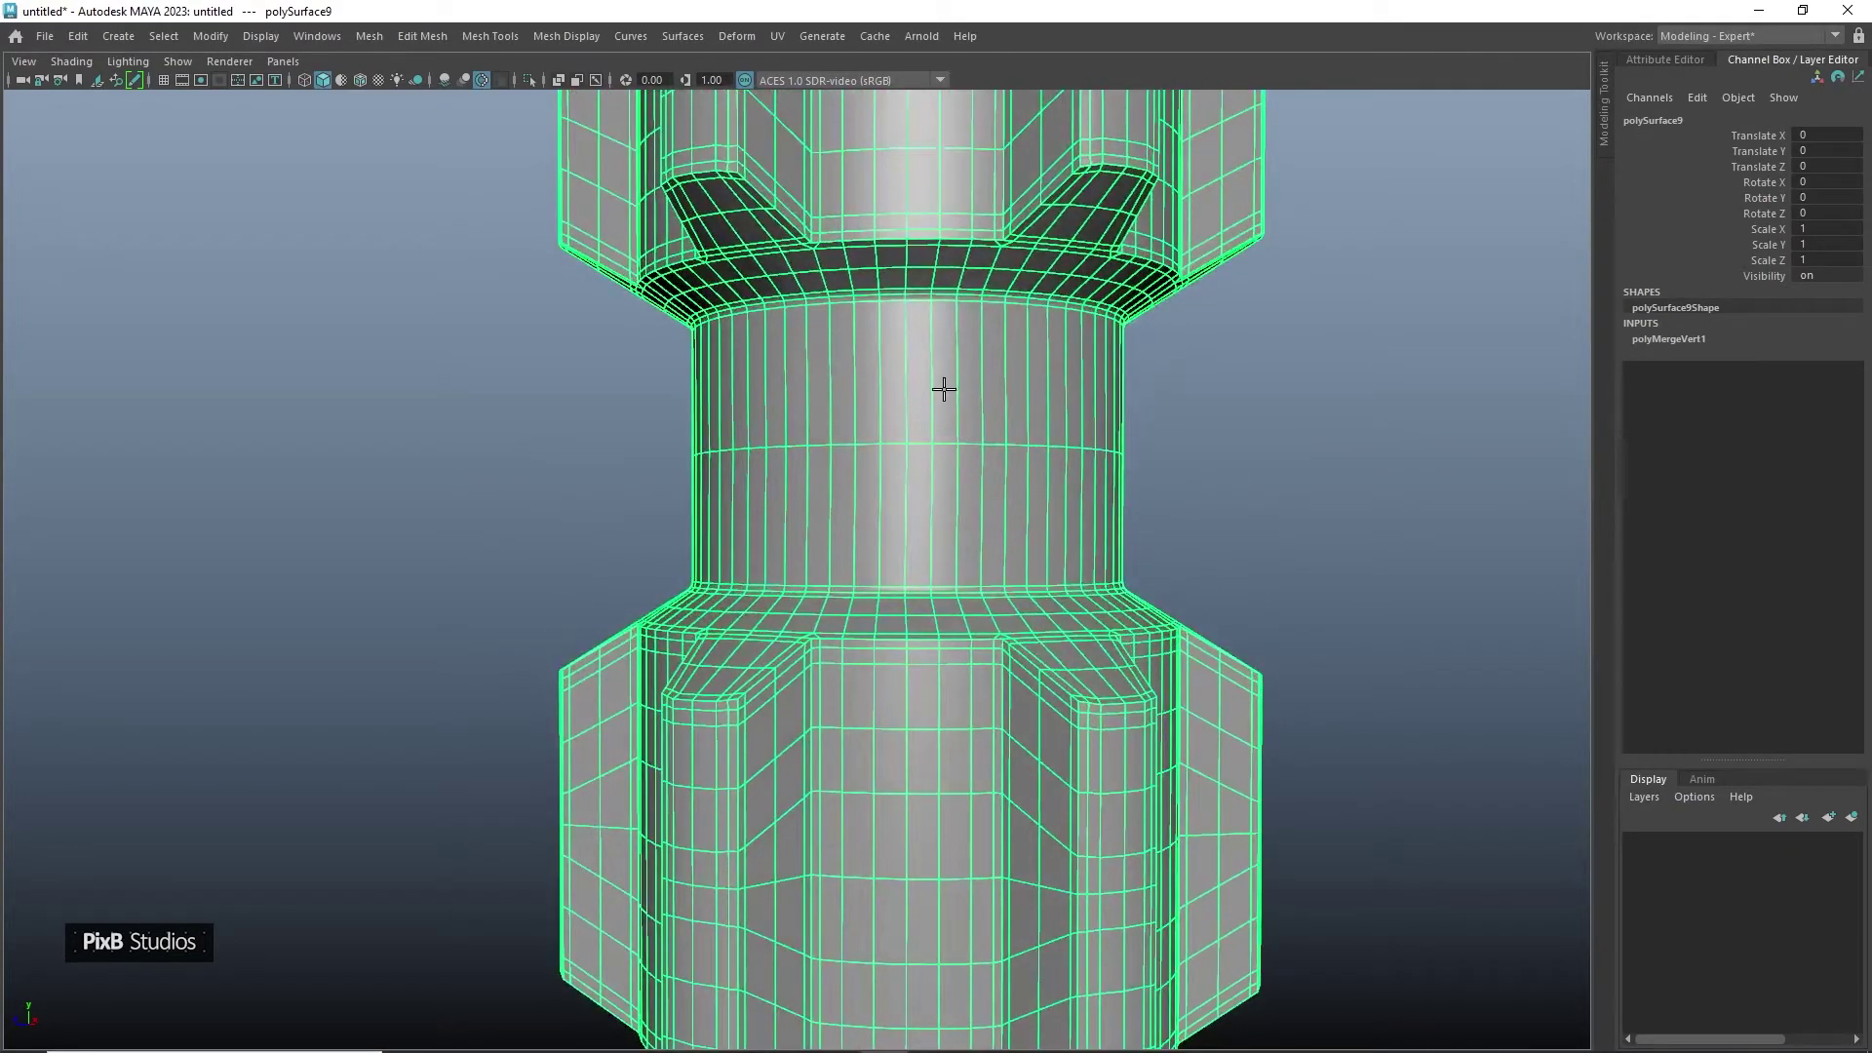
key(ctrl+shift+x)
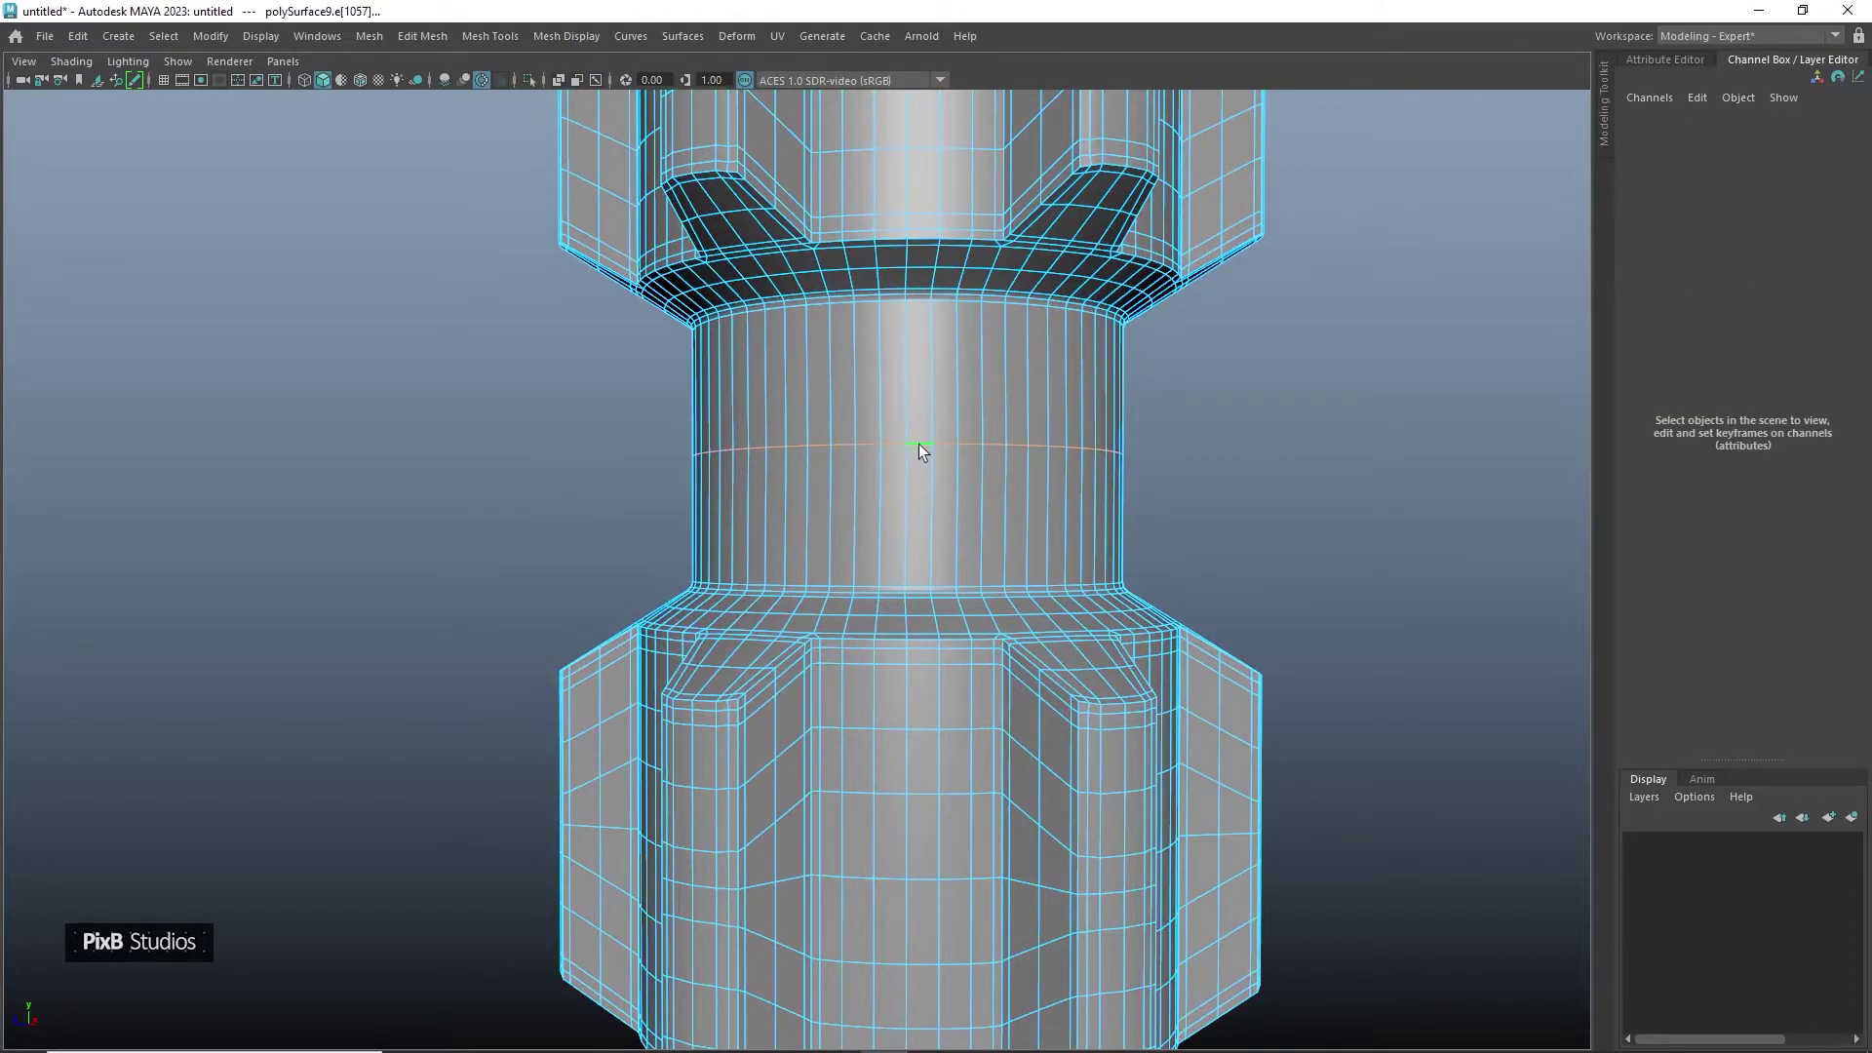
key(ctrl+b)
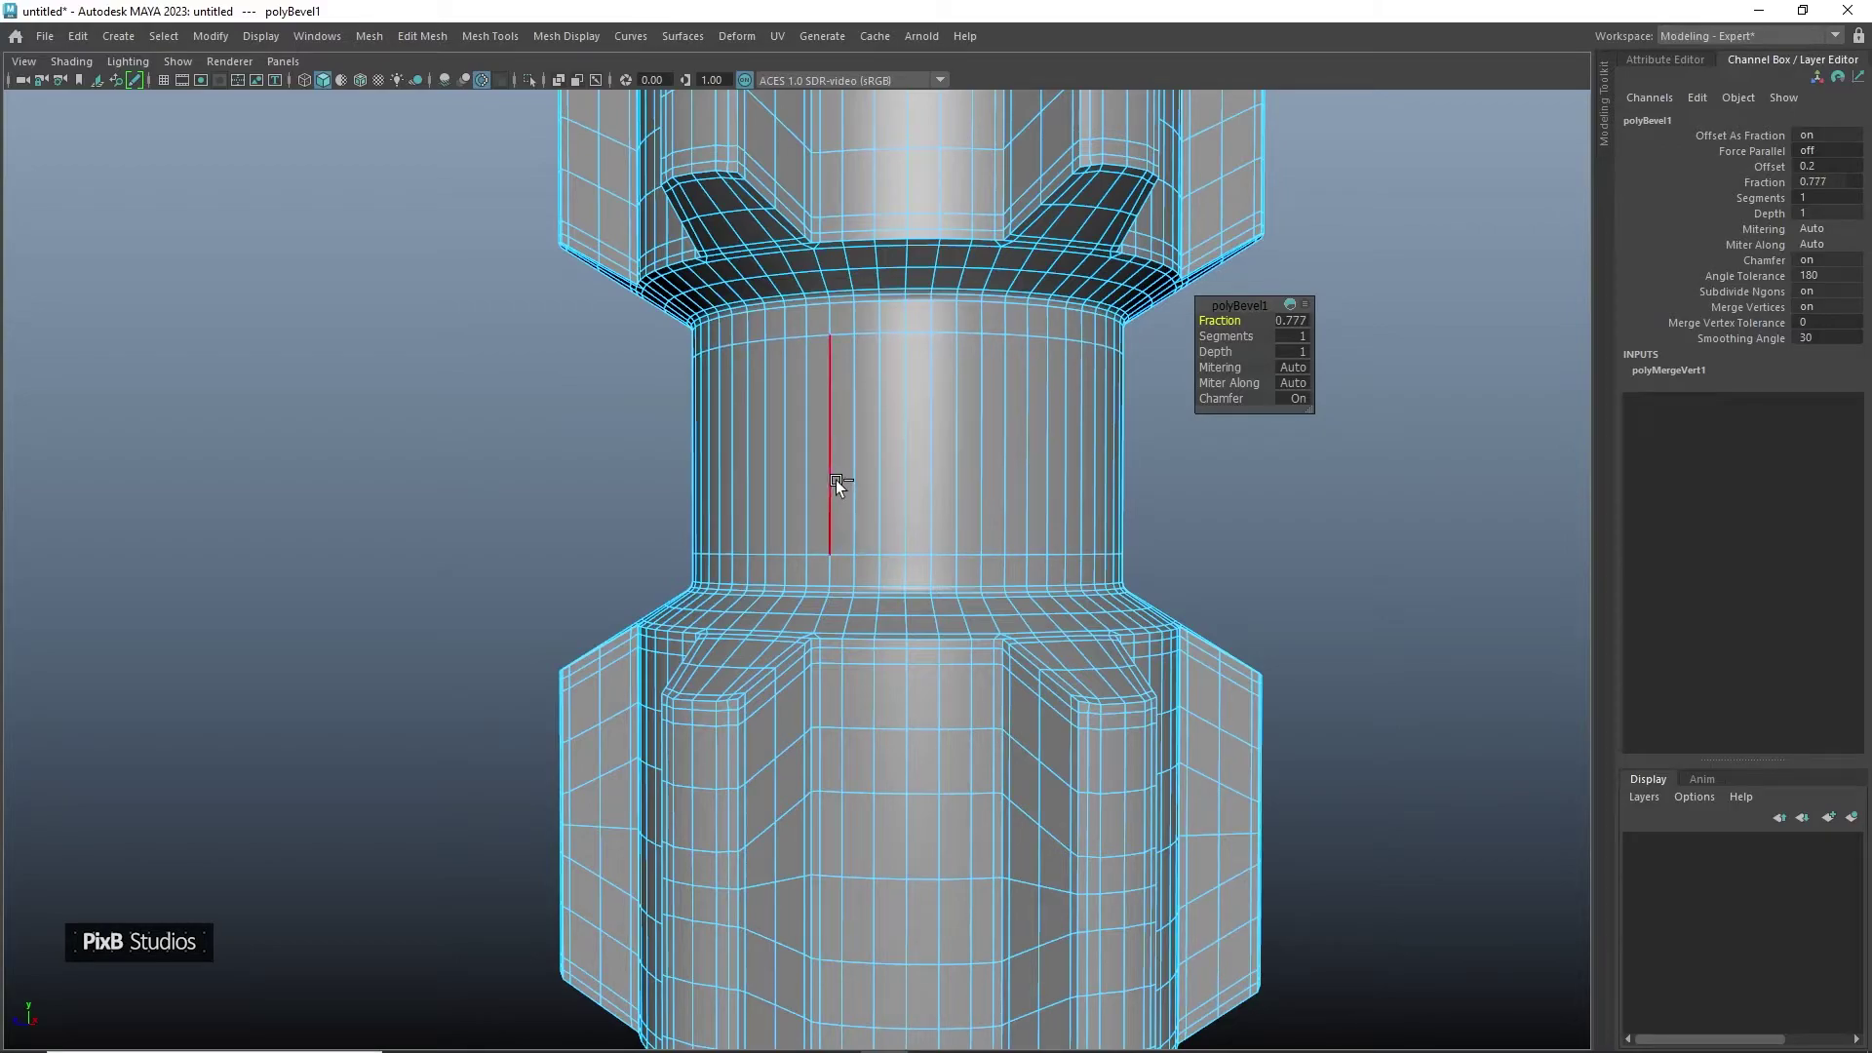
key(ctrl+shift+x)
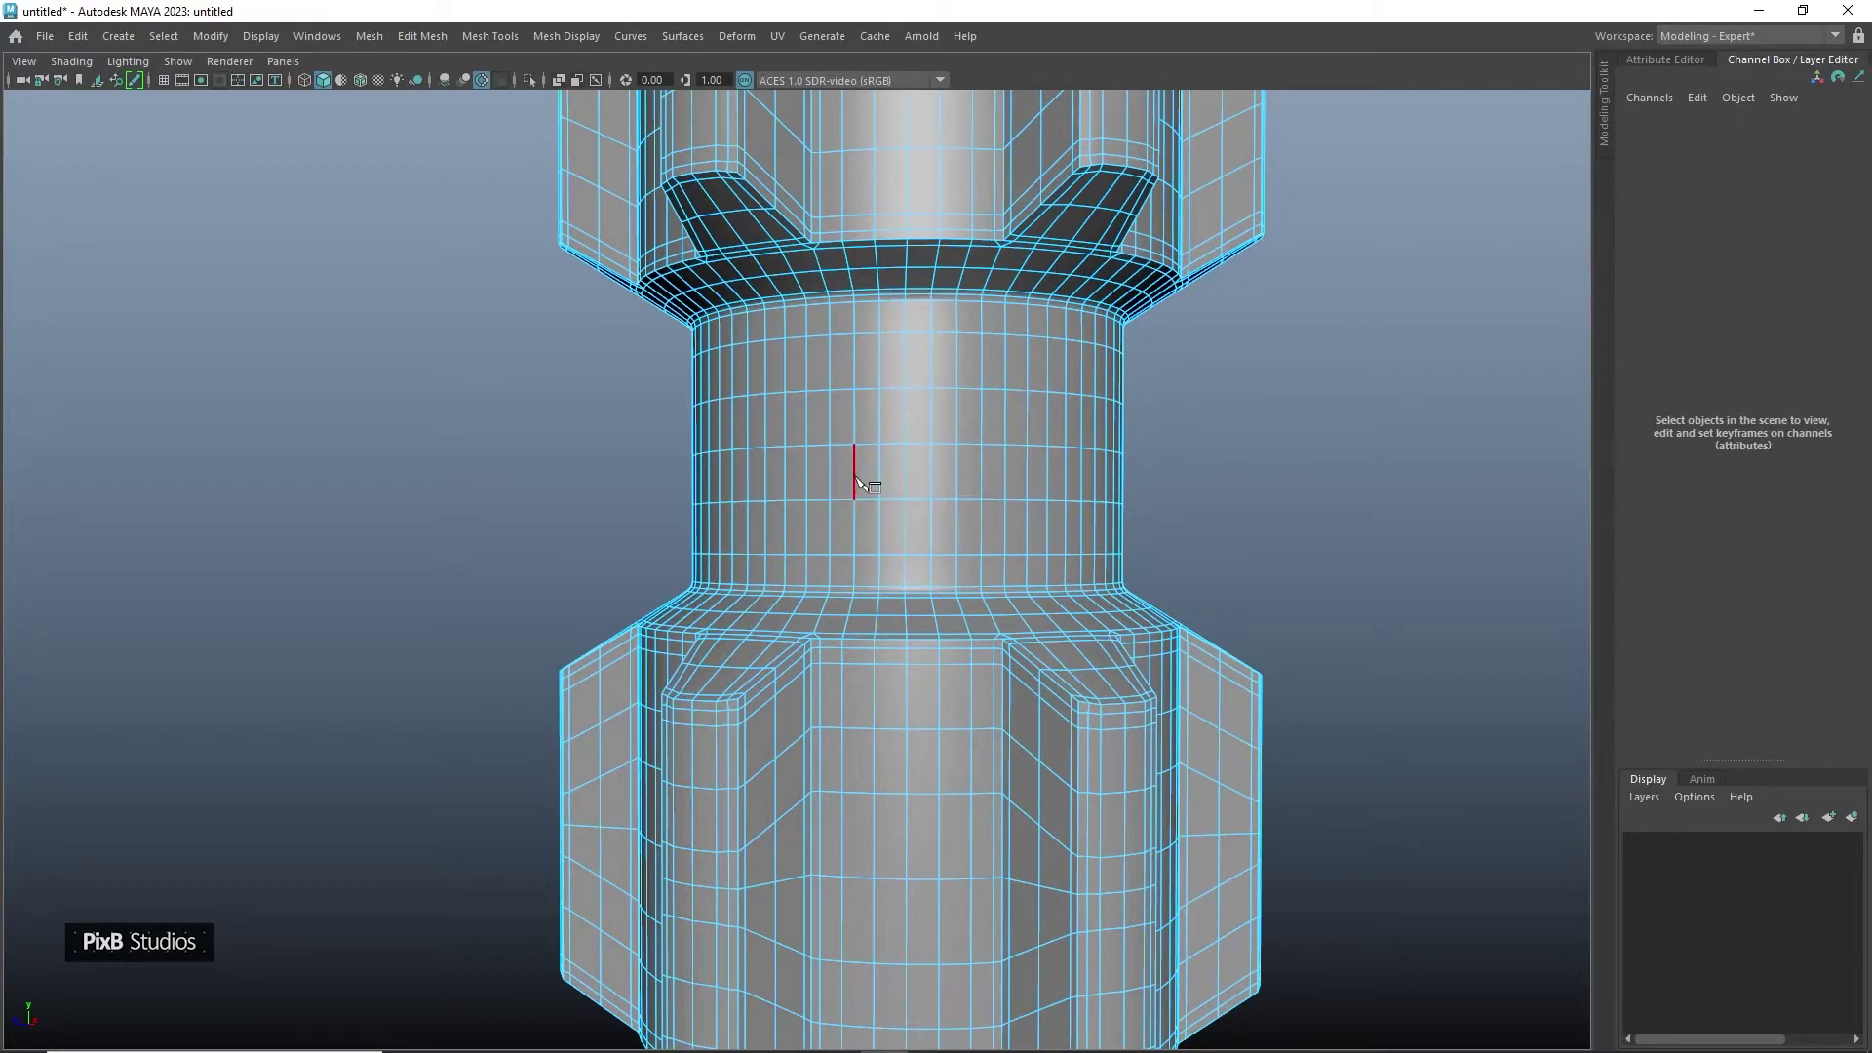
Collapse the Channel Box to enlarge the view and select the whole body
click(1306, 353)
scroll(1092, 404, down, 7)
alt+drag(1005, 436, 911, 355)
alt+middle_drag(910, 353, 907, 535)
scroll(886, 367, down, 5)
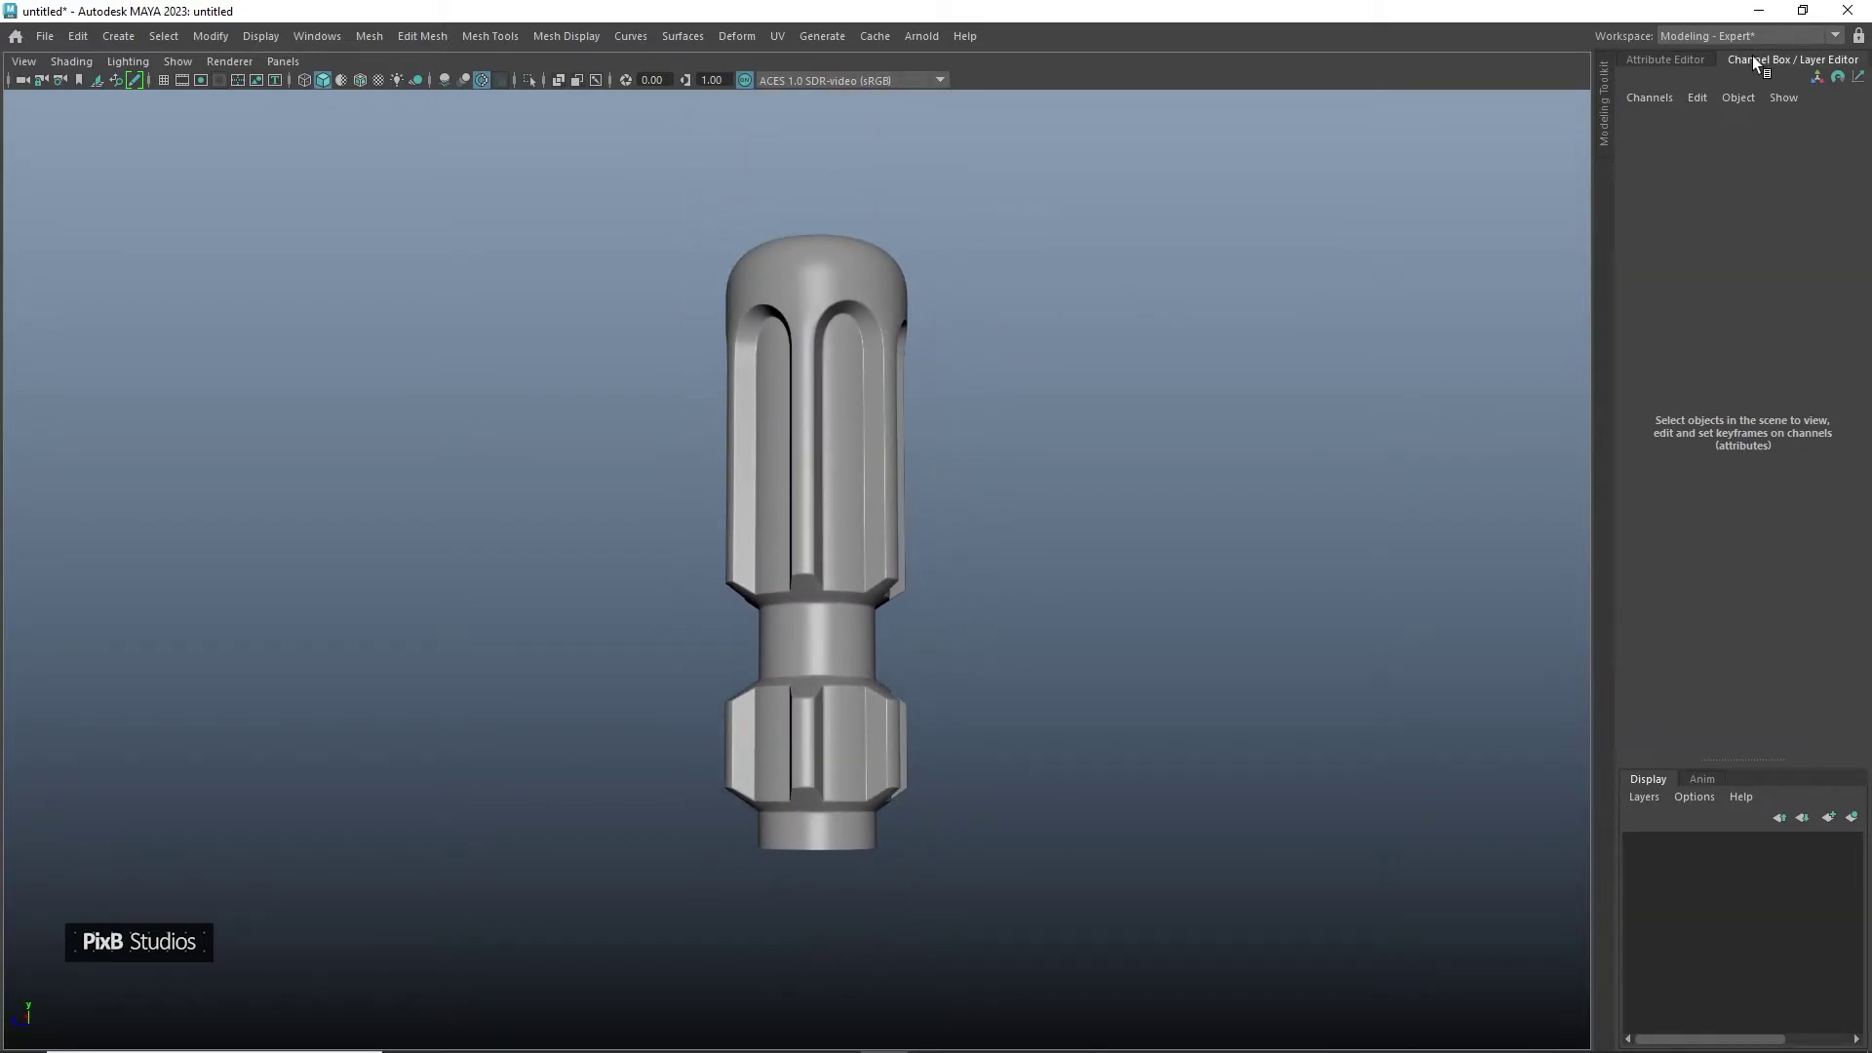
click(1754, 61)
click(985, 418)
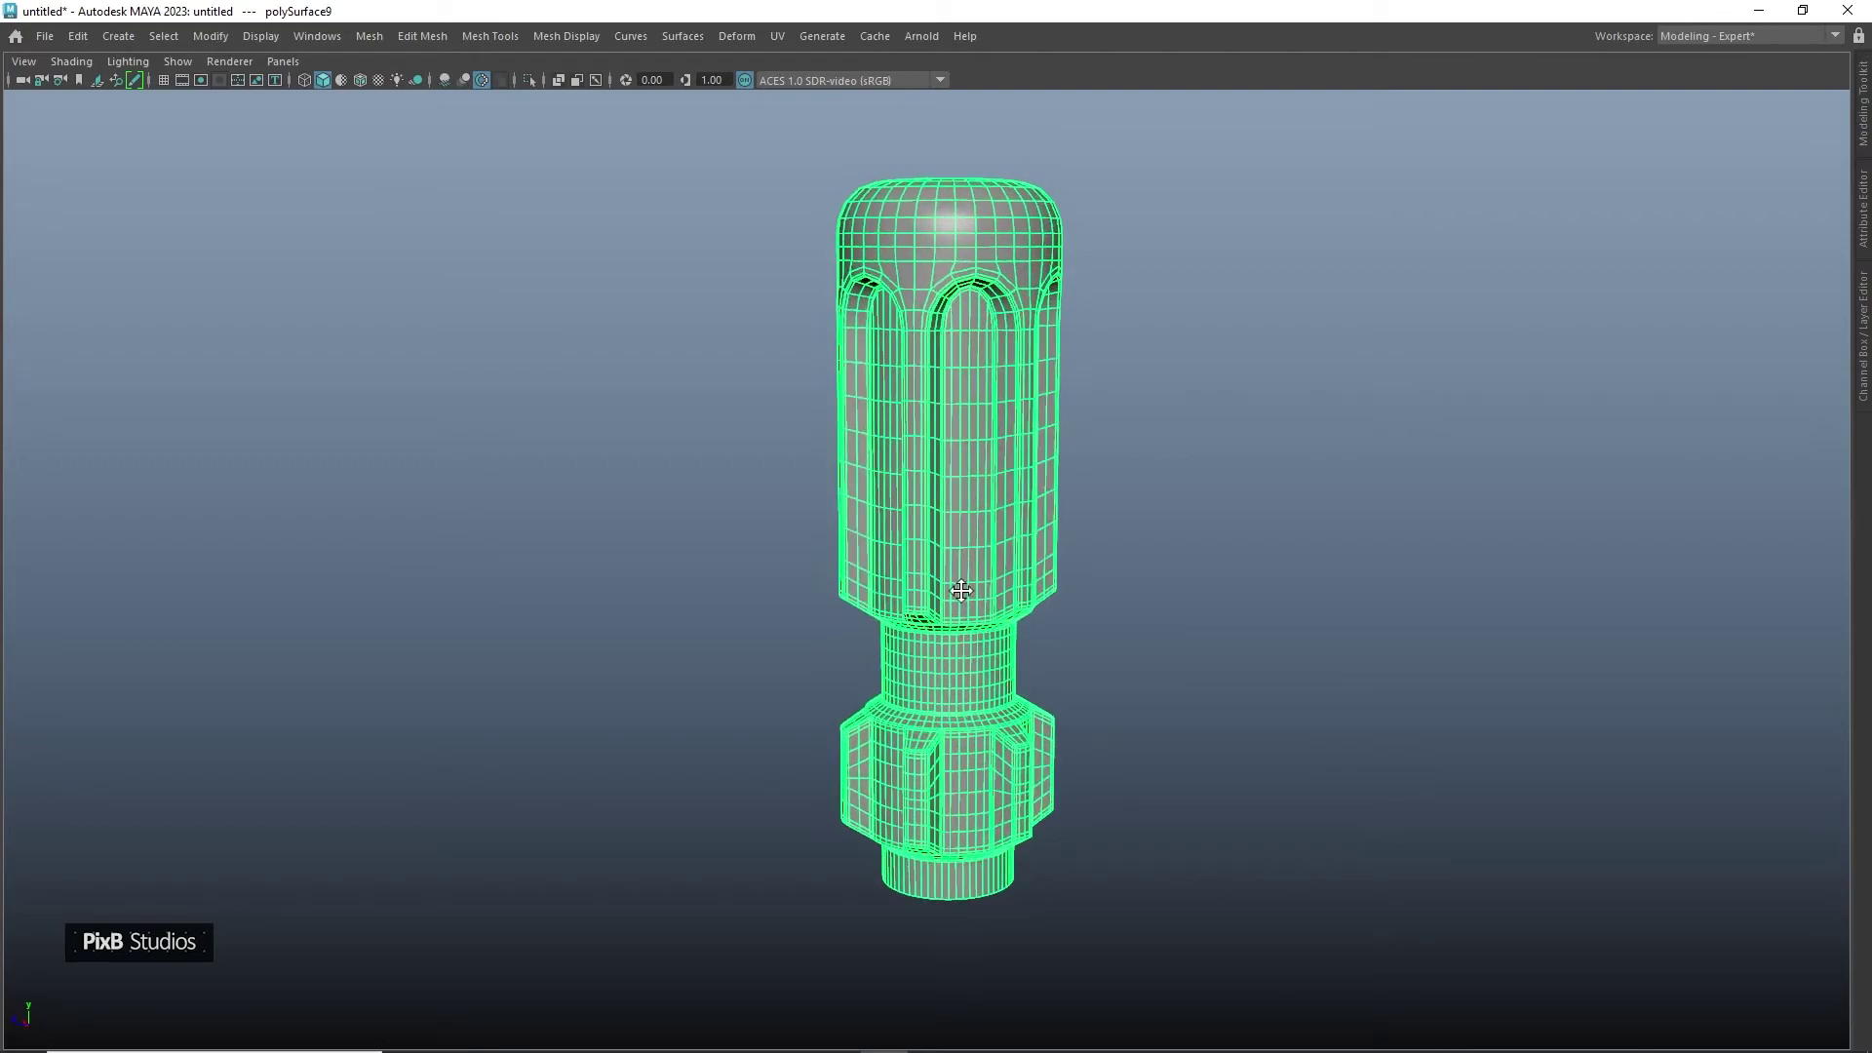
Select the ring of faces forming the neck's open end beyond the second collar
alt+middle_drag(962, 590, 950, 519)
alt+drag(949, 521, 918, 270)
alt+right_drag(918, 270, 1042, 374)
alt+middle_drag(1041, 375, 1040, 613)
scroll(1014, 593, up, 4)
right_drag(991, 575, 989, 390)
click(949, 478)
double_click(950, 478)
key(ctrl+F11)
key(shift+period)
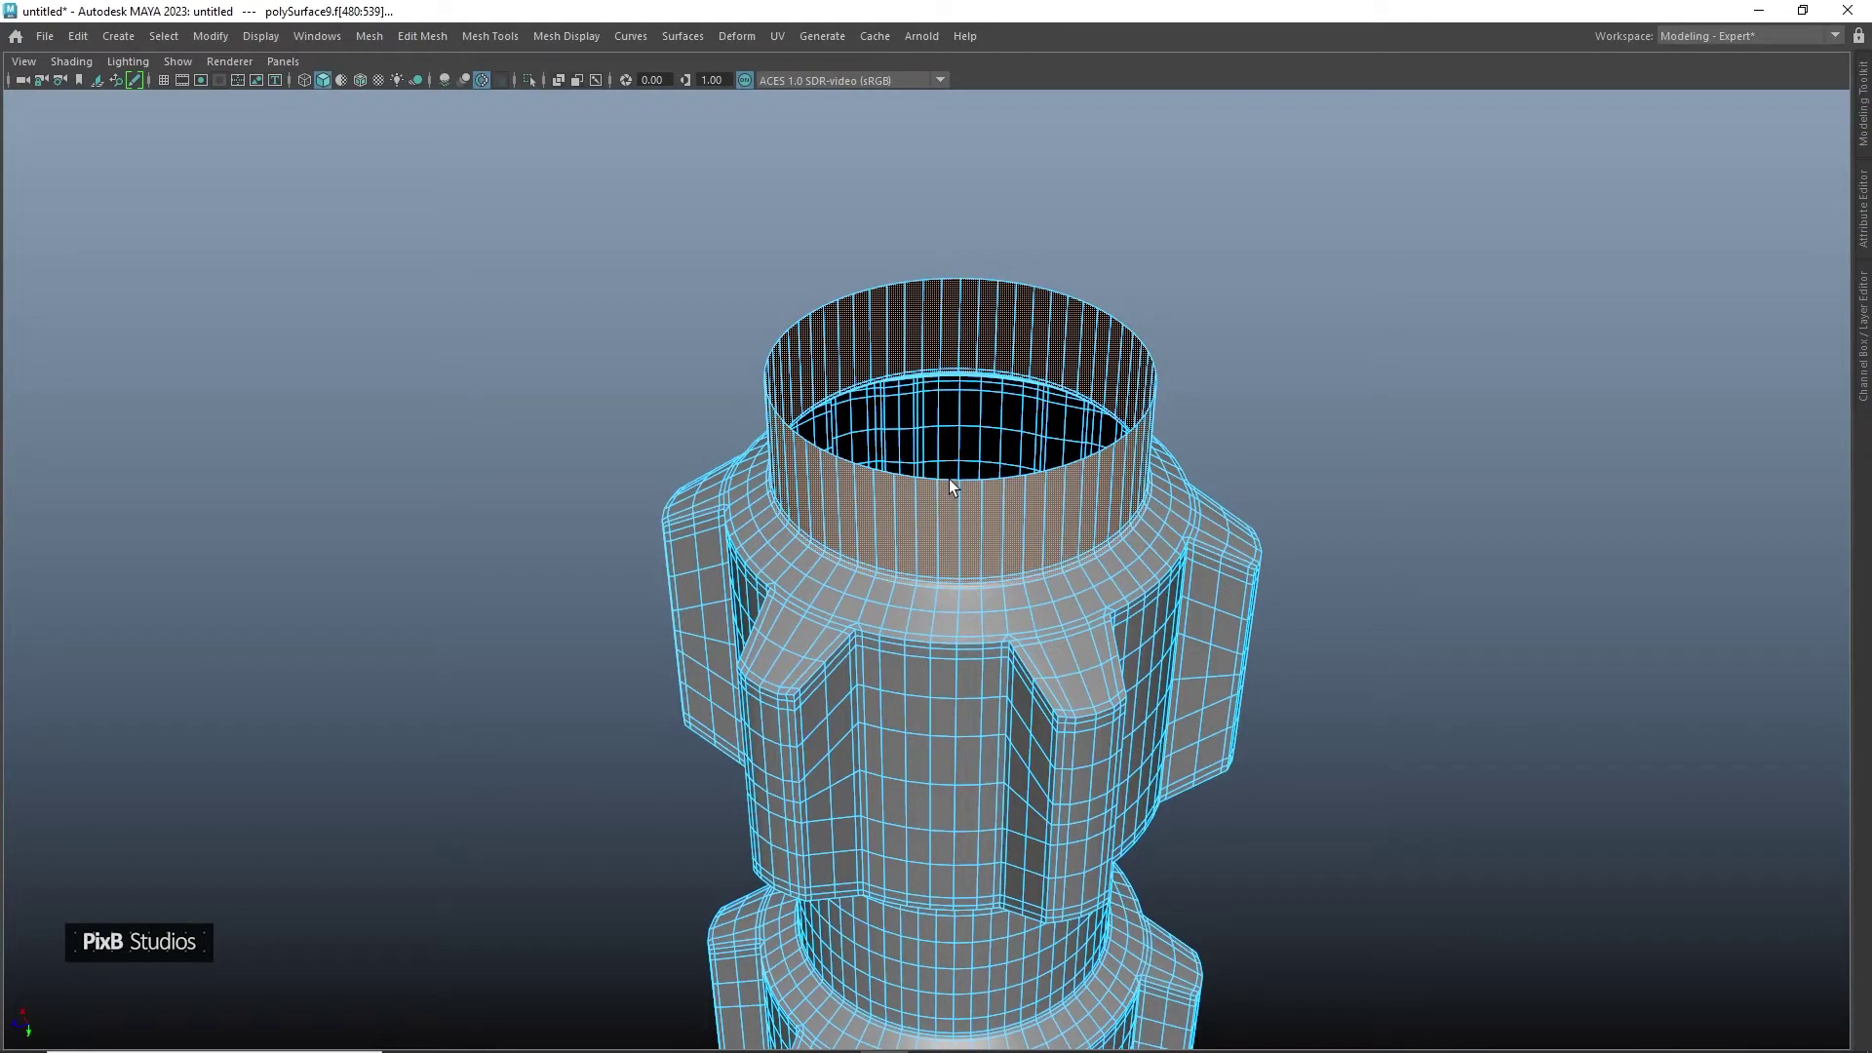
Try to scale the selected ring of faces at the neck's open end
key(r)
scroll(949, 478, up, 1)
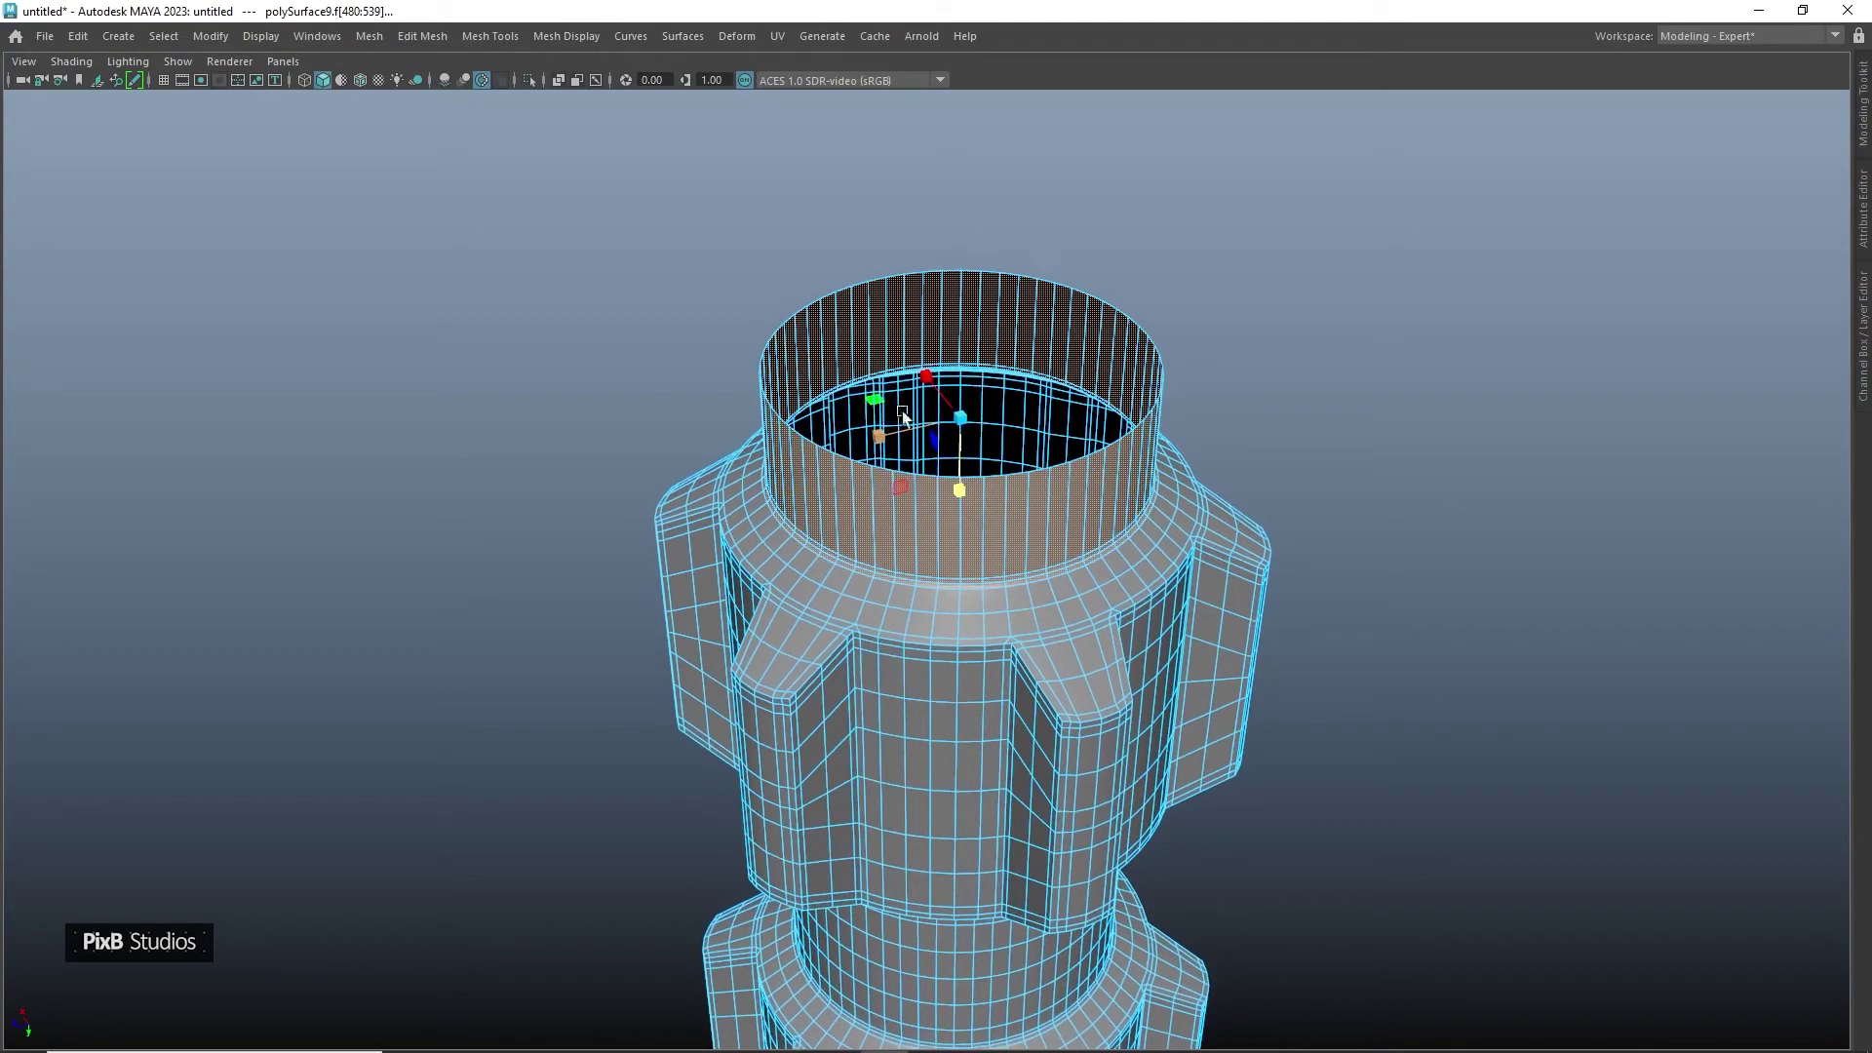
drag(959, 491, 965, 331)
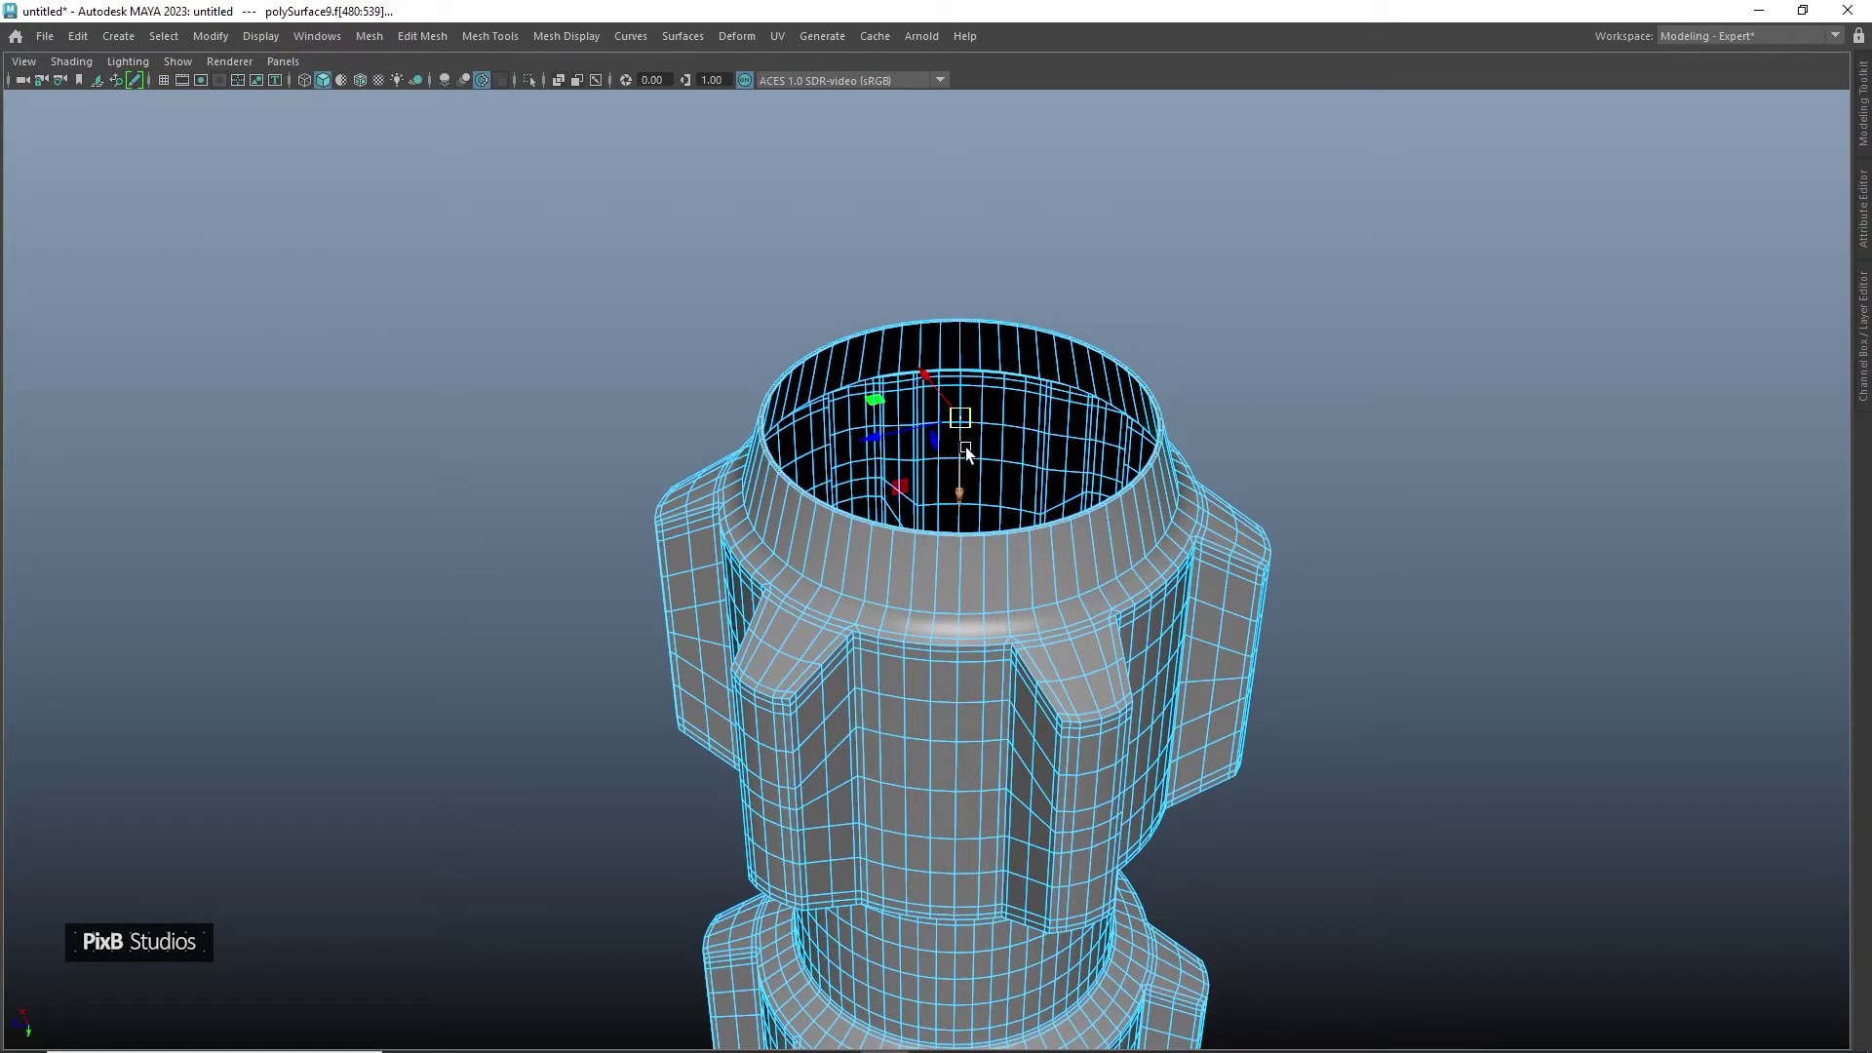
key(ctrl+z)
Delete the ring of end faces and extrude the exposed rim edges inward, scaling them down to a small central hole
key(Delete)
shift+right_drag(965, 453, 980, 275)
scroll(807, 472, up, 5)
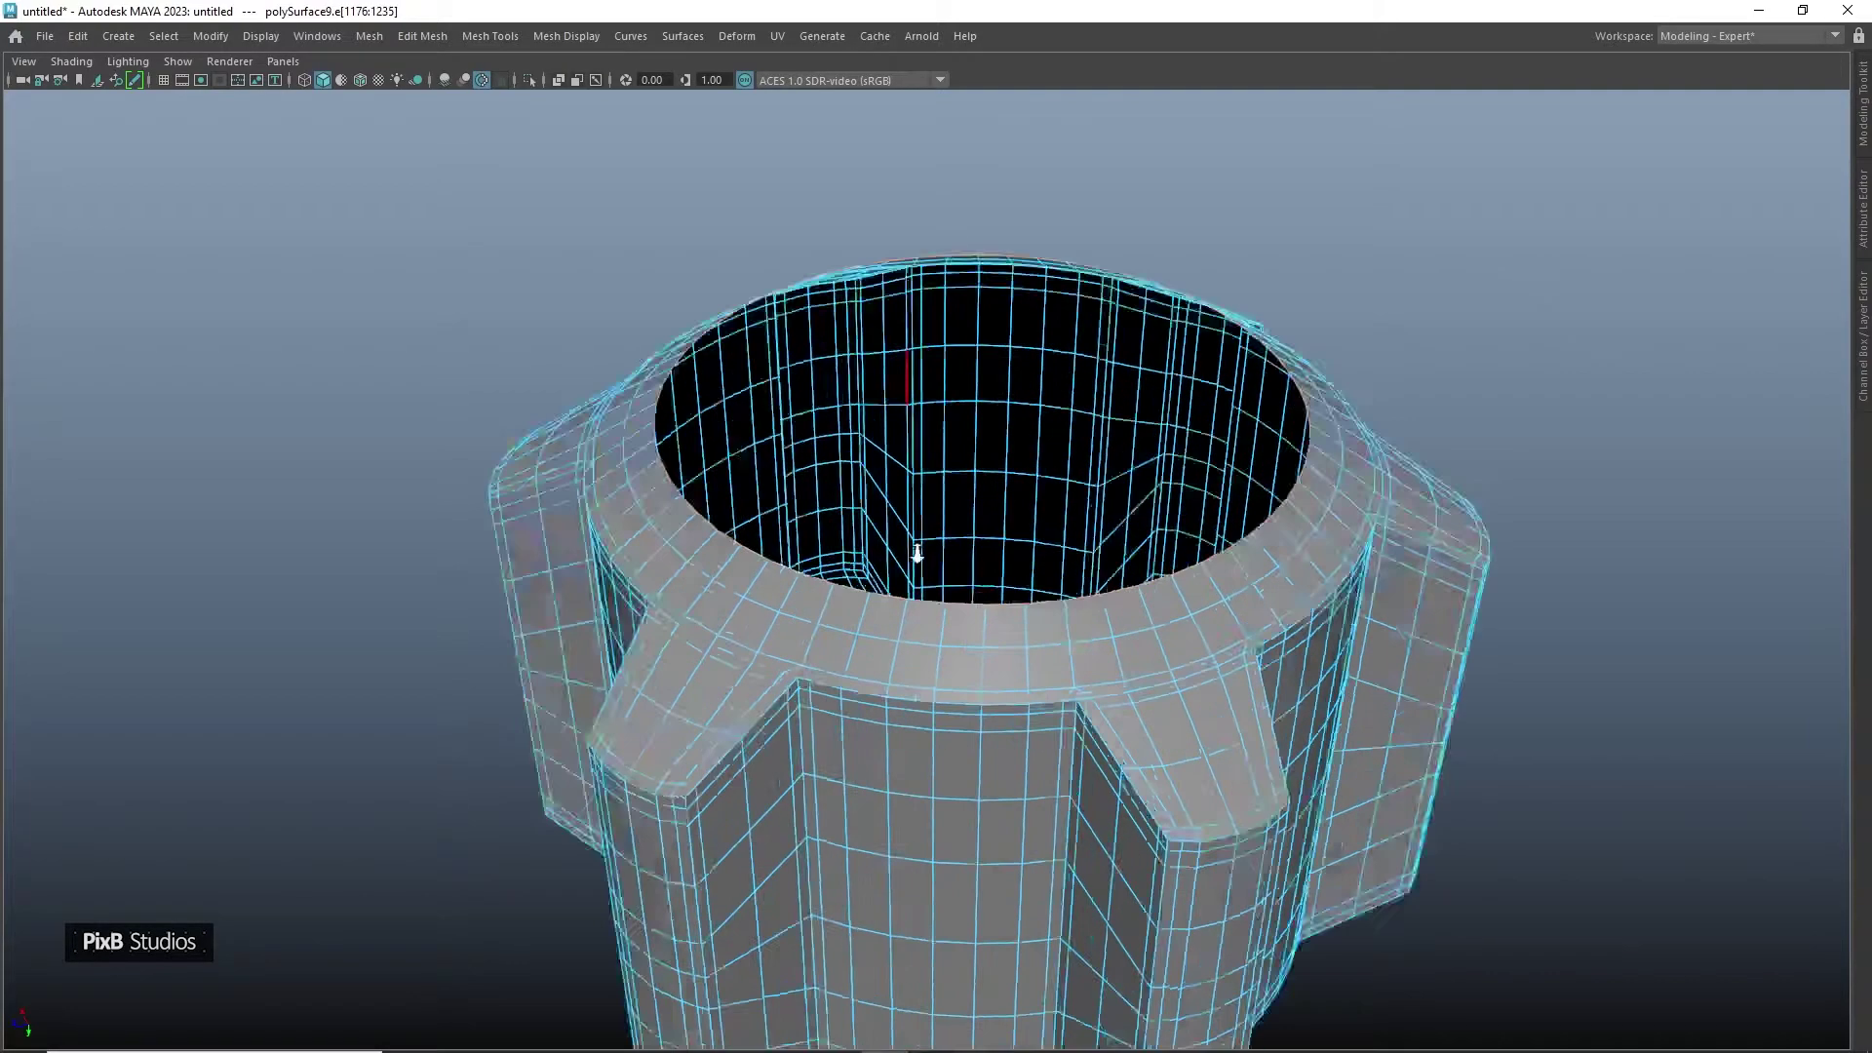
drag(1018, 290, 909, 298)
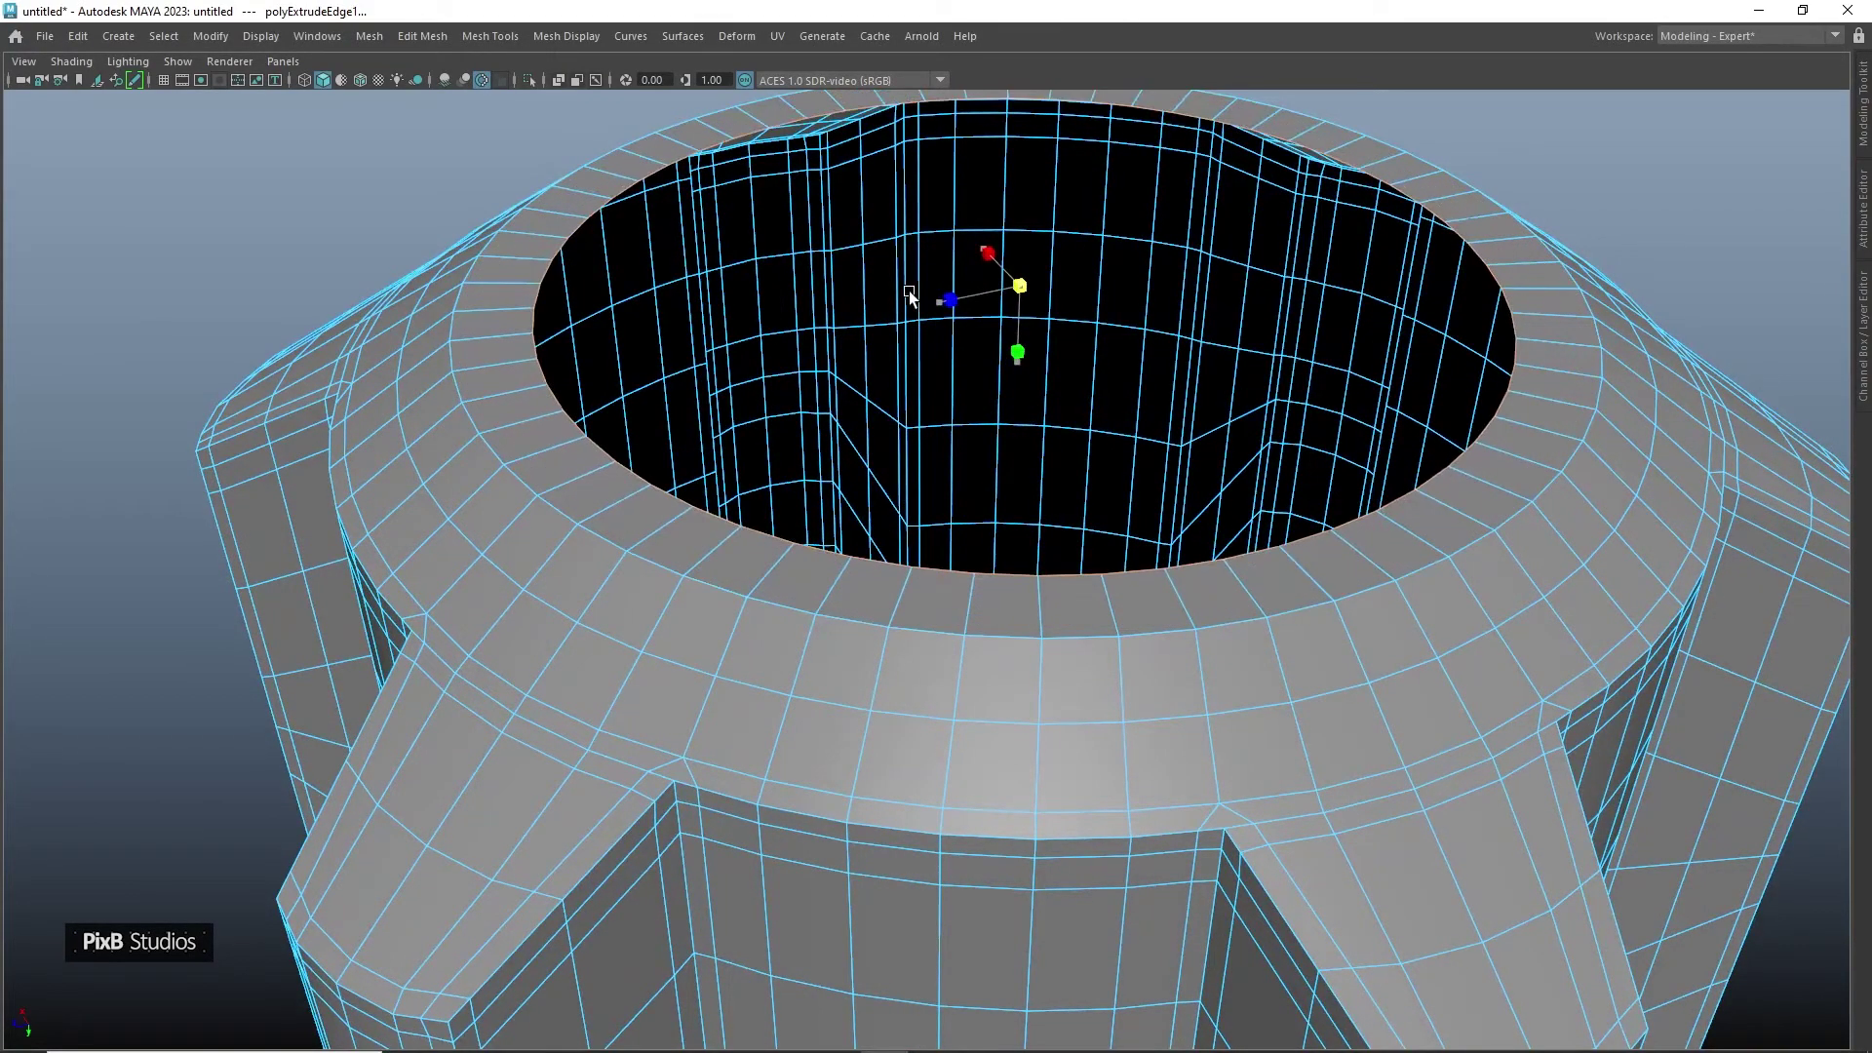
alt+drag(1014, 410, 1087, 472)
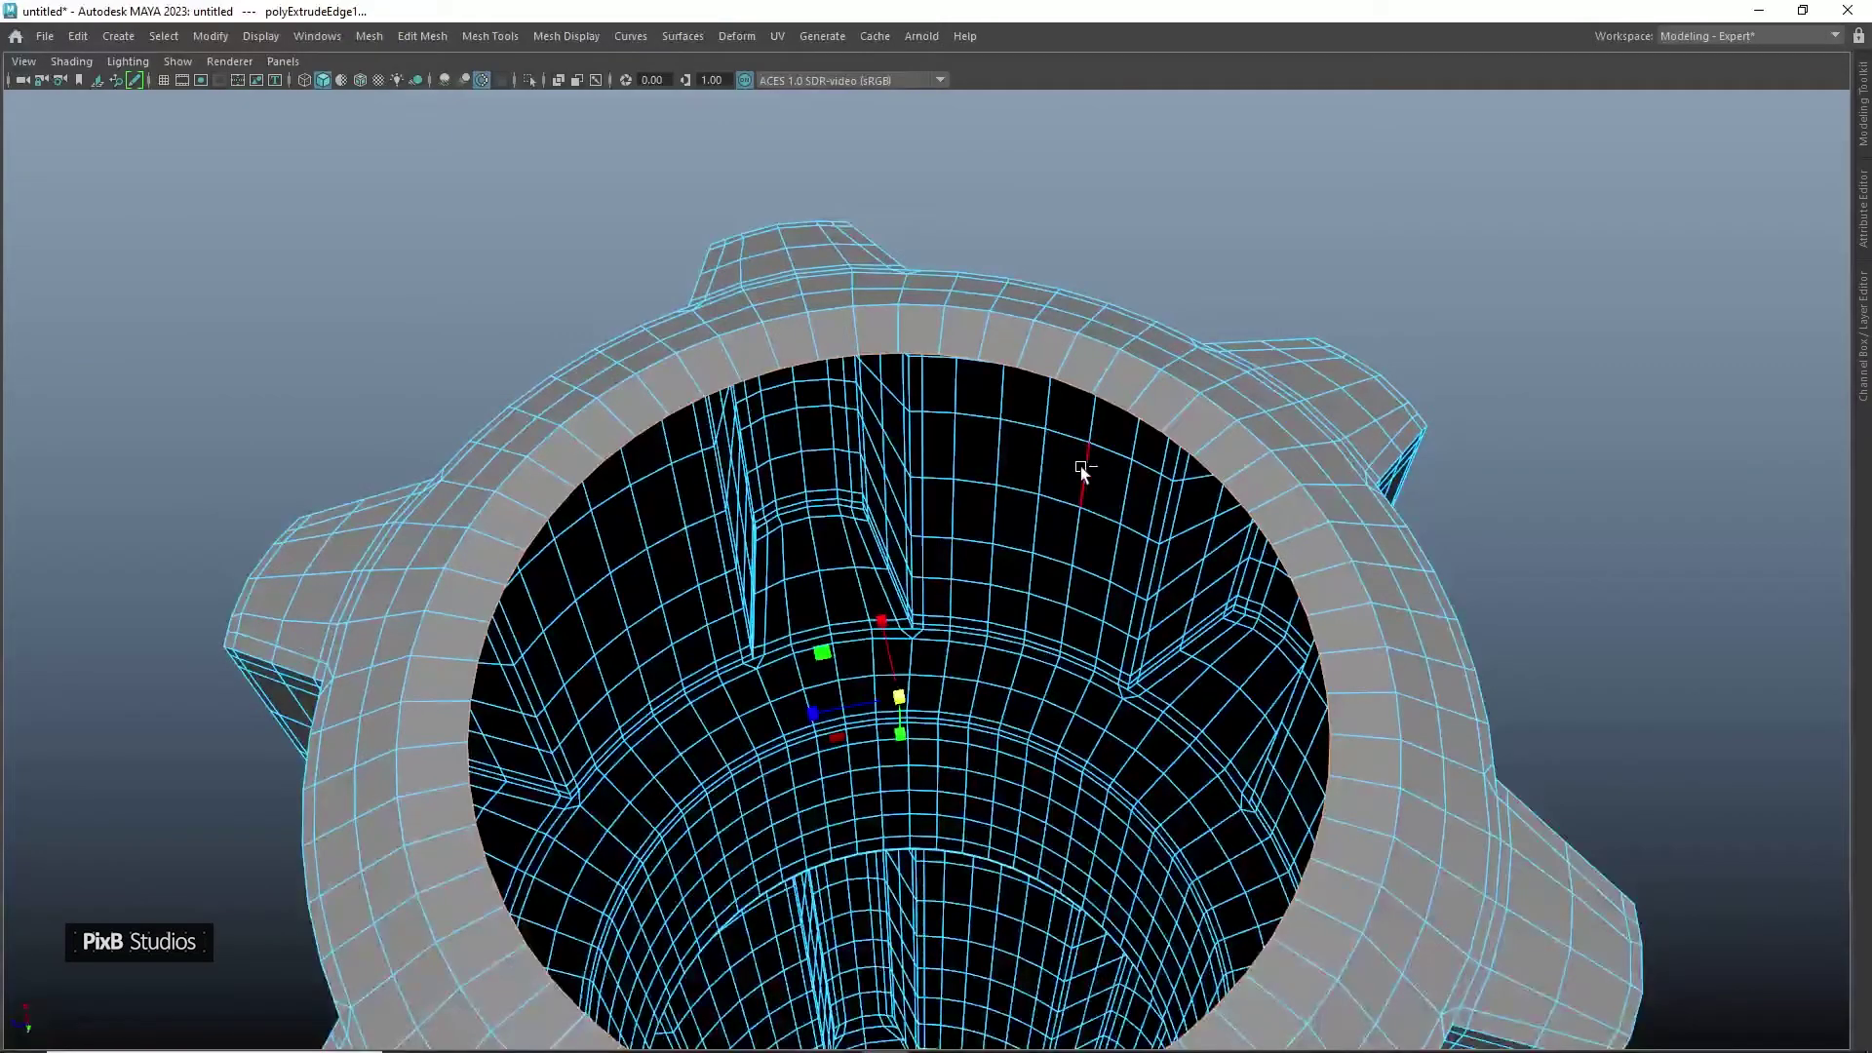
drag(914, 694, 534, 553)
key(ctrl+e)
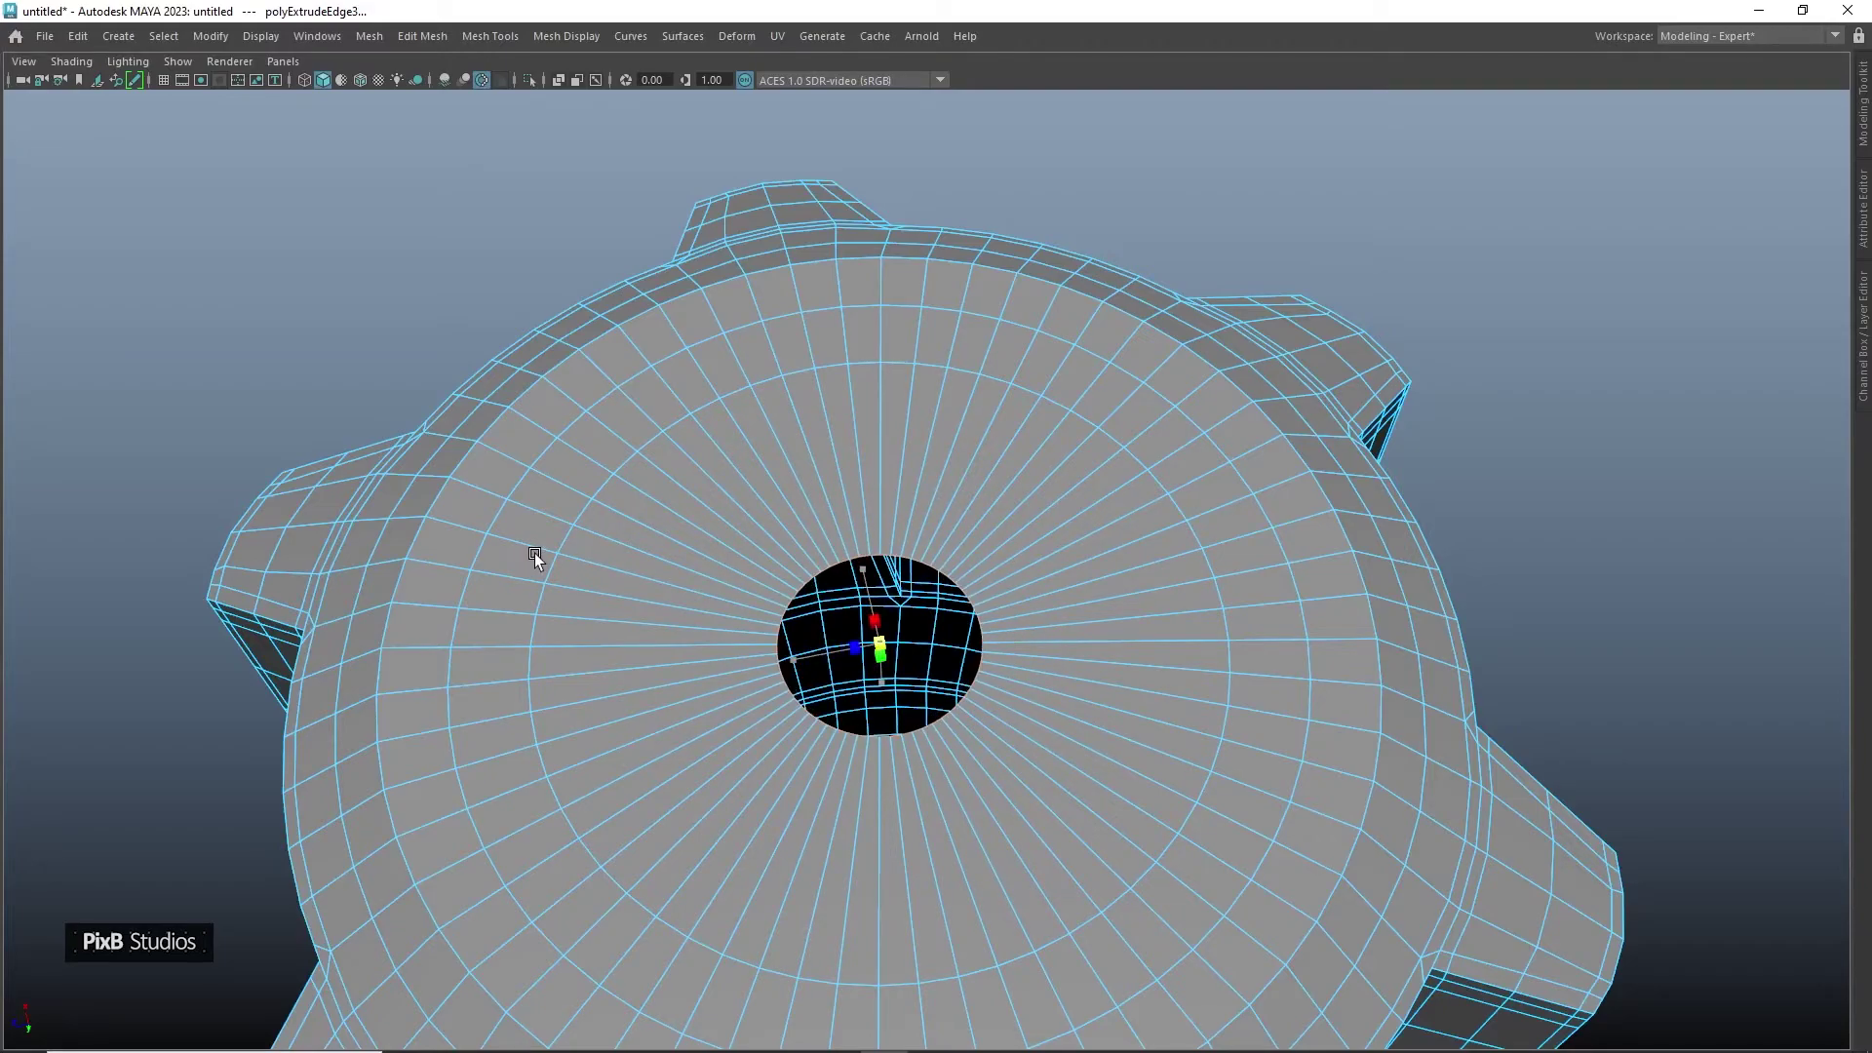
Extrude the small hole's border once more and merge it to the centre, closing the collar's end
alt+drag(922, 585, 1009, 505)
key(ctrl+e)
shift+right_drag(974, 518, 931, 419)
alt+middle_drag(927, 488, 989, 421)
key(q)
key(F8)
key(F10)
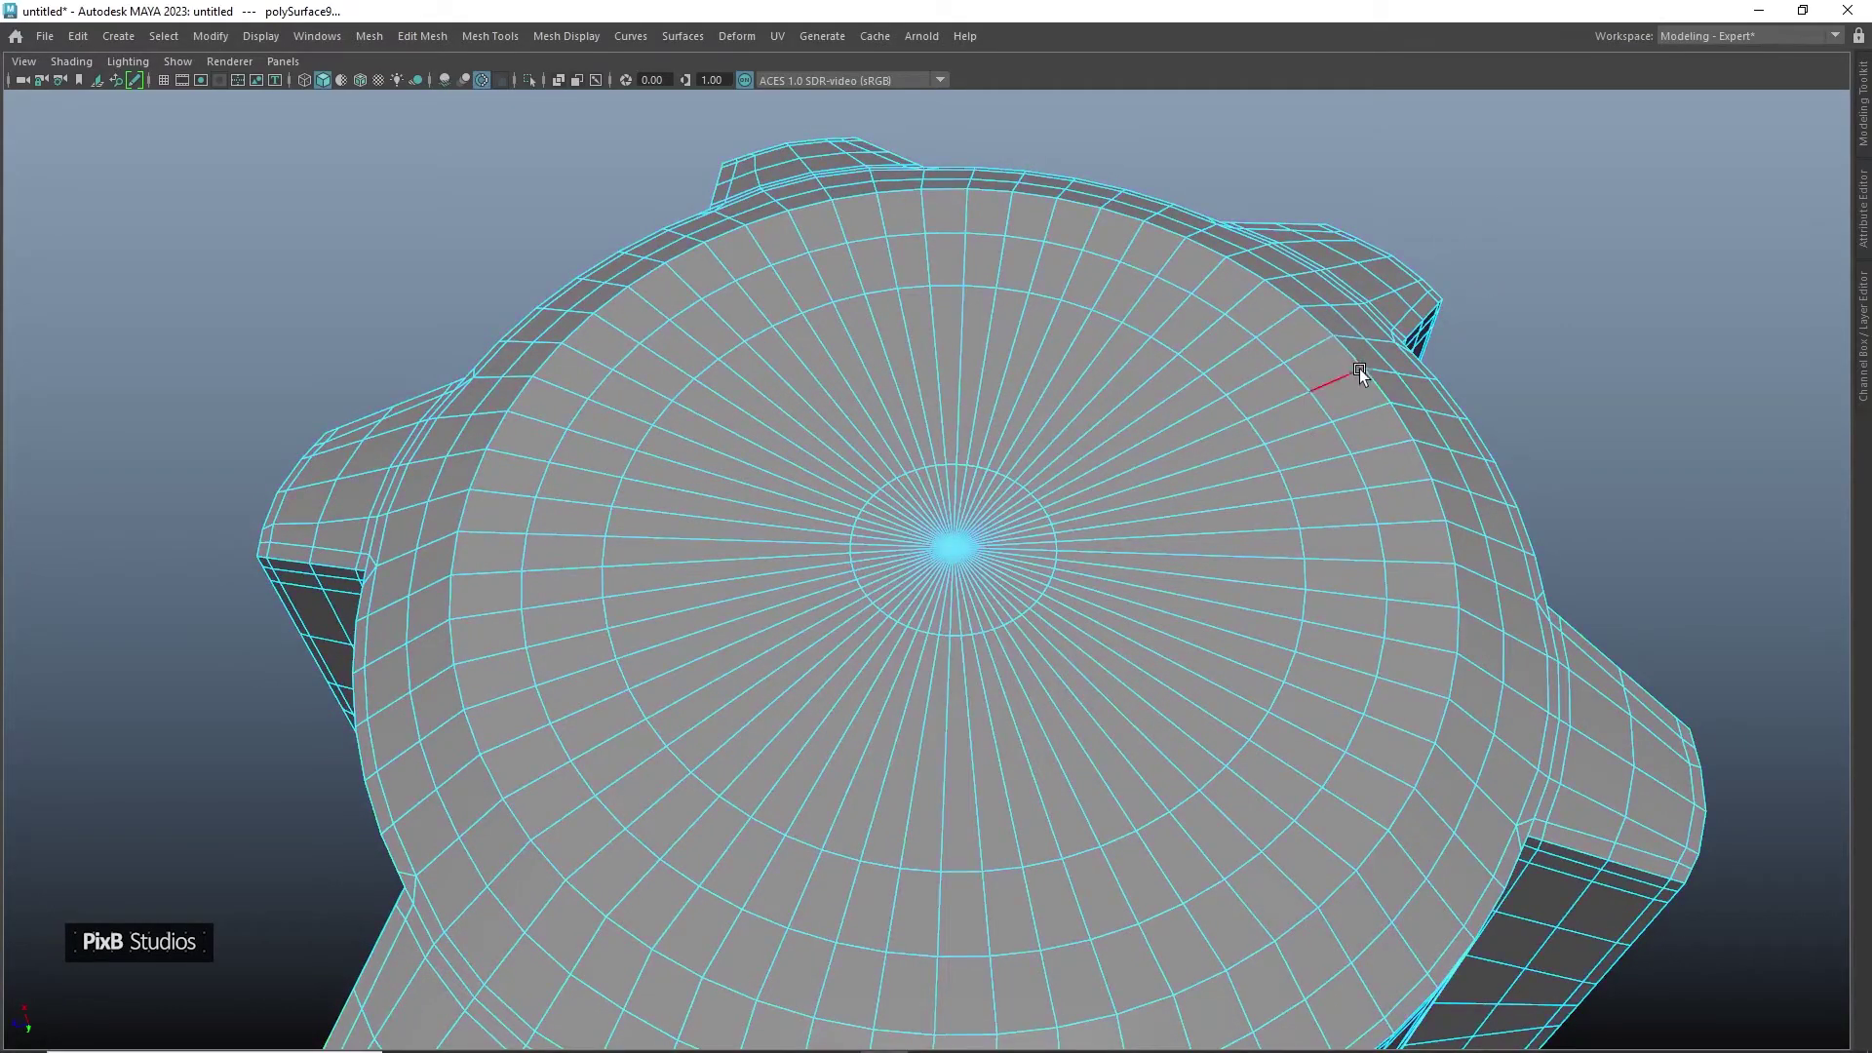
Bevel the outer edge loop of the closed end with fraction 0.312 and return to object selection
key(ctrl+b)
middle_drag(1388, 400, 1209, 442)
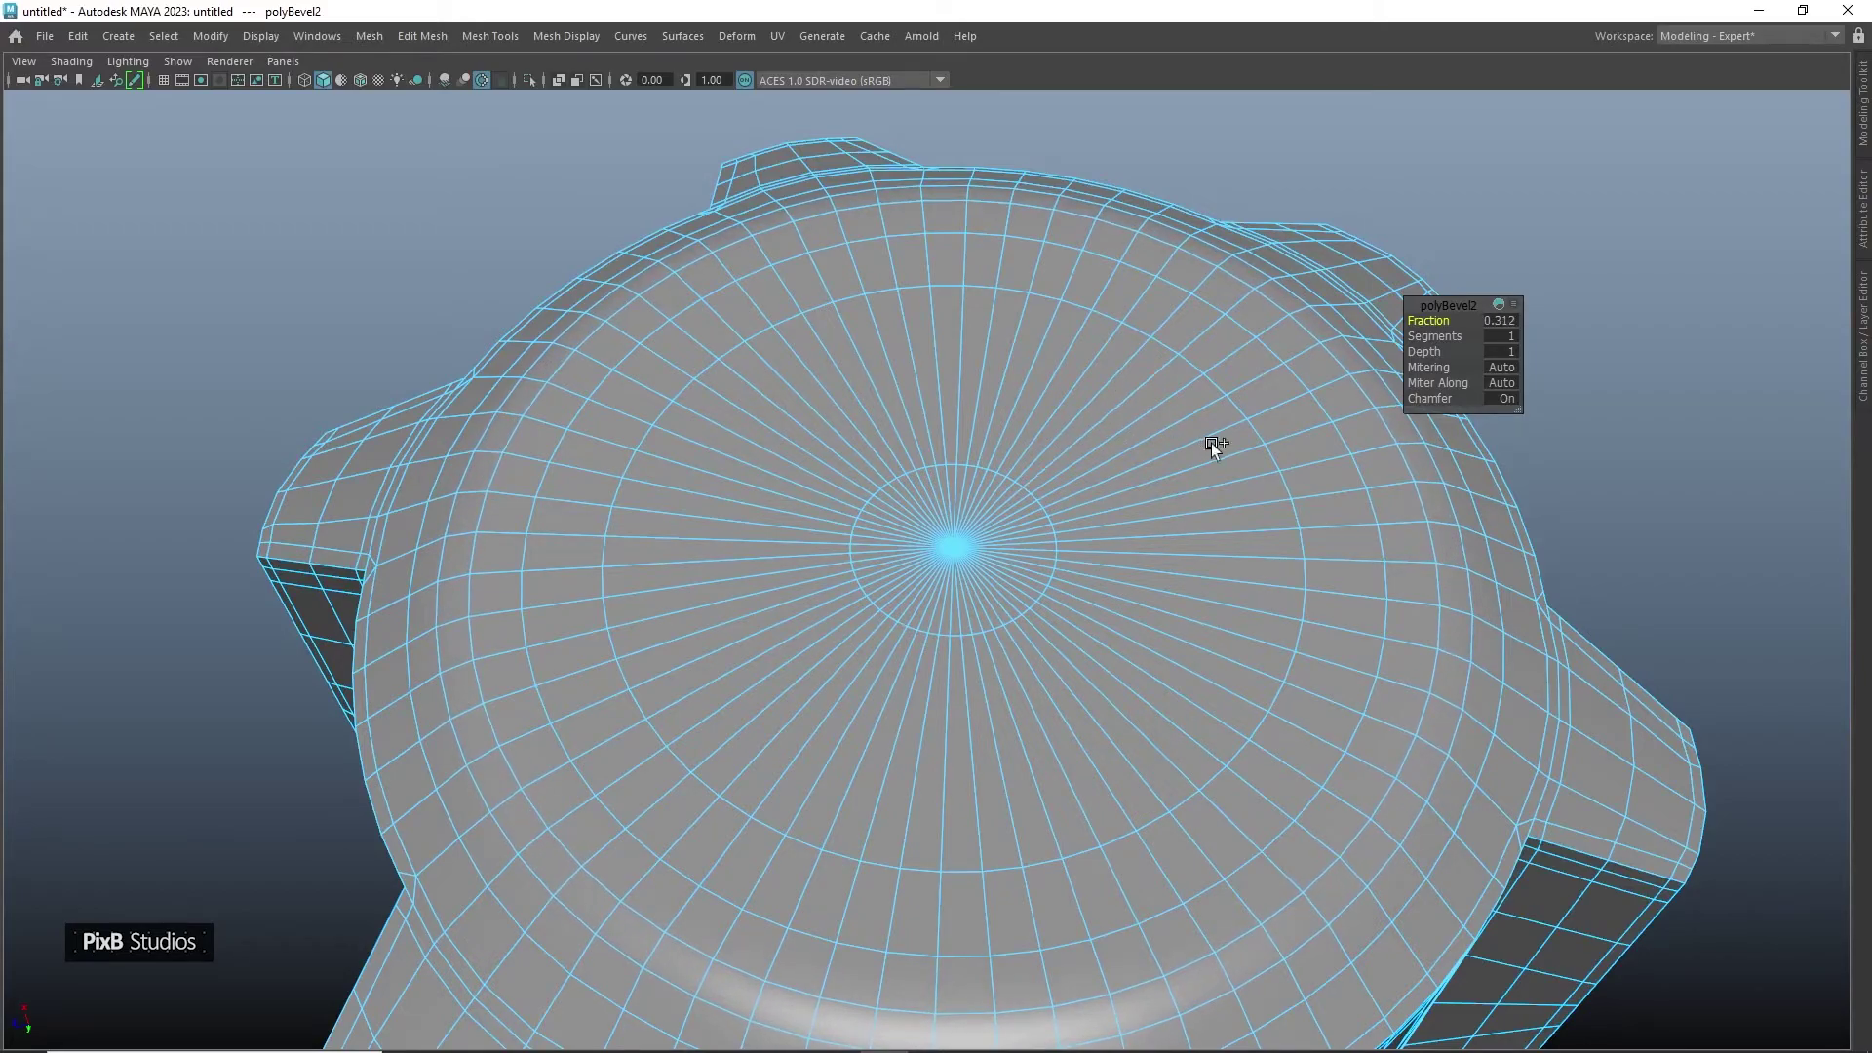
drag(1445, 336, 1452, 336)
right_drag(1354, 388, 1187, 486)
alt+middle_drag(1188, 486, 1276, 314)
key(3)
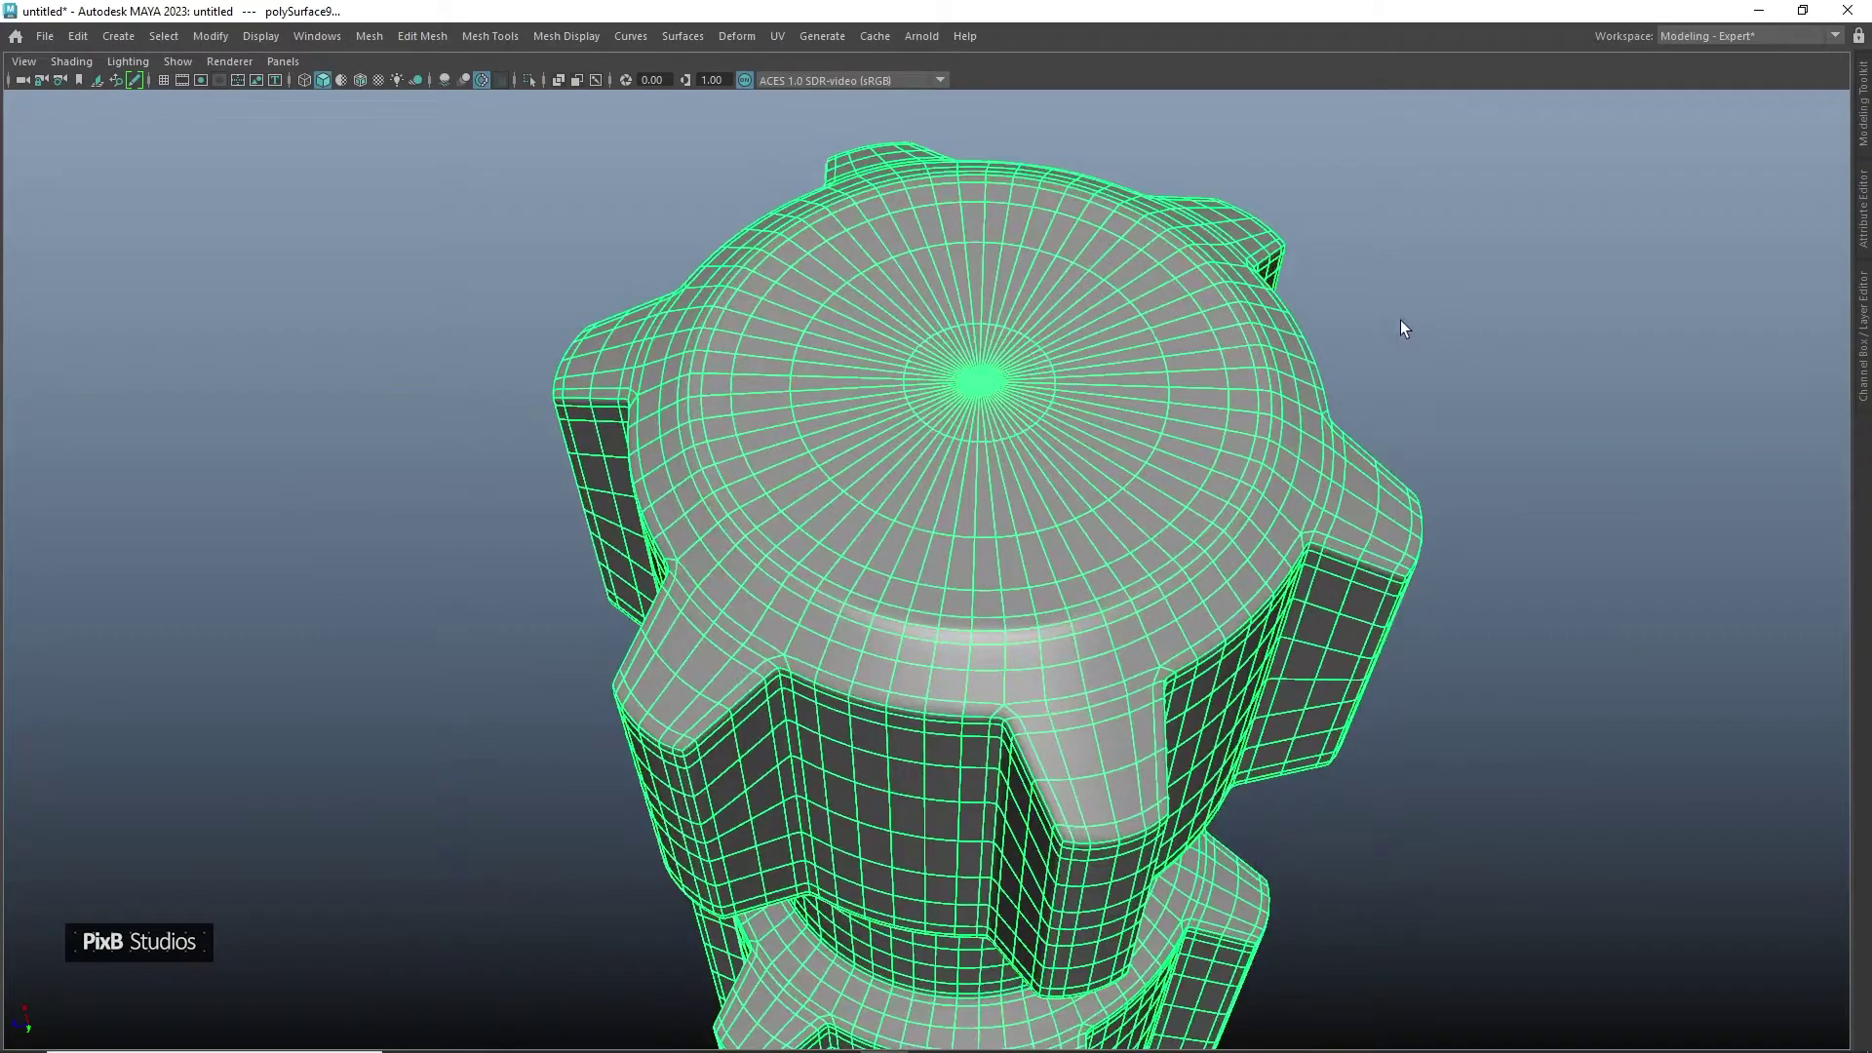
Examine the finished handle's shape and mesh in the perspective and front views
click(1400, 320)
scroll(1392, 334, down, 3)
alt+drag(1390, 337, 1194, 404)
scroll(1216, 287, down, 2)
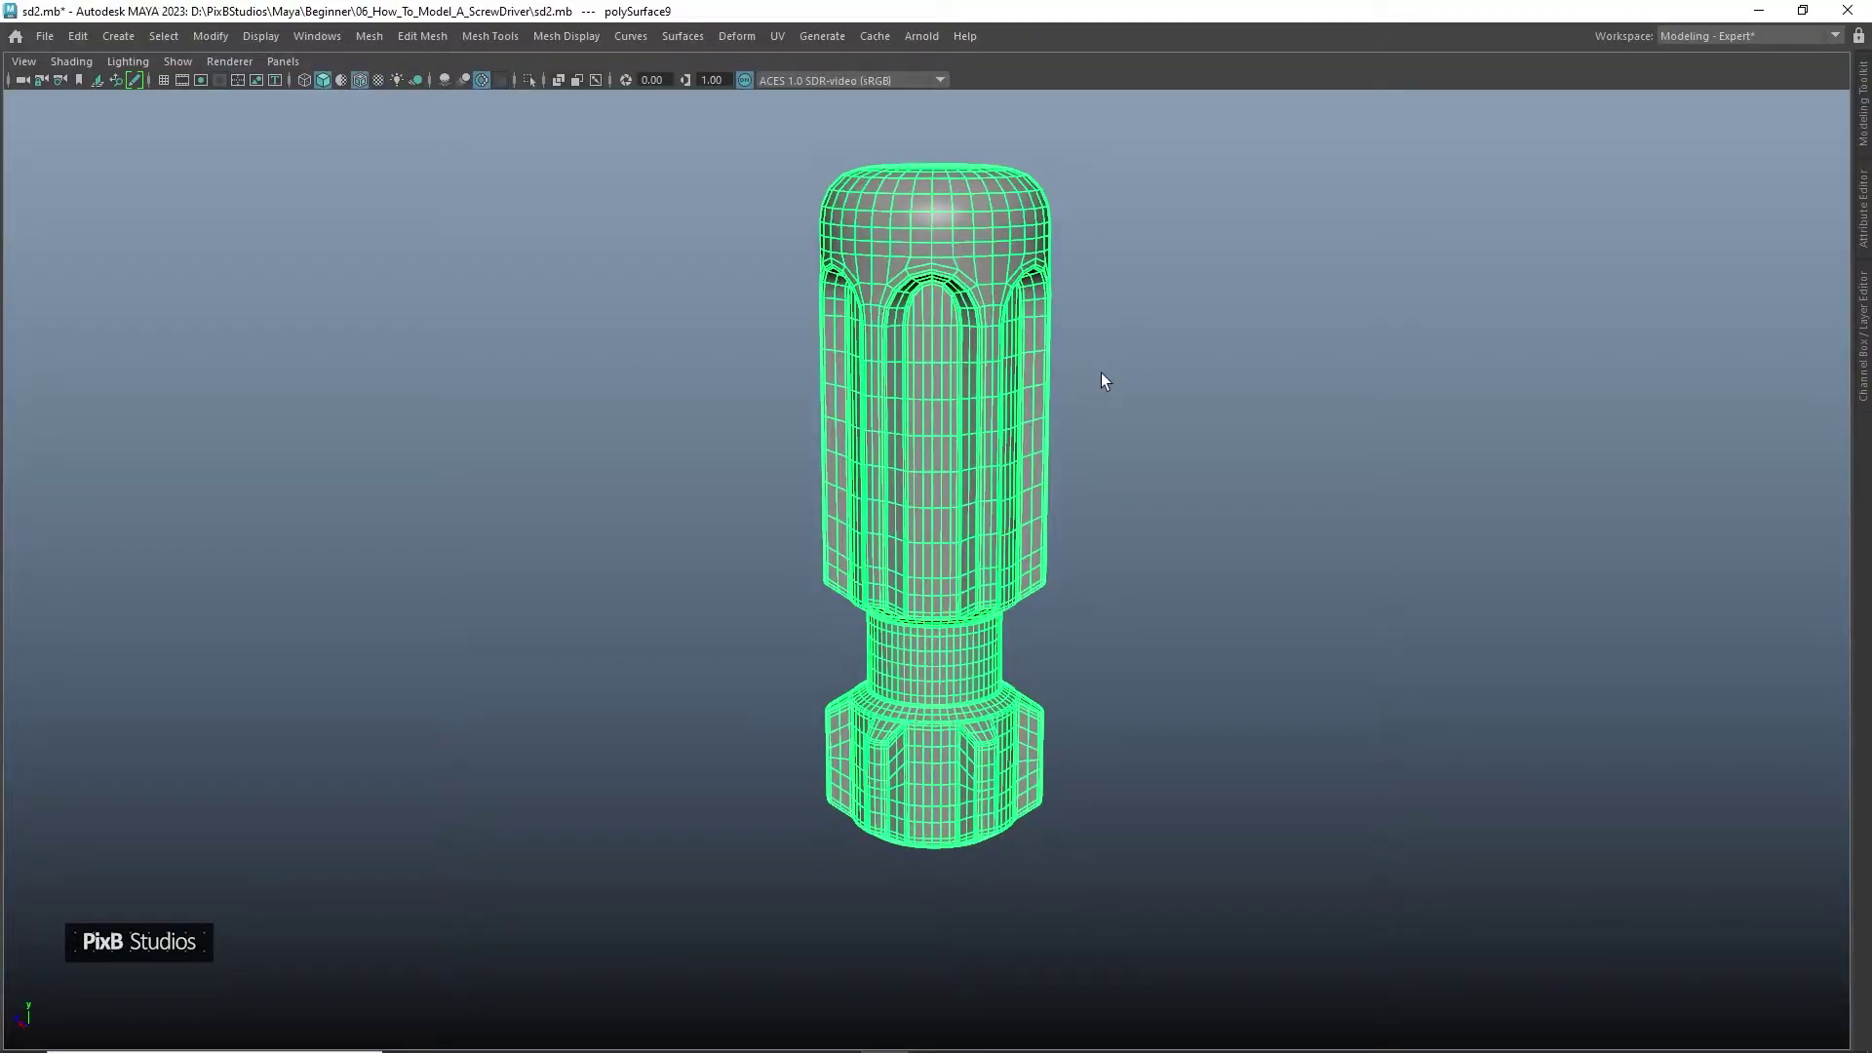
click(1102, 372)
key(space)
drag(1034, 335, 1034, 385)
right_drag(938, 562, 874, 564)
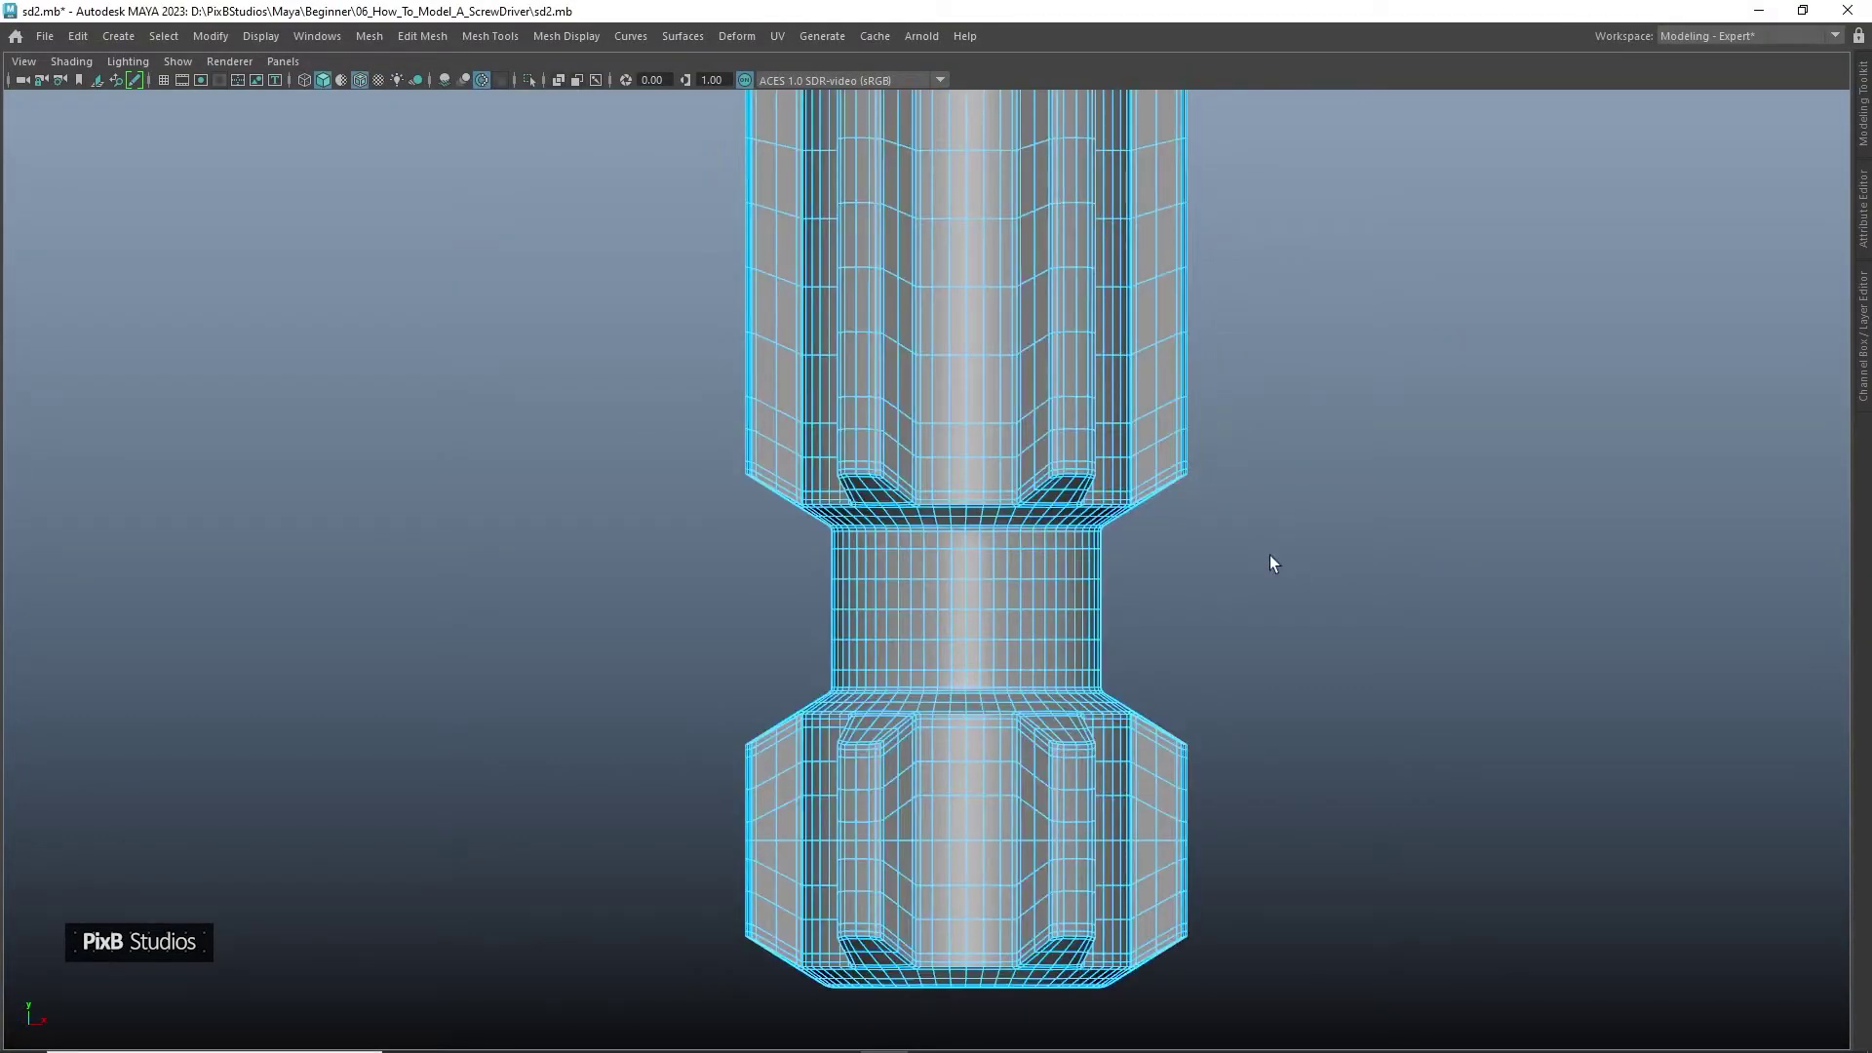
right_drag(1156, 477, 1223, 435)
click(1320, 431)
key(space)
drag(1320, 431, 1081, 384)
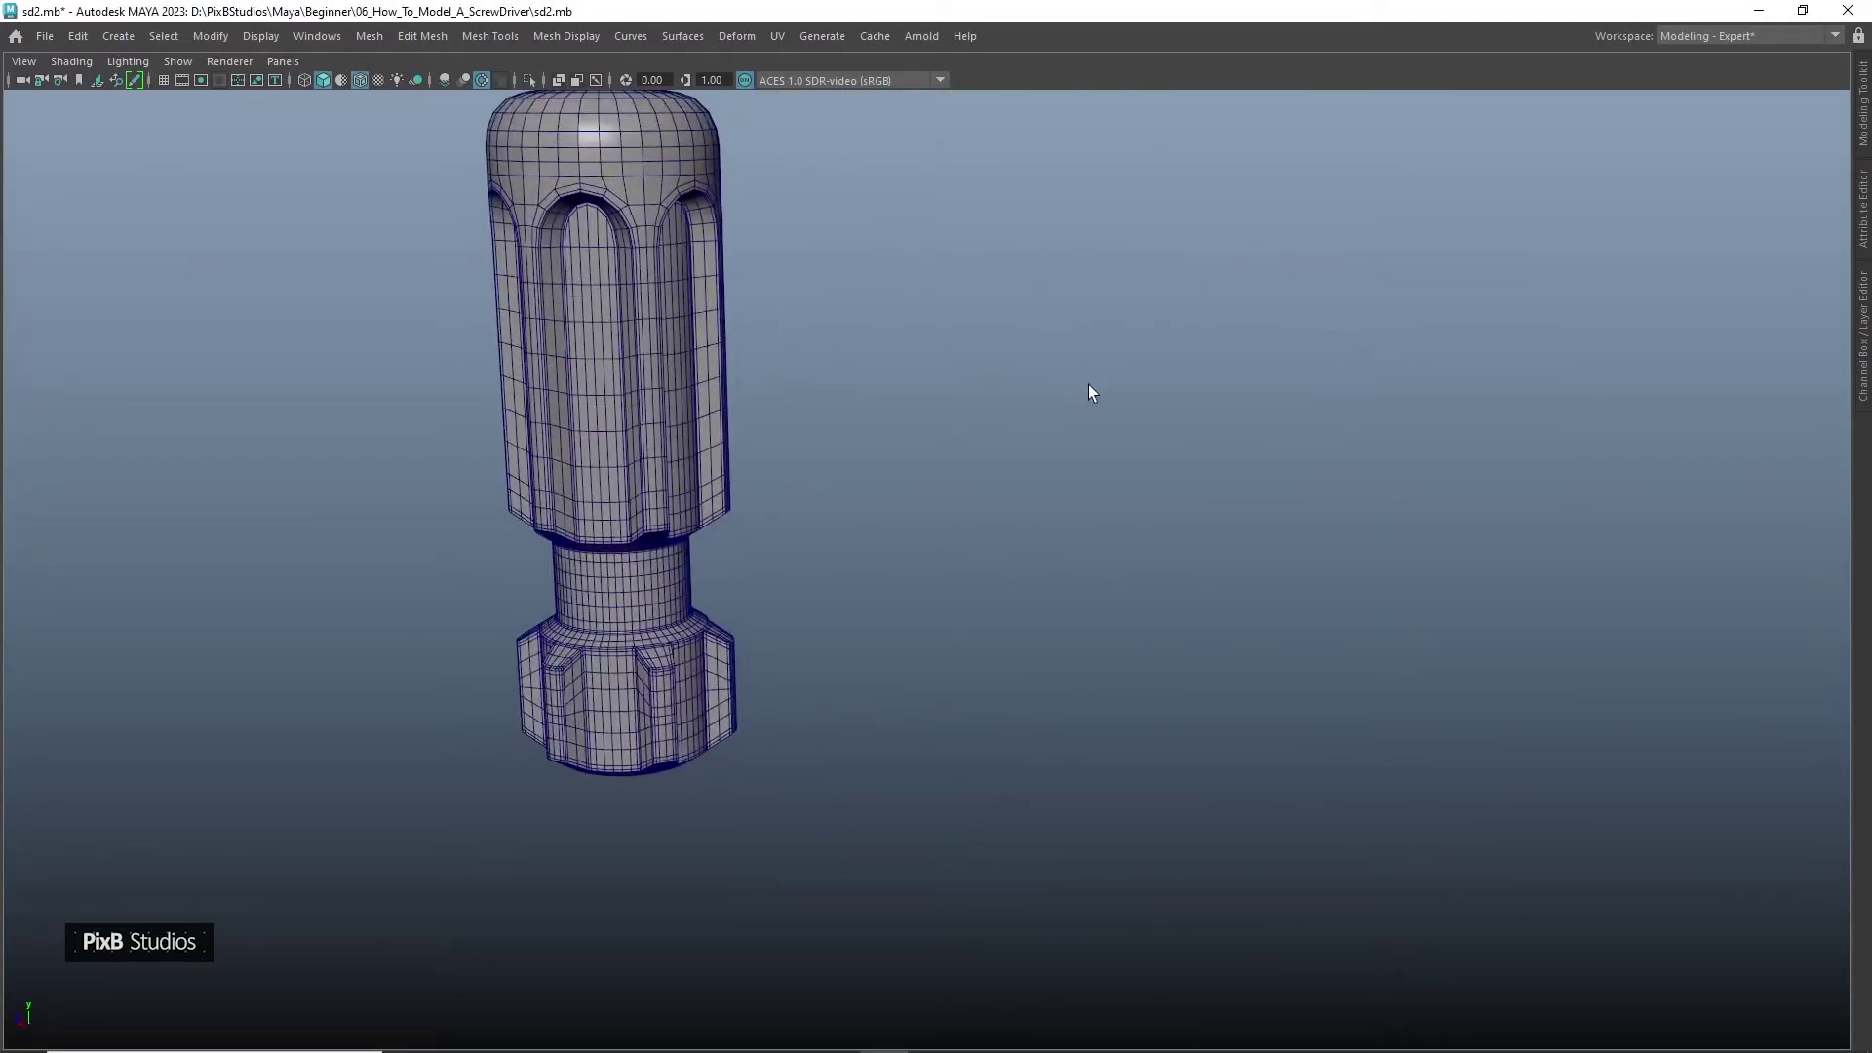
Create a polygon cylinder, isolate it and set its Subdivisions Axis to 24
shift+right_drag(1108, 359, 933, 365)
key(f)
key(ctrl+1)
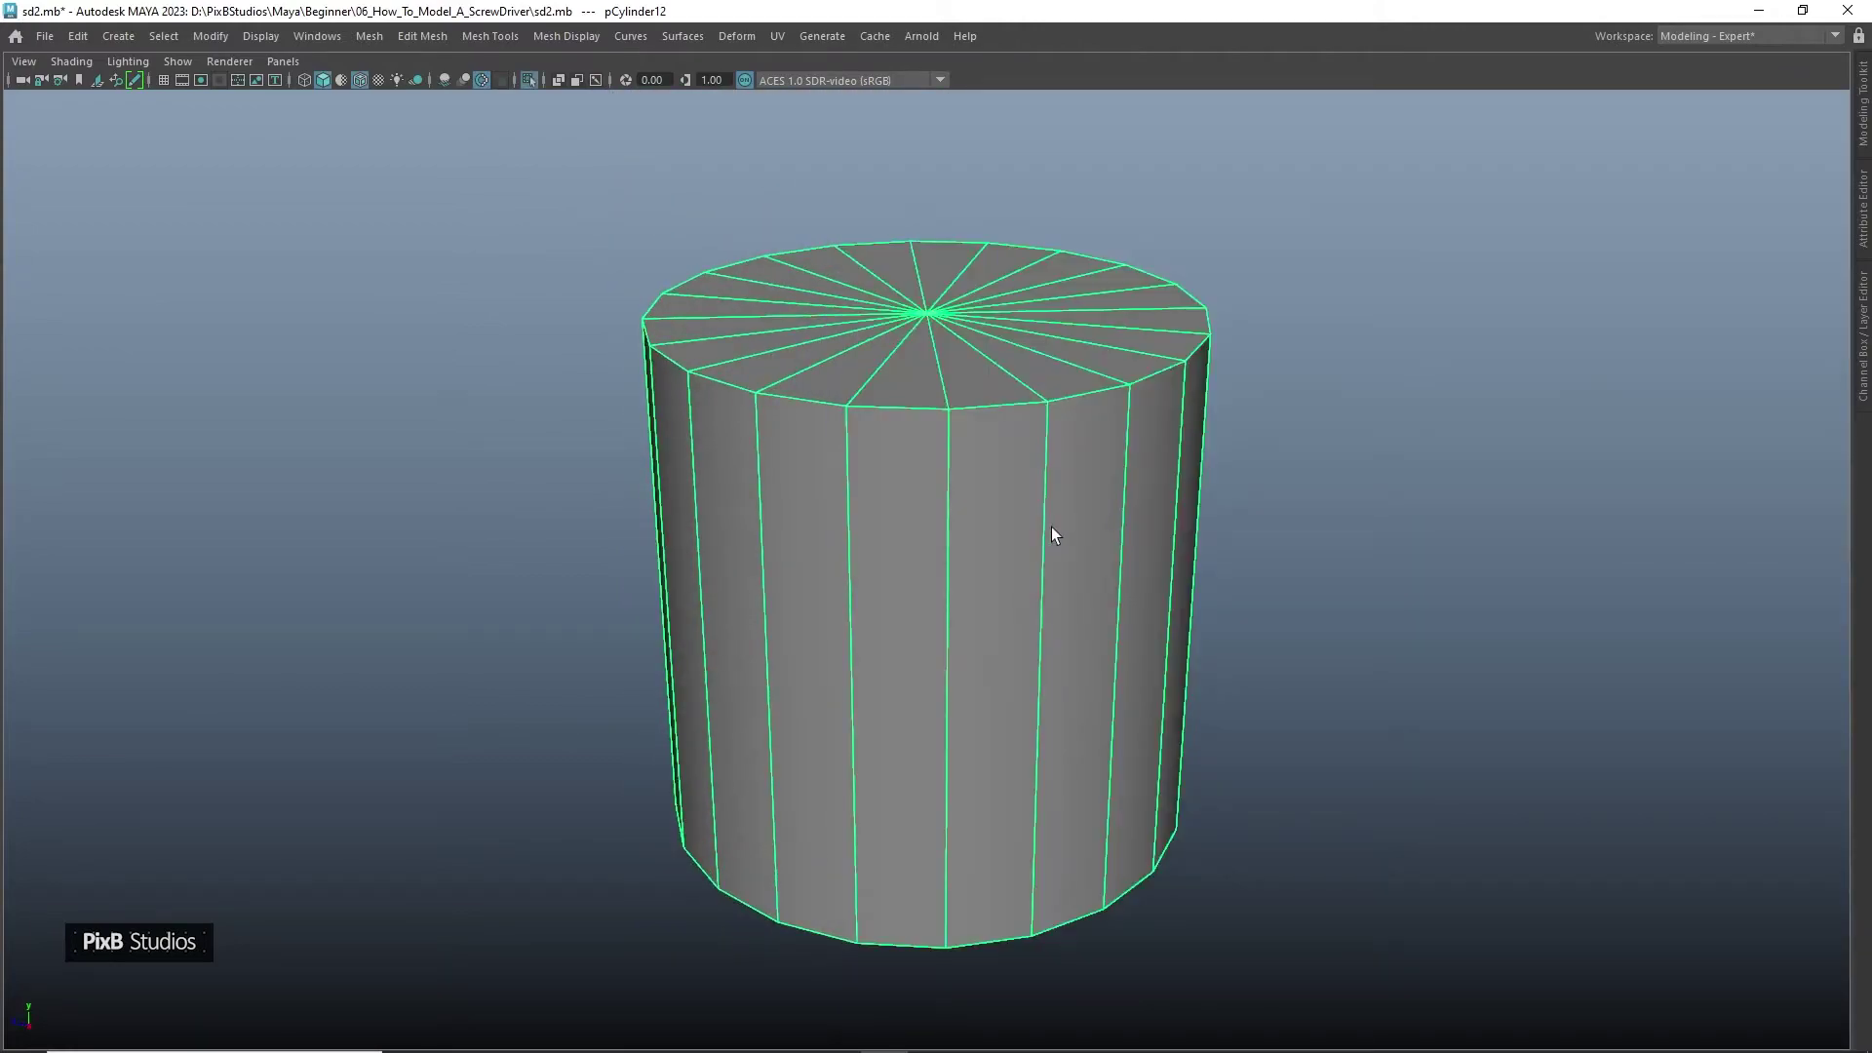
scroll(920, 441, down, 2)
key(t)
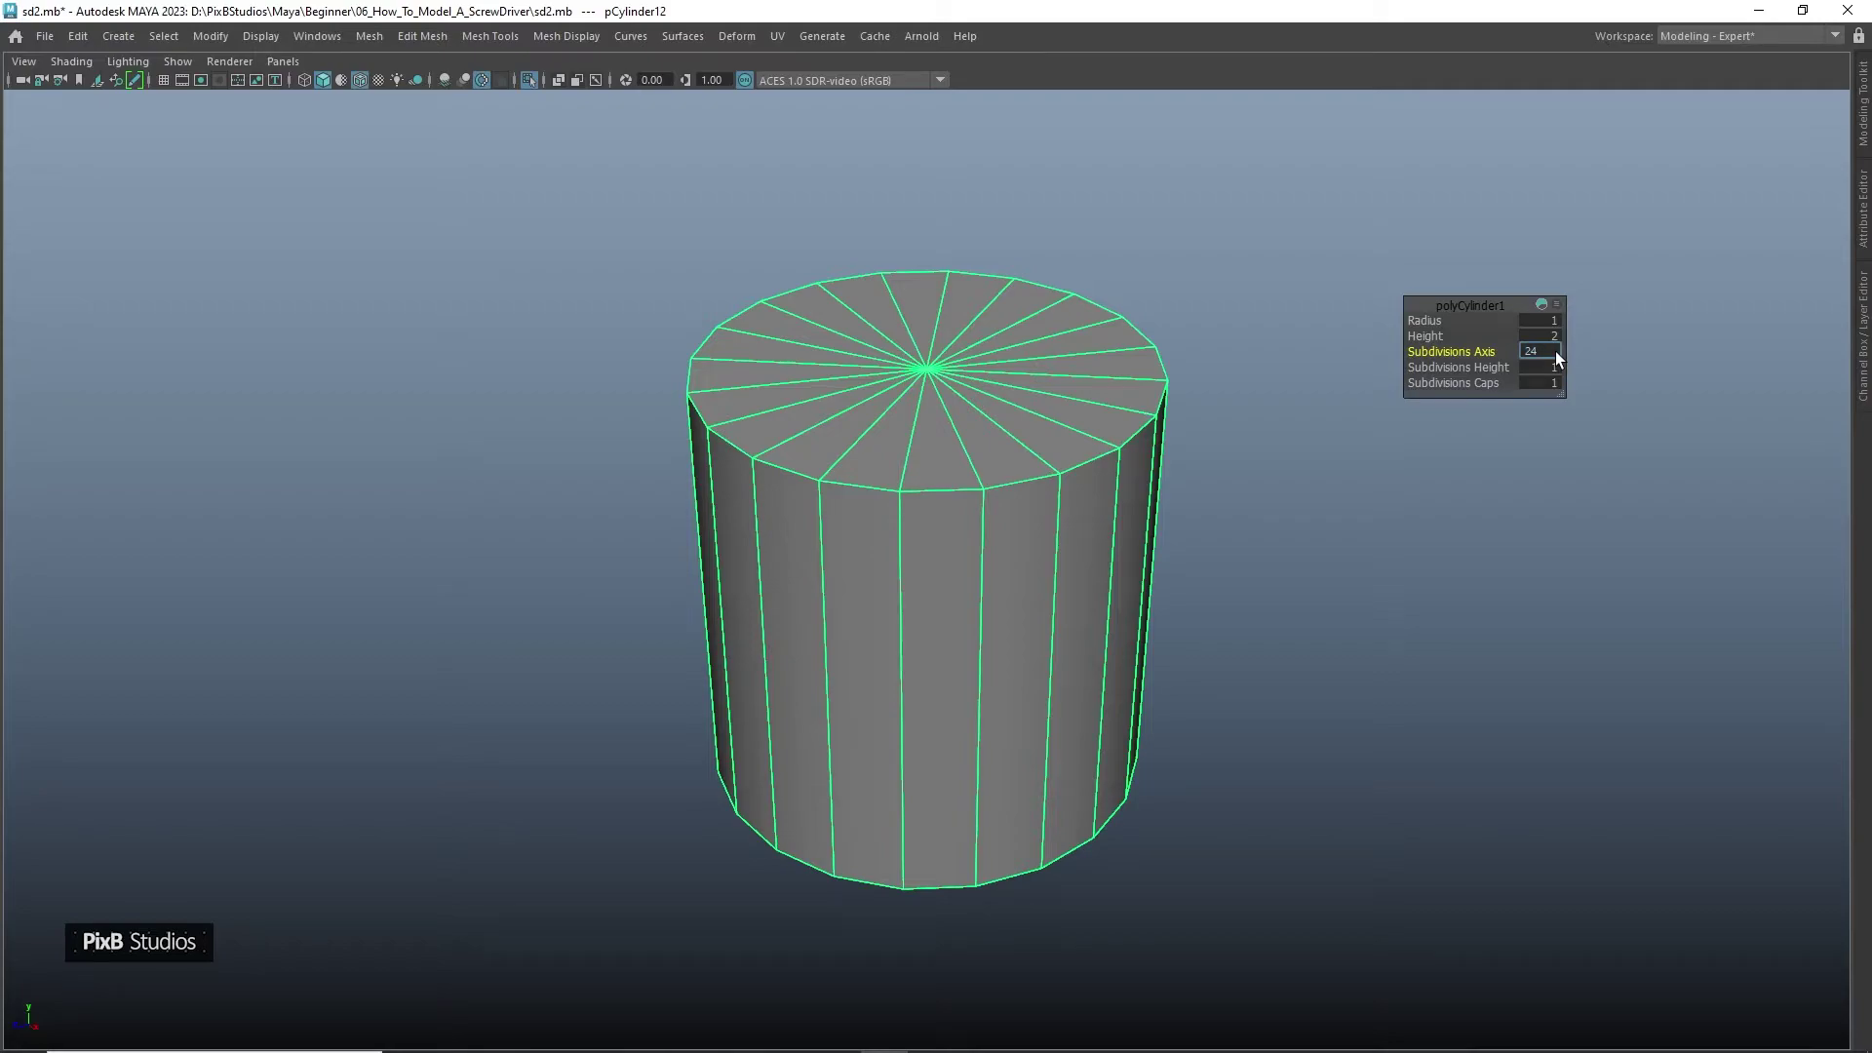
click(1550, 351)
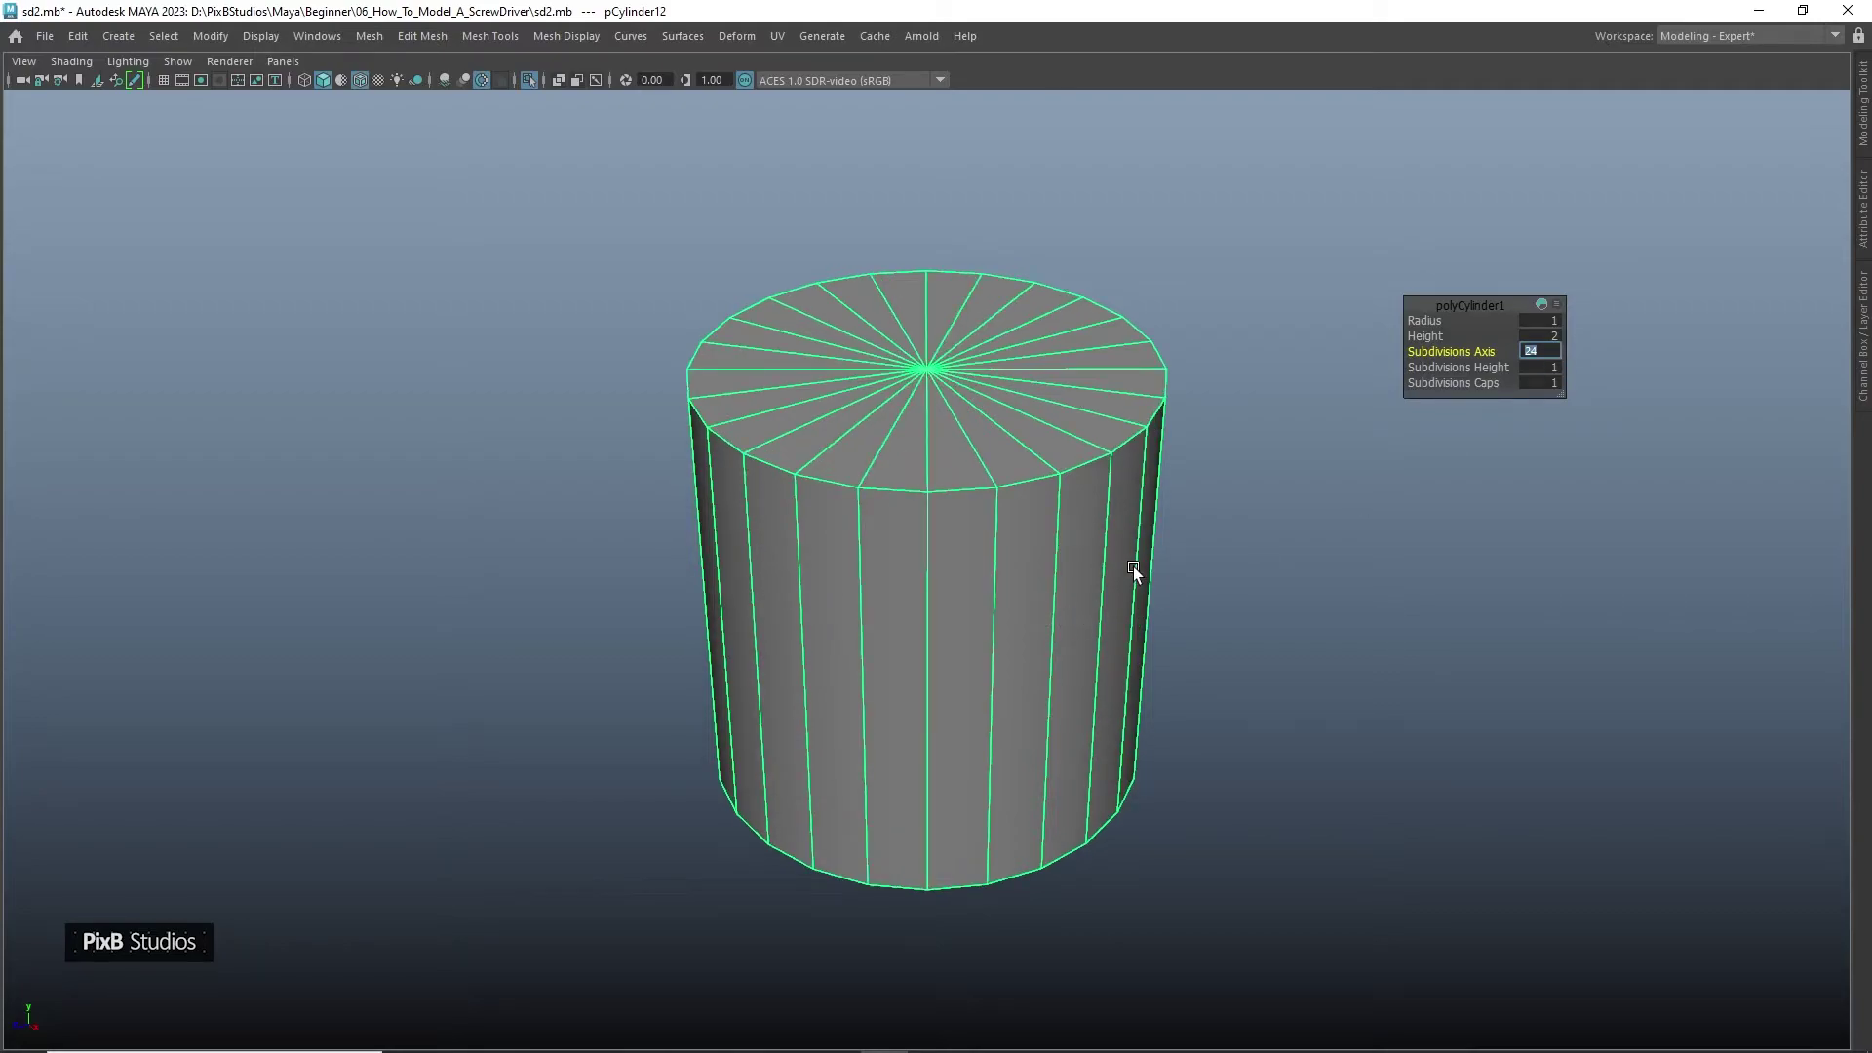
Raise the cylinder's top vertices in the front view to make it tall and narrow
right_click(987, 512)
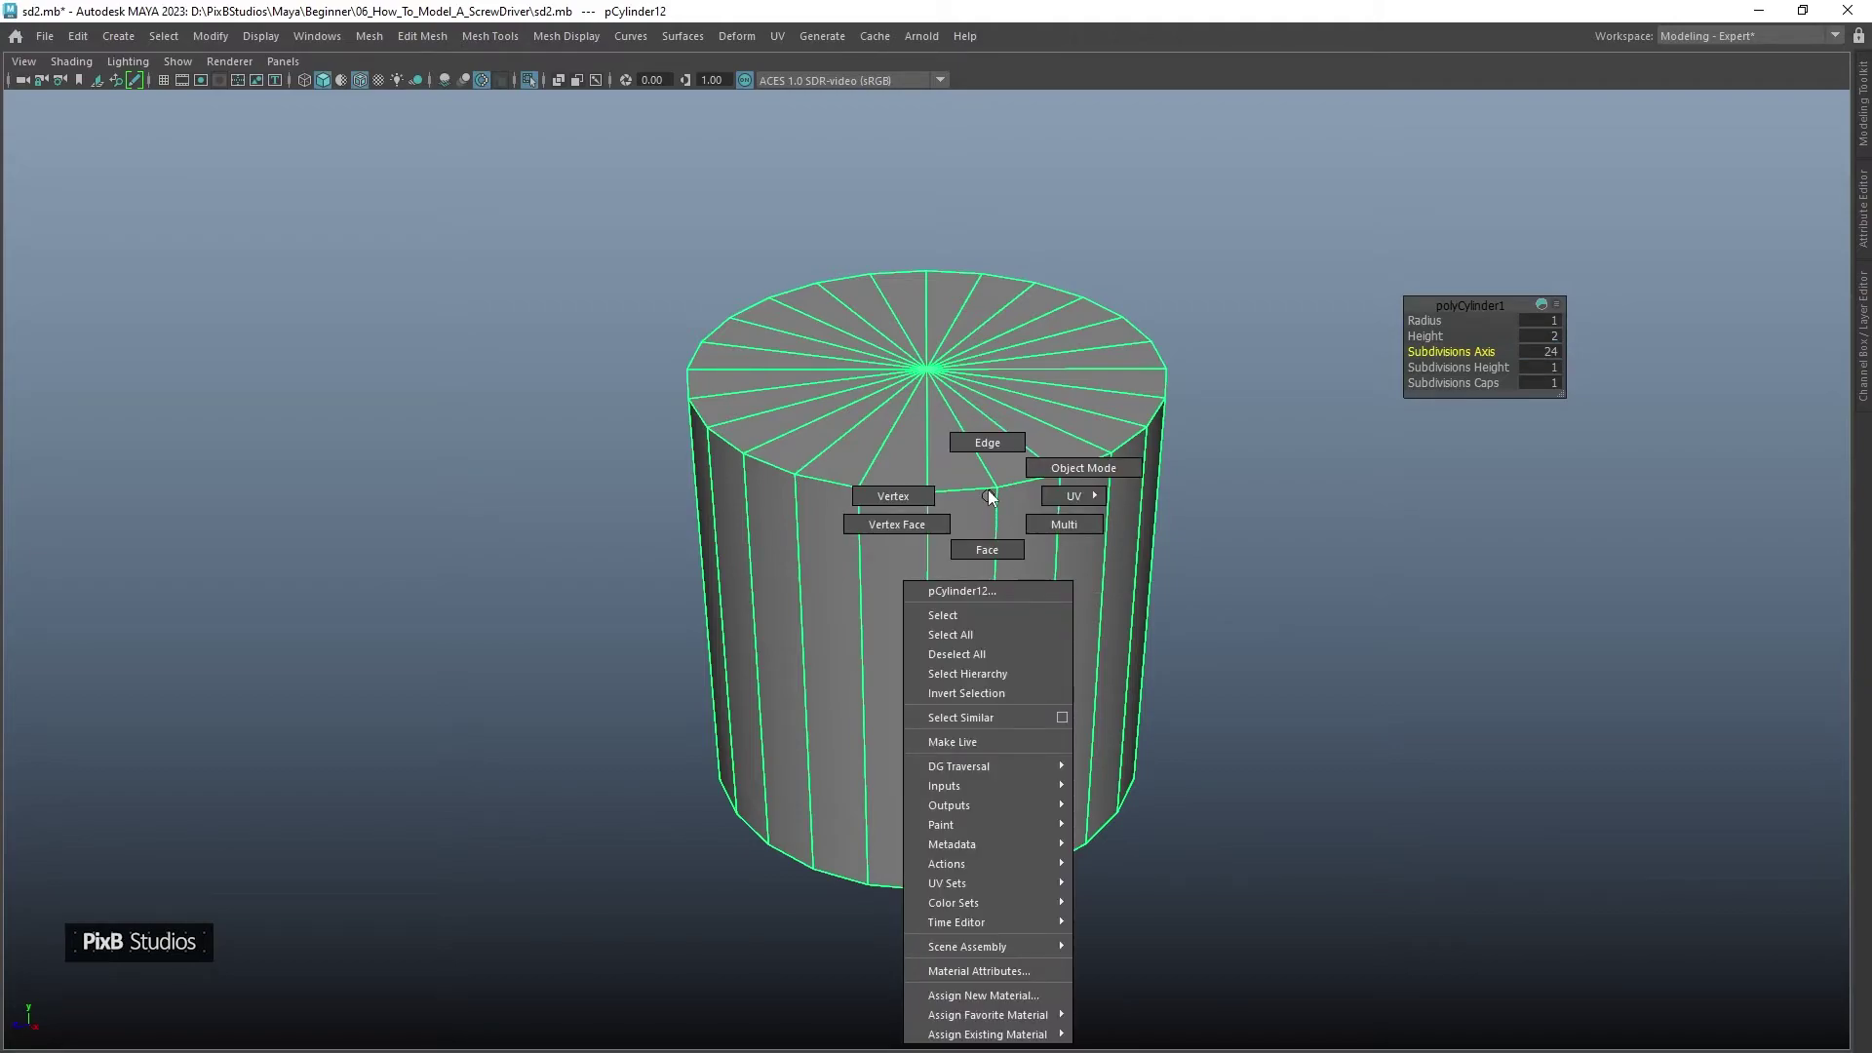
key(q)
key(space)
drag(1102, 390, 1098, 424)
right_drag(1042, 338, 911, 302)
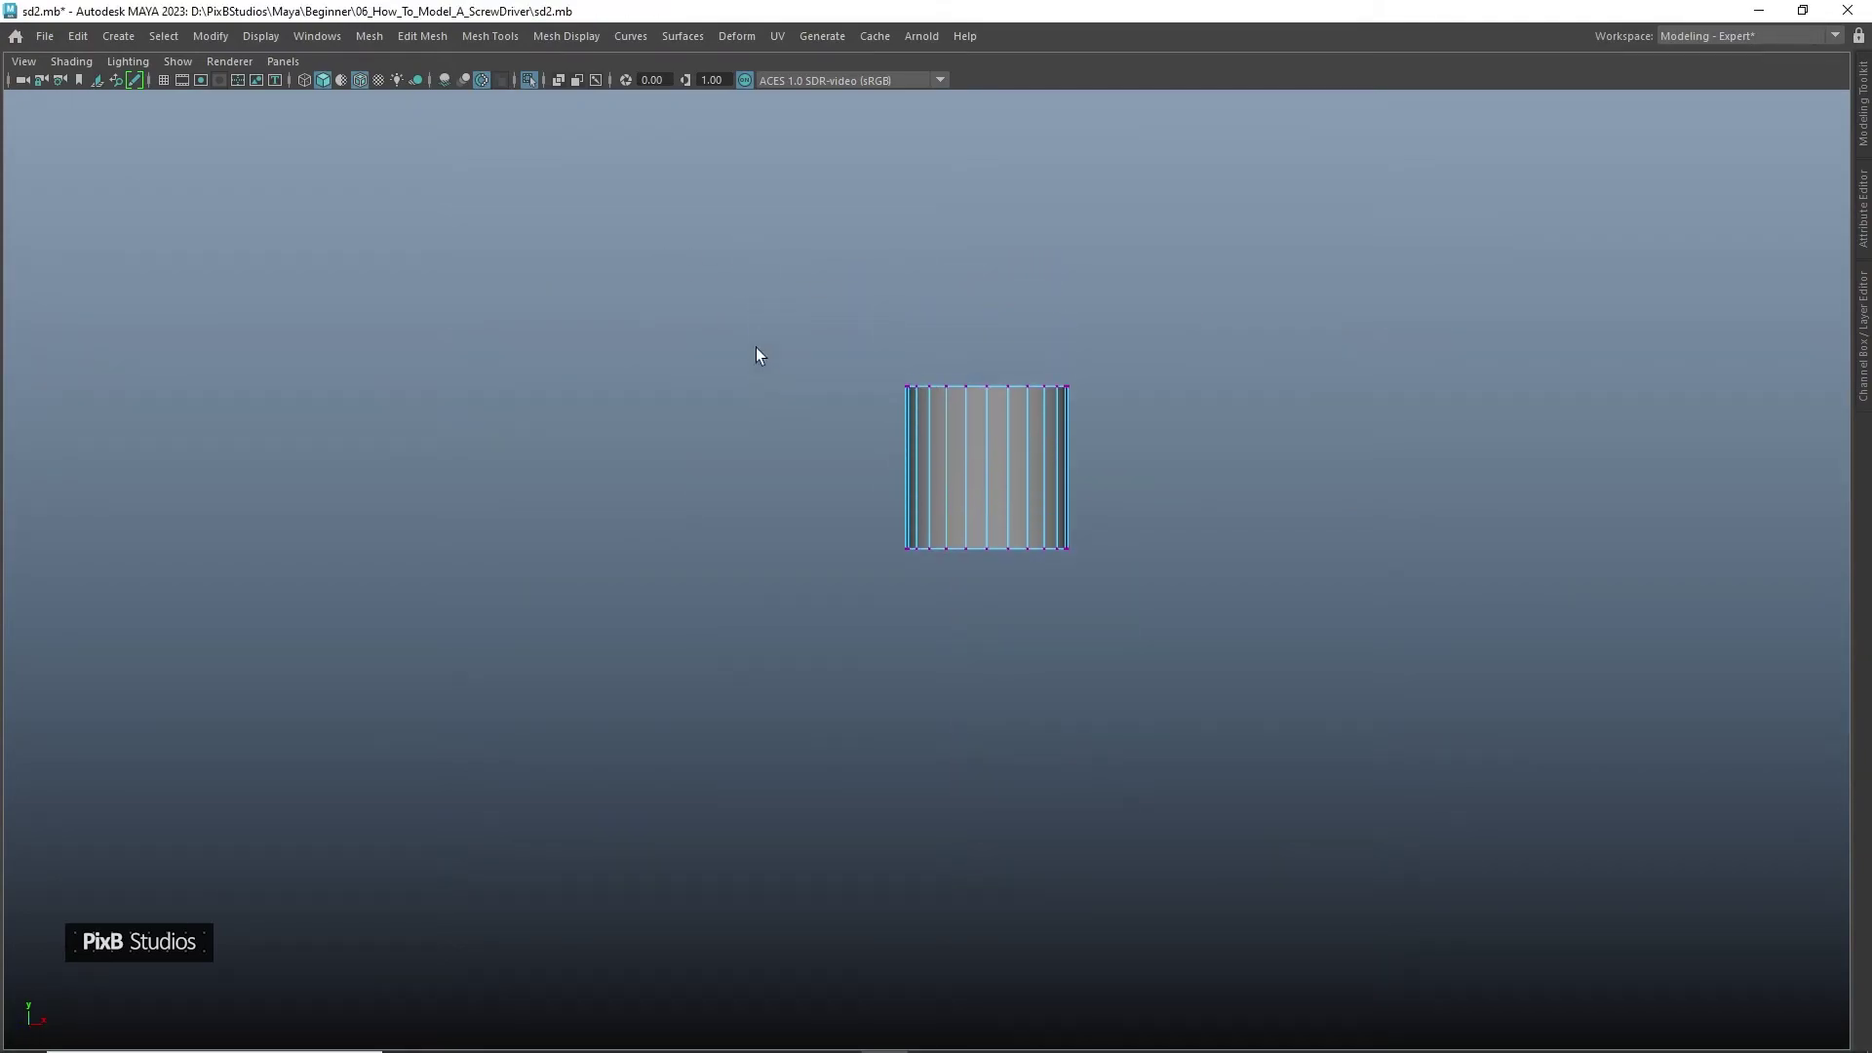
key(w)
drag(974, 479, 957, 220)
alt+middle_drag(926, 205, 874, 531)
alt+right_drag(873, 530, 944, 648)
alt+middle_drag(944, 647, 932, 532)
key(q)
right_drag(942, 603, 1002, 569)
alt+middle_drag(985, 634, 981, 593)
Create a polygon cube in wireframe display, move it beside the cylinder's upper end and scale it up
alt+right_drag(979, 576, 1353, 78)
click(1209, 187)
shift+right_drag(1129, 189, 1126, 242)
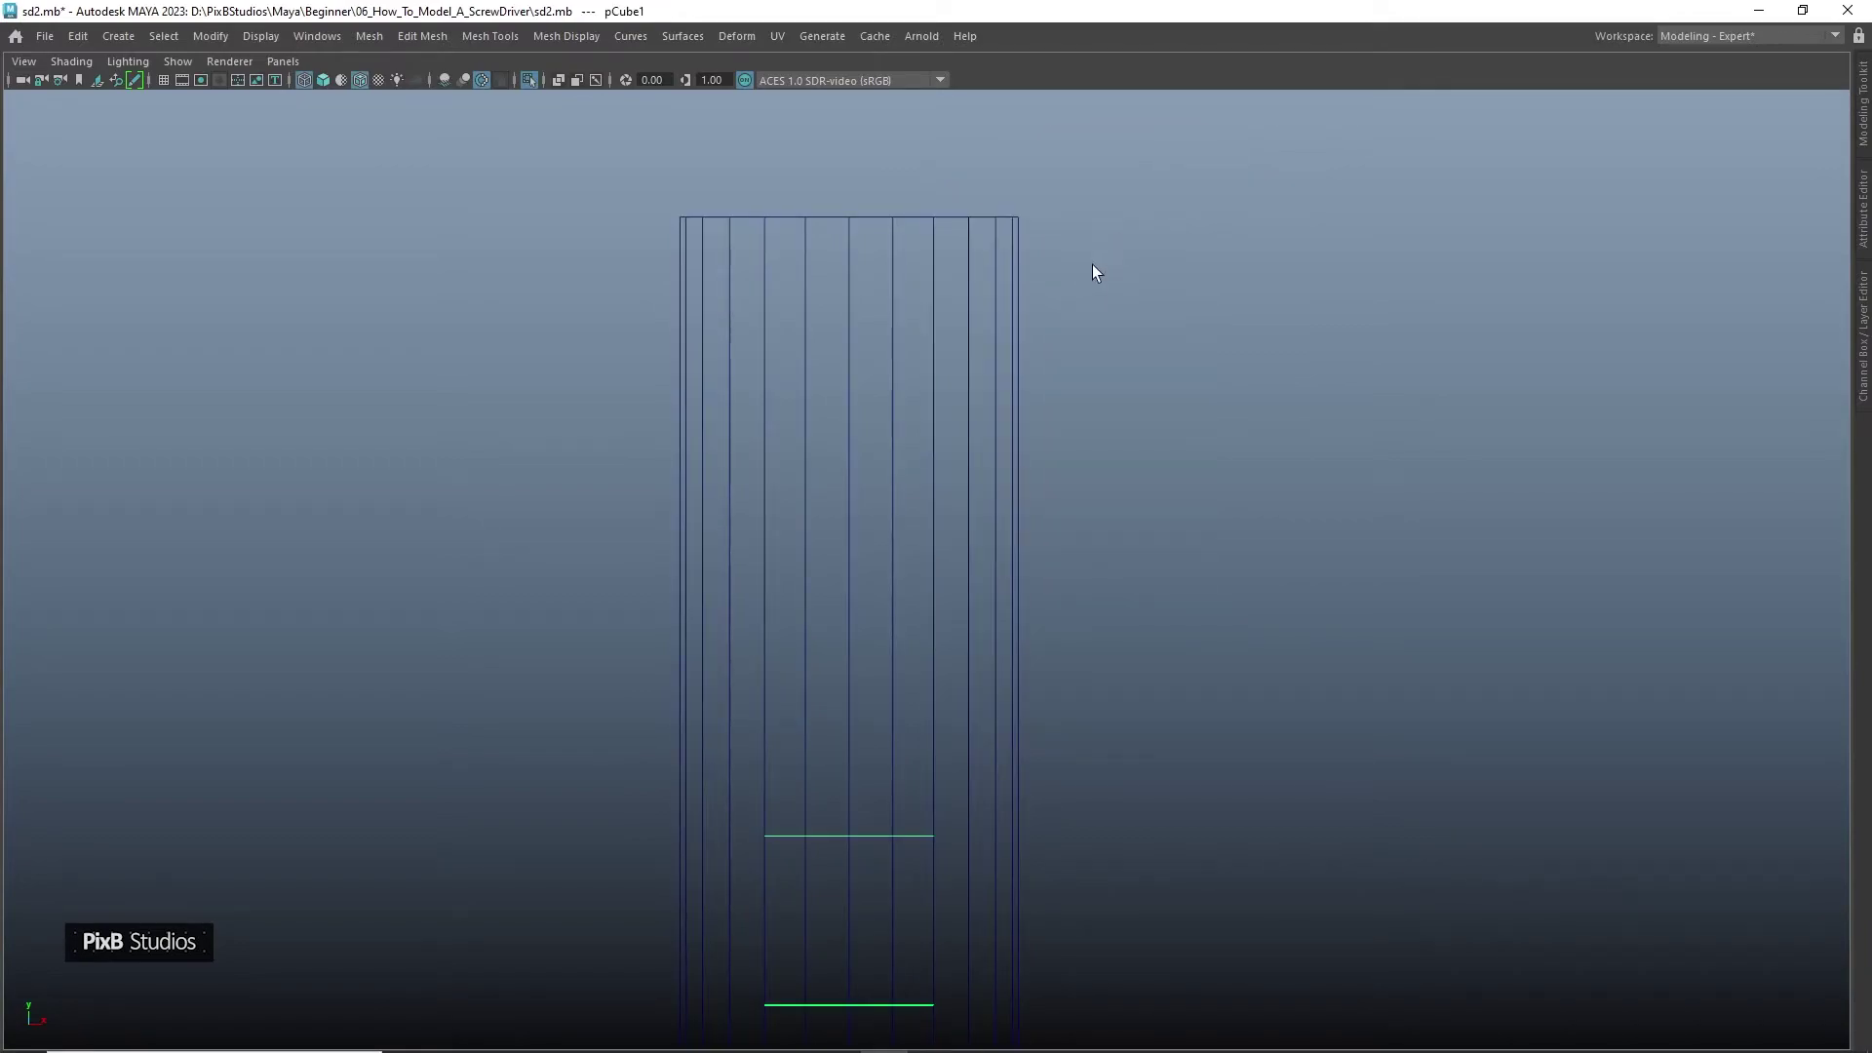
drag(843, 916, 1134, 178)
alt+middle_drag(1133, 178, 1129, 340)
key(r)
drag(1129, 341, 1477, 482)
alt+middle_drag(1287, 394, 1289, 401)
Shift the cube's lower edge nearest the cylinder diagonally inward and round it with a multi-segment bevel of fraction 0.5
right_drag(1283, 388, 1280, 334)
drag(798, 693, 908, 555)
ctrl+drag(1115, 710, 1063, 585)
ctrl+drag(699, 407, 903, 494)
key(w)
drag(912, 565, 1020, 380)
key(ctrl+b)
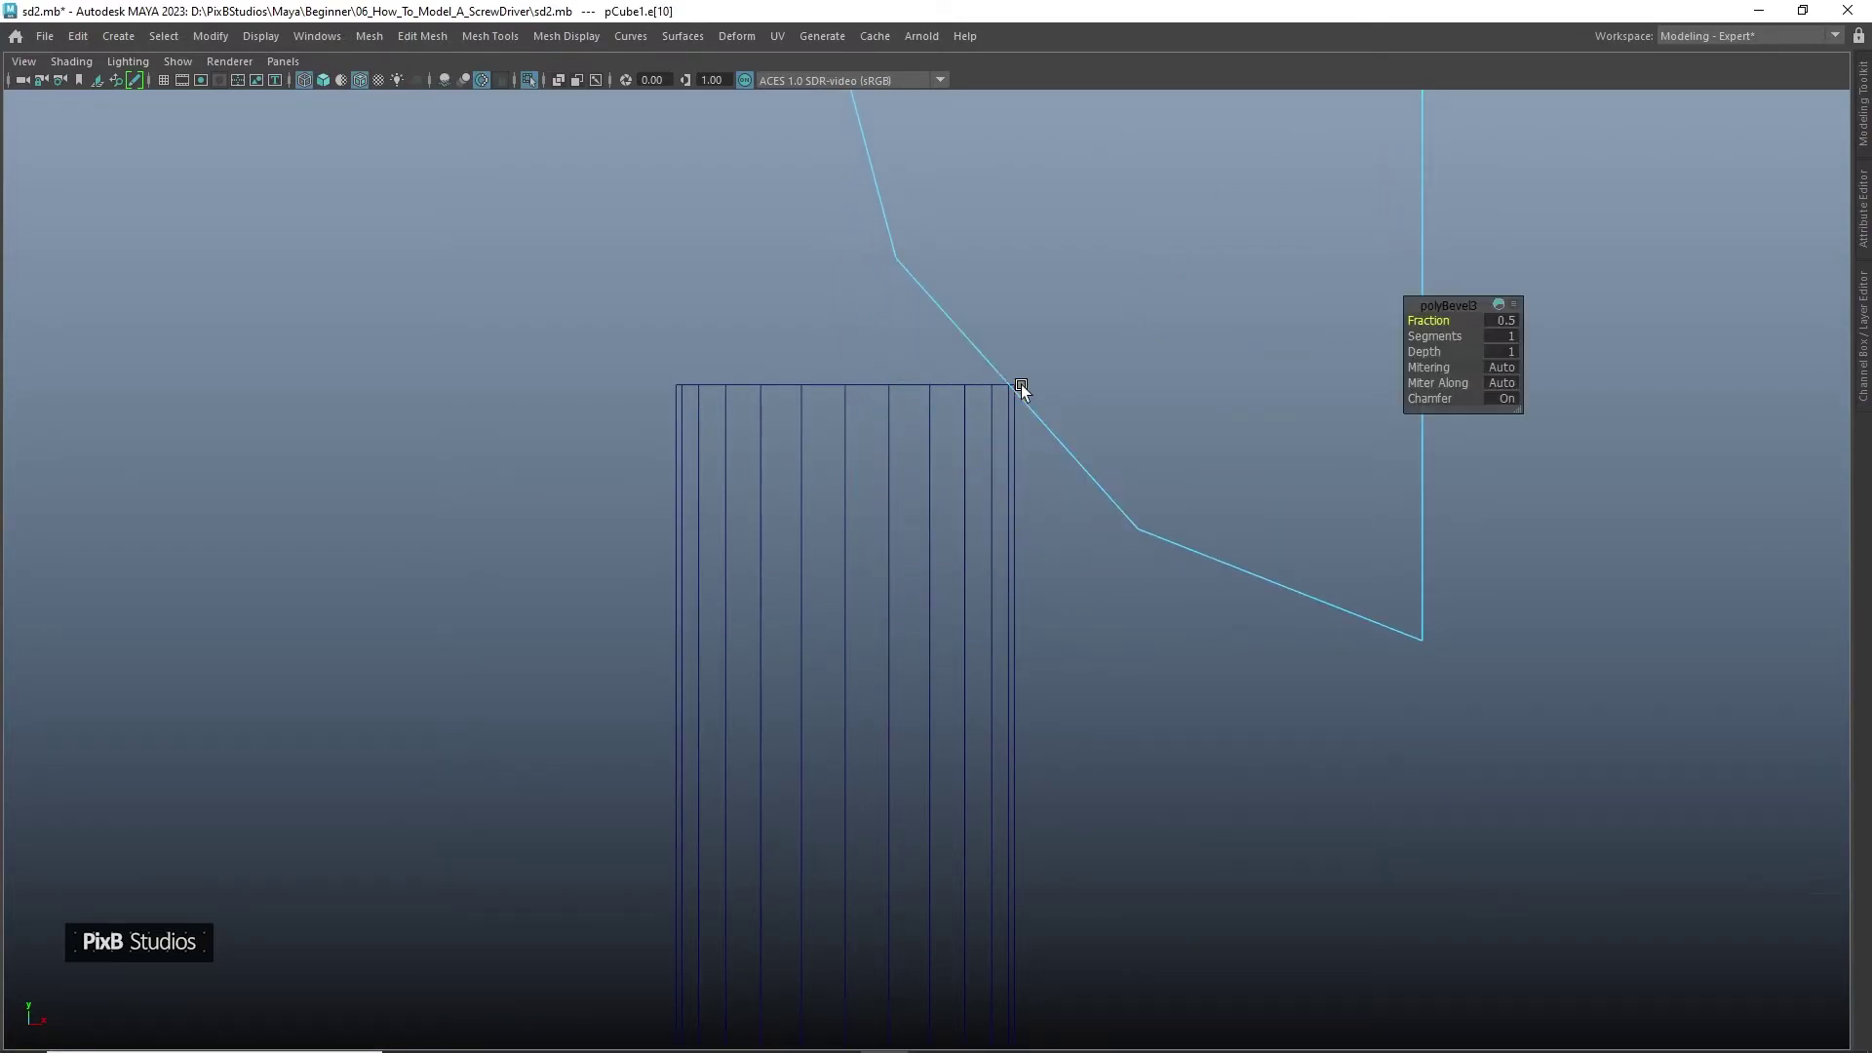
drag(1451, 335, 1451, 334)
scroll(1108, 365, down, 5)
key(F8)
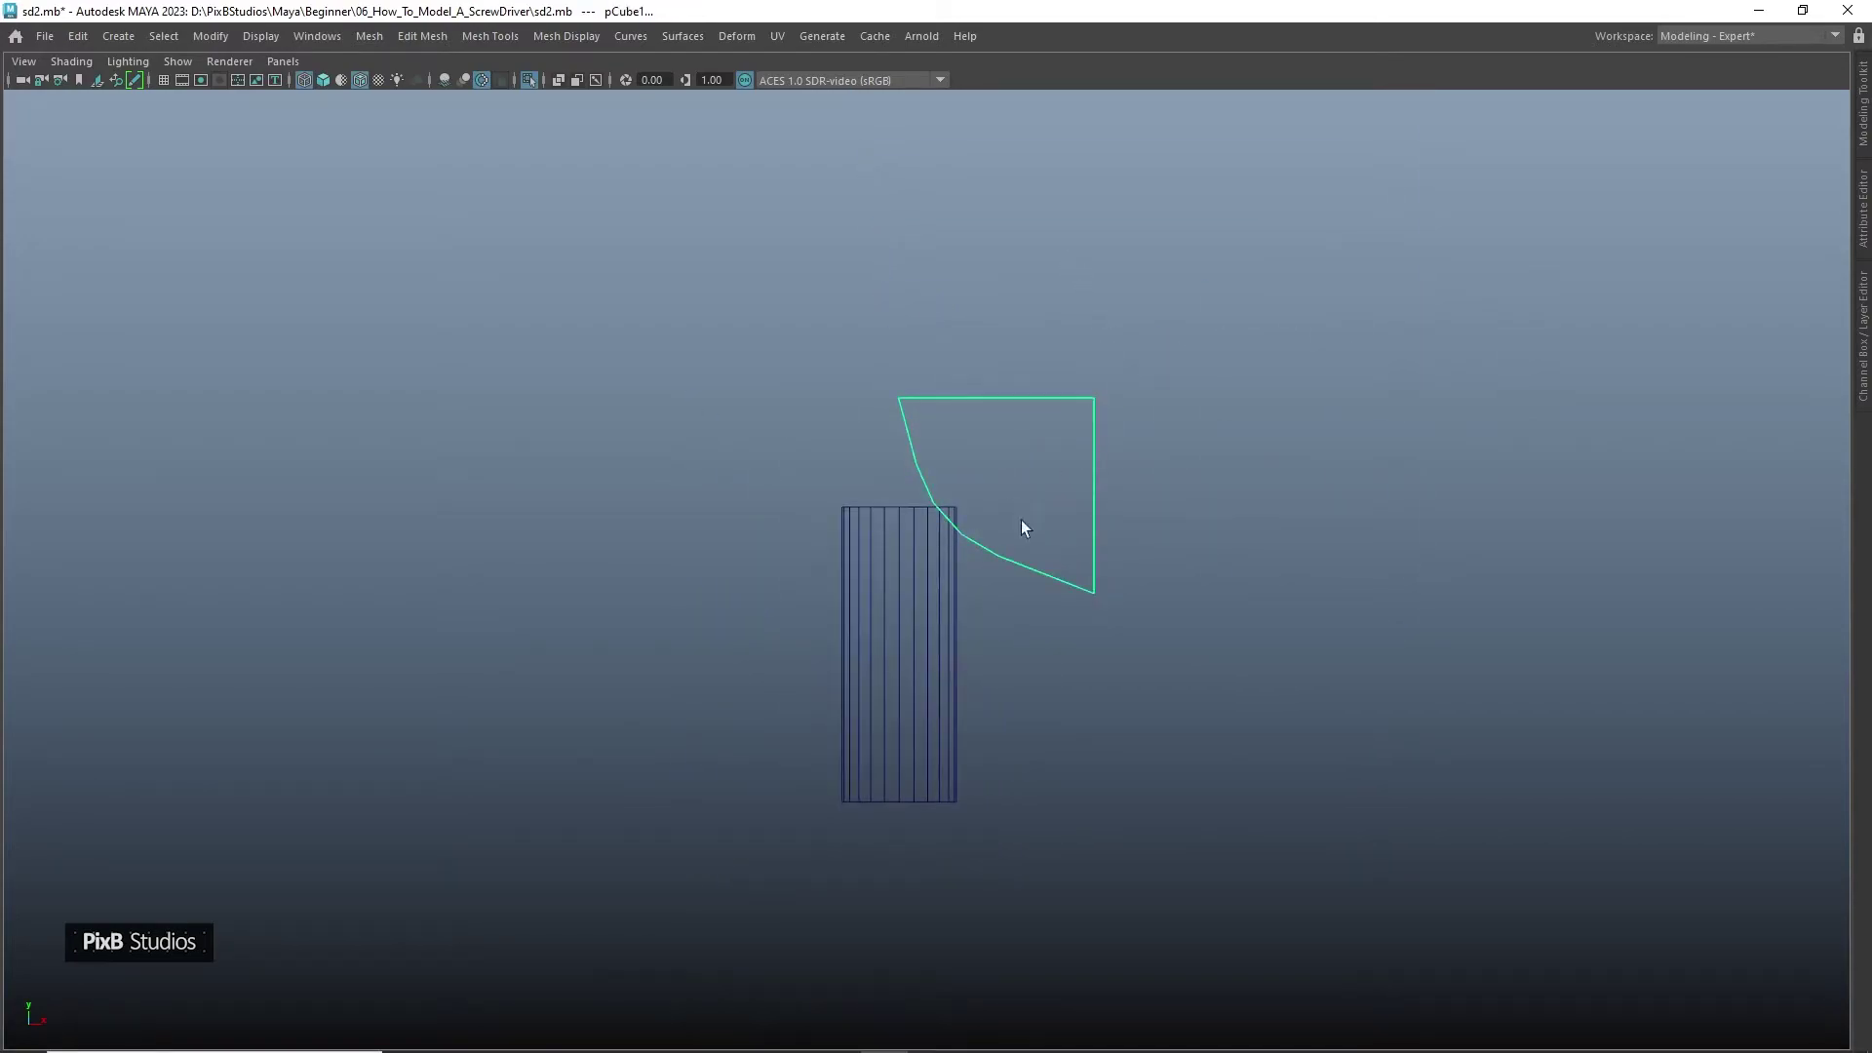
Stretch the rounded cube vertically and lower it alongside the cylinder
right_drag(1202, 485, 1028, 425)
key(w)
scroll(1035, 404, up, 4)
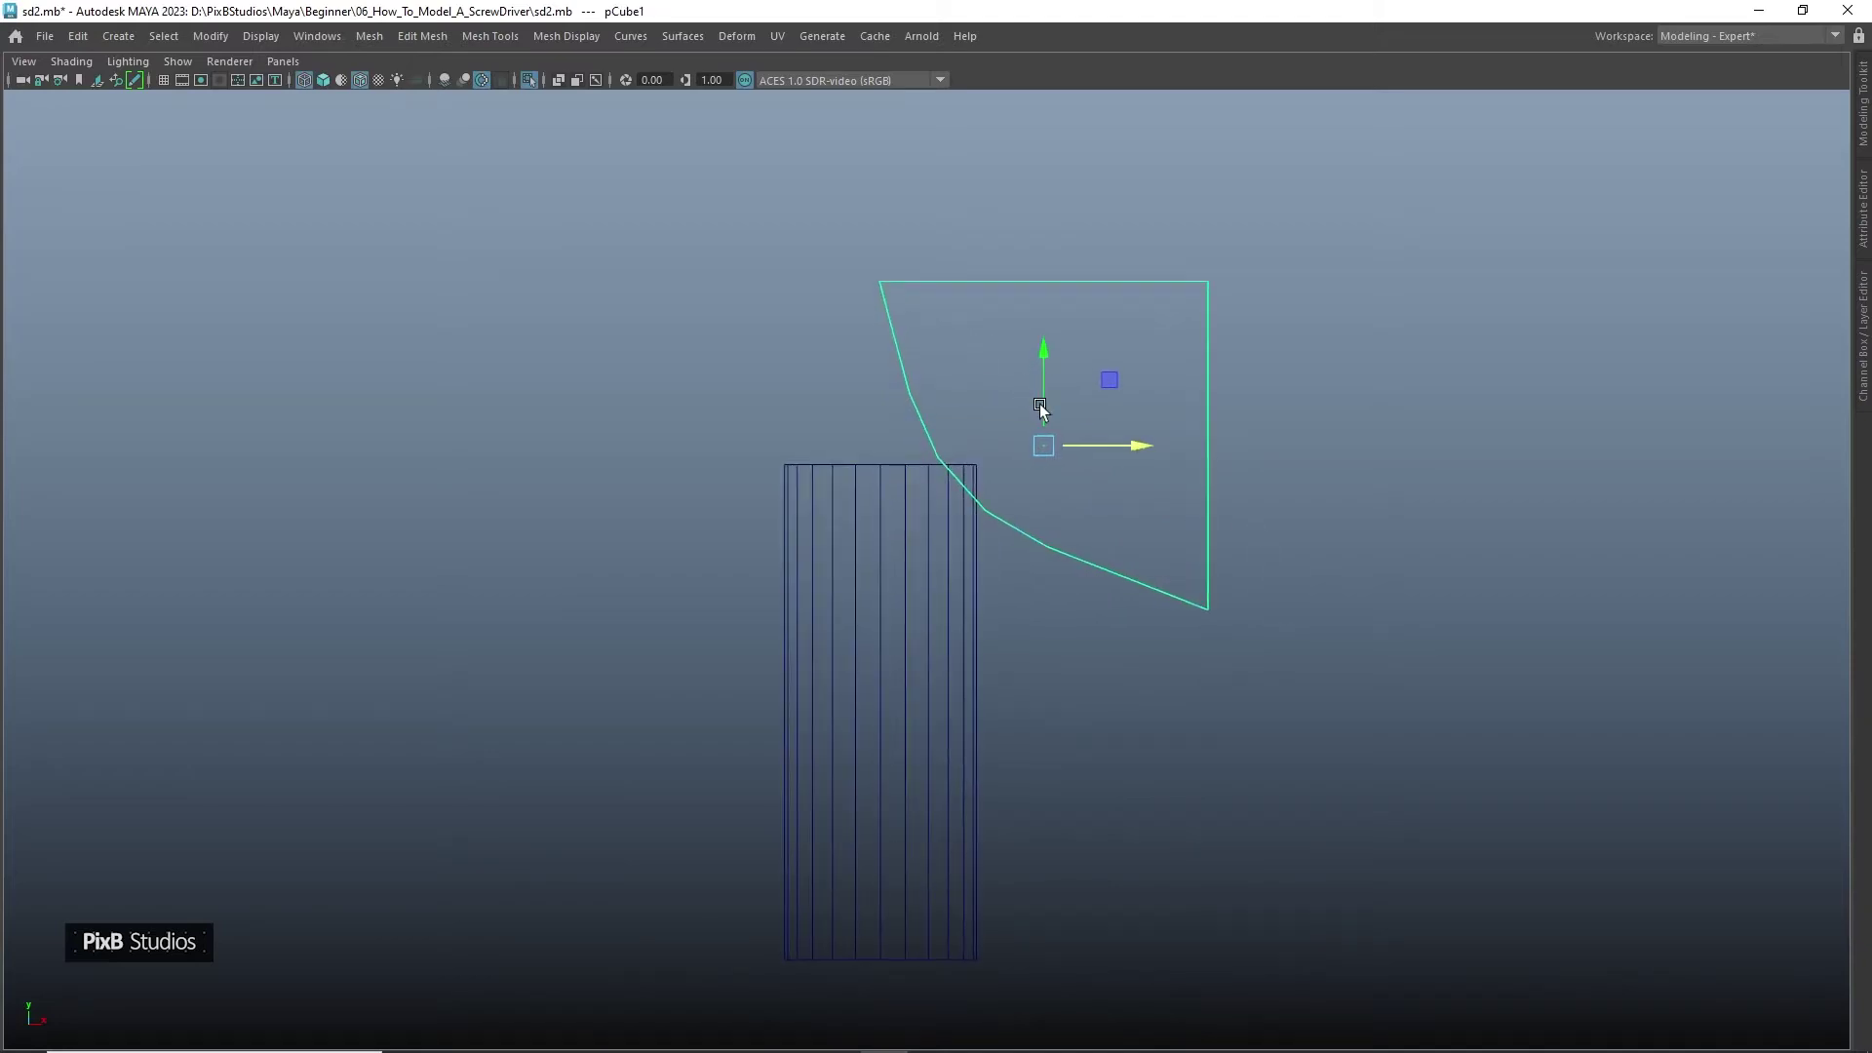
drag(1041, 371, 1005, 248)
key(w)
drag(1041, 365, 1047, 624)
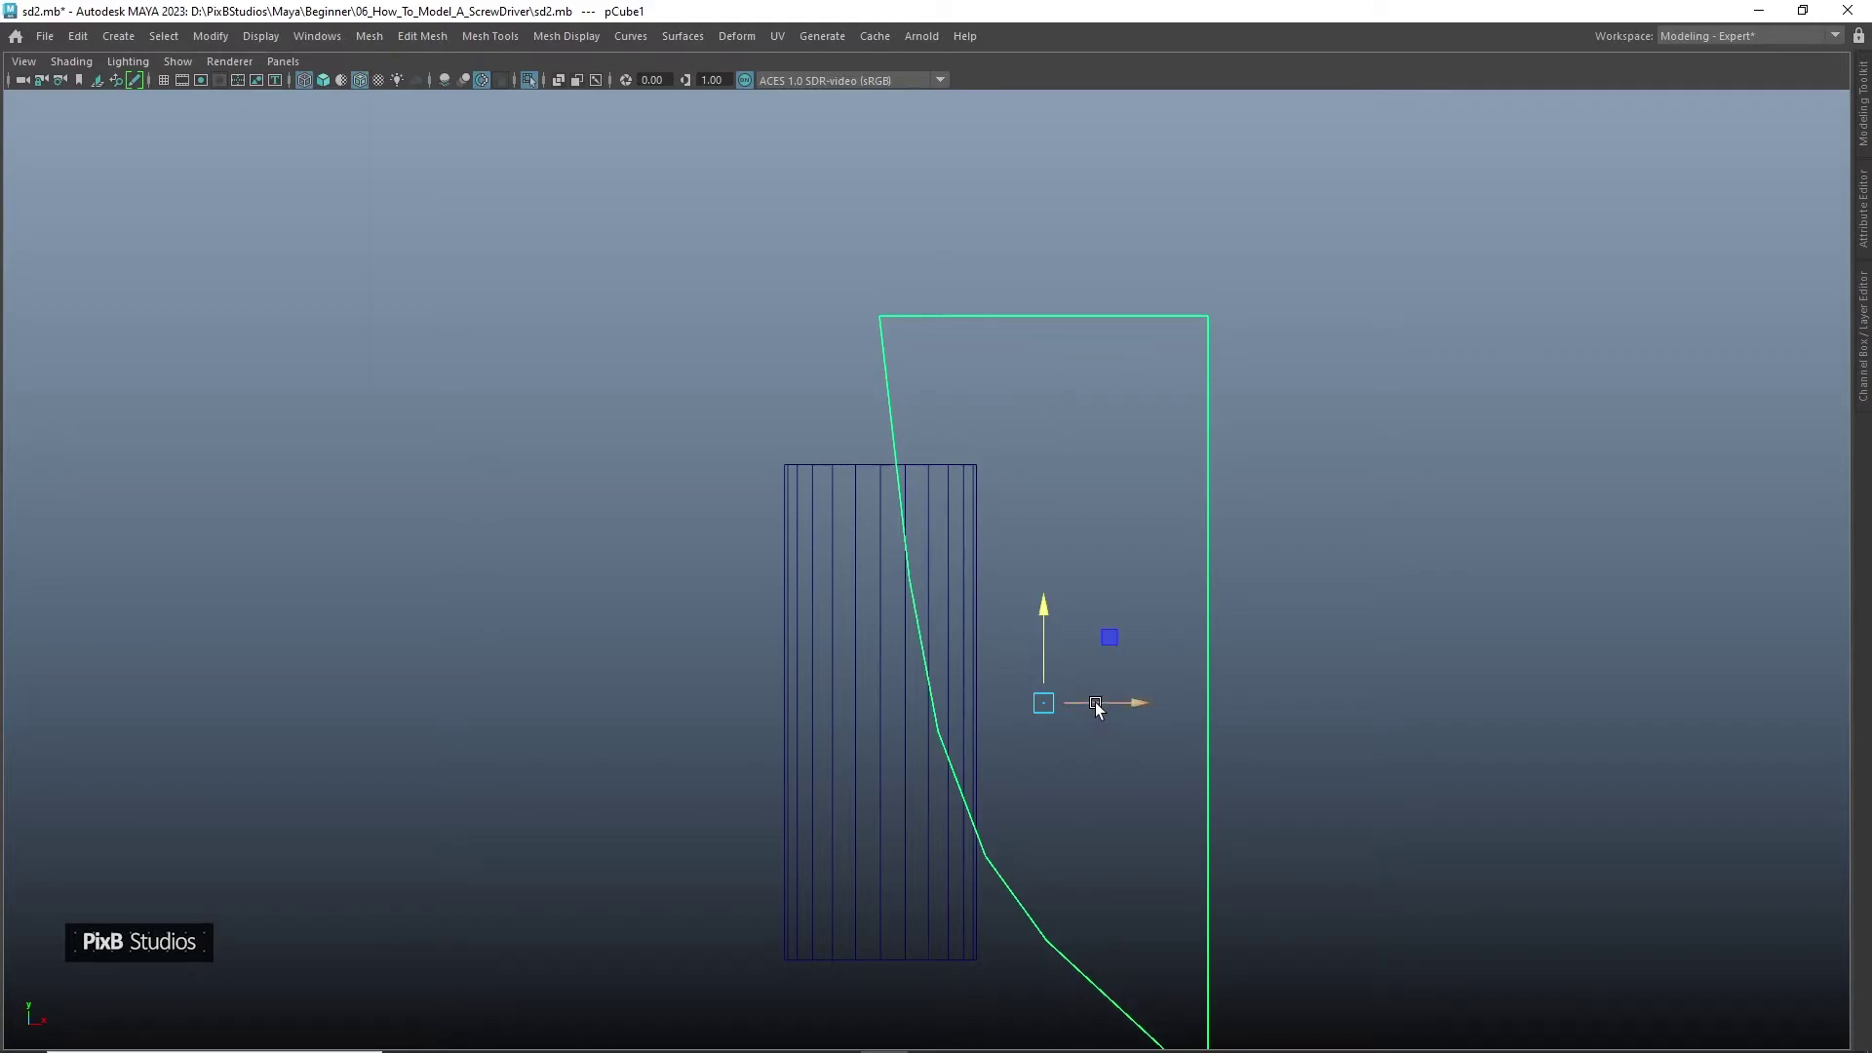
Fine-tune the rounded cube's position so its curved side overlaps the cylinder's upper side as a cutter
drag(1096, 703, 1105, 704)
alt+middle_drag(1103, 700, 1096, 553)
drag(1044, 482, 1051, 538)
drag(1134, 629, 1145, 646)
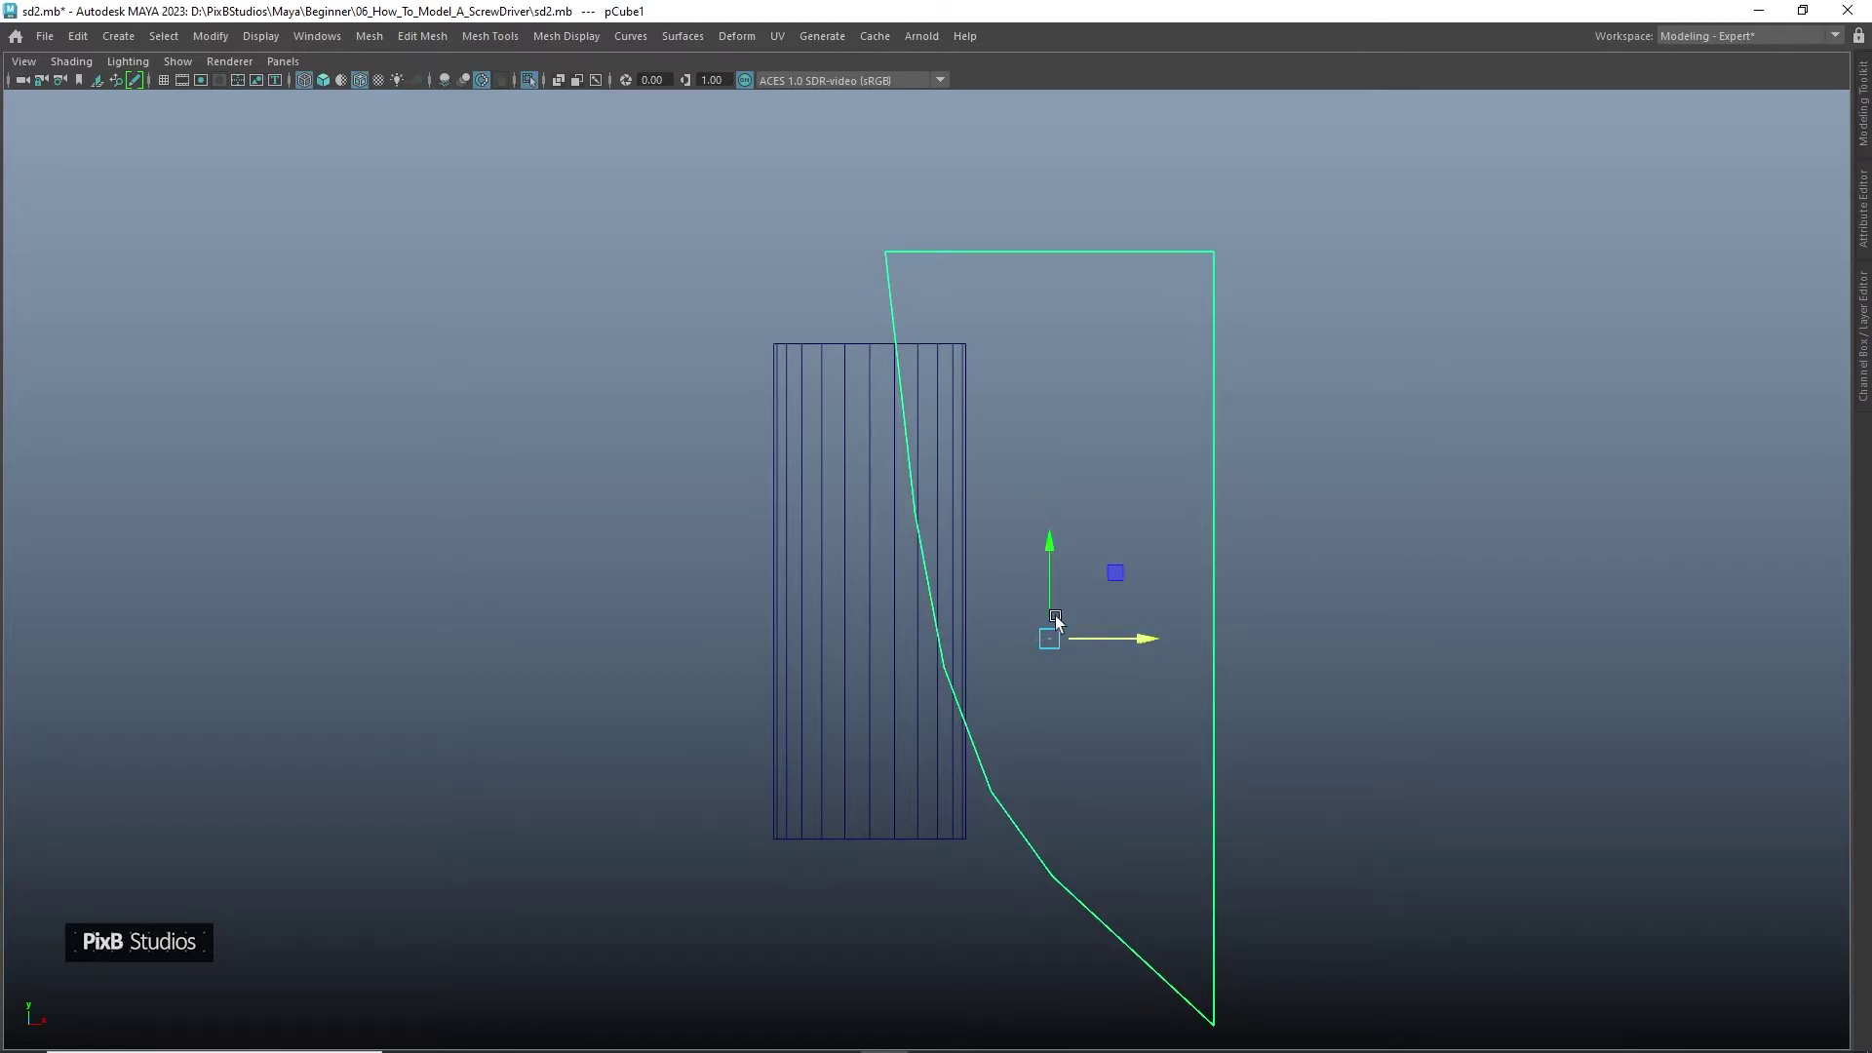
scroll(925, 541, up, 2)
drag(1111, 561, 1110, 568)
Insert two edge loops around the cylinder near its base with the Multi-Cut tool
alt+middle_drag(972, 532, 975, 472)
click(889, 575)
key(ctrl+shift+x)
ctrl+shift+right_click(934, 688)
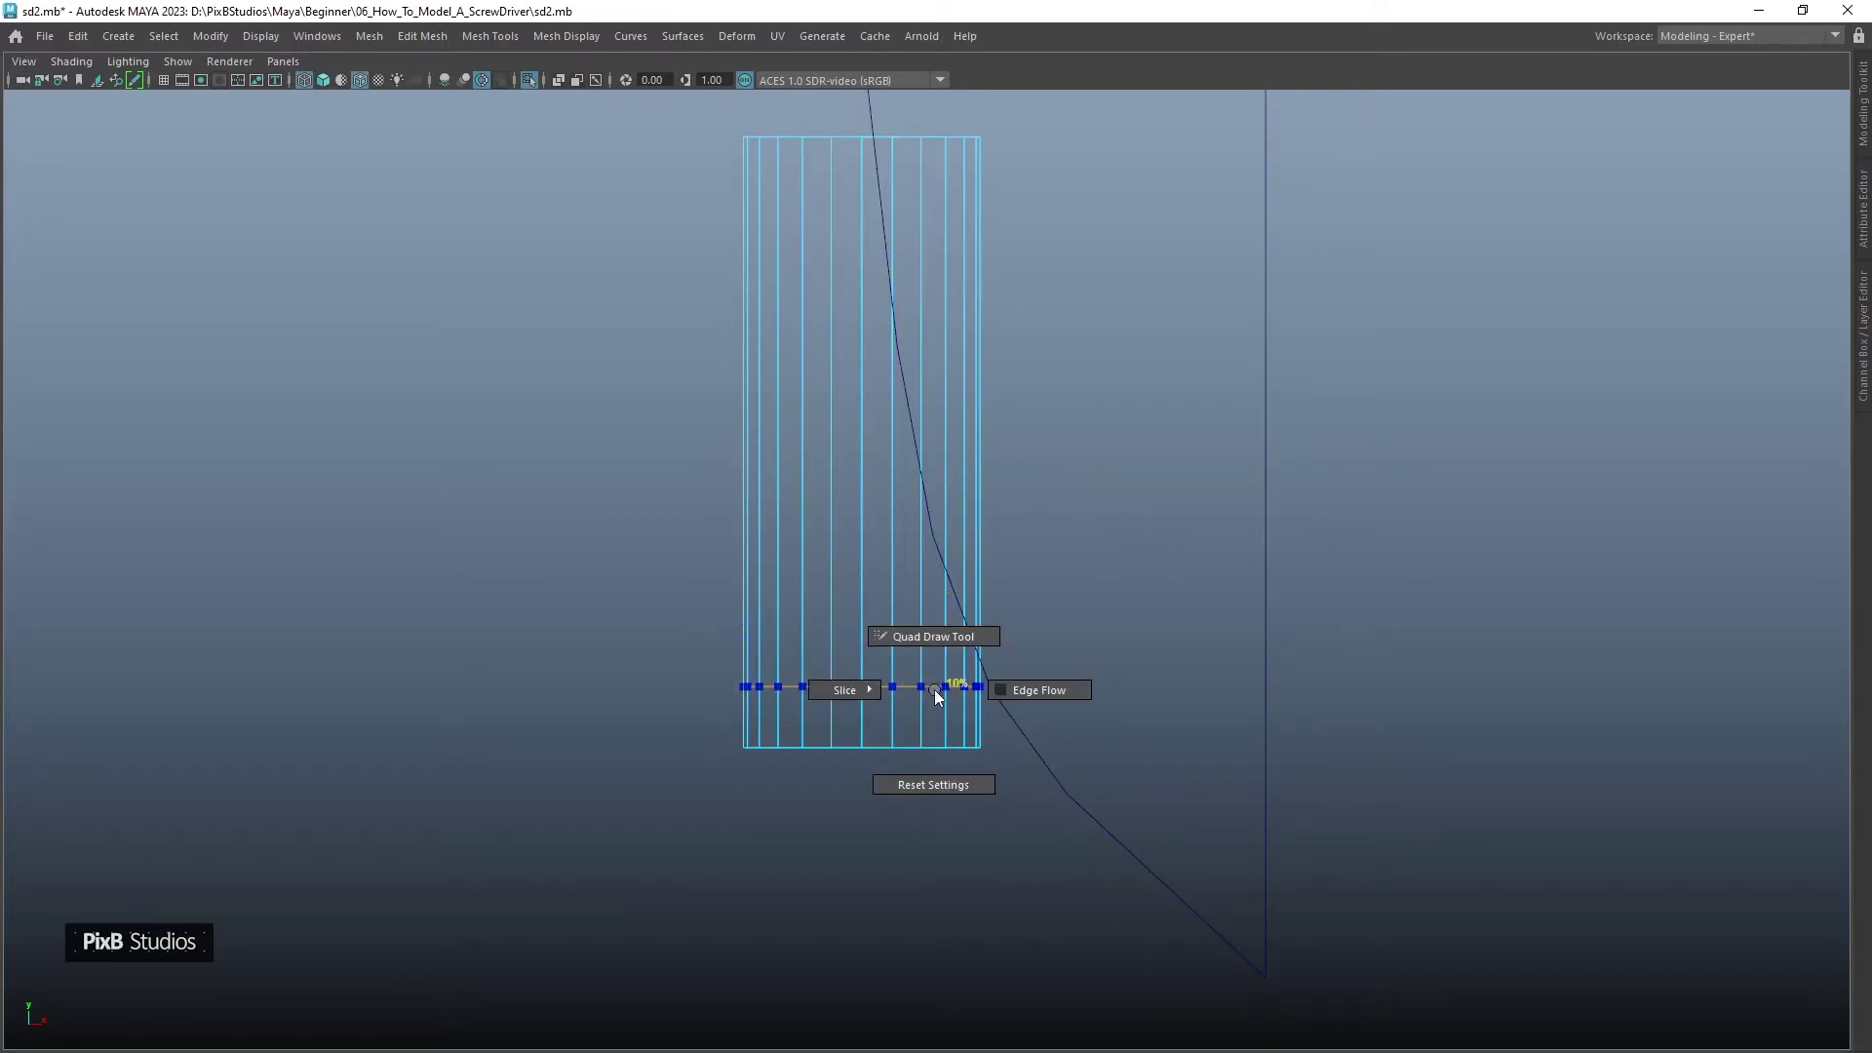
ctrl+click(930, 693)
ctrl+click(933, 650)
alt+middle_drag(861, 333, 862, 505)
key(q)
right_drag(831, 470, 936, 400)
Isolate the cylinder in the perspective view and delete its triangular top cap faces
key(space)
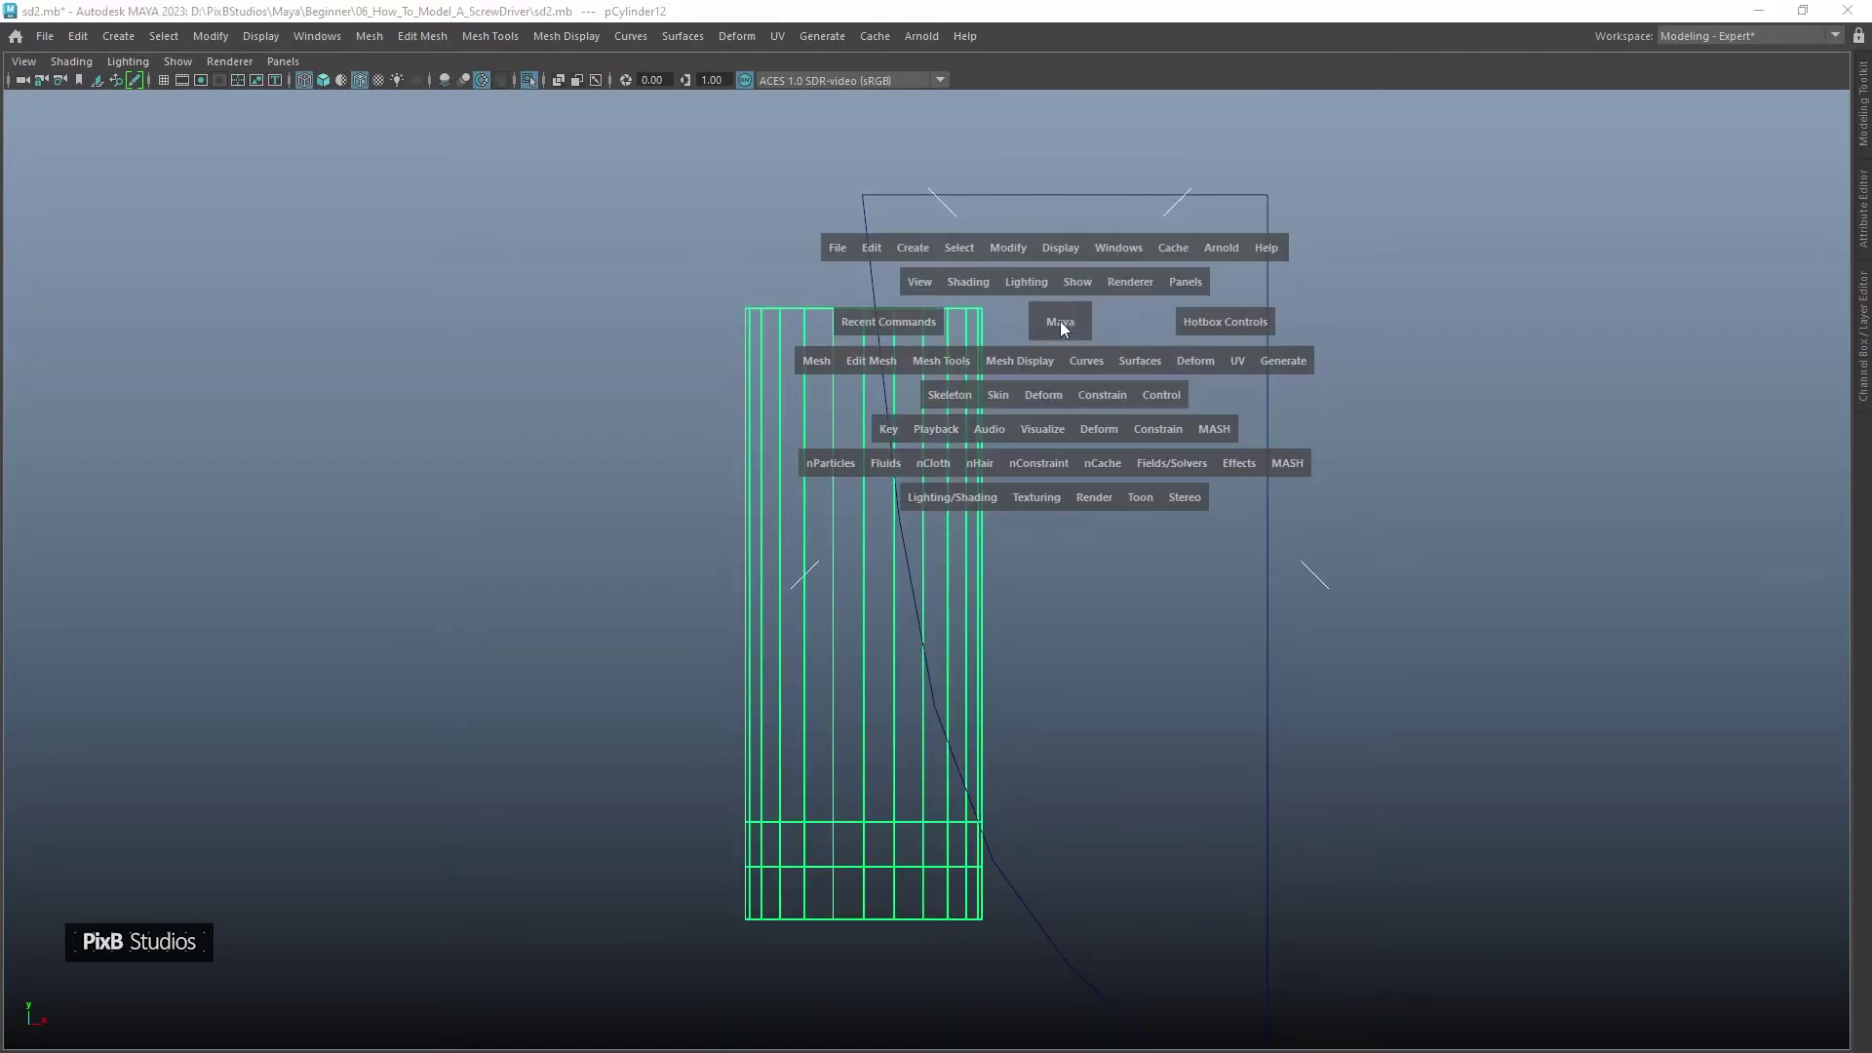
drag(1060, 320, 1075, 174)
mouse_move(921, 317)
alt+mouse_down()
mouse_move(1024, 342)
mouse_move(911, 326)
mouse_move(949, 337)
alt+mouse_up()
key(6)
key(ctrl+1)
right_drag(907, 364, 1318, 156)
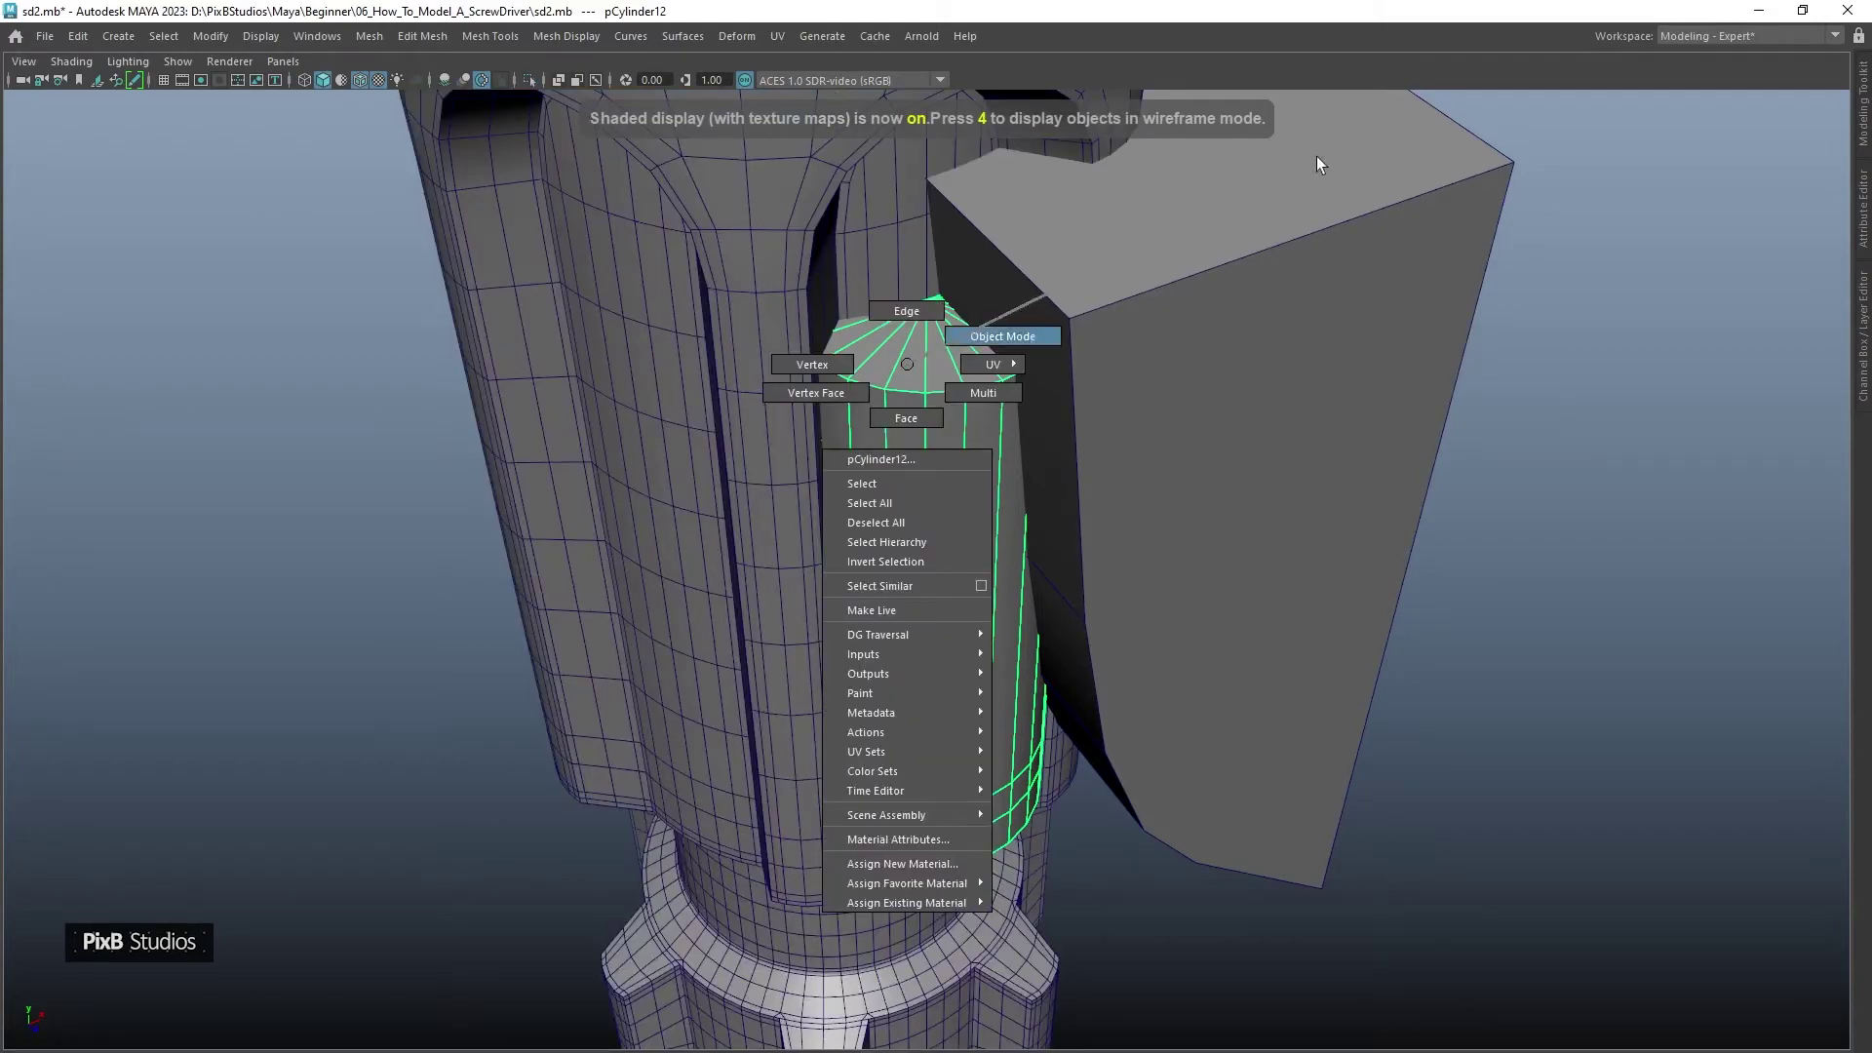
key(ctrl+1)
right_drag(990, 322, 896, 276)
click(895, 323)
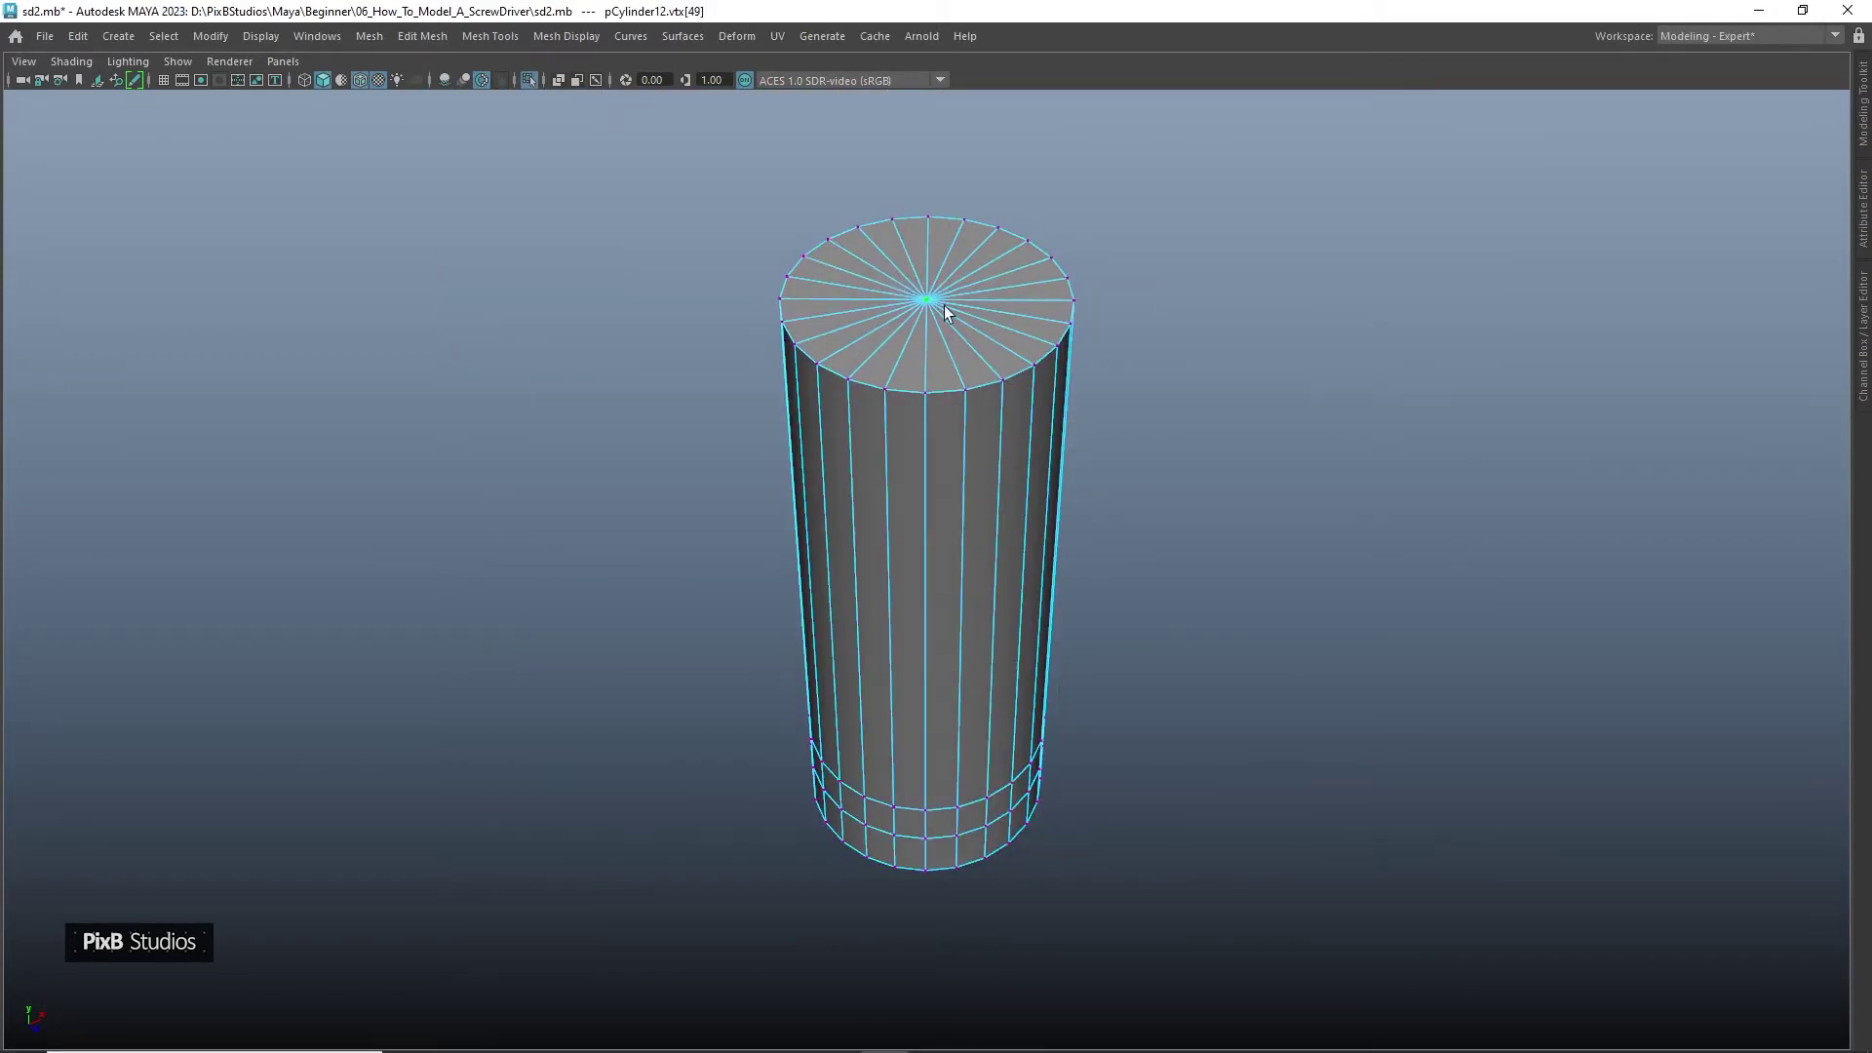
key(ctrl+F11)
key(Delete)
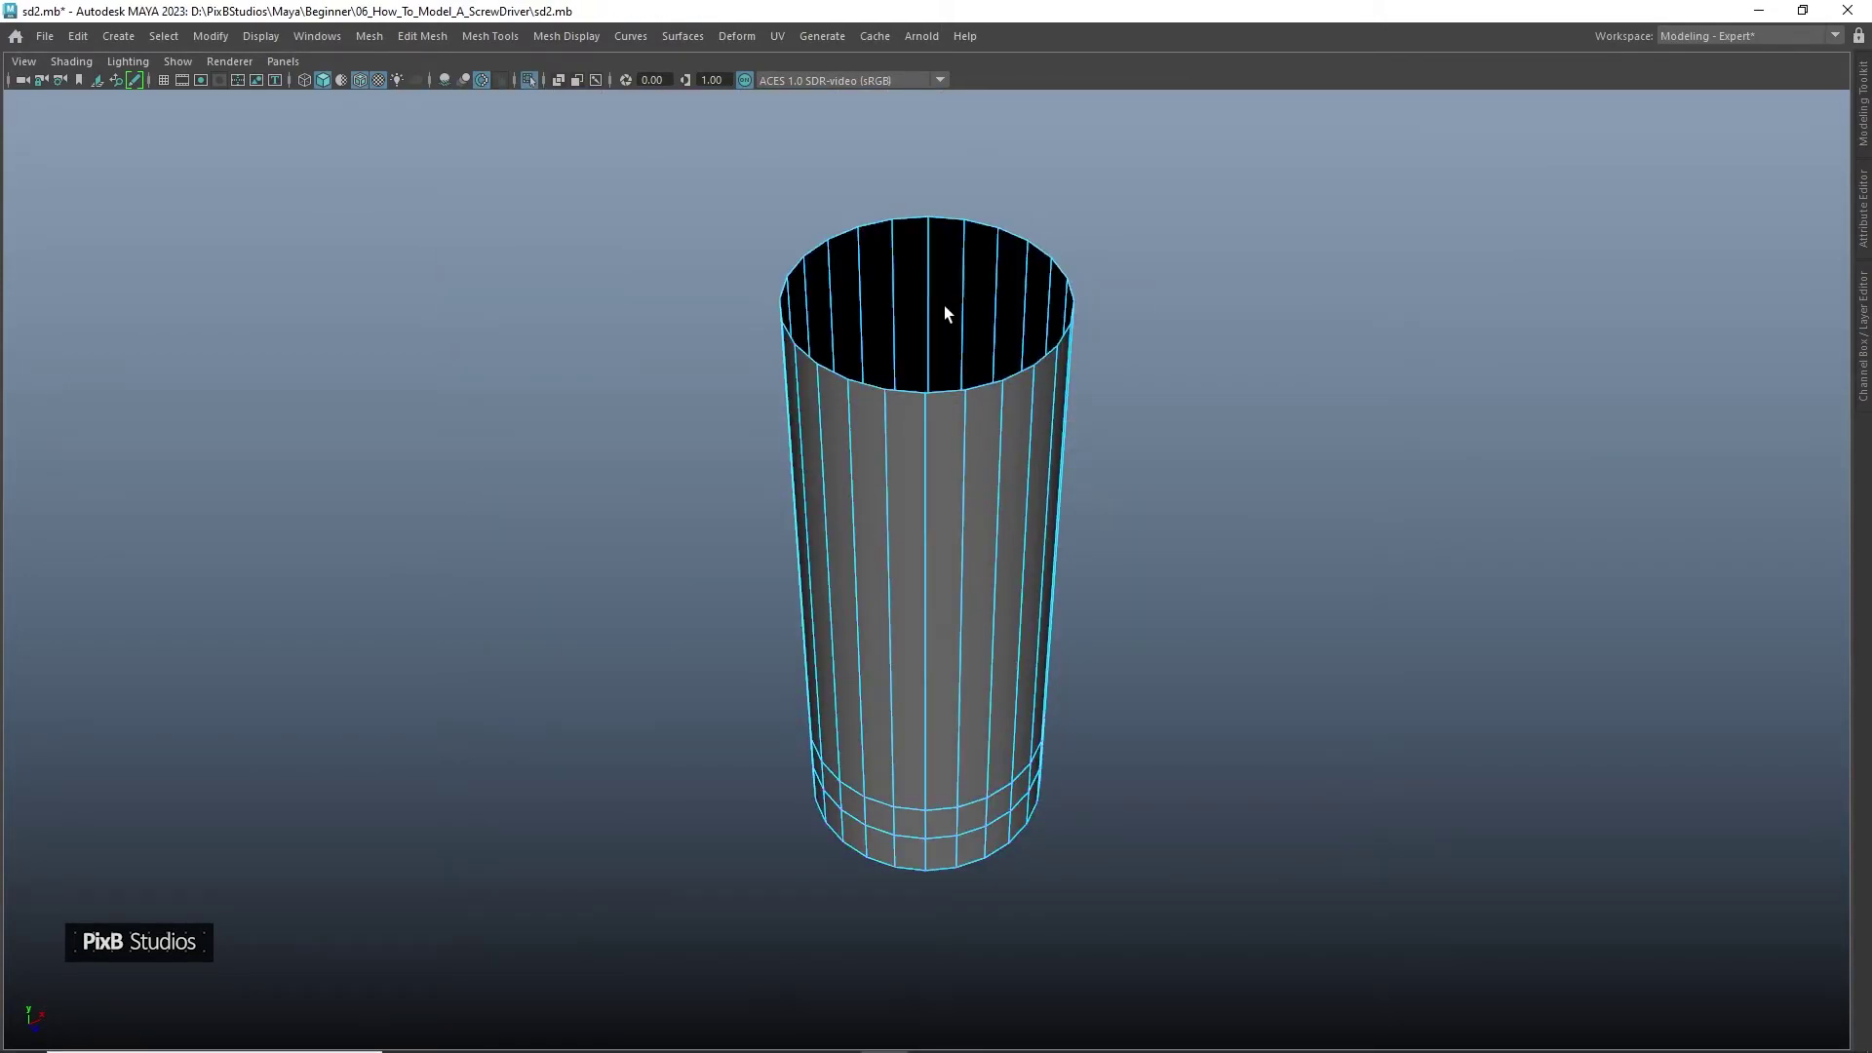
Fill the hole at the cylinder's open top rim with a single cap face
key(F10)
click(943, 206)
shift+right_drag(943, 209, 945, 478)
mouse_move(943, 456)
alt+mouse_down()
mouse_move(990, 280)
mouse_move(982, 449)
mouse_move(944, 433)
alt+mouse_up()
key(F8)
Connect two opposite rim vertices of the cylinder with an edge across the middle of the cap
alt+drag(1019, 190, 1039, 299)
right_drag(1039, 299, 825, 273)
alt+drag(825, 273, 770, 319)
key(space)
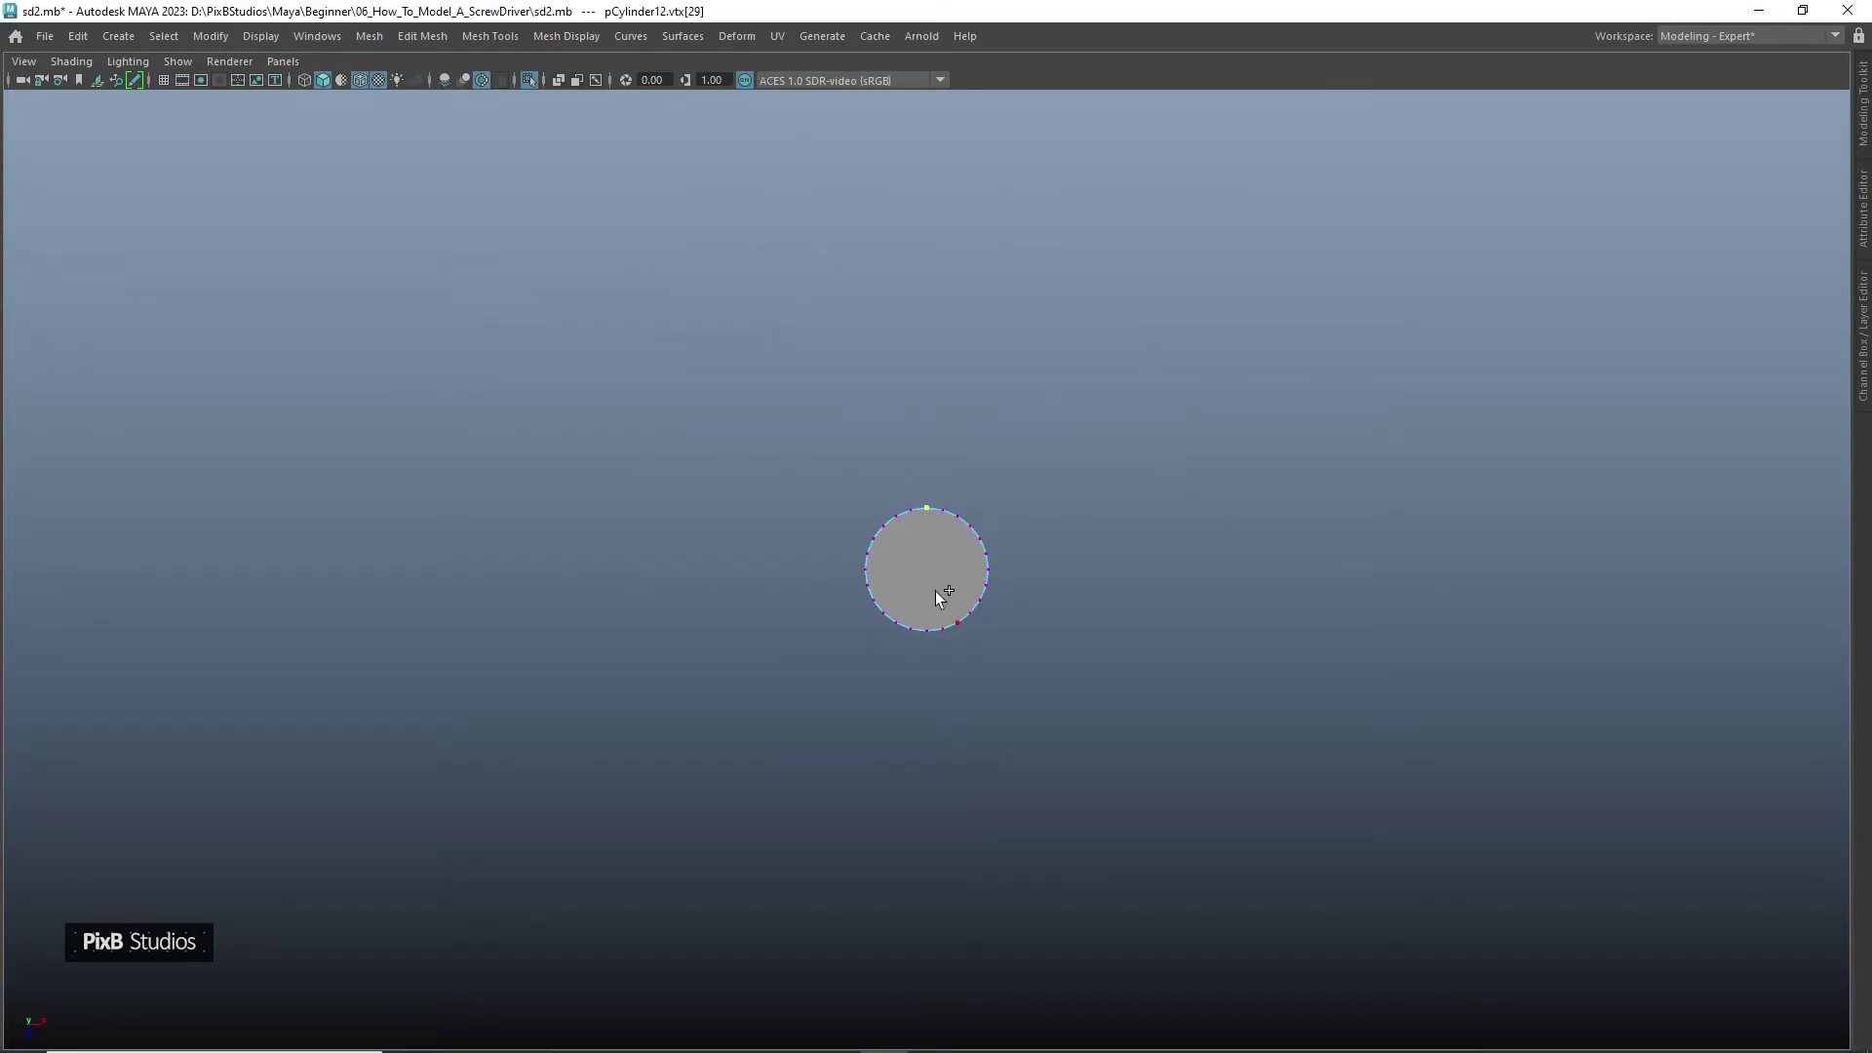
key(f)
scroll(953, 601, down, 7)
shift+right_drag(935, 451, 1047, 455)
key(space)
drag(1049, 453, 1049, 285)
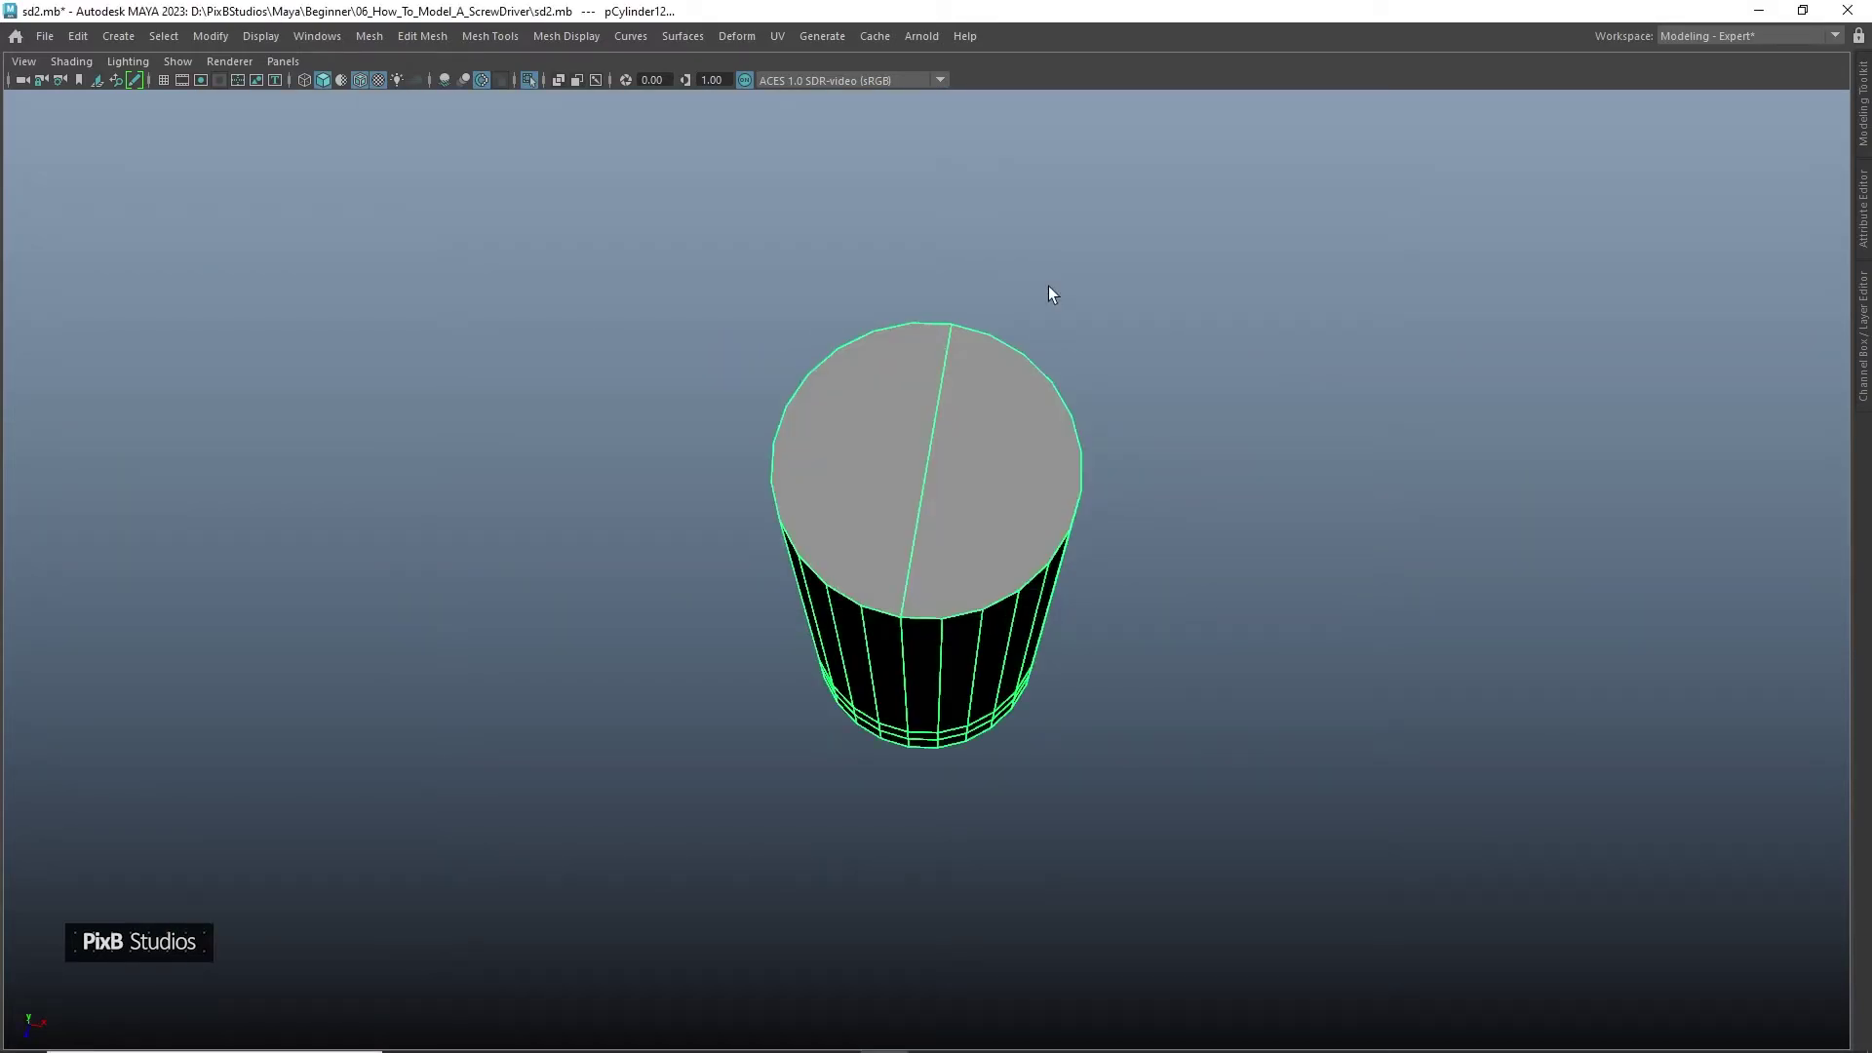
Bring back the other objects and hide the handle body
alt+drag(902, 299, 889, 231)
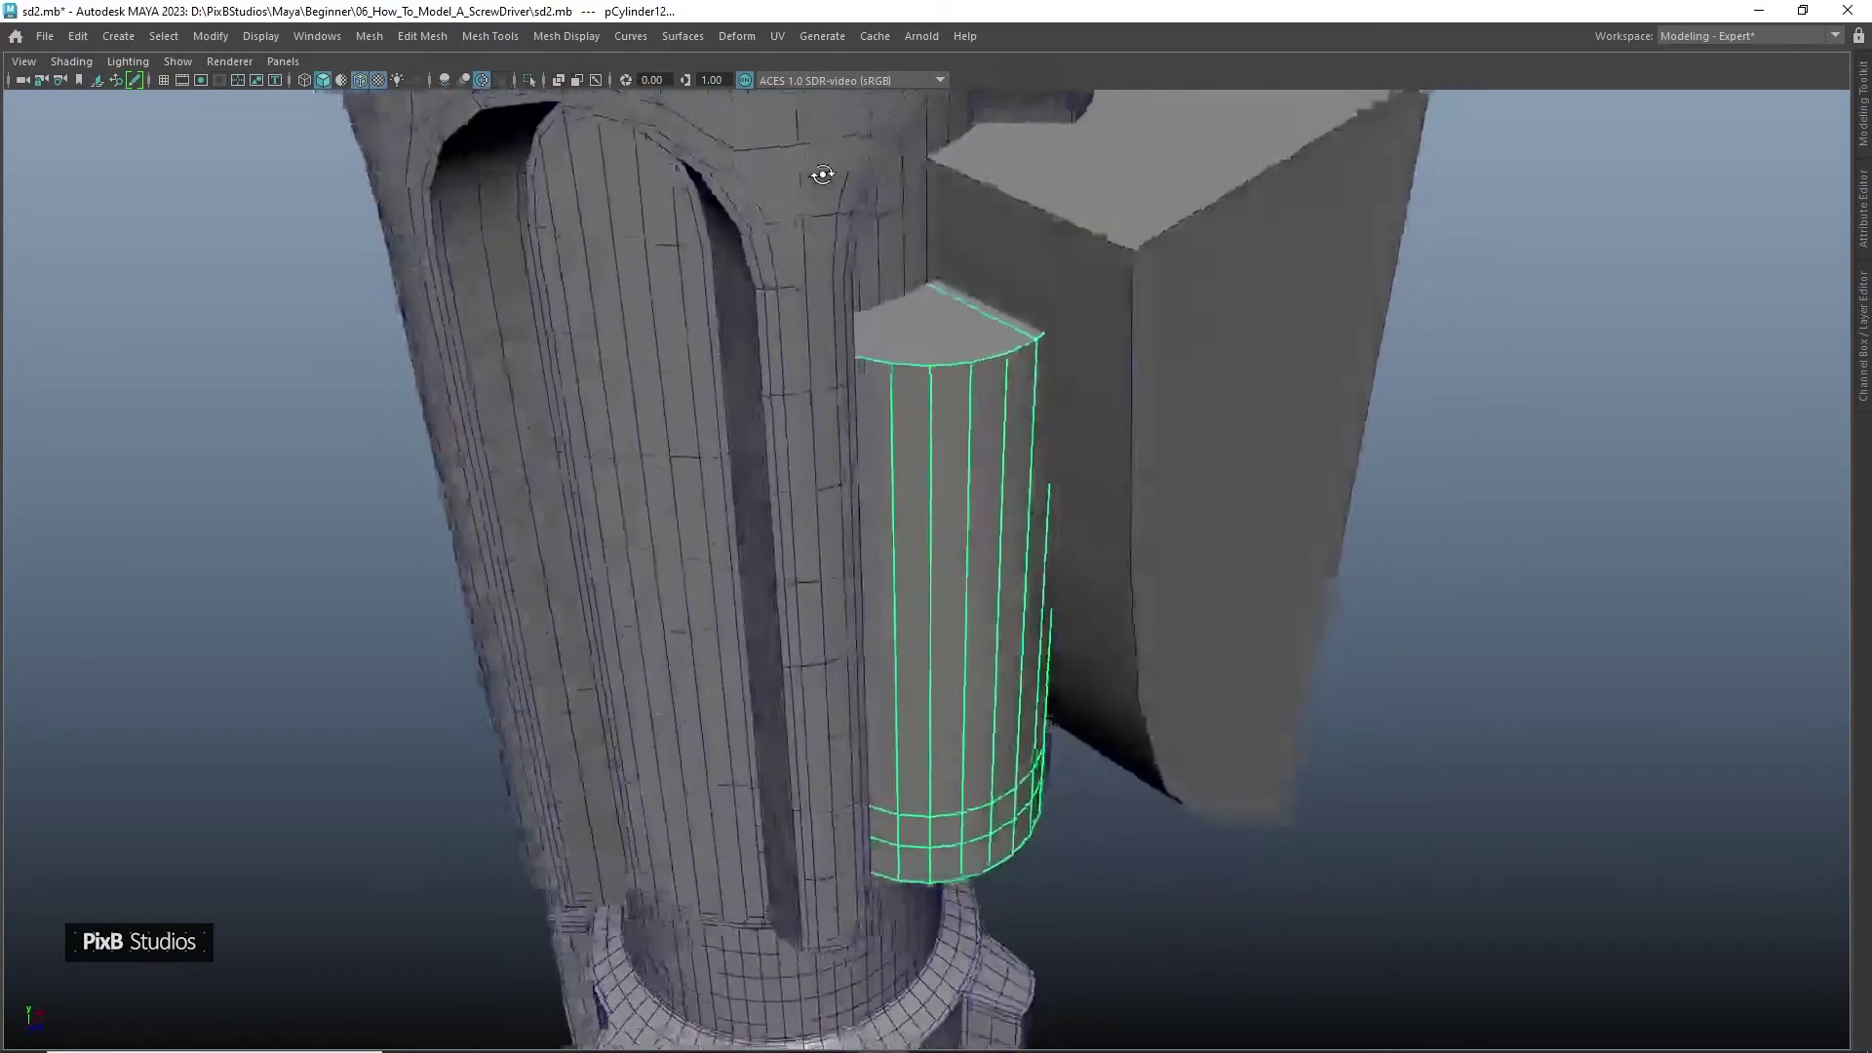
click(824, 222)
key(ctrl+h)
Subtract the rounded cube from the cylinder with a Boolean difference
alt+drag(951, 448, 928, 400)
click(928, 399)
shift+click(1004, 272)
shift+right_drag(1004, 272, 1150, 723)
alt+drag(962, 526, 910, 517)
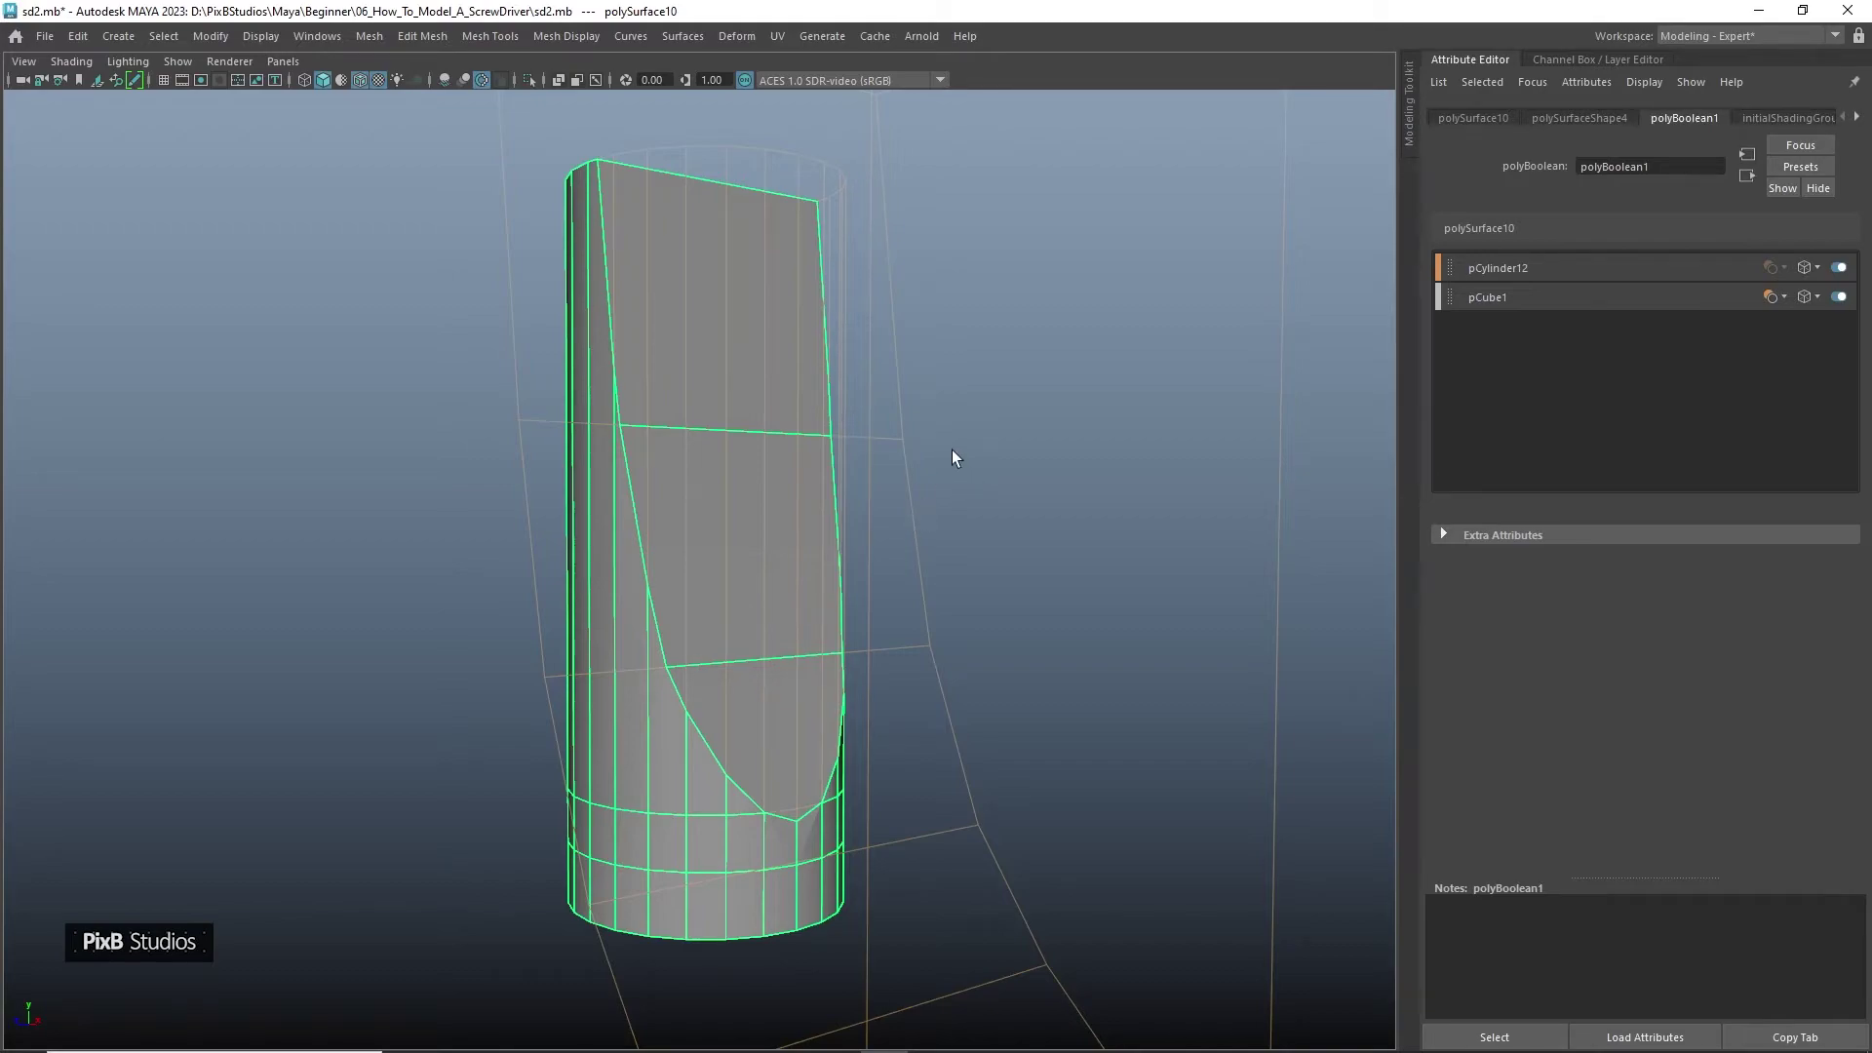
Delete the construction history of the cut cylinder and hide the attribute editor
alt+drag(711, 409, 729, 418)
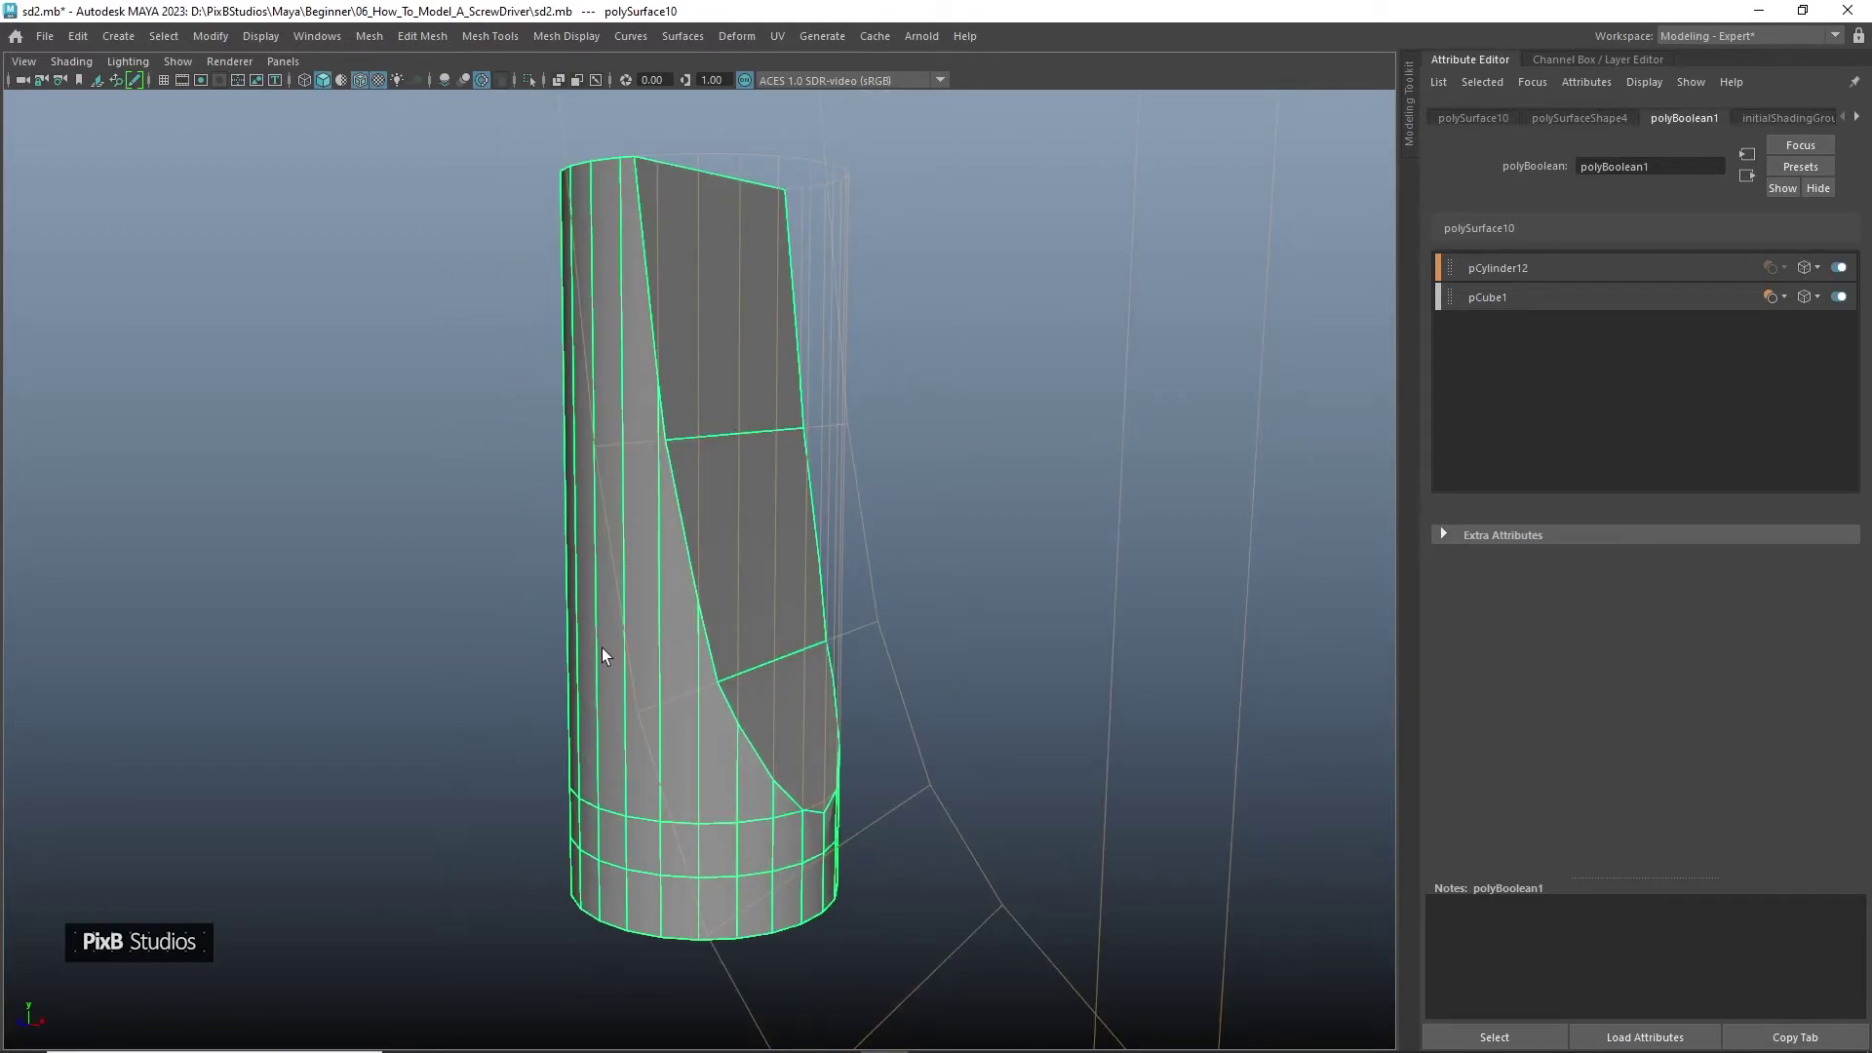
key(alt+shift+d)
key(ctrl+a)
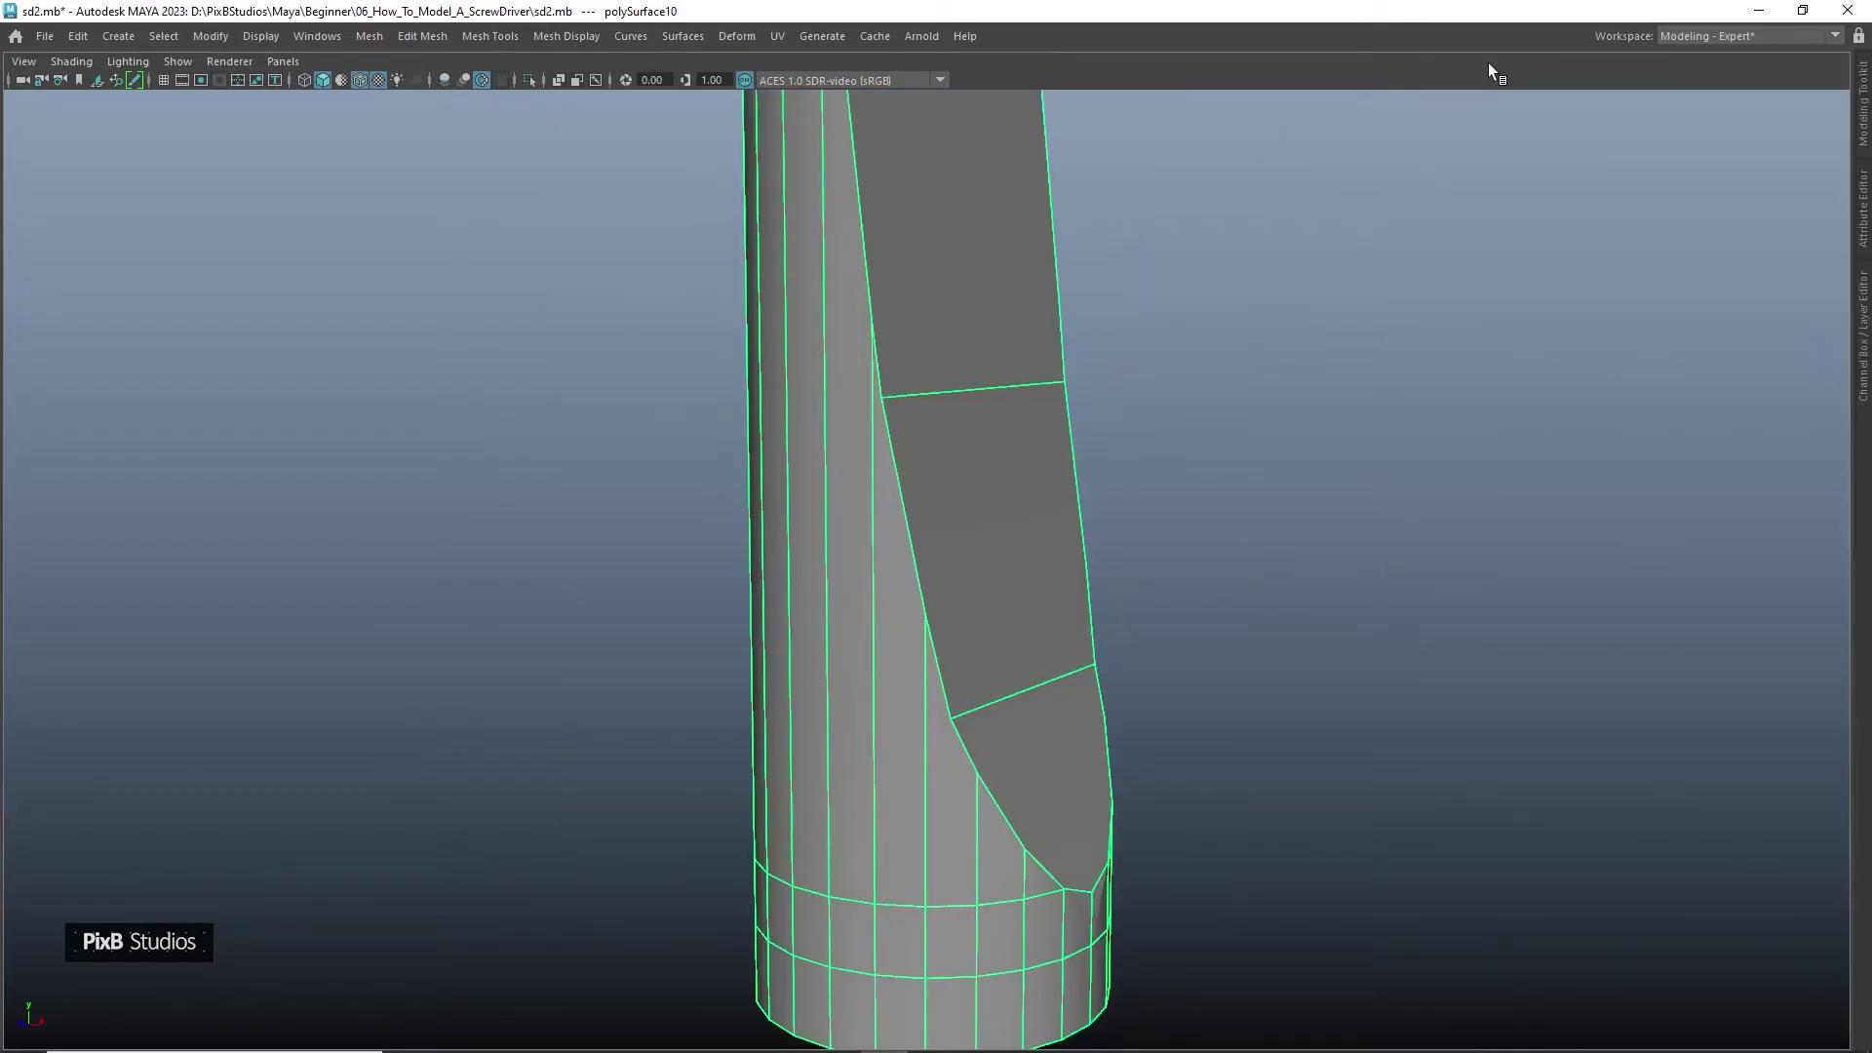
Merge the stray vertices on both sides of the cutaway rim into the end vertices of its upper cross edge with Target Weld
alt+middle_drag(1278, 138, 1320, 439)
alt+drag(1318, 413, 1324, 424)
alt+middle_drag(1252, 434, 1268, 302)
alt+right_drag(1179, 287, 1141, 546)
shift+right_drag(1032, 688, 1037, 527)
drag(984, 659, 974, 615)
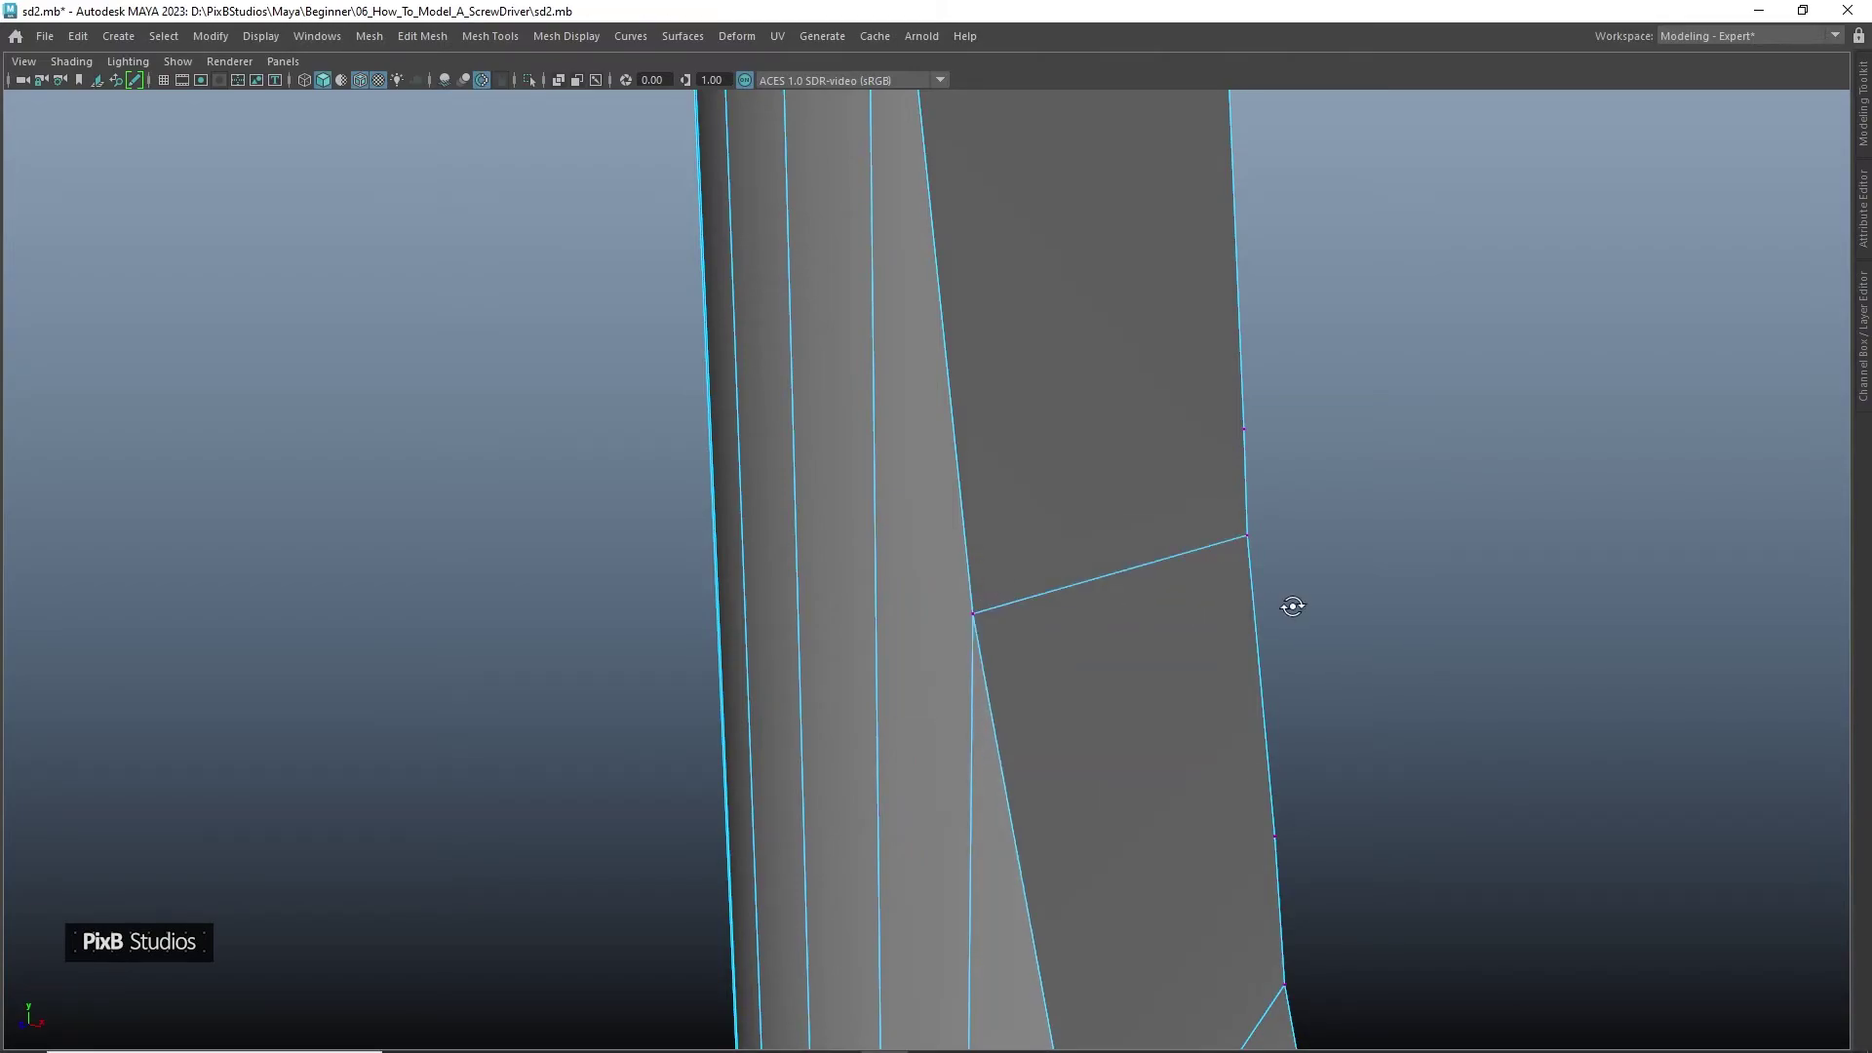
alt+drag(1292, 606, 1009, 573)
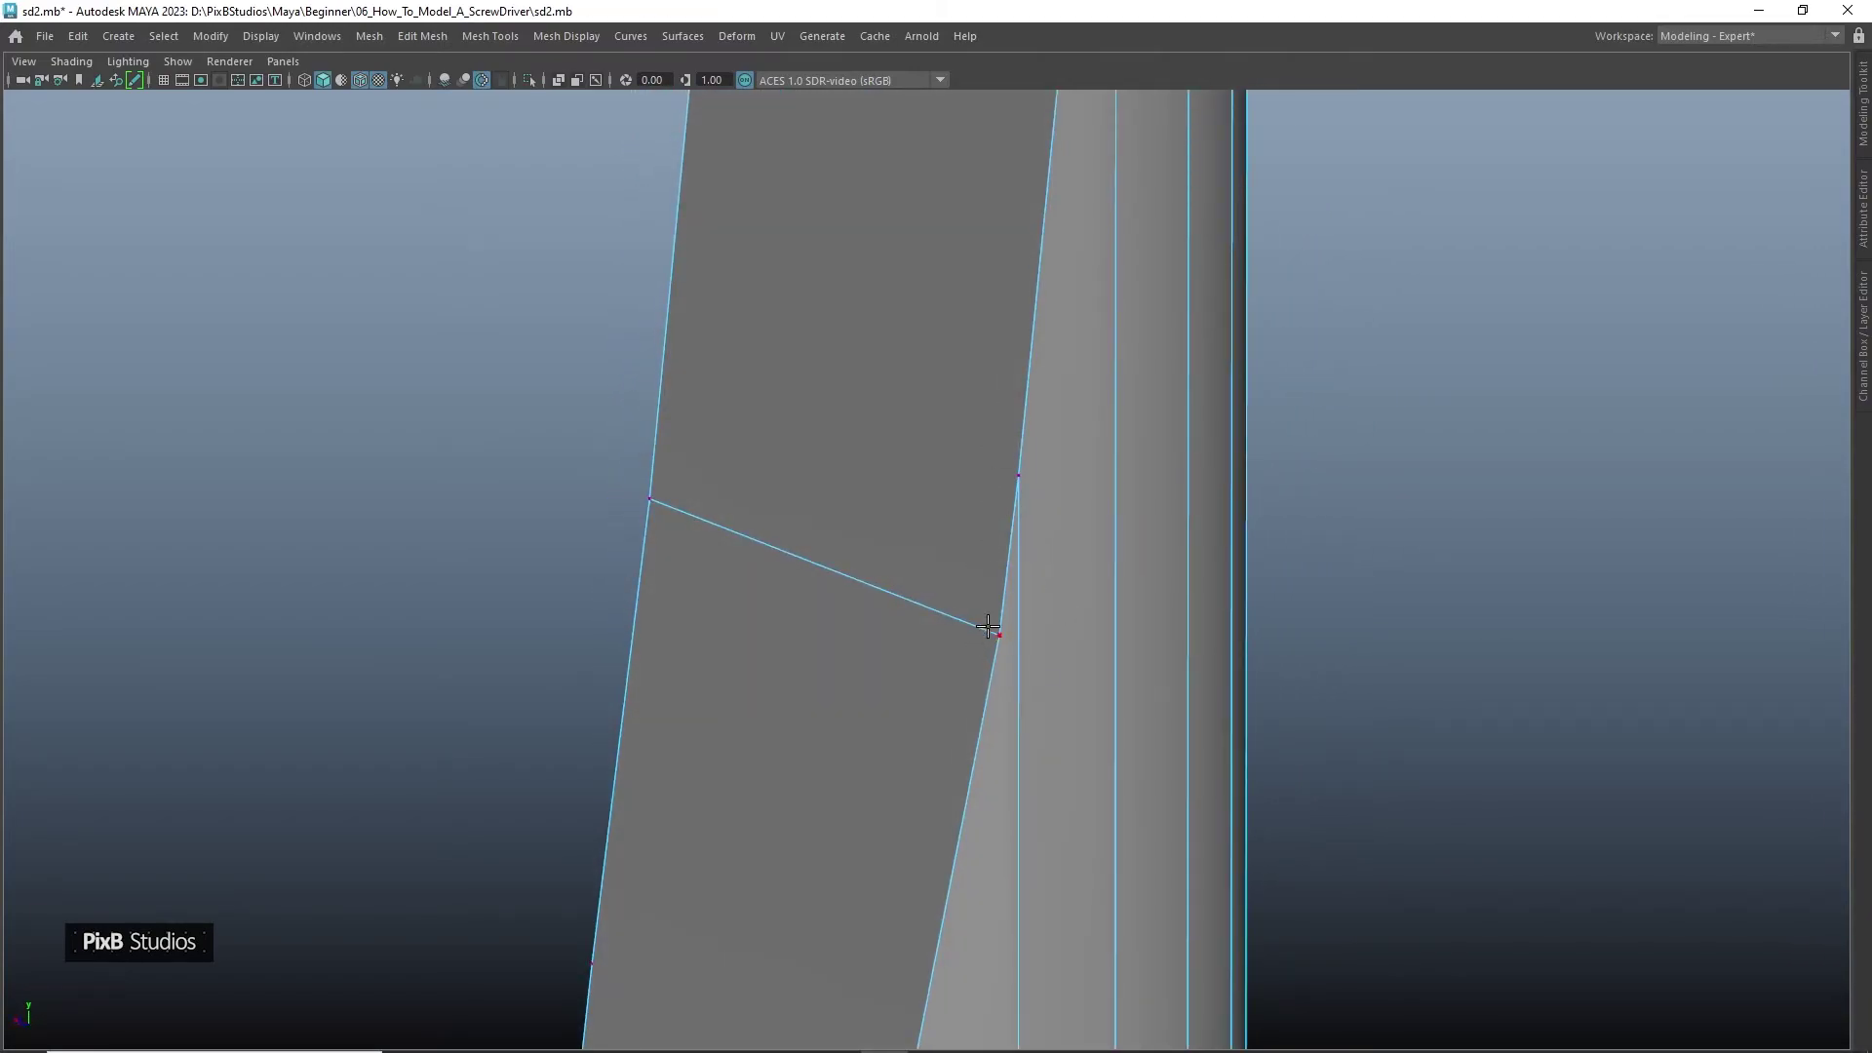
click(992, 475)
key(Return)
alt+drag(1012, 678, 1008, 270)
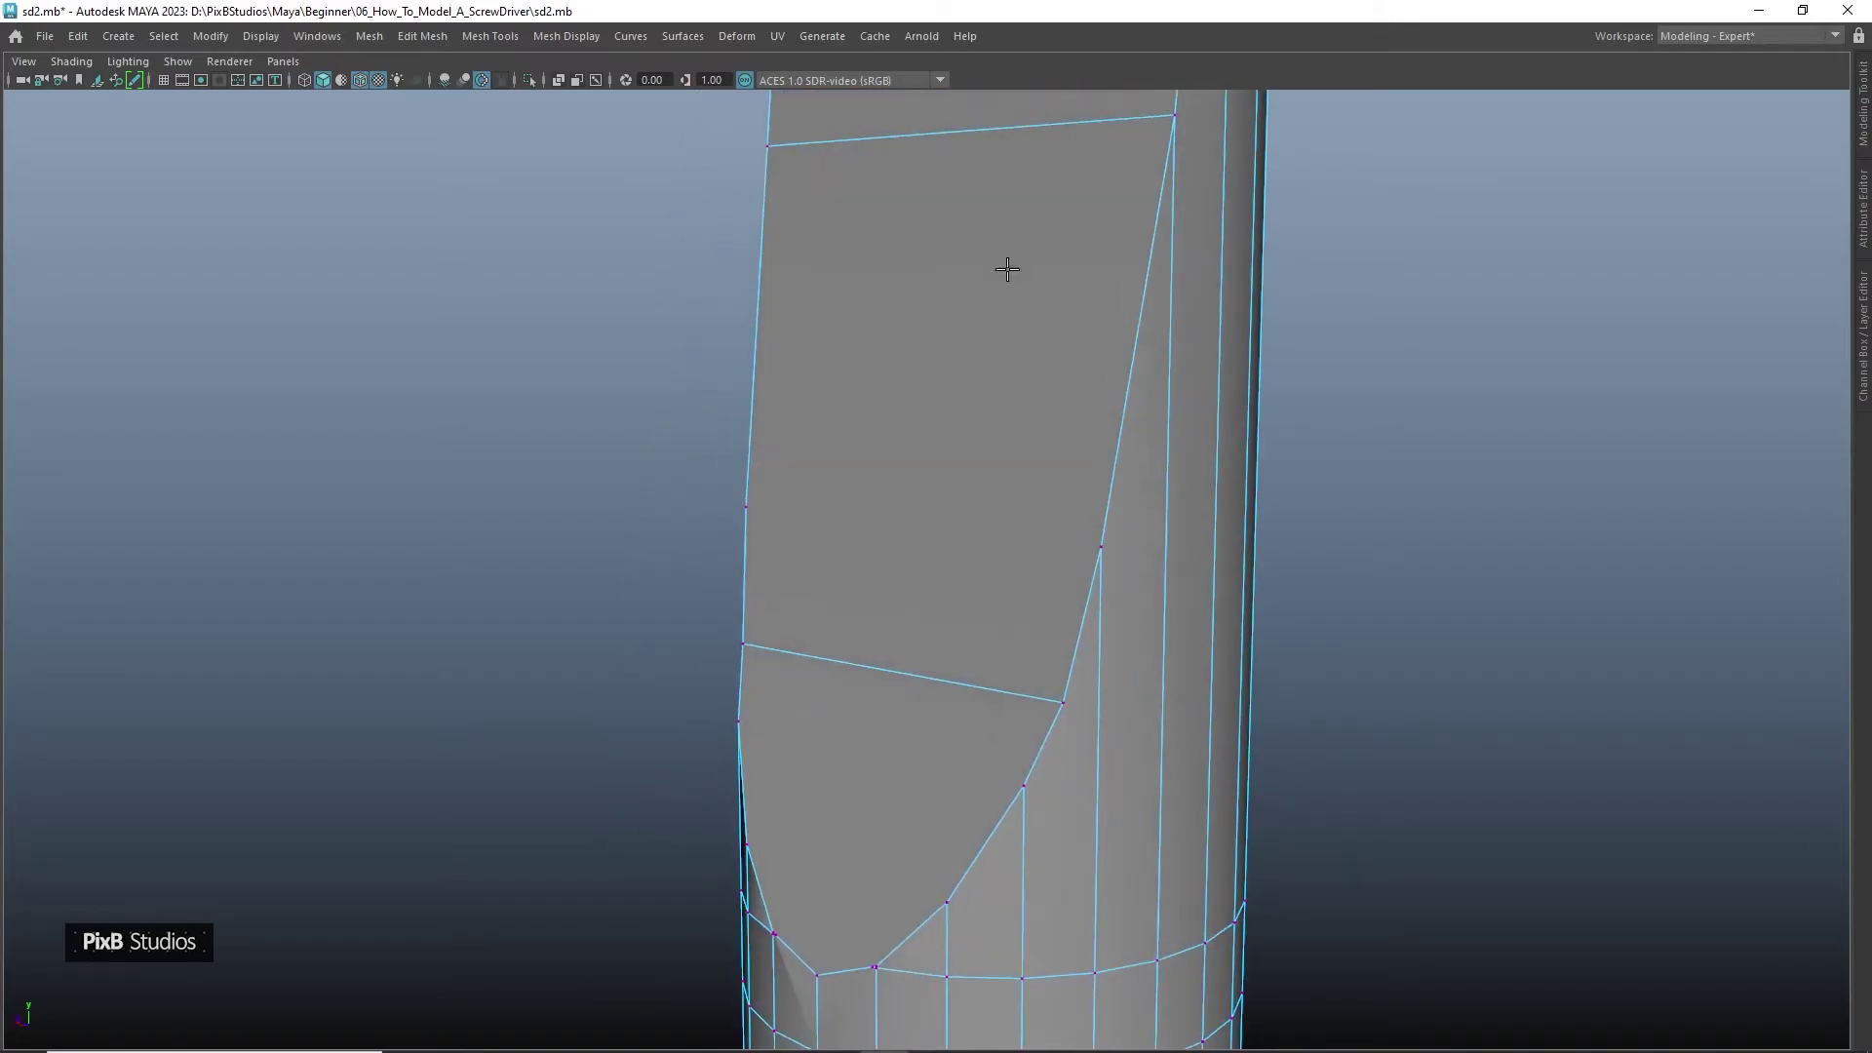
Connect opposite rim vertices across the lower cutaway and merge the stray vertices beside its rounded tip
shift+right_drag(1059, 515, 1067, 636)
key(ctrl+z)
right_drag(1003, 546, 833, 474)
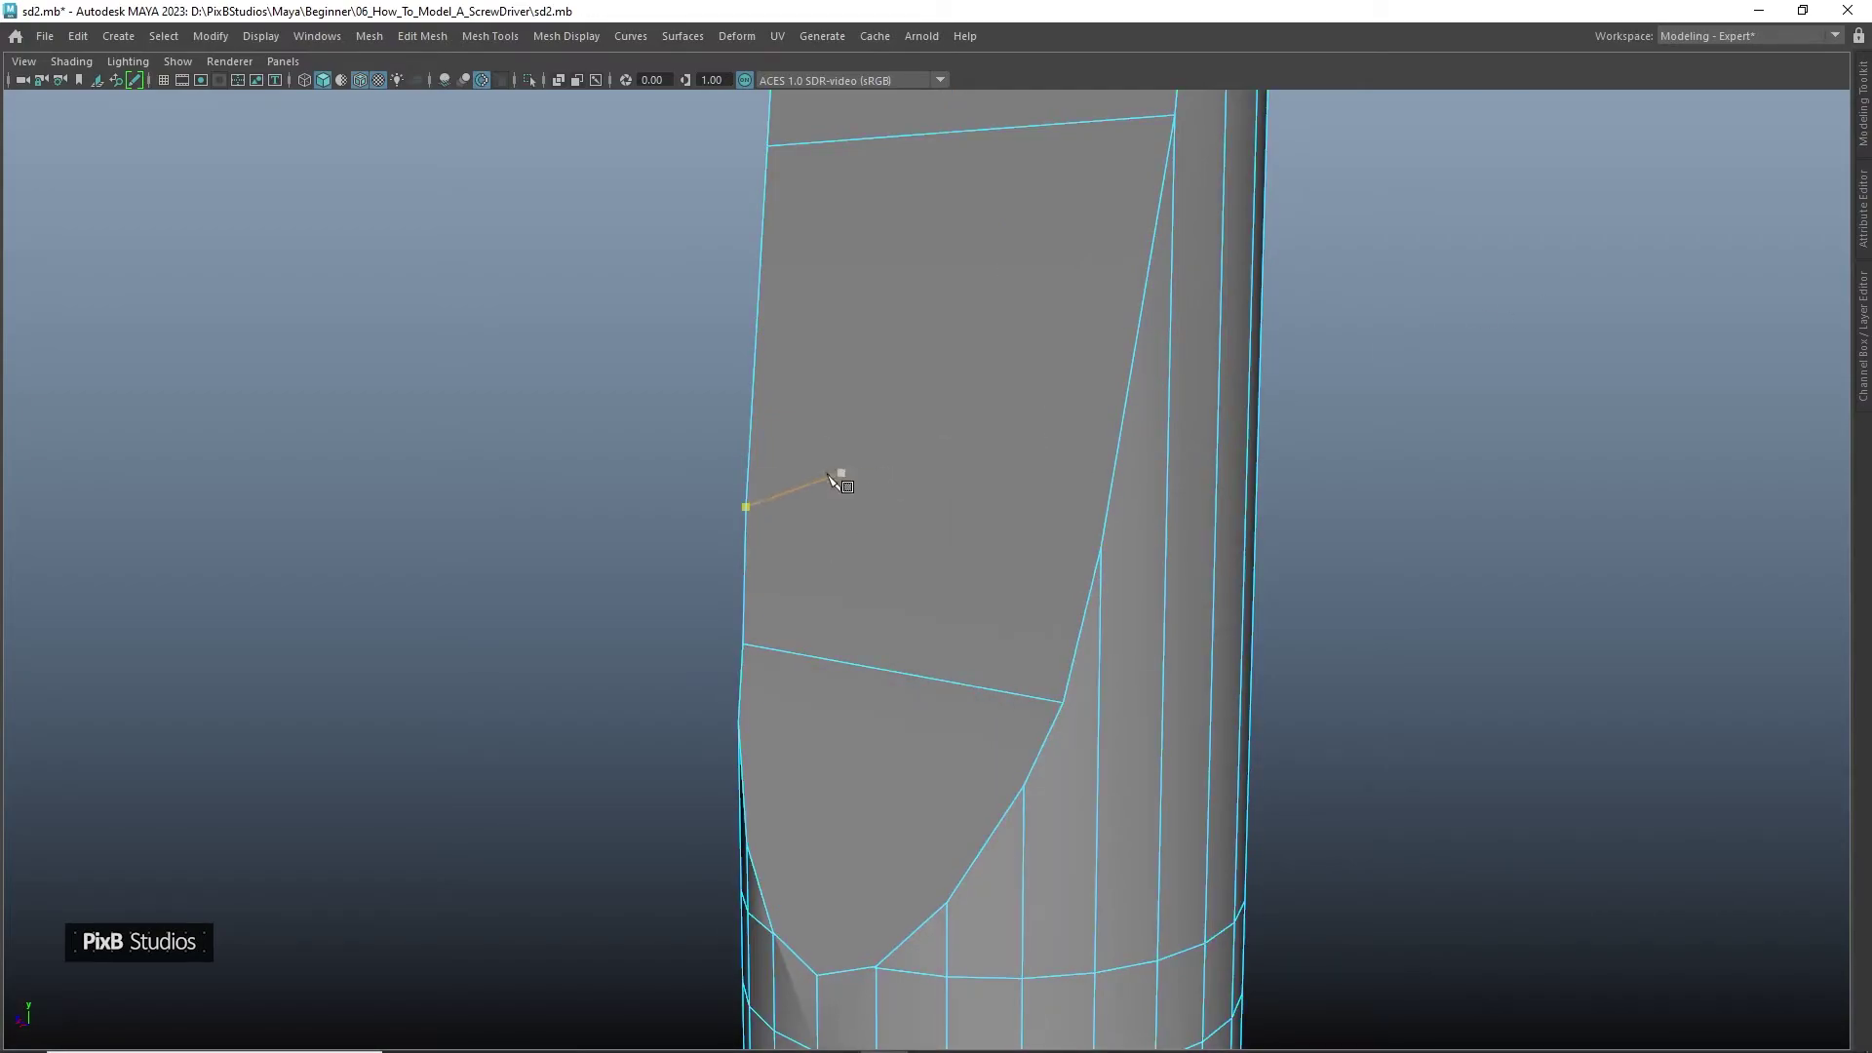
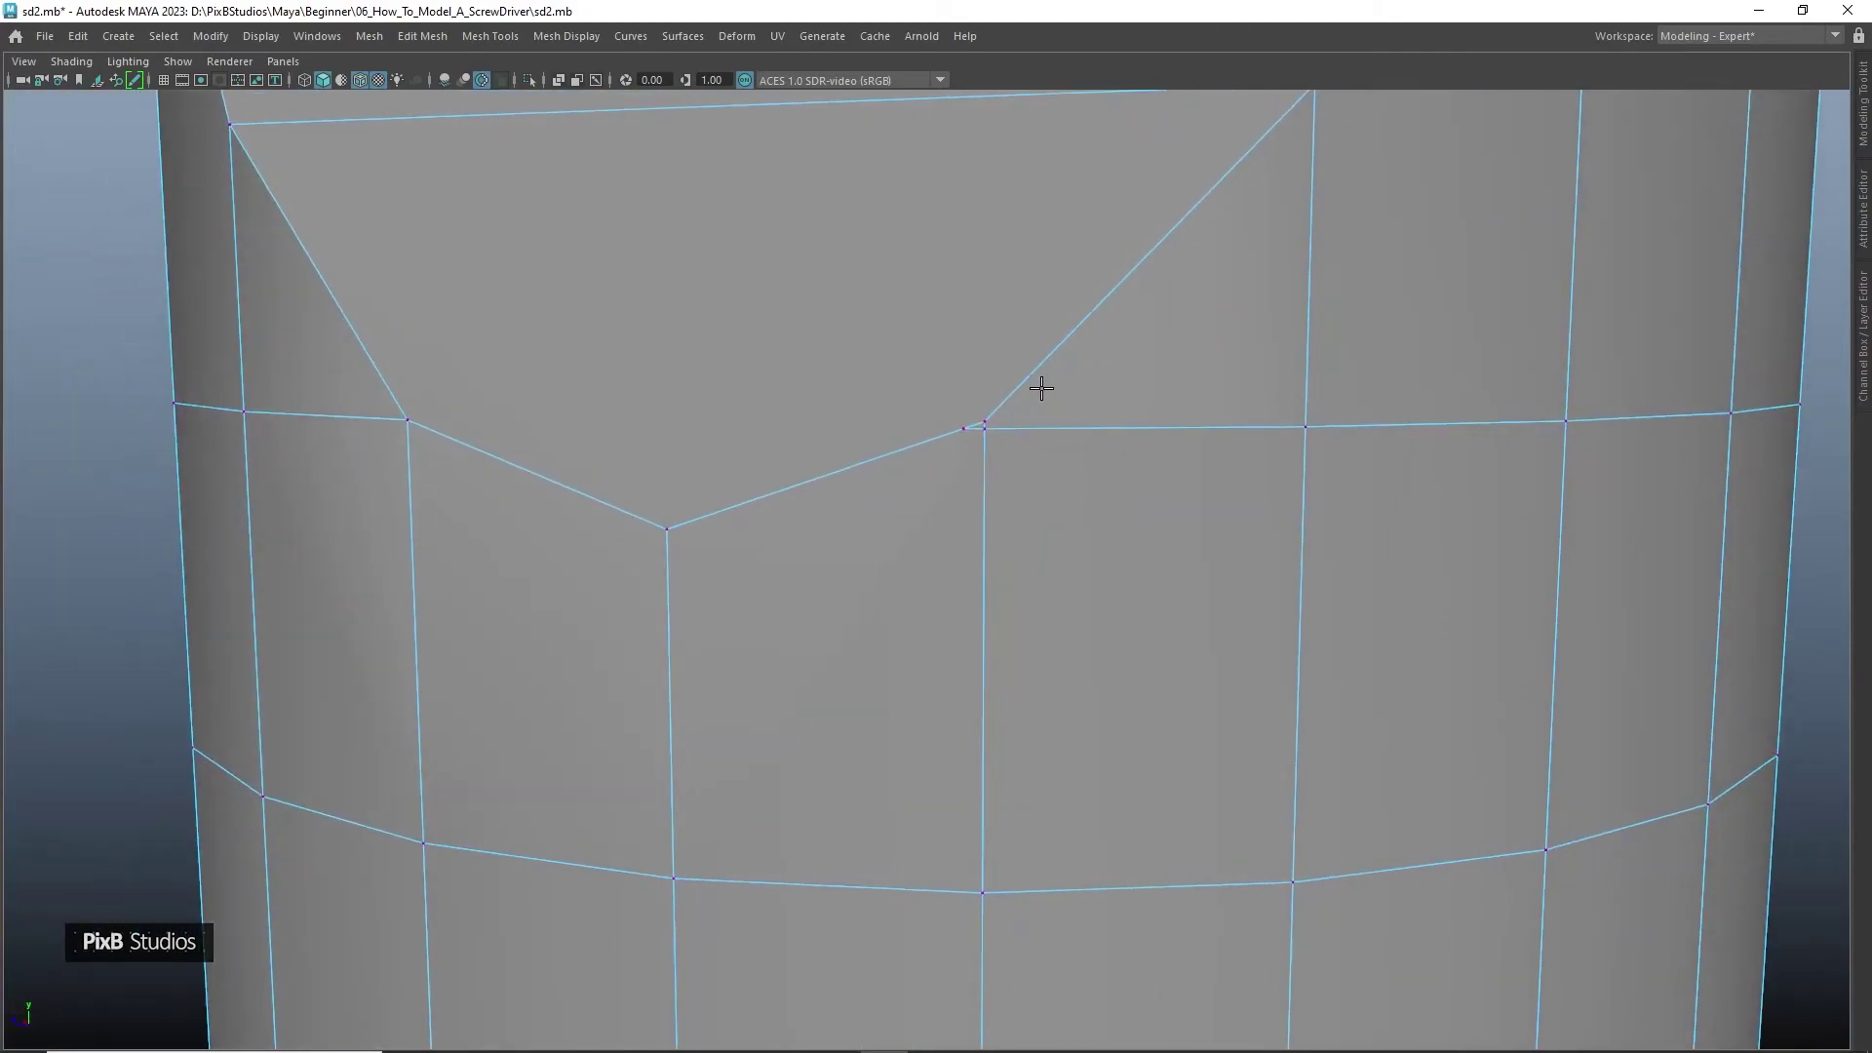
scroll(945, 280, down, 5)
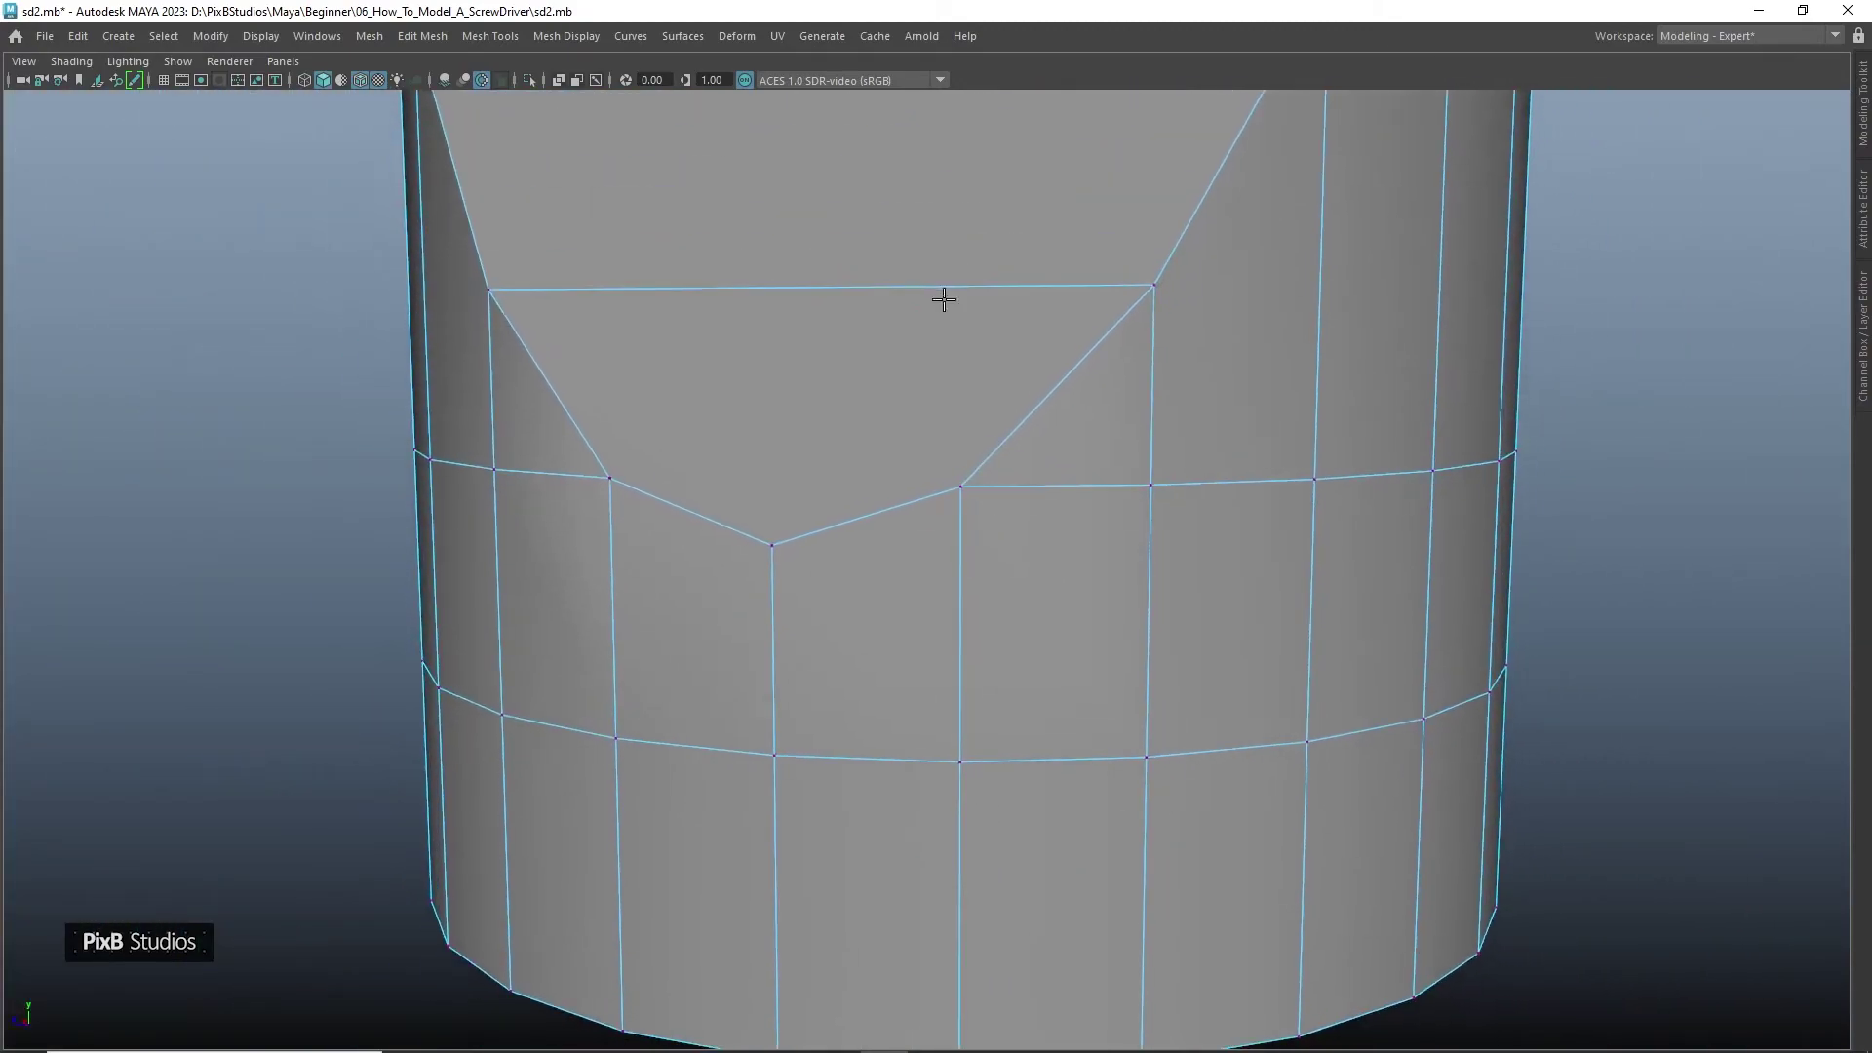
Cut a curved edge path beneath the cutaway's rounded tip between the horizontal loop's vertices on either side
alt+drag(898, 295, 899, 453)
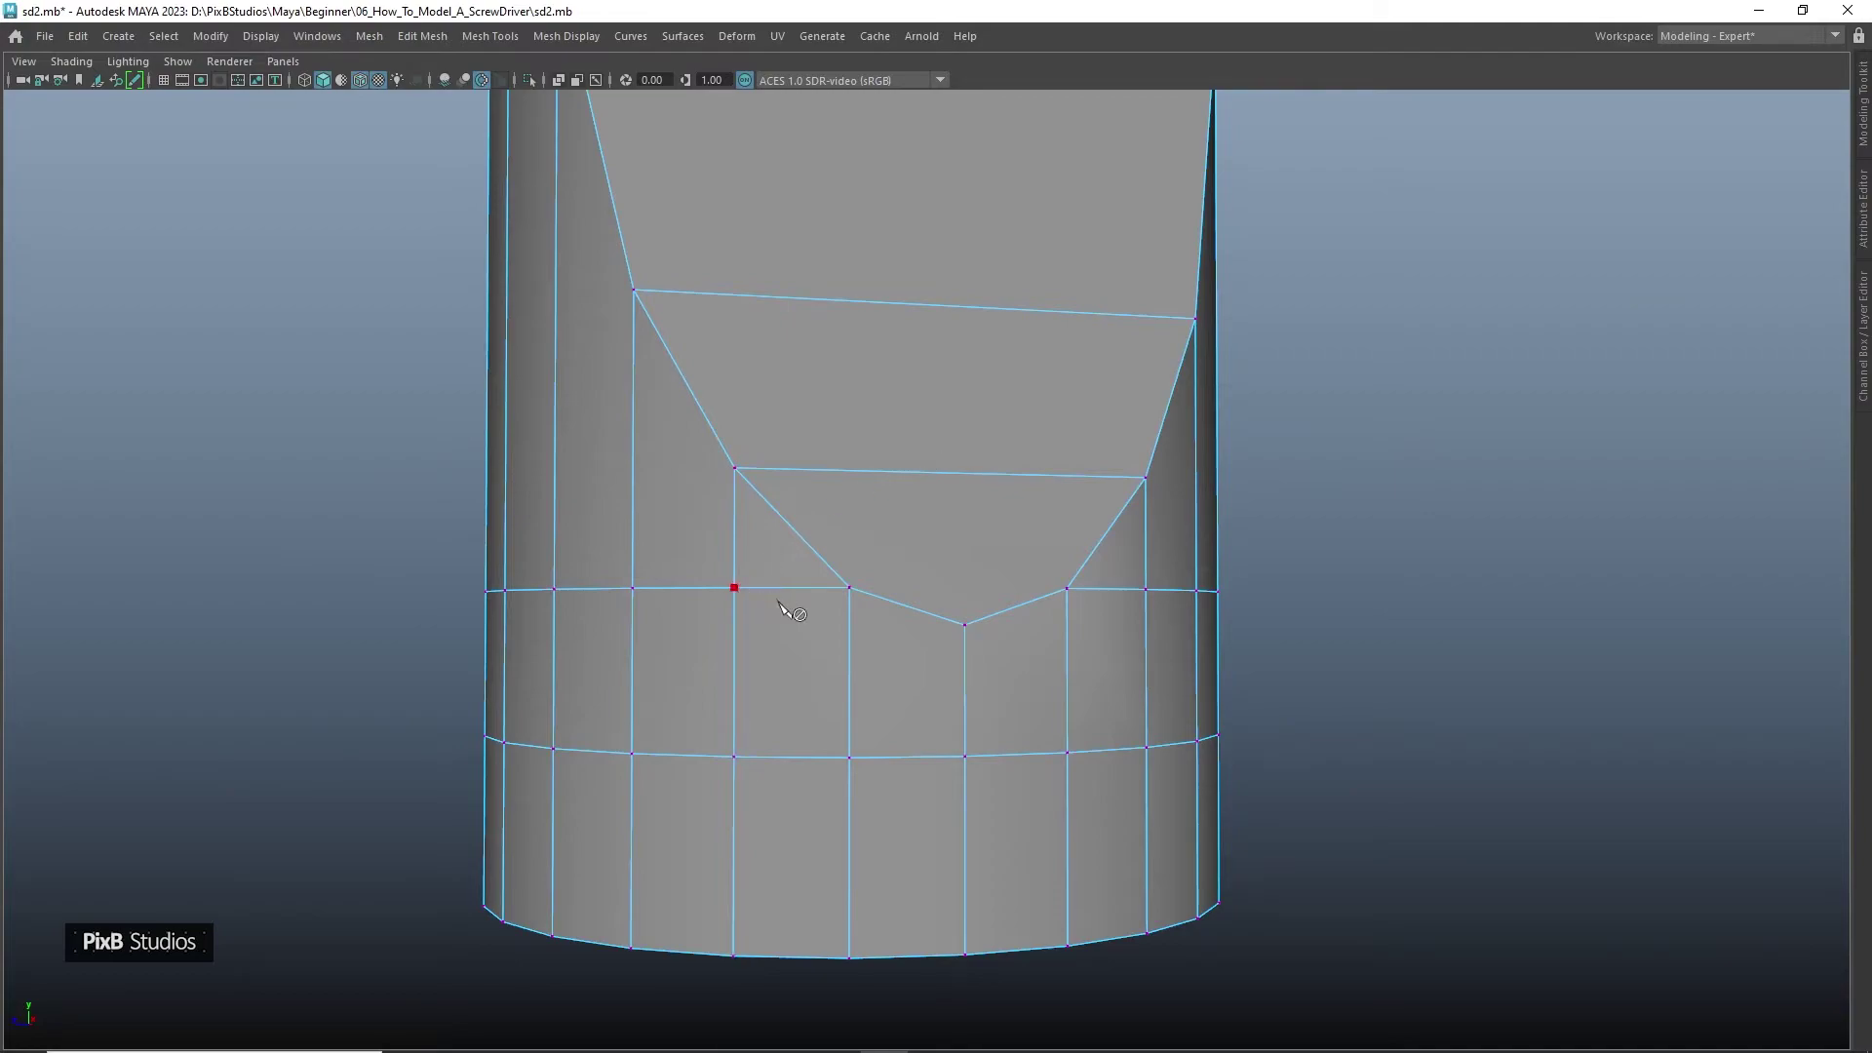
shift+click(1069, 678)
alt+drag(1164, 671, 1072, 653)
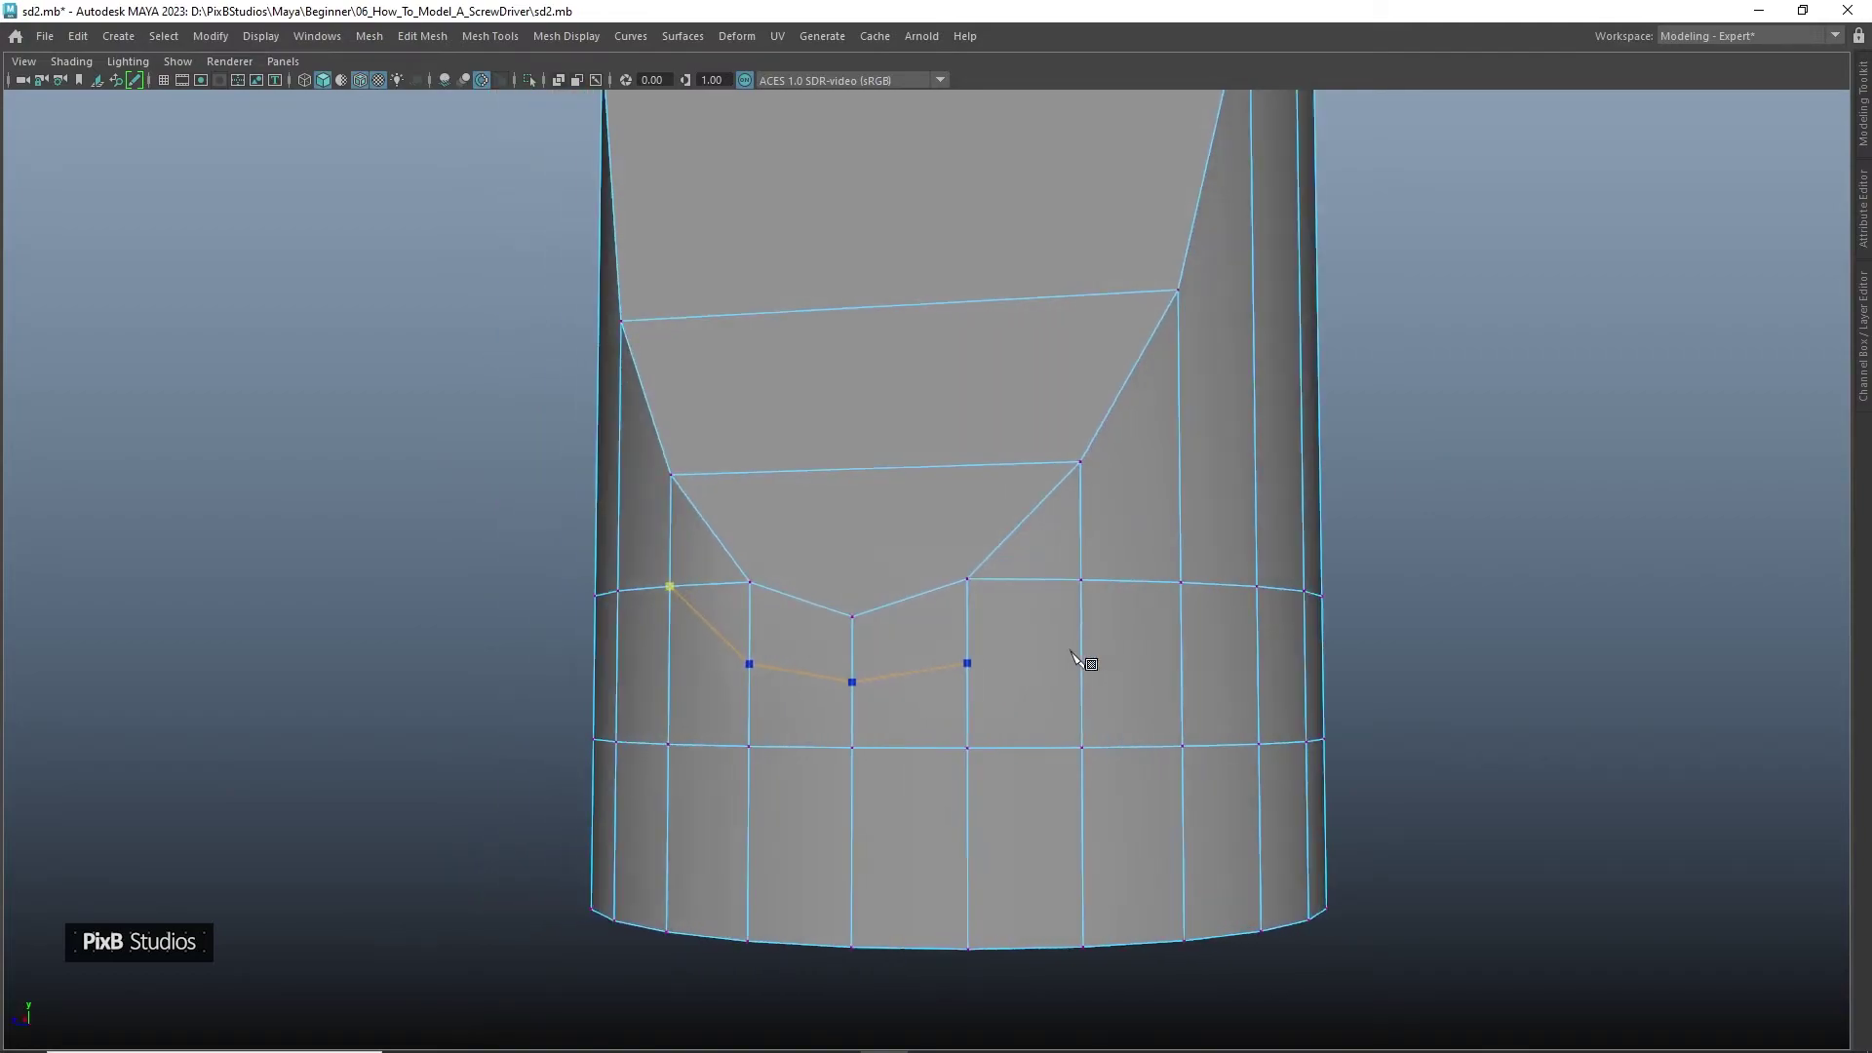
key(Return)
Delete the cylinder's top cap face and one vertical strip of side faces behind the cutaway
alt+drag(1091, 560, 823, 354)
right_drag(827, 331, 823, 308)
click(823, 308)
shift+click(805, 363)
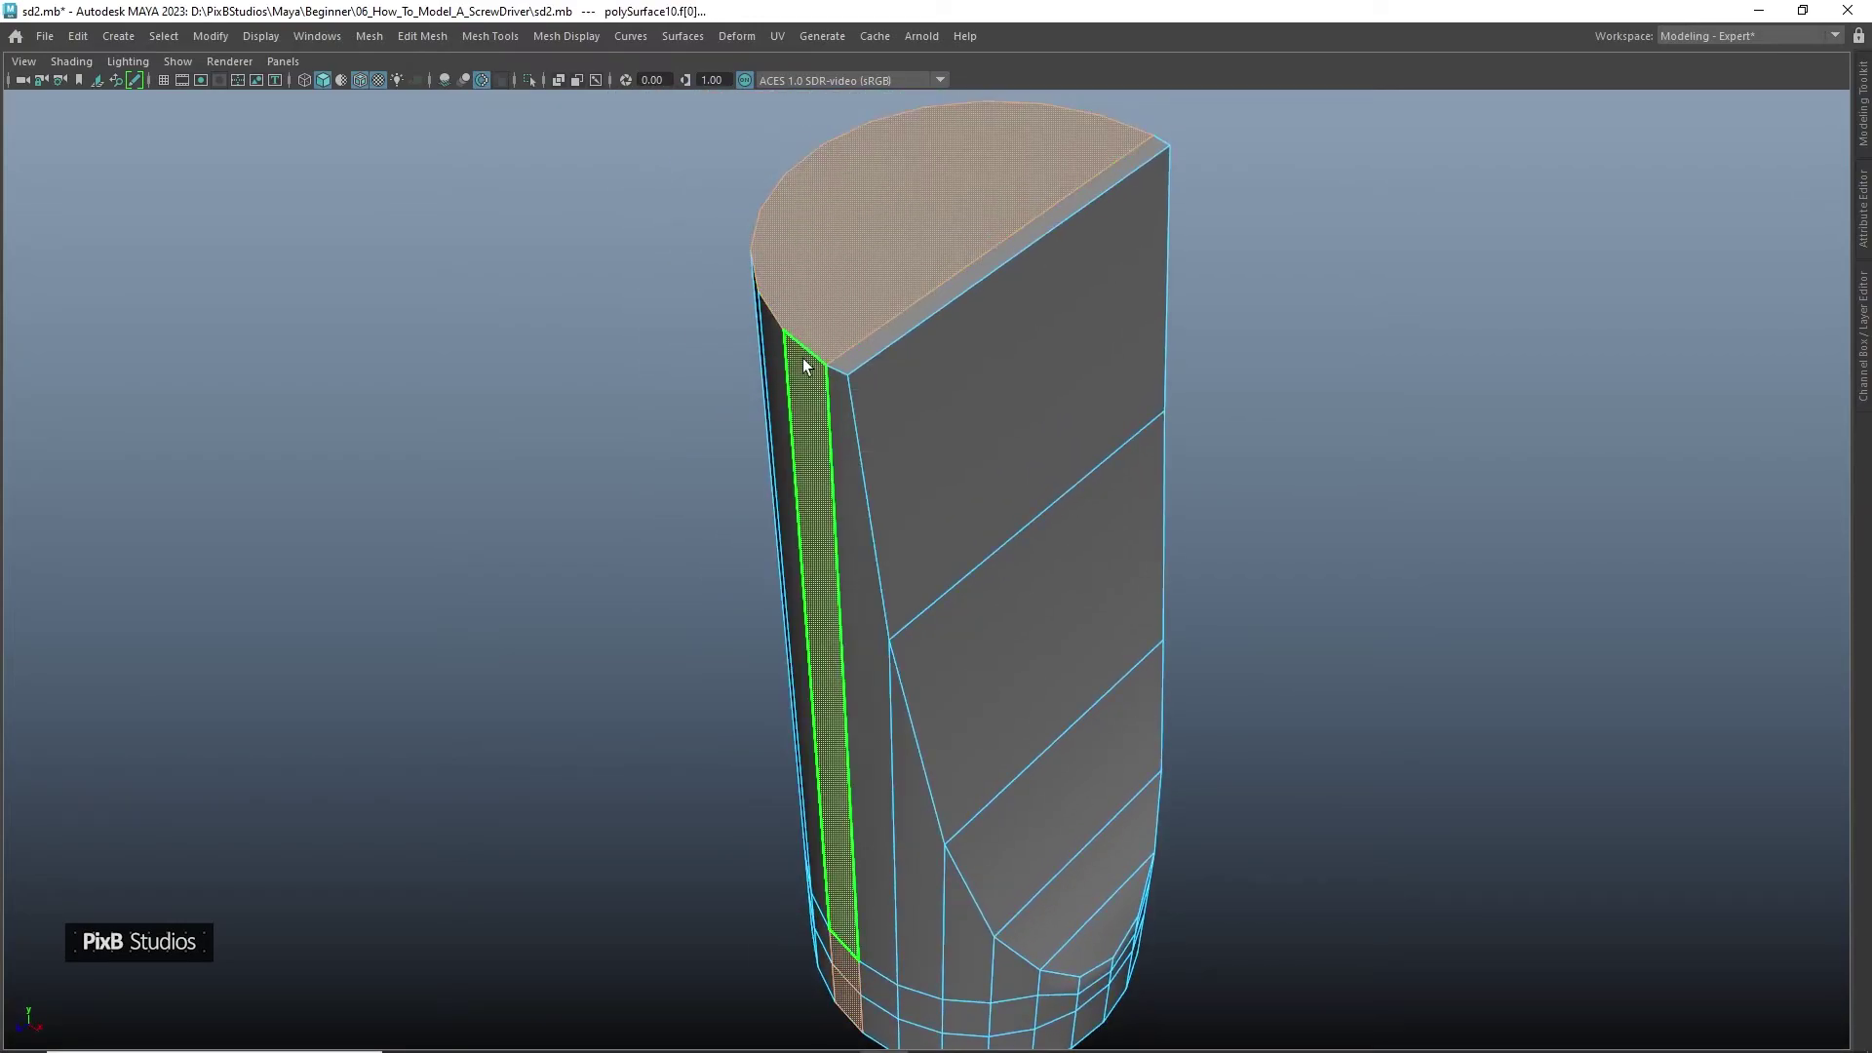
key(Delete)
Delete the matching vertical strip of side faces on the opposite side of the cylinder
double_click(758, 336)
click(1117, 151)
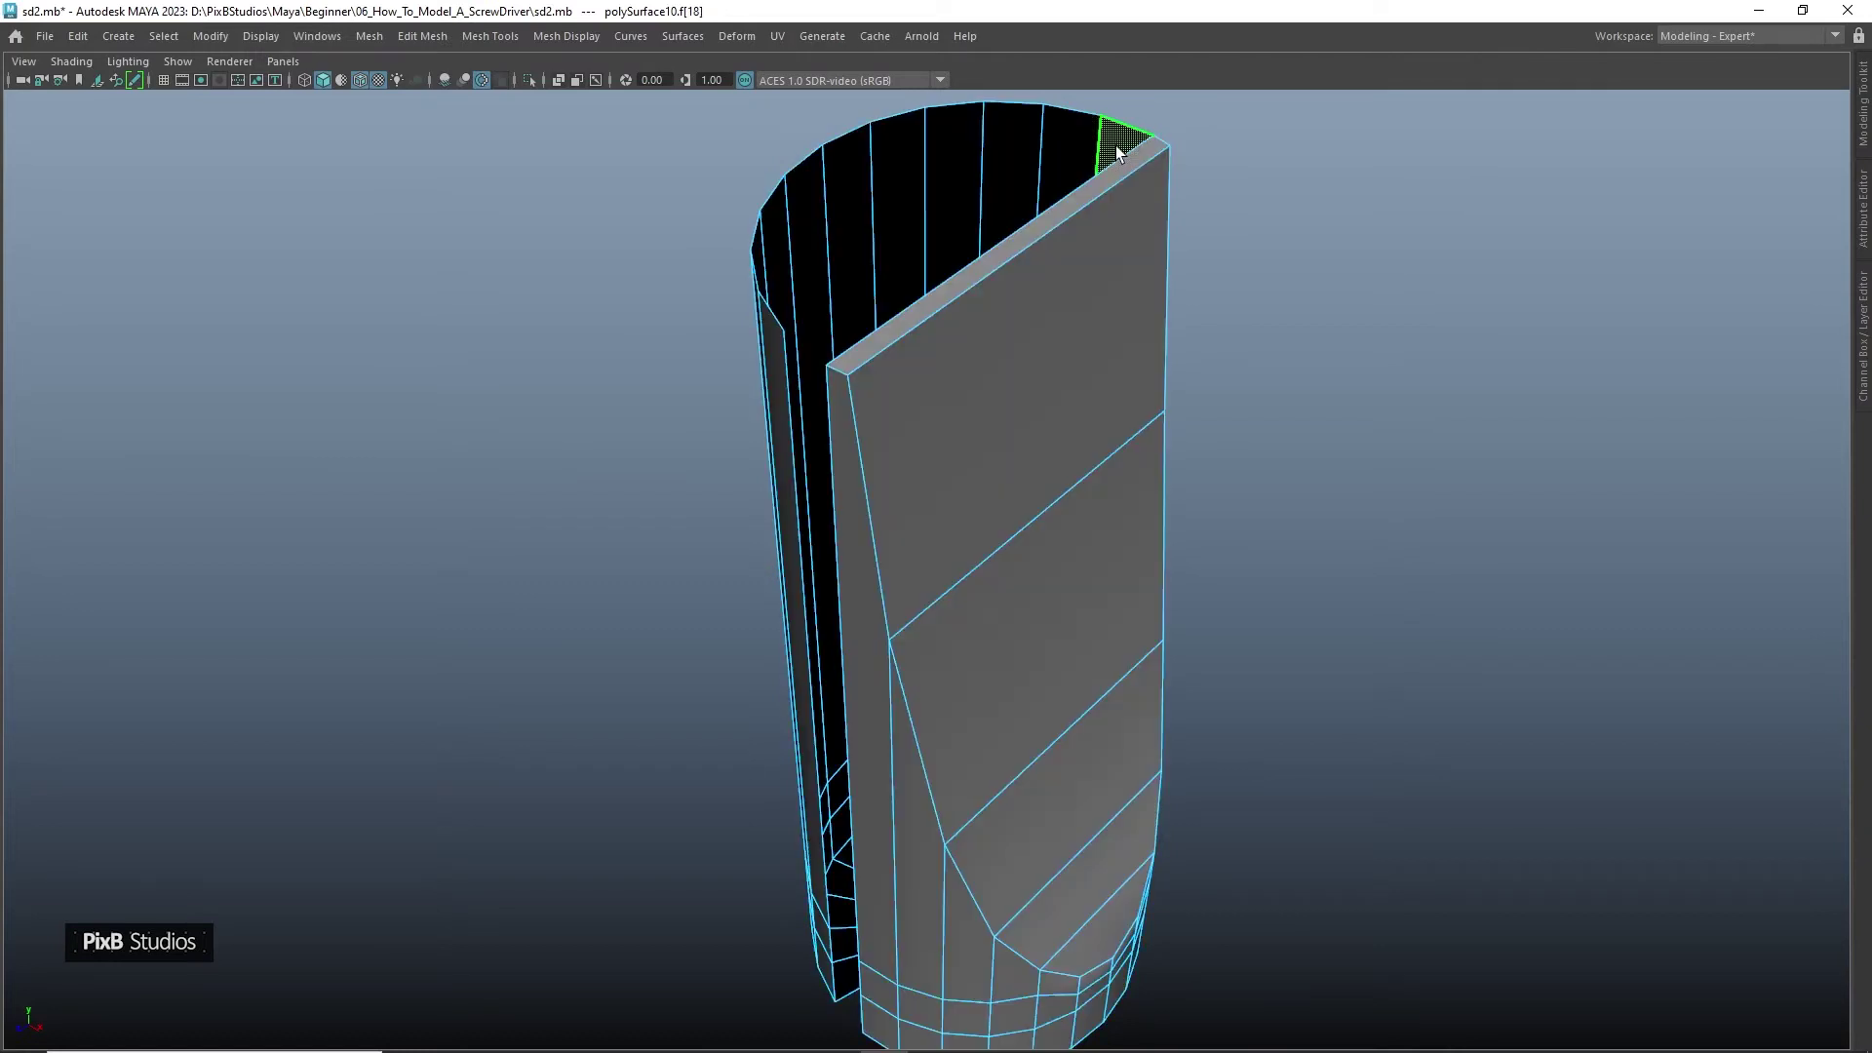
alt+drag(1295, 283, 790, 513)
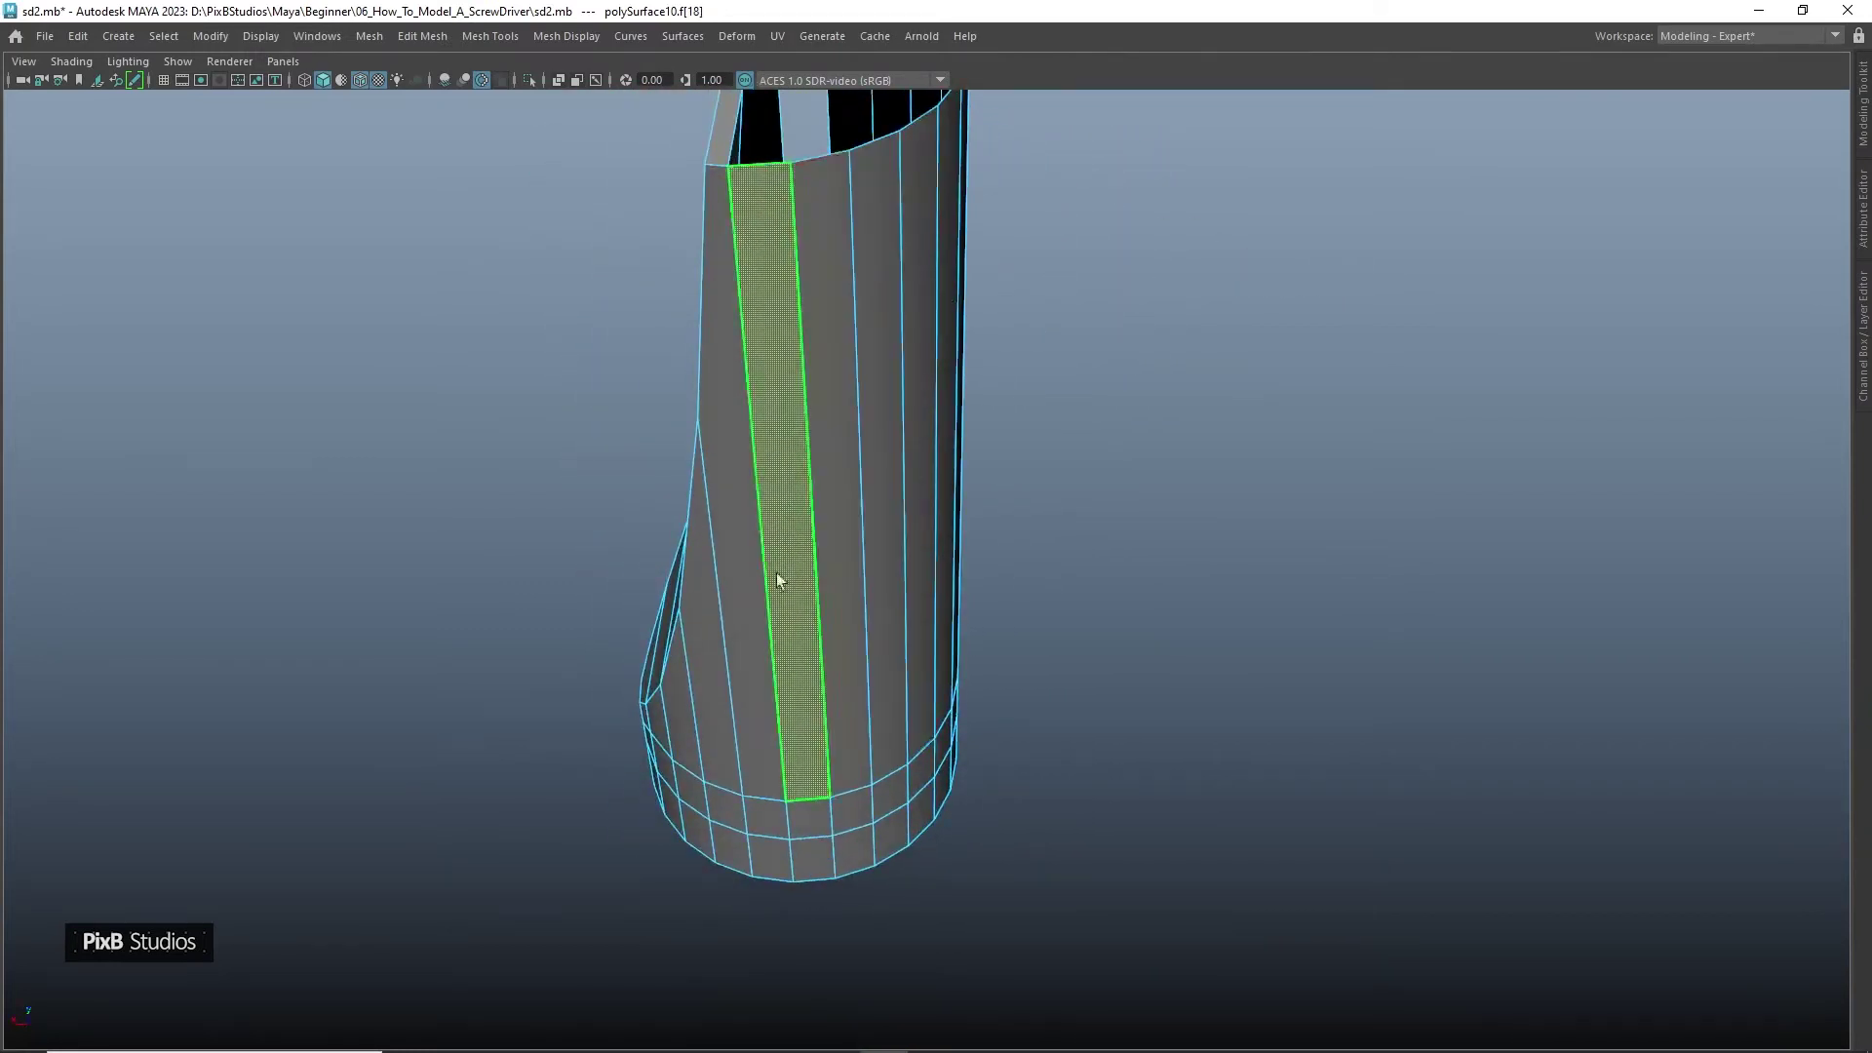
shift+click(798, 817)
key(Delete)
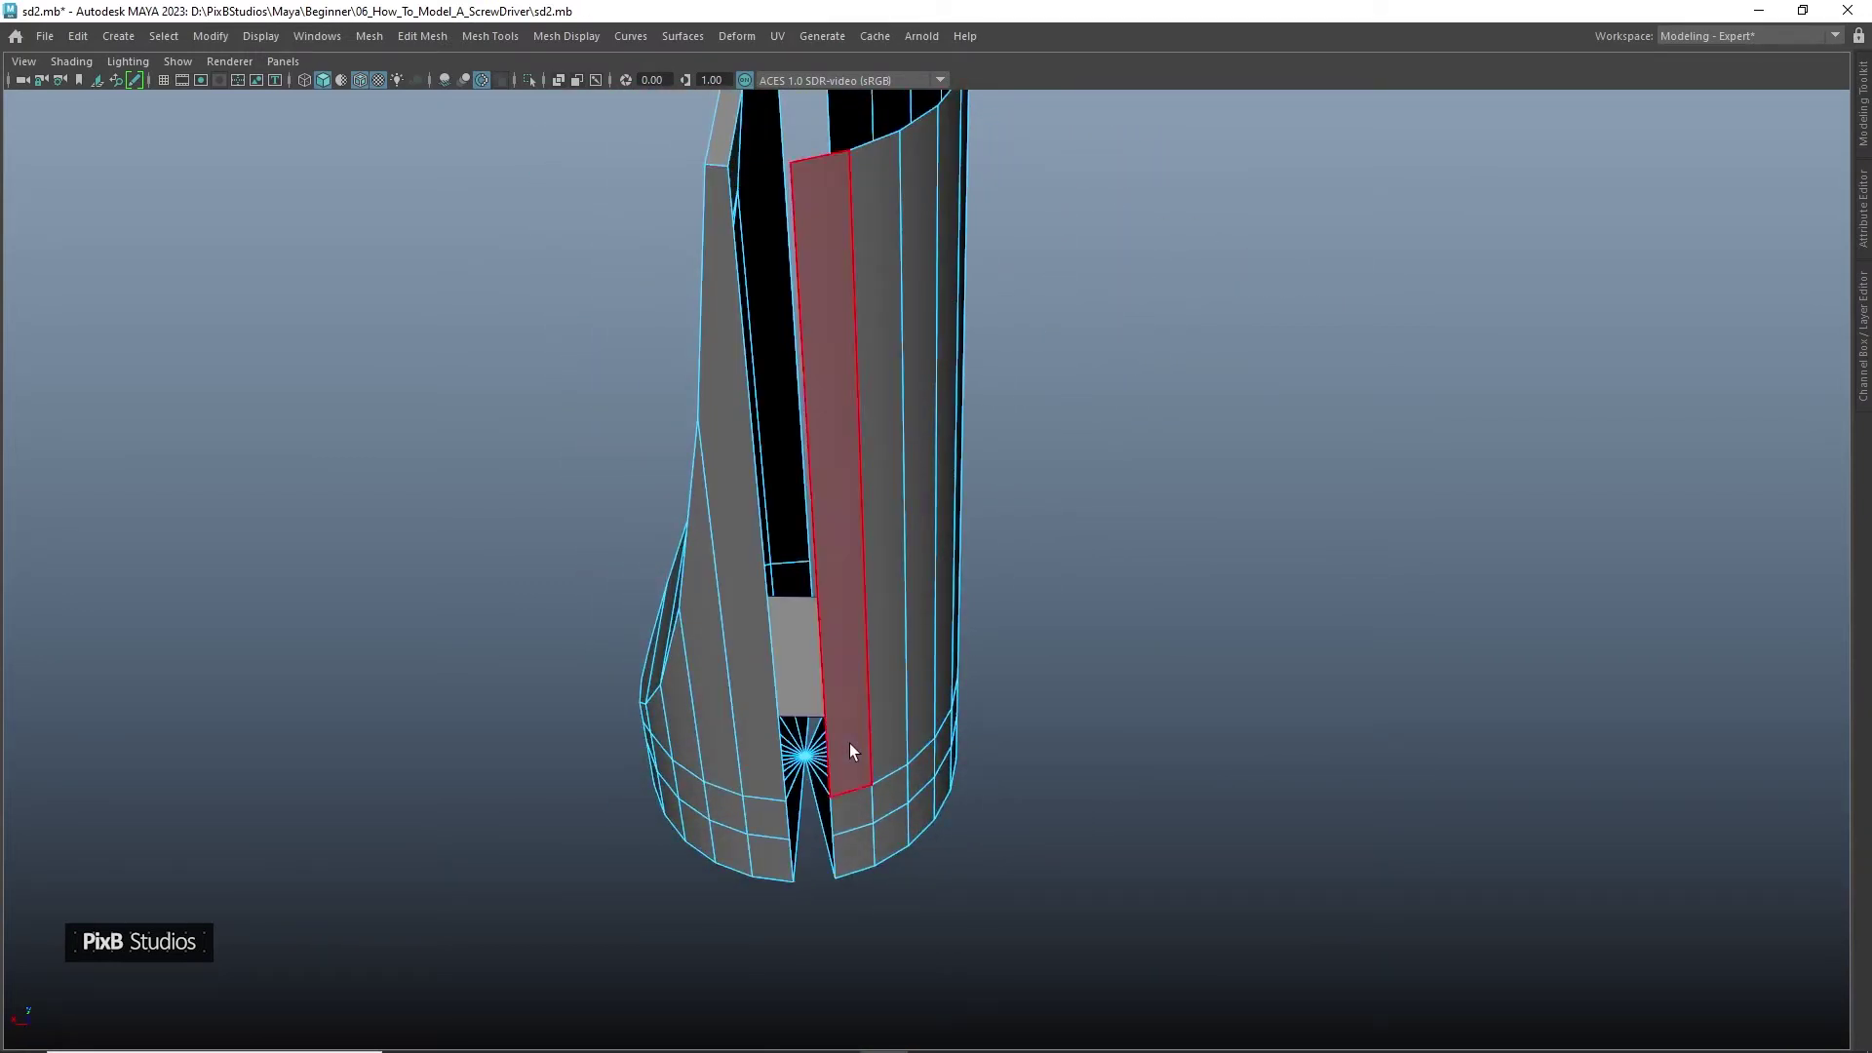
Delete the bottom faces and the separated back half of the cylinder, along with the leftover plane behind it
click(817, 785)
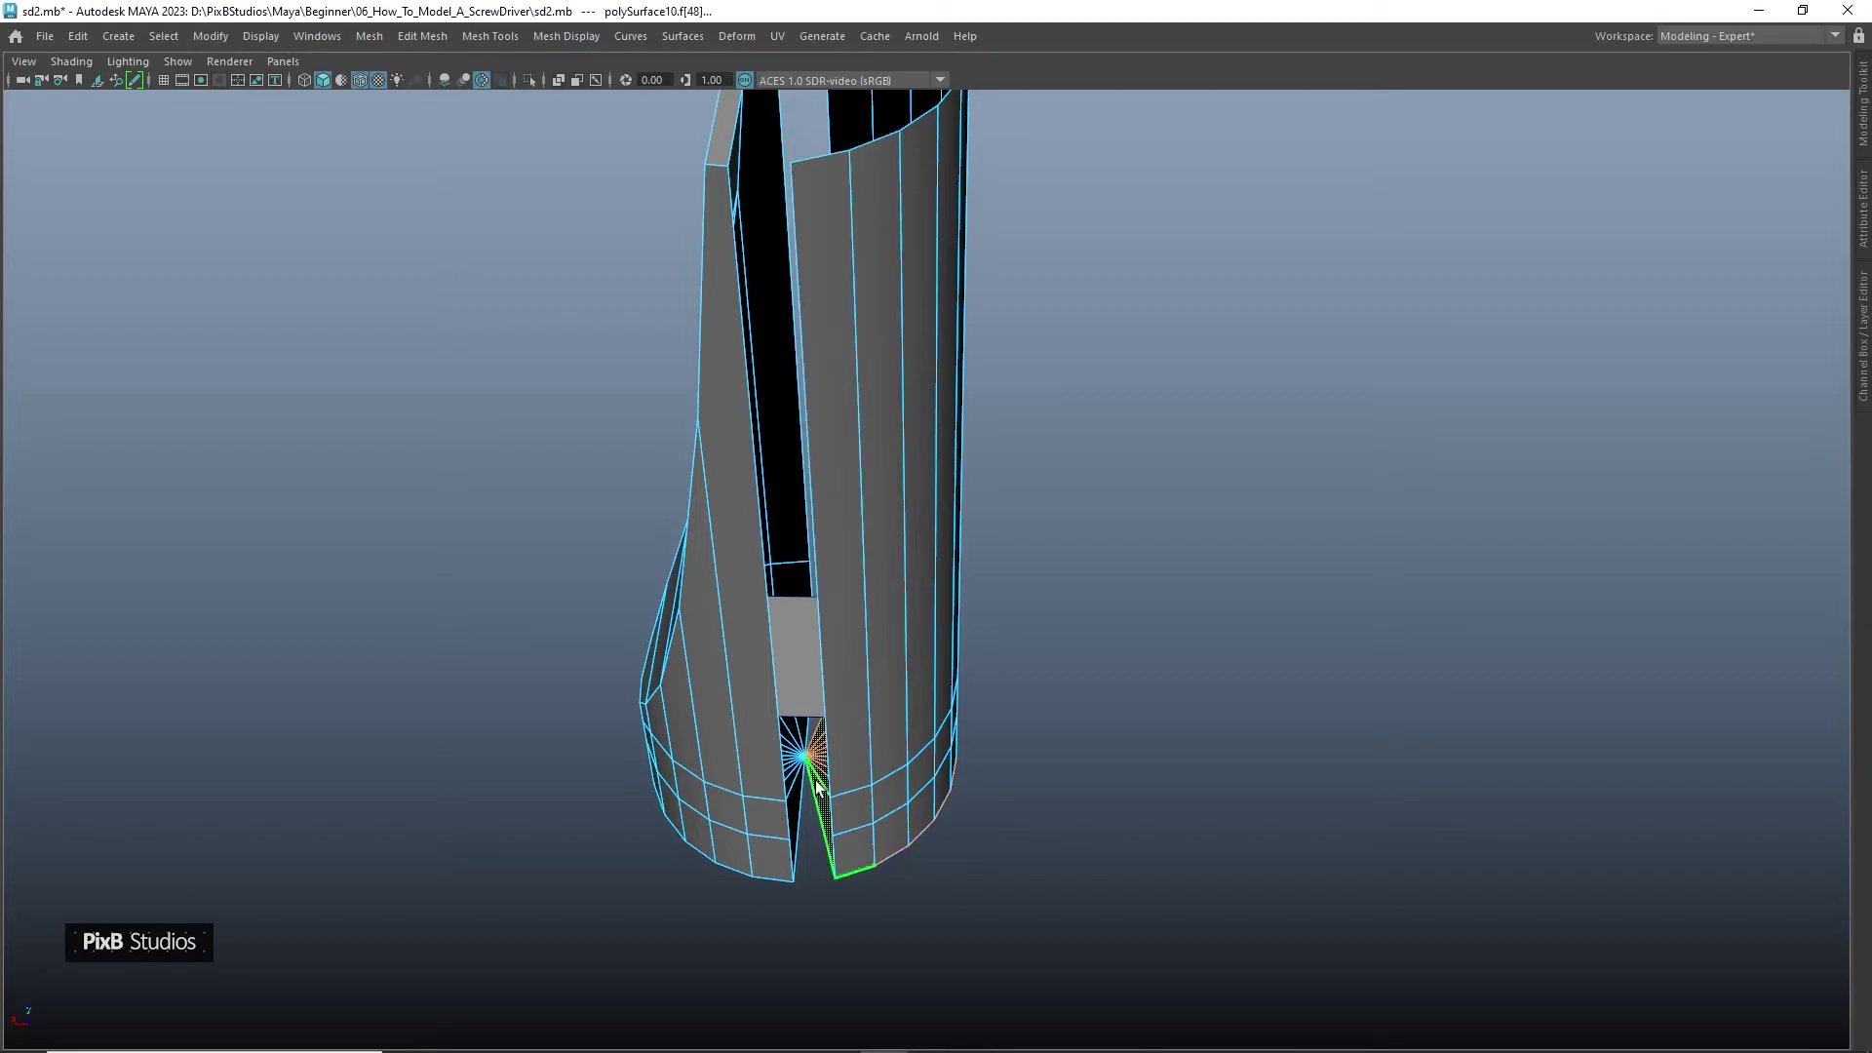
key(Delete)
click(893, 765)
key(Delete)
right_drag(832, 652, 1309, 382)
click(851, 649)
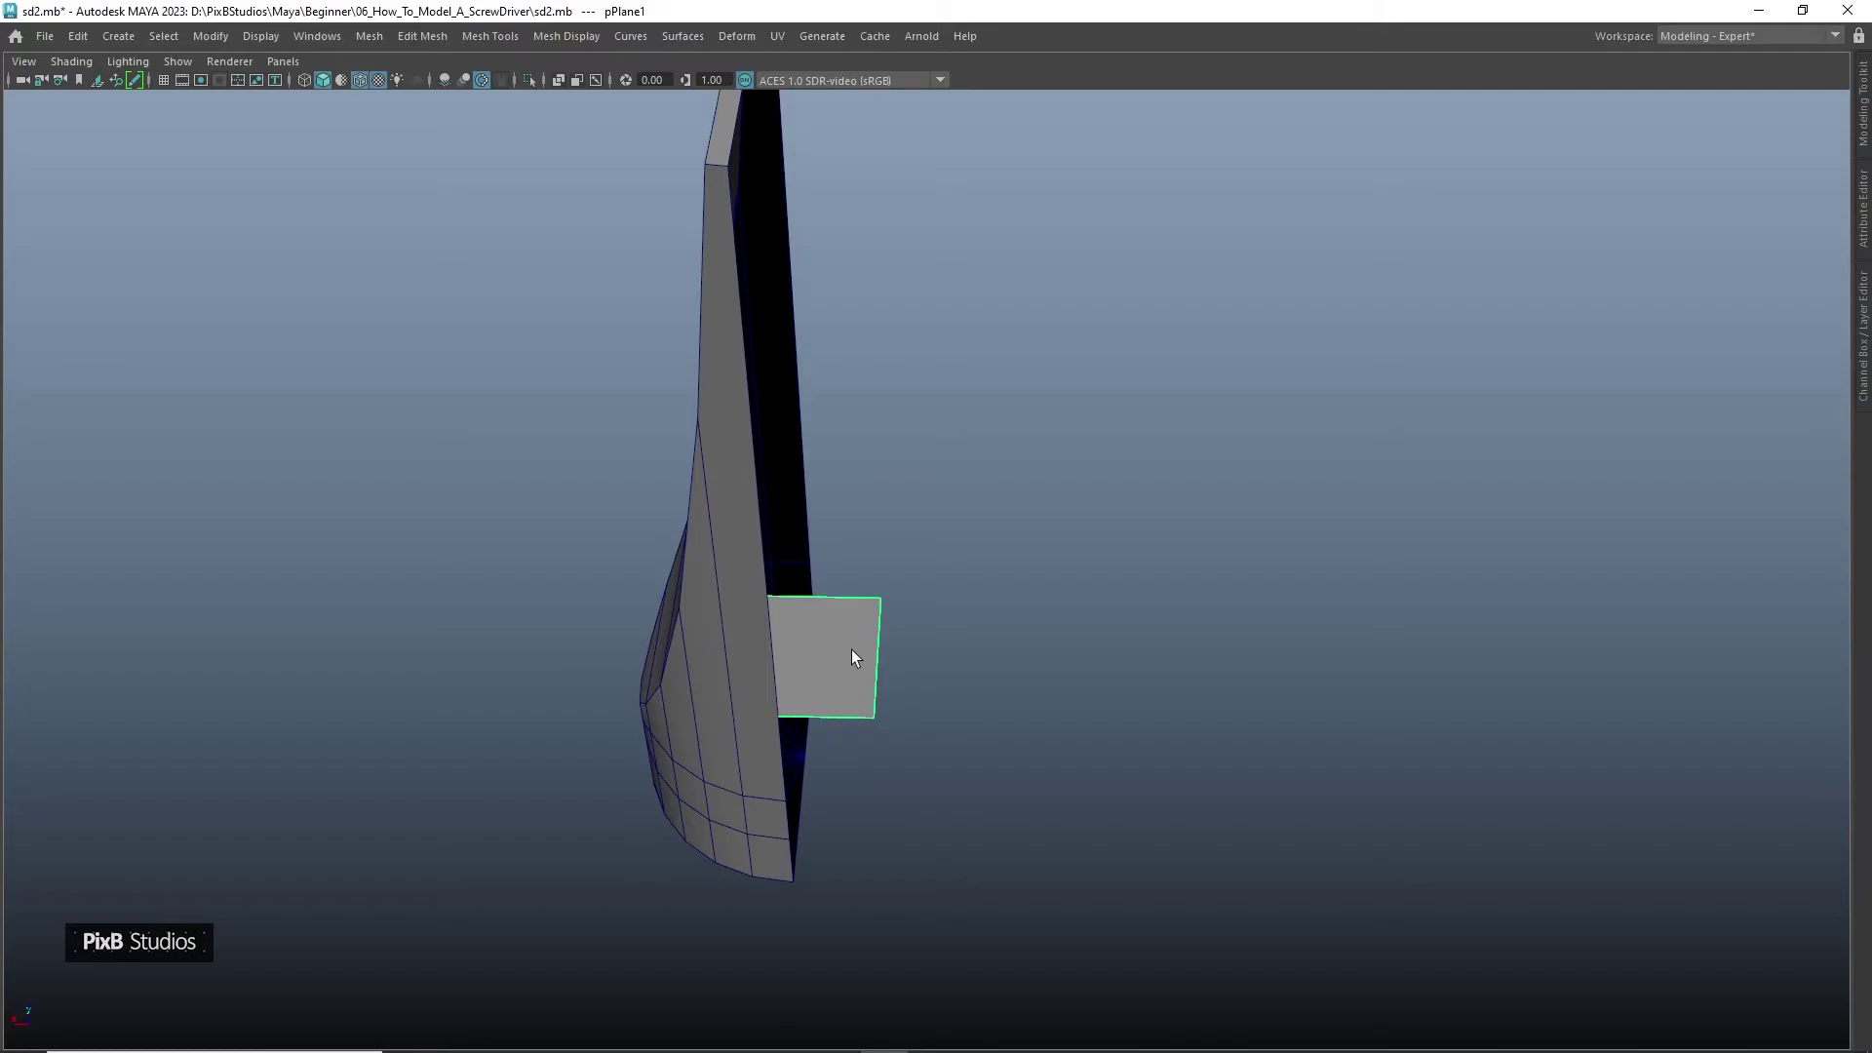
key(Delete)
Try inserting a centred edge loop between the cutaway rim and the horizontal loop below it
alt+drag(680, 518, 986, 459)
alt+right_drag(986, 459, 982, 430)
alt+middle_drag(982, 430, 1041, 366)
alt+drag(1066, 449, 998, 395)
alt+middle_drag(970, 497, 969, 466)
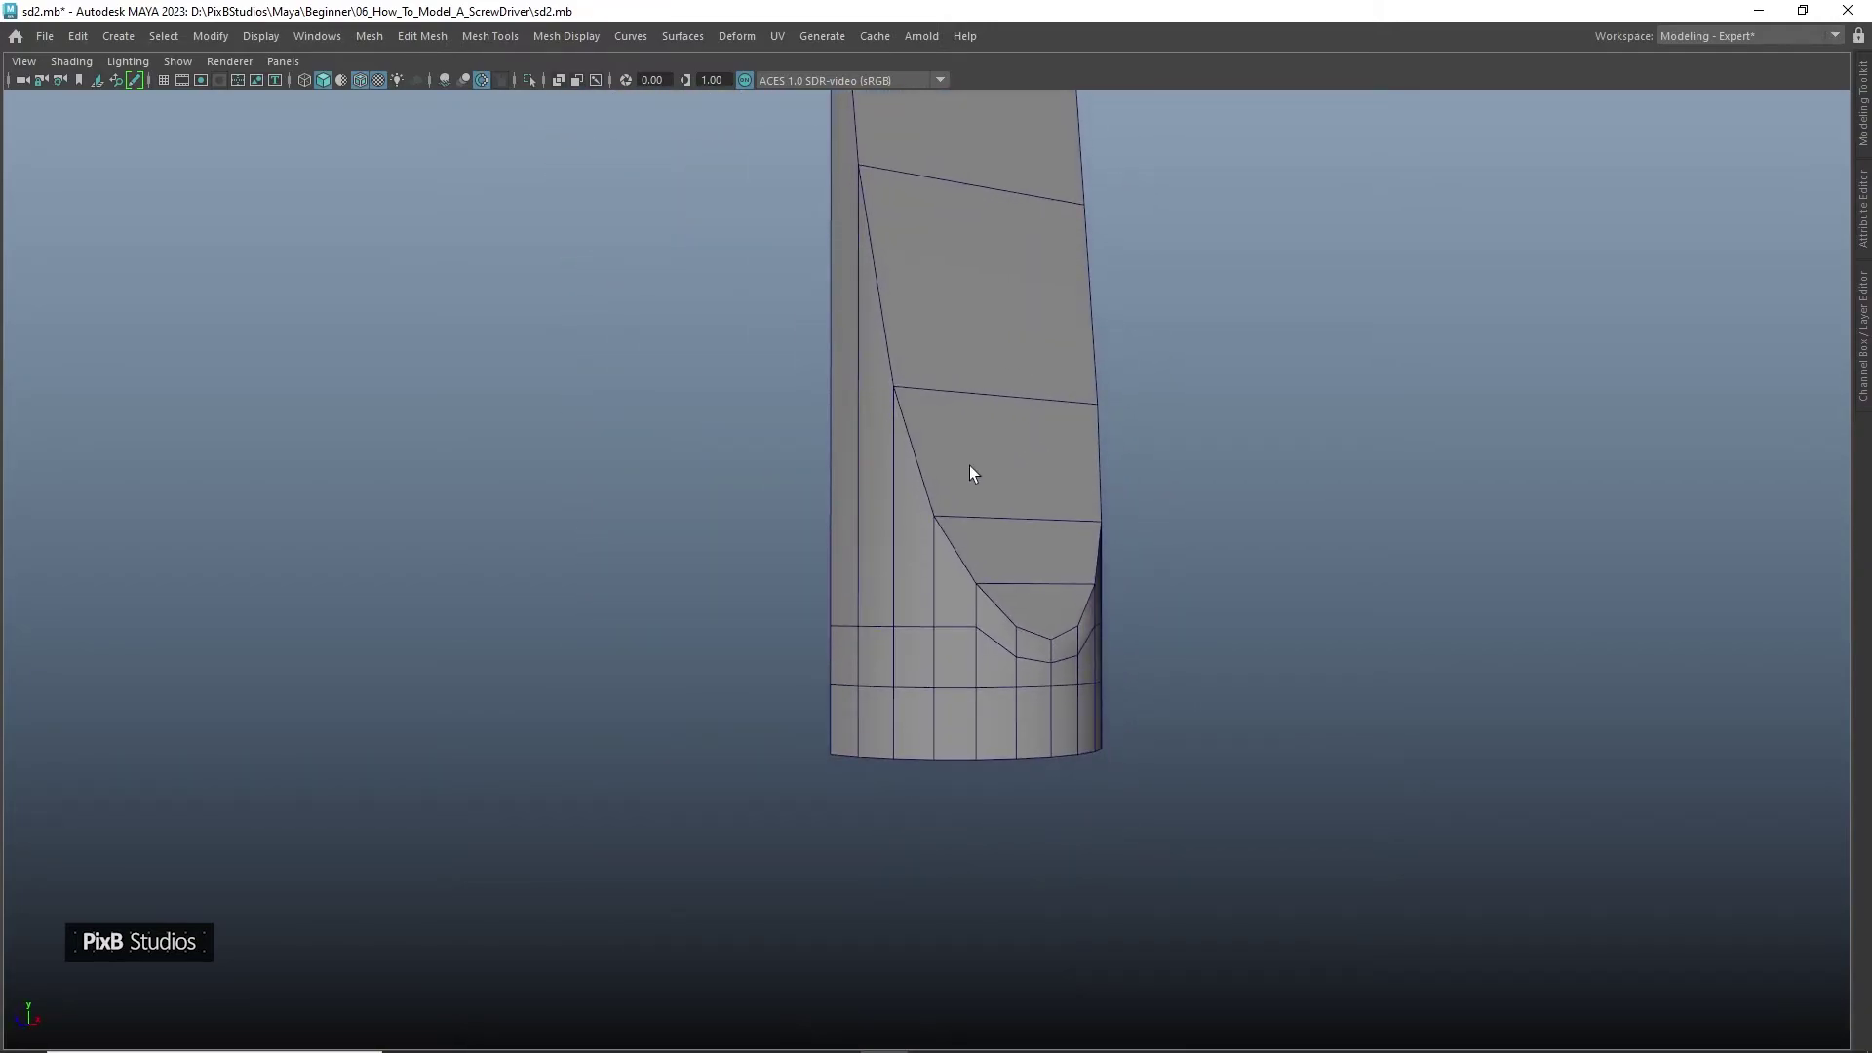
alt+drag(969, 465, 1000, 464)
alt+right_drag(1006, 546, 1016, 401)
alt+middle_drag(1016, 401, 1023, 522)
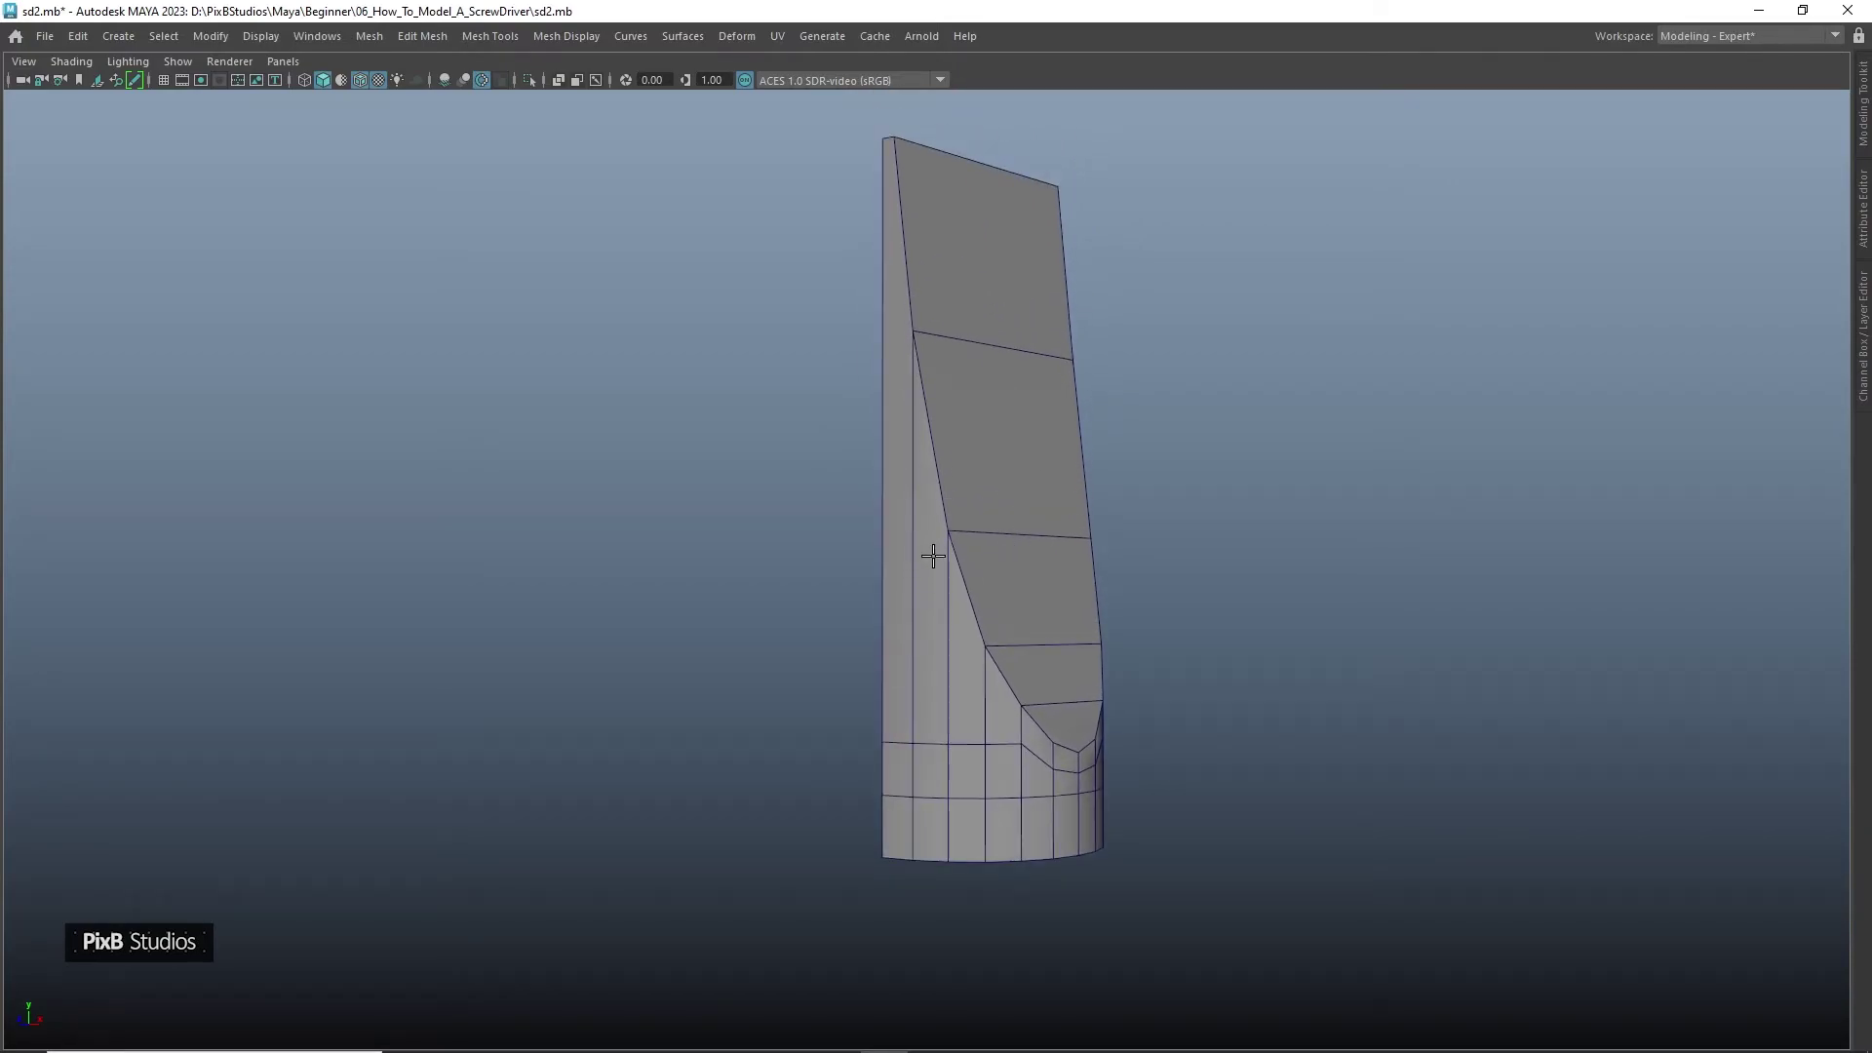
click(1018, 432)
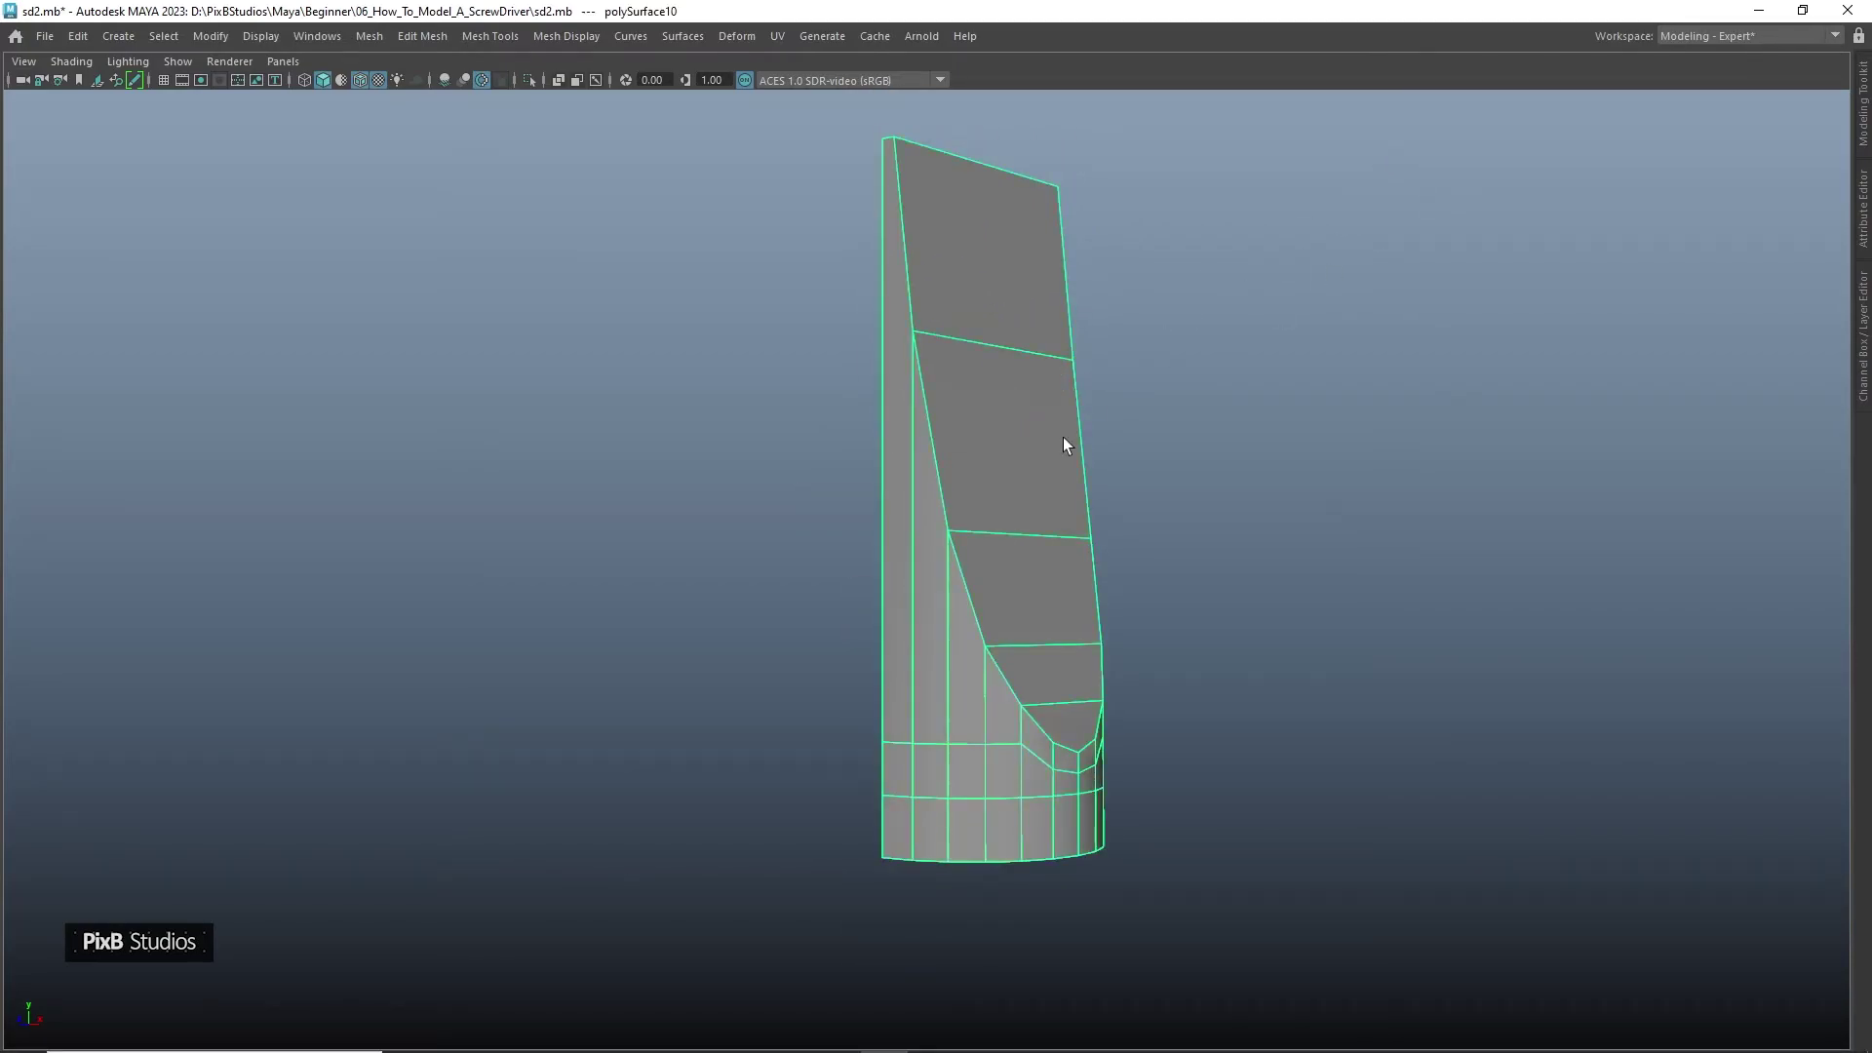
key(ctrl+shift+x)
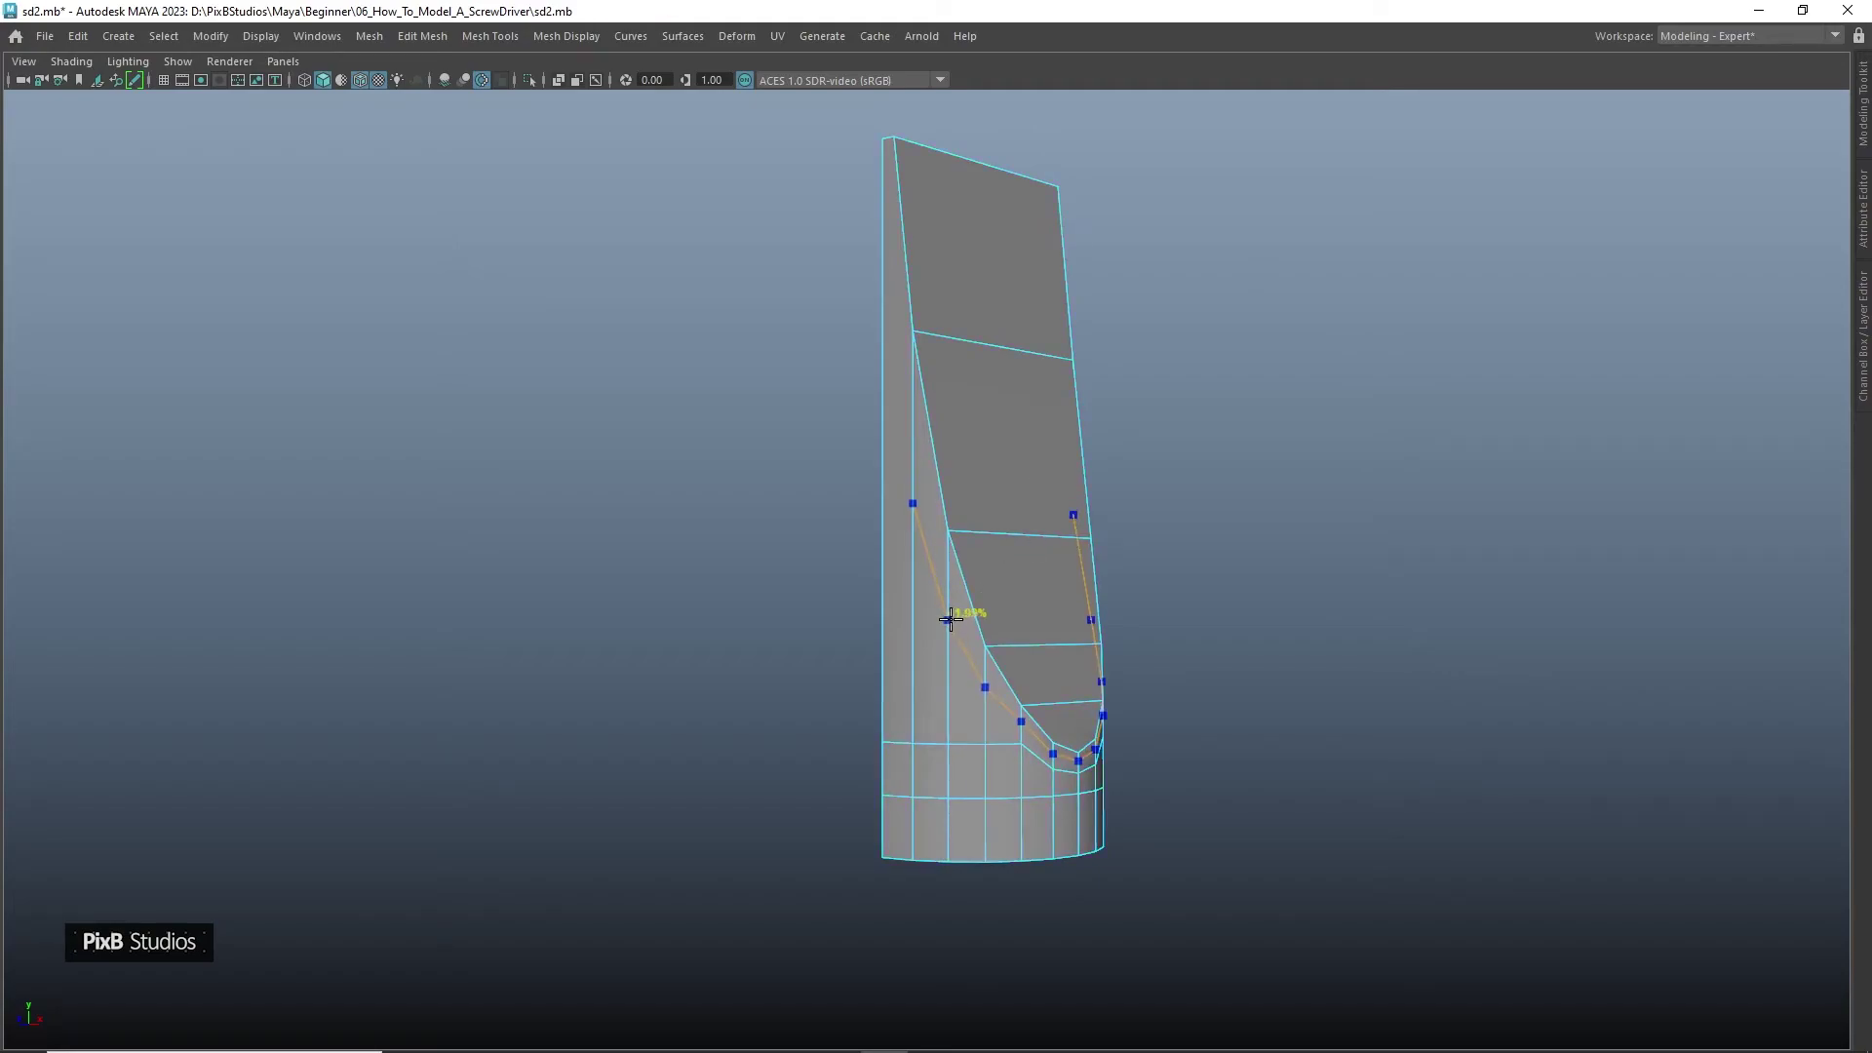
ctrl+middle_click(947, 560)
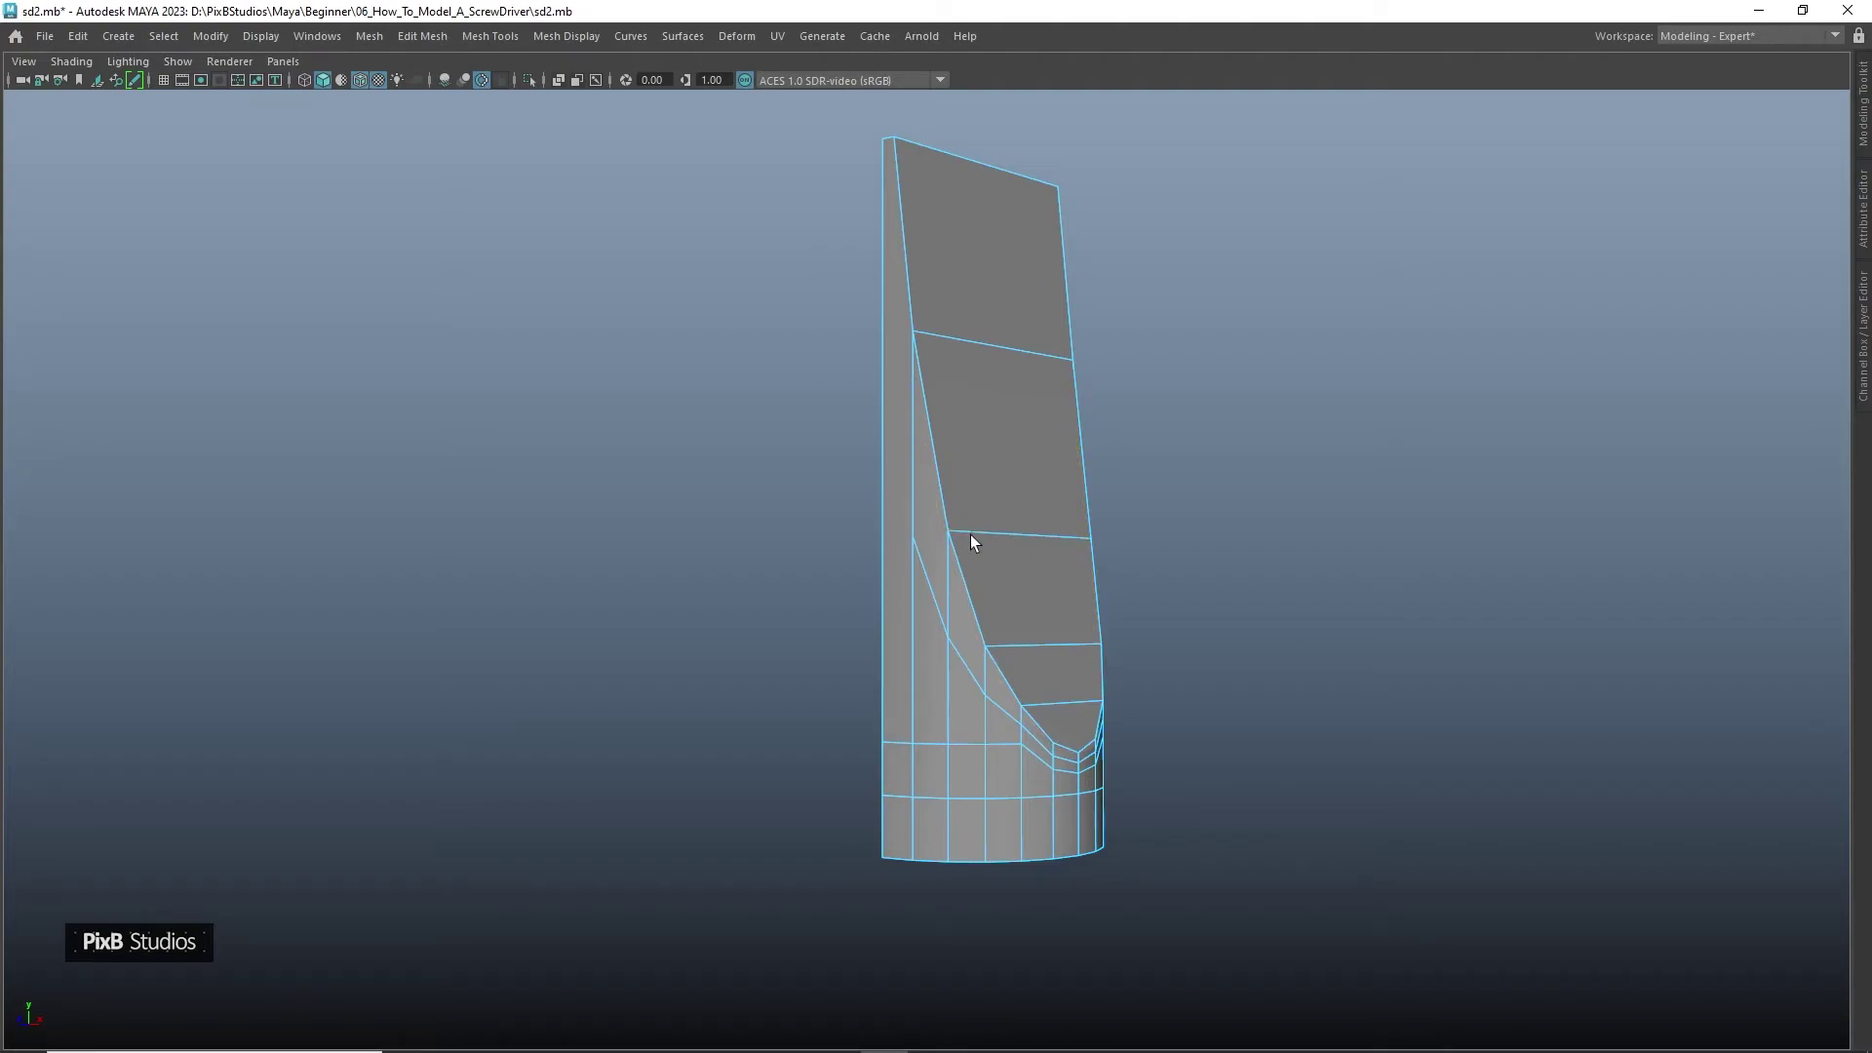
Delete the edge loop that dips beneath the cutaway, and cut an edge from each upper rim vertex to the open back border
alt+middle_drag(969, 534, 1002, 452)
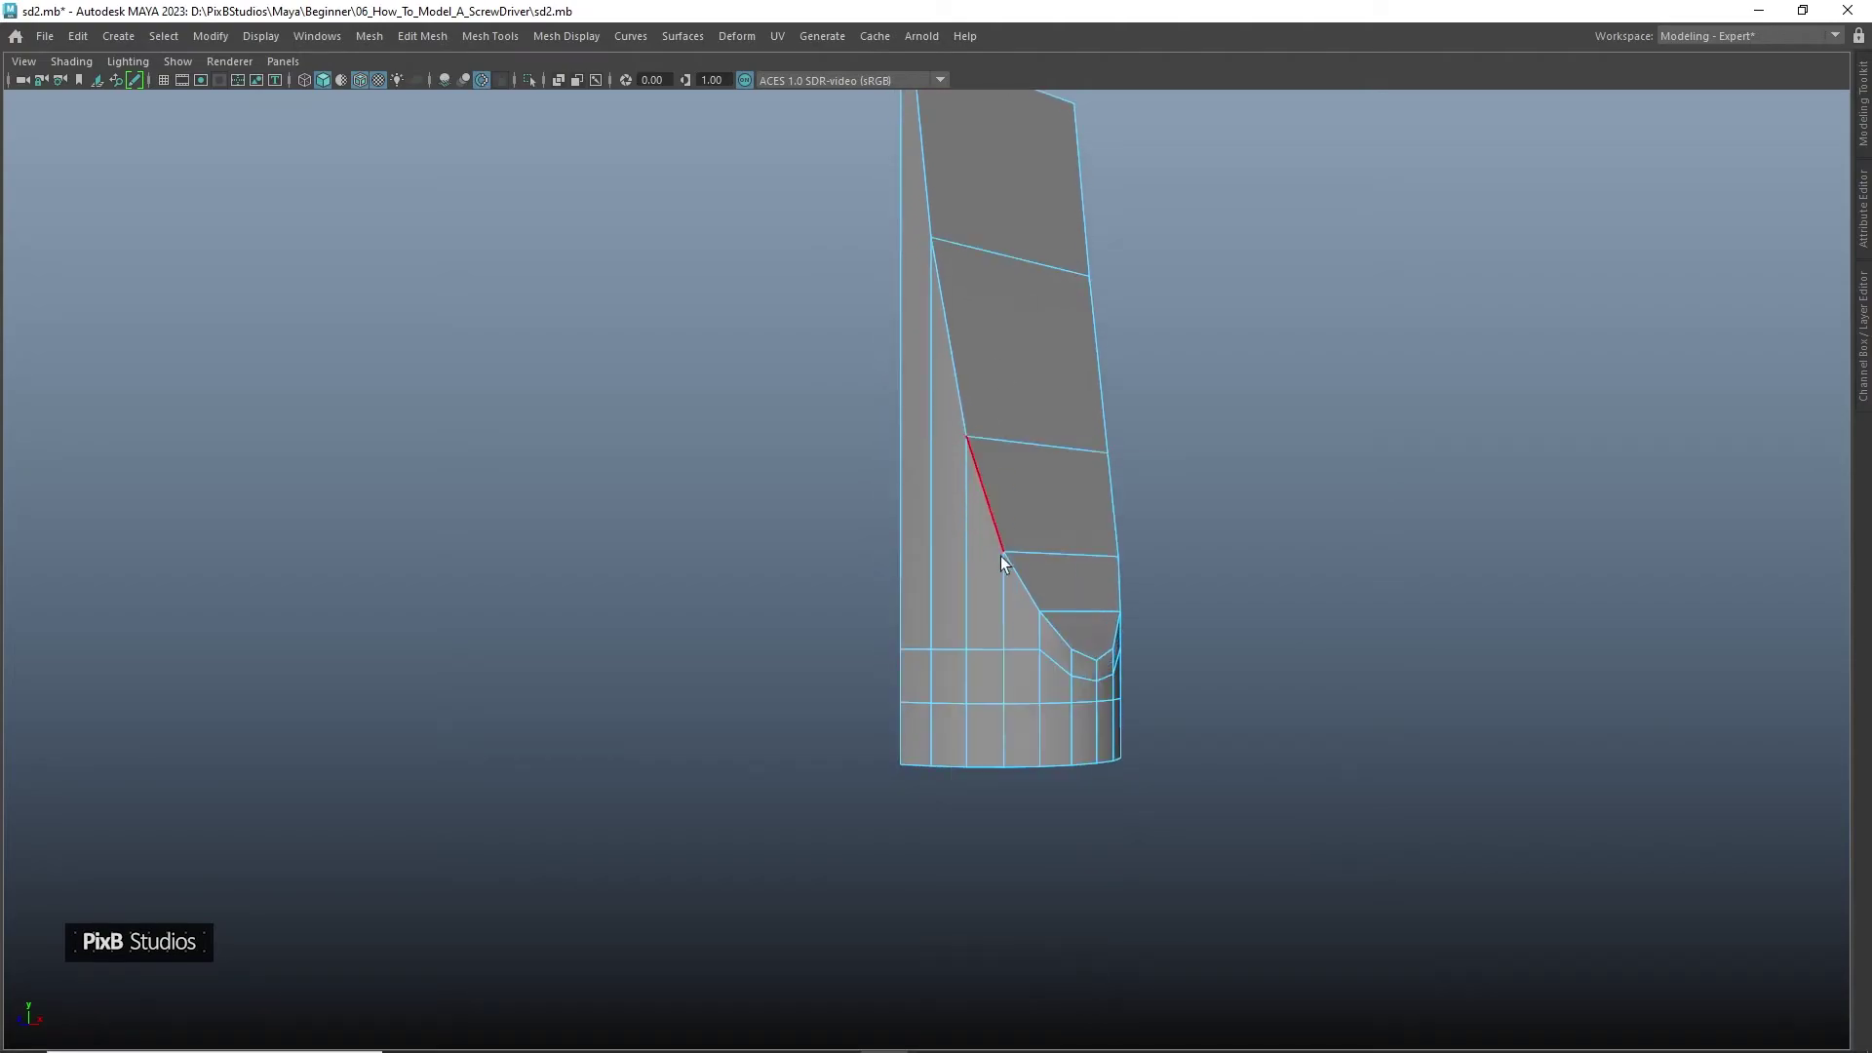
key(ctrl+Delete)
alt+middle_drag(975, 446, 999, 555)
alt+drag(983, 488, 971, 410)
click(969, 348)
shift+click(937, 348)
alt+drag(941, 349, 848, 368)
click(802, 366)
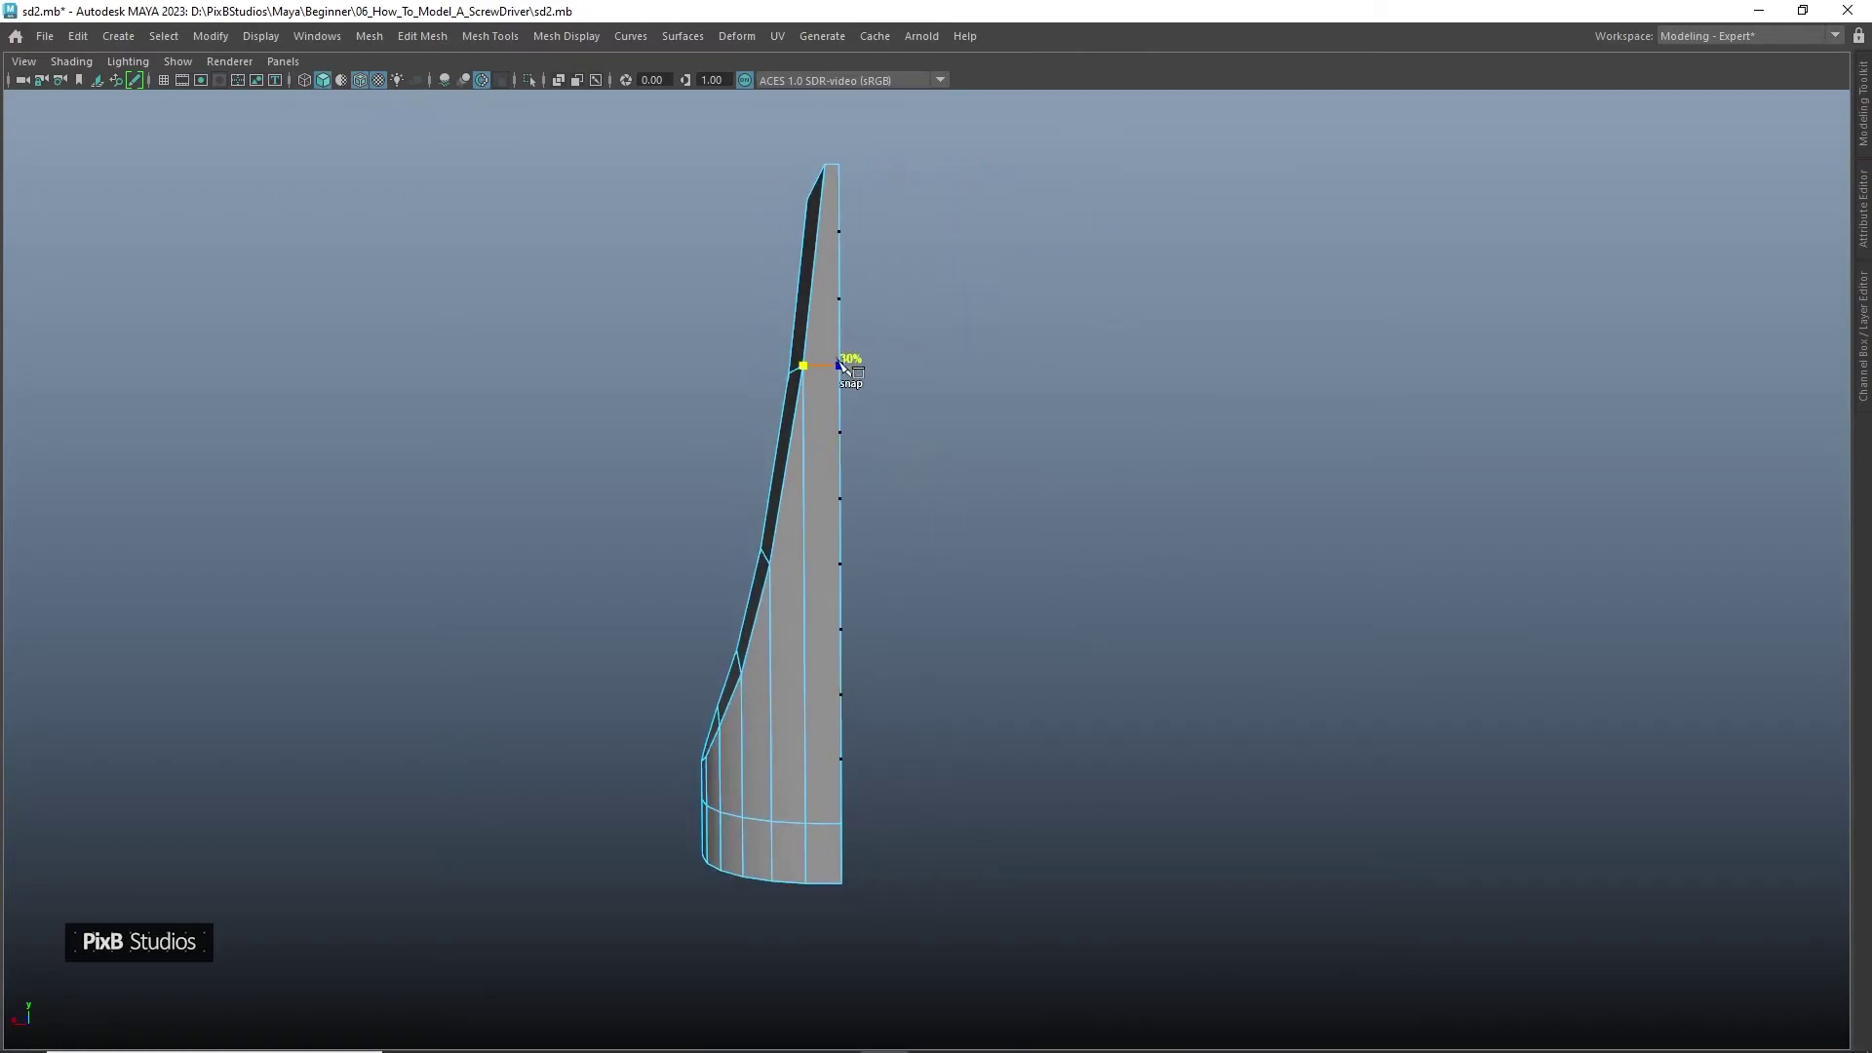
click(839, 366)
Snap the two new back-border vertices to the height of the neighbouring cutaway rim vertex
key(q)
right_drag(927, 351, 874, 339)
click(841, 366)
alt+drag(840, 366, 954, 378)
shift+click(1022, 411)
key(w)
key(v)
drag(1016, 283, 991, 379)
right_drag(1002, 380, 1137, 367)
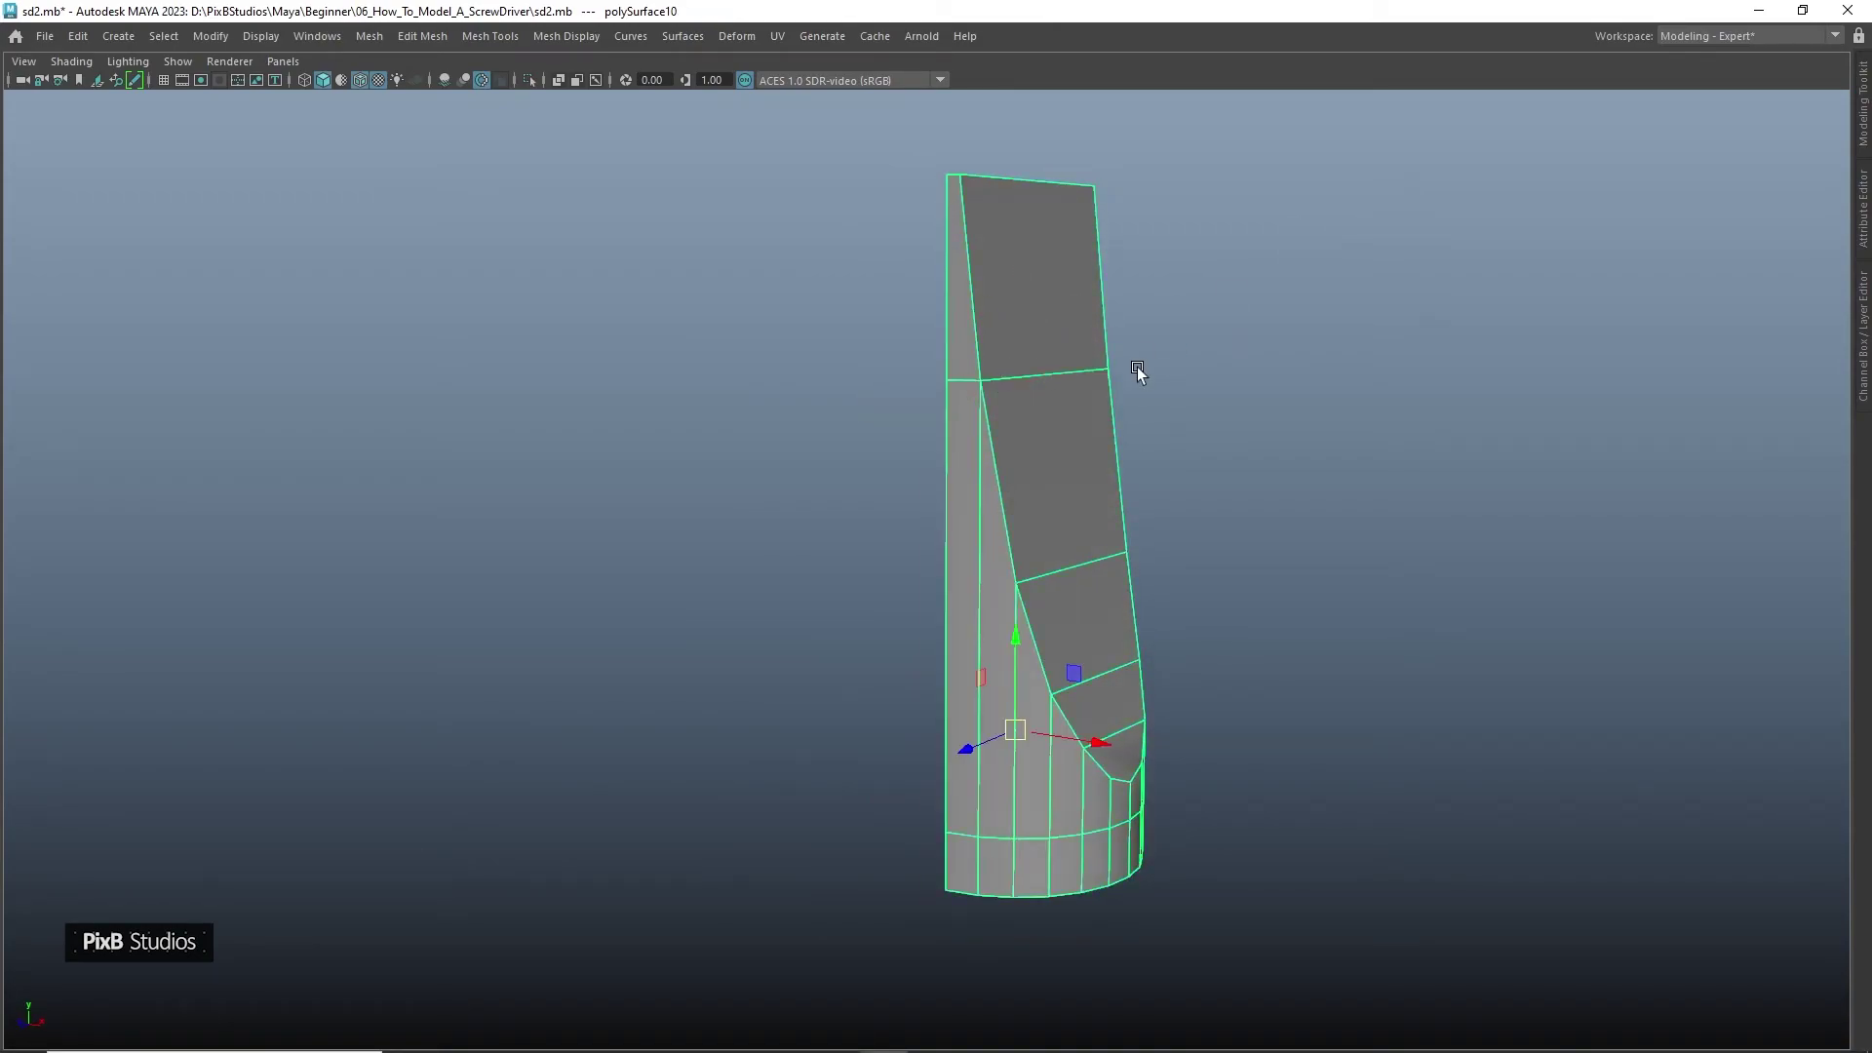
Insert a centred edge loop around the outer side, following the curve of the cutaway rim
alt+middle_drag(1102, 454, 1101, 384)
alt+drag(1102, 384, 1088, 386)
key(ctrl+shift+x)
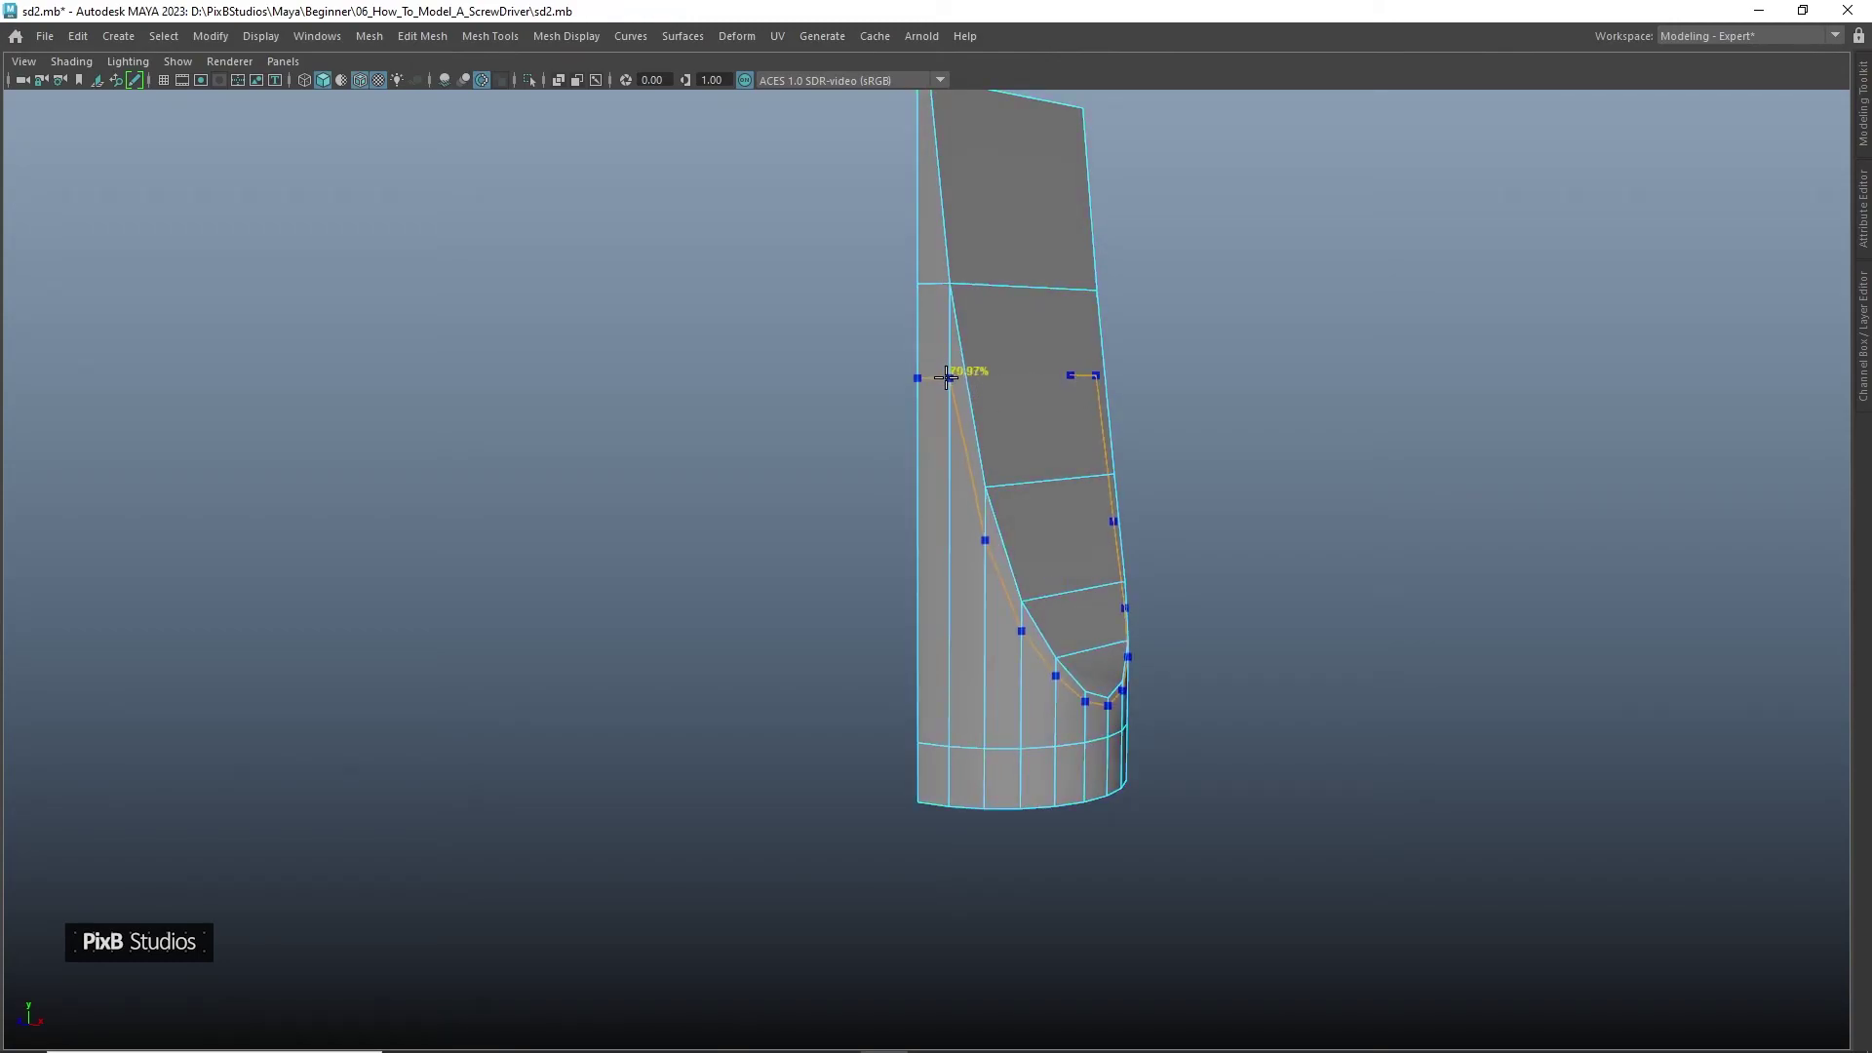
ctrl+middle_click(941, 477)
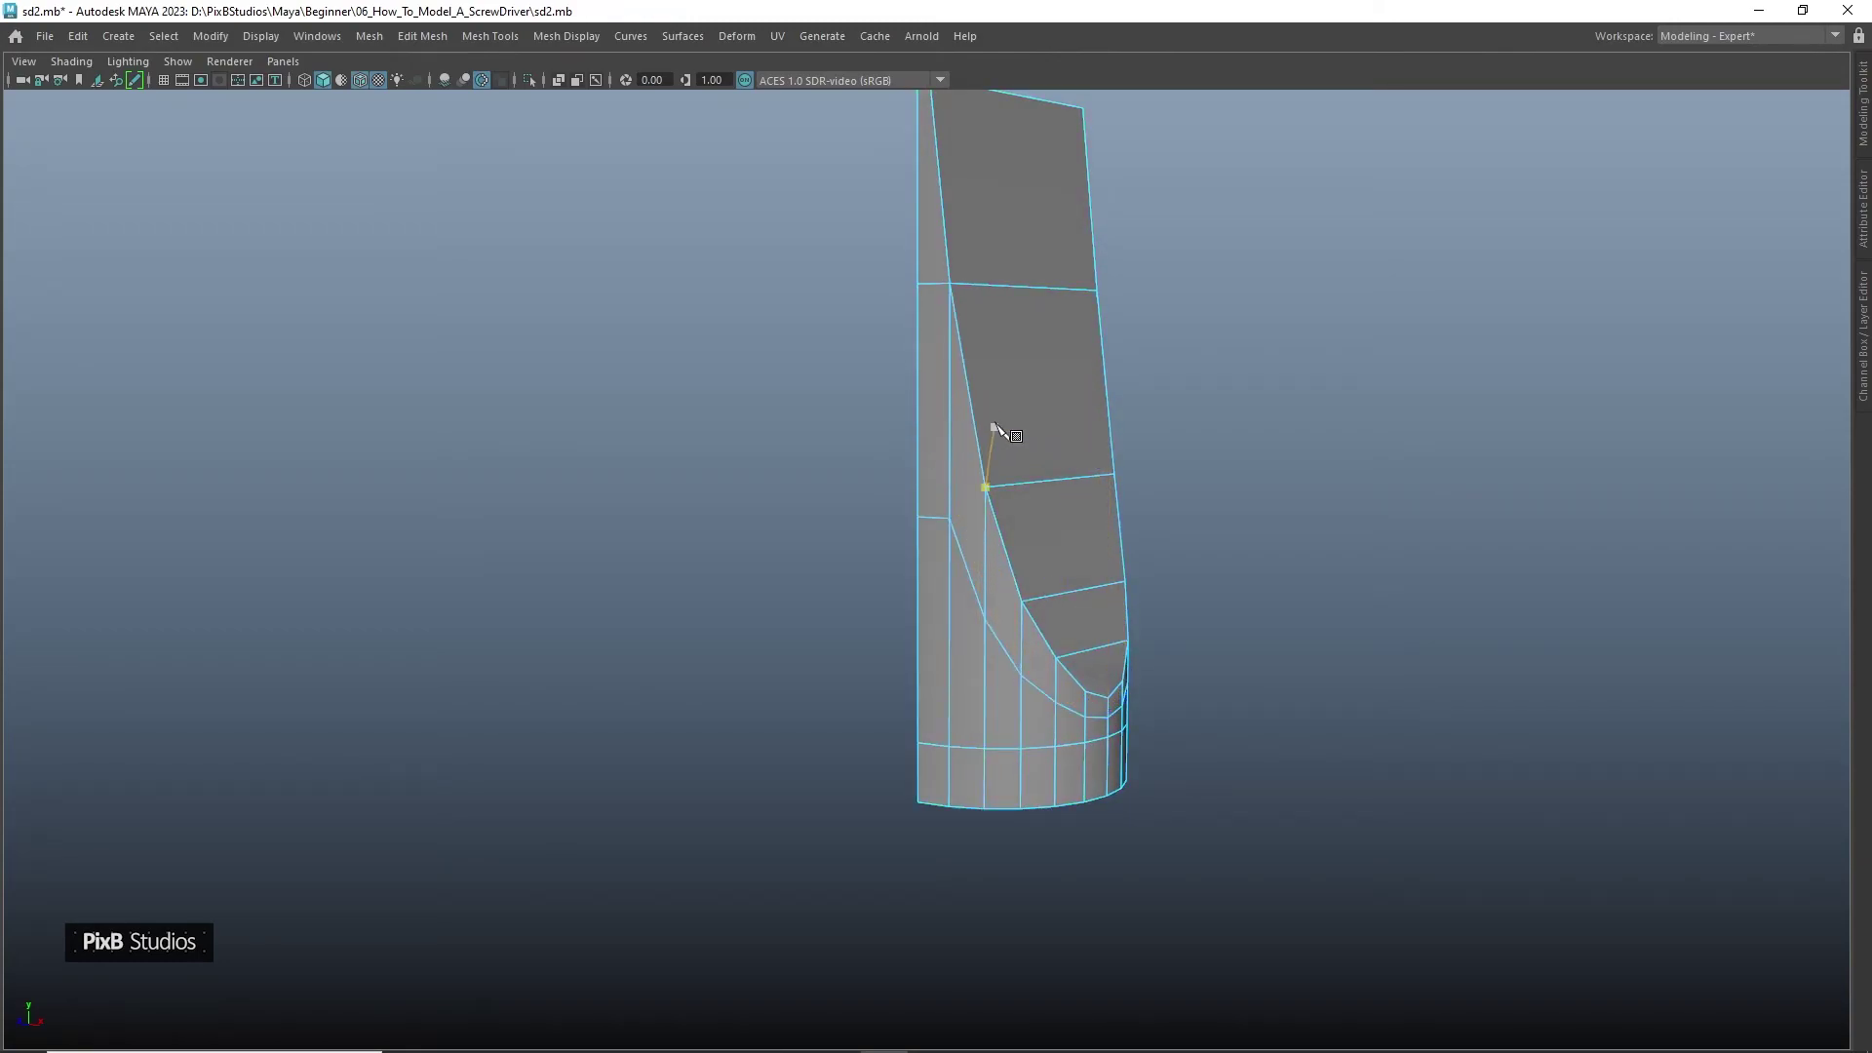
alt+drag(1040, 399, 952, 405)
key(q)
right_drag(952, 404, 952, 462)
alt+drag(1231, 387, 1270, 384)
drag(948, 209, 1037, 677)
alt+drag(1088, 585, 1065, 583)
alt+middle_drag(1070, 468, 1069, 589)
mouse_move(1069, 583)
alt+mouse_down()
mouse_move(1045, 618)
mouse_move(1101, 572)
mouse_move(1081, 566)
alt+mouse_up()
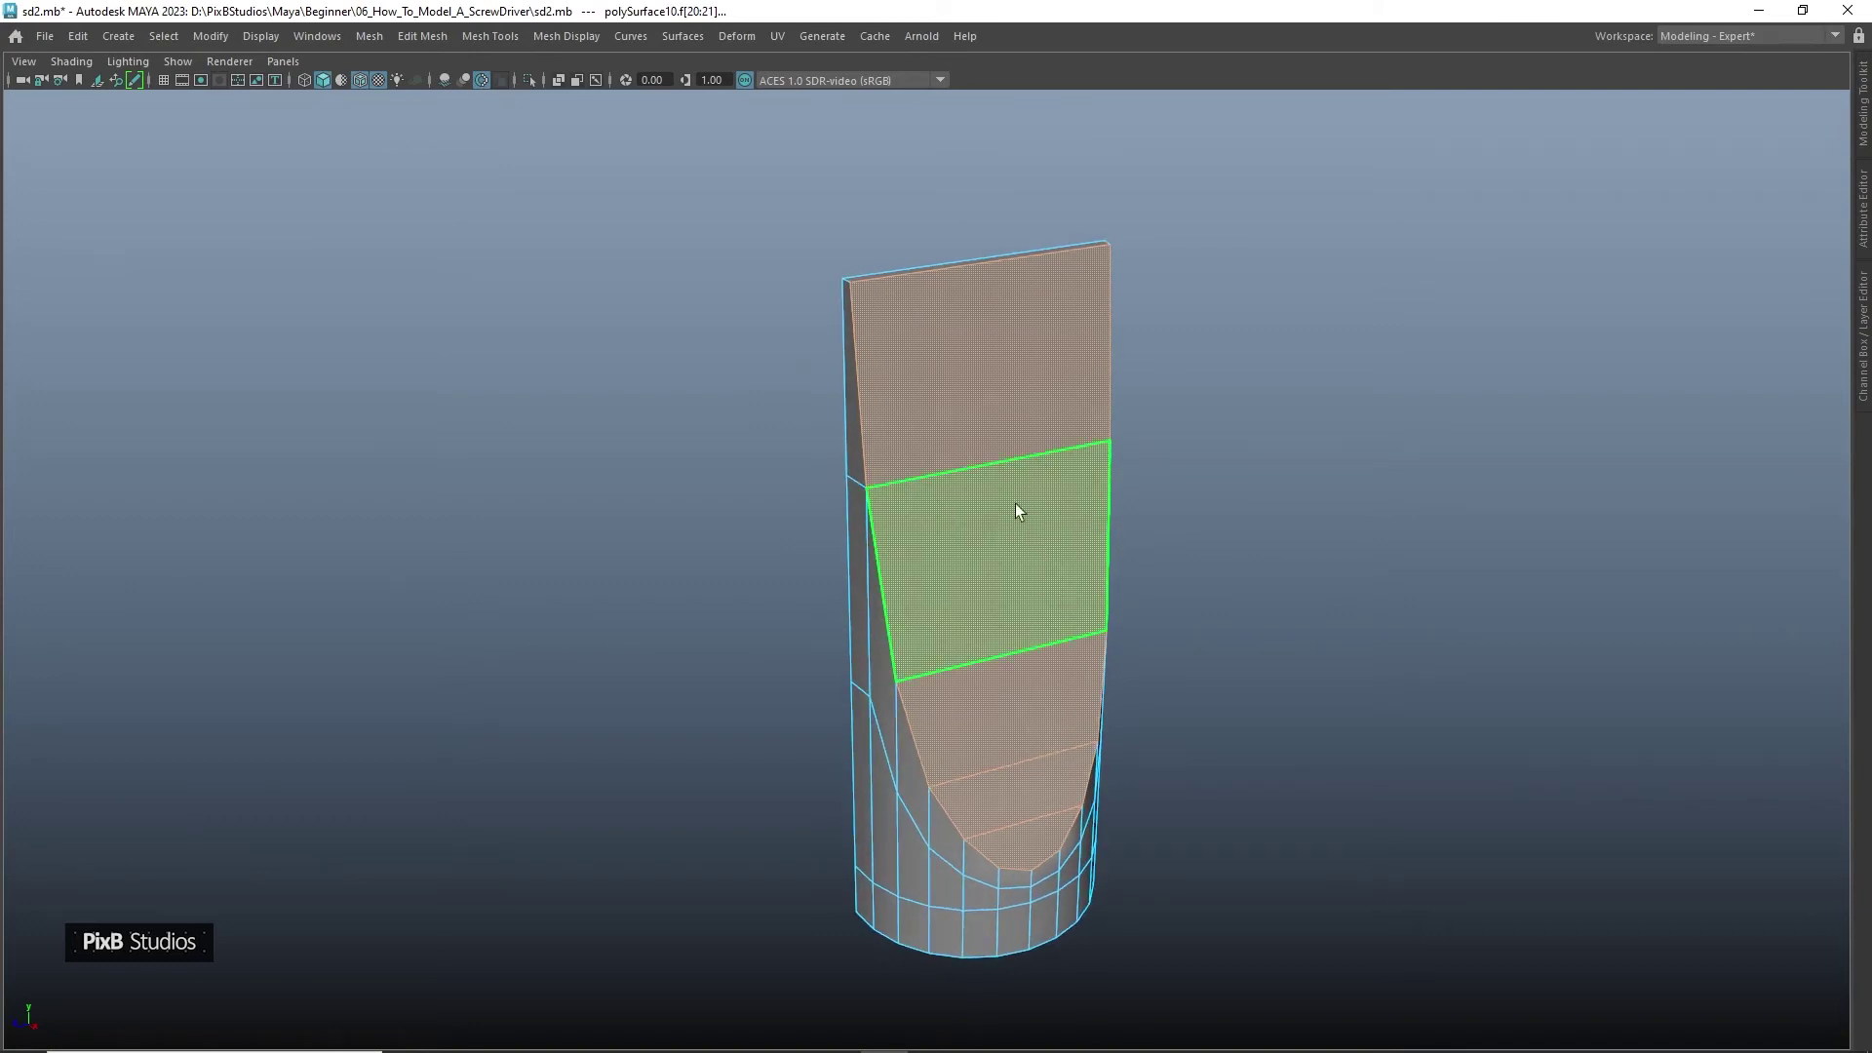
right_drag(1015, 503, 1113, 441)
Insert three vertical edge loops across the flat cutaway face and one horizontal loop through its top section
alt+drag(1182, 349, 1149, 358)
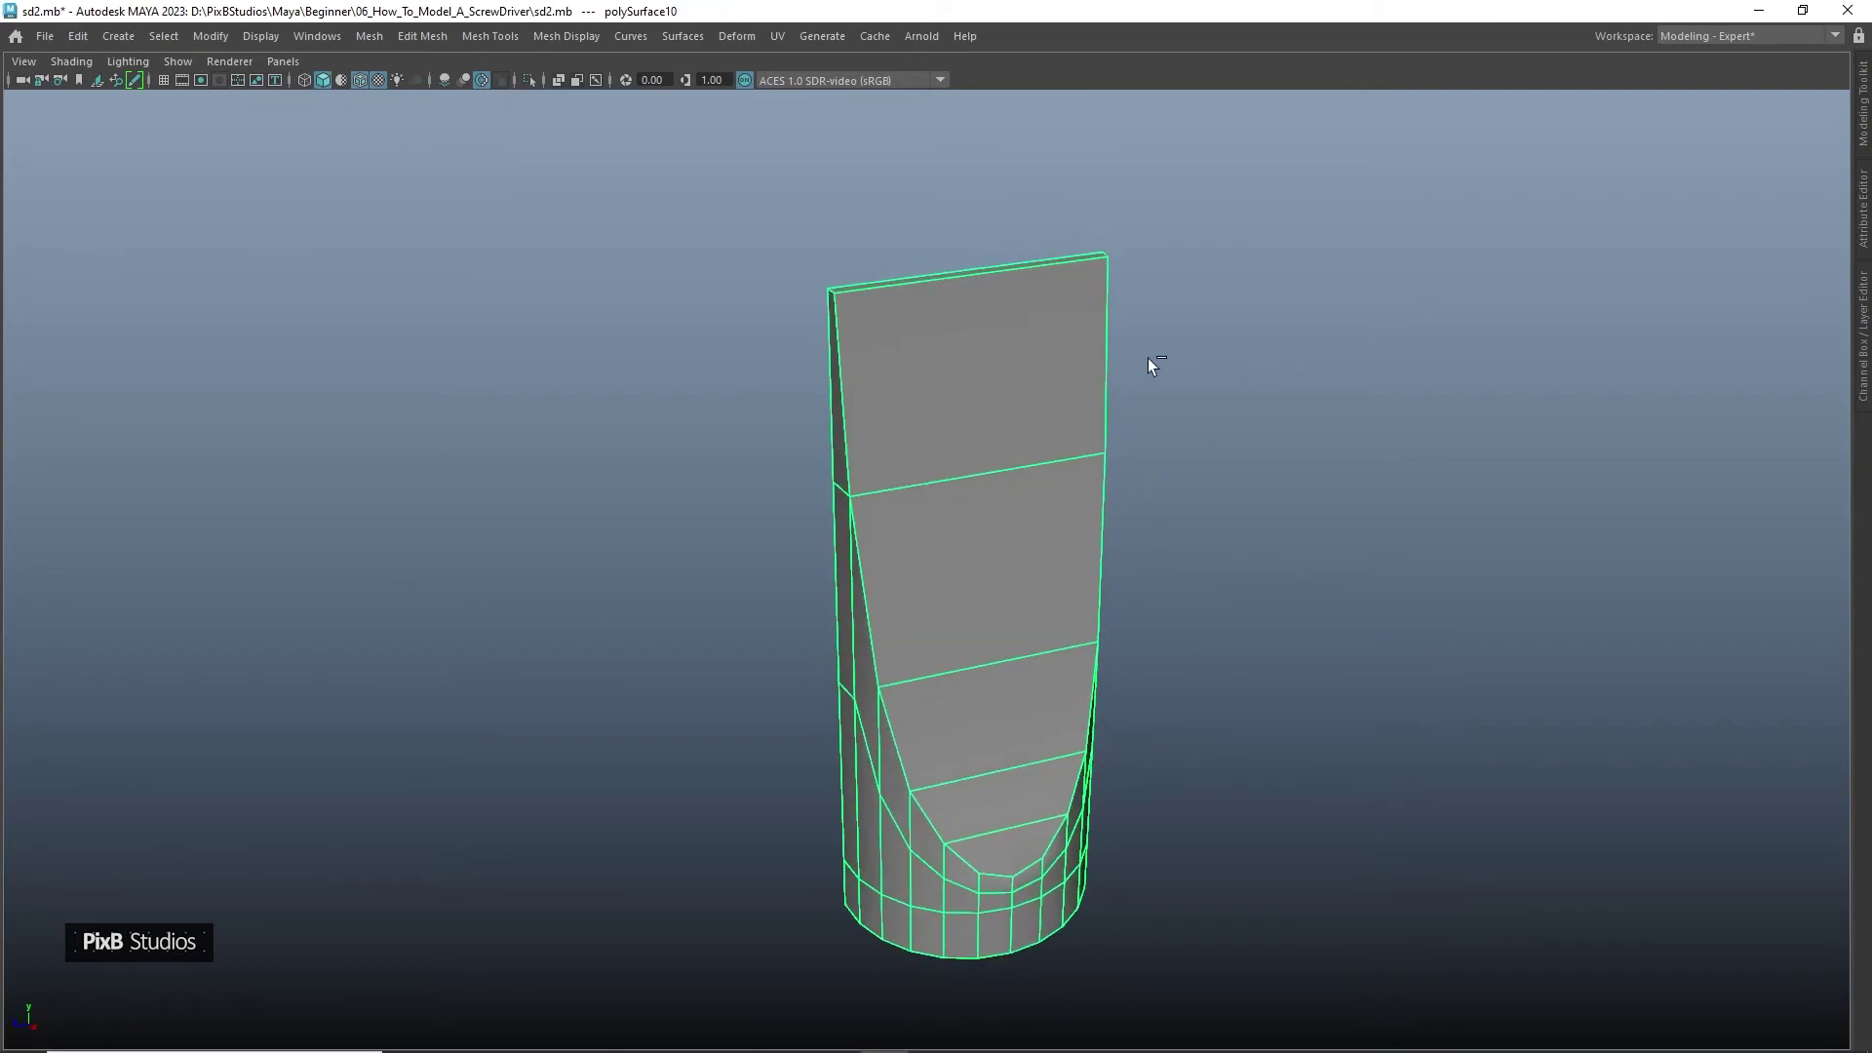
ctrl+middle_click(981, 344)
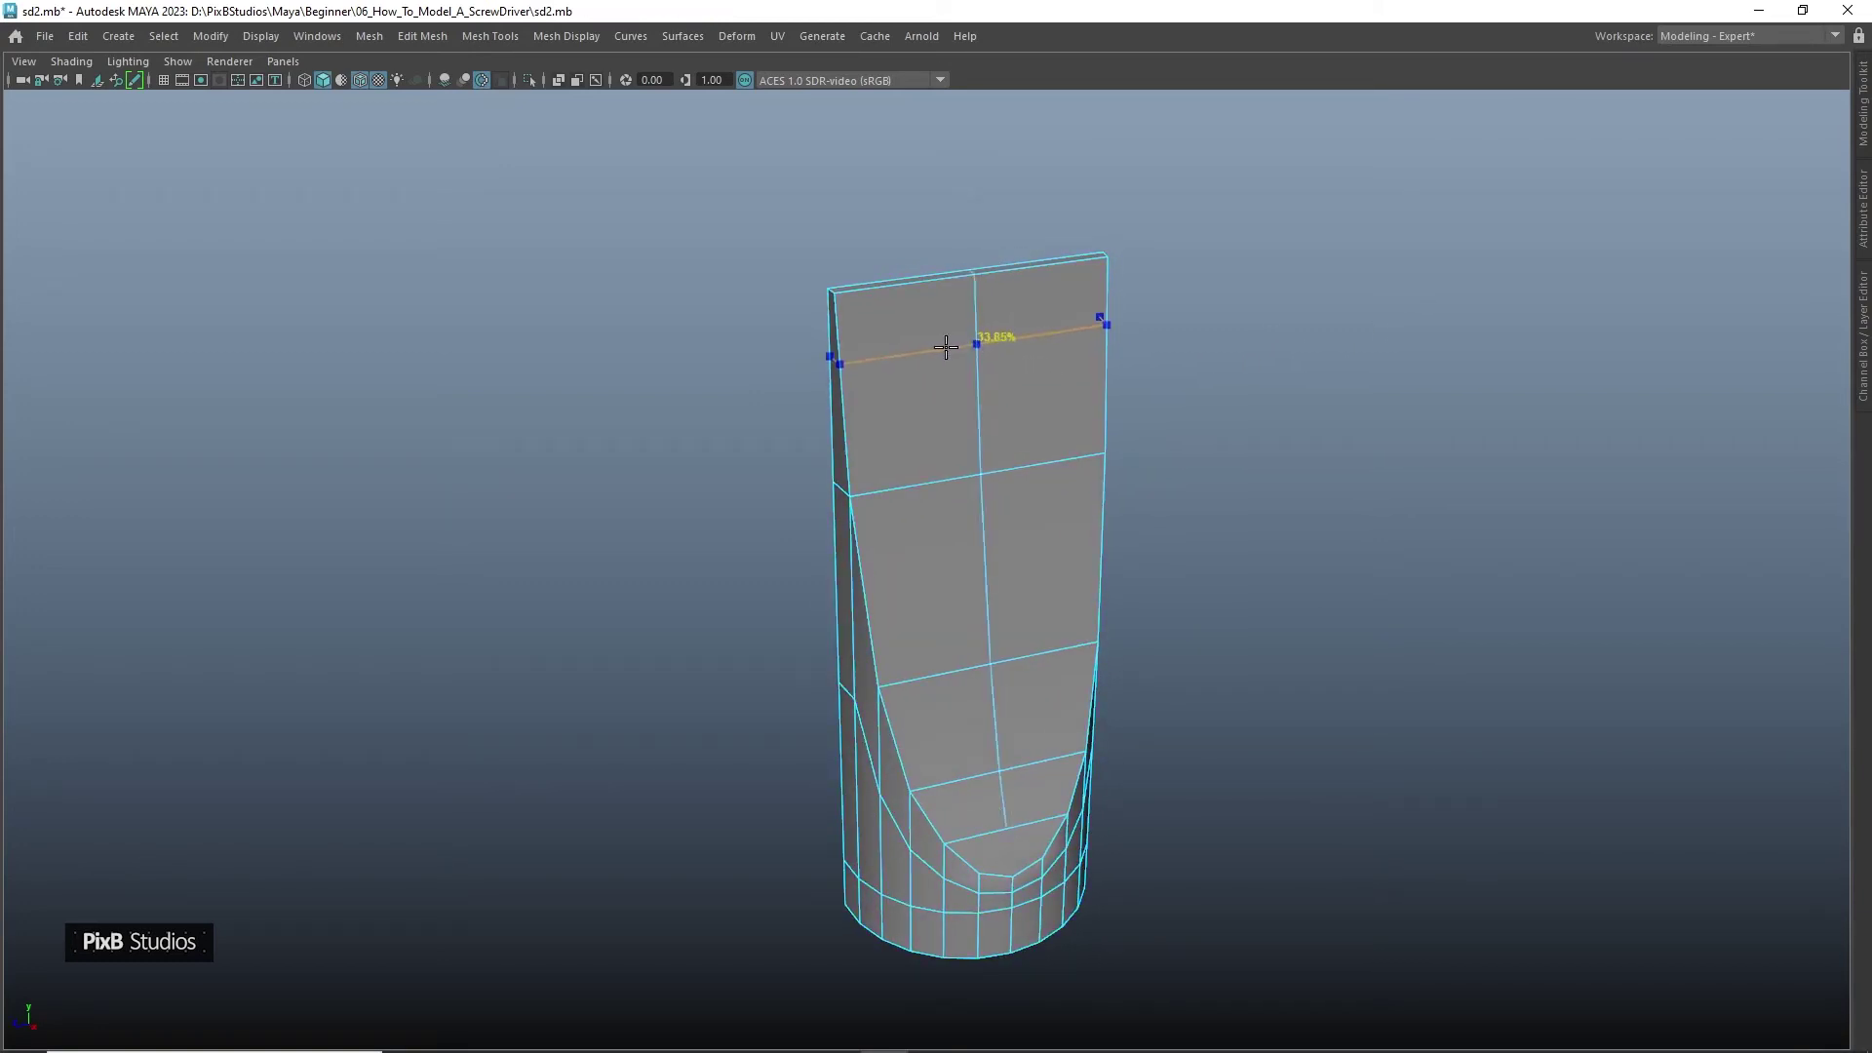
ctrl+click(901, 326)
ctrl+click(1045, 270)
alt+drag(1057, 293, 962, 360)
ctrl+click(962, 361)
mouse_move(1011, 430)
alt+mouse_down()
mouse_move(1058, 447)
mouse_move(1011, 430)
alt+mouse_up()
key(q)
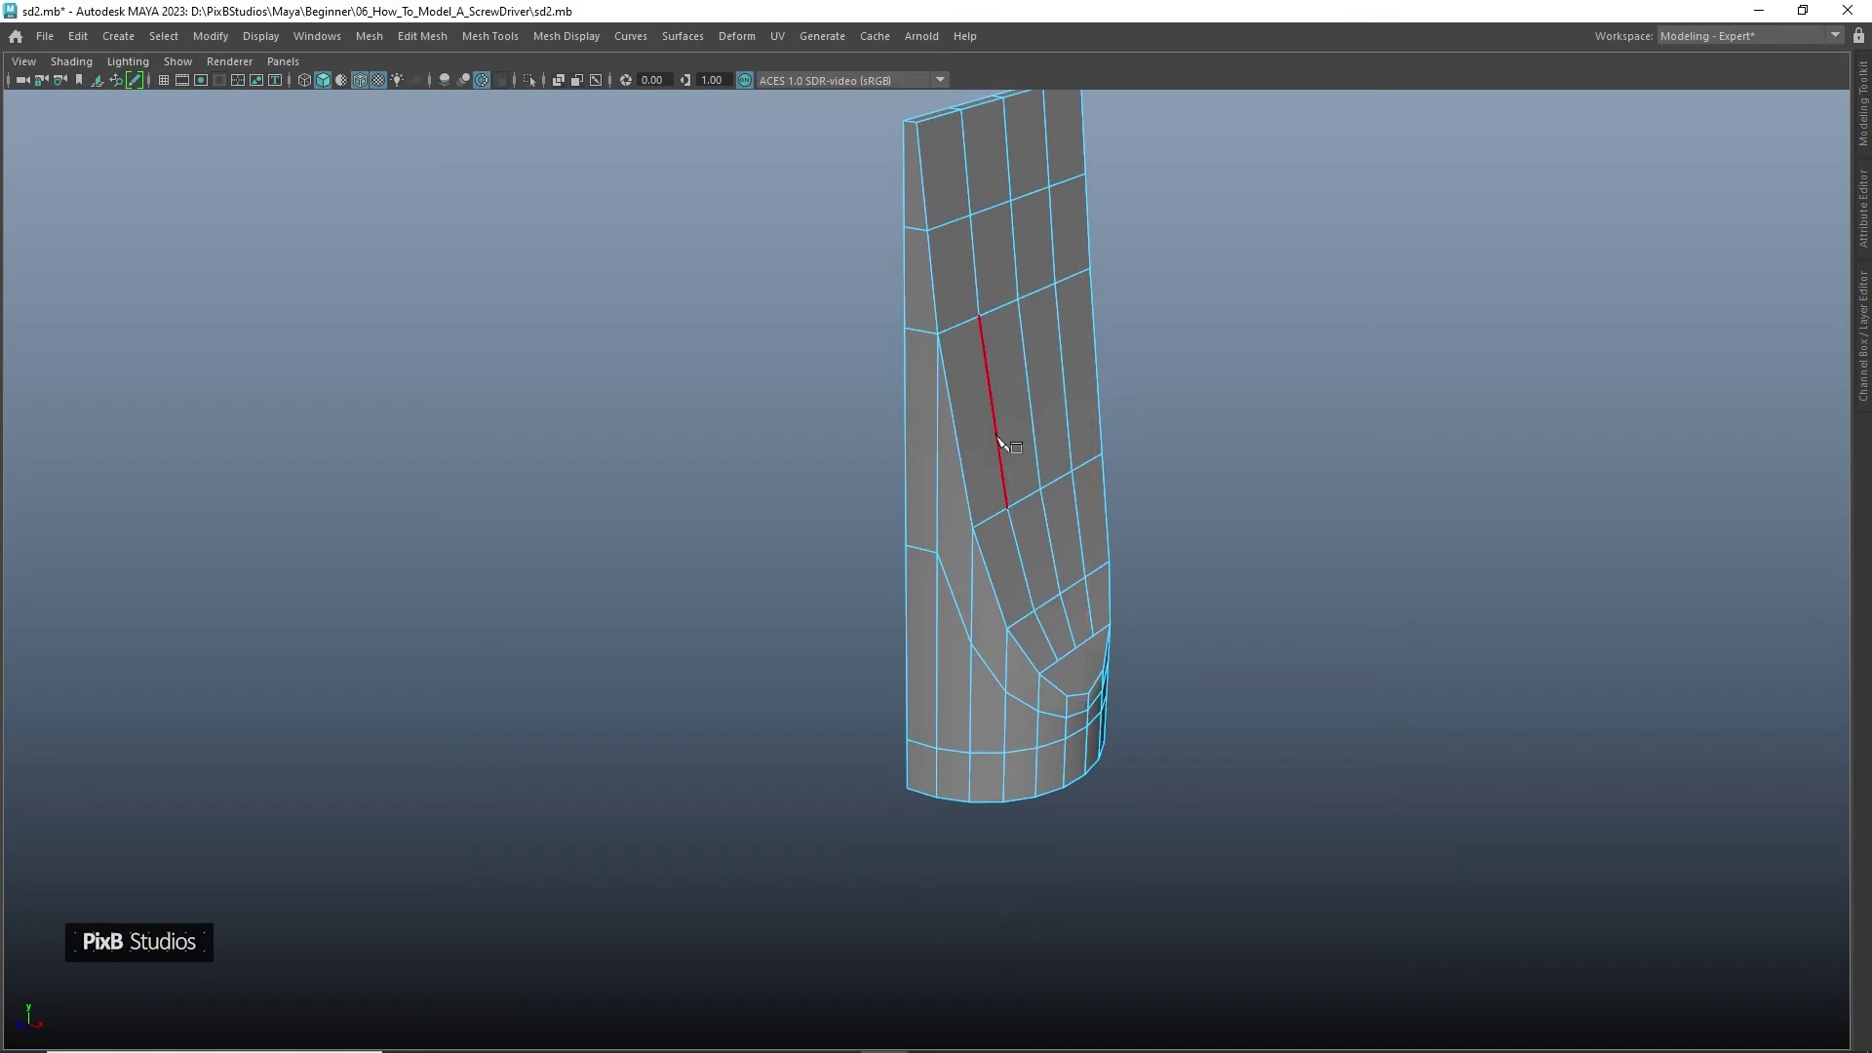
Connect the lower ends of the three vertical loops to the vertices of the cutaway's rounded tip with Multi-Cut
alt+middle_drag(1045, 577, 1056, 401)
alt+drag(1009, 390, 1107, 401)
alt+right_drag(1107, 401, 1308, 530)
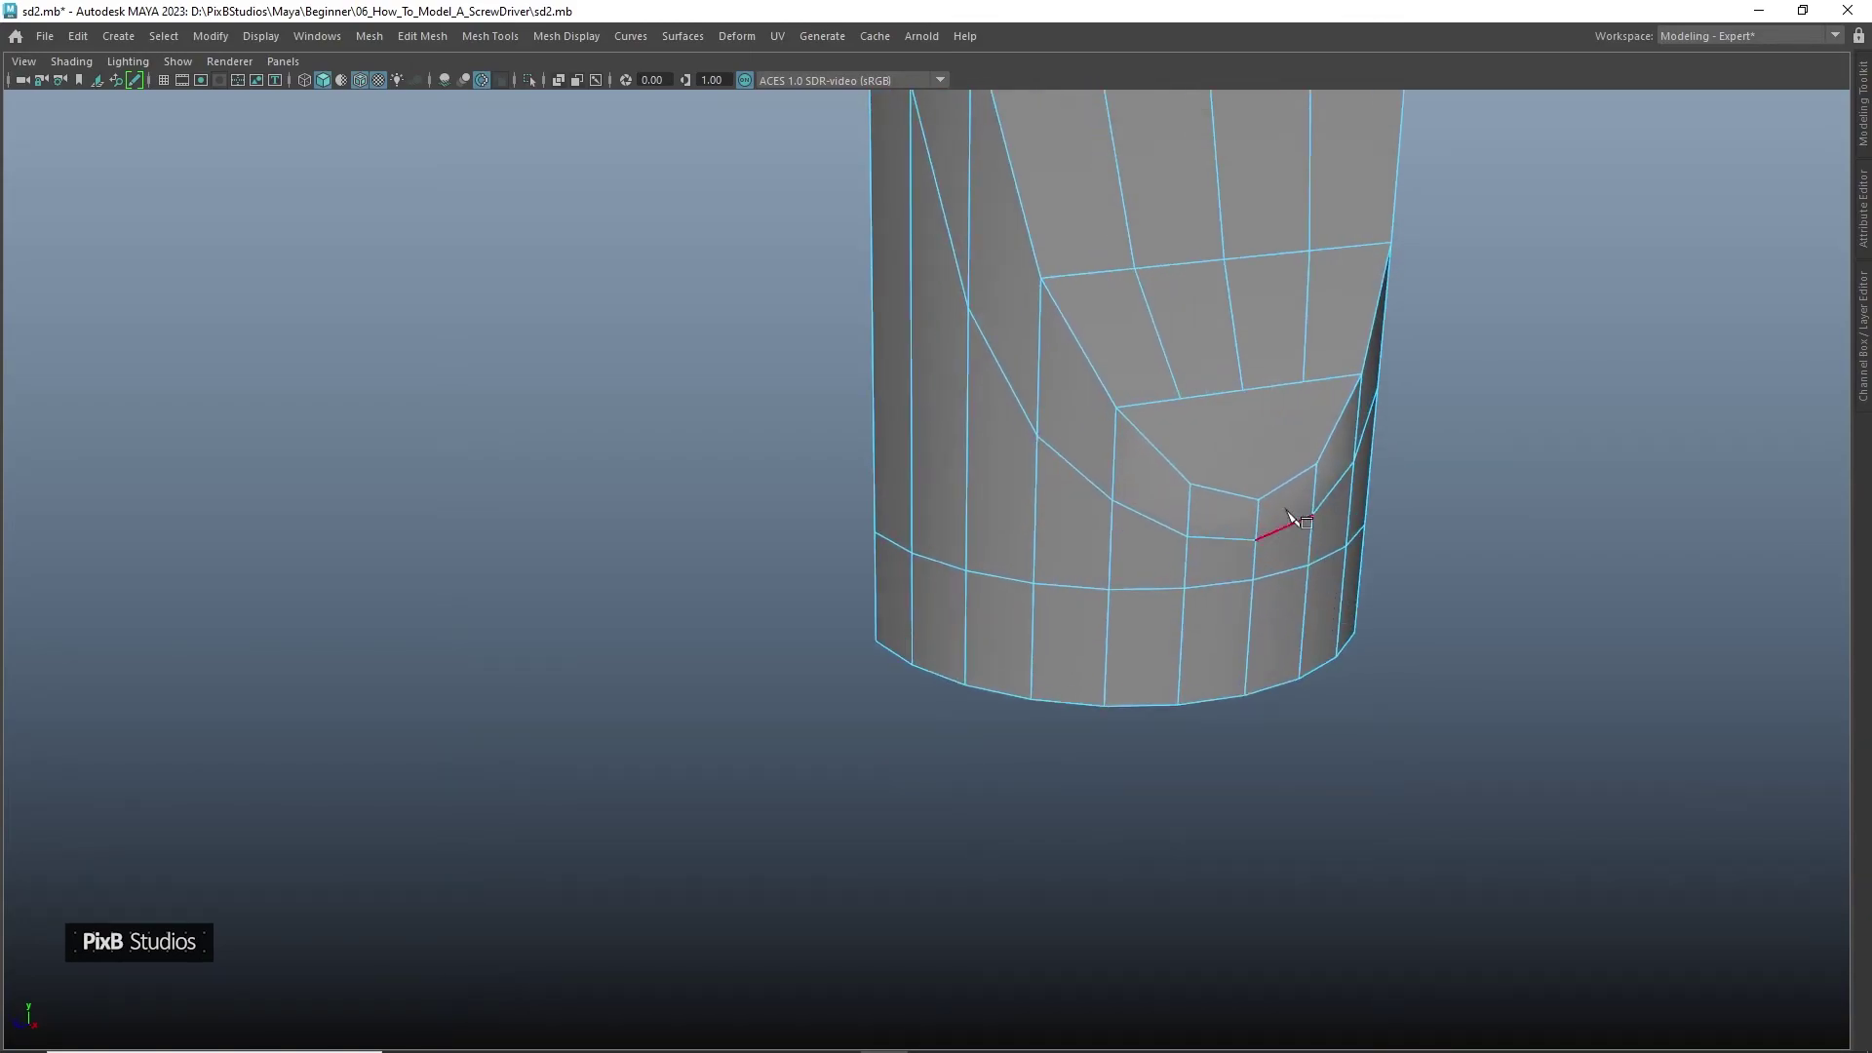
alt+middle_drag(1307, 531, 1112, 609)
click(1029, 475)
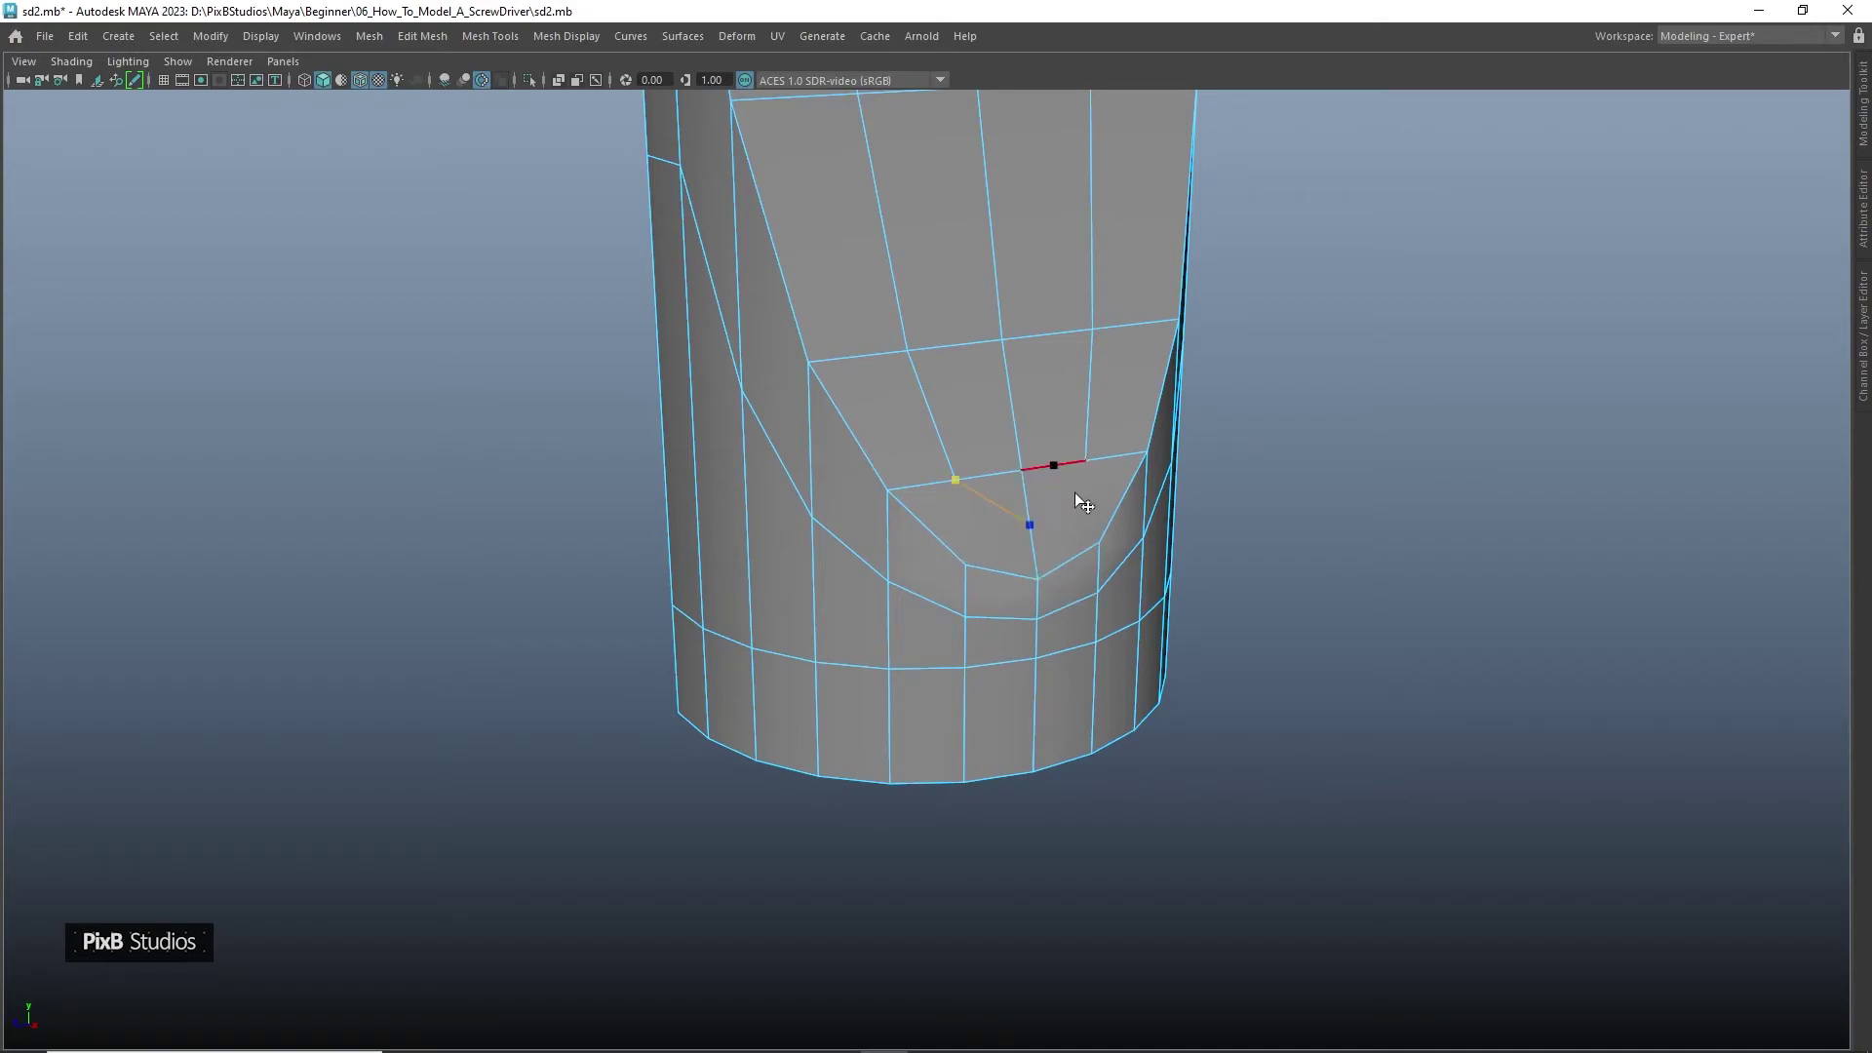
click(998, 506)
click(1058, 494)
click(1099, 543)
key(q)
Adjust the two new inner vertices on either side of the centre line near the cutaway's tip
alt+drag(1142, 518, 1056, 517)
click(923, 512)
shift+click(989, 505)
key(w)
drag(938, 506, 950, 512)
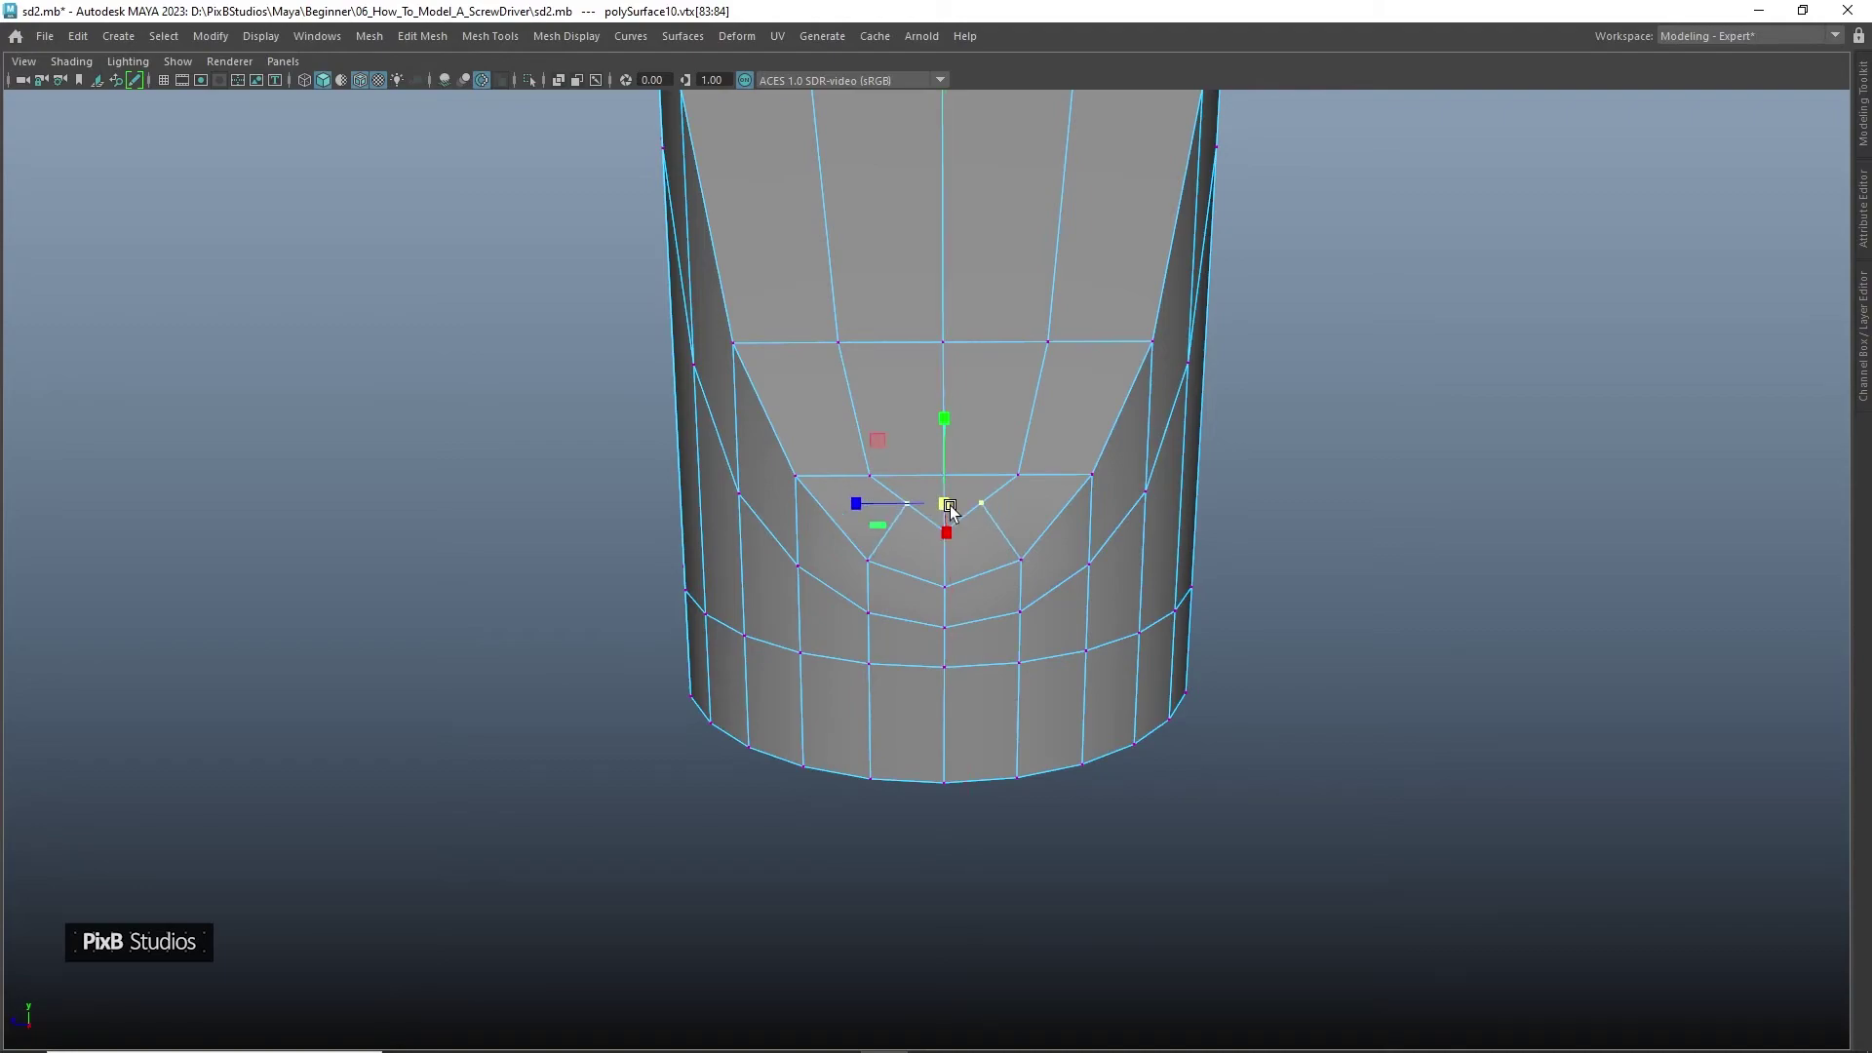
drag(943, 425, 936, 305)
Bevel the cutaway's rim edges together with the front edge along its top
right_drag(936, 305, 941, 251)
click(835, 369)
double_click(834, 368)
alt+drag(835, 369, 944, 462)
shift+click(879, 518)
shift+click(865, 380)
shift+click(865, 270)
shift+click(842, 262)
alt+drag(991, 243, 895, 358)
shift+click(835, 364)
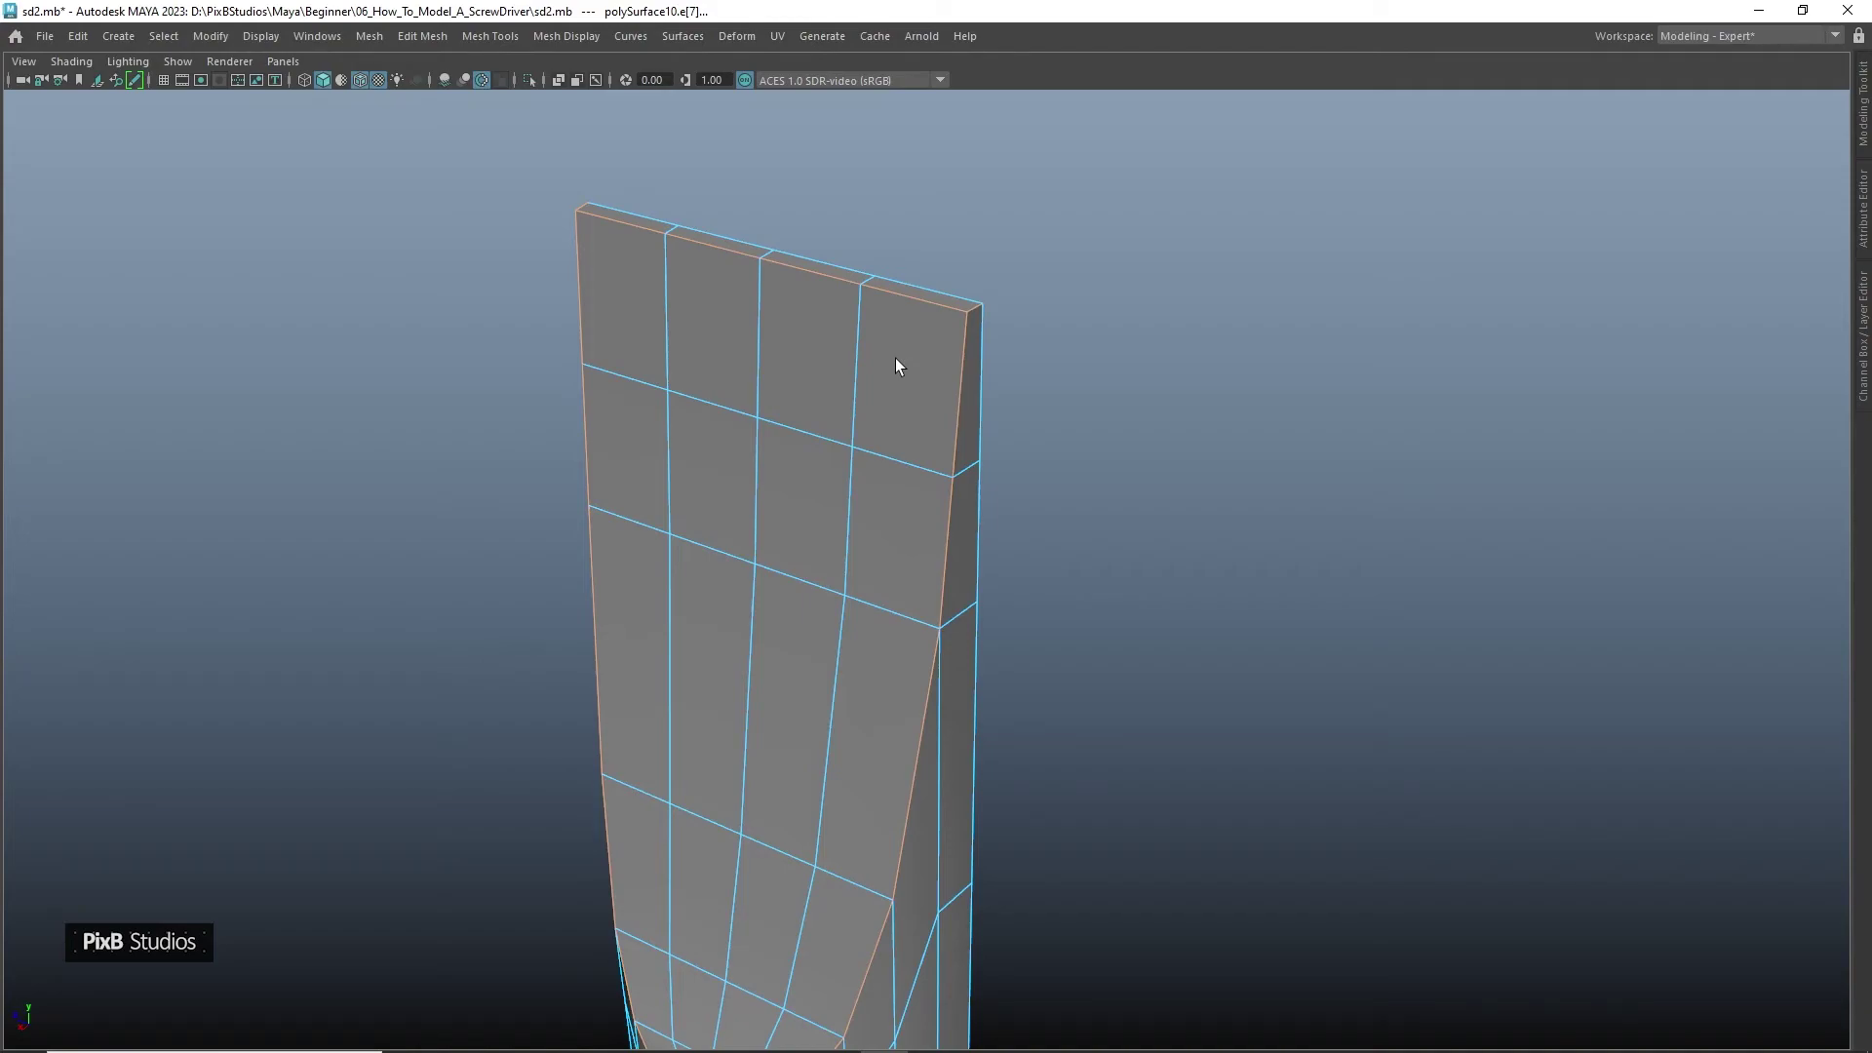
key(ctrl+b)
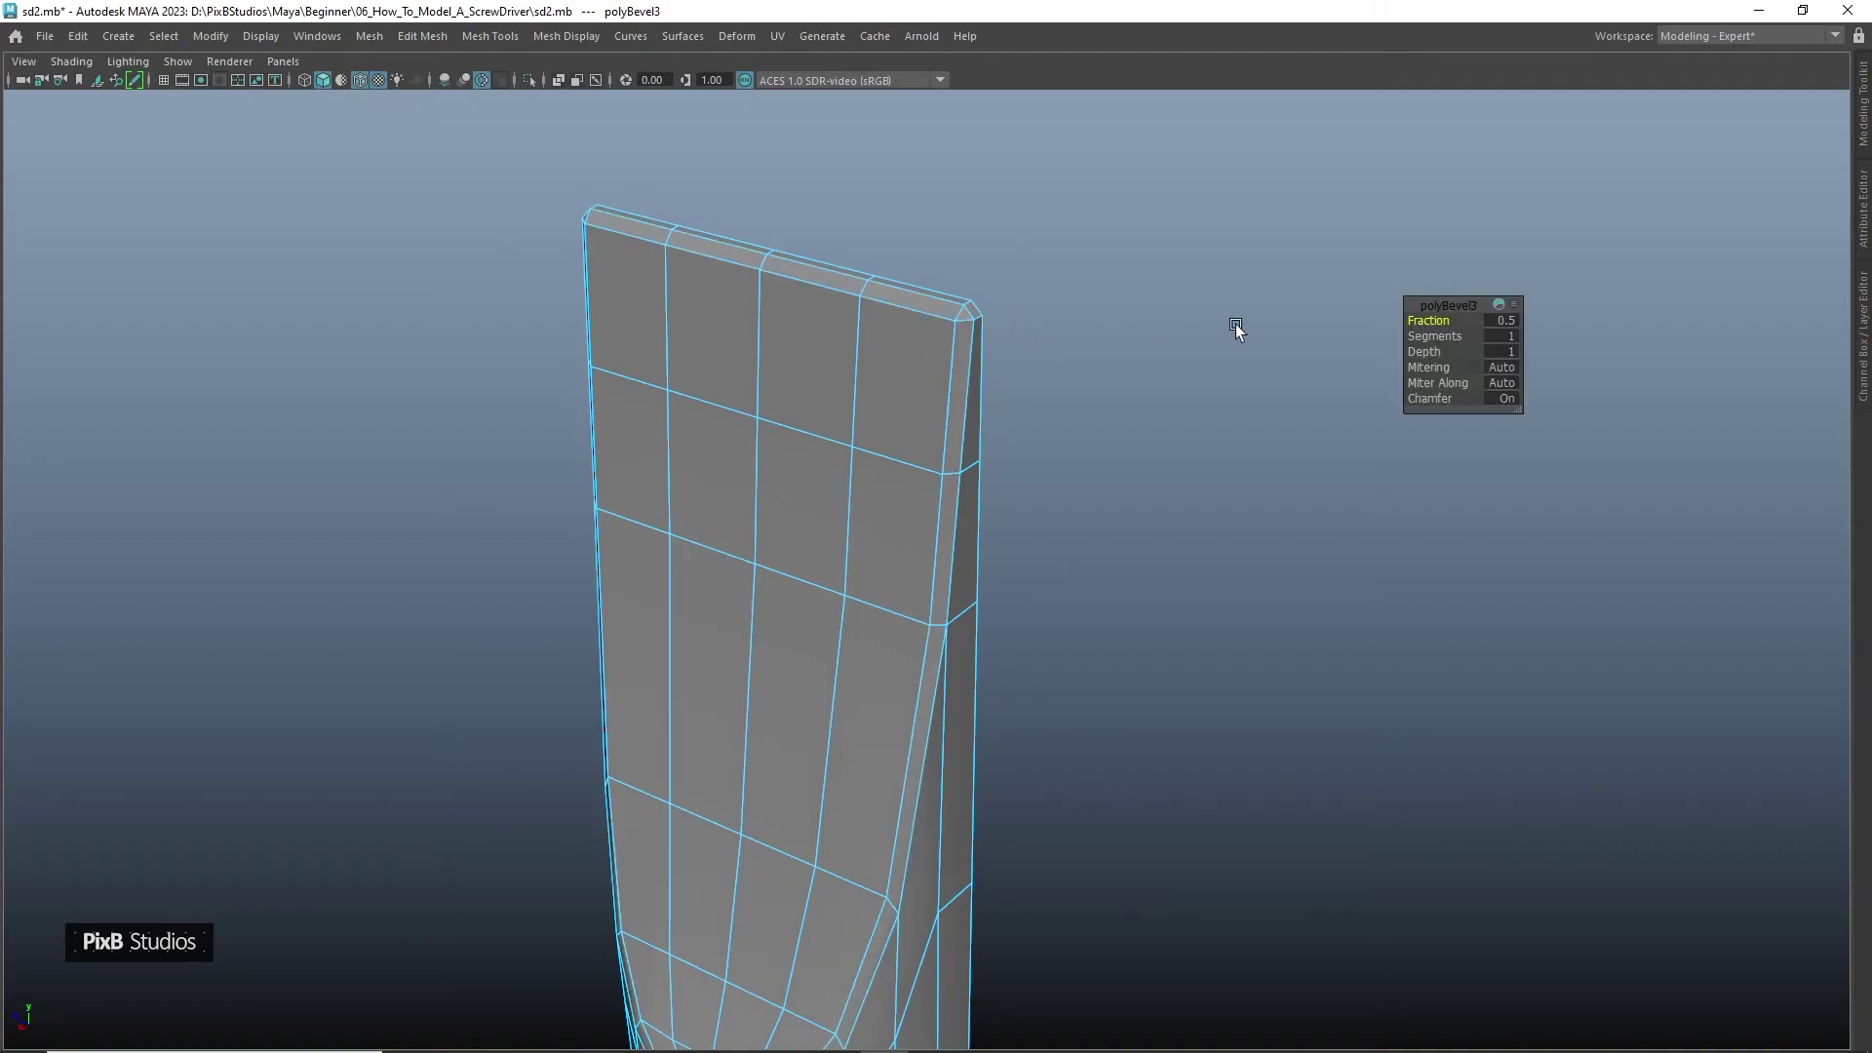
Adjust the rim bevel's fraction and segments, return to object mode and preview the carved half smoothed
drag(1428, 330, 1434, 334)
click(1502, 321)
key(Return)
drag(1442, 335, 1454, 338)
right_drag(964, 377, 1211, 224)
click(1211, 224)
click(893, 409)
key(3)
click(1125, 341)
alt+right_drag(1126, 342, 985, 495)
alt+middle_drag(985, 496, 978, 312)
alt+drag(768, 349, 858, 365)
click(851, 452)
Turn off the smooth preview and delete the unneeded cap faces from the carved half-cylinder
key(1)
alt+drag(852, 452, 861, 309)
key(F9)
key(ctrl+F11)
key(Delete)
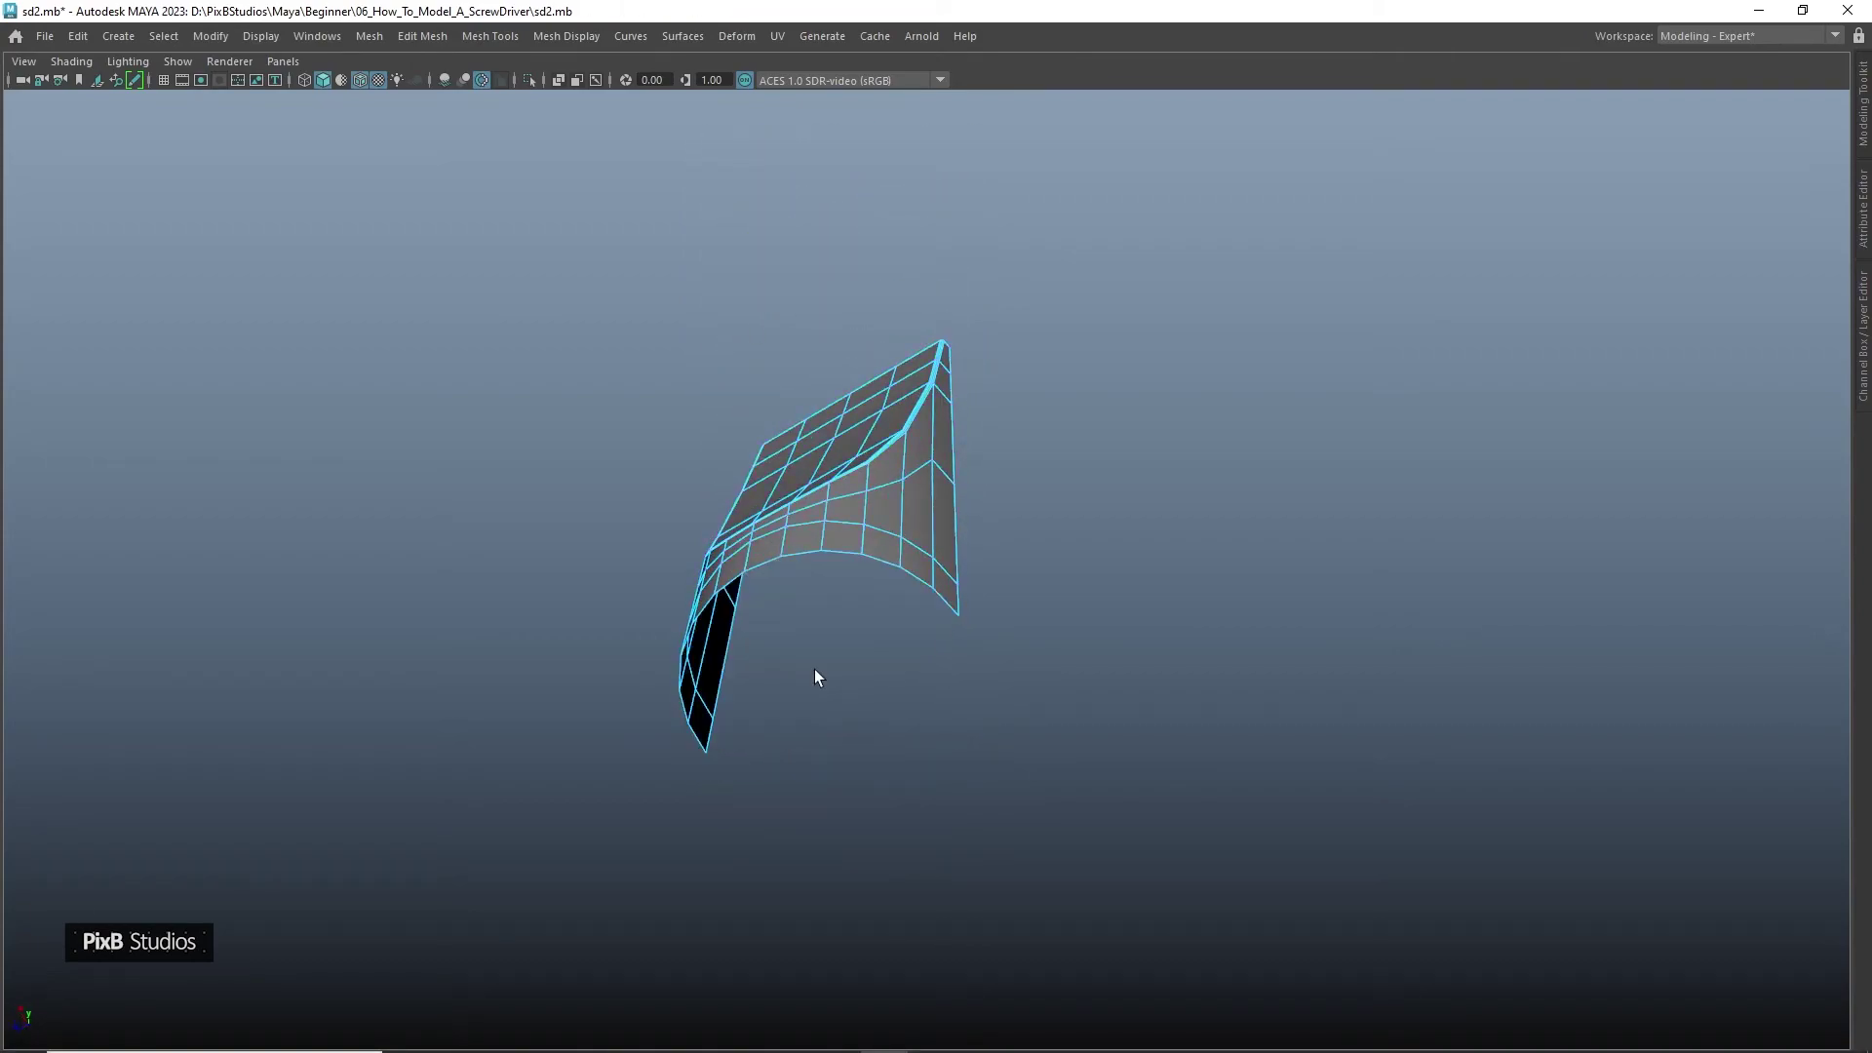
Examine the smoothed carved half from several angles with its wireframe overlay turned off
alt+drag(816, 669, 765, 568)
key(F8)
key(3)
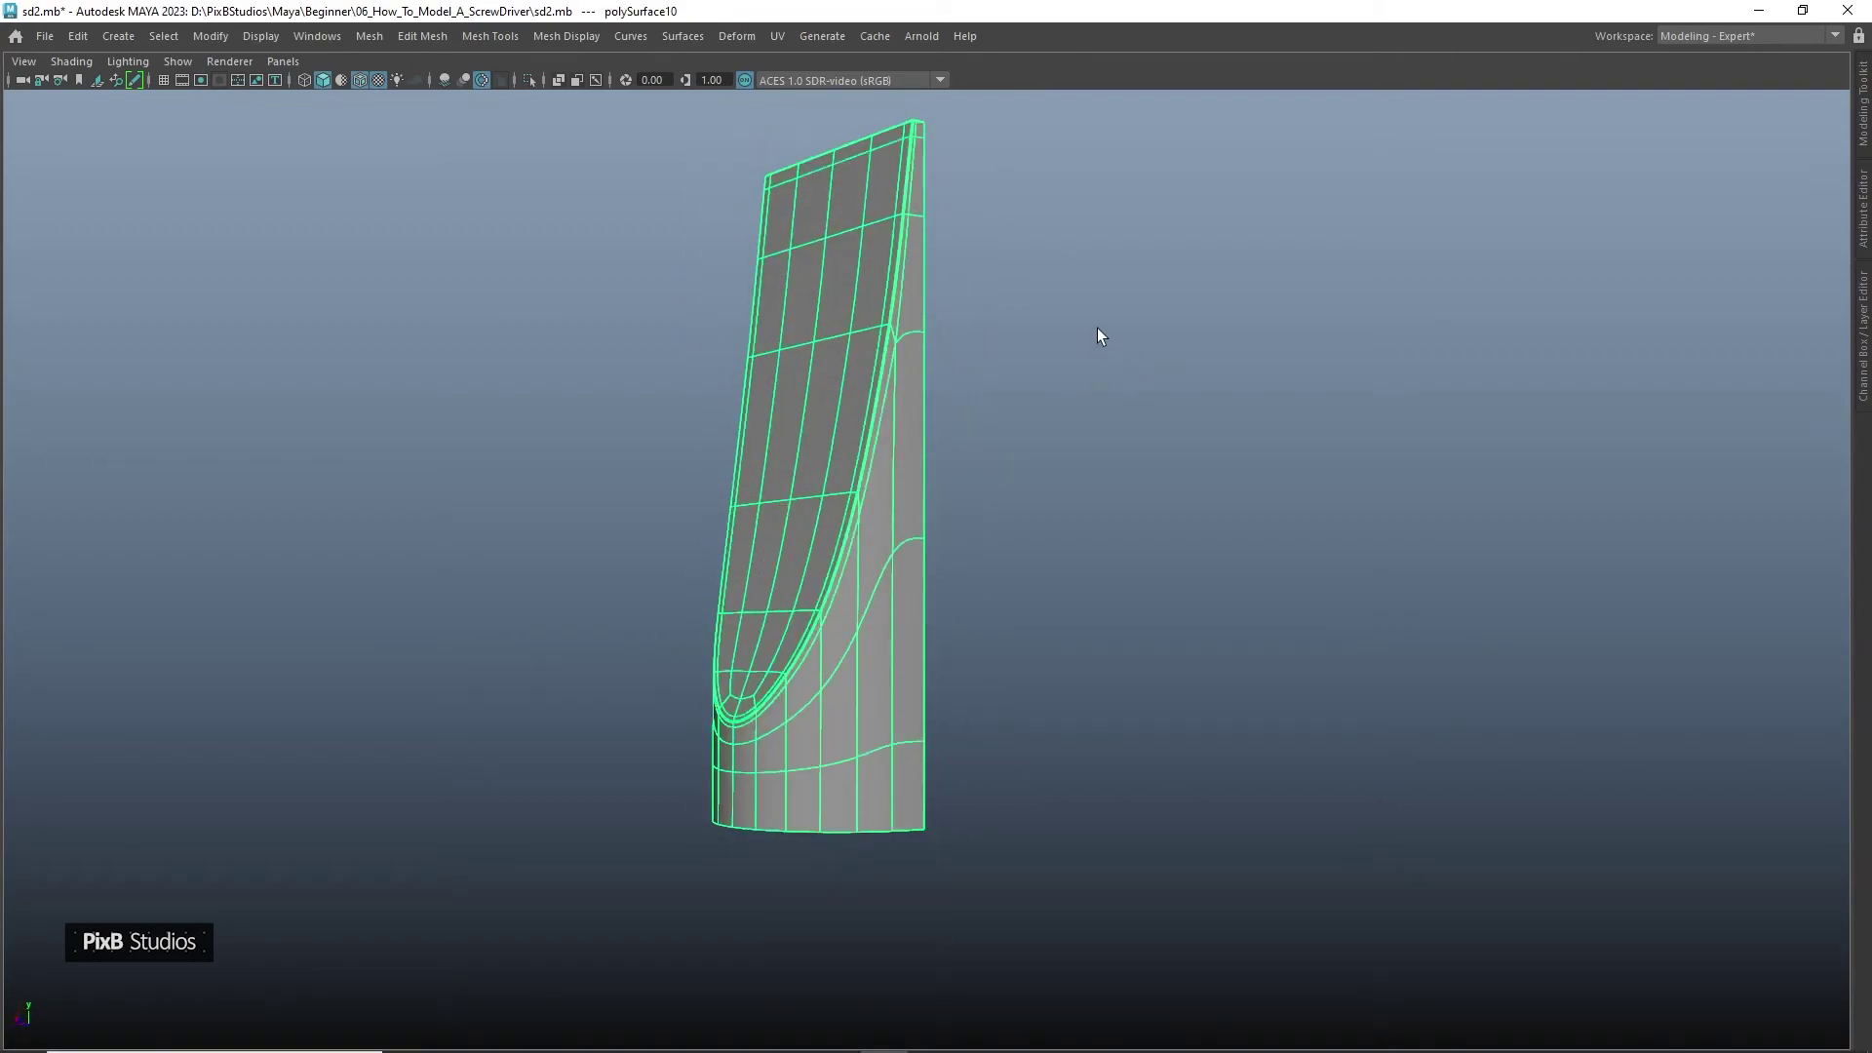
click(552, 181)
click(359, 80)
alt+drag(489, 326, 848, 381)
click(862, 371)
right_drag(862, 372, 998, 938)
click(1182, 560)
alt+drag(1182, 560, 1038, 511)
click(917, 536)
Snap the half's pivot to its open side and mirror it on X about the object axis position, with merge threshold 0.01
key(1)
key(w)
key(d)
middle_drag(1078, 582, 1196, 770)
shift+right_drag(1080, 452, 1052, 673)
click(1541, 336)
click(1554, 367)
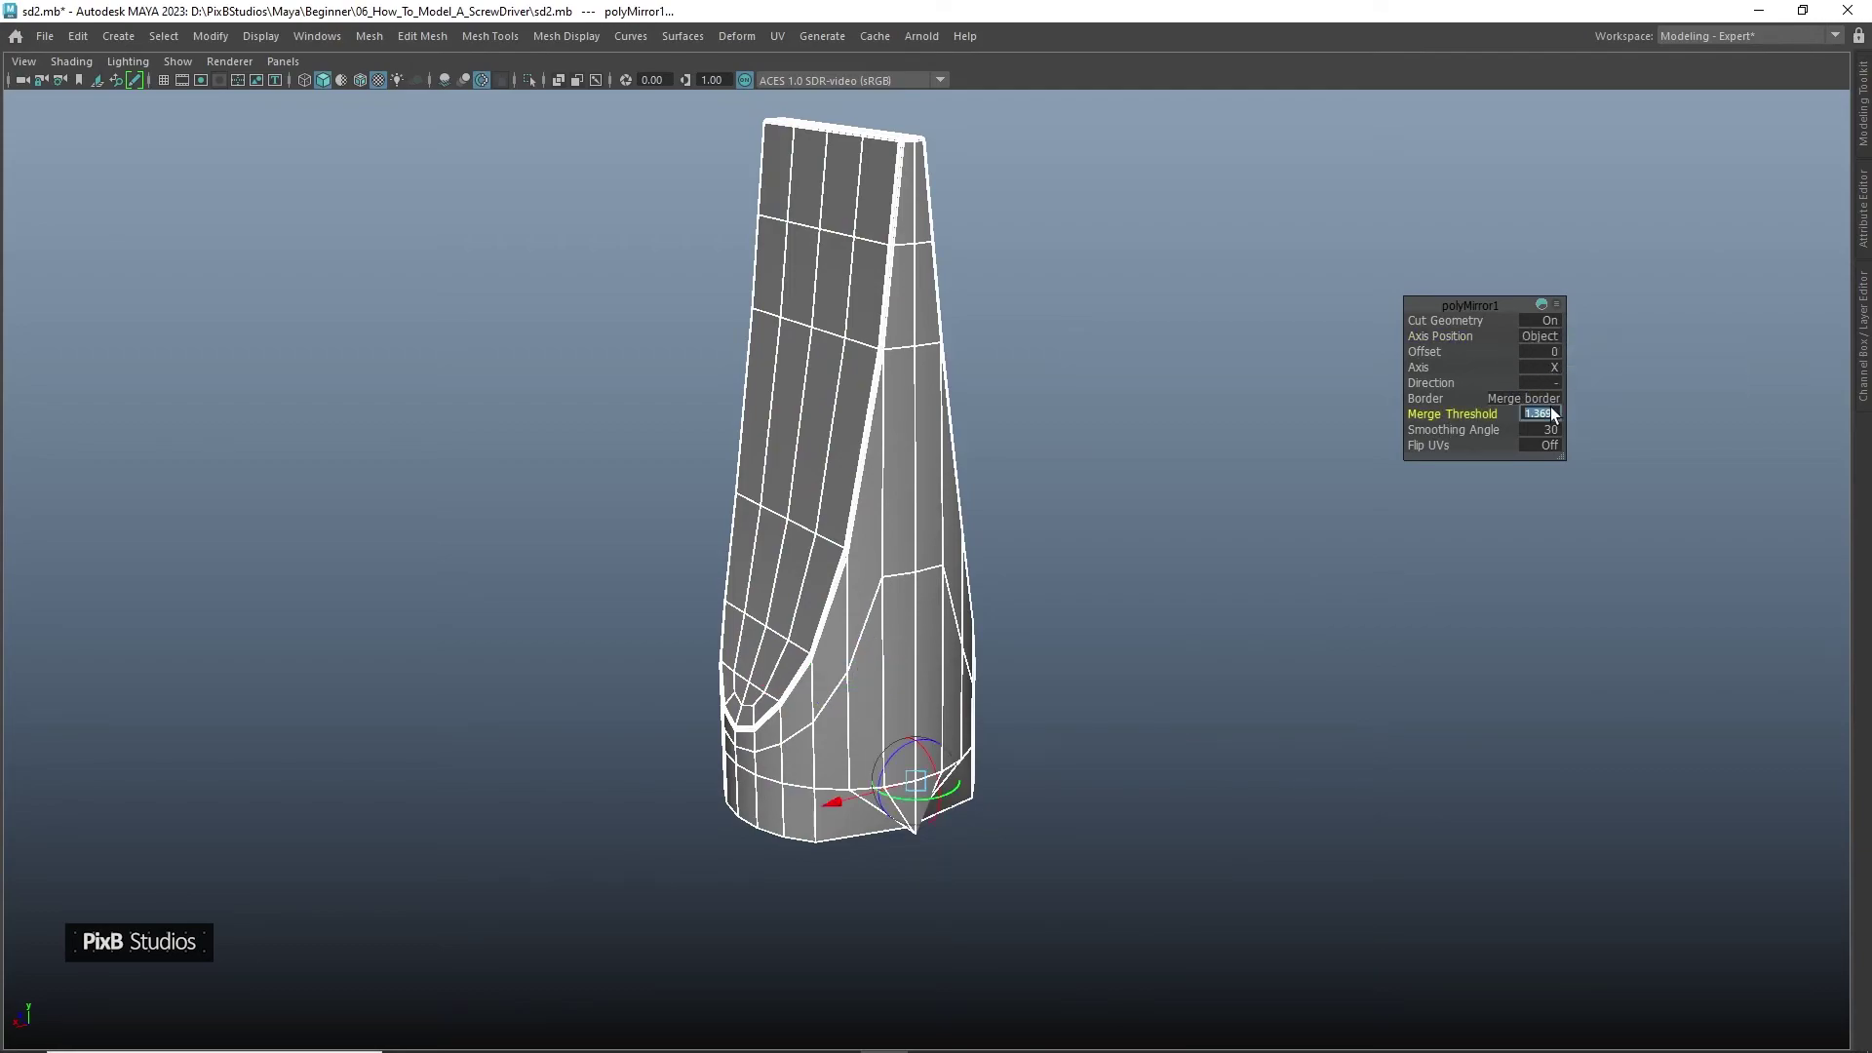
click(1550, 410)
text(0.01)
key(Return)
Examine the mirrored tip with smooth preview from several angles
click(926, 358)
key(q)
key(3)
alt+drag(1197, 231, 1156, 232)
key(F9)
alt+drag(901, 289, 1083, 293)
right_drag(963, 363, 1454, 164)
click(1369, 208)
alt+drag(1128, 272, 1055, 316)
click(929, 277)
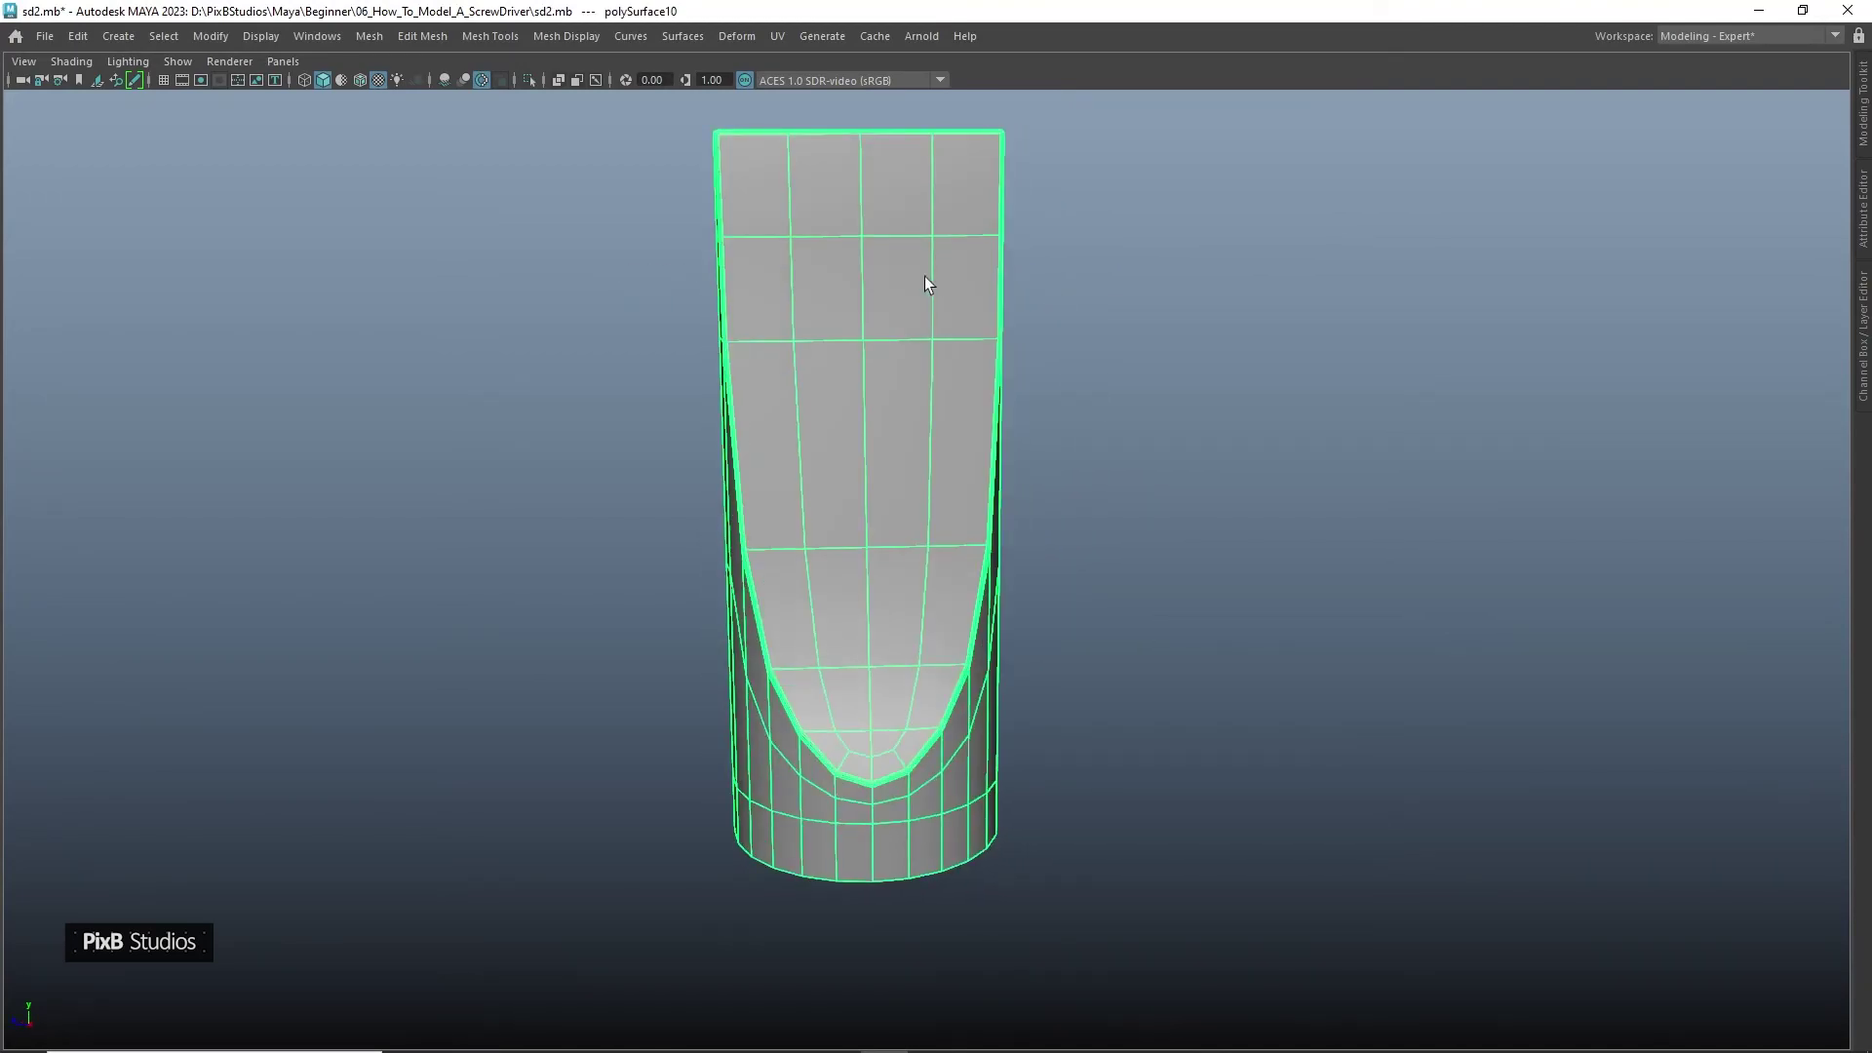
Extrude the tip's bottom border edge loop downward into a long straight shaft
scroll(704, 310, down, 6)
right_drag(875, 429, 875, 390)
double_click(891, 698)
scroll(891, 698, down, 6)
alt+middle_drag(915, 671, 911, 543)
alt+drag(794, 497, 946, 903)
key(ctrl+e)
key(w)
alt+middle_drag(946, 903, 892, 334)
Return the shaft to object mode and unhide the screwdriver handle
right_drag(851, 355, 1227, 185)
alt+middle_drag(1001, 265, 999, 431)
key(ctrl+shift+h)
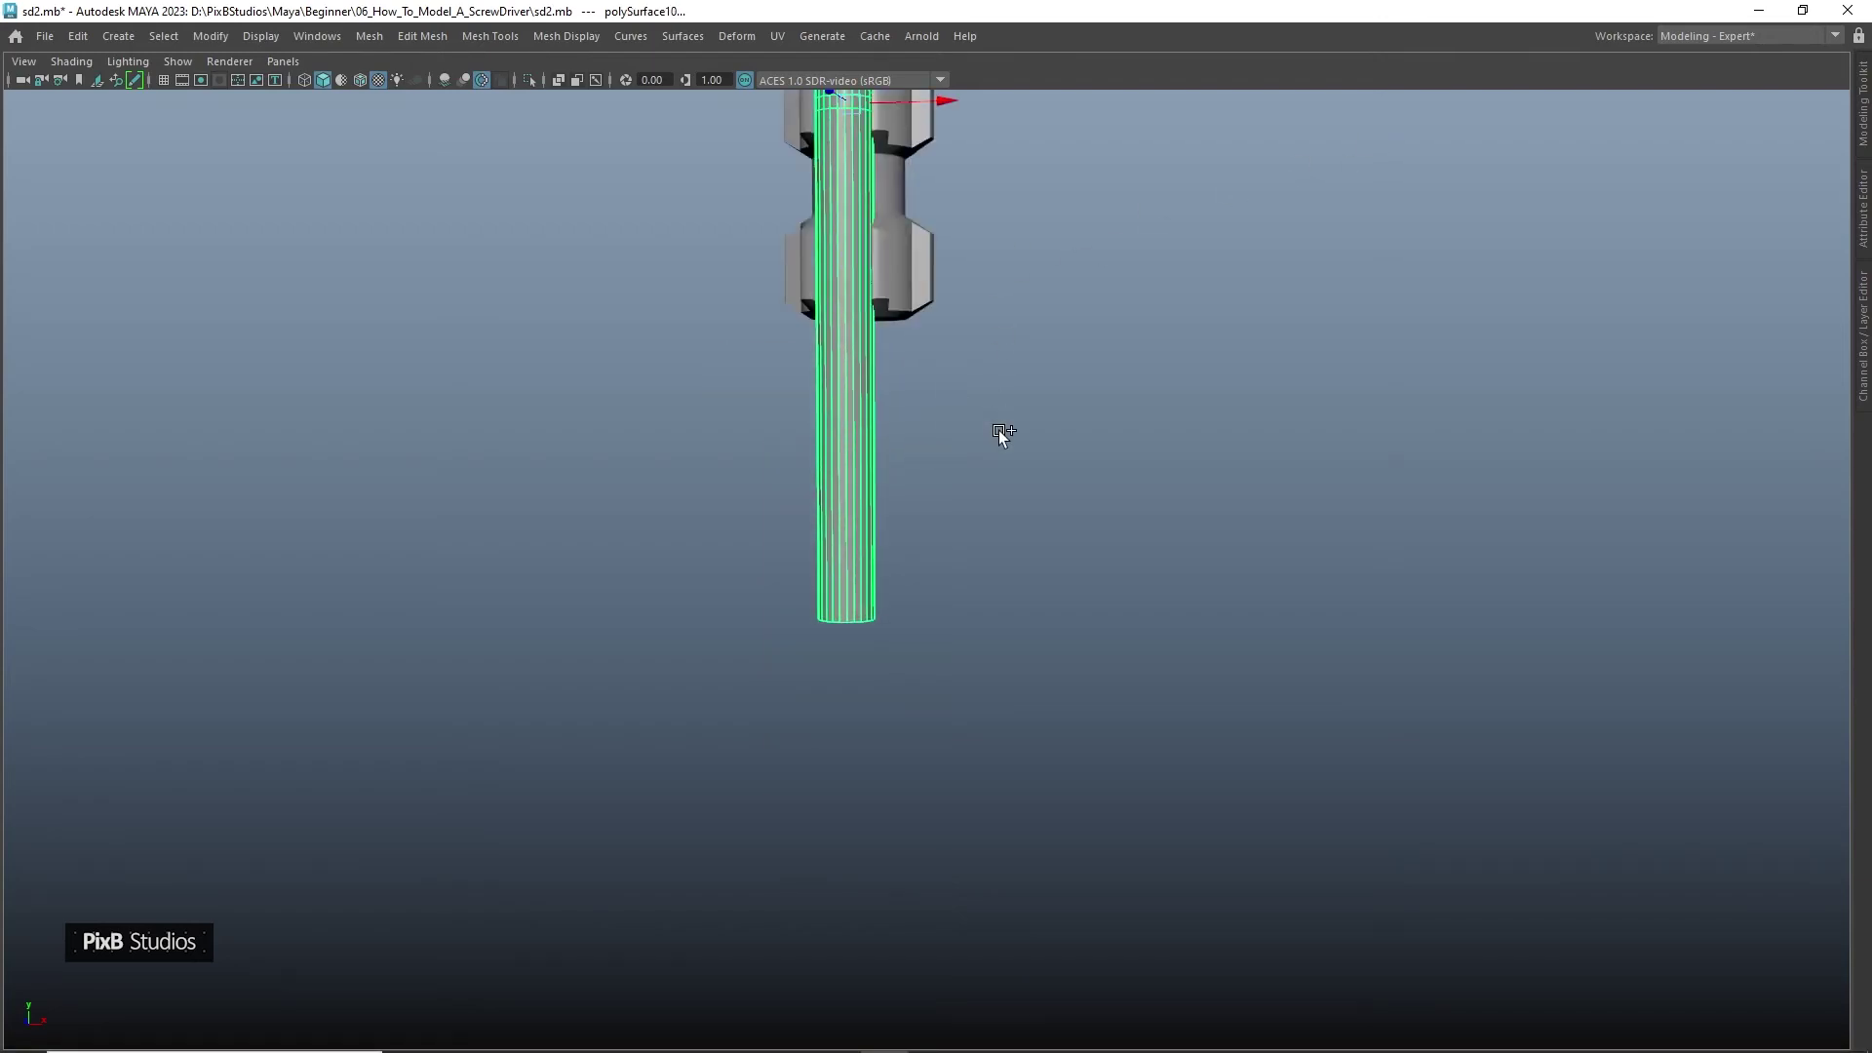
key(space)
mouse_move(999, 400)
alt+mouse_down()
mouse_move(989, 367)
mouse_move(979, 406)
alt+mouse_up()
alt+right_drag(979, 406, 834, 145)
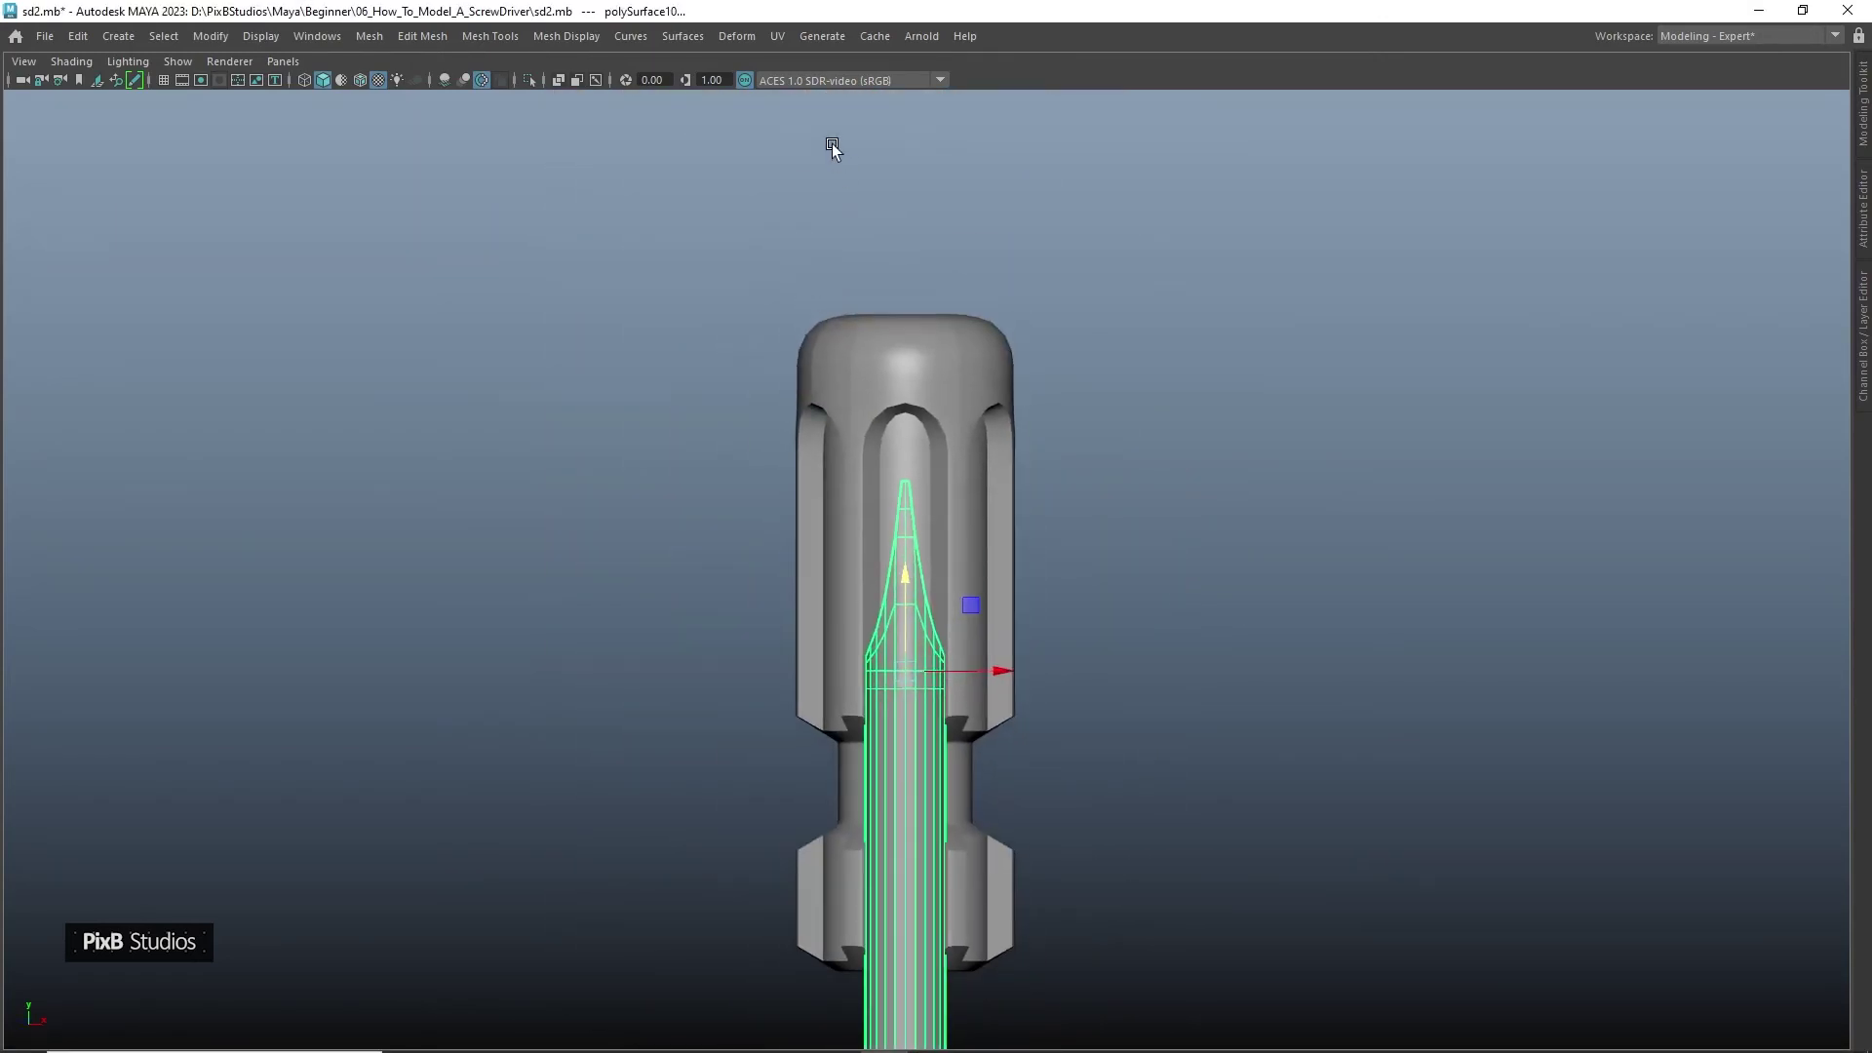
alt+middle_drag(931, 687, 885, 315)
alt+right_drag(951, 429, 928, 406)
Flip the shaft vertically by setting its Scale Y to -1
key(e)
key(r)
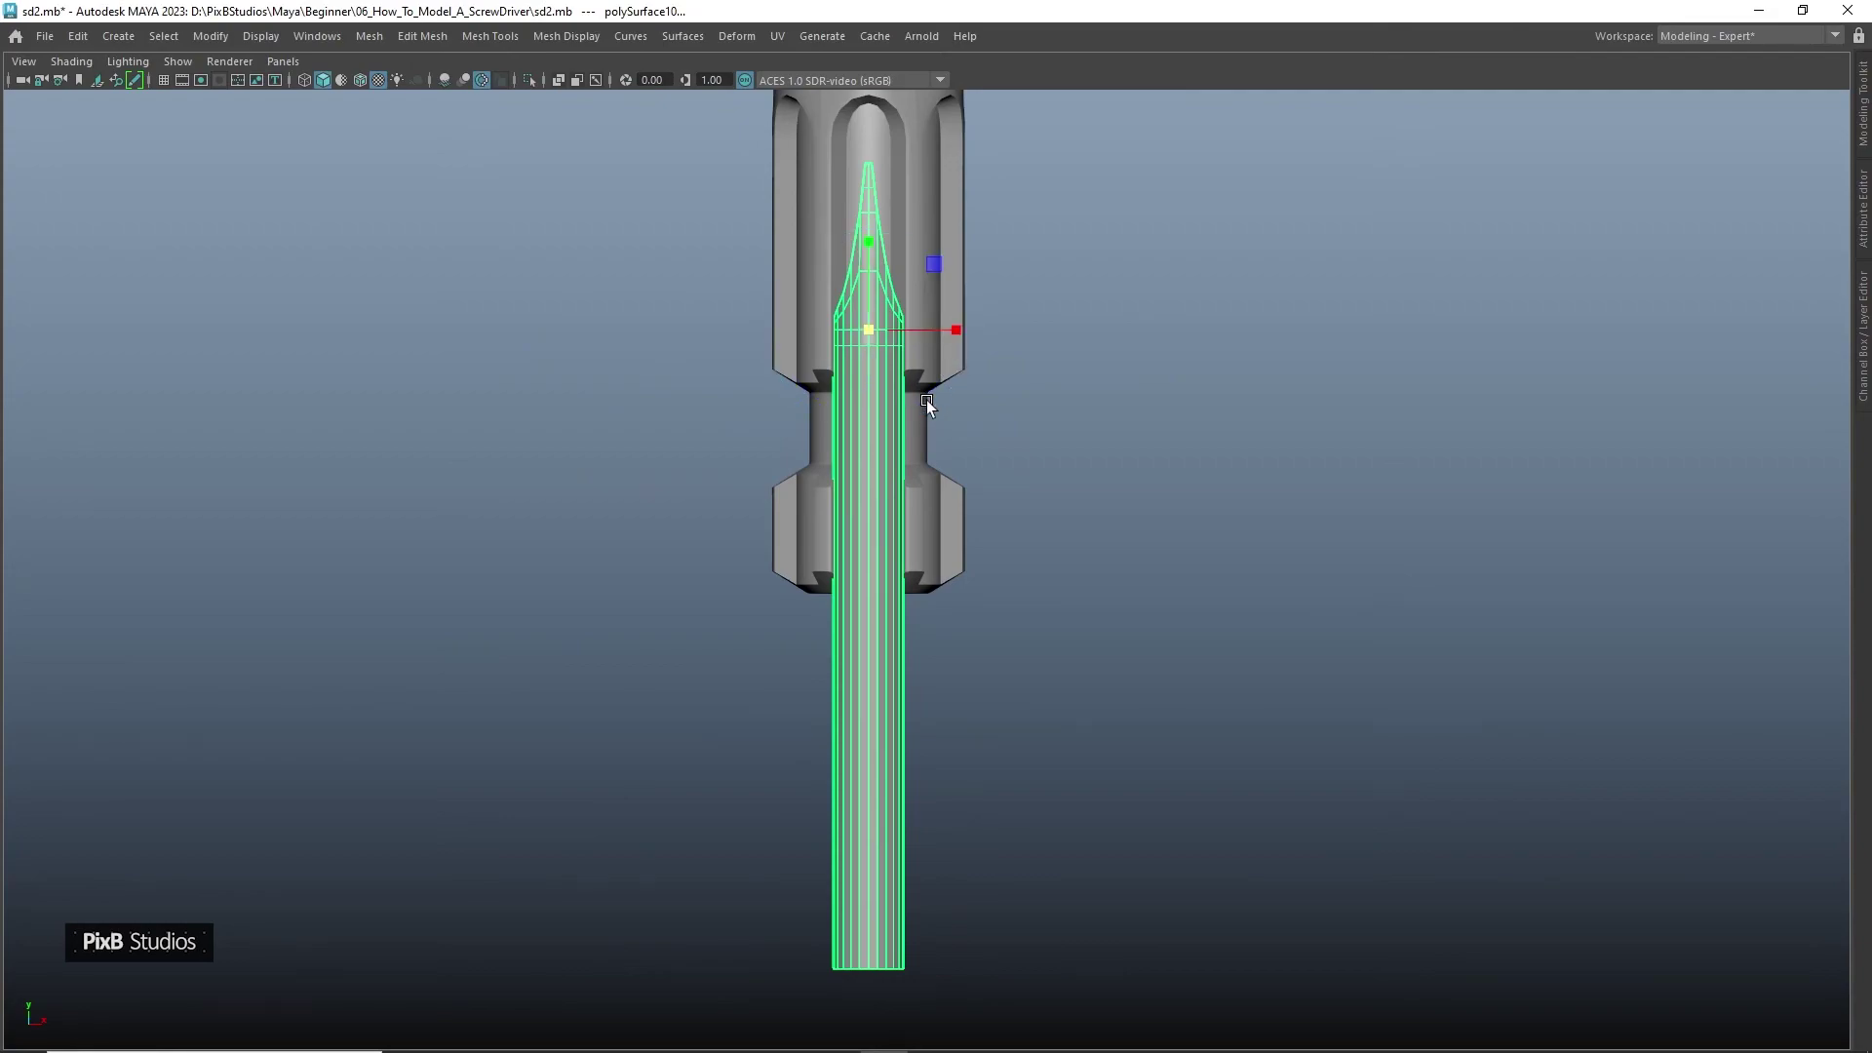
key(ctrl+a)
text(-)
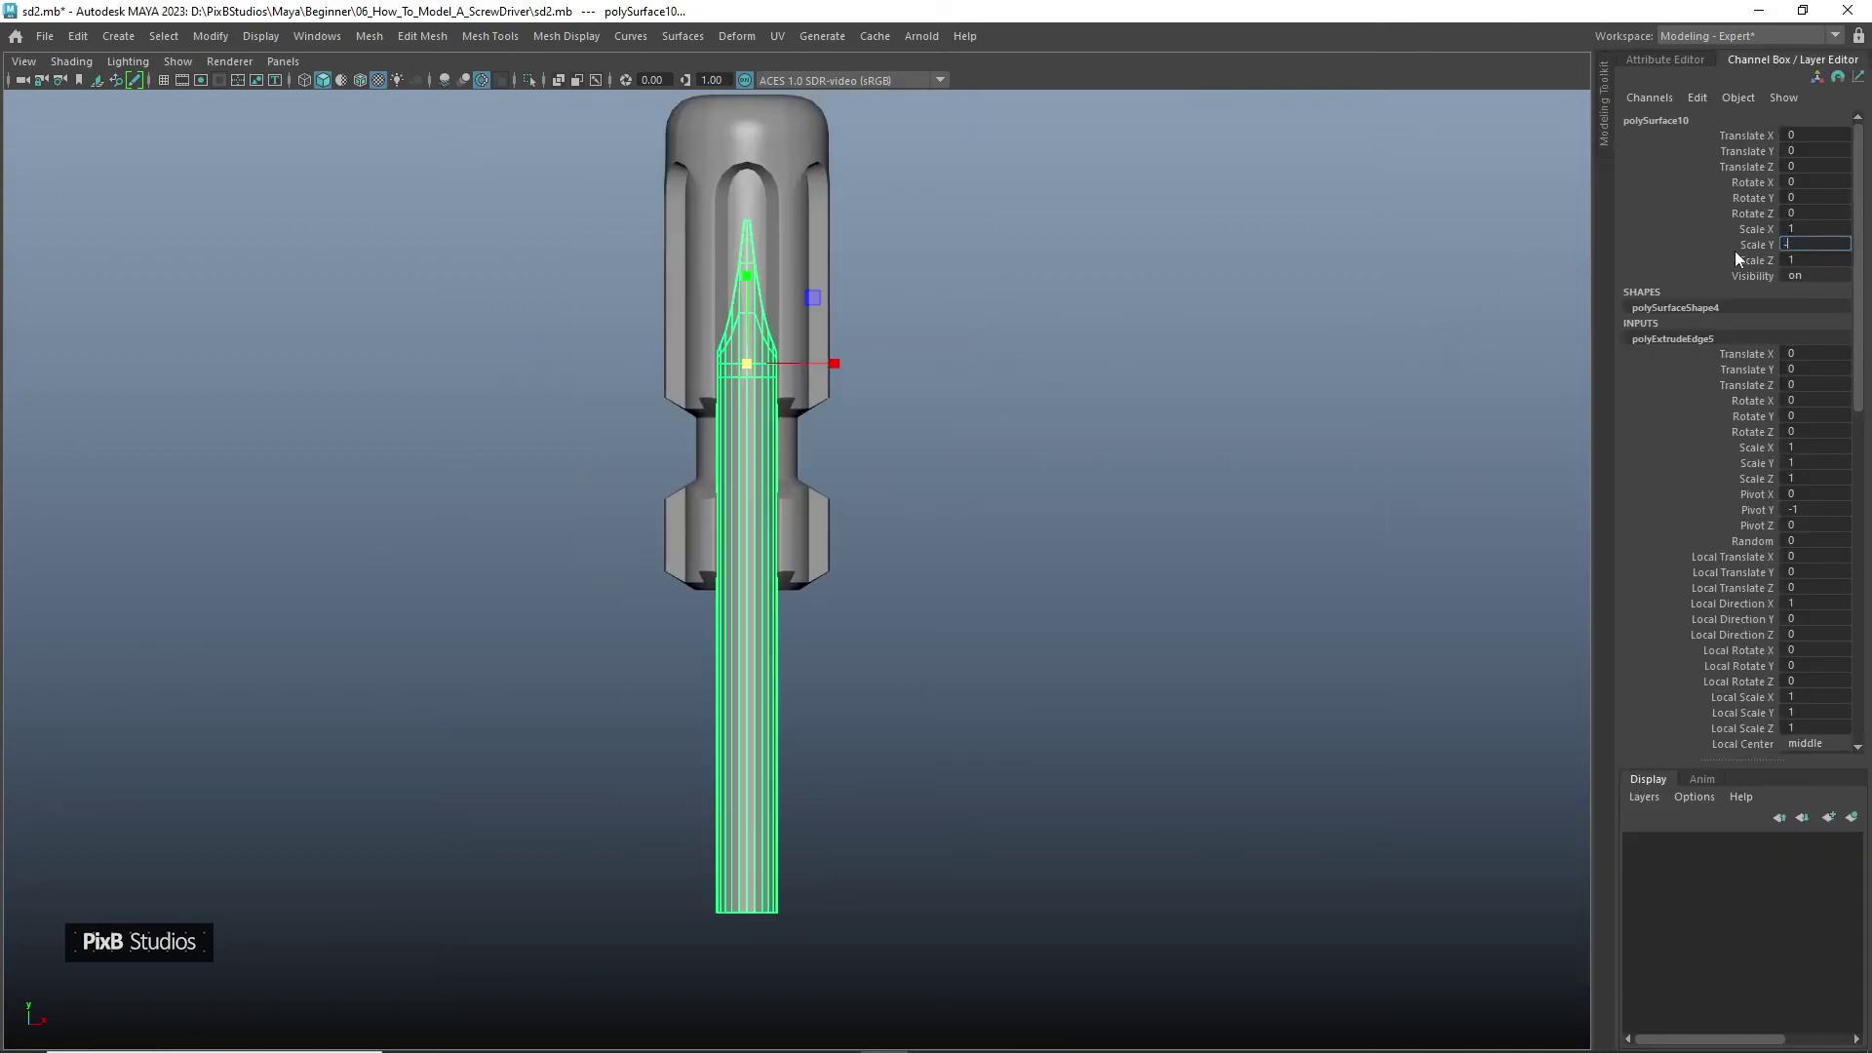
text(1)
key(Return)
Move the shaft down below the handle, center its pivot and scale it uniformly to about 0.711
alt+right_drag(704, 564, 694, 468)
alt+middle_drag(694, 468, 703, 461)
alt+right_drag(703, 461, 698, 375)
key(w)
drag(771, 324, 790, 890)
alt+middle_drag(814, 819, 822, 674)
key(d)
ctrl+shift+right_drag(939, 547, 936, 602)
key(r)
drag(775, 670, 766, 577)
Show the wireframe overlay and snap the shaft into line with the centre of the handle's end face
key(space)
drag(806, 563, 685, 288)
alt+right_drag(685, 289, 847, 612)
alt+middle_drag(846, 612, 875, 540)
click(360, 80)
alt+right_drag(596, 497, 738, 634)
alt+middle_drag(738, 634, 829, 410)
key(w)
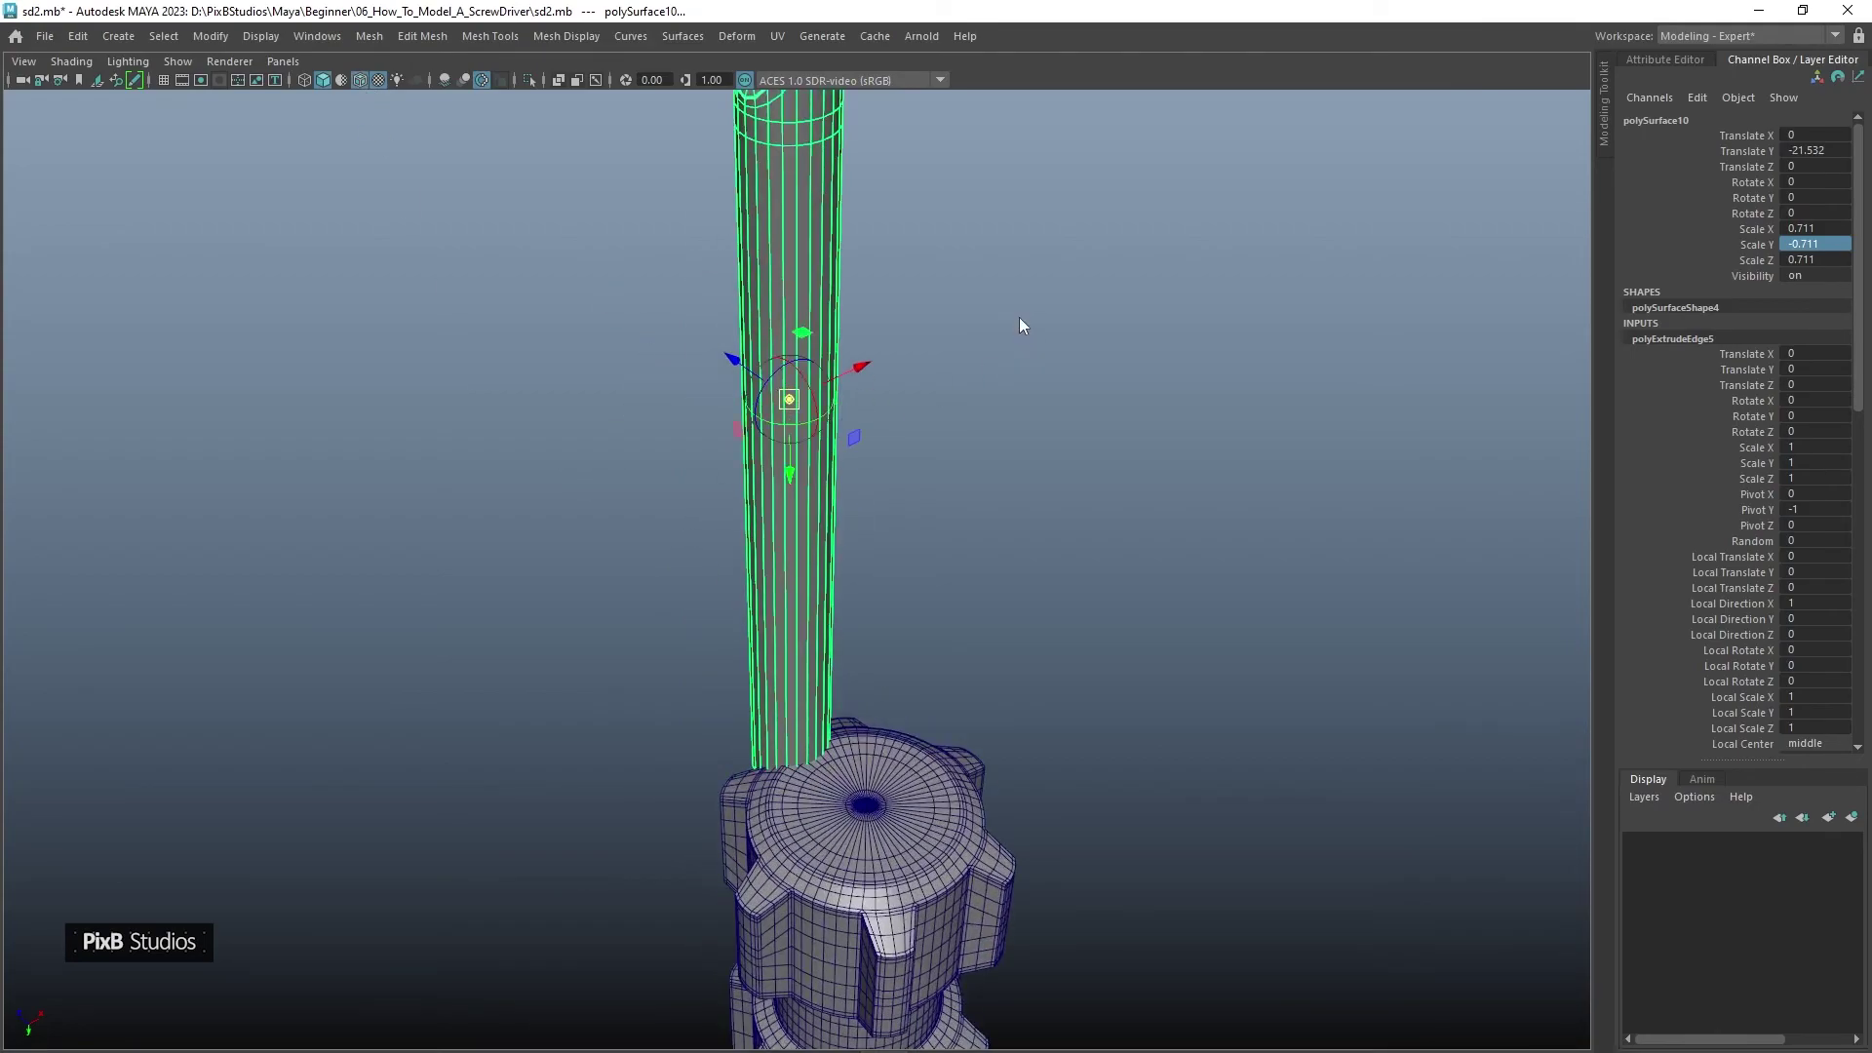
middle_drag(874, 817, 868, 336)
key(space)
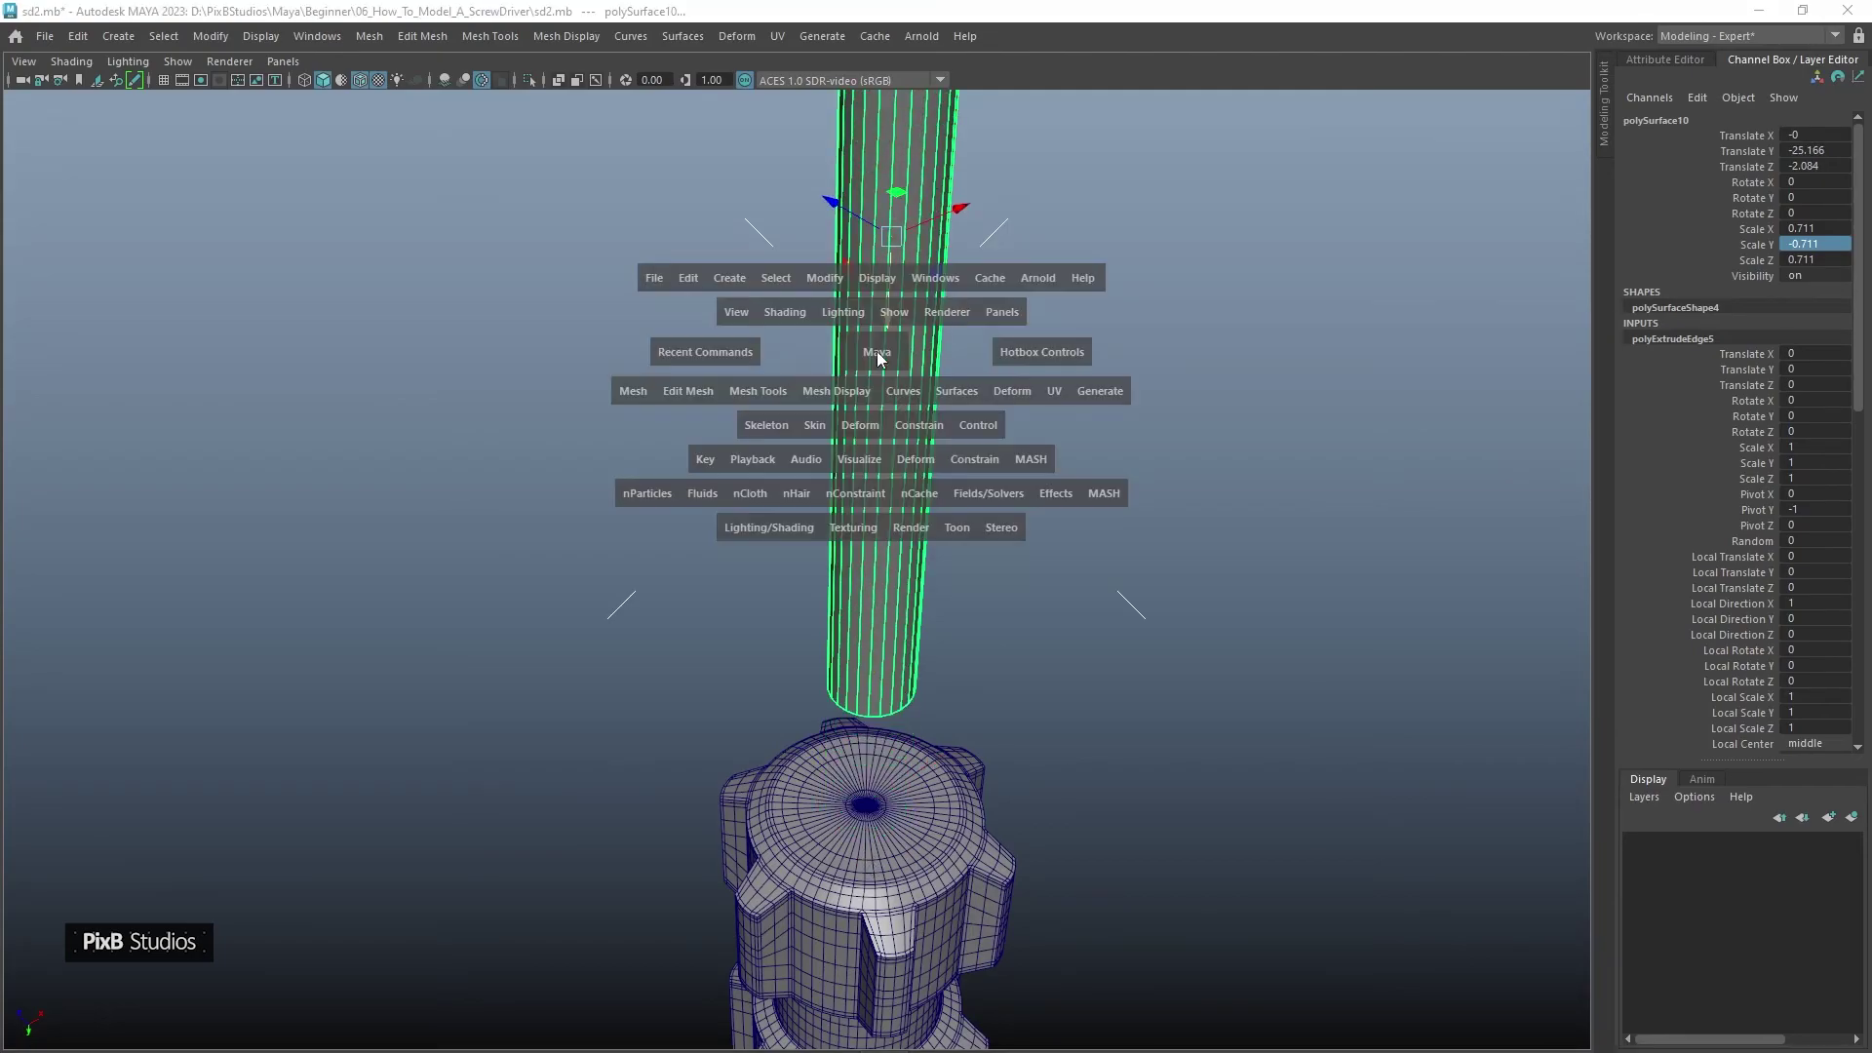
Move the shaft to about -21.818 in Translate Y and scale it uniformly to about 0.547
drag(878, 355, 878, 378)
drag(790, 601, 759, 530)
drag(778, 608, 739, 601)
scroll(778, 483, down, 1)
alt+middle_drag(776, 477, 788, 500)
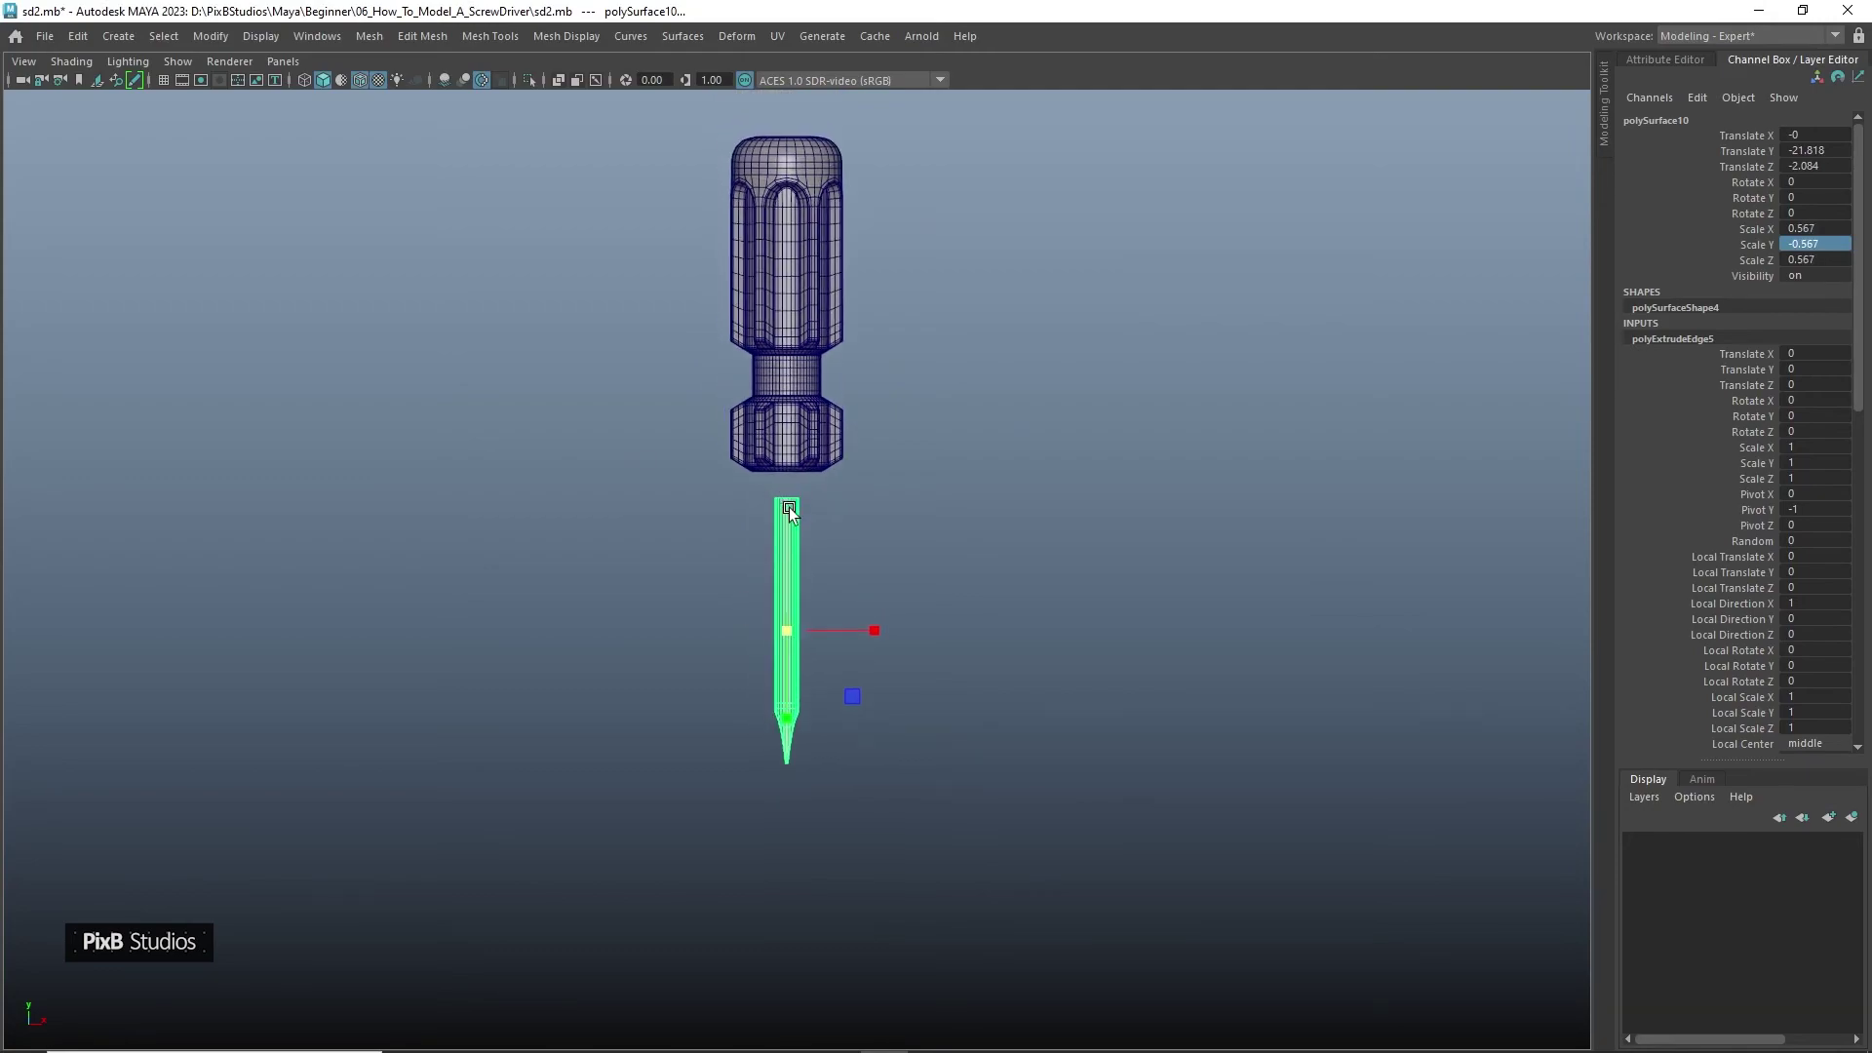
drag(782, 622, 777, 620)
Lengthen the shaft by moving its upper end vertices up into the handle and its tip vertices down
key(w)
key(F9)
drag(543, 389, 939, 536)
drag(792, 452, 785, 426)
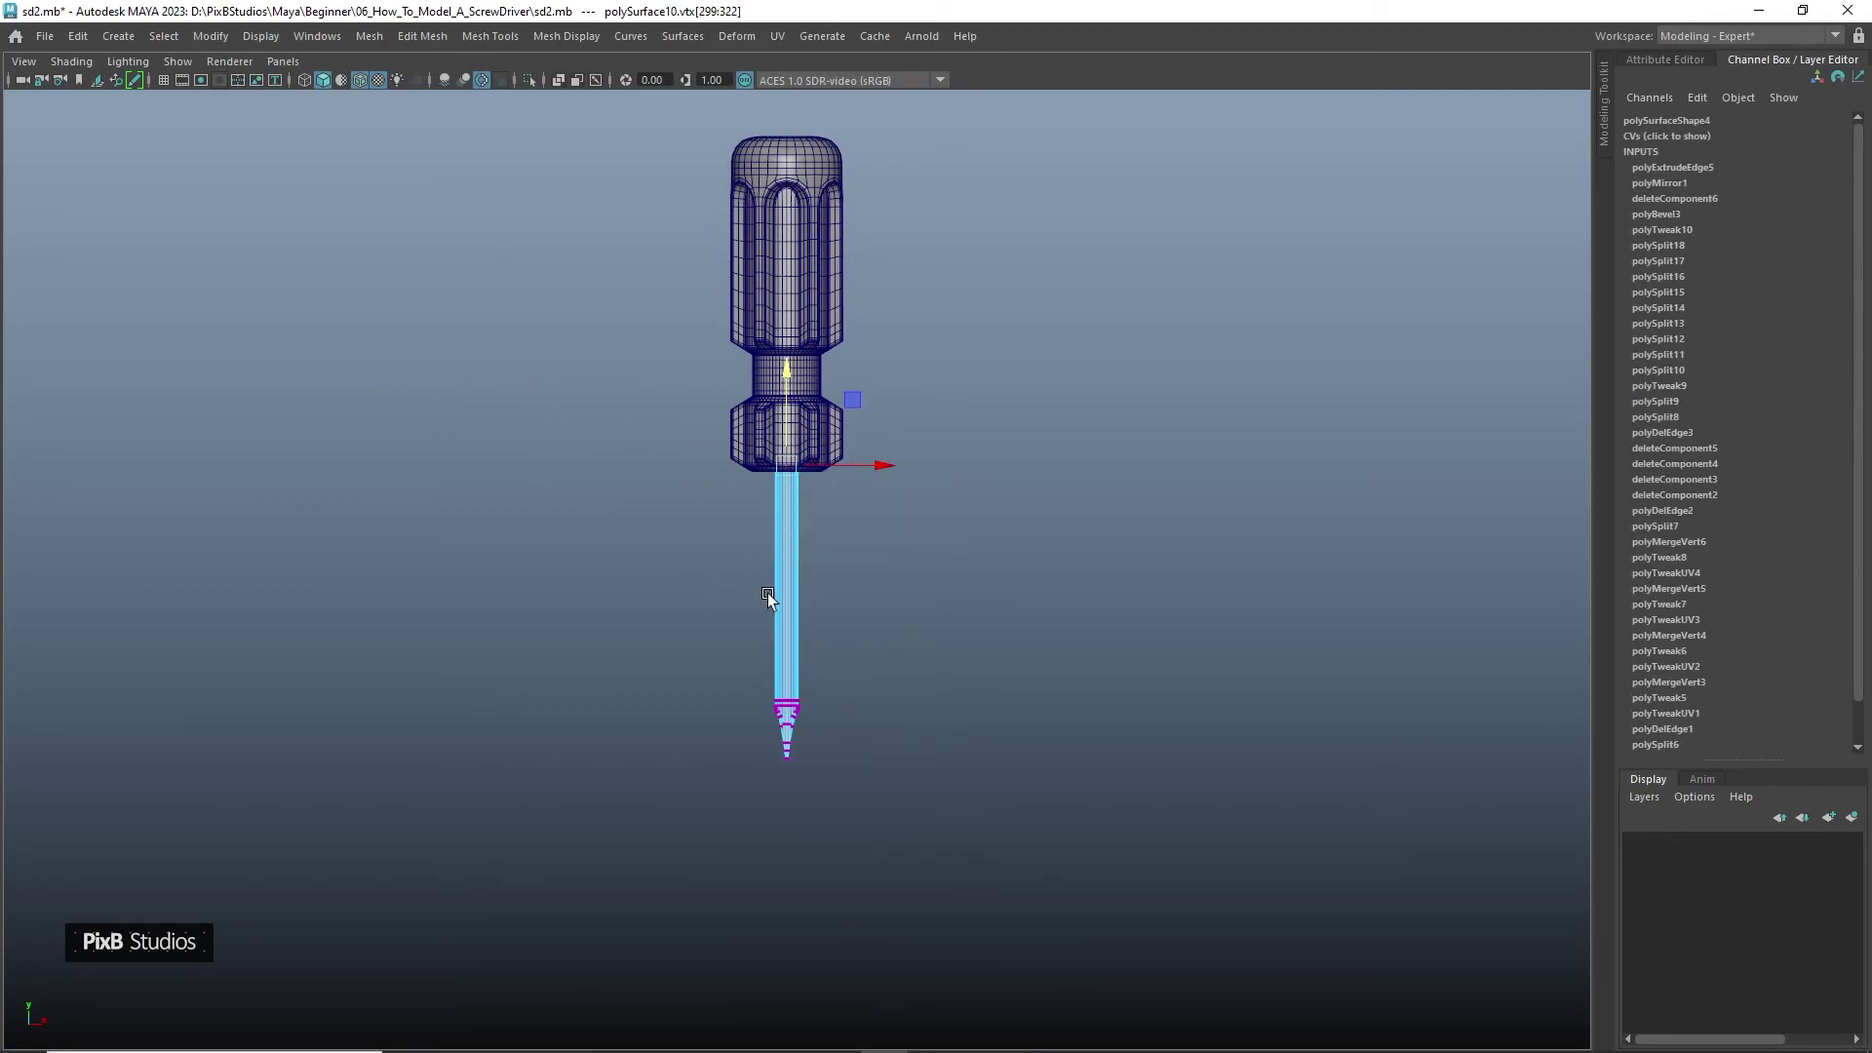
drag(767, 593, 890, 806)
mouse_move(787, 652)
mouse_down()
mouse_move(788, 700)
mouse_move(783, 680)
mouse_up()
Rotate the shaft -90 degrees about Y and delete its construction history
right_drag(785, 674, 1345, 296)
key(e)
drag(857, 635, 736, 630)
right_drag(769, 485, 1185, 196)
key(alt+shift+d)
Insert a series of horizontal edge loops along the shaft's length with Multi-Cut
key(space)
drag(1037, 398, 1073, 177)
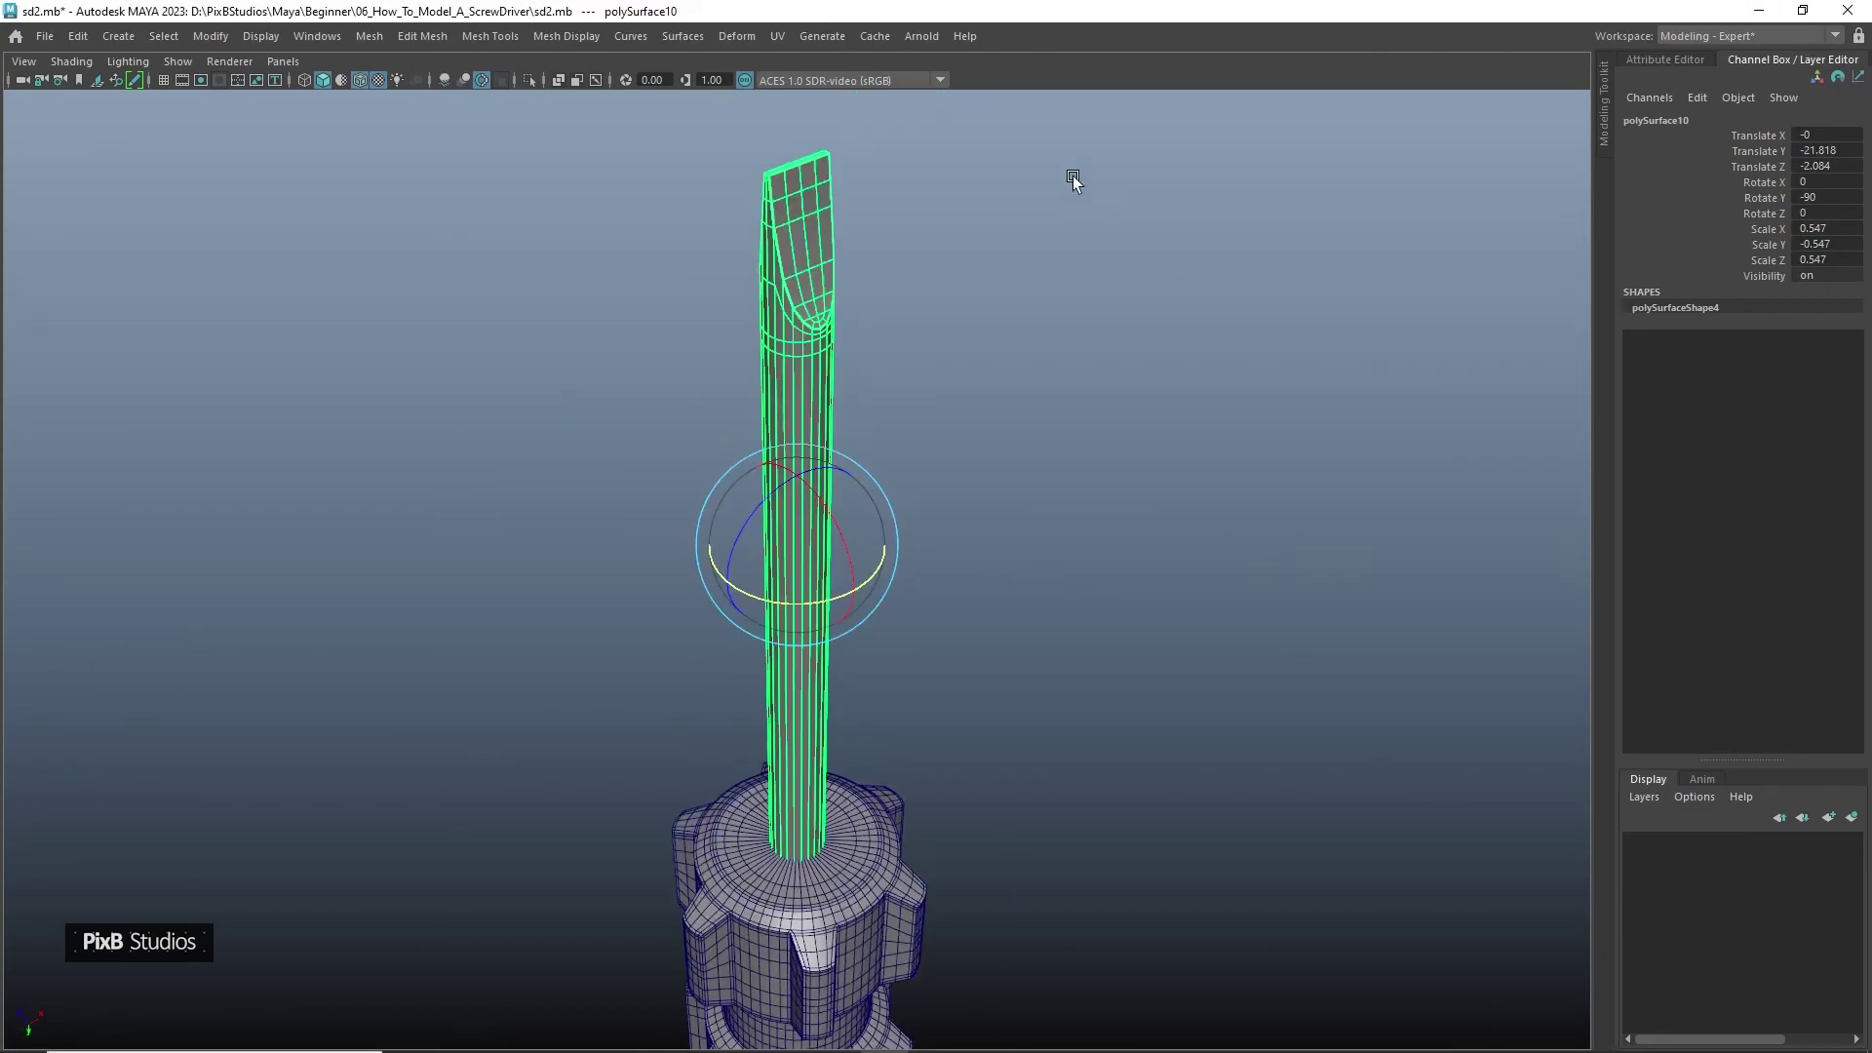
alt+drag(1150, 301, 1068, 253)
click(968, 308)
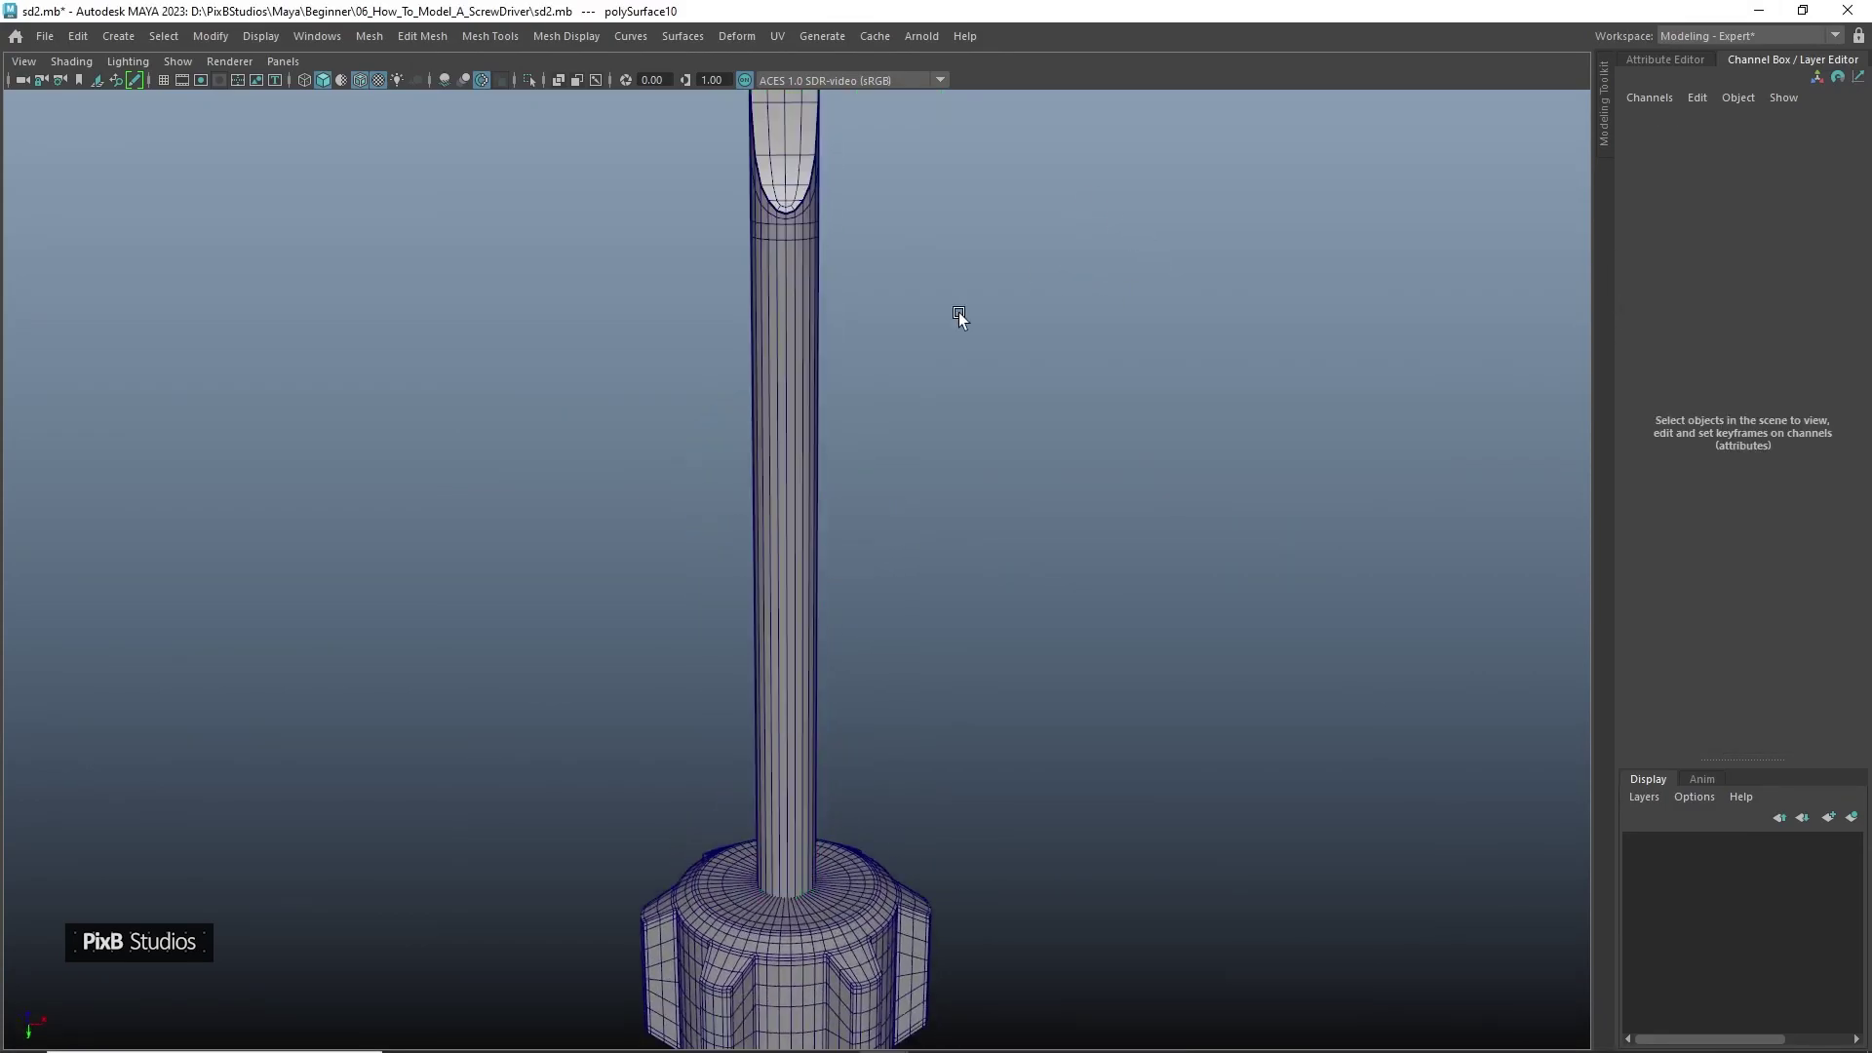
click(805, 347)
key(ctrl+shift+x)
ctrl+middle_click(805, 314)
ctrl+middle_click(801, 297)
ctrl+middle_click(796, 281)
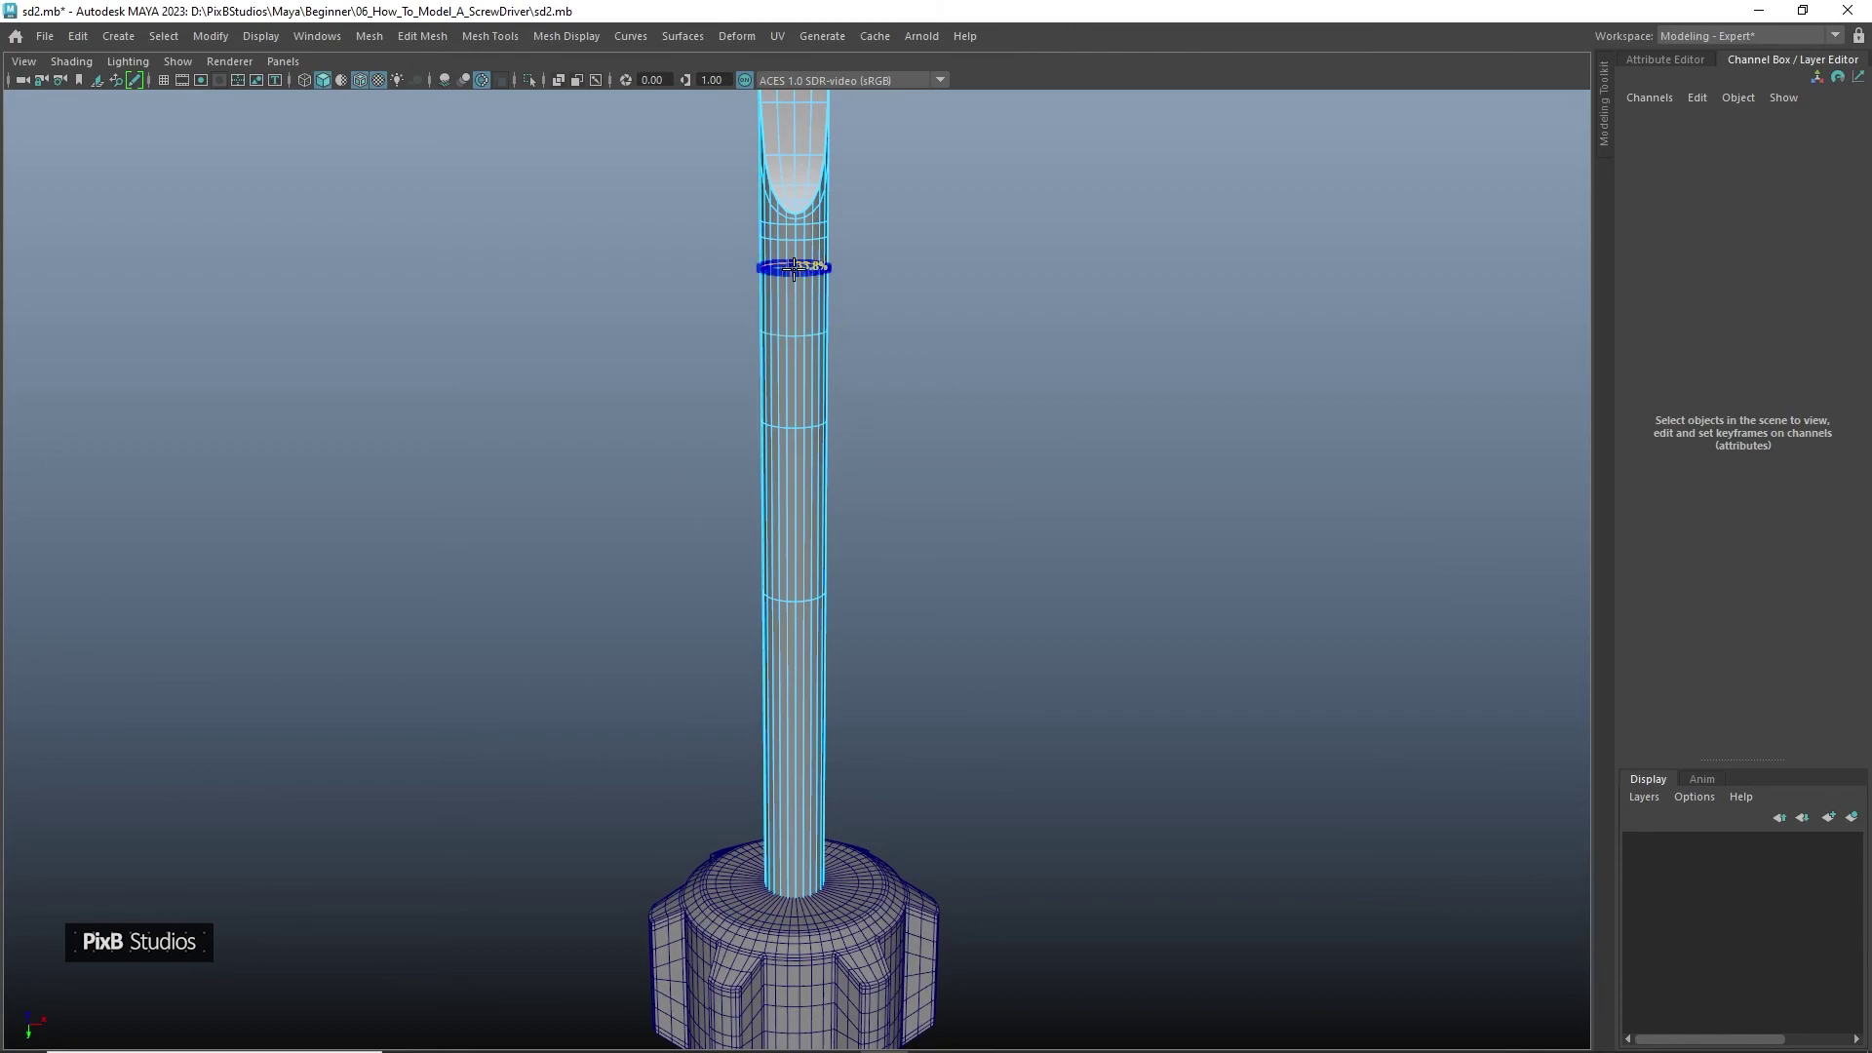
ctrl+middle_click(788, 694)
ctrl+middle_click(789, 809)
drag(769, 568, 794, 744)
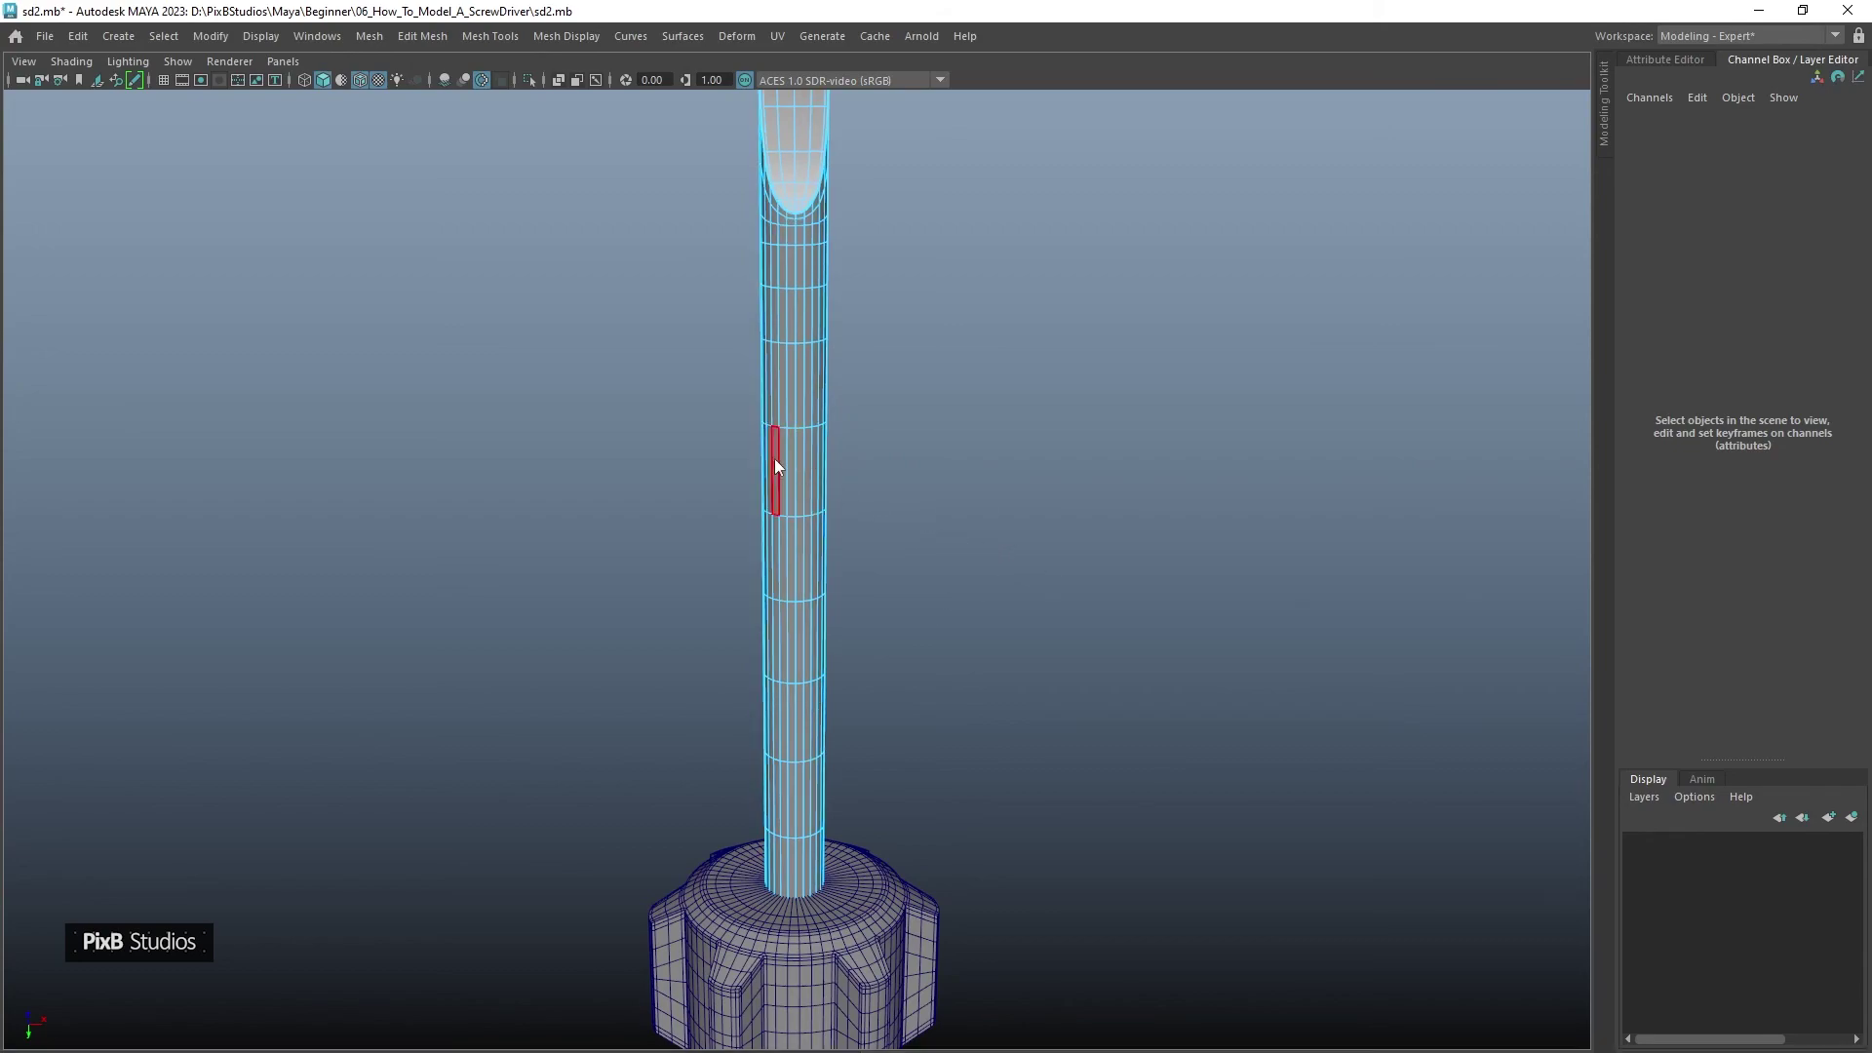
click(1153, 296)
Hide the channel settings and turn off the wireframe overlay
alt+drag(847, 292, 1065, 426)
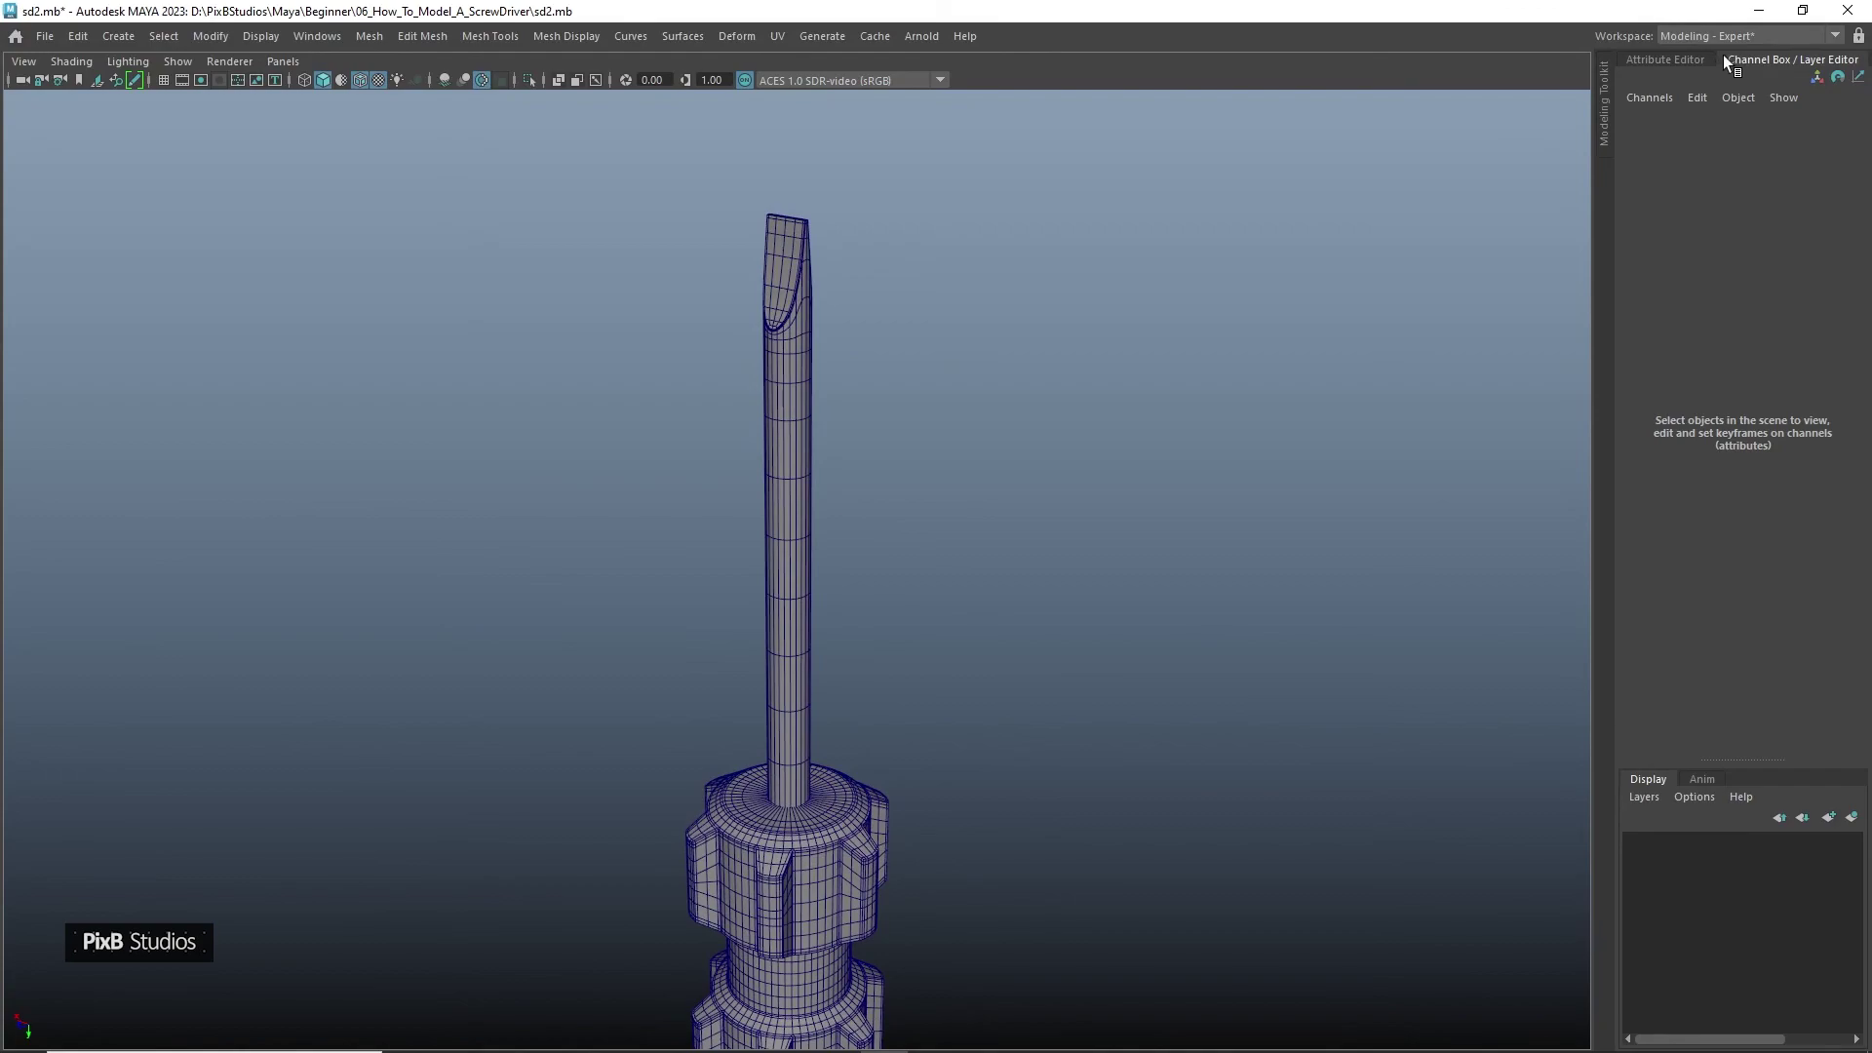
click(1724, 60)
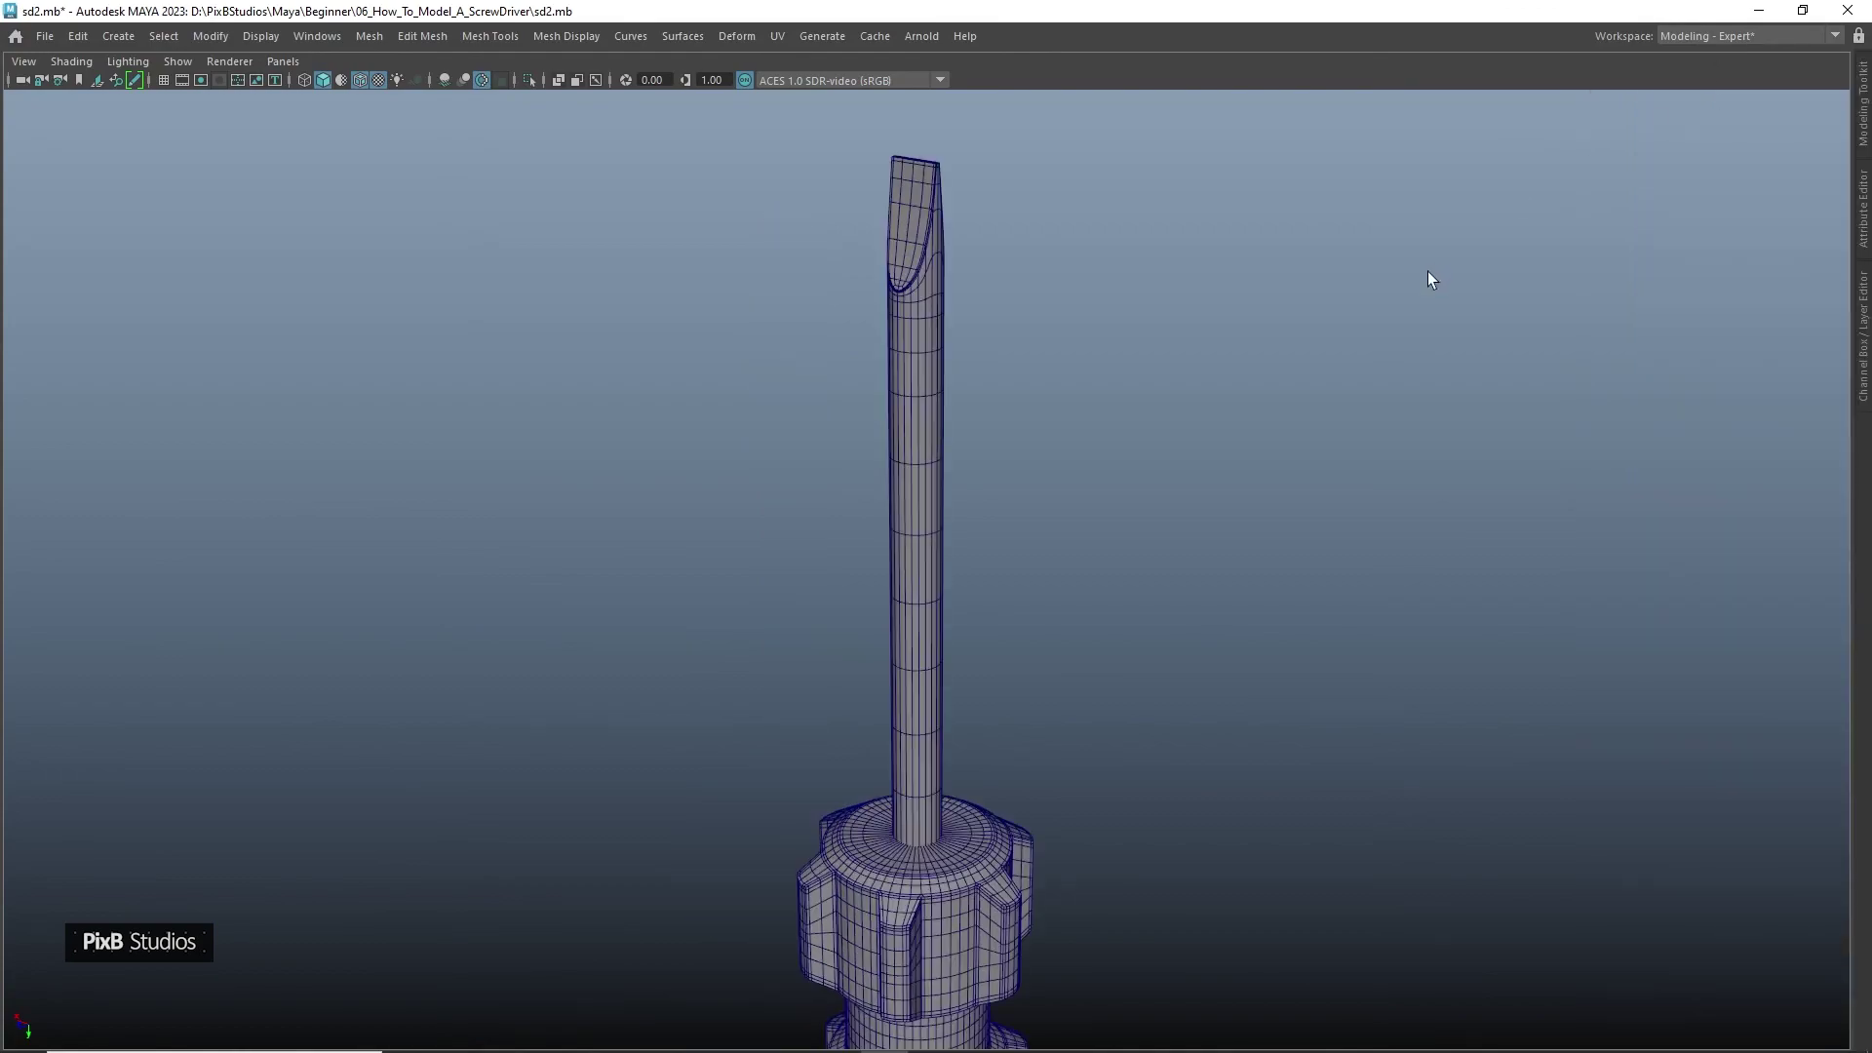
click(360, 80)
Extrude the central faces of the handle's end, sized to the shaft, and push them inward to form a recess
mouse_move(634, 673)
alt+mouse_down()
mouse_move(631, 526)
mouse_move(669, 525)
mouse_move(799, 597)
mouse_move(1003, 844)
alt+mouse_up()
alt+right_drag(1003, 844, 1123, 583)
click(1111, 657)
key(ctrl+1)
click(1032, 526)
key(ctrl+F11)
click(528, 79)
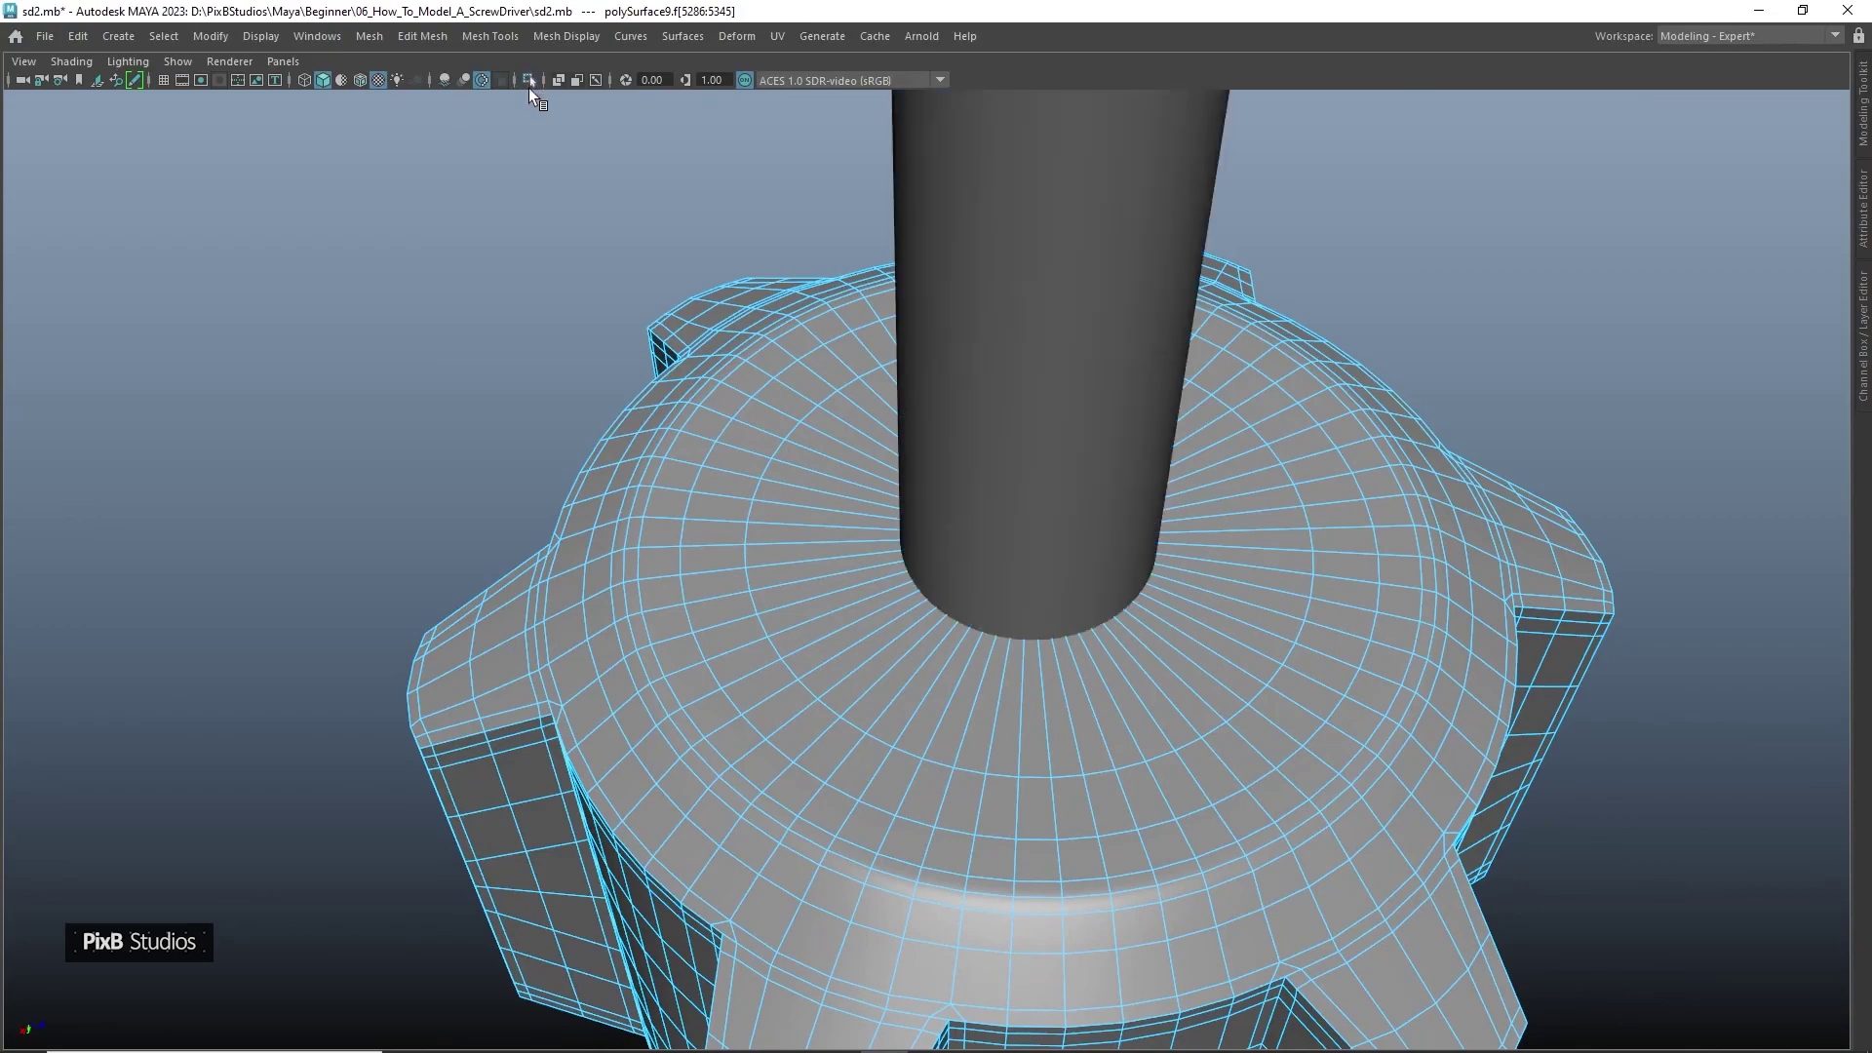
key(w)
click(1009, 534)
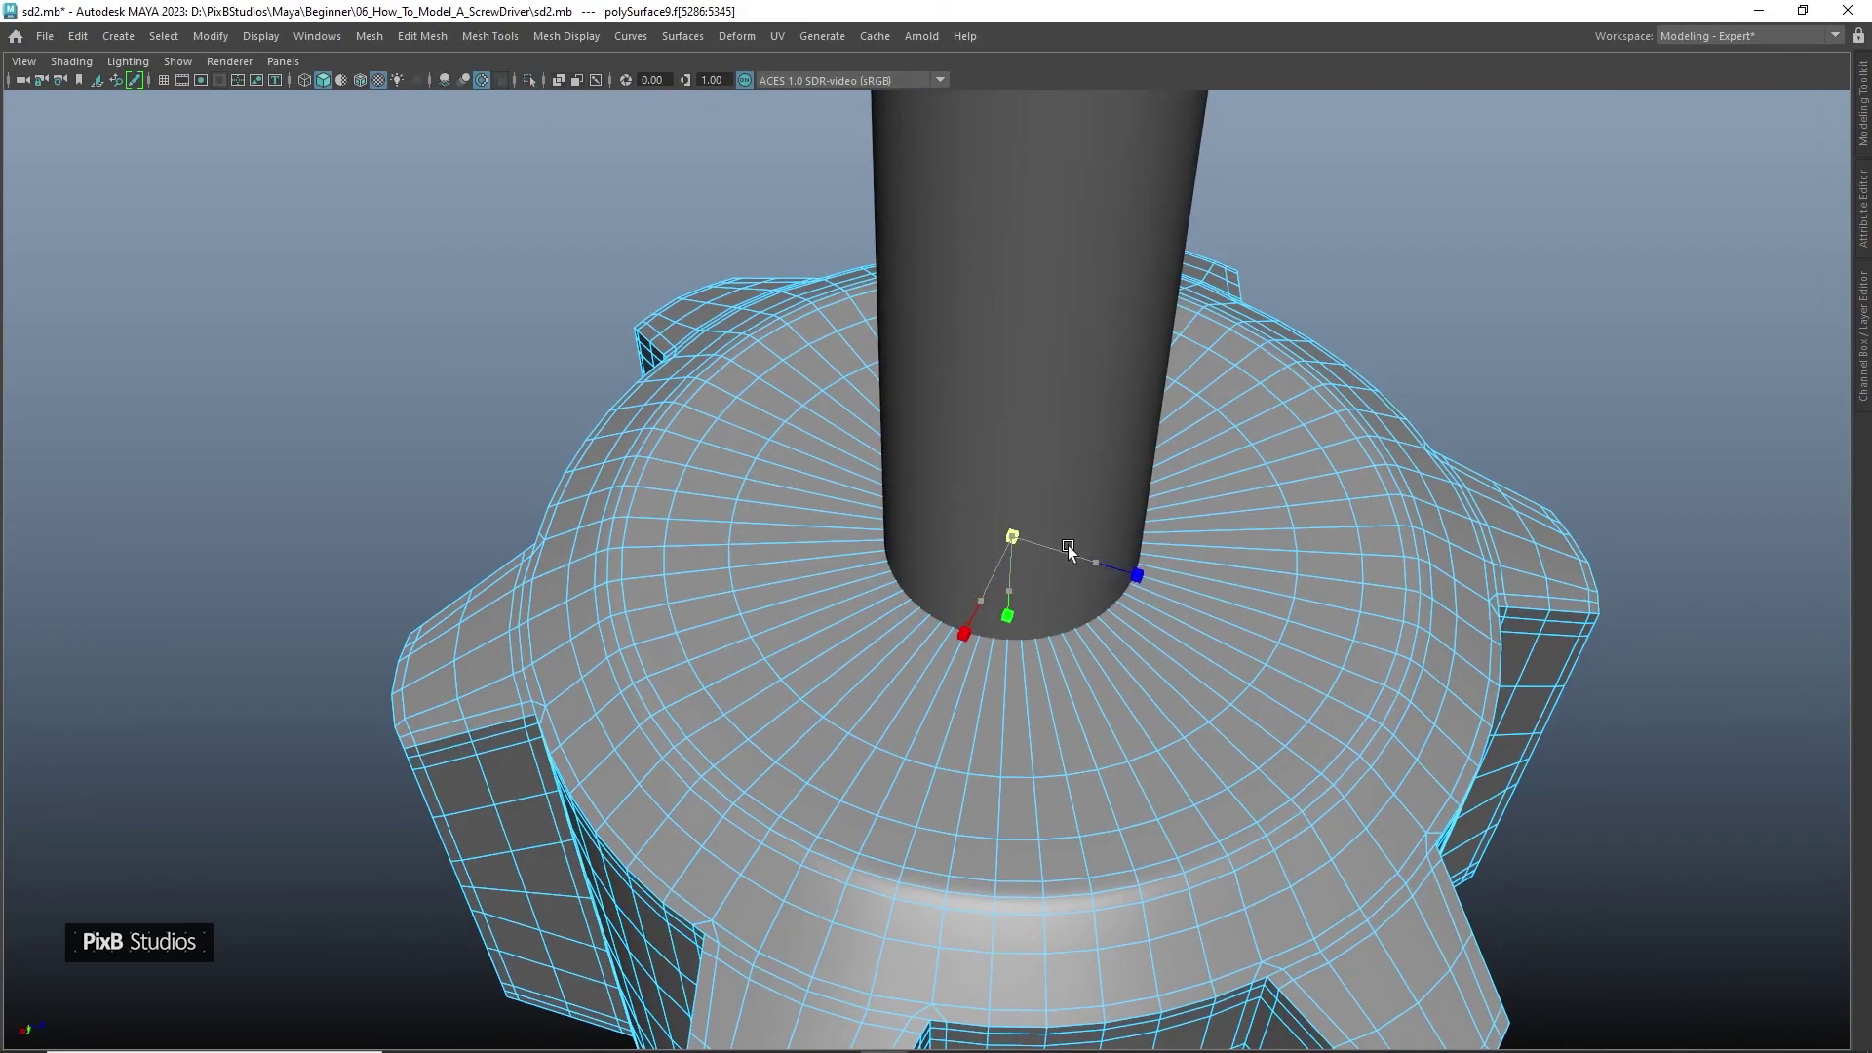
key(ctrl+e)
drag(1011, 535, 1014, 630)
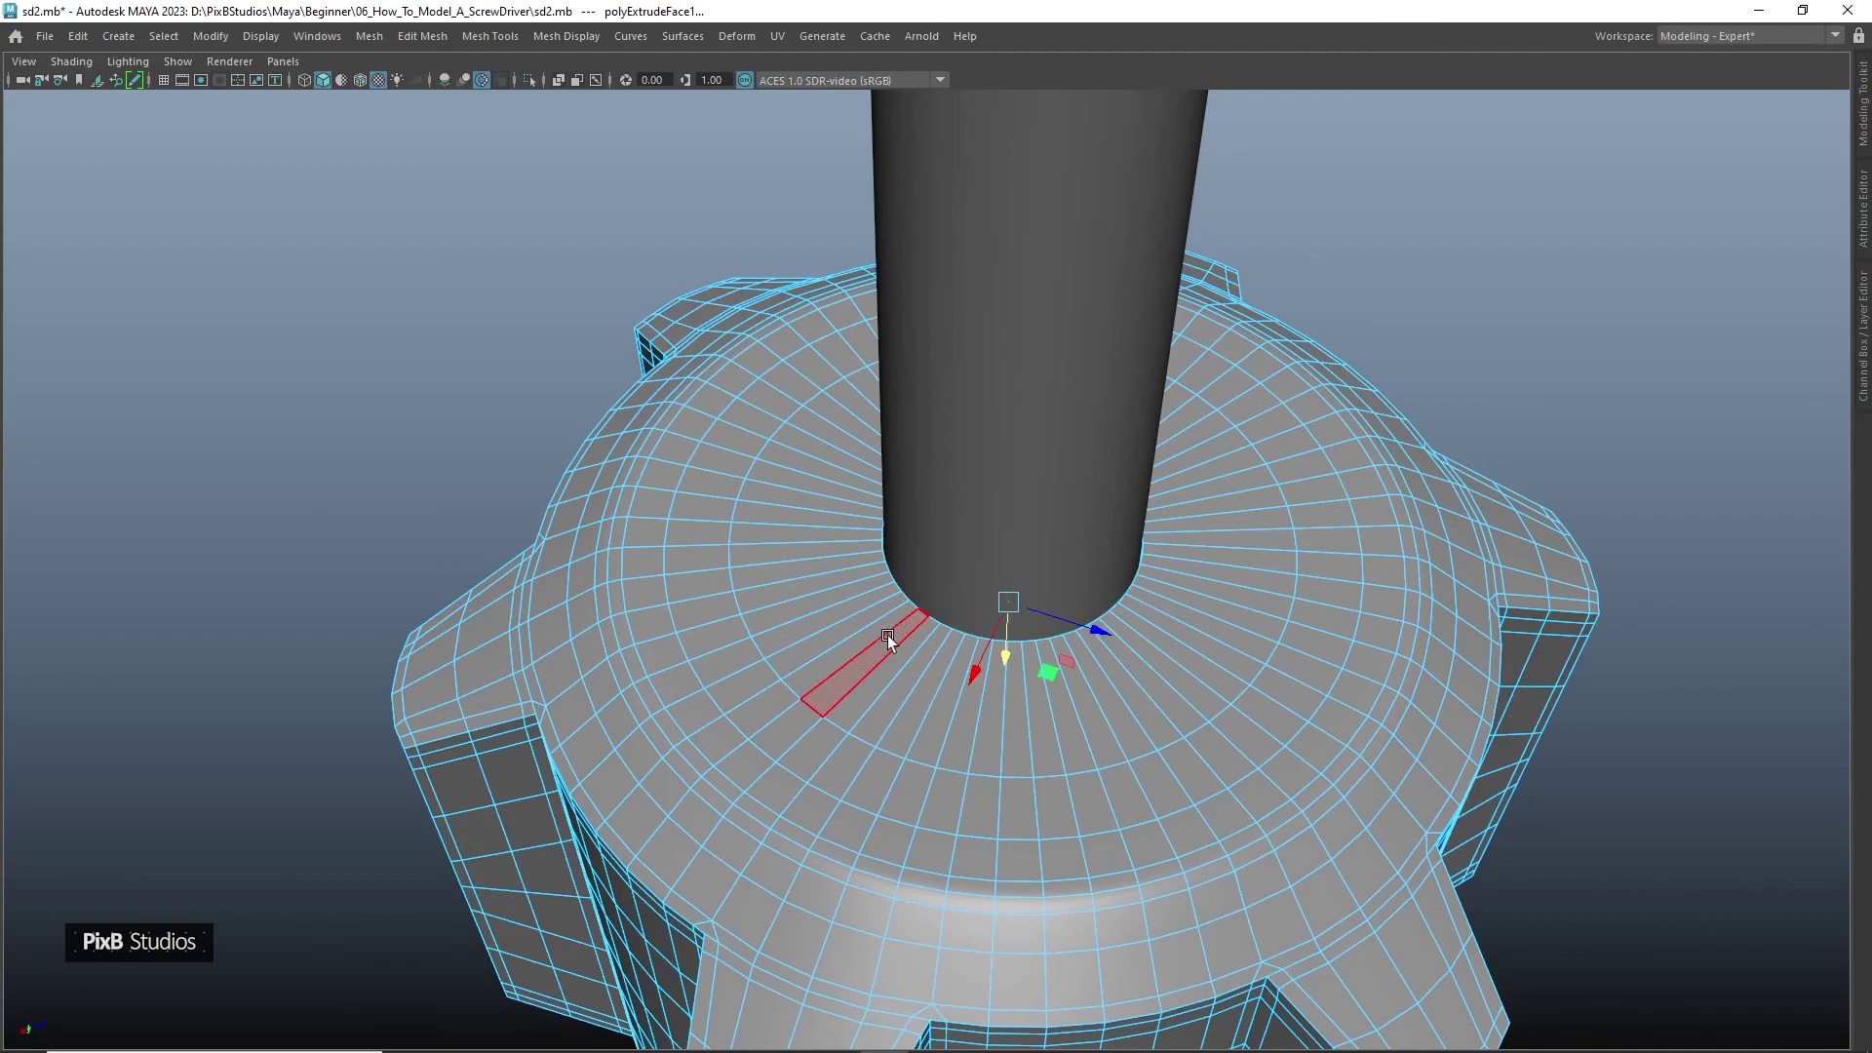
Bevel the edge loop around the shaft recess with fraction 0.5 and 1 segment
key(shift+period)
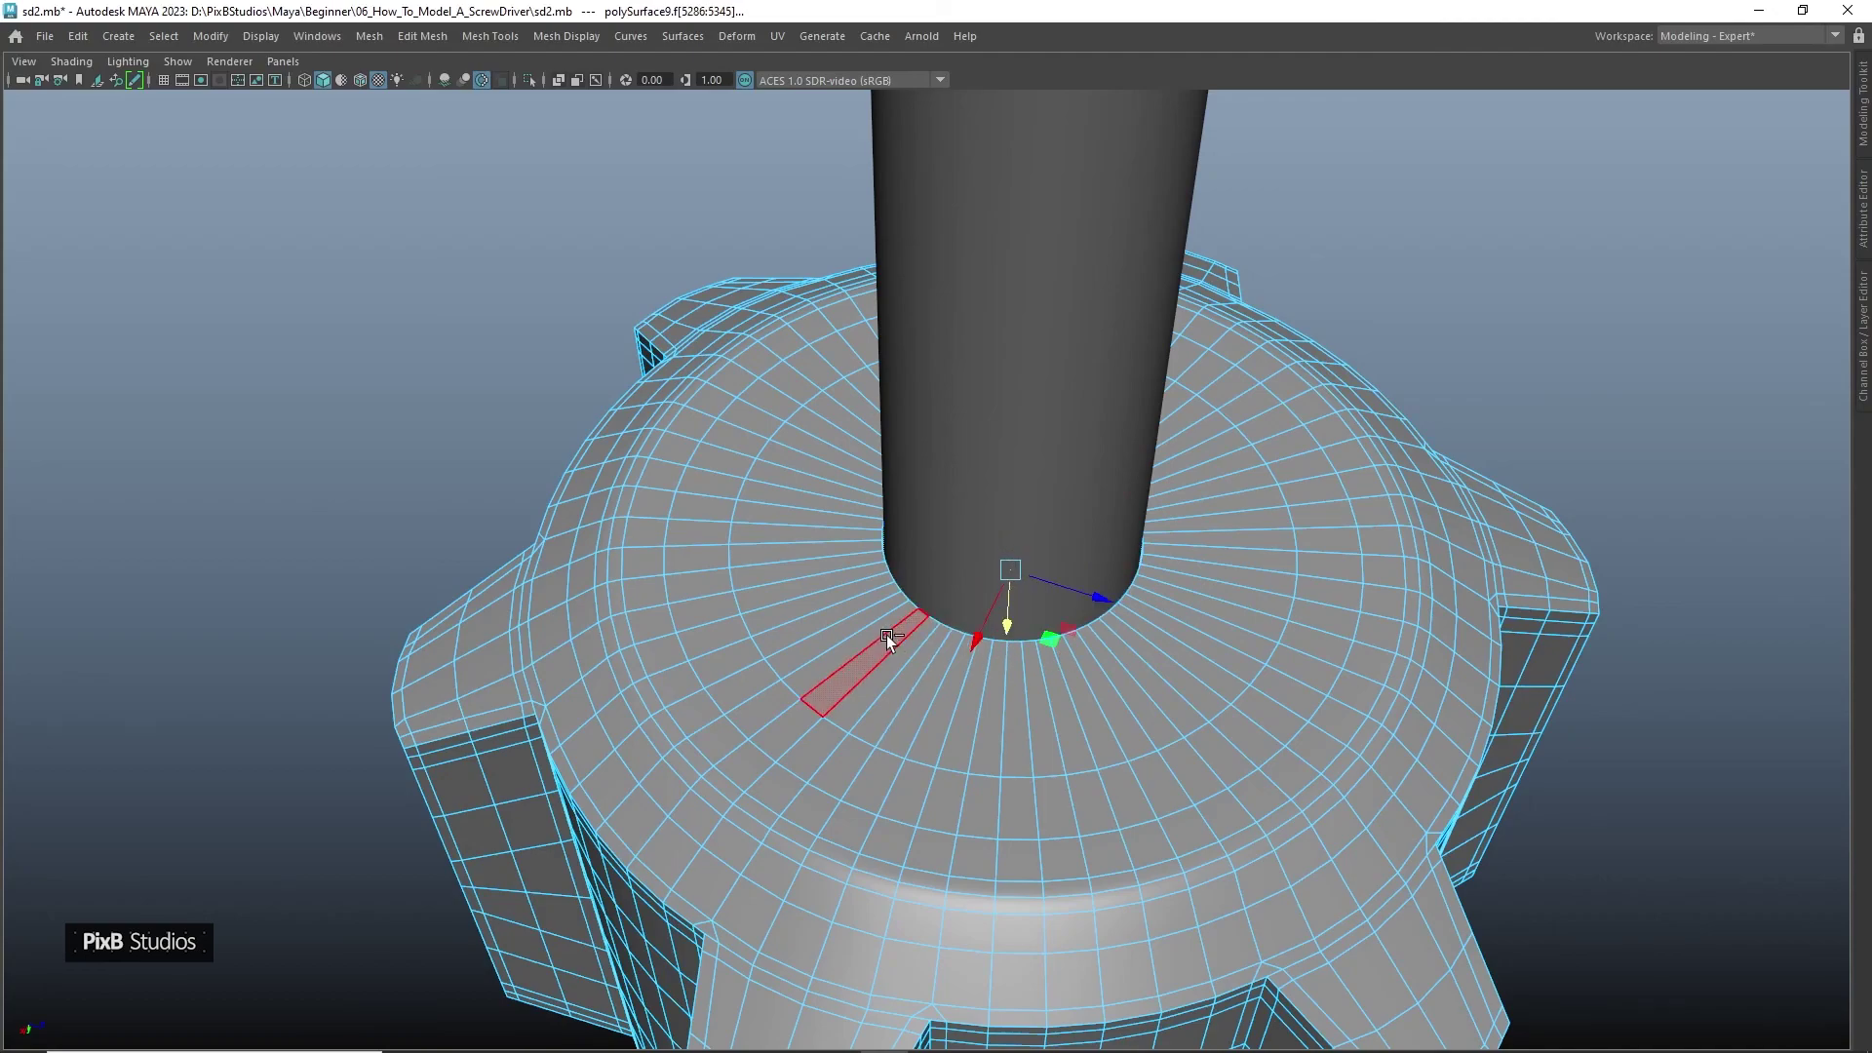
ctrl+right_drag(888, 635, 923, 538)
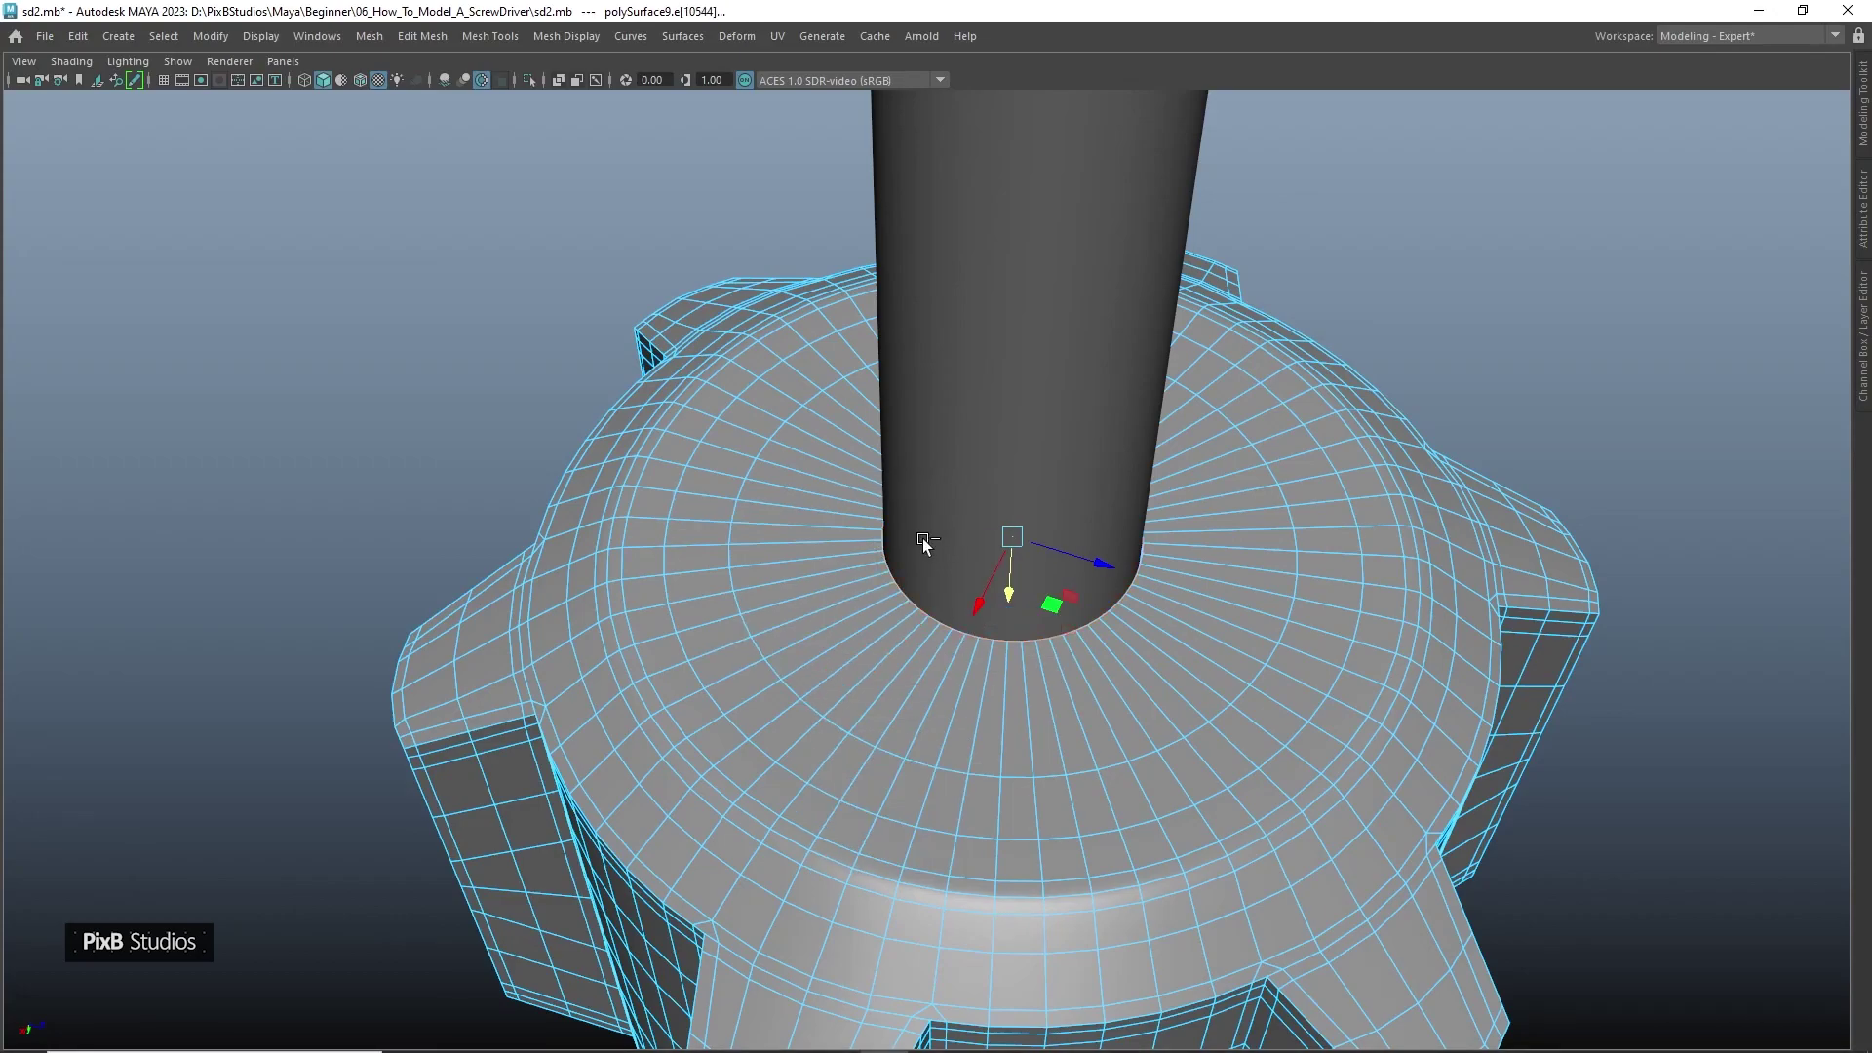
key(ctrl+b)
click(1435, 335)
alt+drag(1111, 580, 1065, 548)
mouse_move(1121, 546)
alt+middle_down()
mouse_move(1150, 573)
mouse_move(1128, 547)
alt+middle_up()
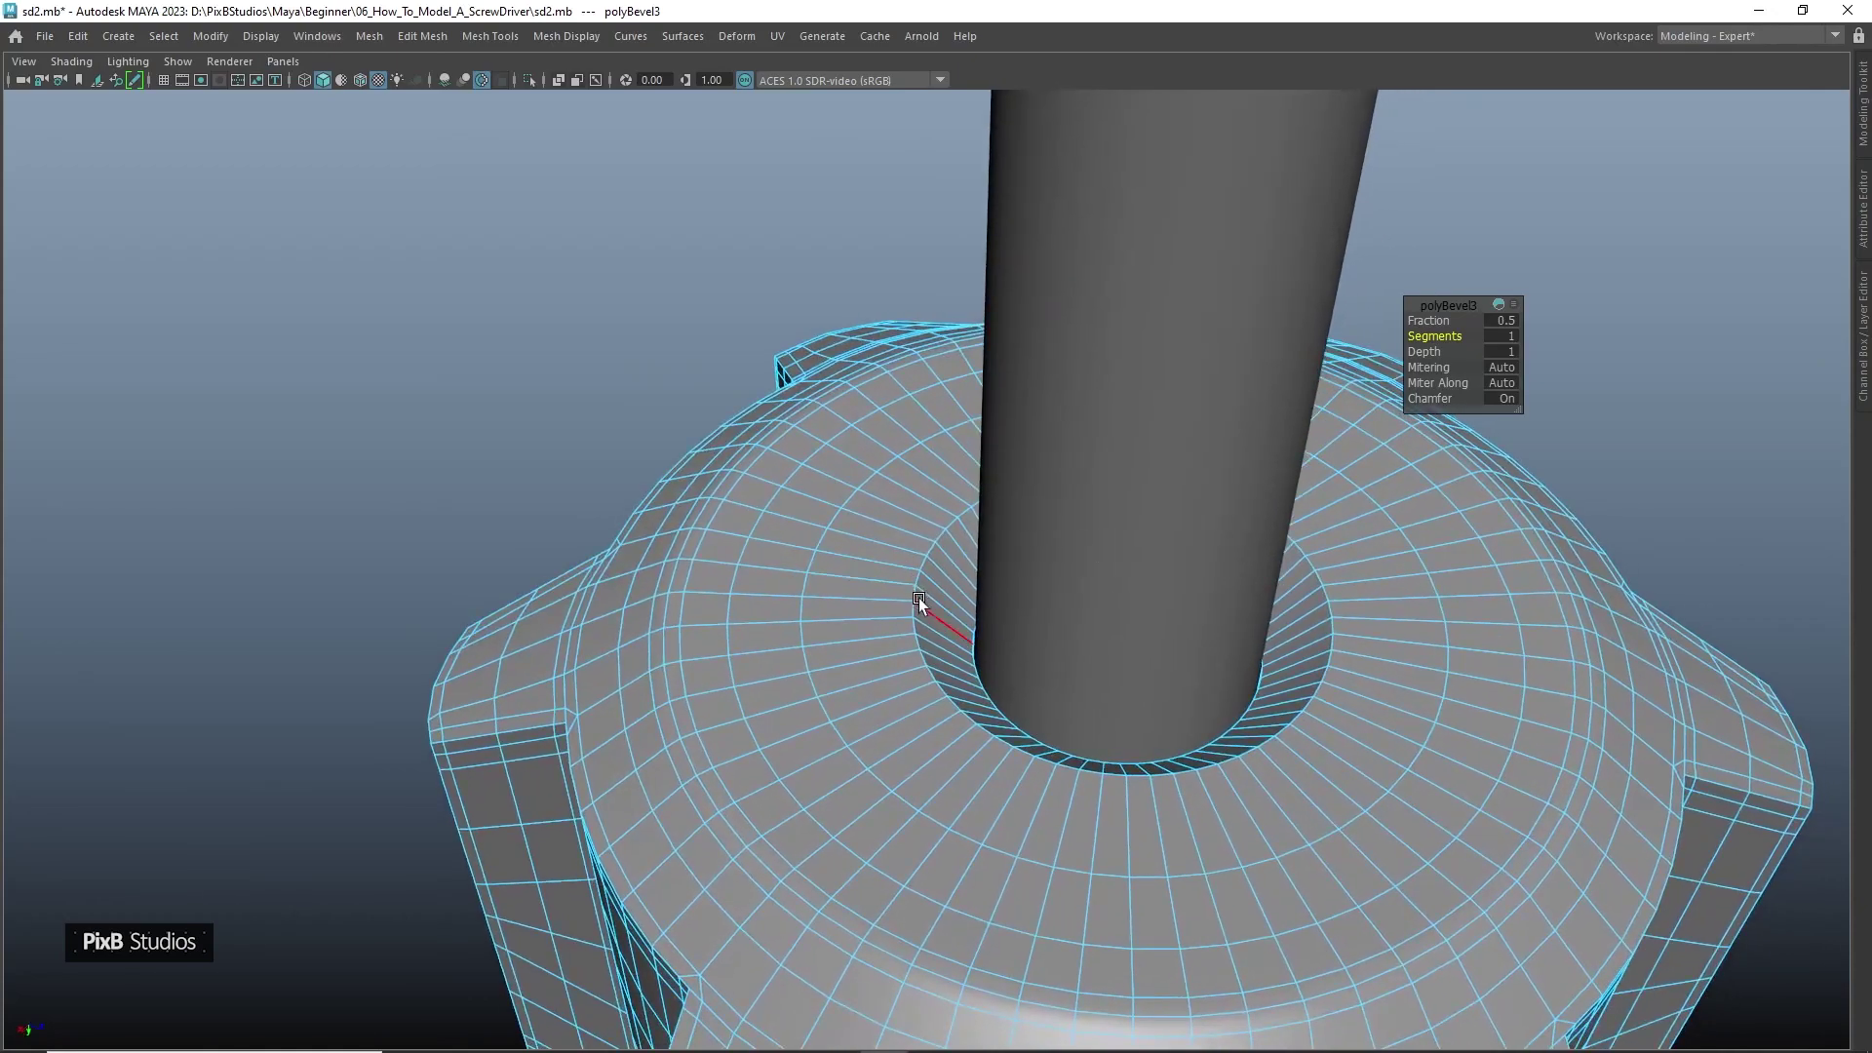
Bevel the recess's inner and outer edge loops with fraction 0.267 and 2 segments, and return to object mode
double_click(911, 607)
ctrl+click(971, 645)
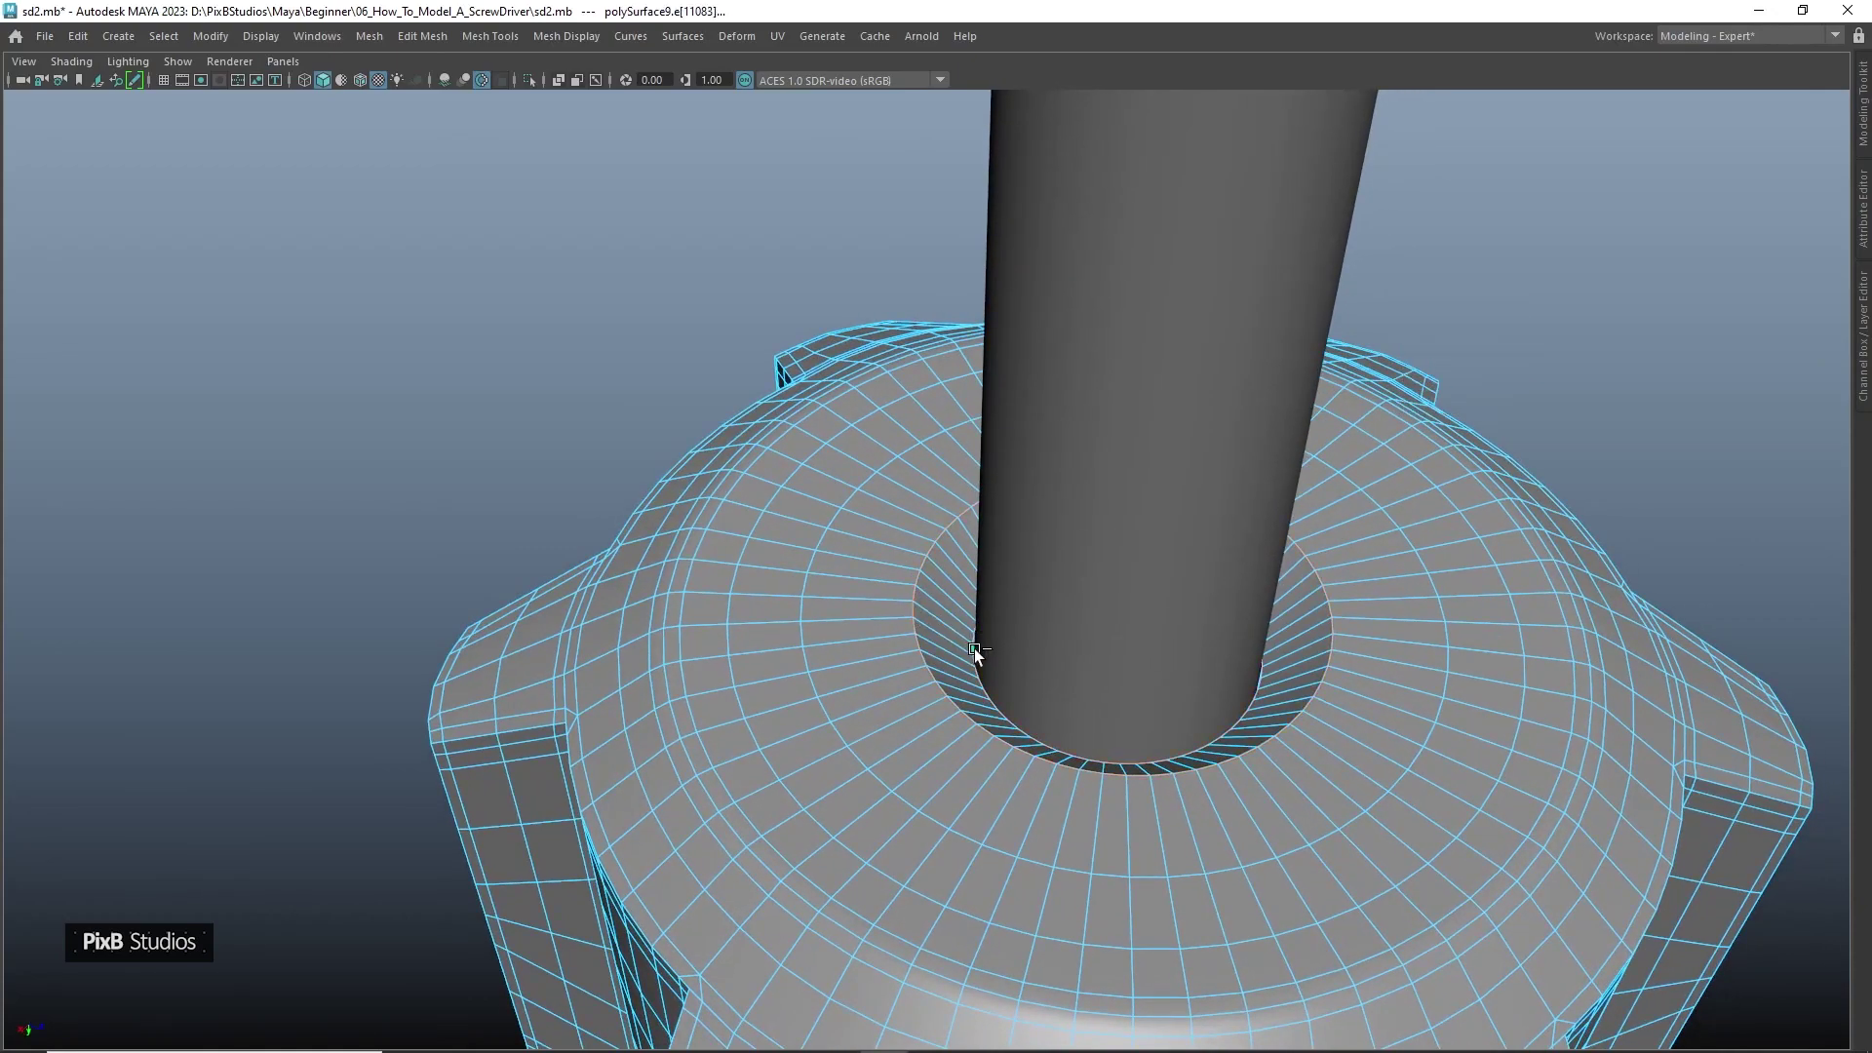
key(ctrl+b)
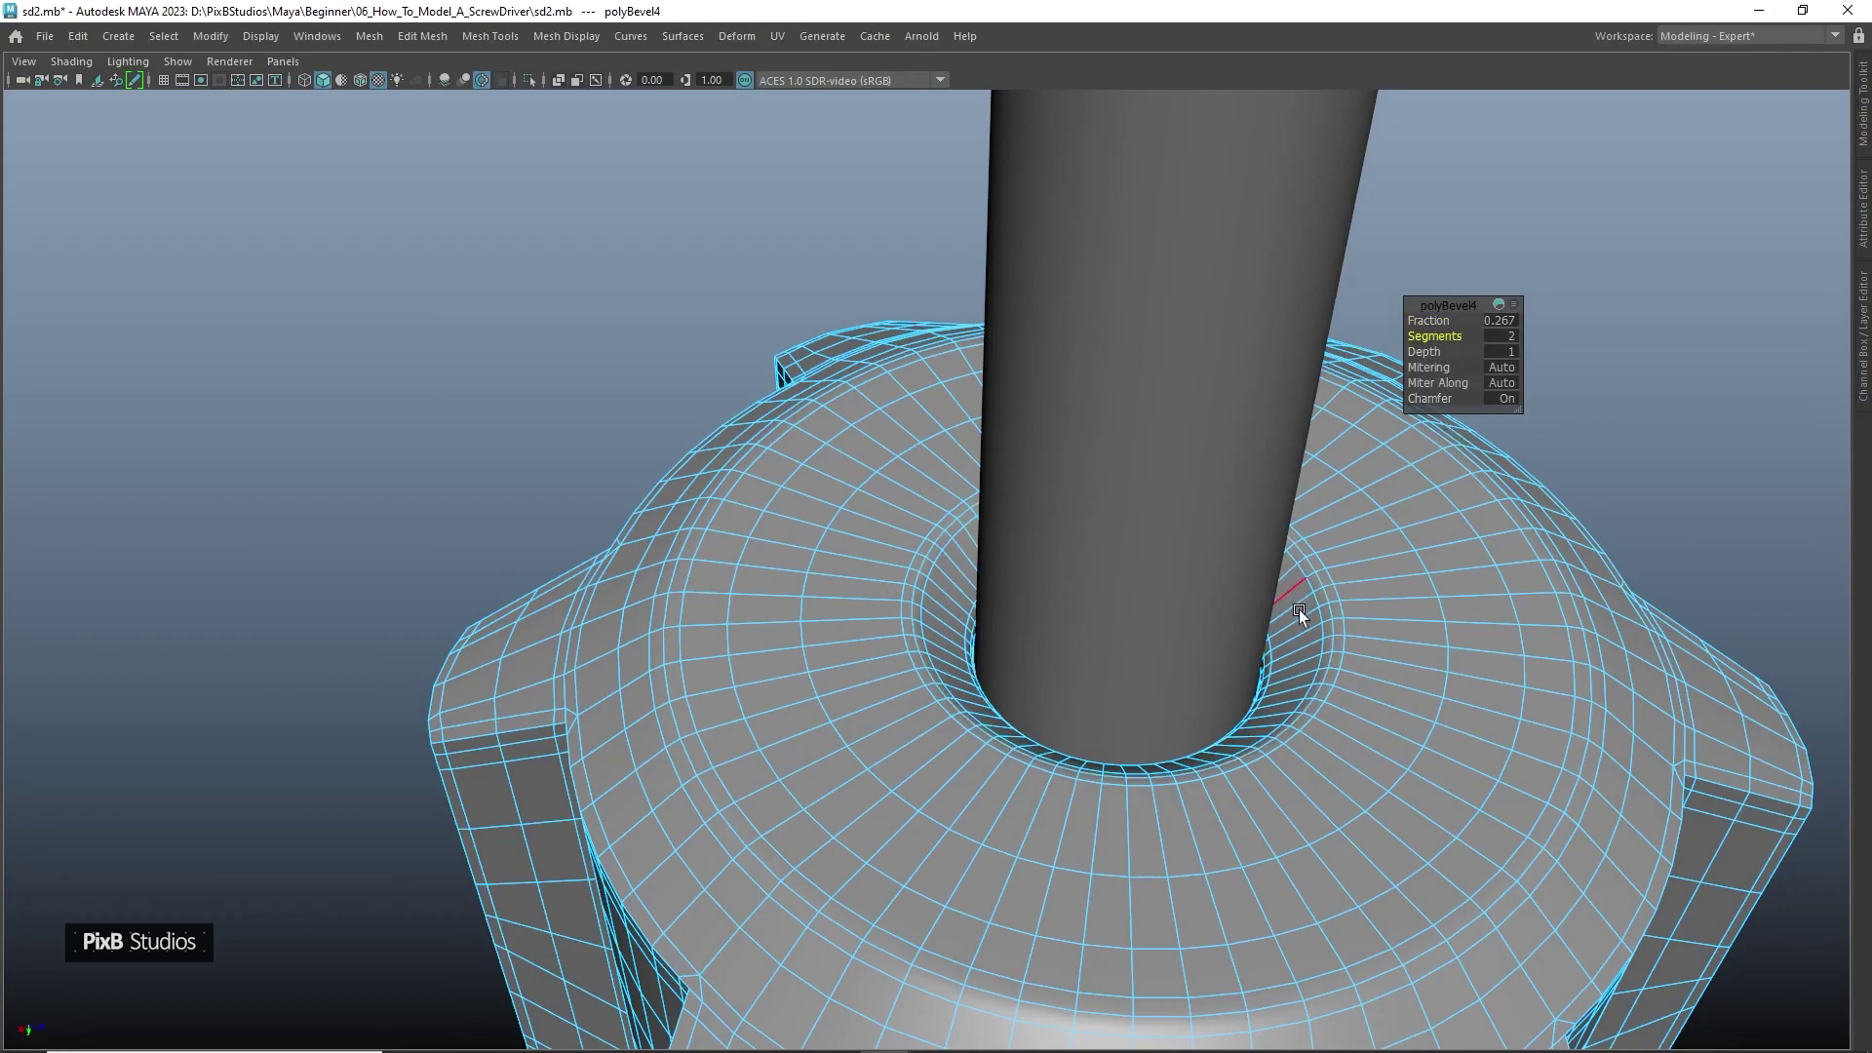
right_drag(1308, 641, 1699, 305)
click(1700, 305)
click(1476, 616)
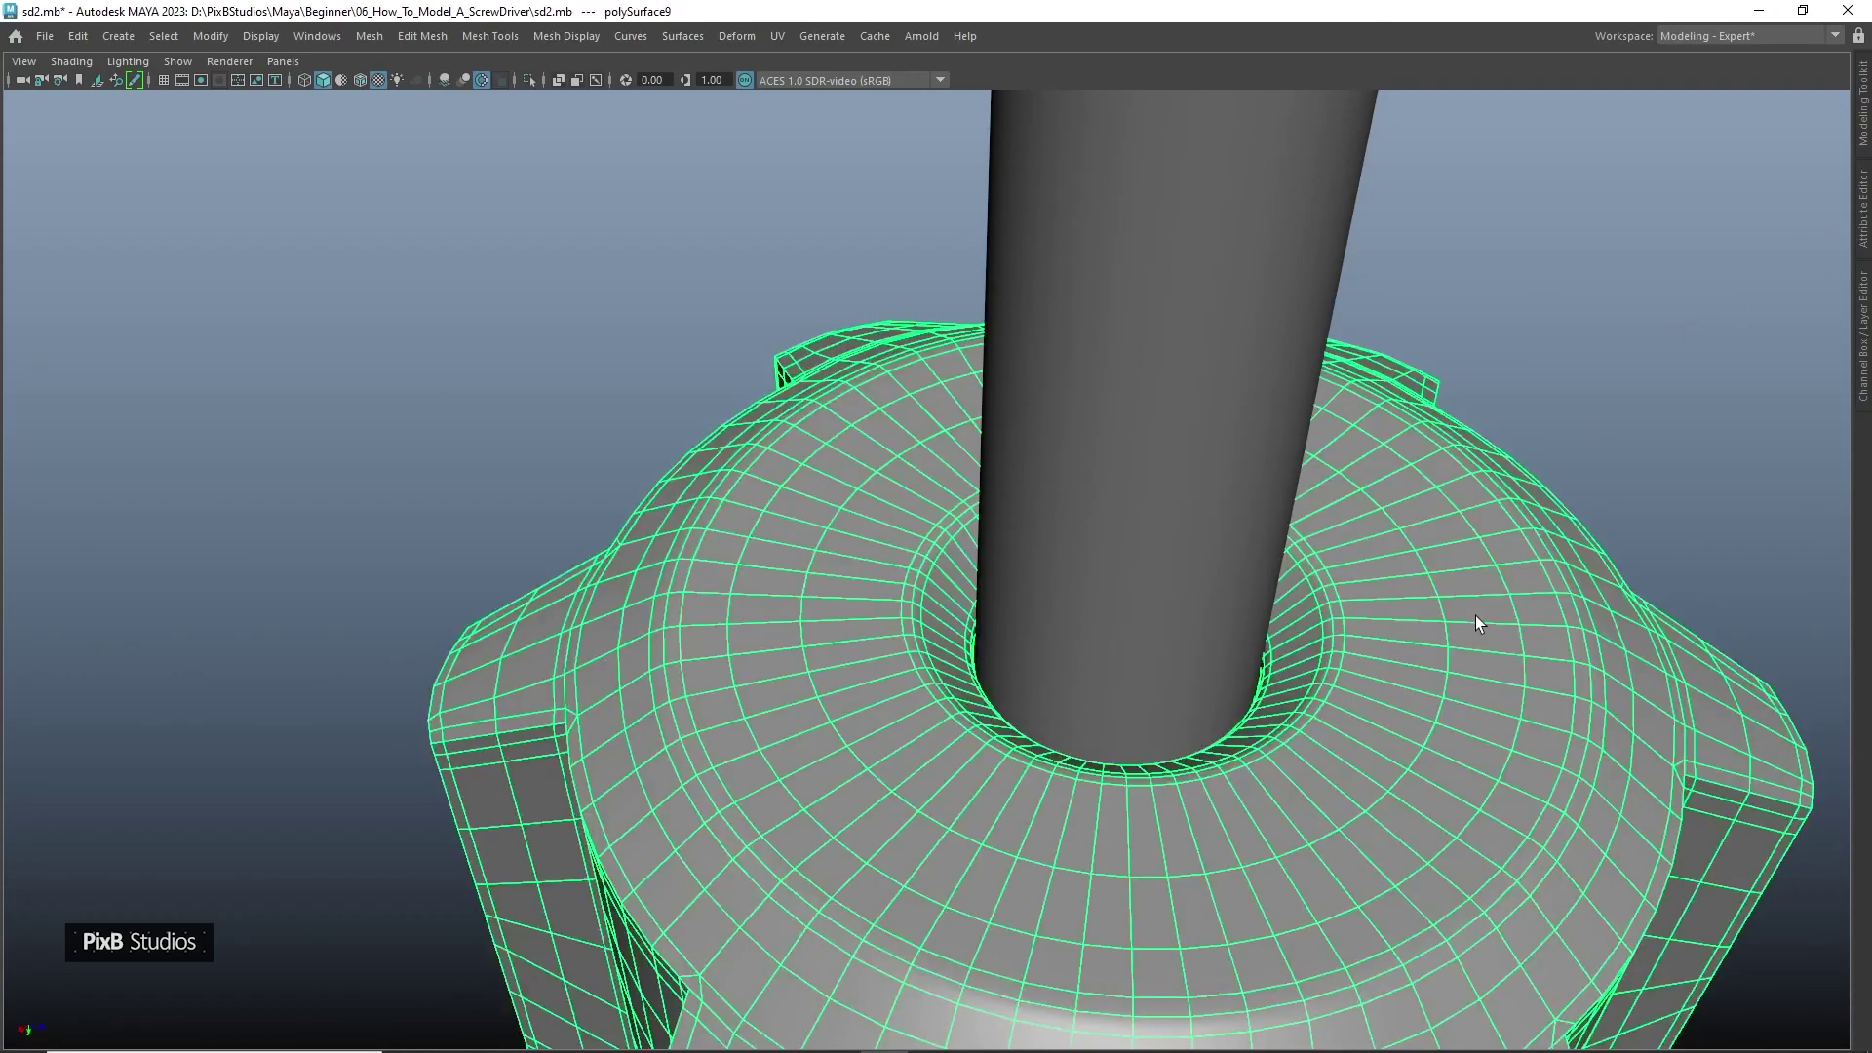
Scale the two edge loops surrounding the shaft recess inward to even out their spacing
right_drag(1420, 607, 1415, 768)
double_click(1438, 602)
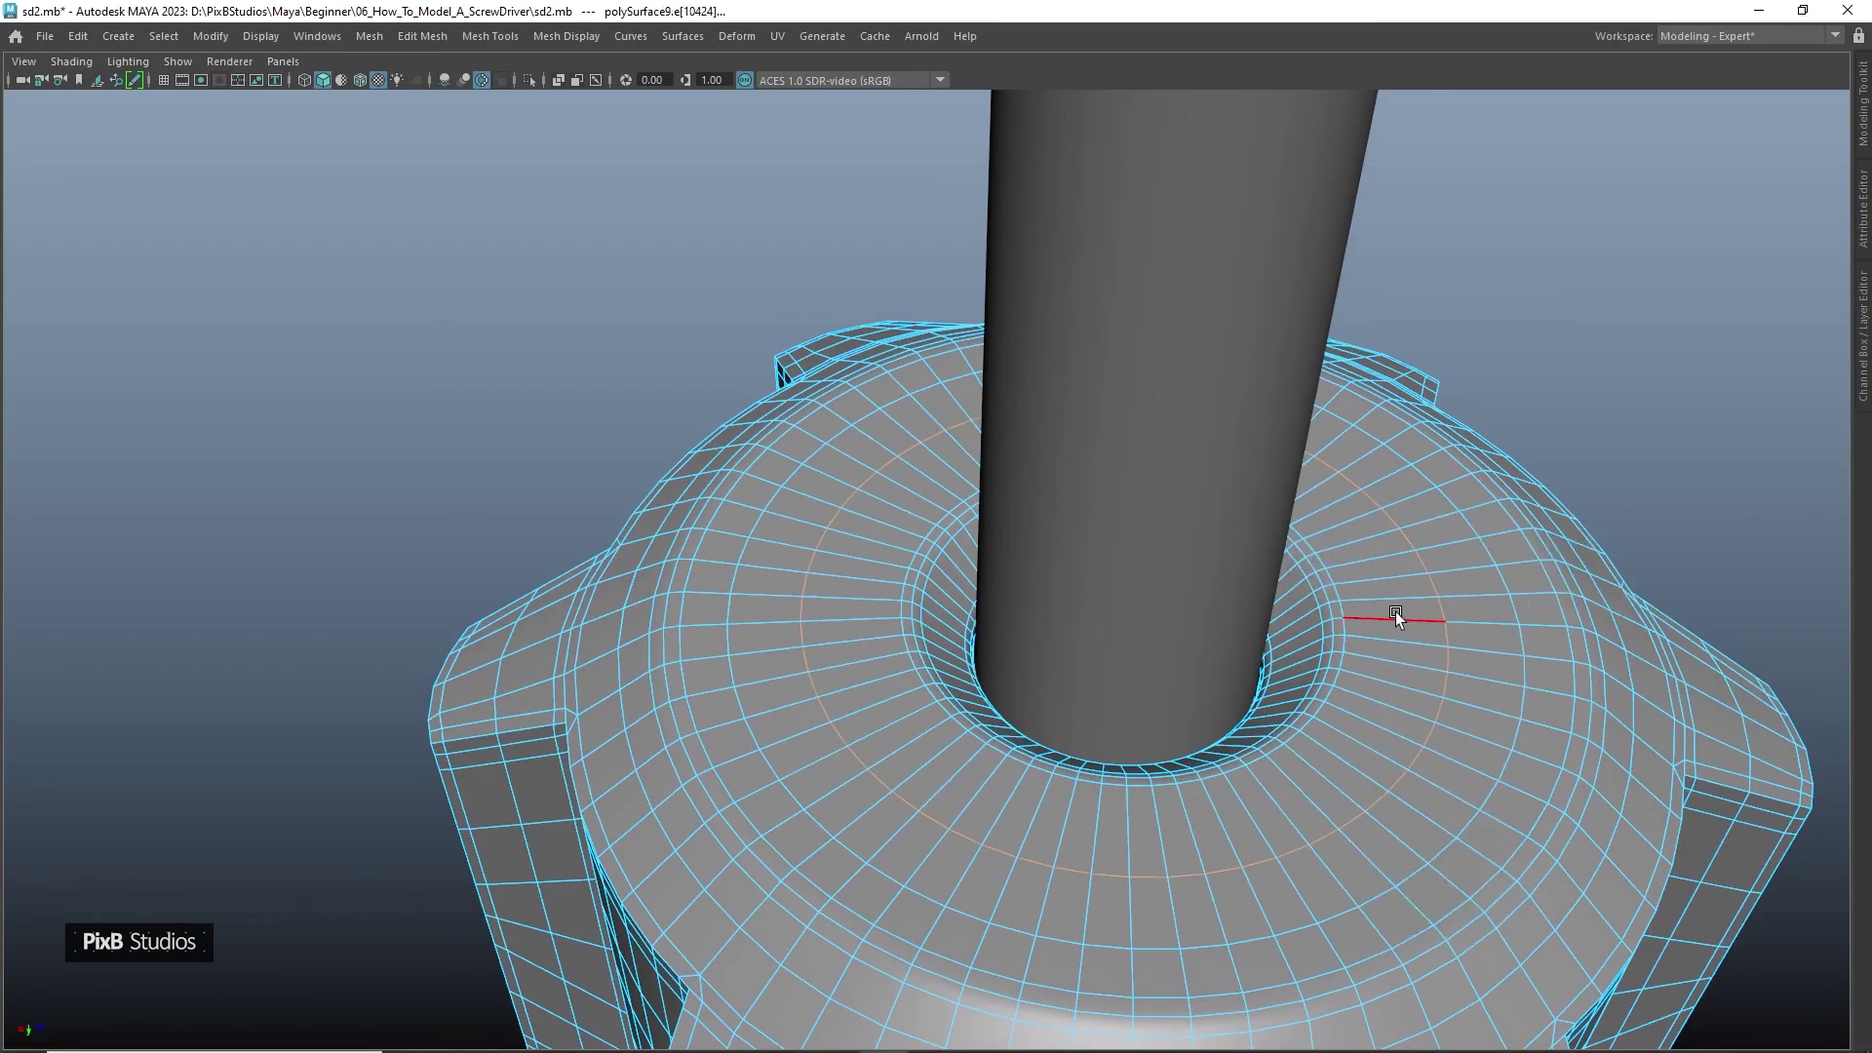
mouse_move(1120, 611)
mouse_down()
mouse_move(1086, 606)
mouse_move(1102, 606)
mouse_up()
double_click(735, 583)
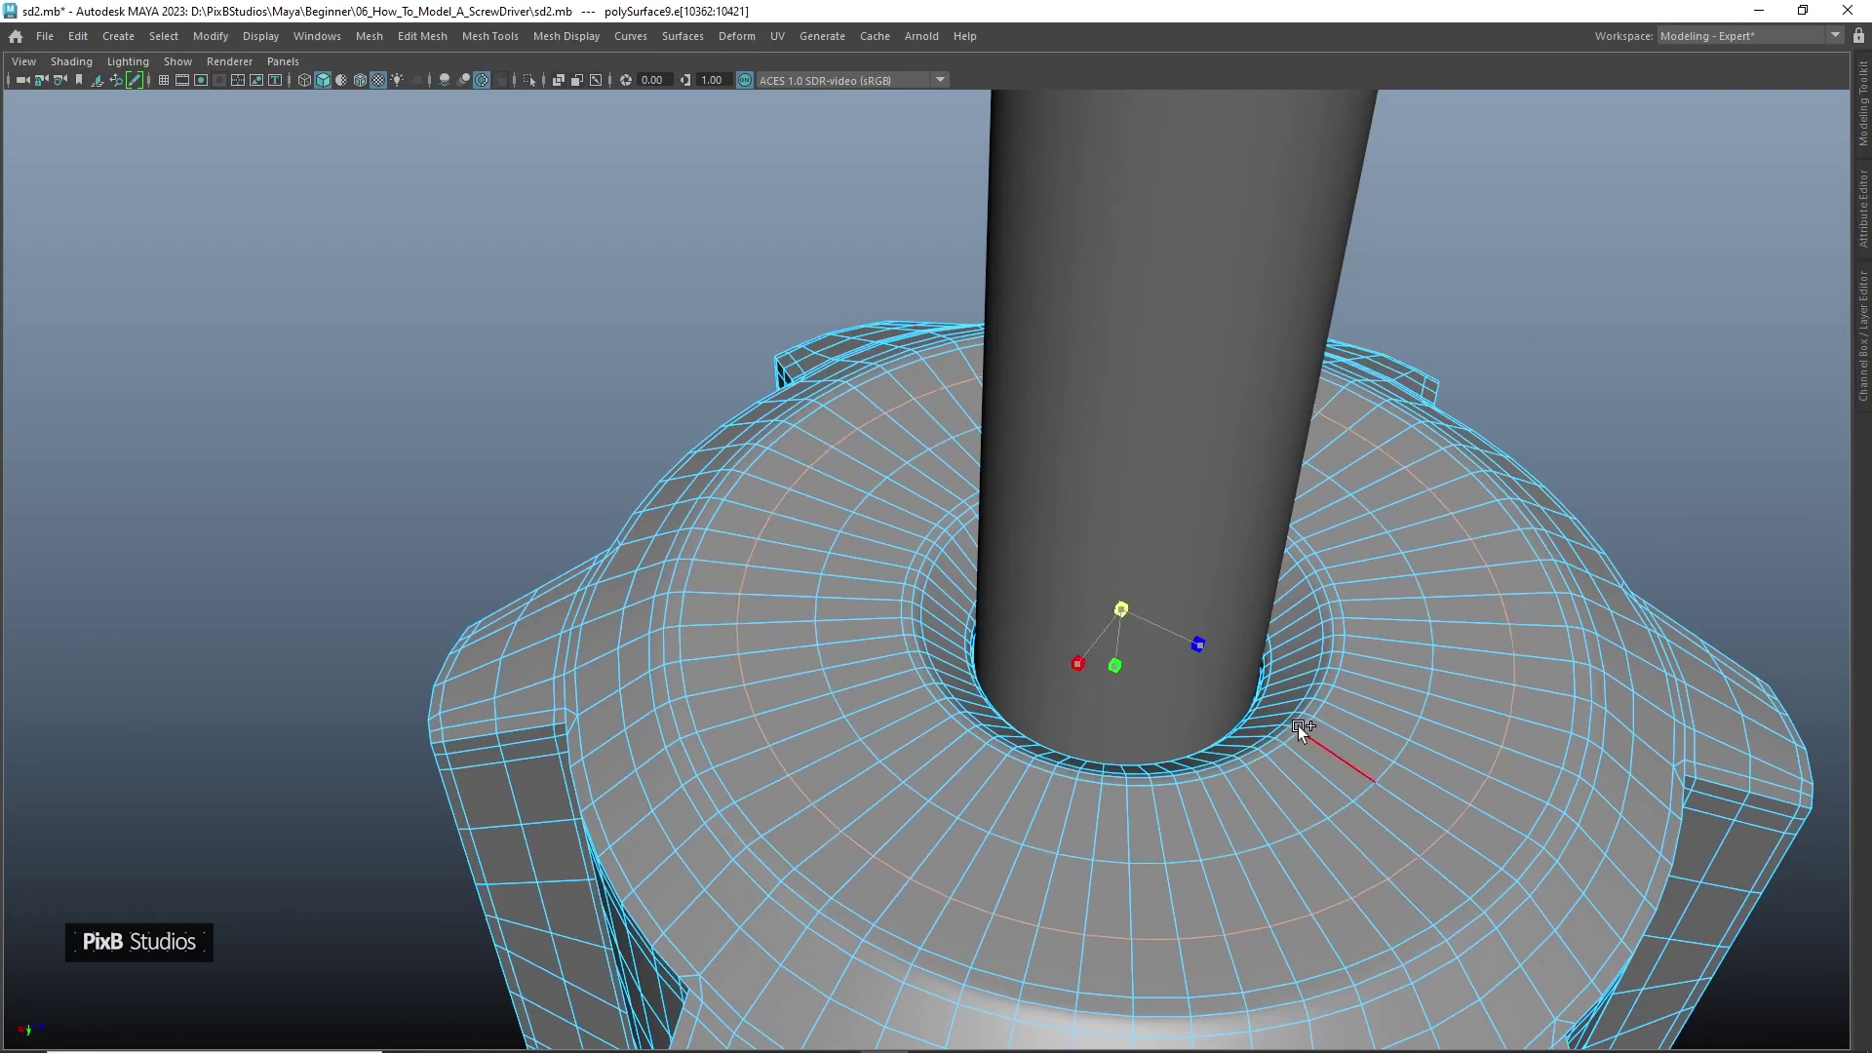
double_click(872, 745)
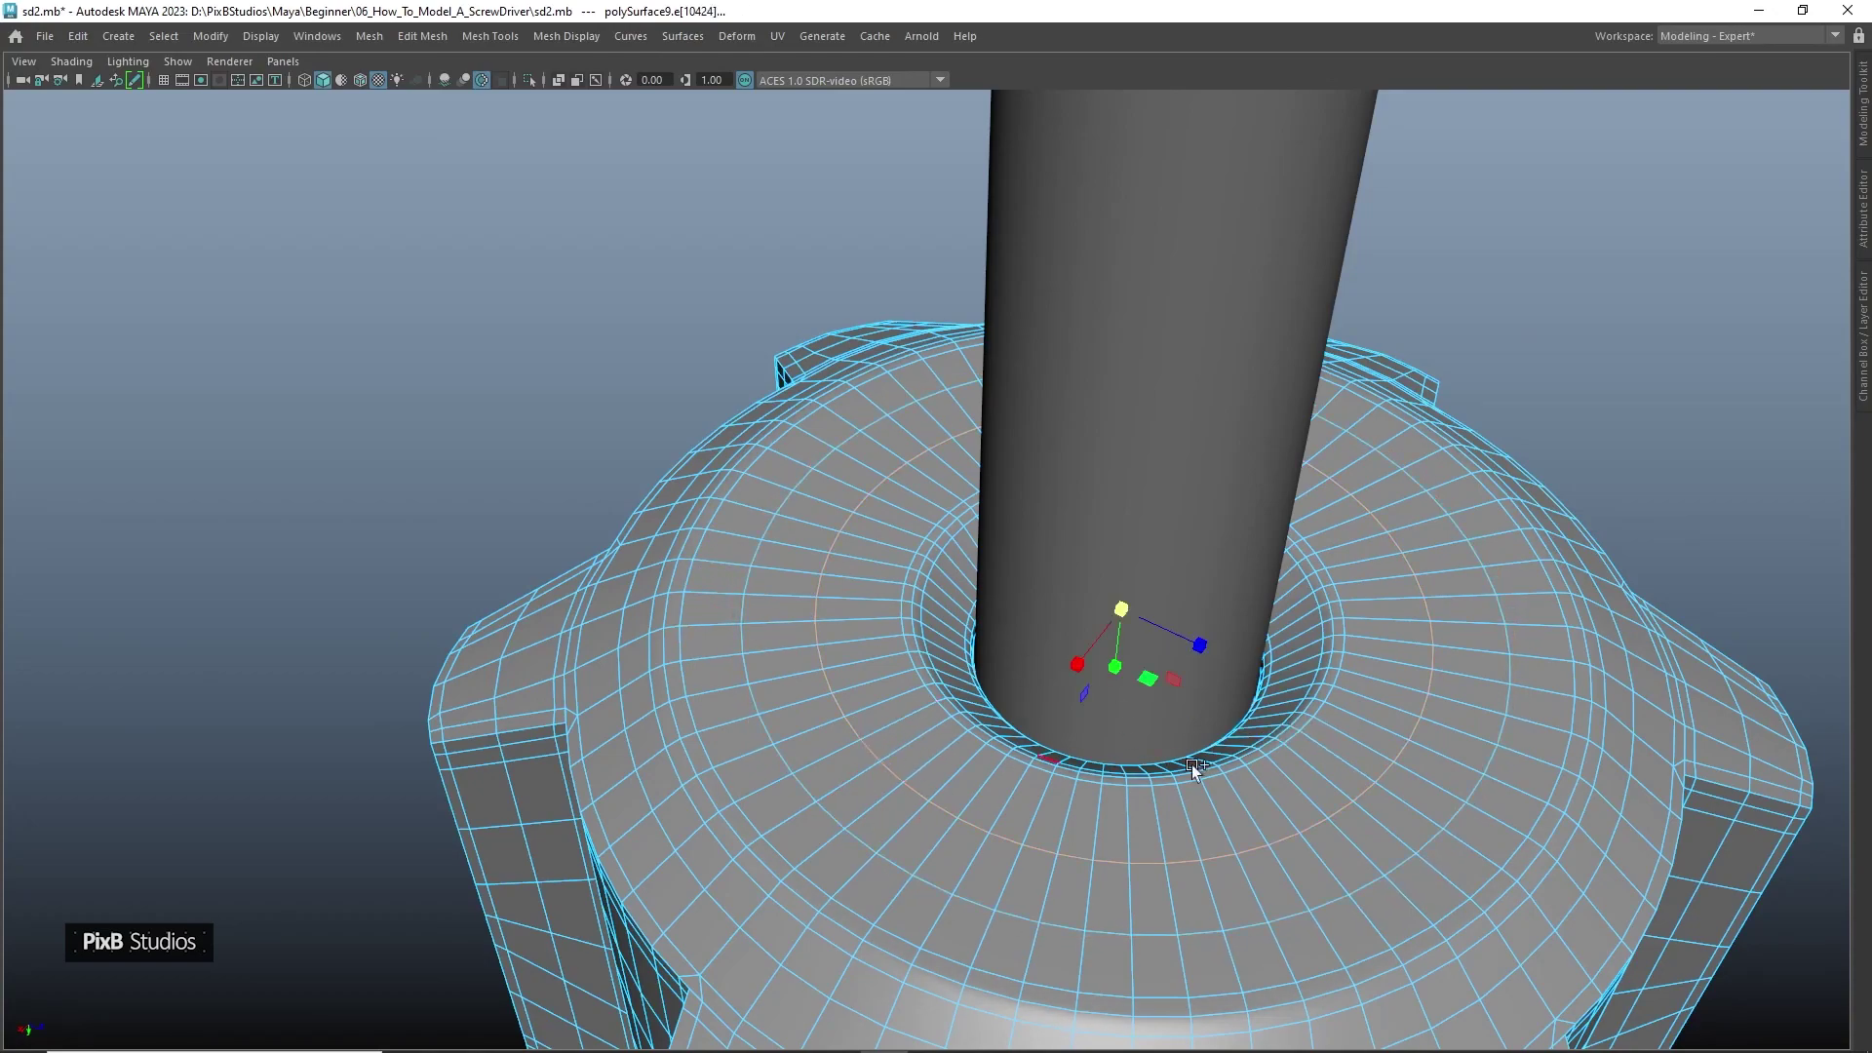
click(1497, 397)
scroll(1466, 404, down, 4)
click(1585, 357)
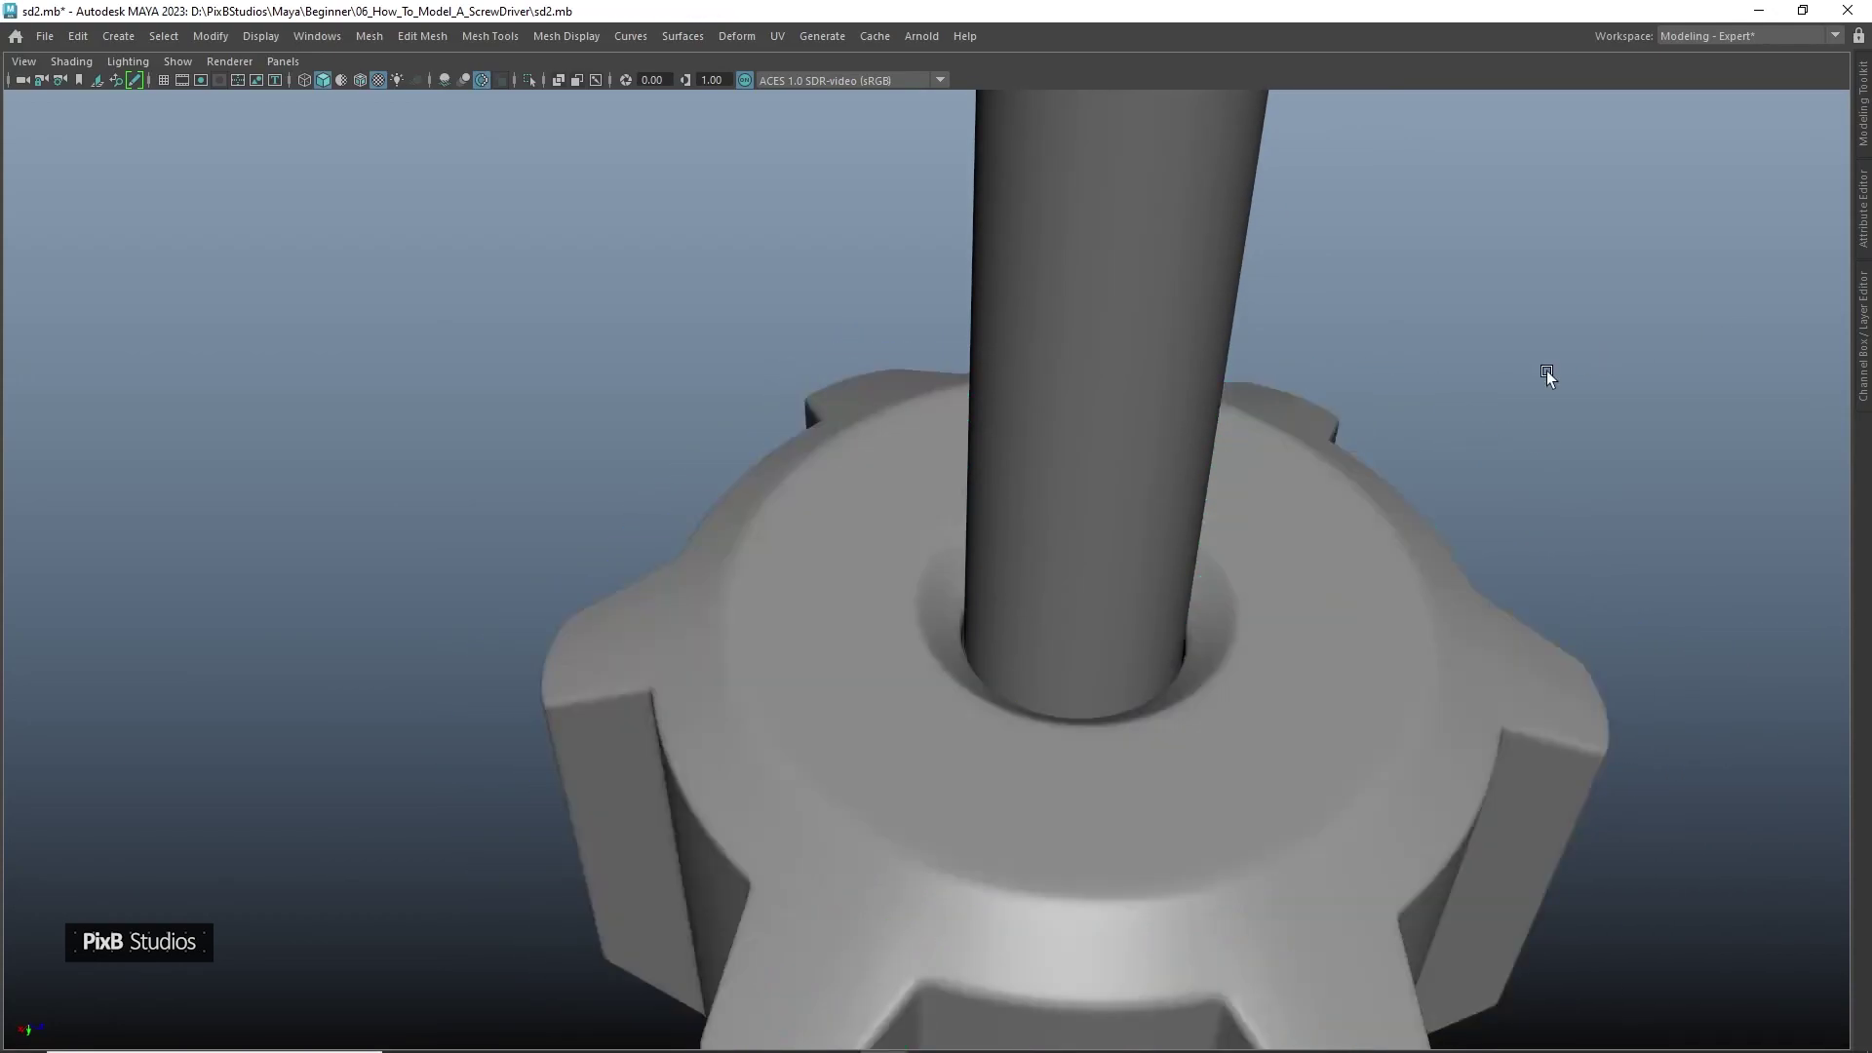
key(a)
alt+drag(1092, 417, 1091, 506)
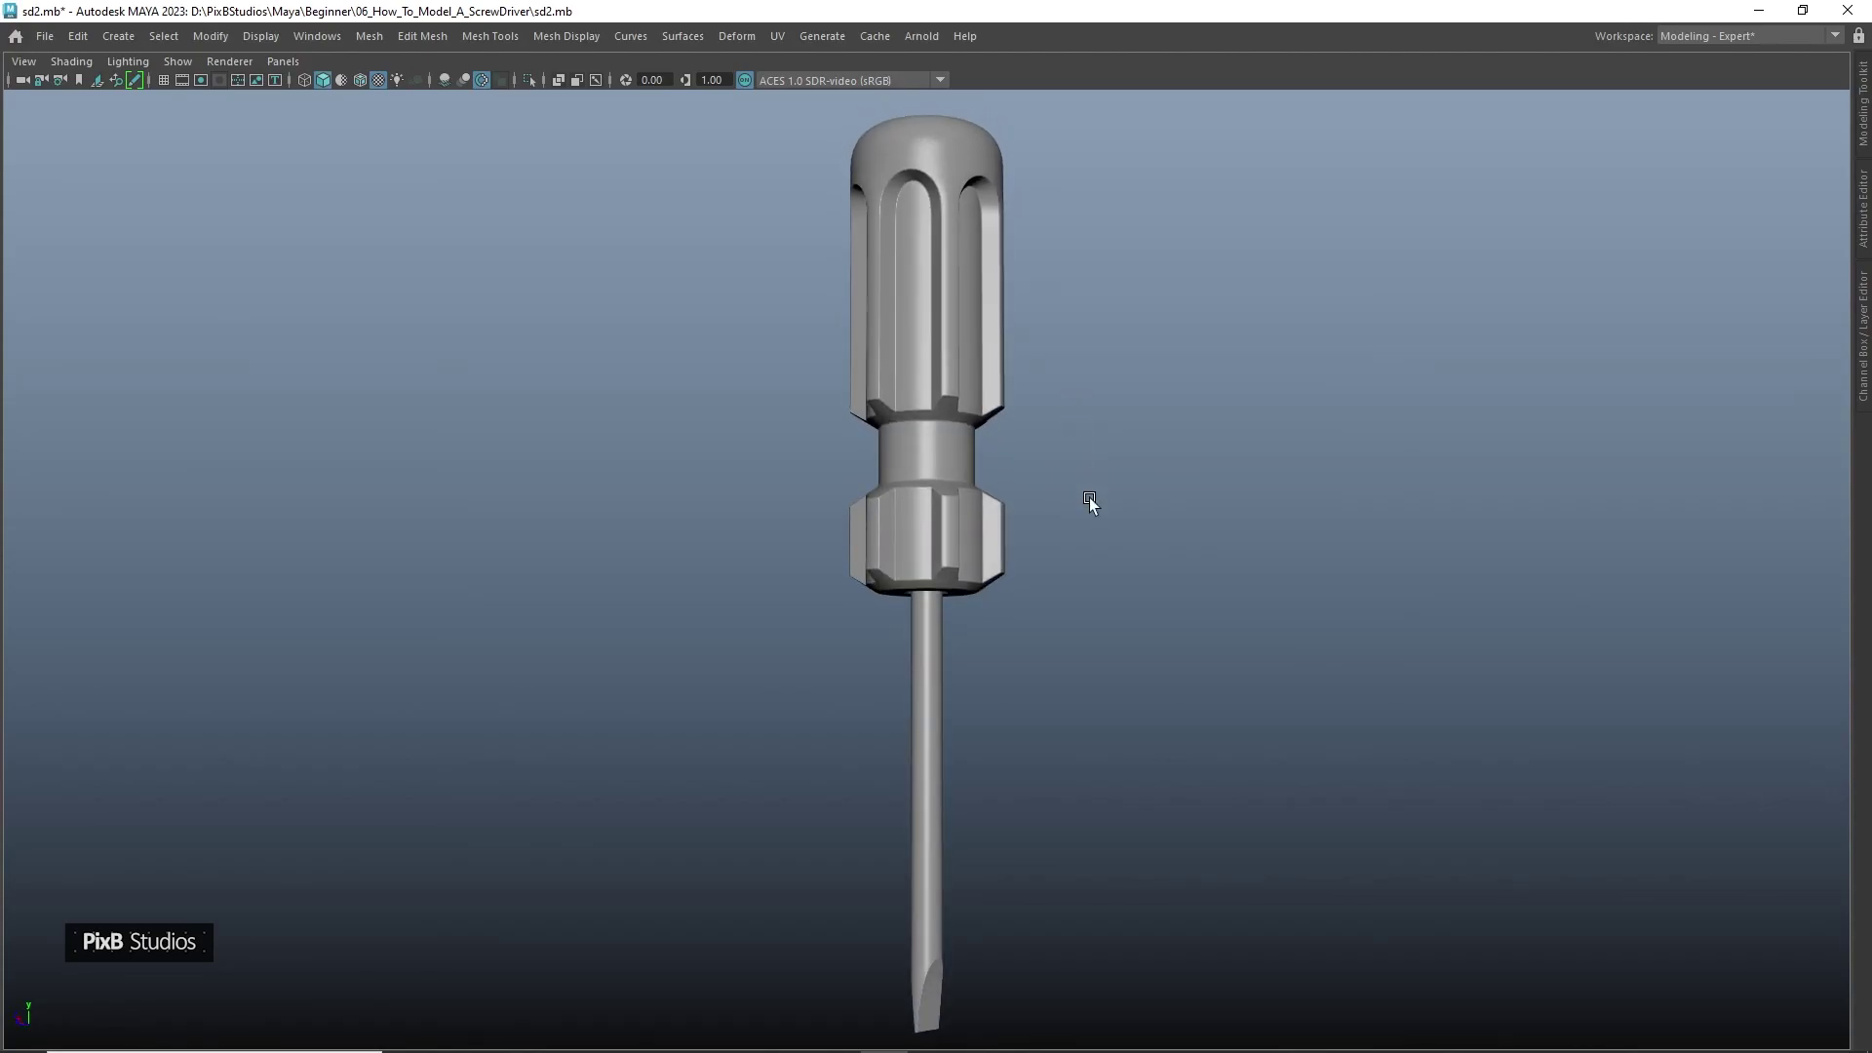